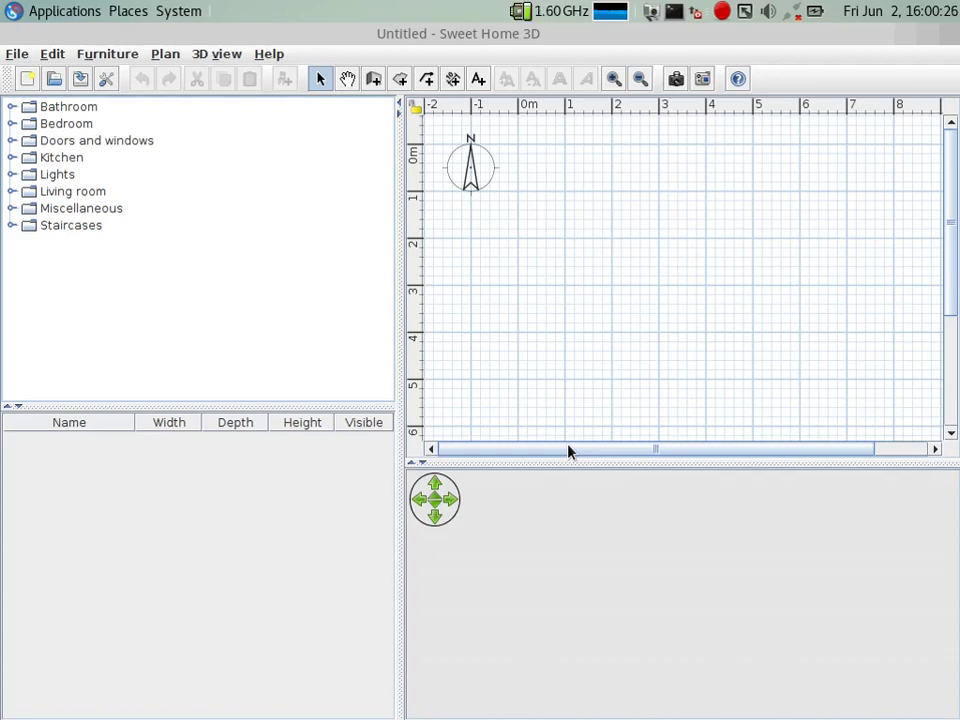
- Connect the computer to the Openmadiun Host Wi-Fi network from the tray's network list
click(787, 14)
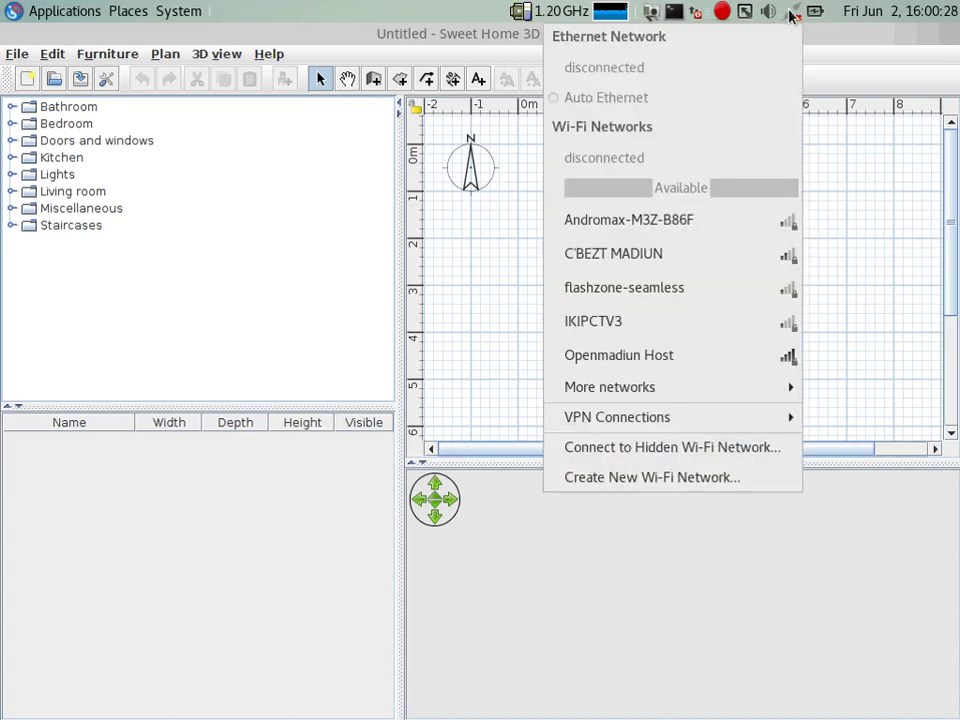
mouse_move(650, 387)
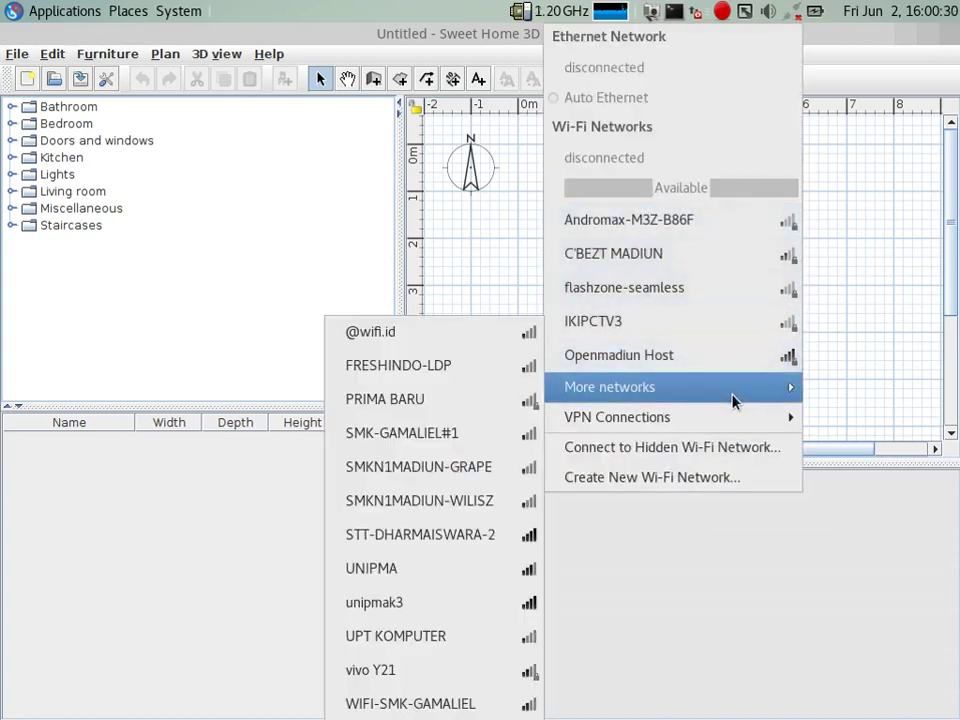
click(738, 368)
click(433, 538)
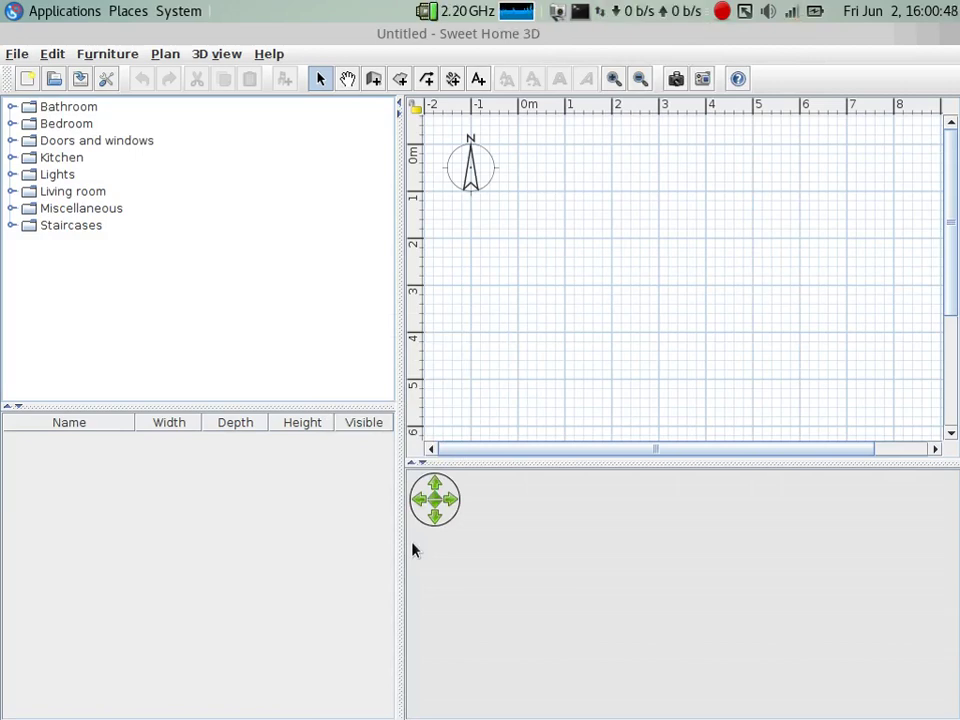
- Launch Google Chrome from the application menu and unlock its locked profile to relaunch it
click(45, 12)
mouse_move(53, 115)
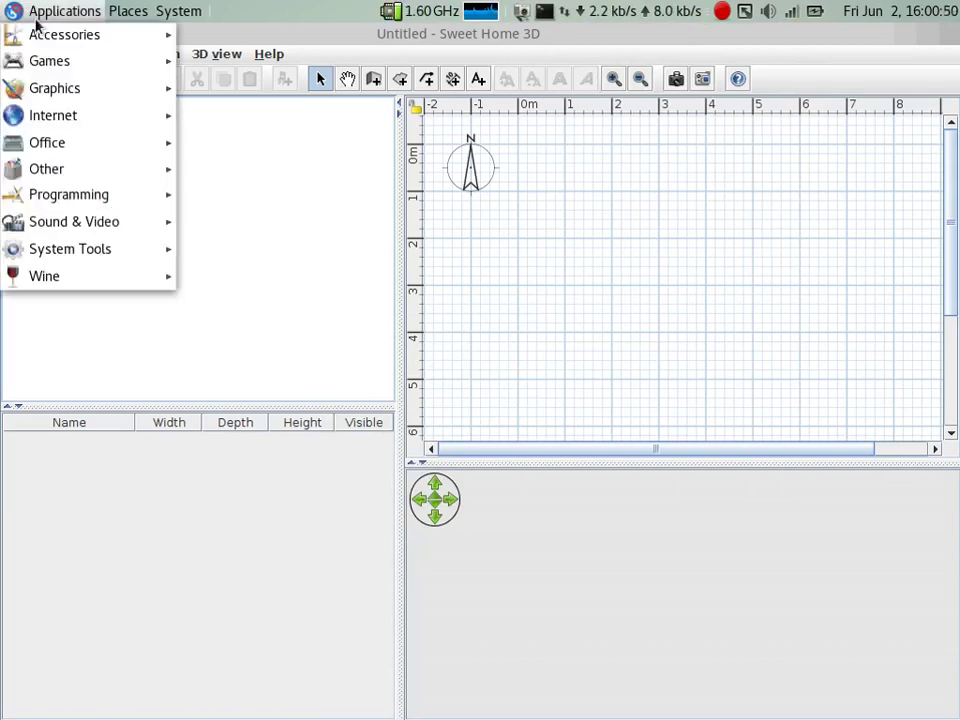
click(199, 172)
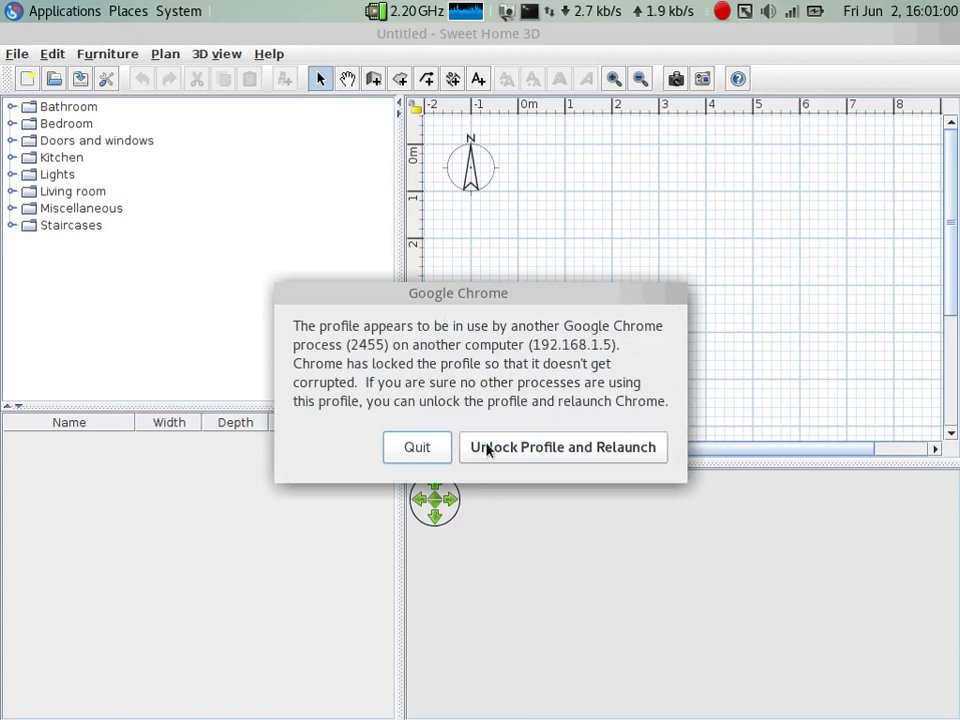
click(486, 448)
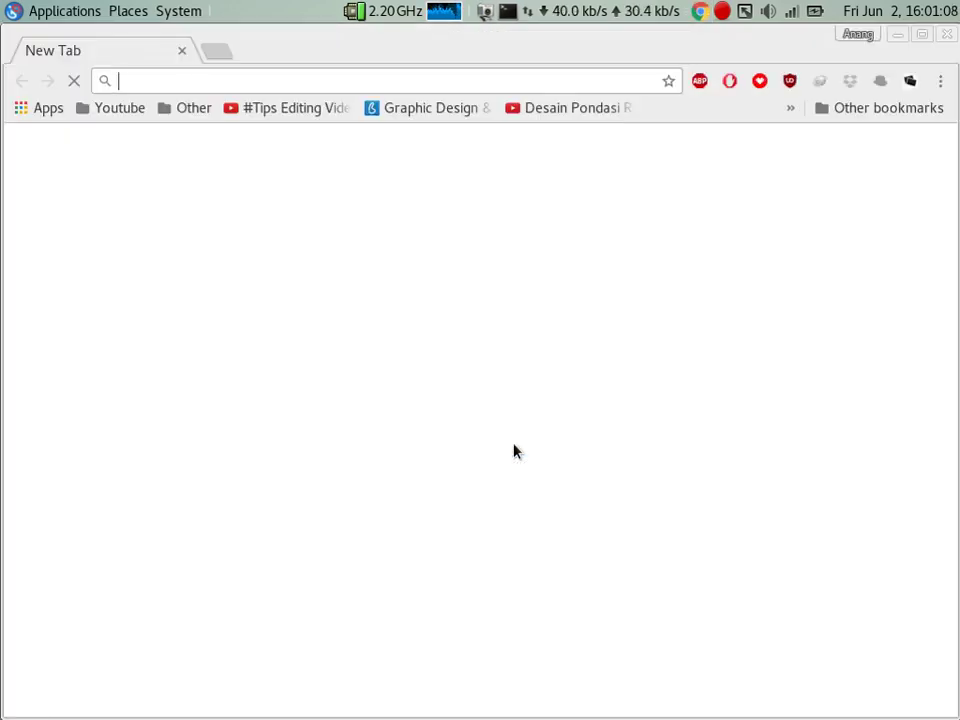
- Head to sweethome3d.com and sign in to the campus hotspot with the login username
text(sweethome3d.c)
key(Return)
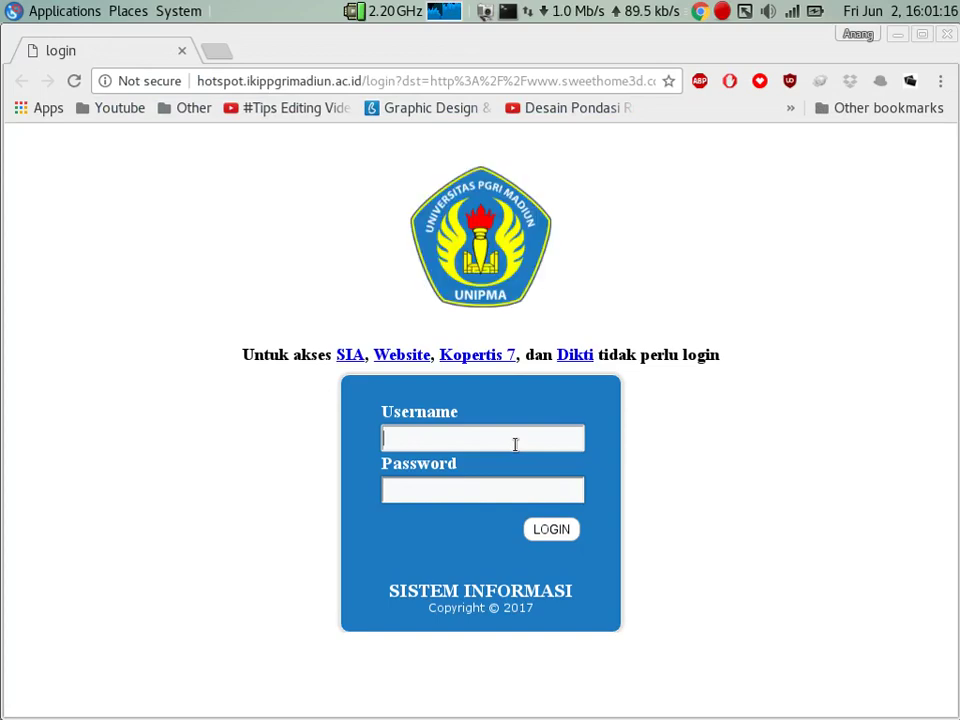
click(515, 444)
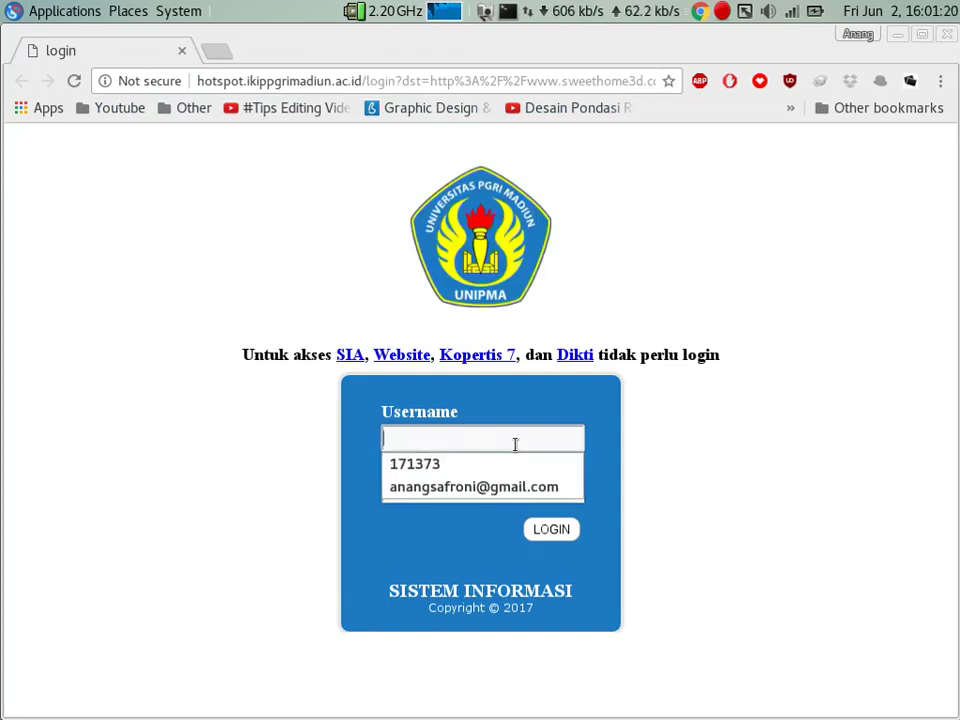
click(643, 437)
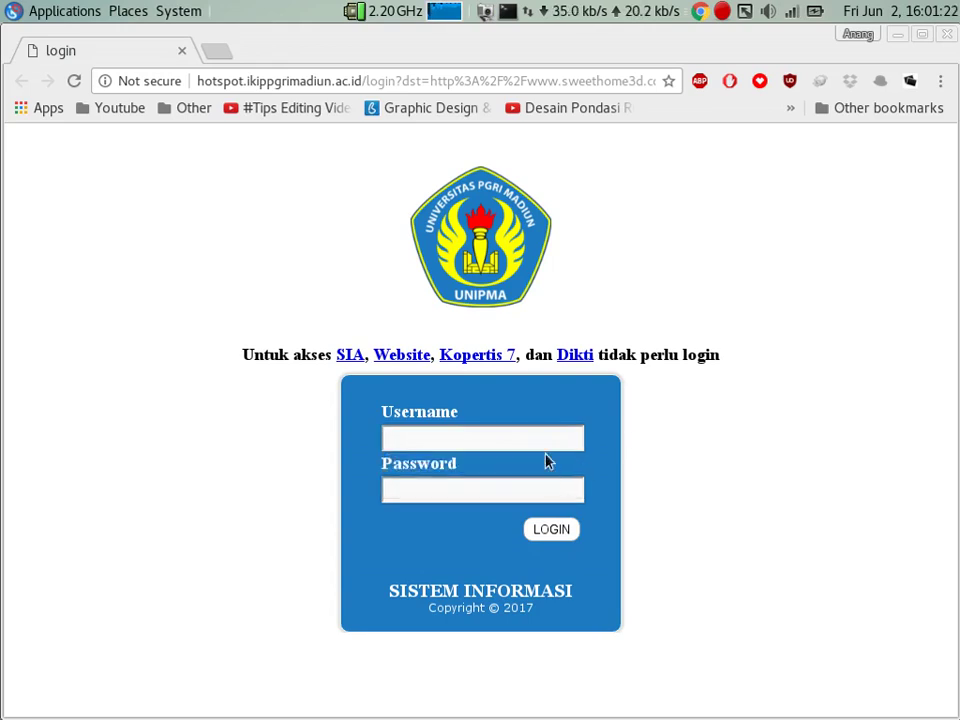
click(546, 451)
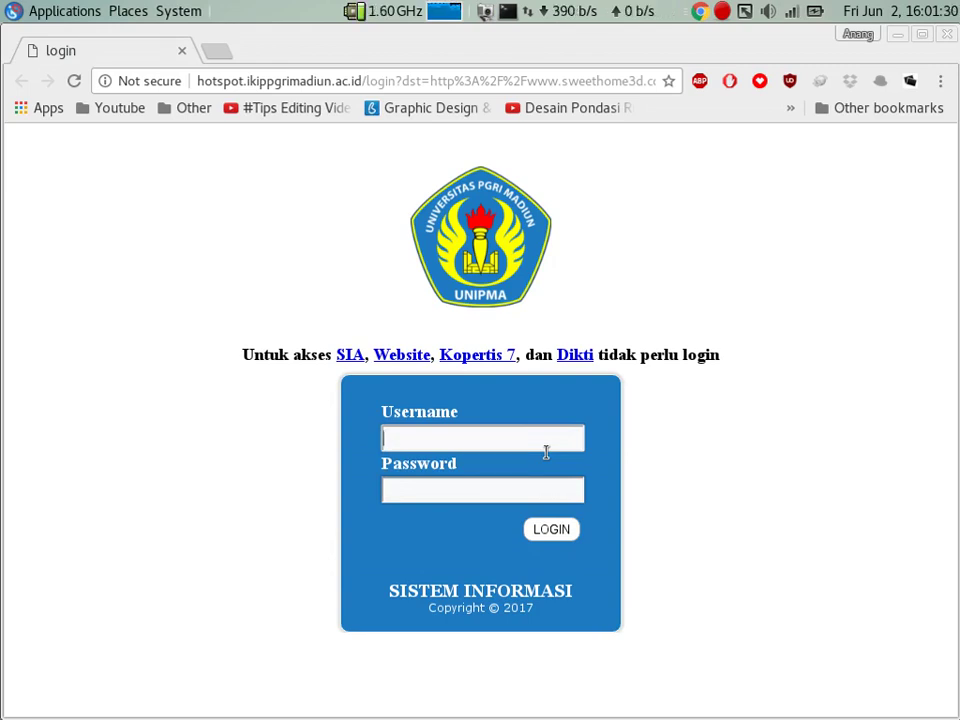
text(1)
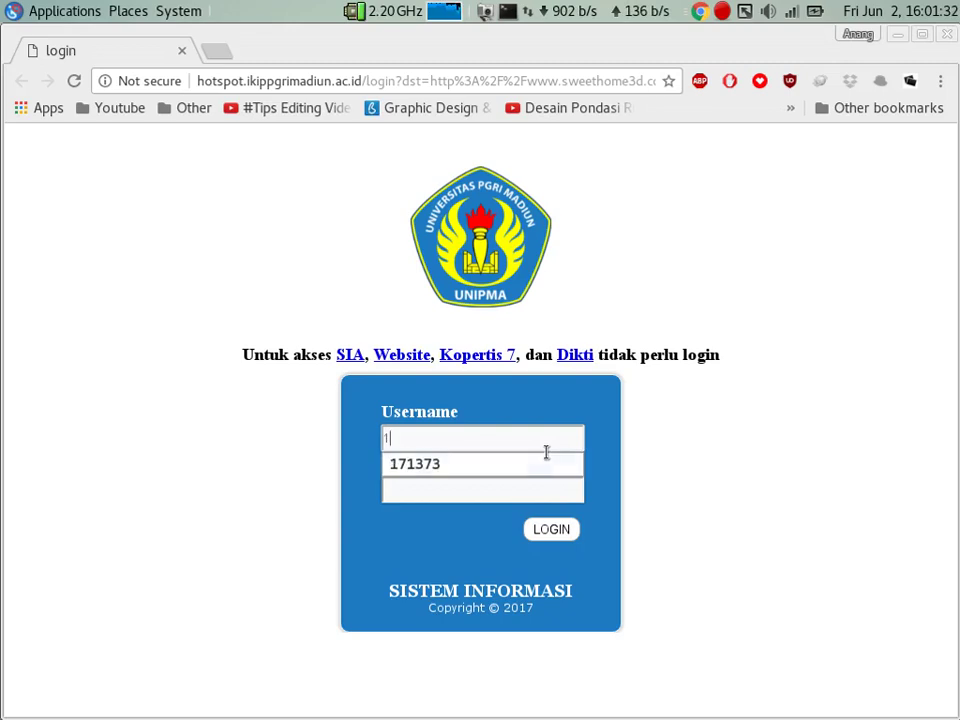
text(6211)
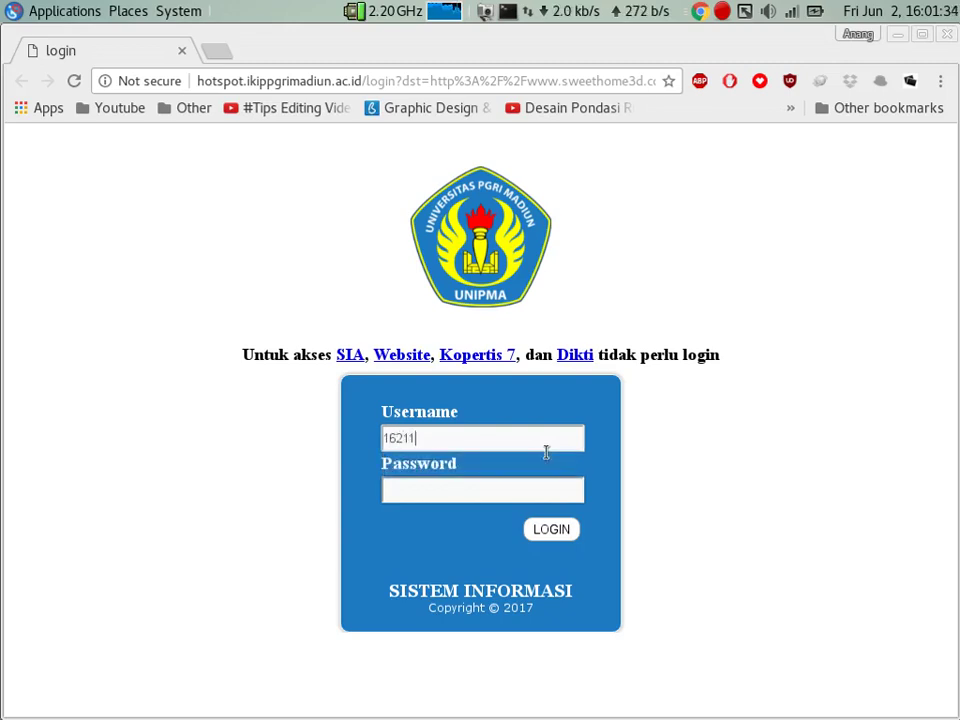
text(0)
text(23)
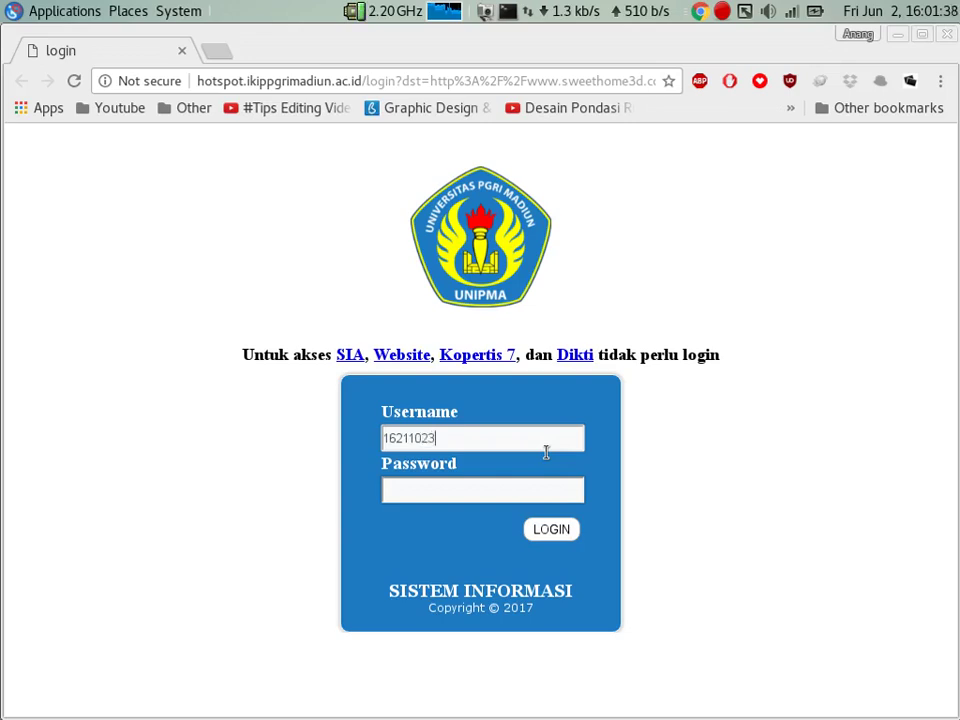
key(Return)
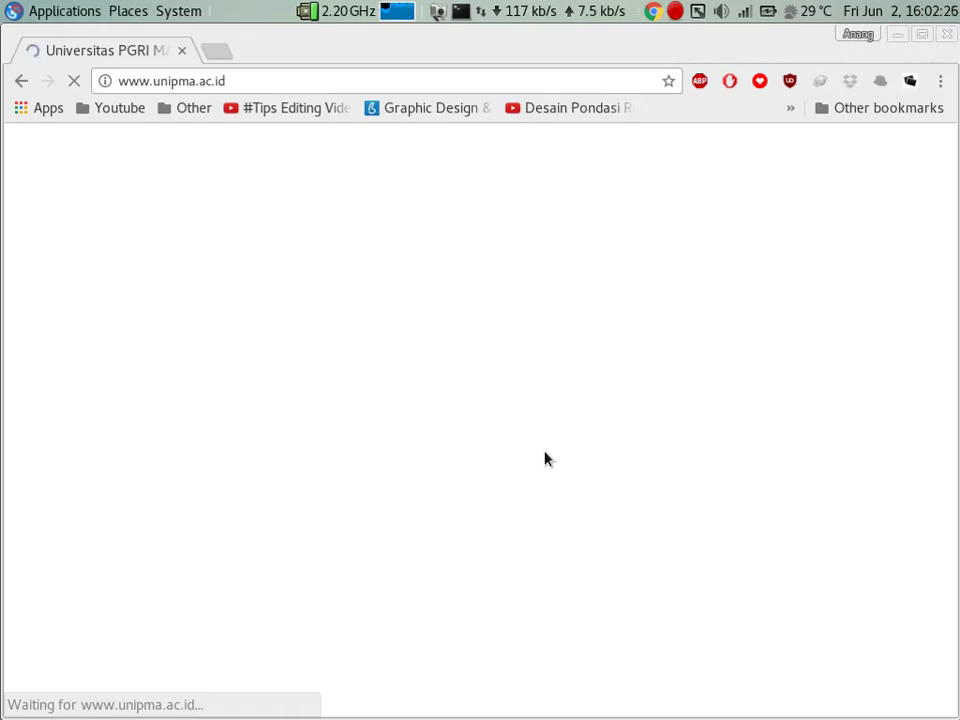
- Open sweethome3d.com, visit its Download page, then return to the Sweet Home 3D window
click(281, 80)
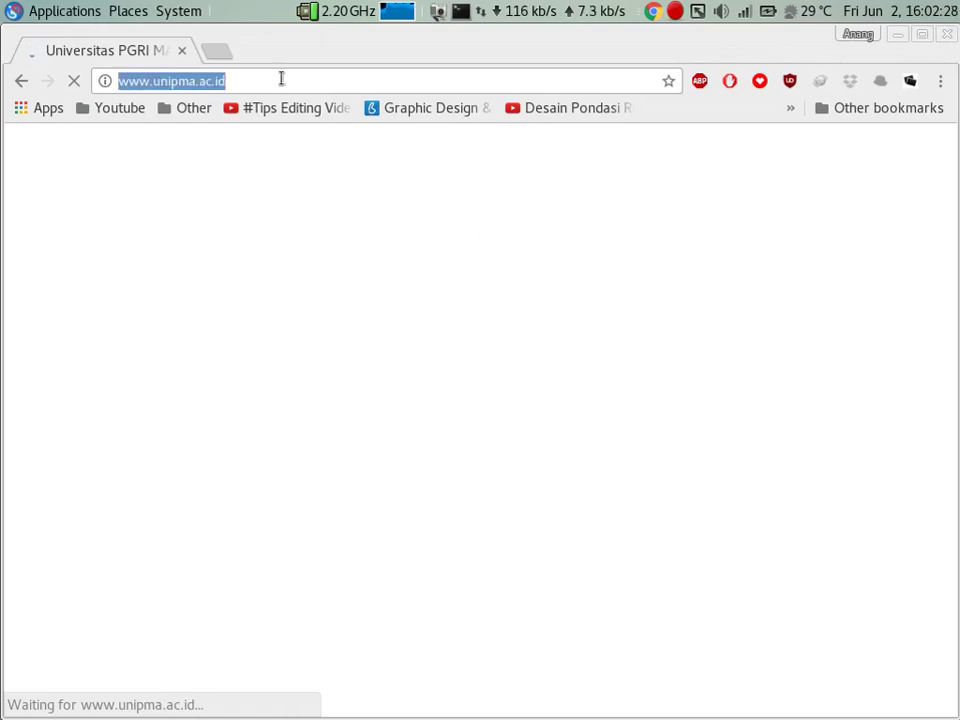
text(sweethome3d.com)
key(Return)
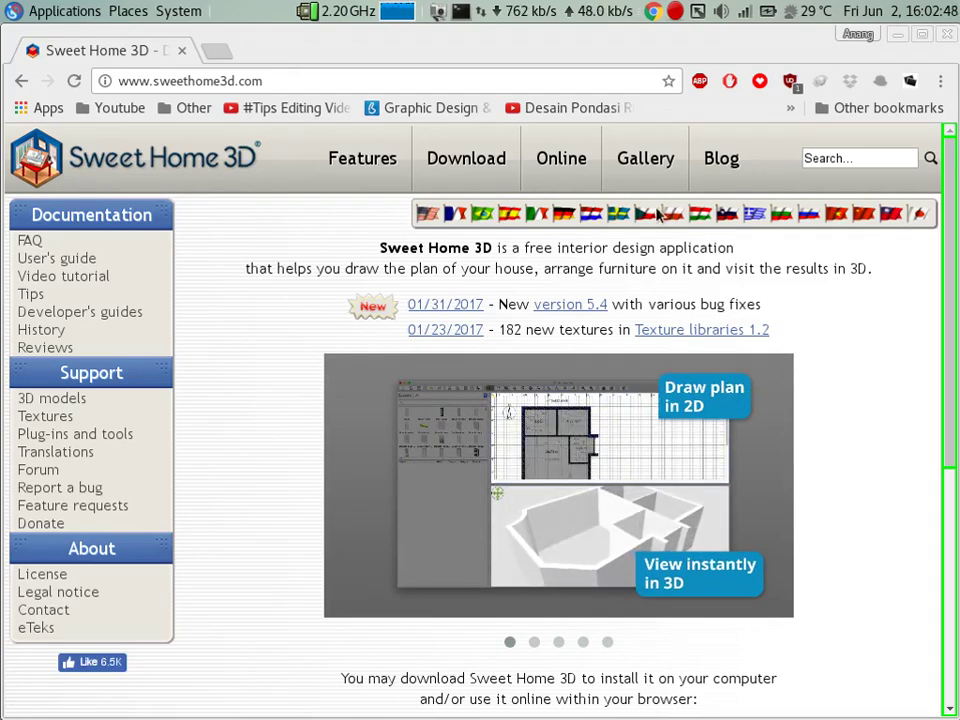
click(481, 170)
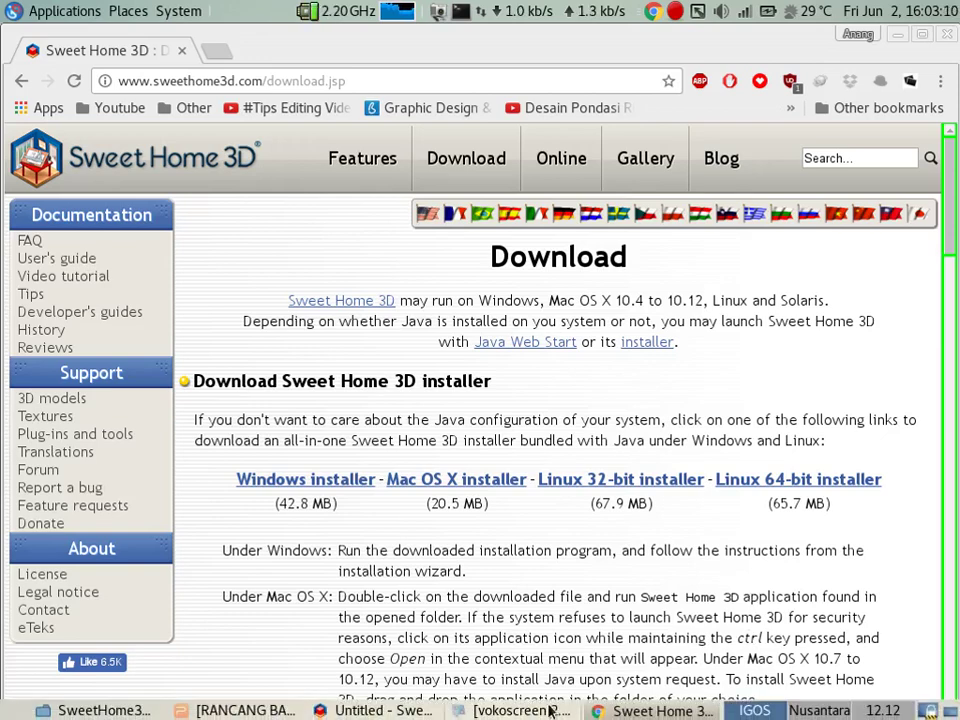
click(395, 711)
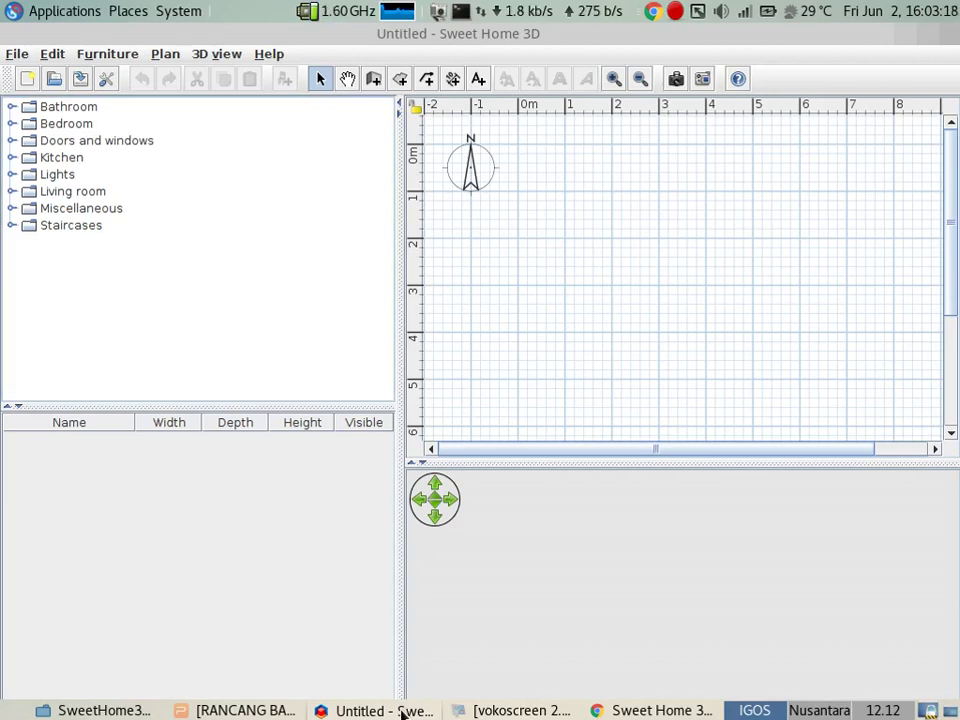
- Open File > Preferences and keep the unit set to Meter
click(26, 57)
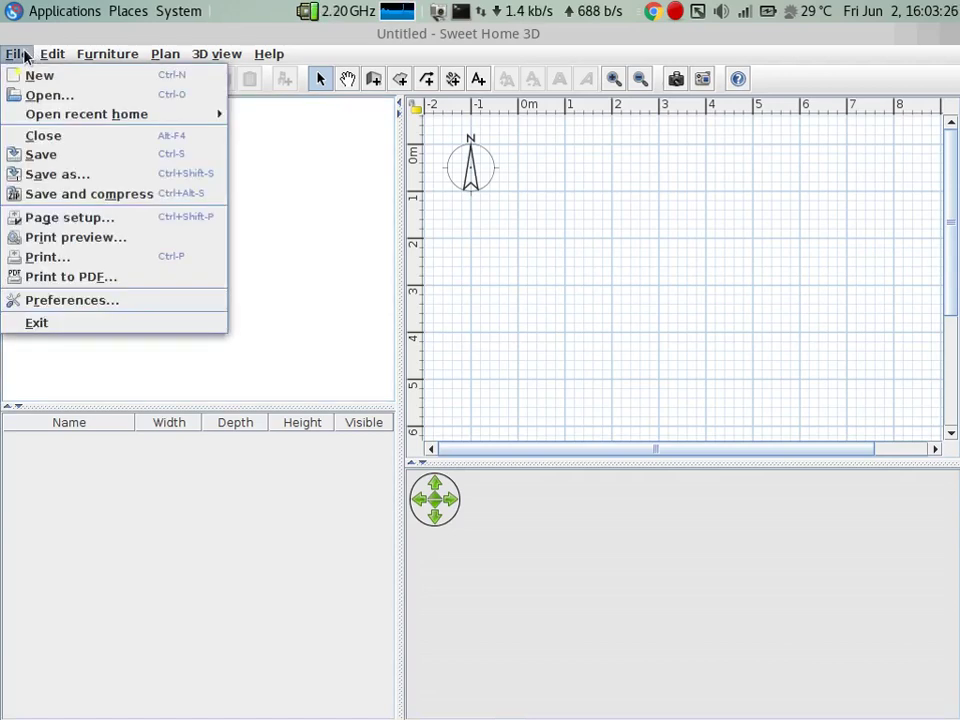
click(120, 303)
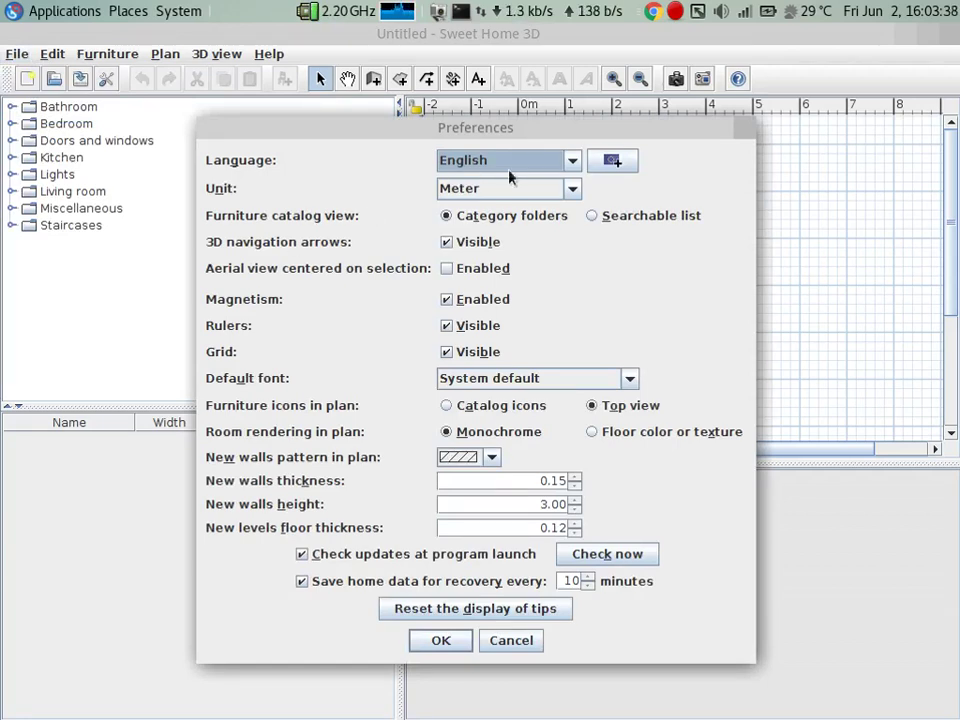
click(560, 191)
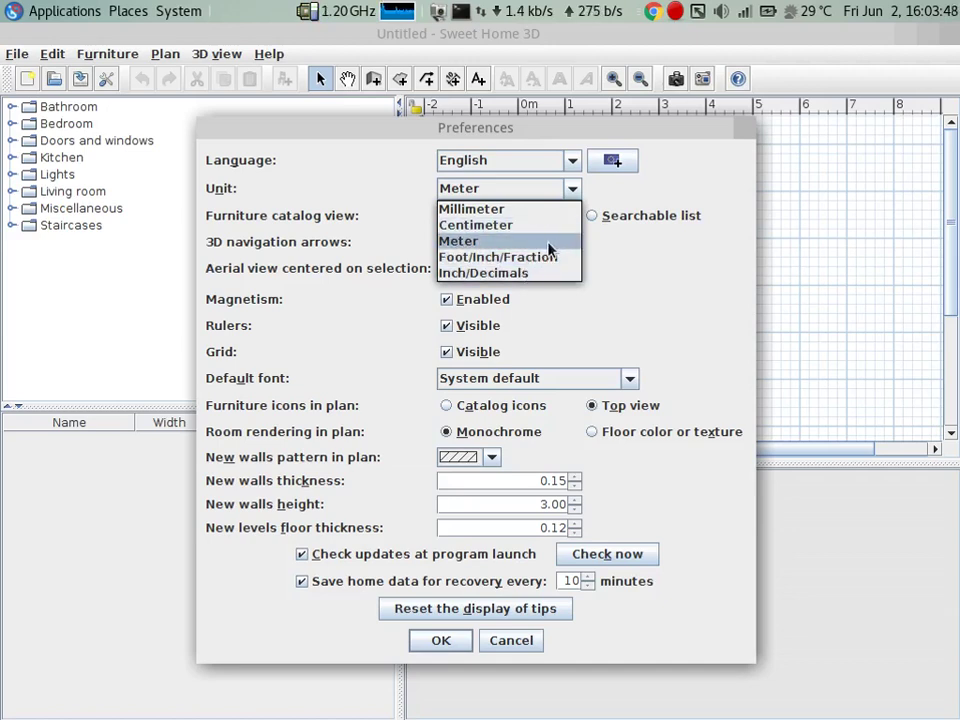
click(549, 245)
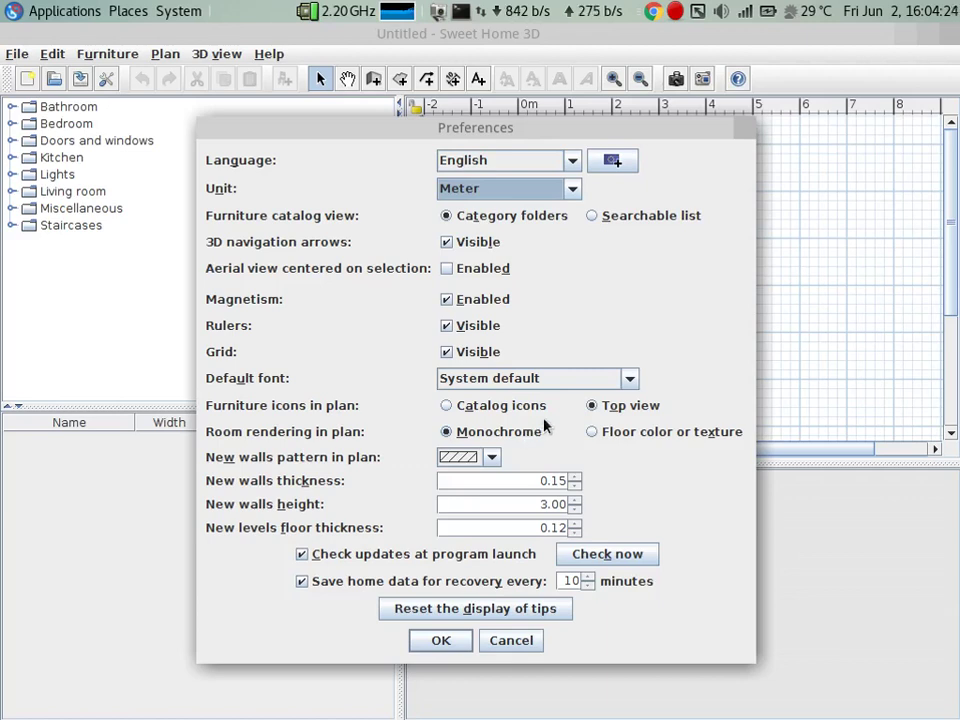
- Keep the diagonal-hatch pattern for new walls
click(492, 458)
click(495, 460)
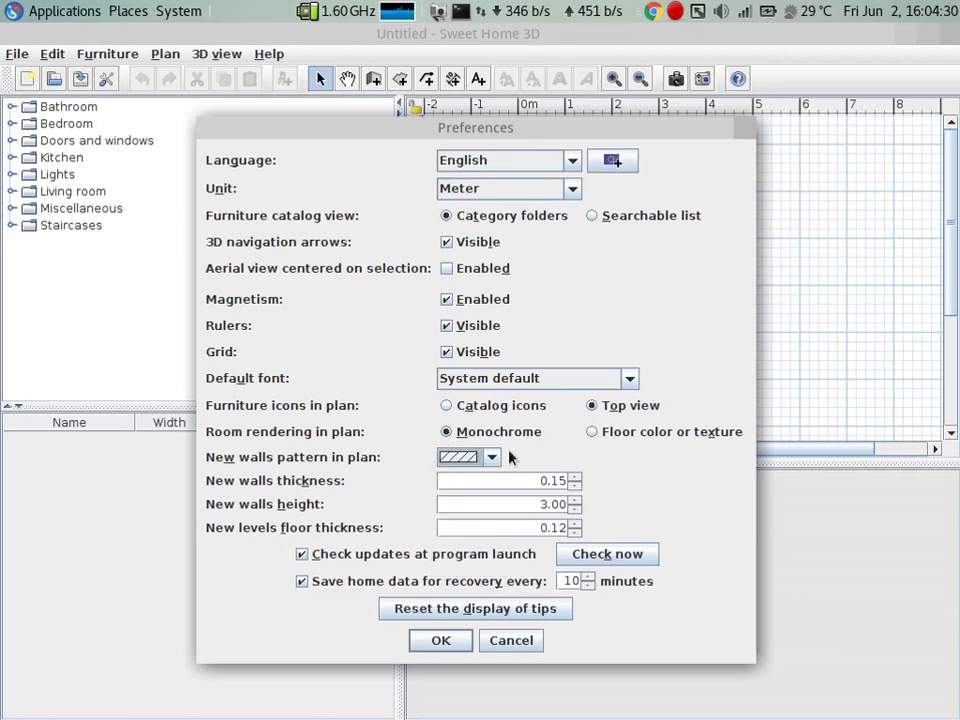
click(488, 460)
click(489, 460)
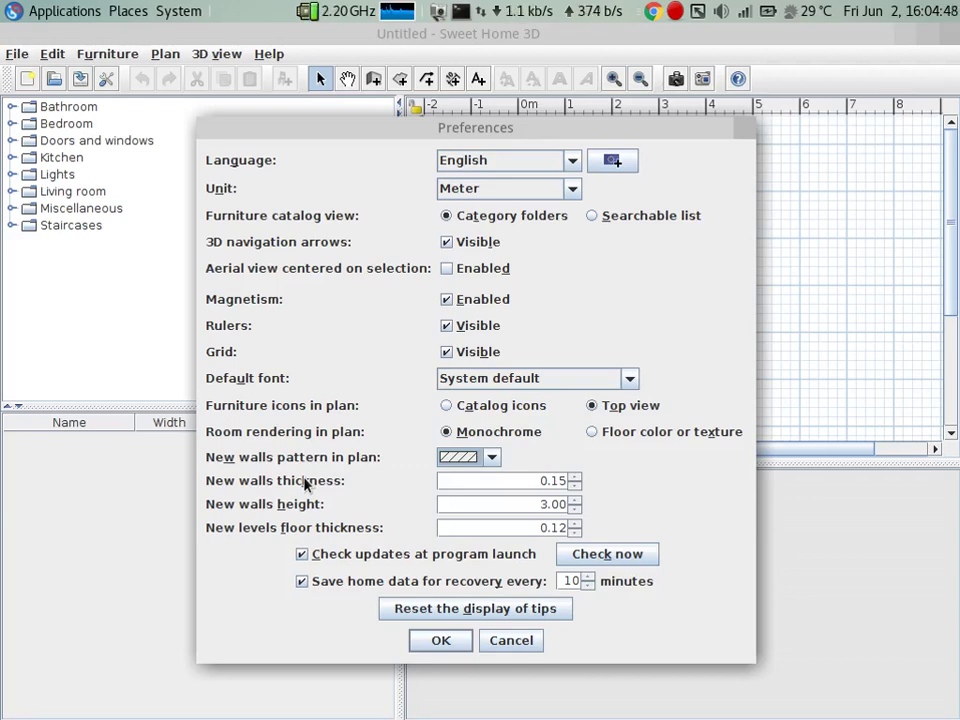
- Confirm Preferences with Meter units, 0.15 wall thickness, 3.00 wall height and the floor thickness
drag(523, 480, 582, 481)
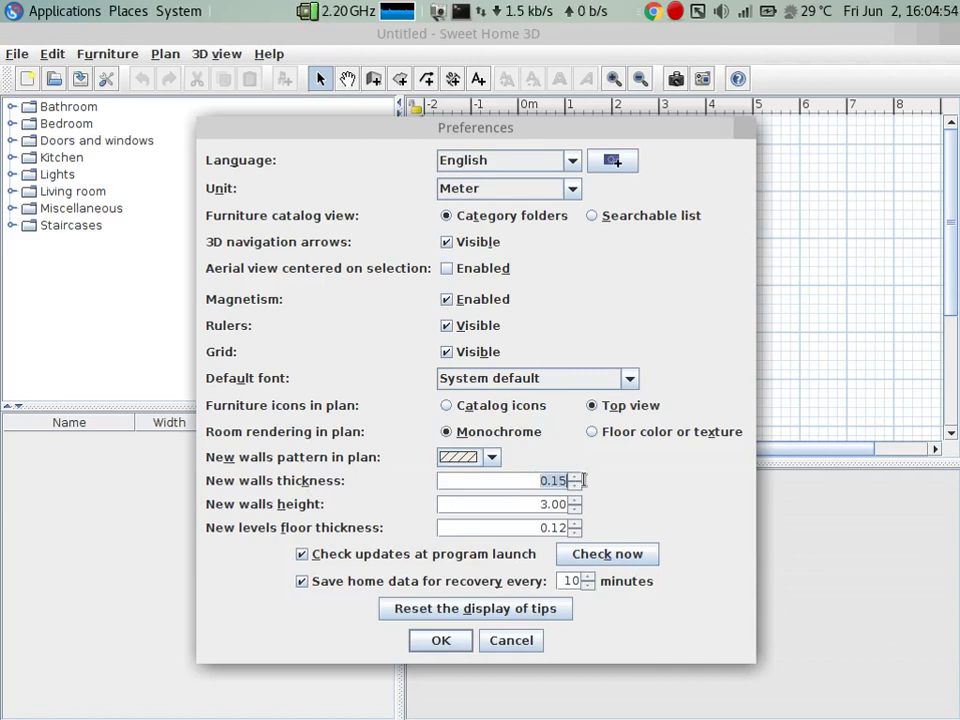
click(575, 190)
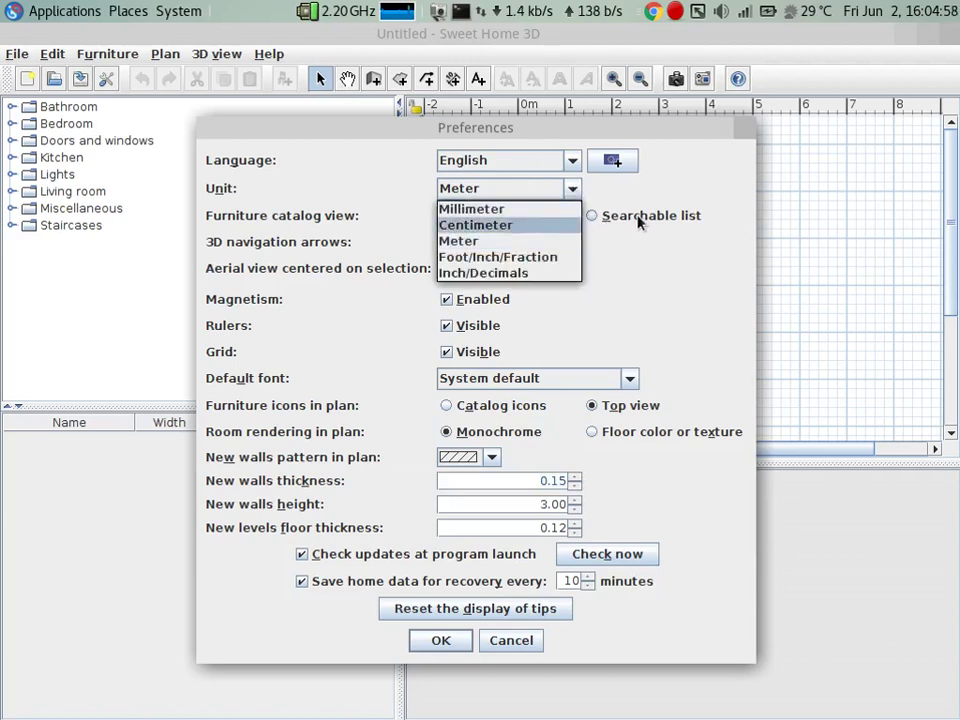
click(692, 289)
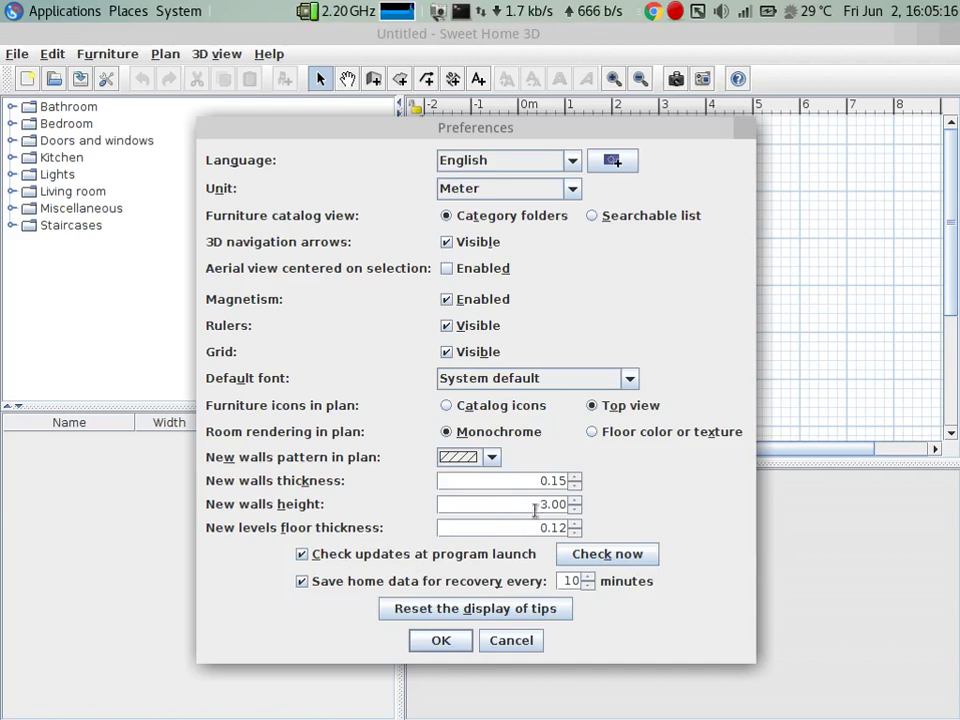
drag(534, 506, 576, 503)
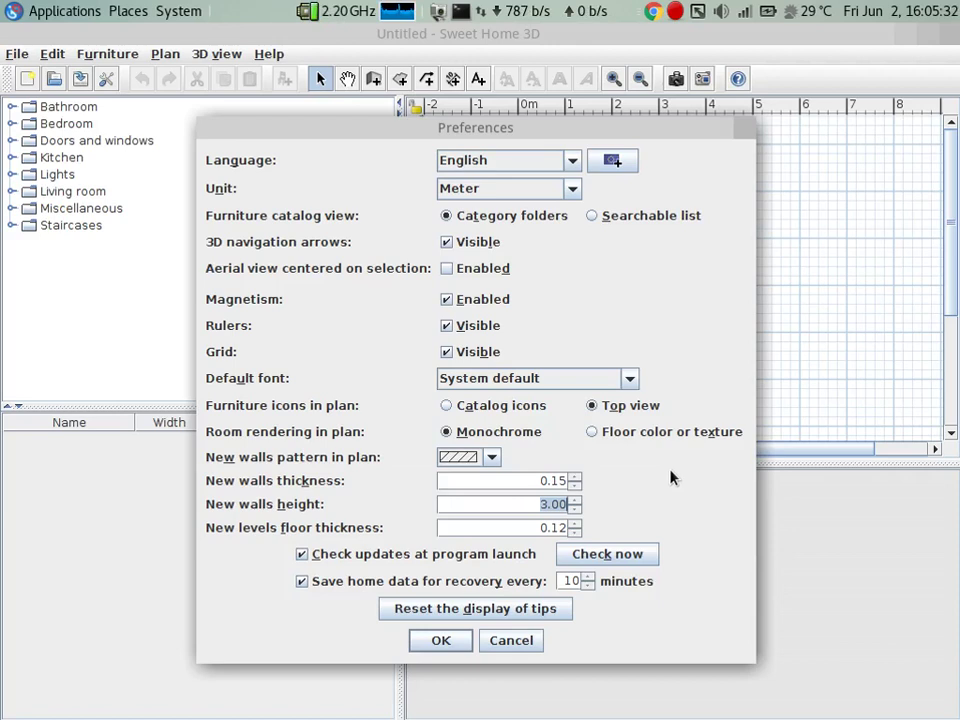
click(528, 528)
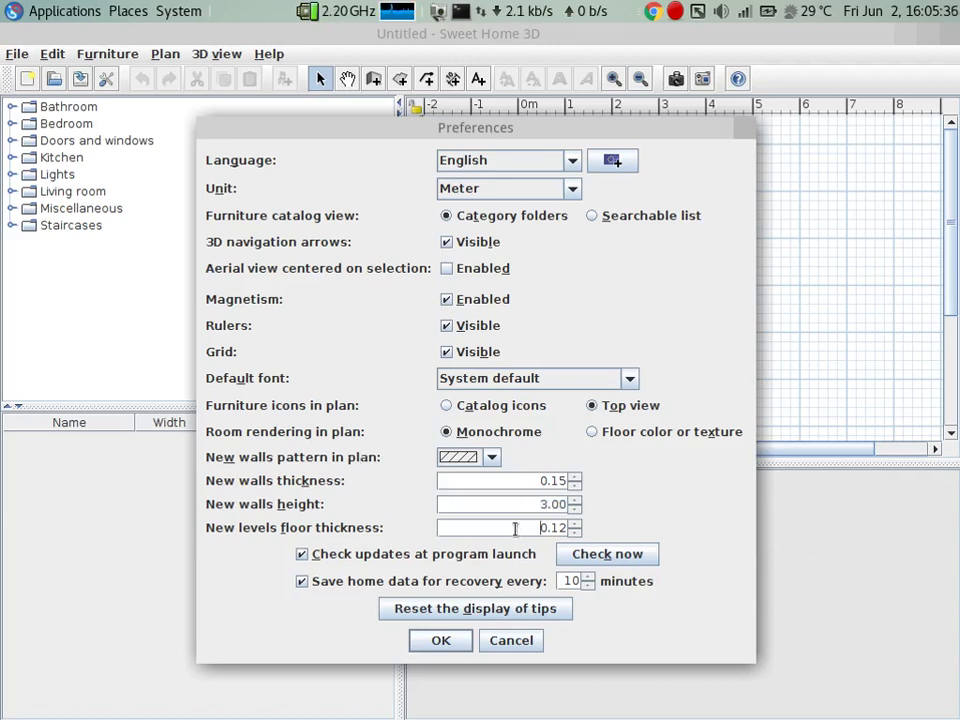
drag(522, 527, 561, 527)
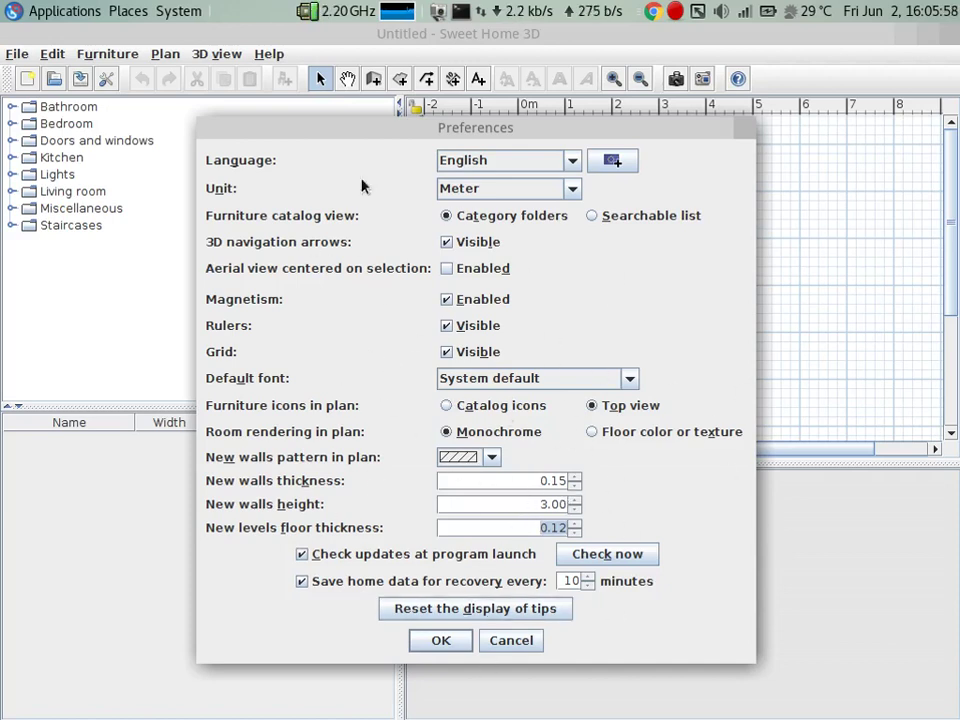
click(441, 641)
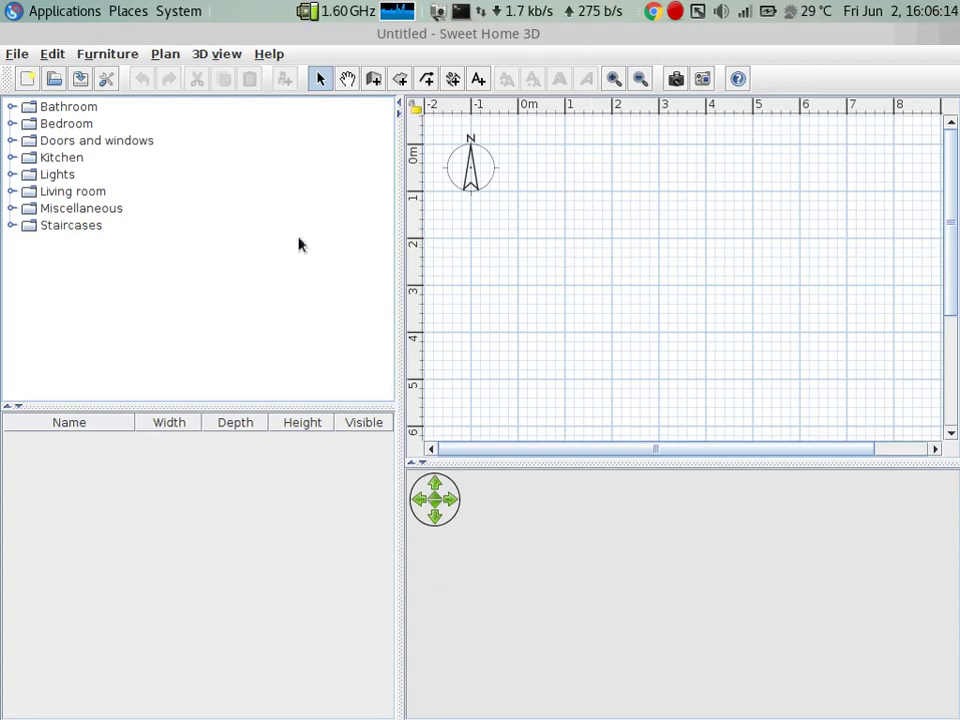
- Reopen and close Preferences, then narrow the furniture catalog to widen the plan and 3D panes
click(22, 56)
click(71, 300)
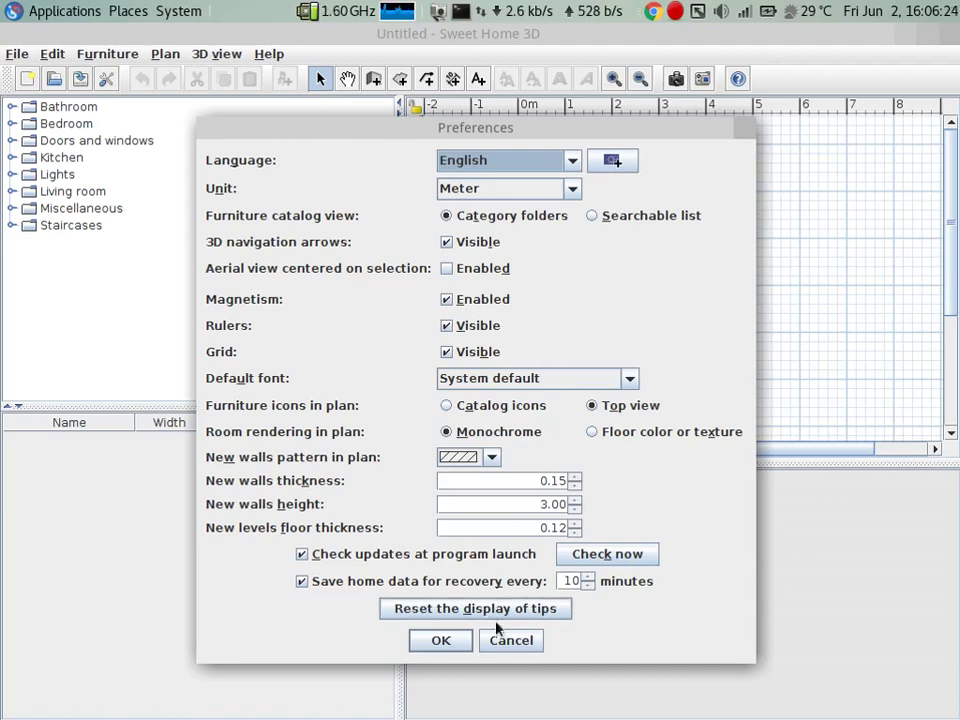
click(506, 645)
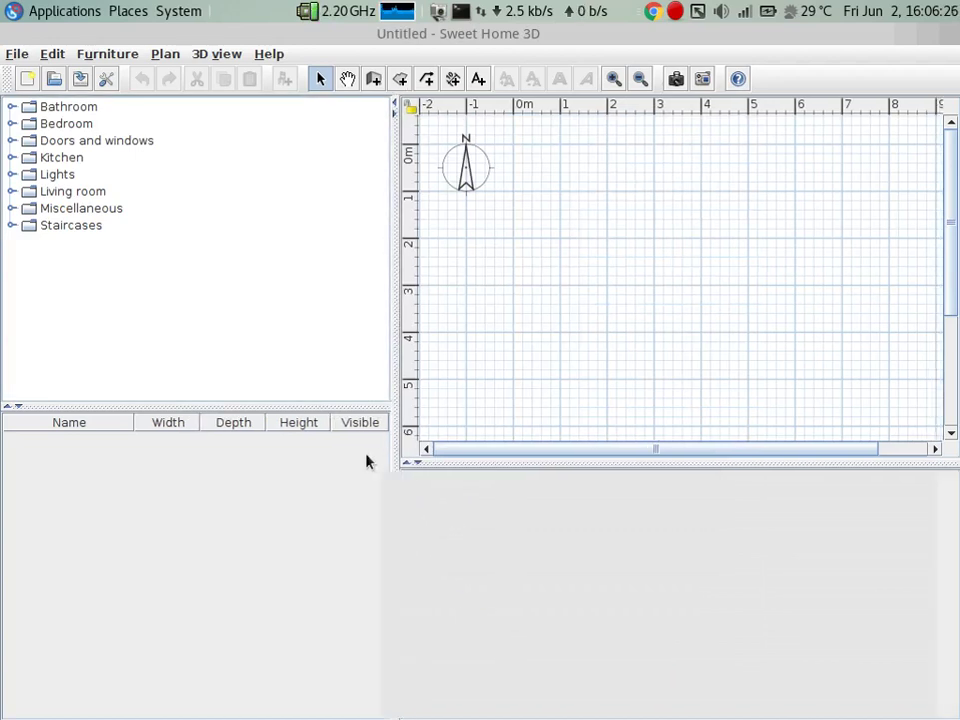
drag(394, 458, 186, 446)
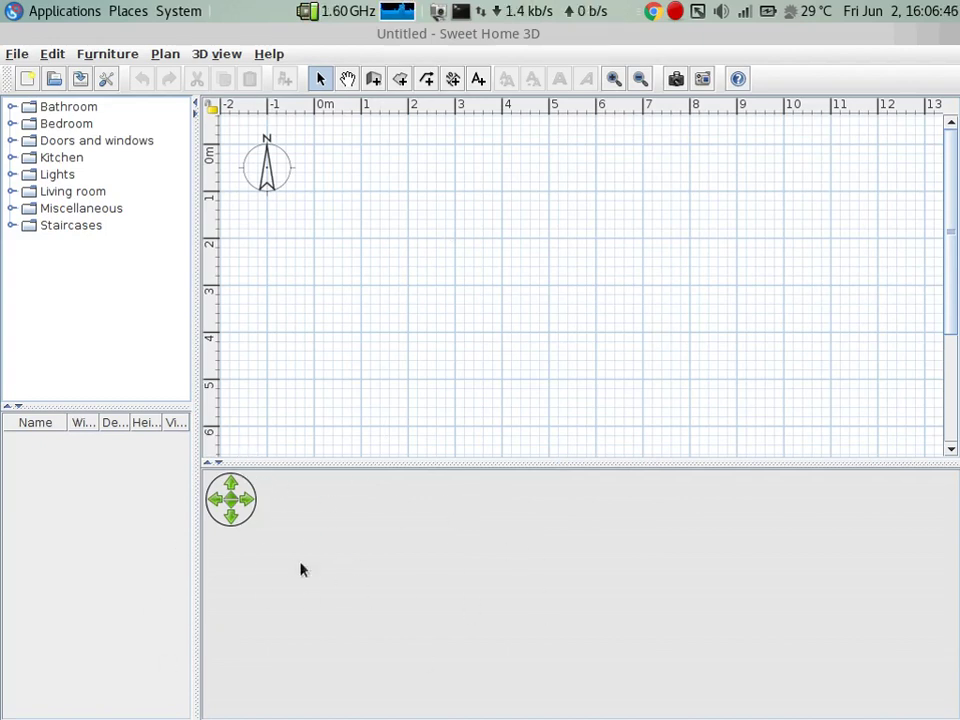
right_click(386, 489)
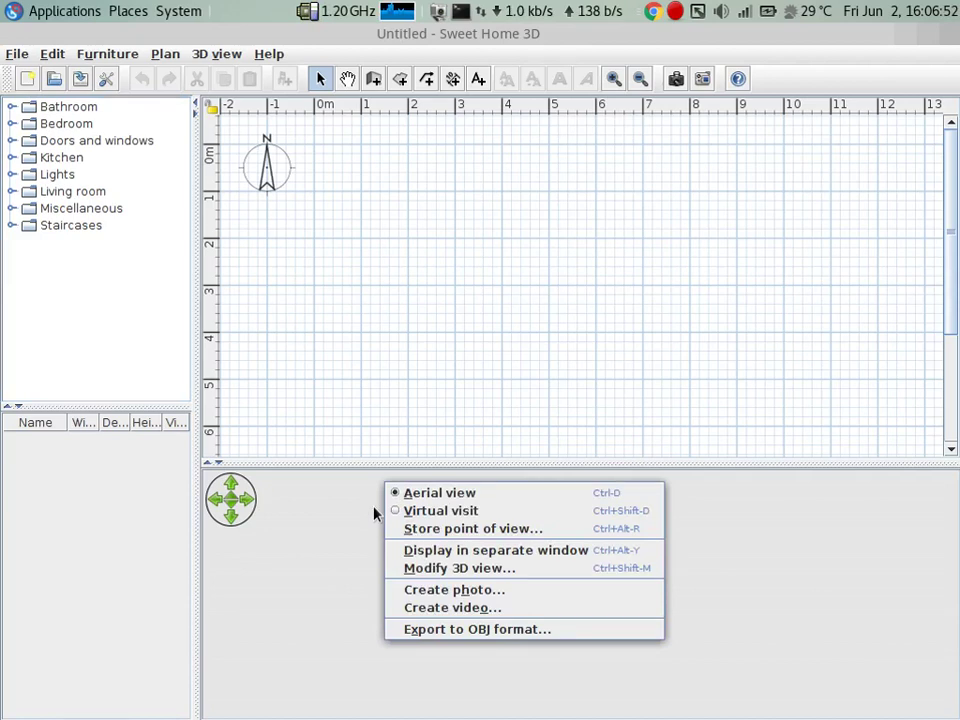
click(411, 553)
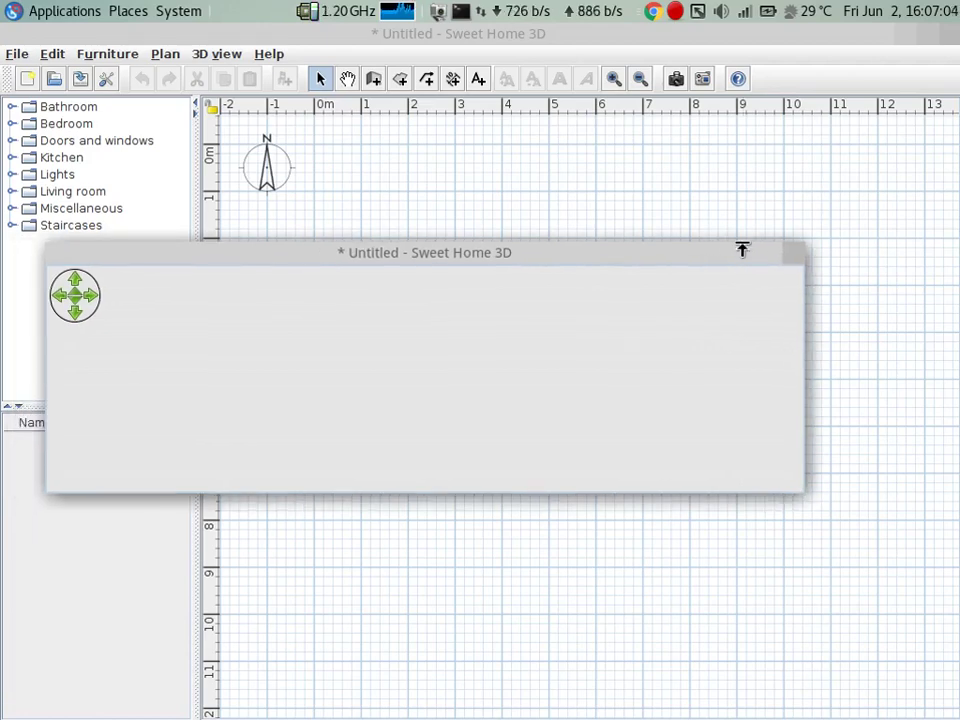
drag(742, 249, 716, 294)
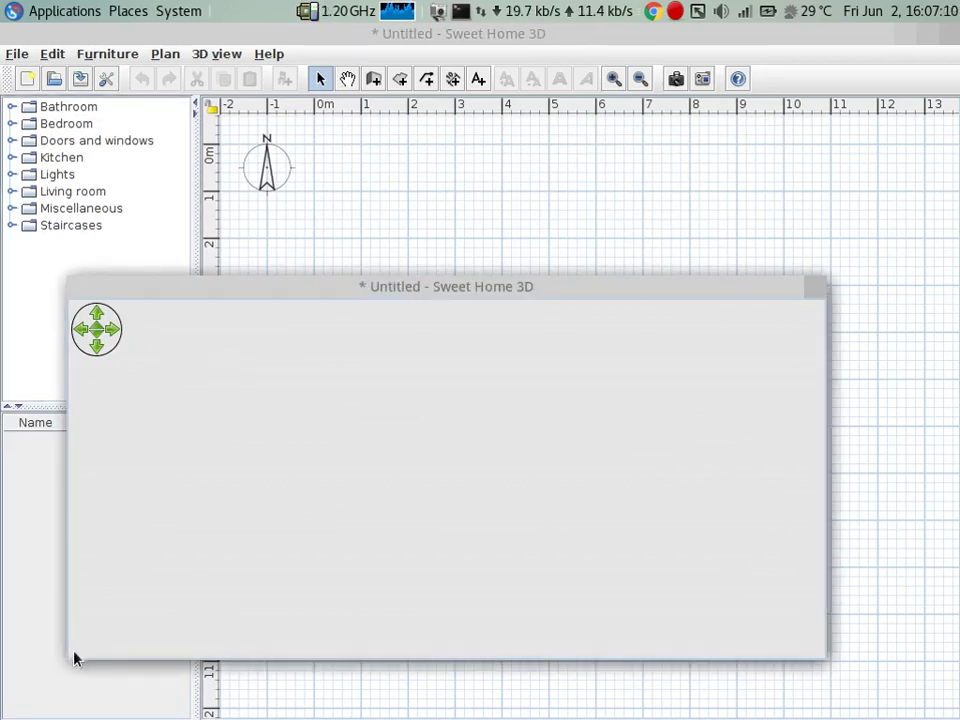
right_click(289, 379)
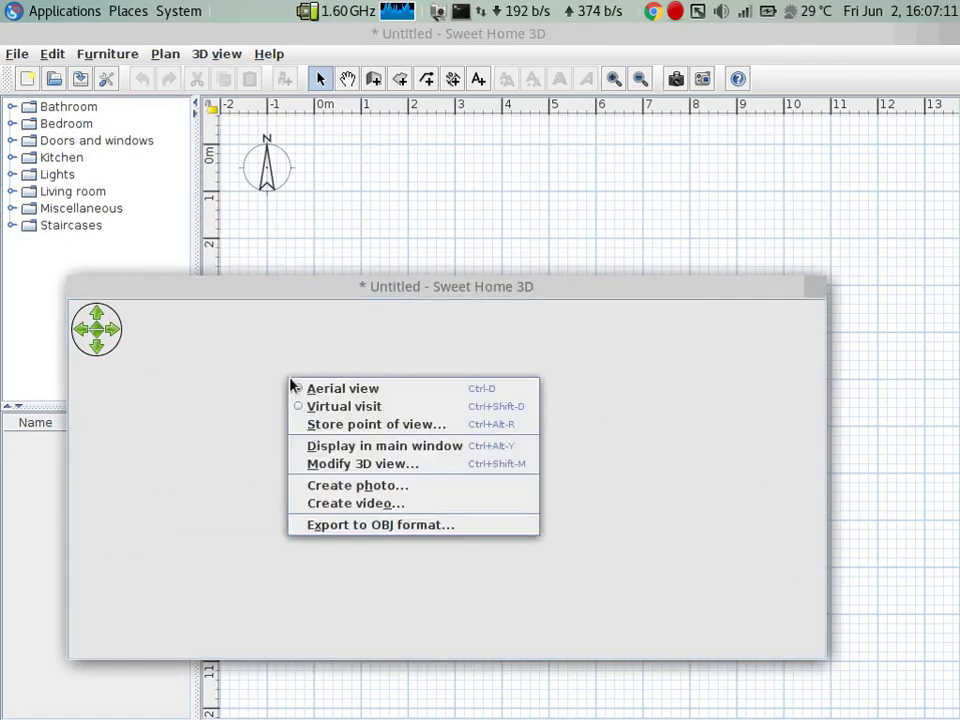
click(338, 450)
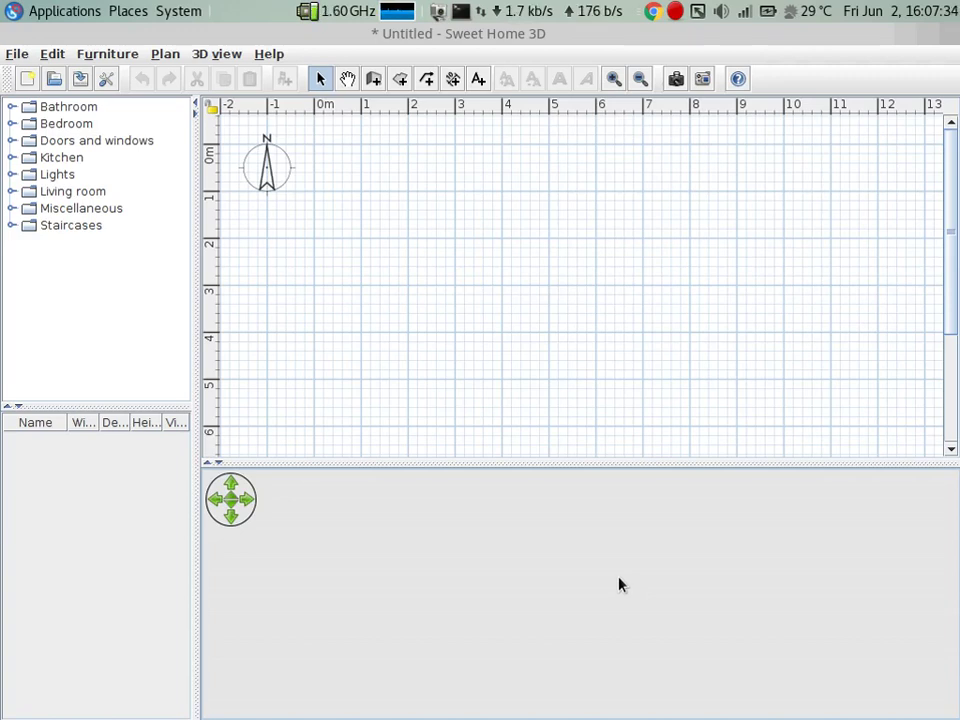
click(373, 79)
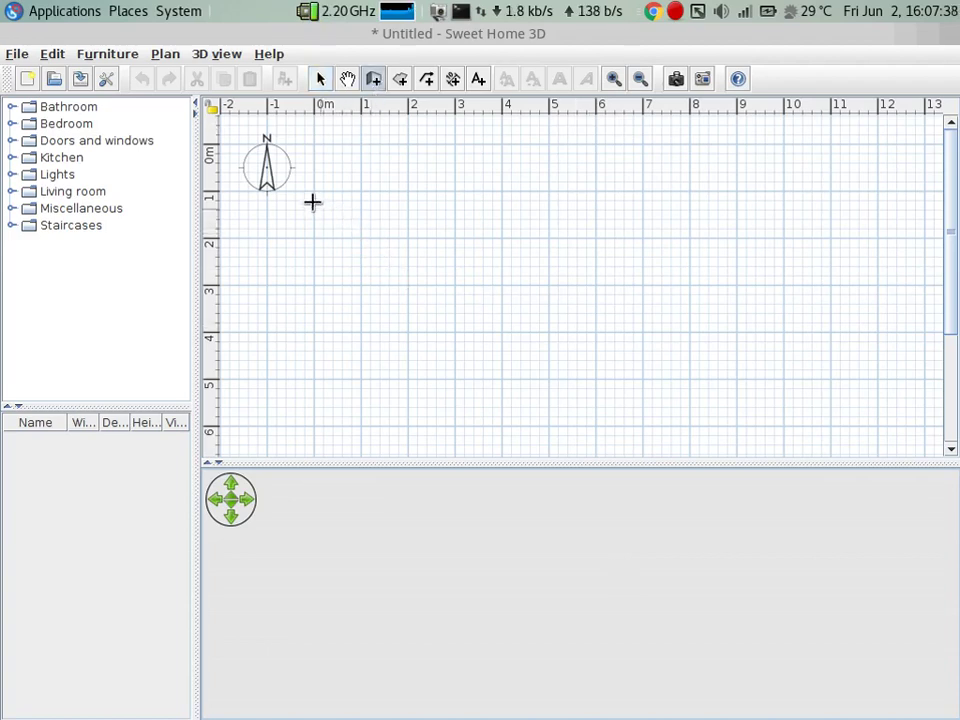
click(431, 191)
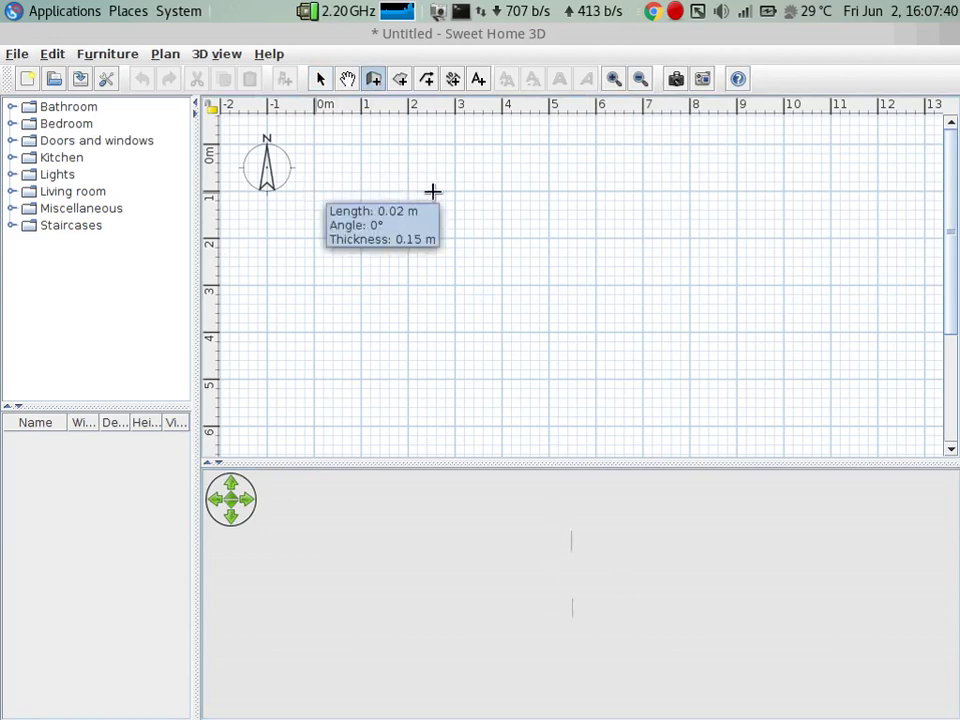
click(504, 193)
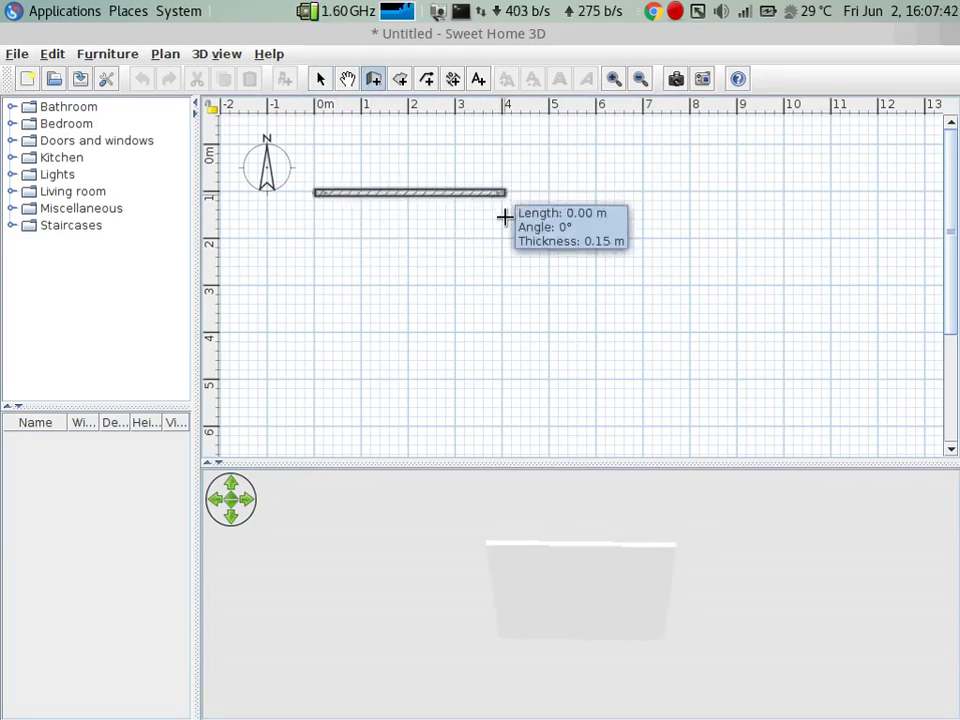
double_click(504, 380)
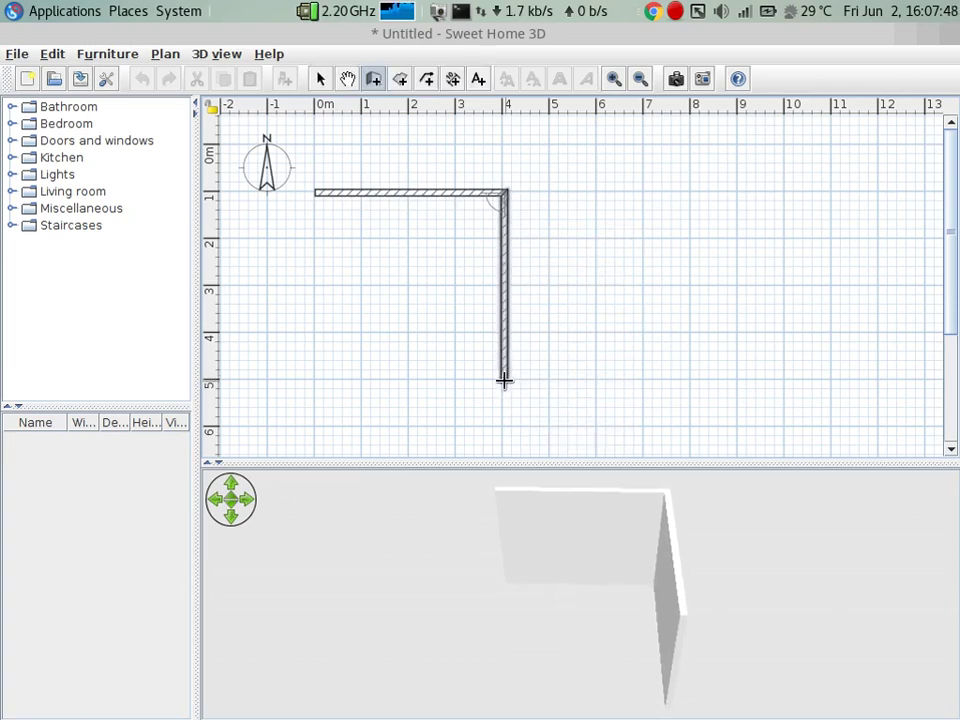
click(504, 380)
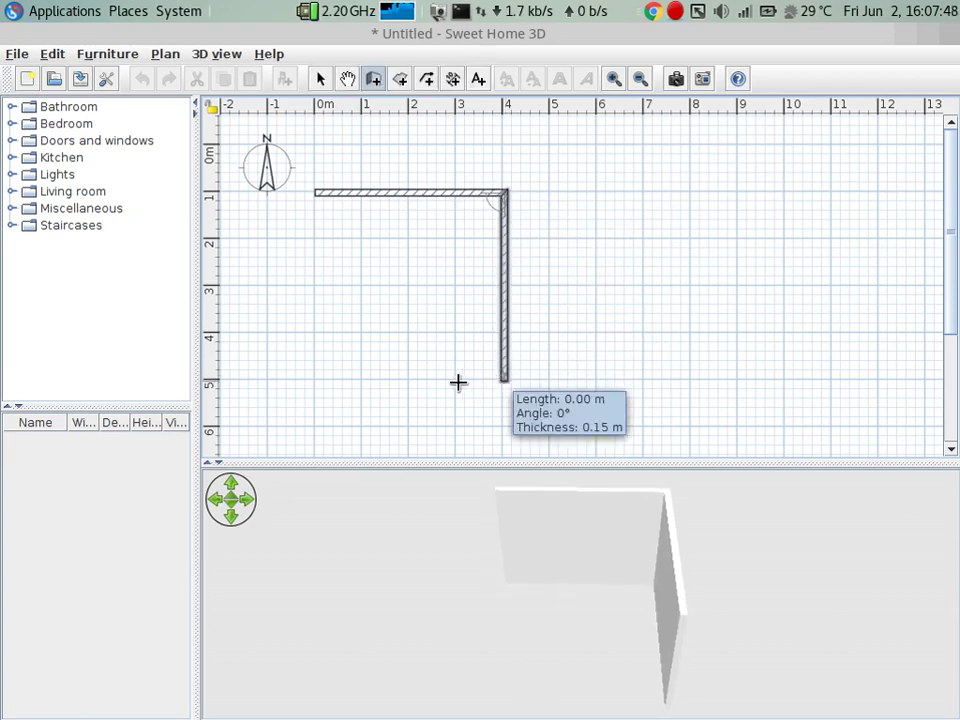
click(315, 377)
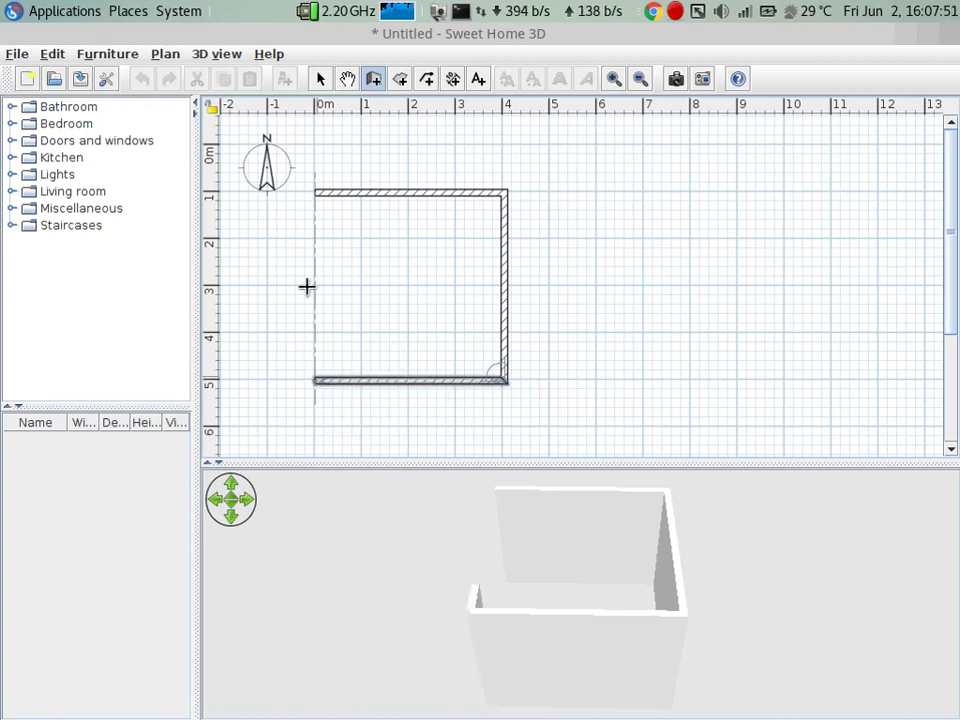
double_click(317, 190)
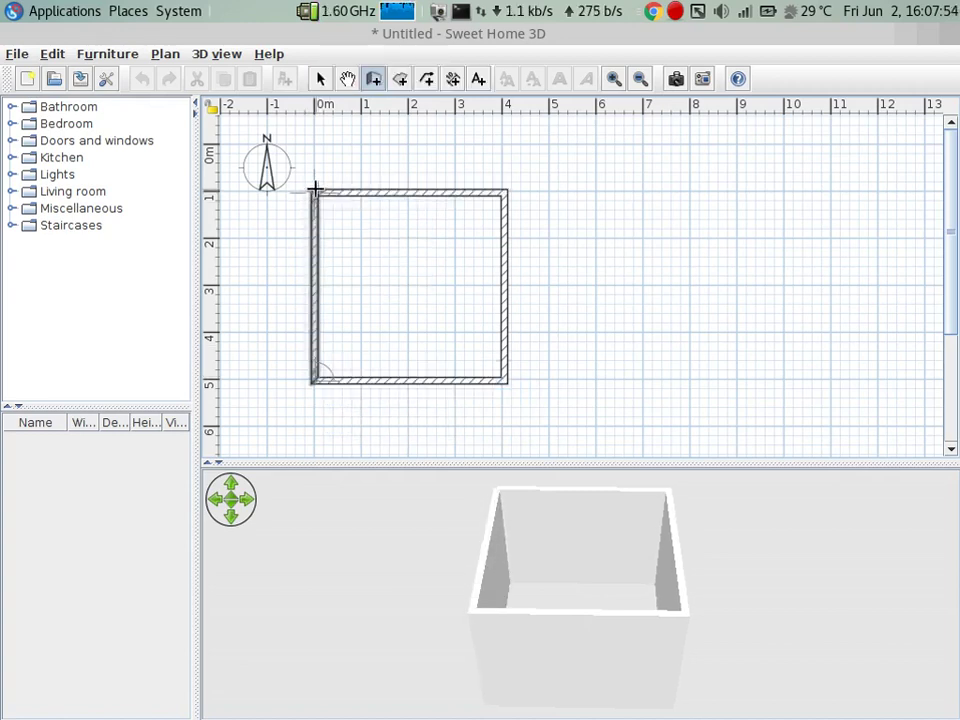
key(ctrl+z)
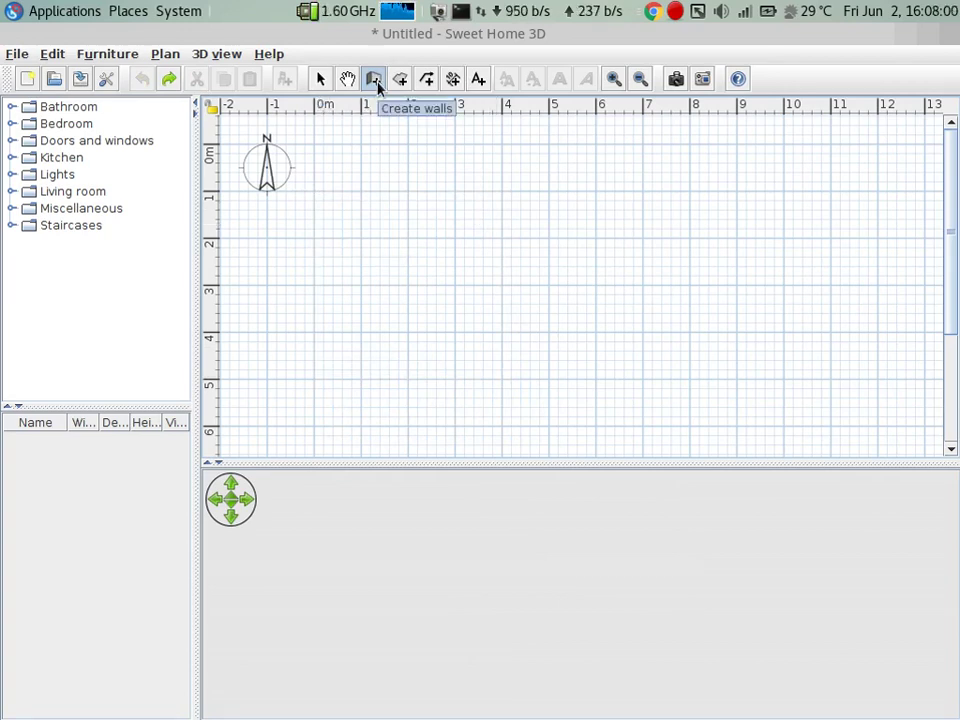
click(172, 55)
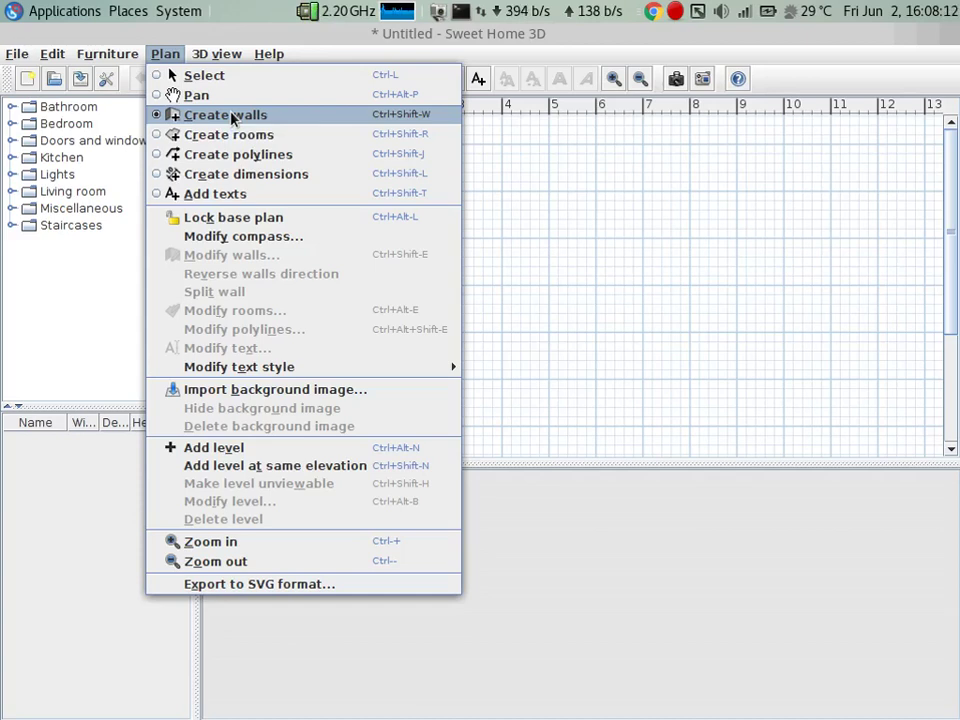
click(505, 170)
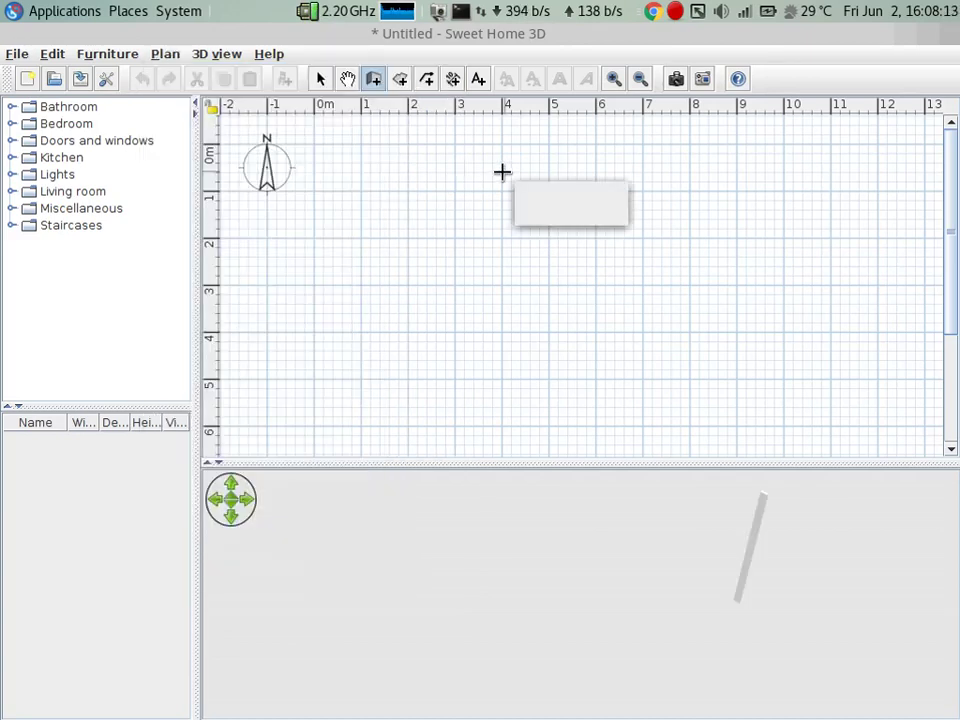
double_click(395, 140)
key(ctrl+z)
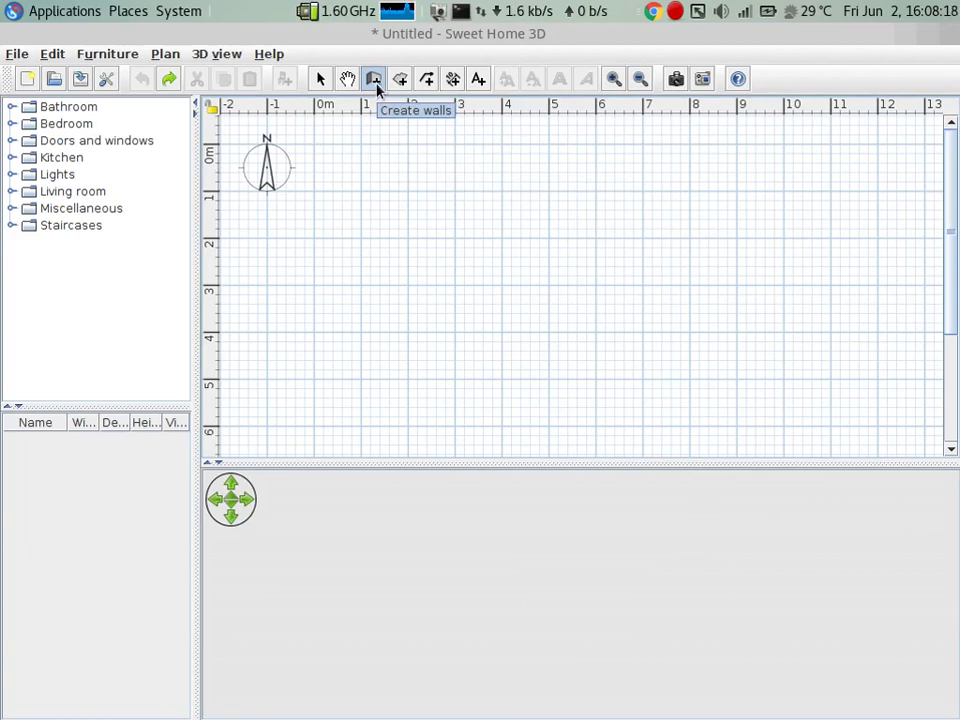
click(375, 84)
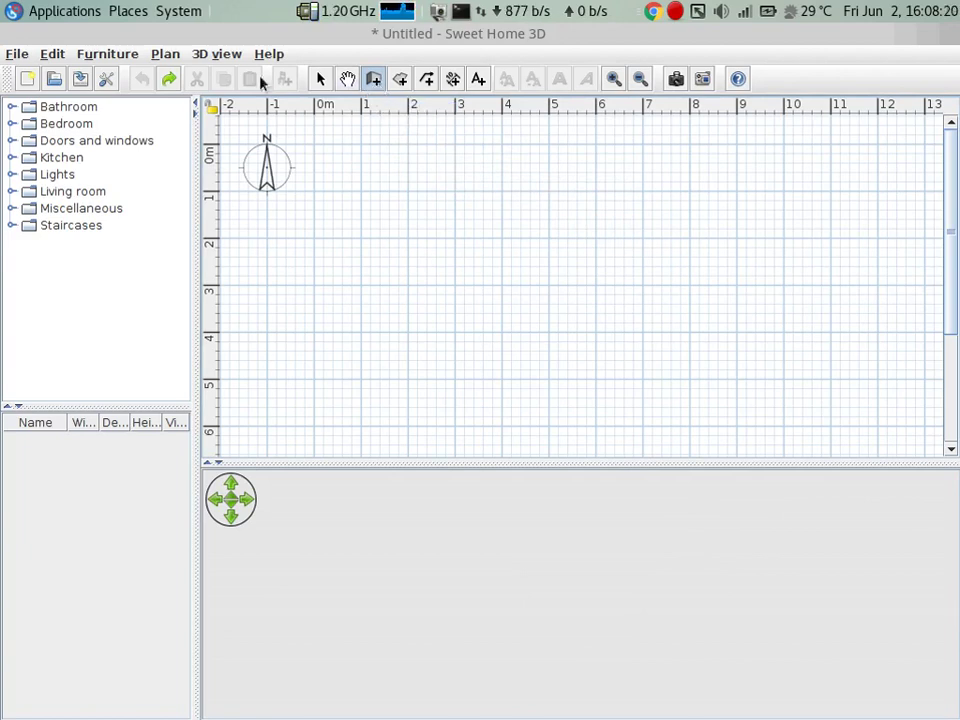
click(165, 55)
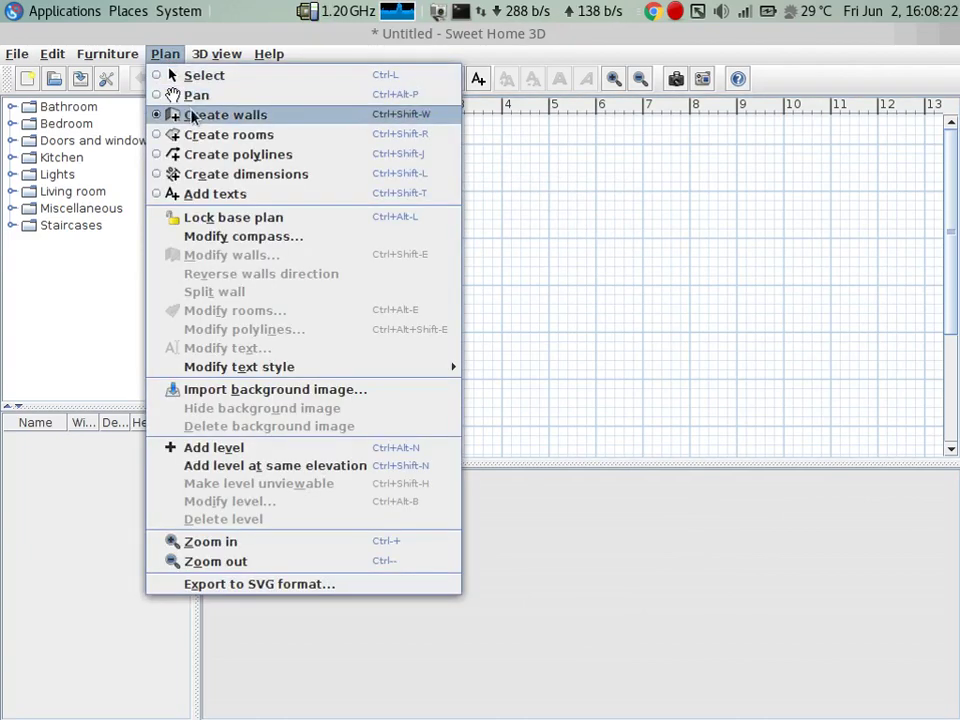
key(Escape)
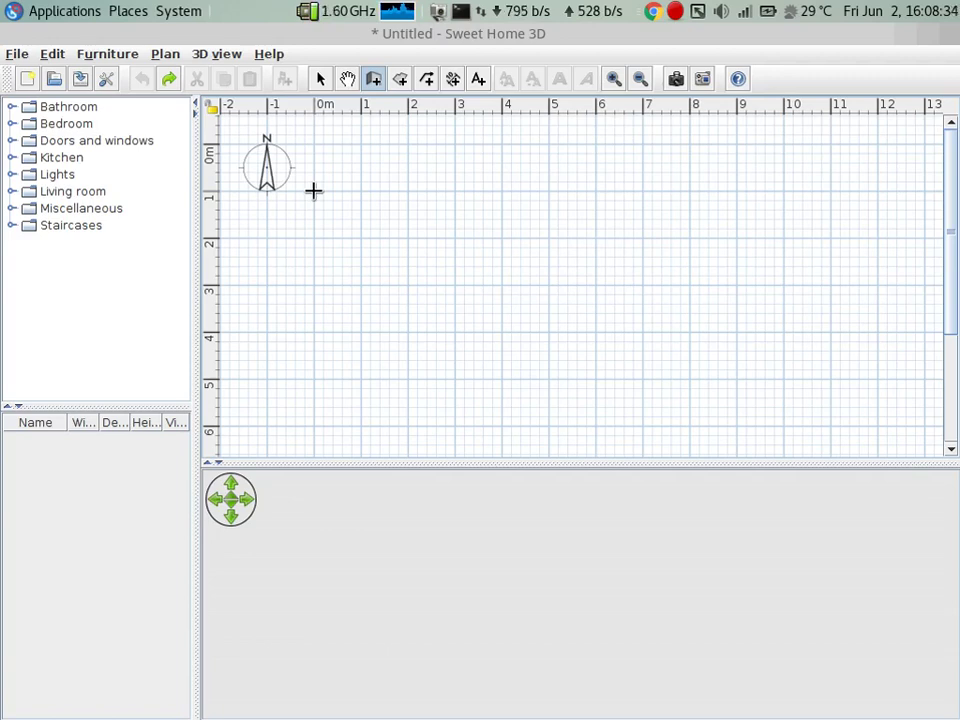
- Draw four 4 m walls forming a closed square room, then return to Select mode
click(313, 190)
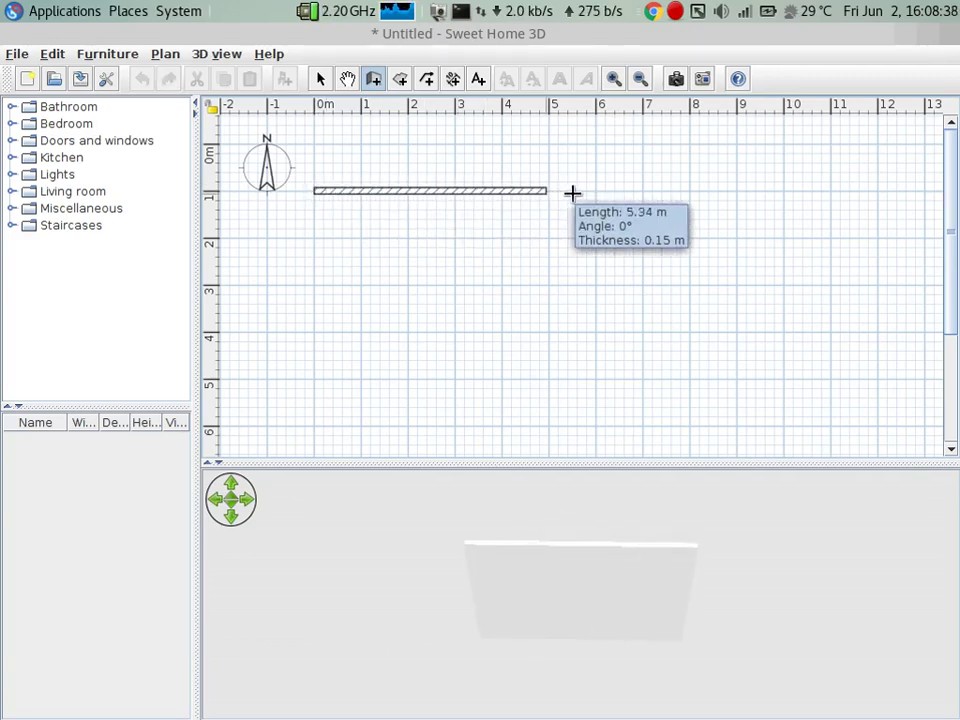
double_click(667, 191)
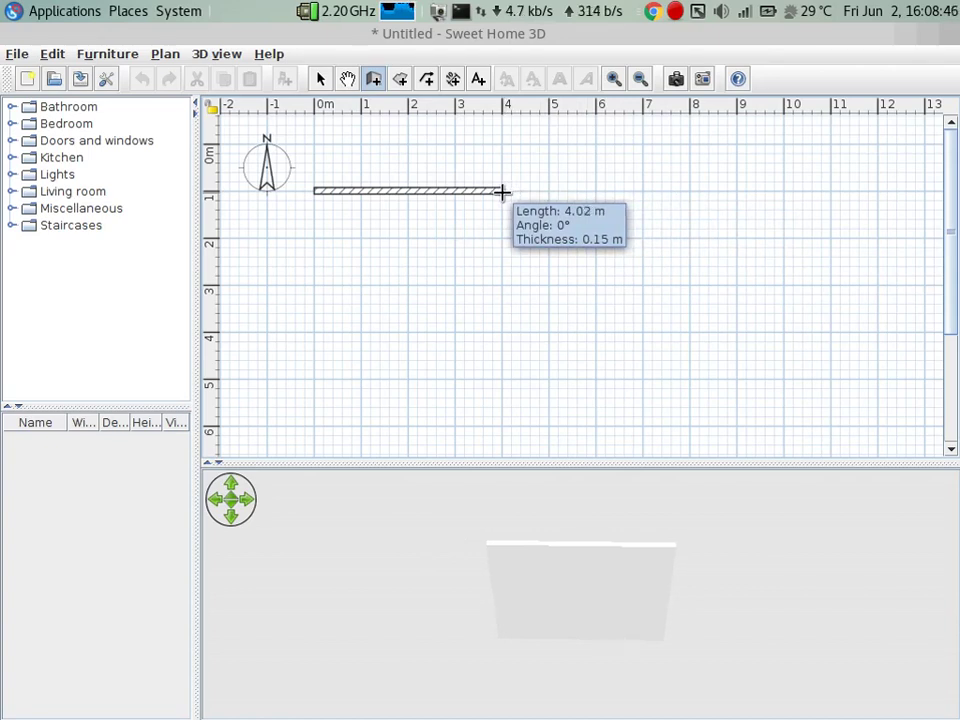
click(501, 191)
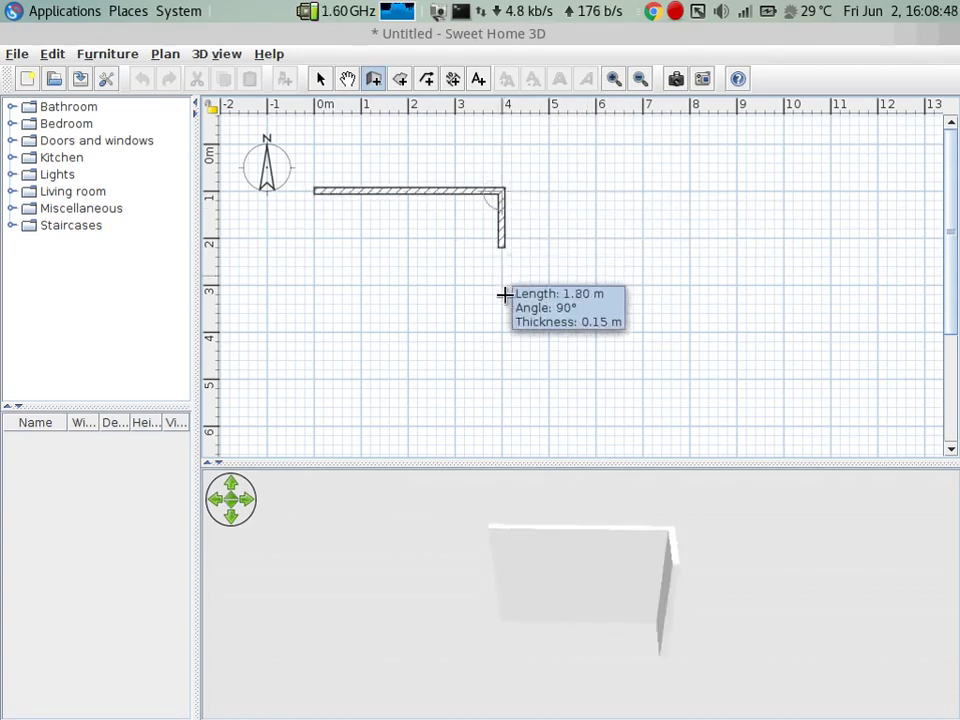
click(517, 378)
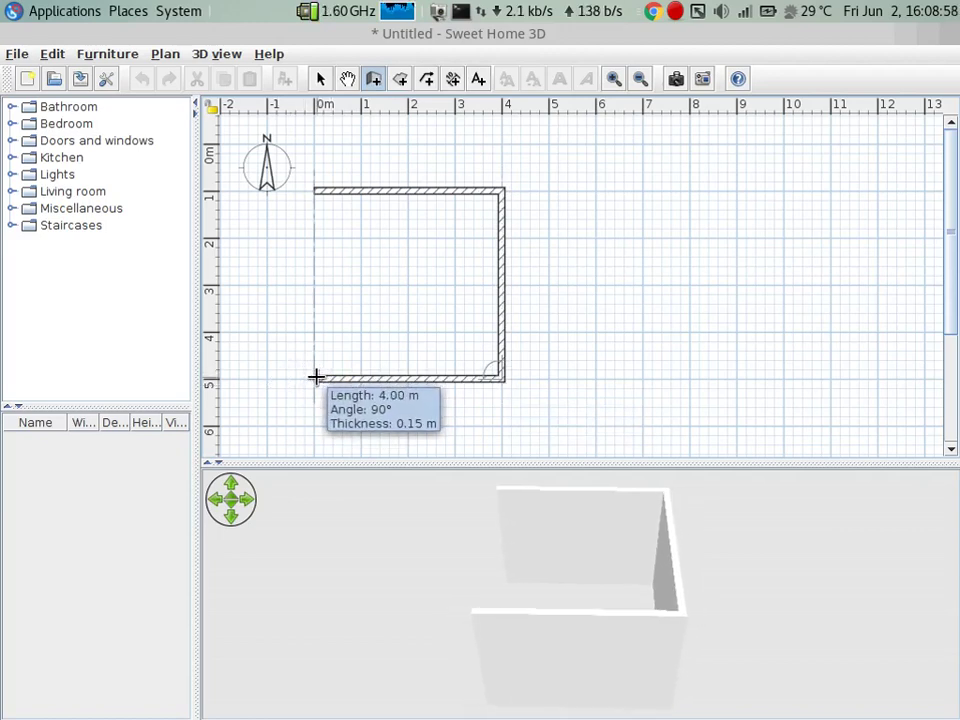
click(317, 377)
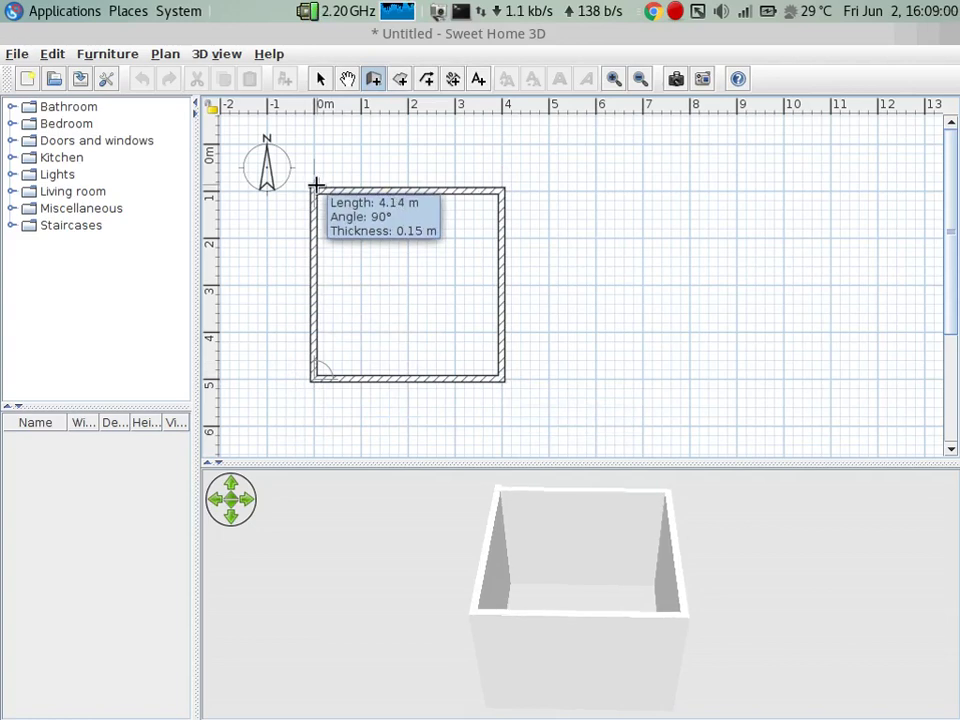
click(316, 189)
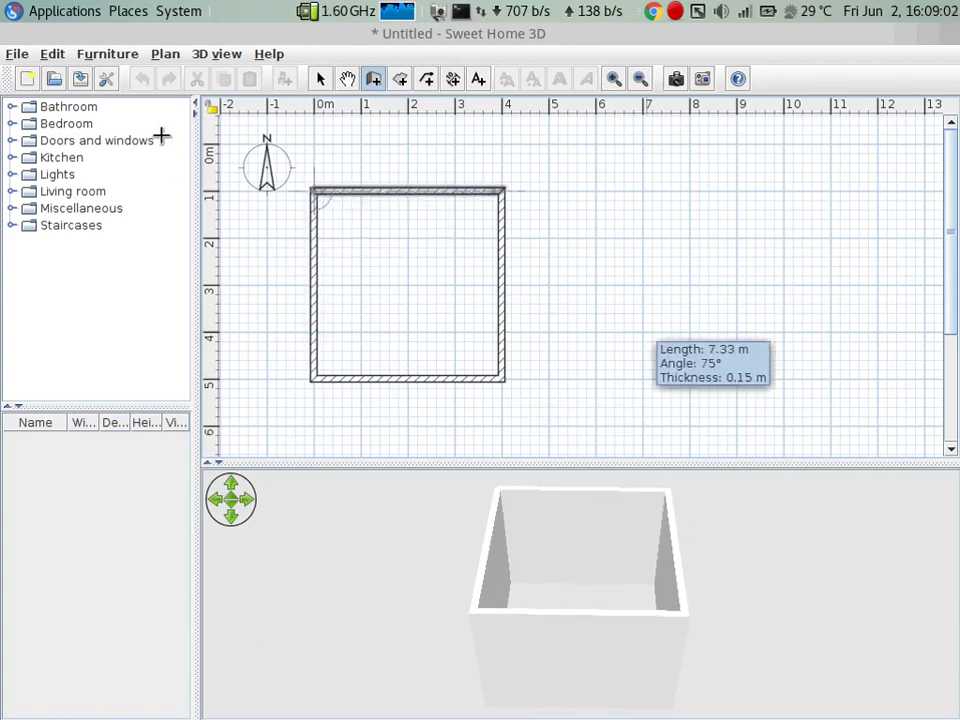
click(322, 80)
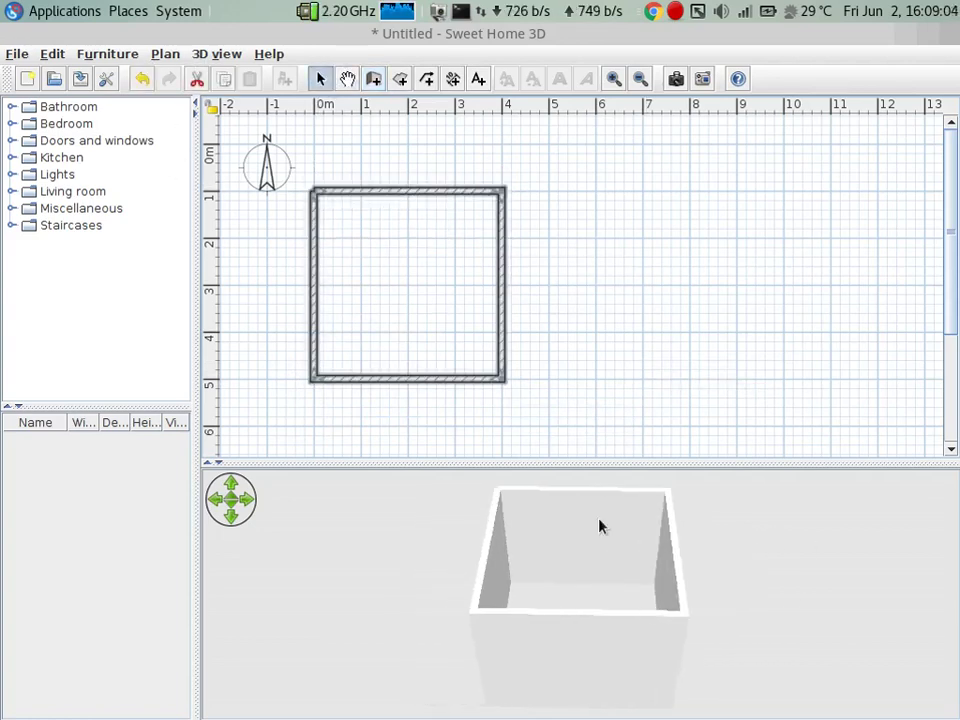
mouse_move(608, 594)
mouse_down()
mouse_move(624, 632)
mouse_move(804, 538)
mouse_move(557, 589)
mouse_move(724, 643)
mouse_move(613, 662)
mouse_move(531, 624)
mouse_move(508, 630)
mouse_move(684, 566)
mouse_move(570, 561)
mouse_move(613, 581)
mouse_move(456, 594)
mouse_move(490, 633)
mouse_up()
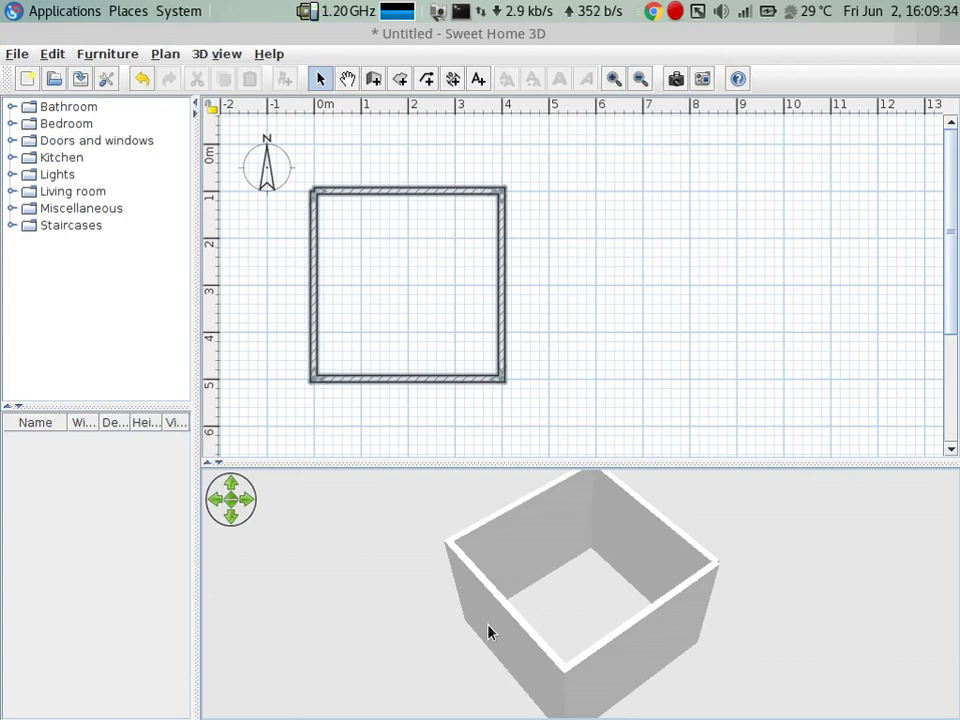
scroll(548, 241, down, 5)
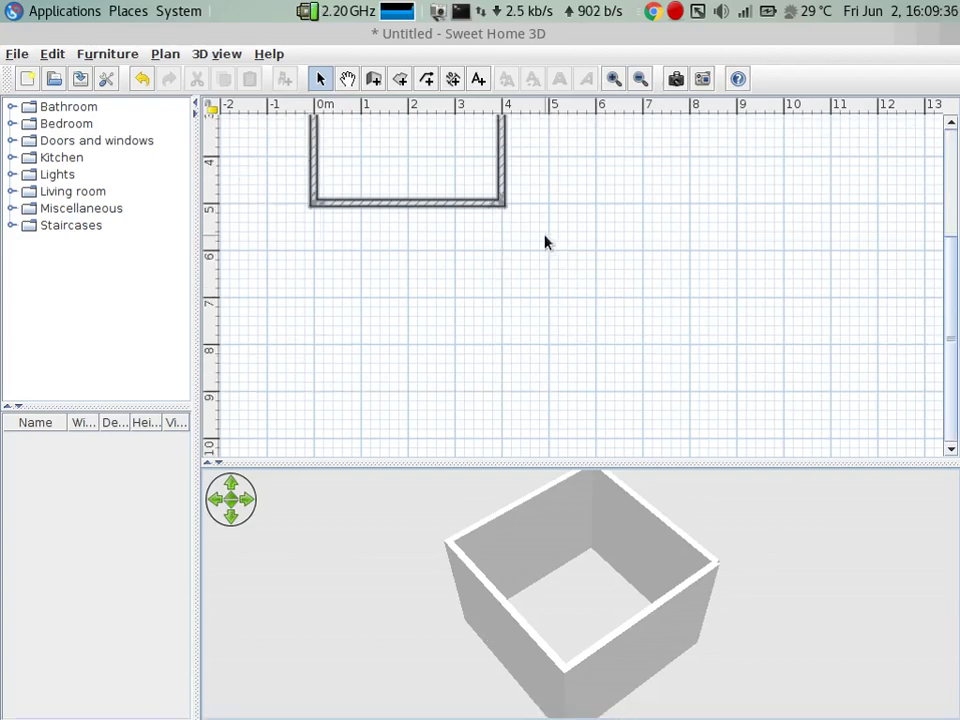
scroll(545, 242, up, 2)
scroll(545, 242, up, 3)
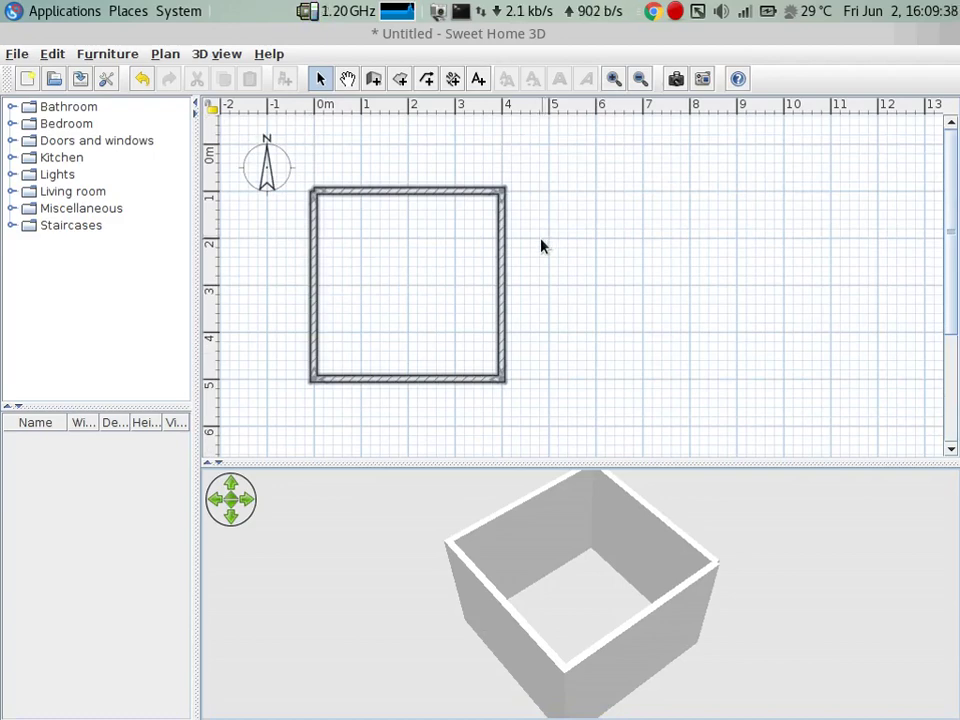
ctrl+scroll(540, 246, down, 1)
ctrl+scroll(540, 246, down, 1)
ctrl+scroll(540, 247, down, 1)
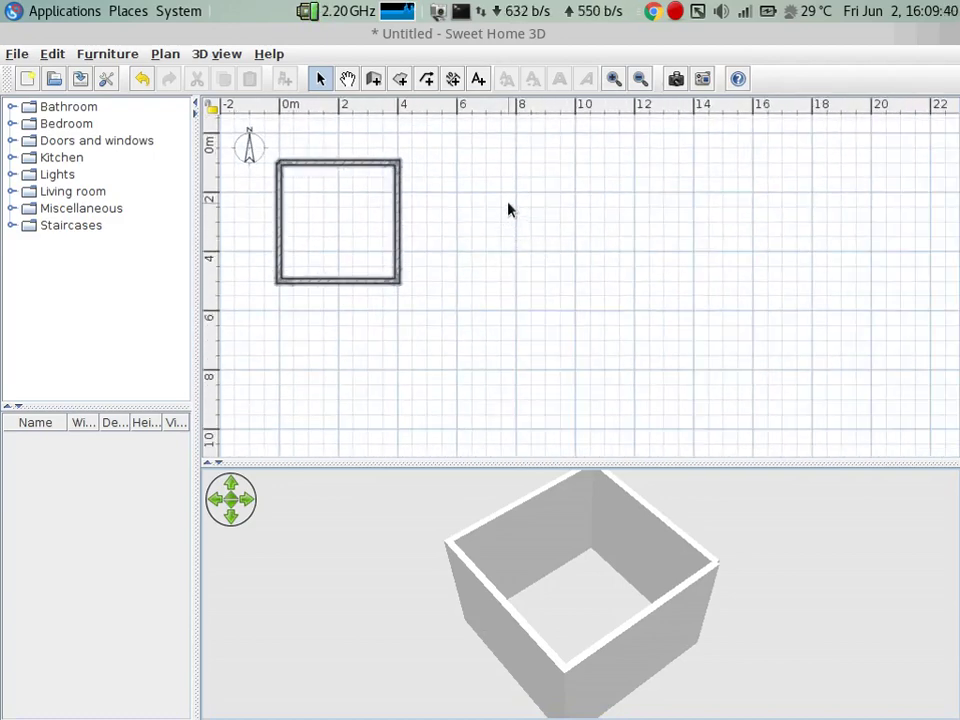
mouse_move(523, 624)
mouse_down()
mouse_move(715, 461)
mouse_move(501, 534)
mouse_move(686, 546)
mouse_move(630, 550)
mouse_up()
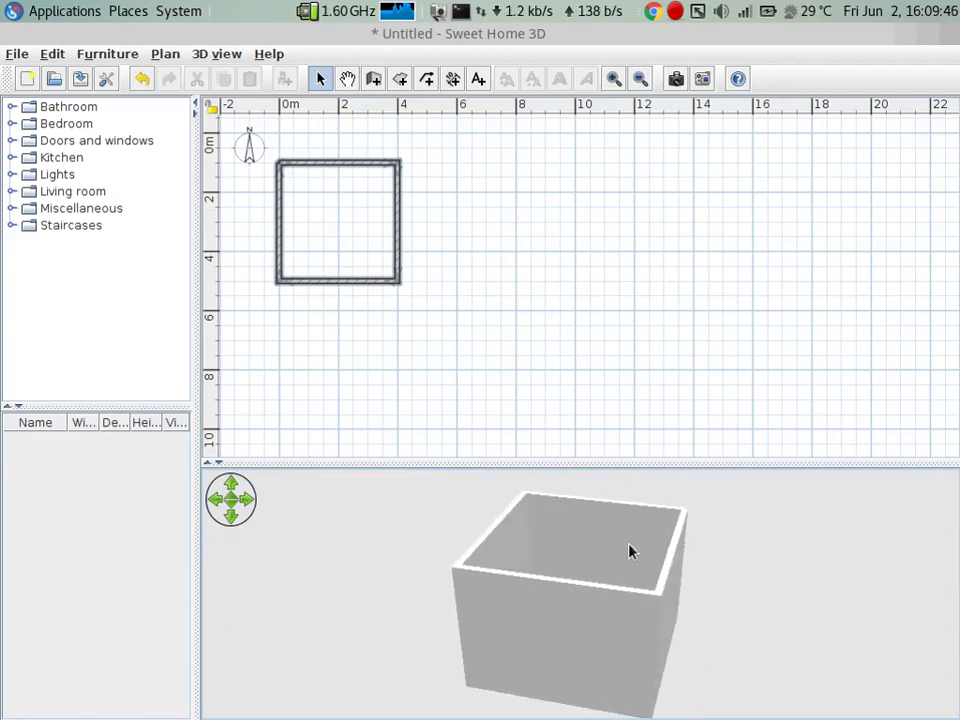
mouse_move(673, 559)
mouse_down()
mouse_move(591, 660)
mouse_move(609, 591)
mouse_move(471, 639)
mouse_move(579, 615)
mouse_up()
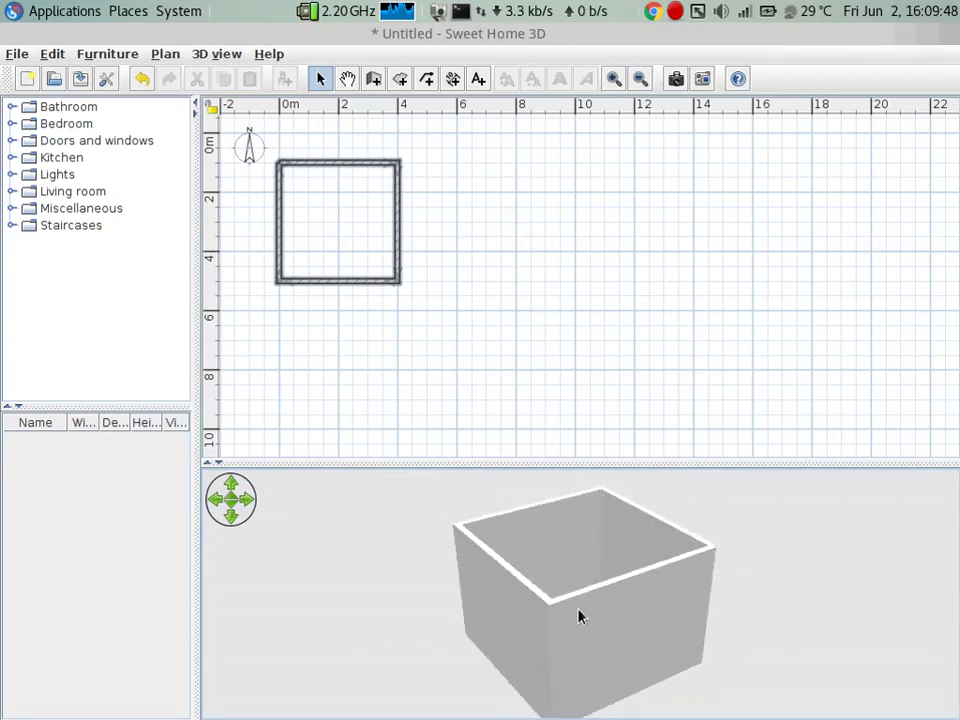
- Draw three walls about 2 m long below the square's right half, enclosing a small room
click(373, 79)
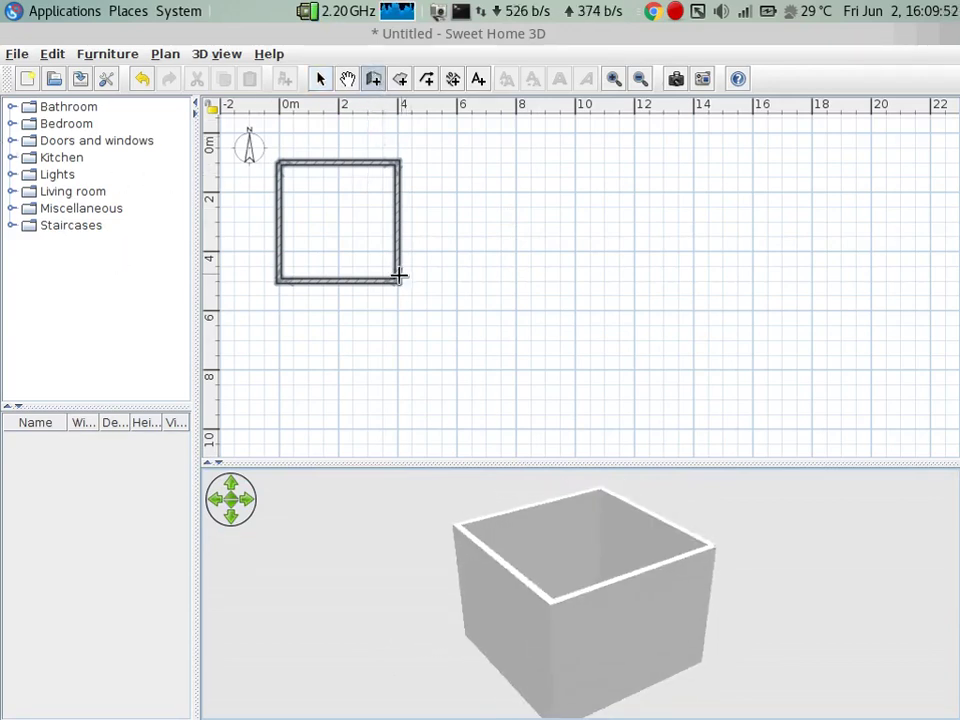
click(341, 283)
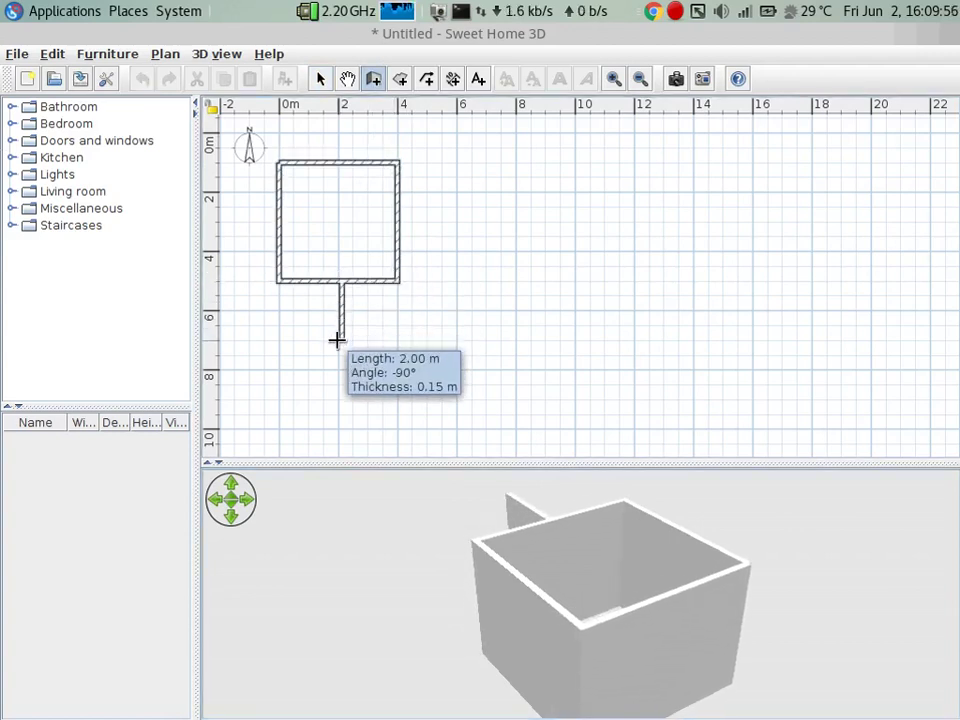
click(337, 340)
click(399, 340)
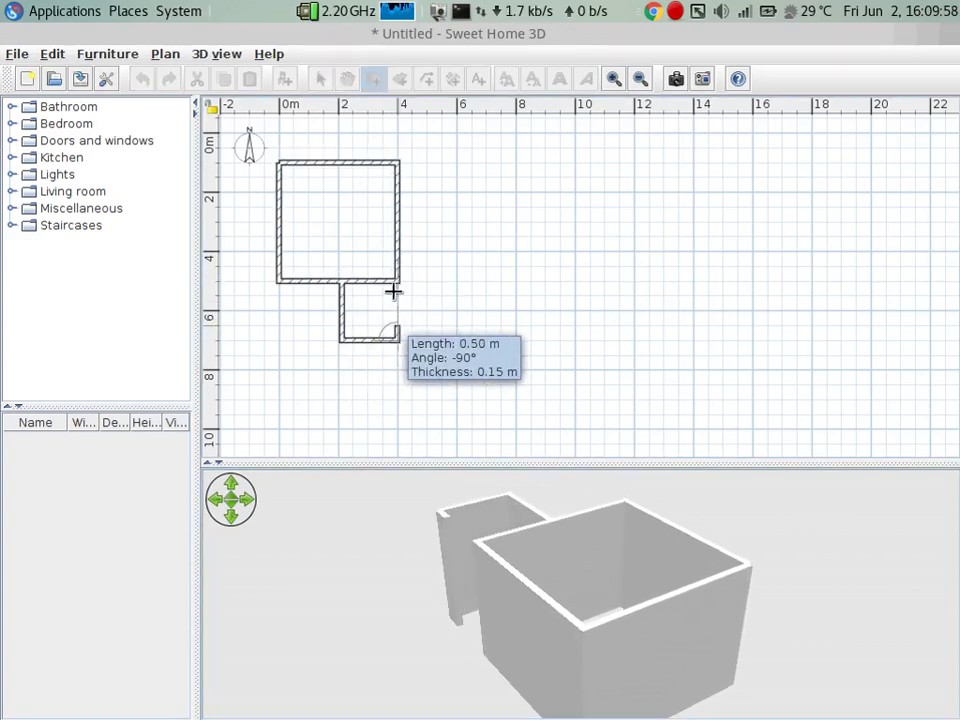
click(399, 281)
click(318, 78)
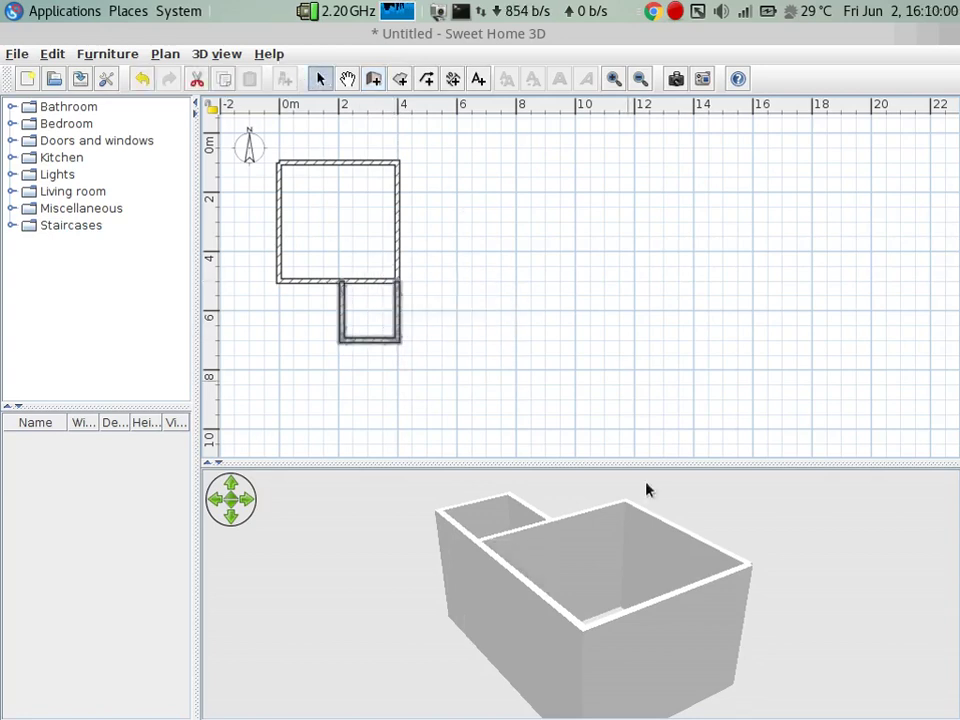
mouse_move(647, 489)
mouse_down()
mouse_move(450, 568)
mouse_move(600, 557)
mouse_move(570, 555)
mouse_up()
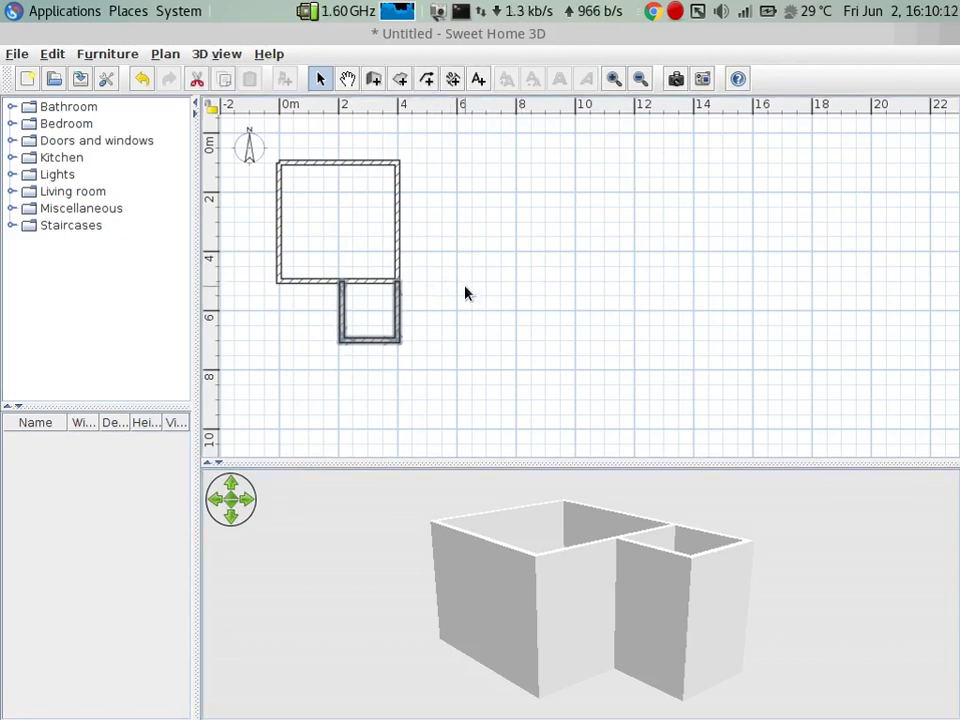
- Rubber-band select all walls of both rooms and drag them right to the 11–15 m area
click(266, 124)
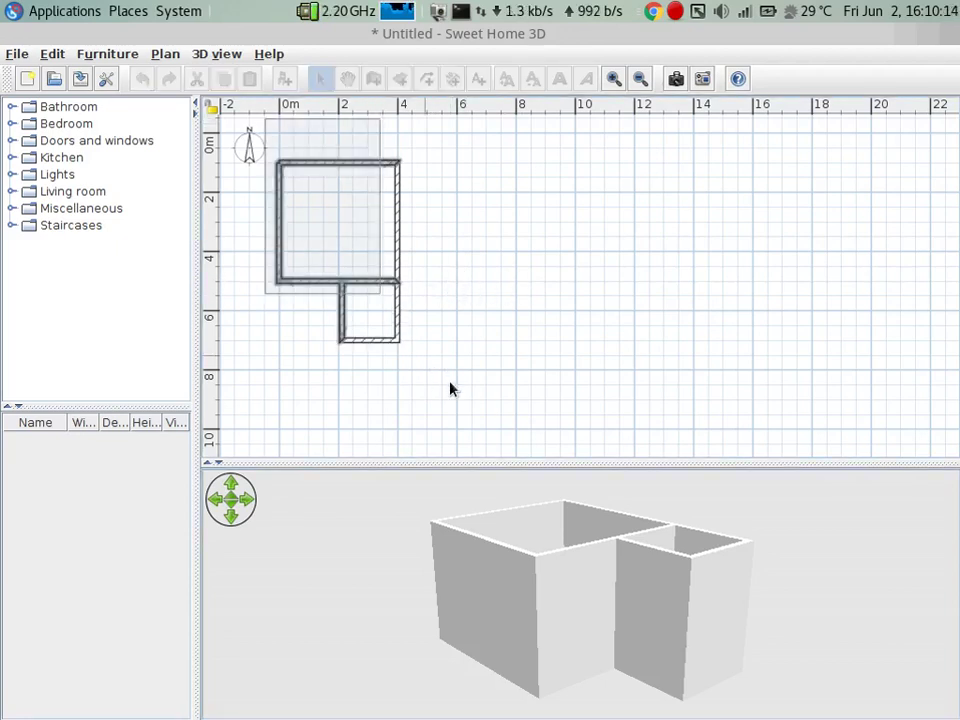
drag(266, 124, 418, 321)
mouse_move(392, 279)
mouse_down()
mouse_move(670, 295)
mouse_move(720, 288)
mouse_up()
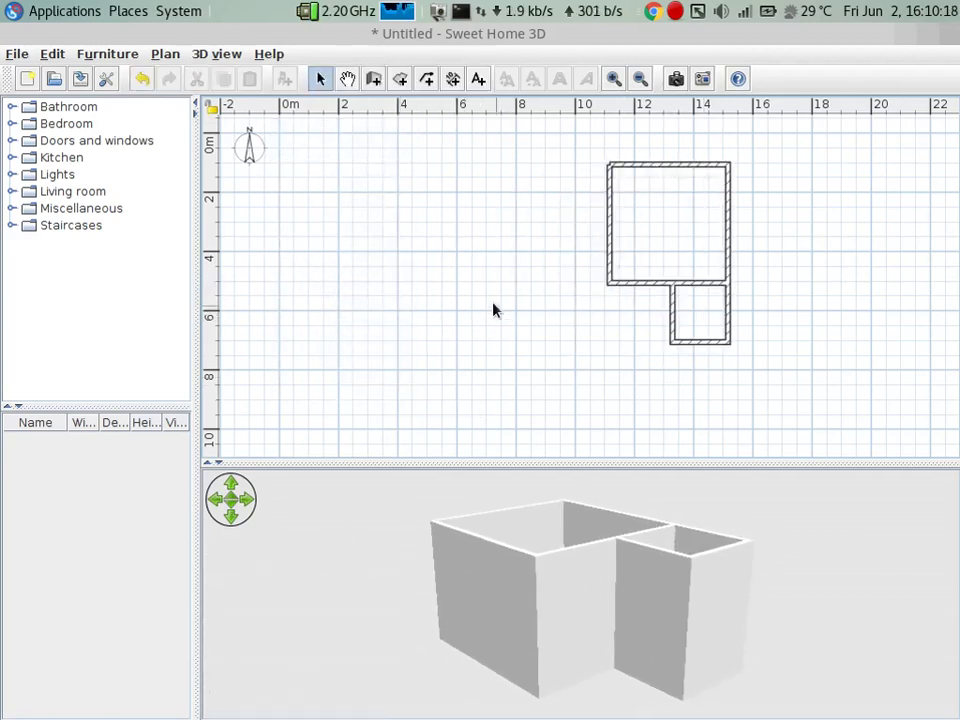
- Wall in a 6 m wide room below the small room, drawing left, down, right and back up
click(374, 81)
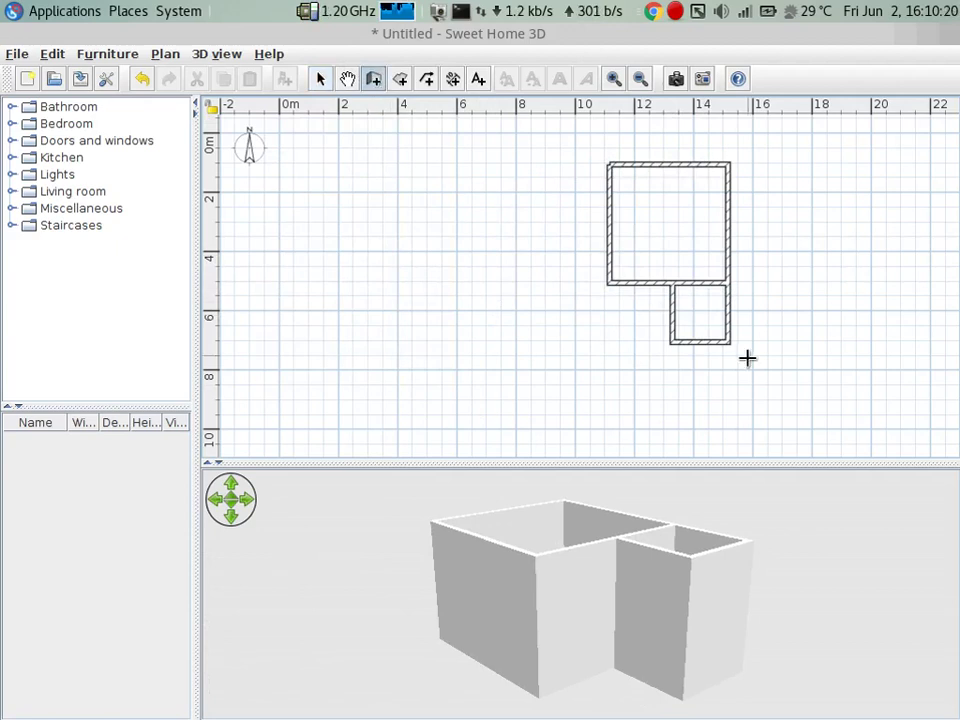
click(729, 343)
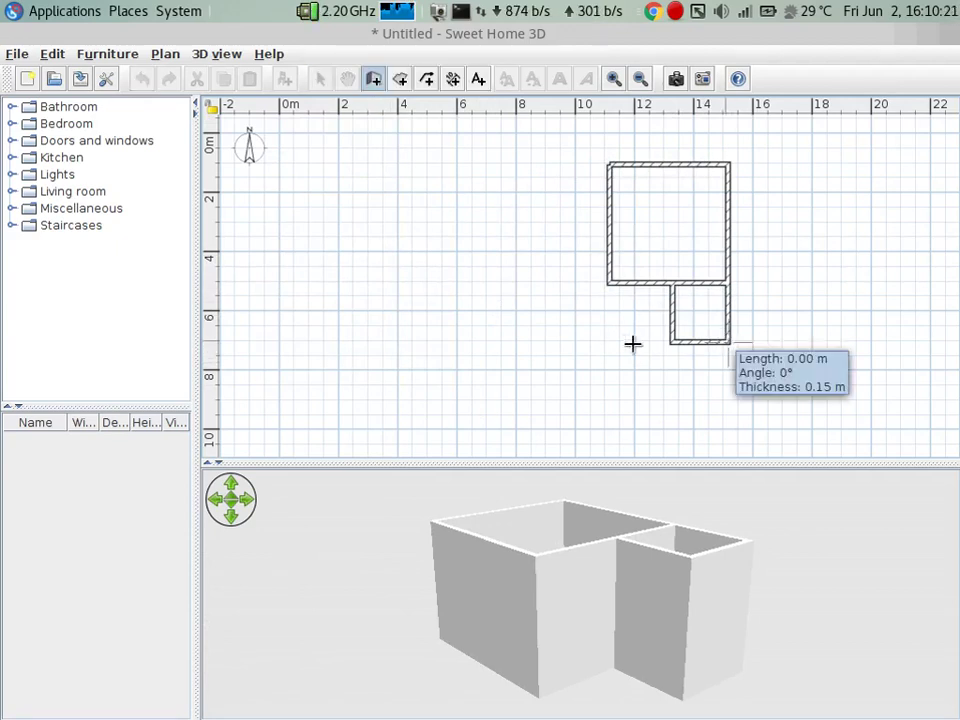
click(549, 341)
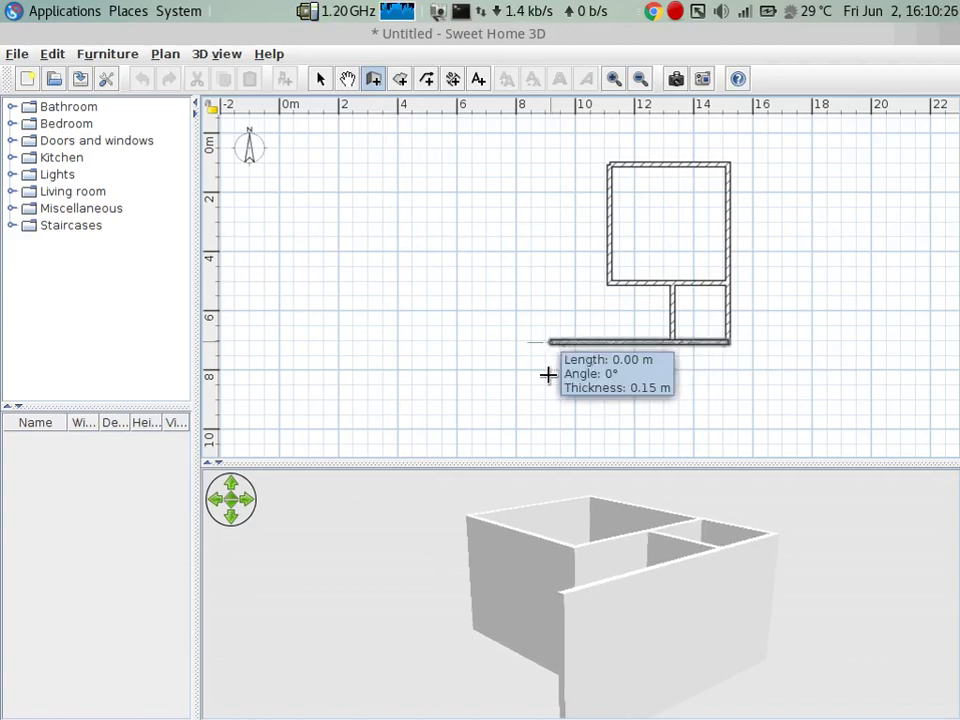
click(551, 446)
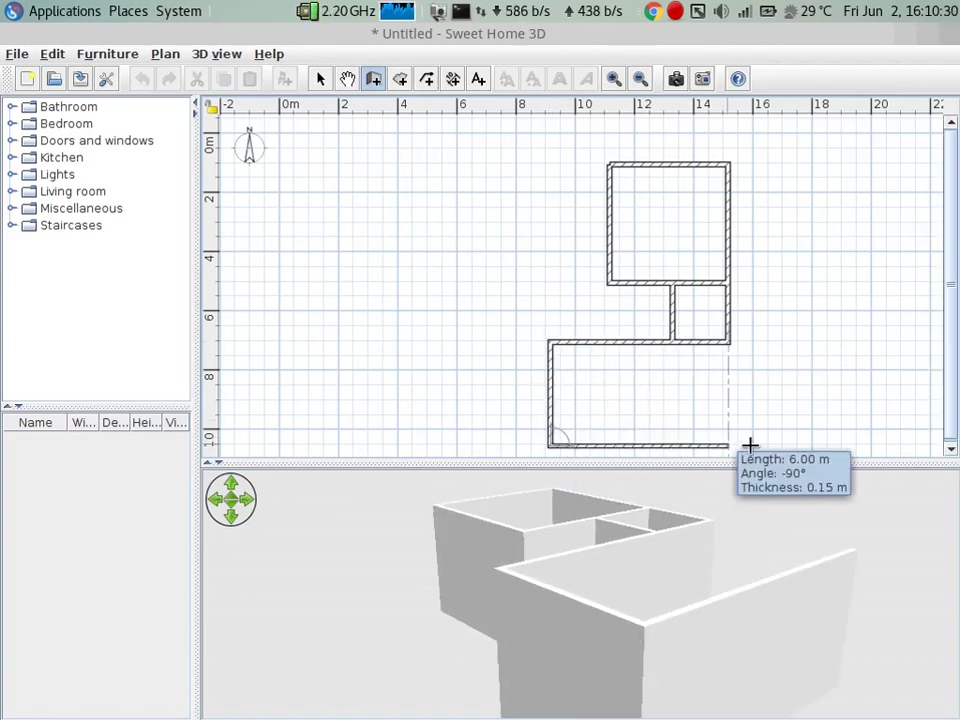
click(730, 446)
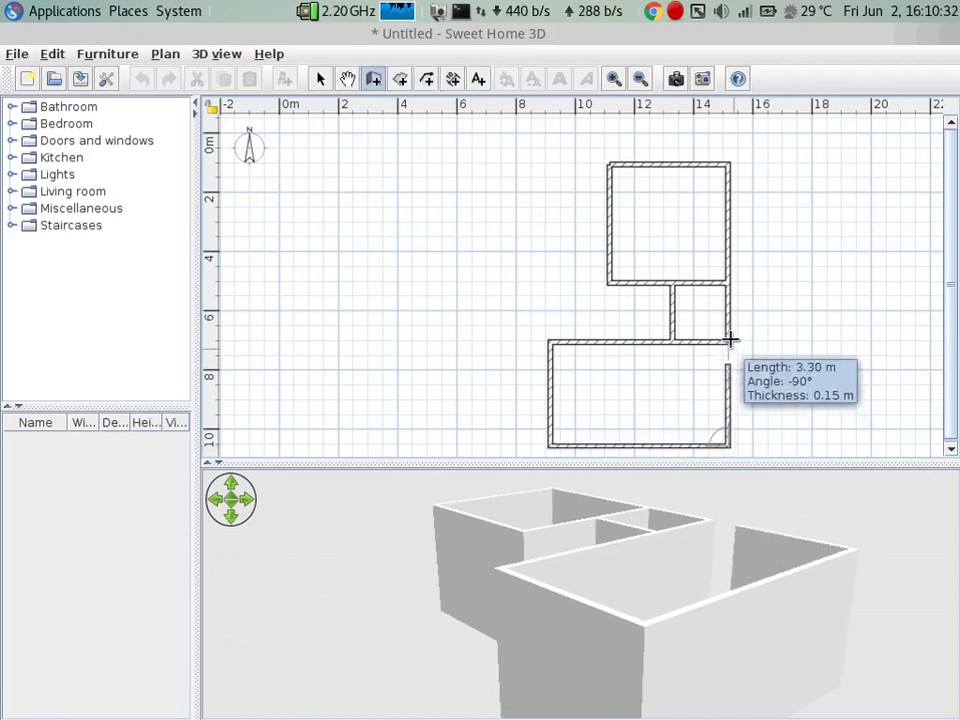
click(730, 338)
click(320, 78)
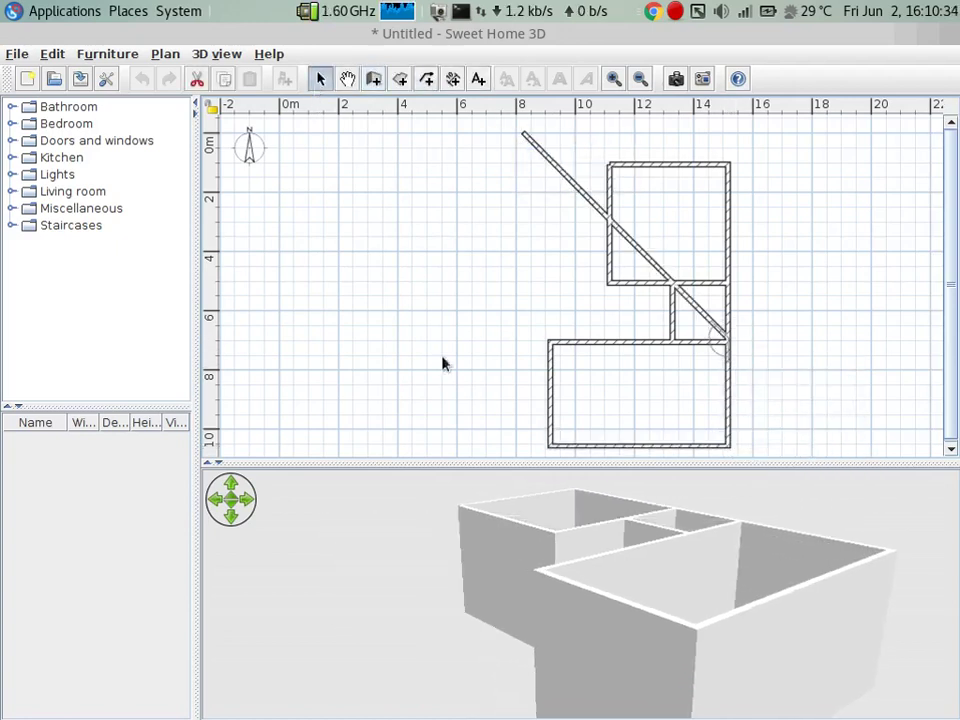
drag(683, 590, 658, 553)
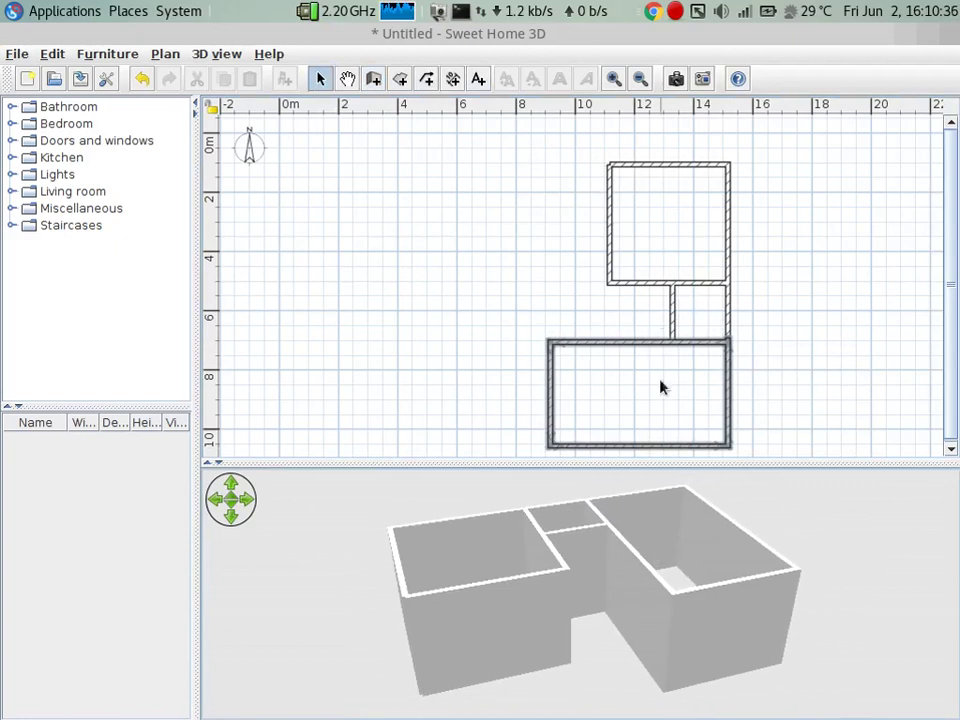
click(815, 221)
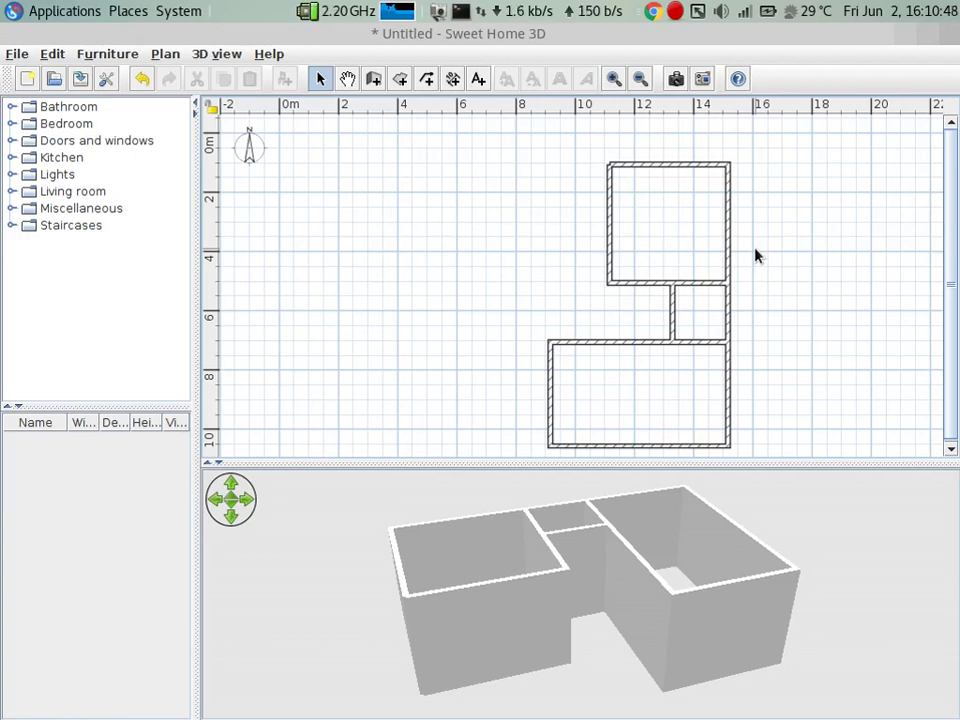
click(641, 80)
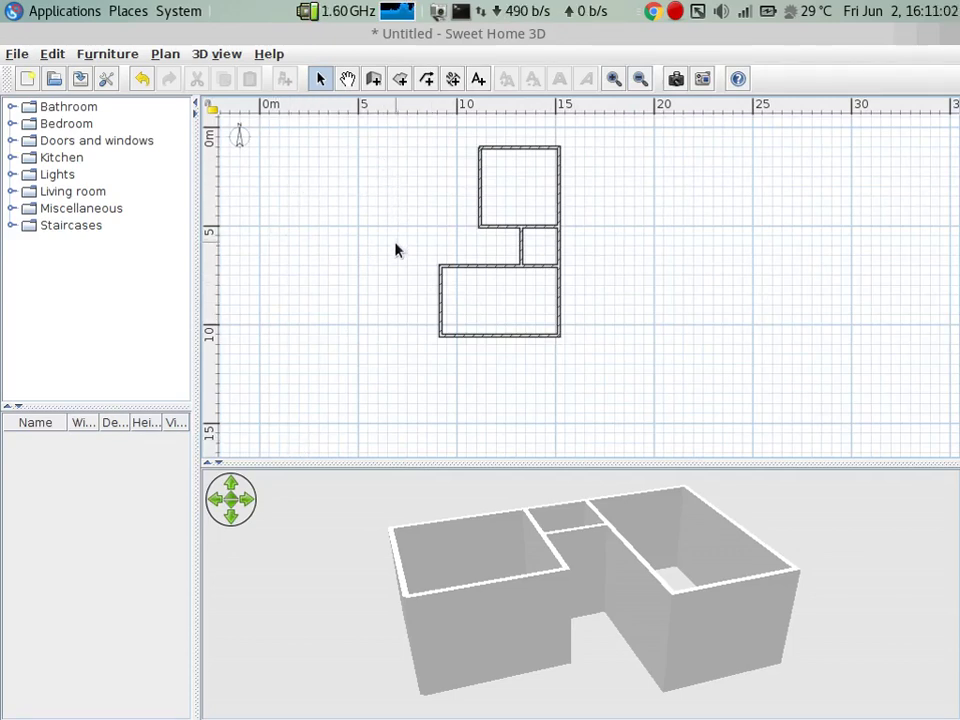
scroll(396, 255, up, 2)
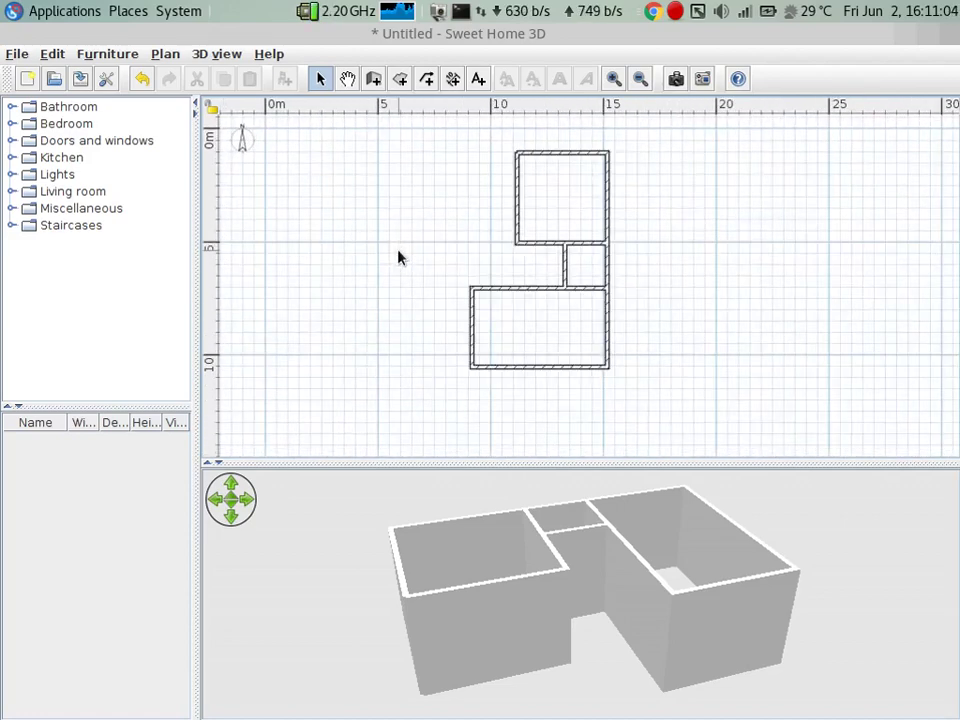
scroll(398, 258, up, 2)
scroll(398, 258, up, 1)
scroll(398, 258, up, 1)
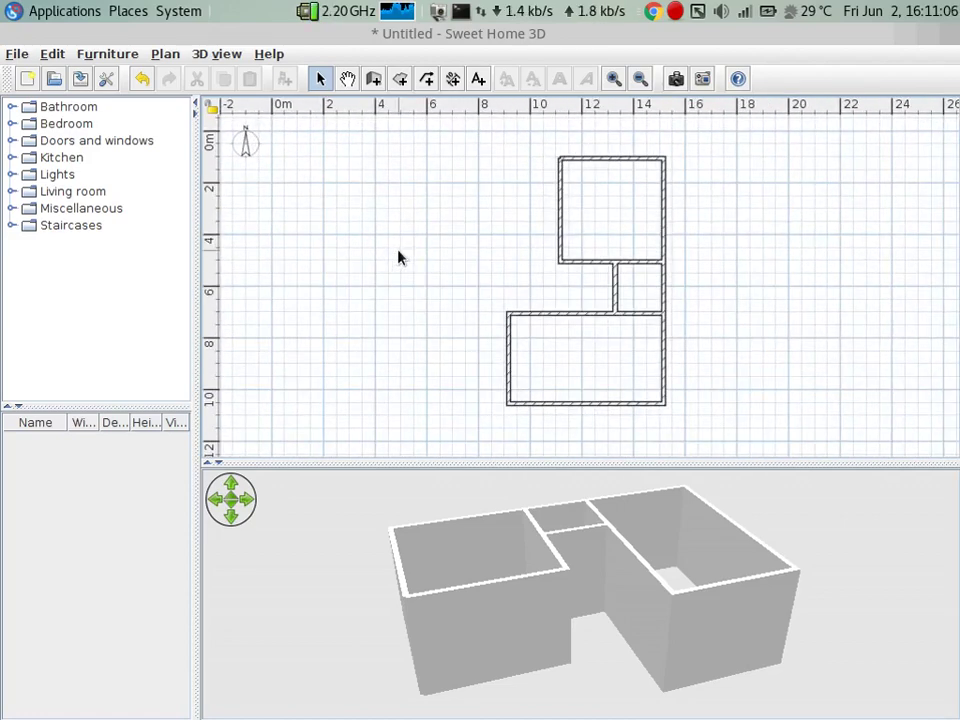
scroll(400, 259, up, 1)
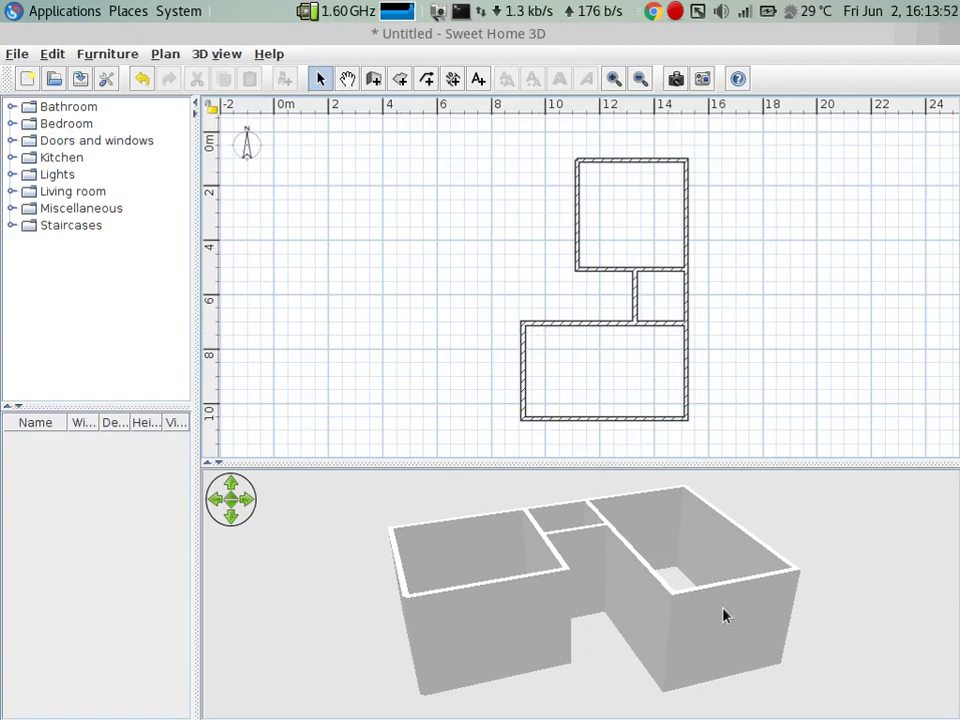
mouse_move(621, 551)
mouse_down()
mouse_move(765, 544)
mouse_move(626, 555)
mouse_move(588, 497)
mouse_move(516, 626)
mouse_move(591, 621)
mouse_move(660, 546)
mouse_move(550, 662)
mouse_move(536, 632)
mouse_move(546, 664)
mouse_move(546, 653)
mouse_up()
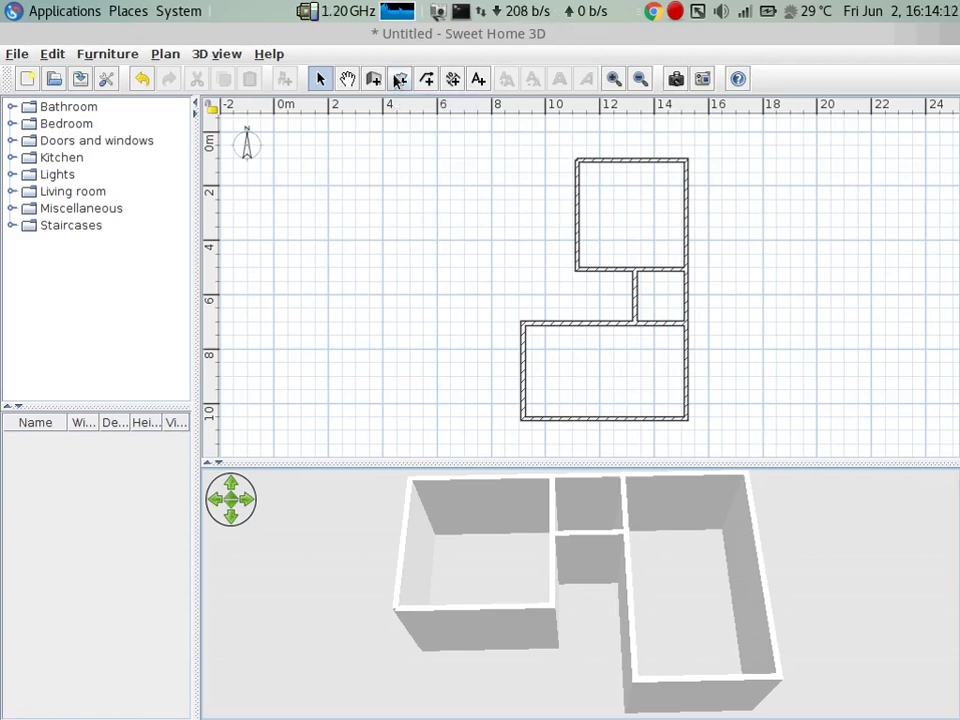
mouse_move(619, 503)
mouse_down()
mouse_move(636, 493)
mouse_move(563, 600)
mouse_move(581, 561)
mouse_move(525, 557)
mouse_move(722, 541)
mouse_move(568, 615)
mouse_move(568, 495)
mouse_move(504, 572)
mouse_move(629, 543)
mouse_move(512, 574)
mouse_move(482, 594)
mouse_up()
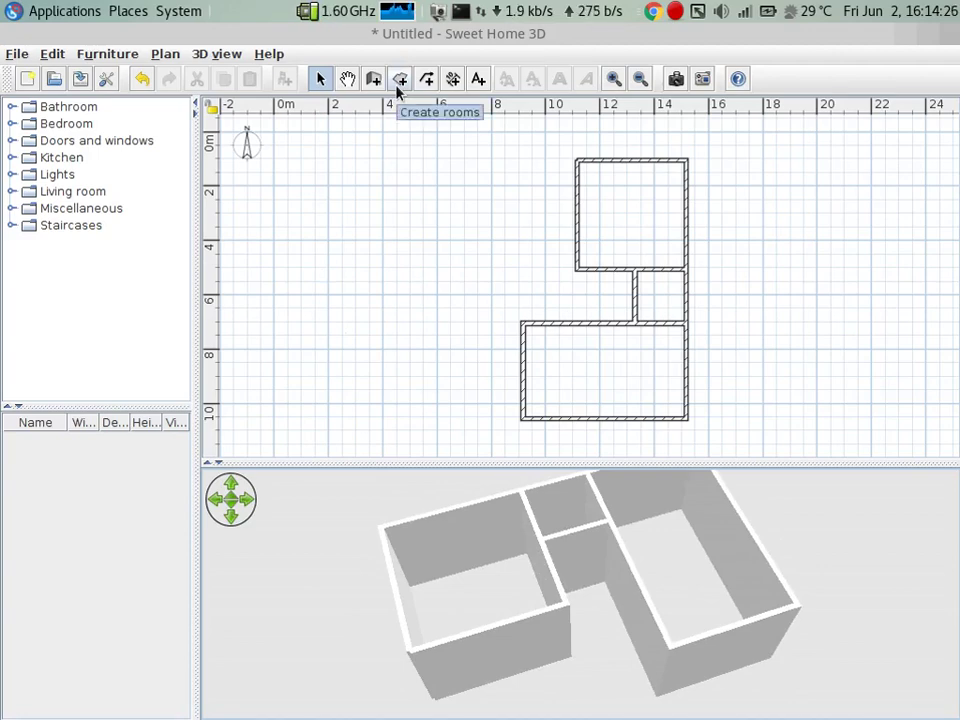
- Start a room floor at the top room's corners, then cancel the unfinished outline with Escape
click(147, 56)
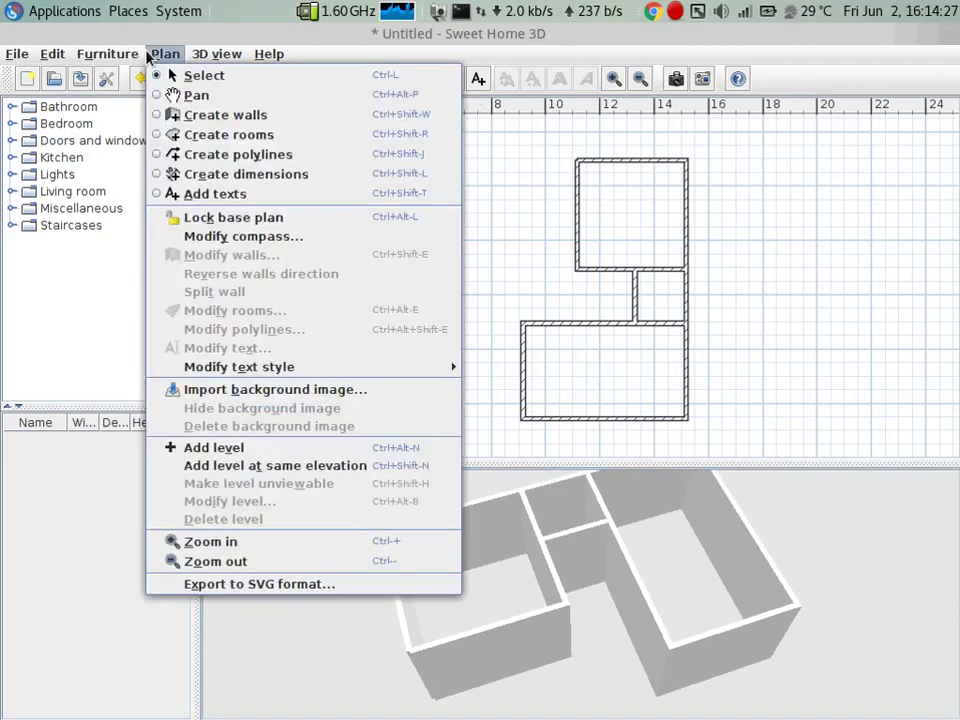
click(300, 135)
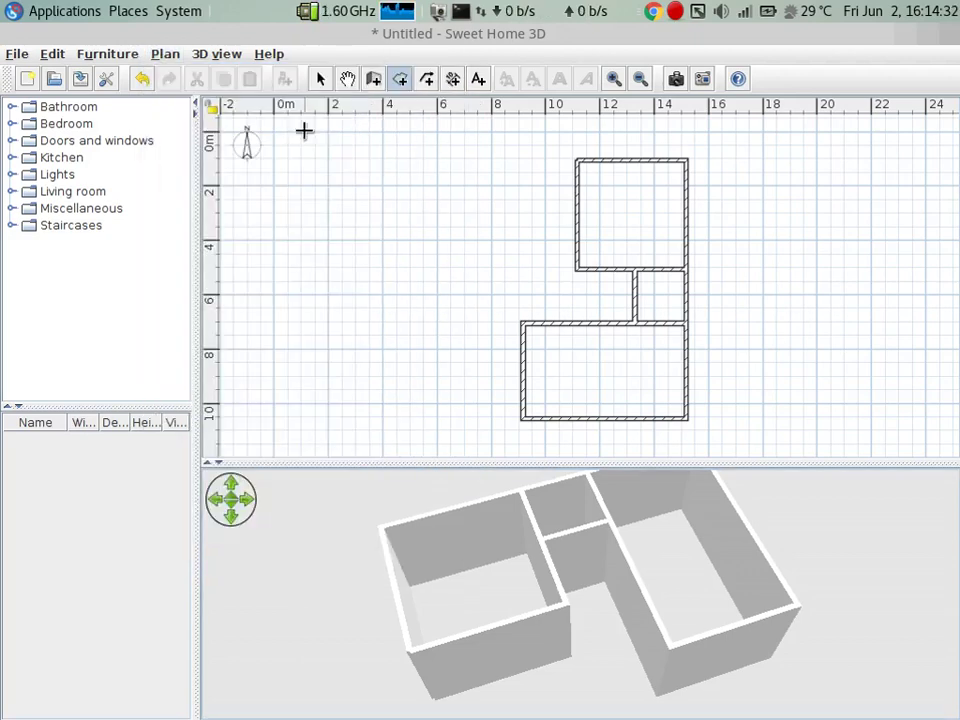
click(578, 161)
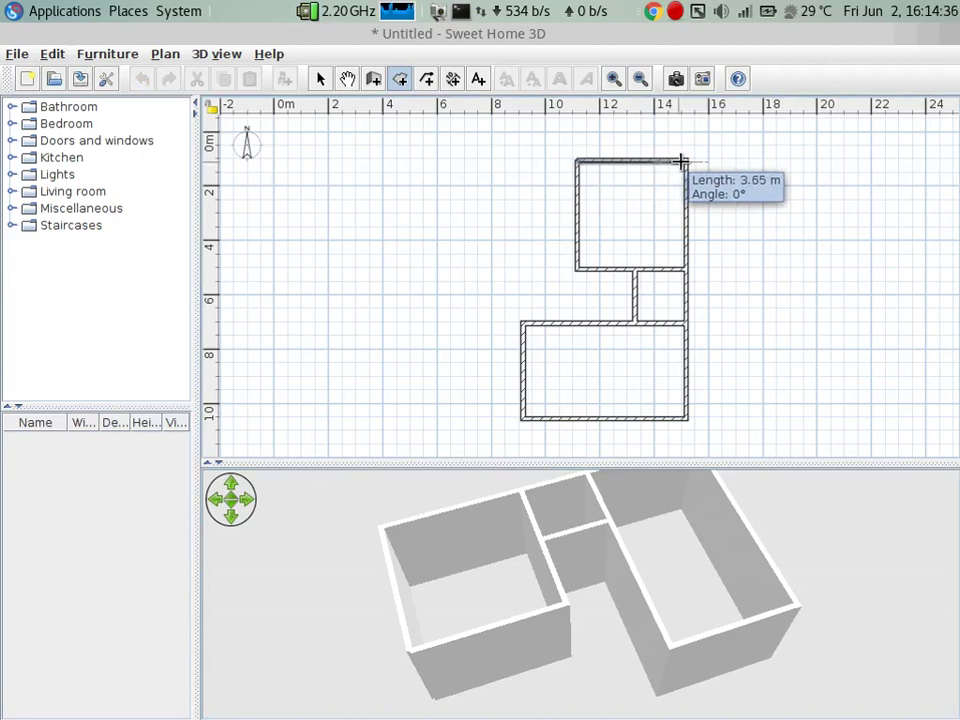
click(684, 160)
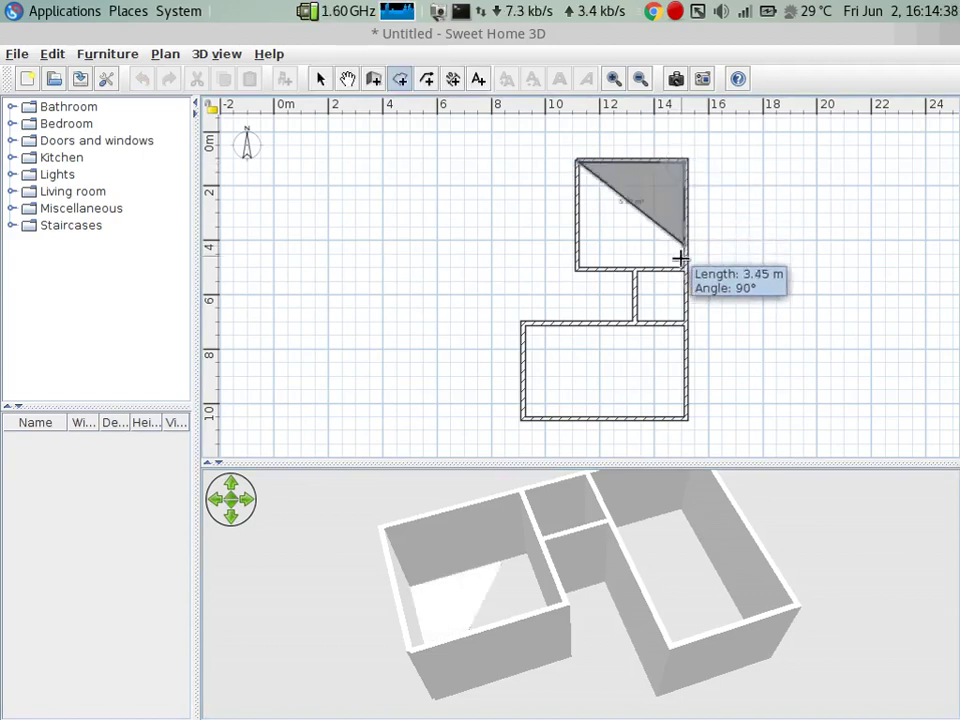
key(Escape)
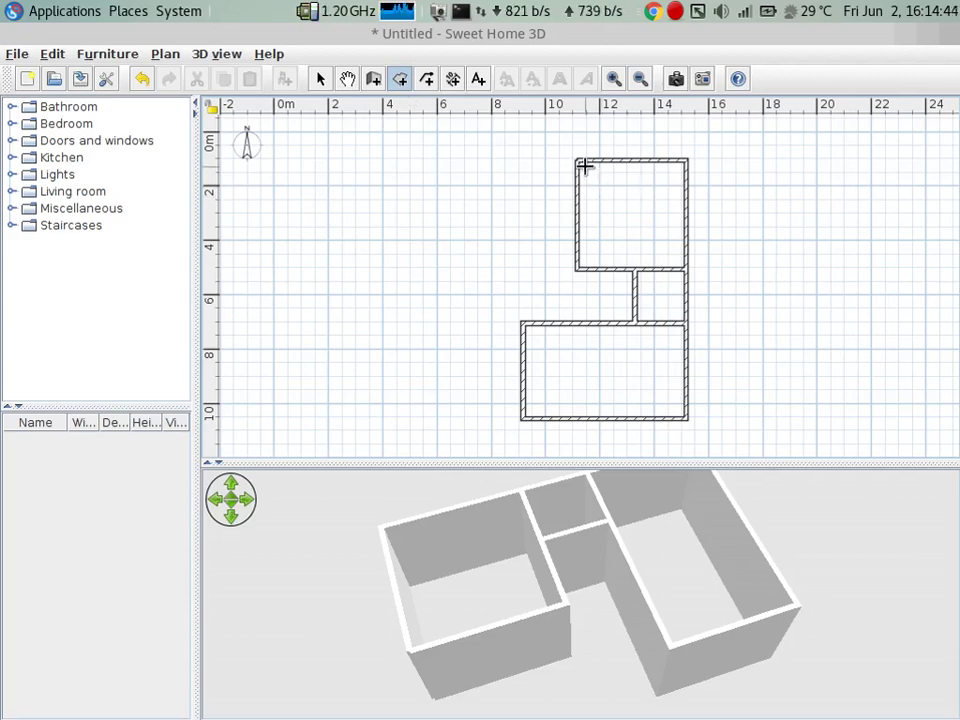
- Zoom in on the upper walled area and place the floor outline's top-left and top-right corners
ctrl+scroll(580, 158, up, 2)
ctrl+scroll(724, 206, up, 1)
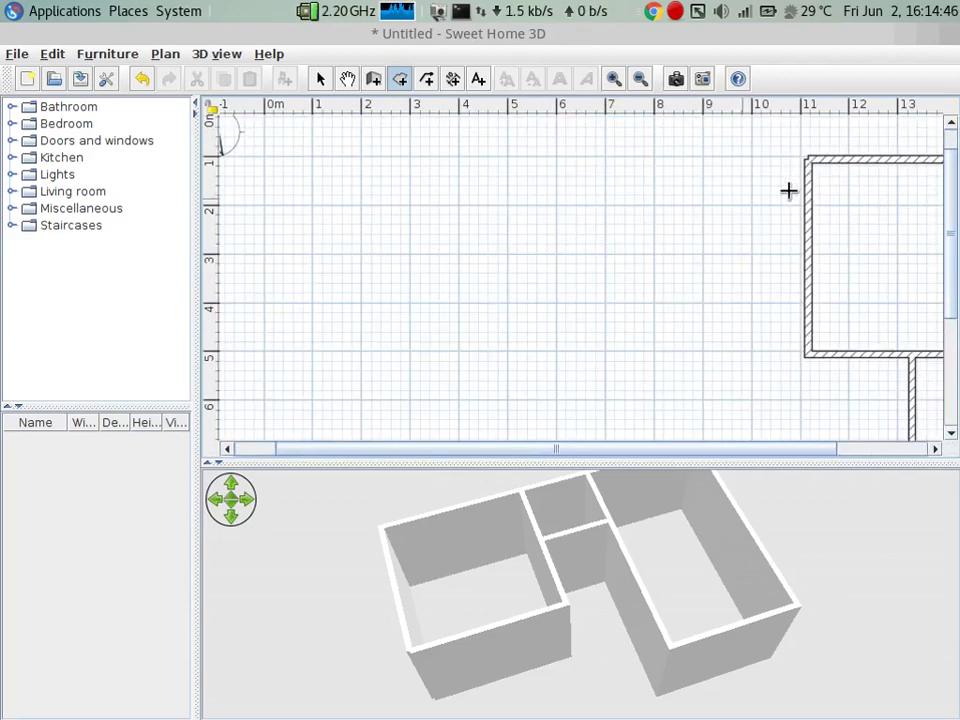
ctrl+scroll(789, 191, up, 1)
drag(510, 452, 668, 457)
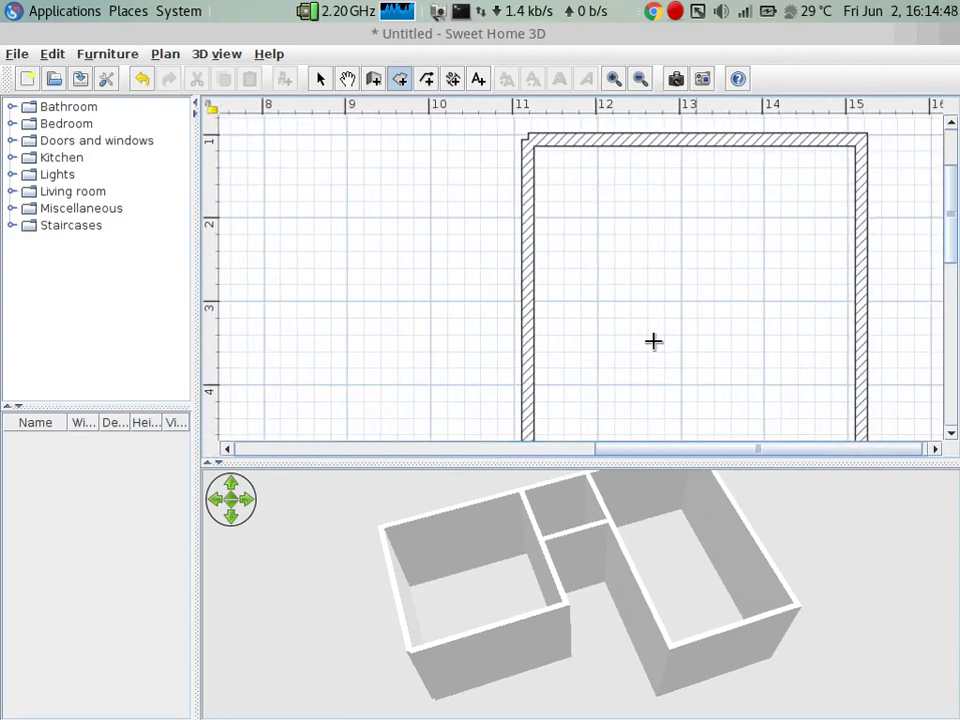
ctrl+scroll(645, 330, down, 1)
ctrl+scroll(637, 313, down, 2)
ctrl+scroll(636, 308, down, 2)
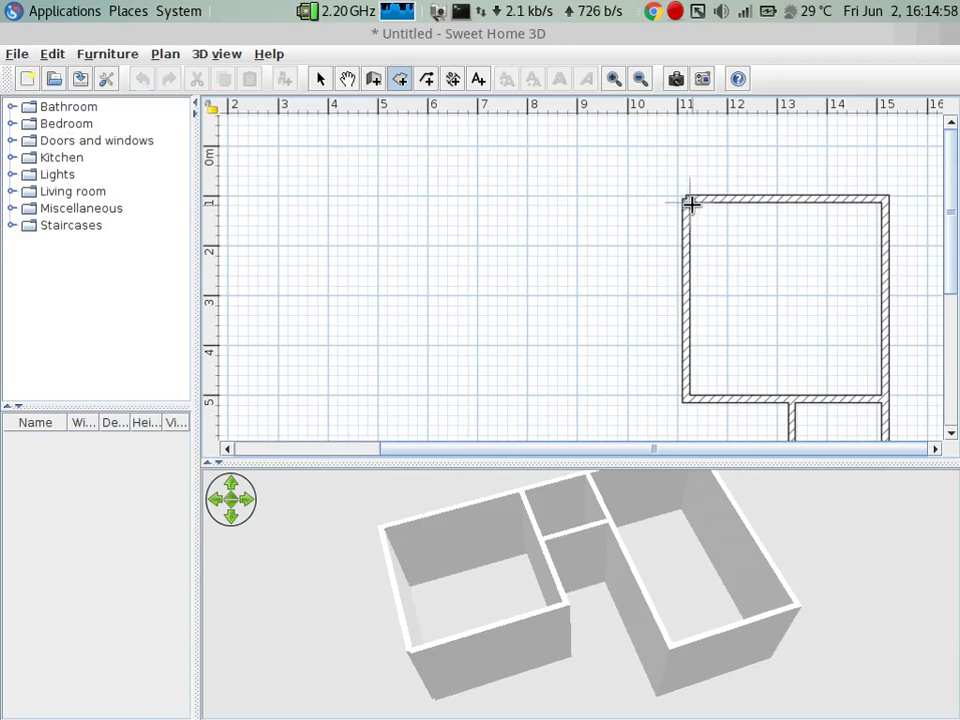
click(690, 205)
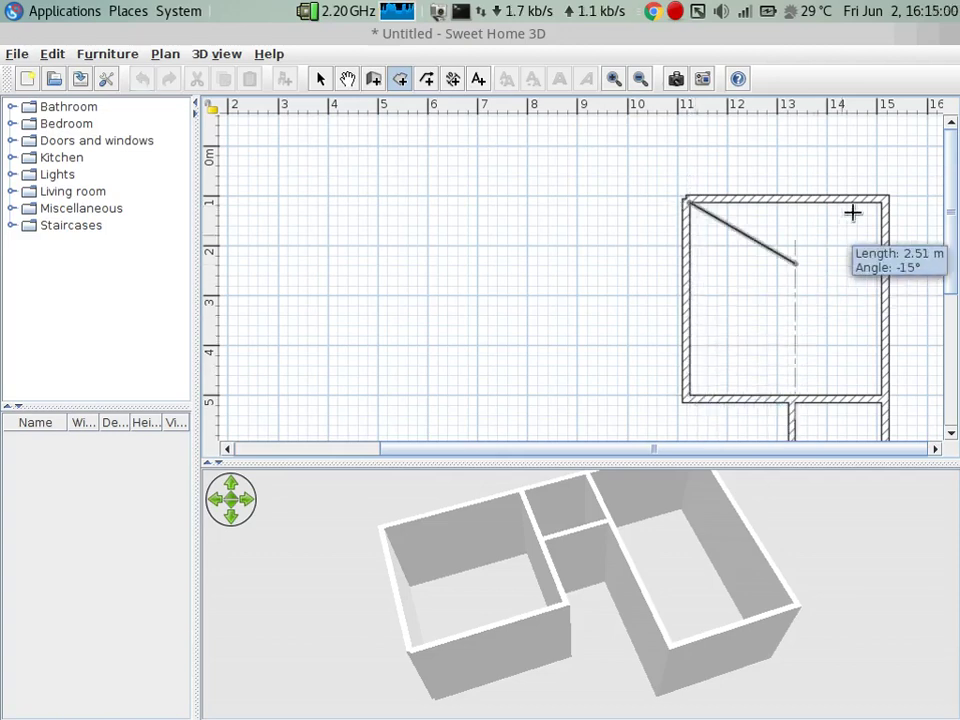
click(879, 196)
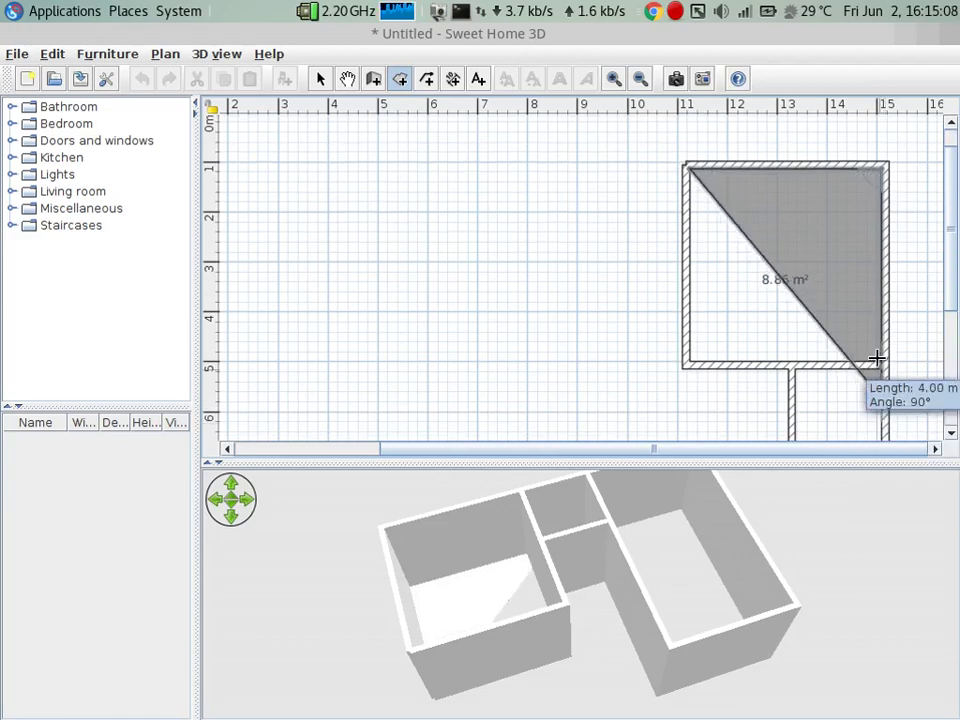
- Add the bottom-right and bottom-left corners to complete the 14.82 m² top-room floor
click(877, 357)
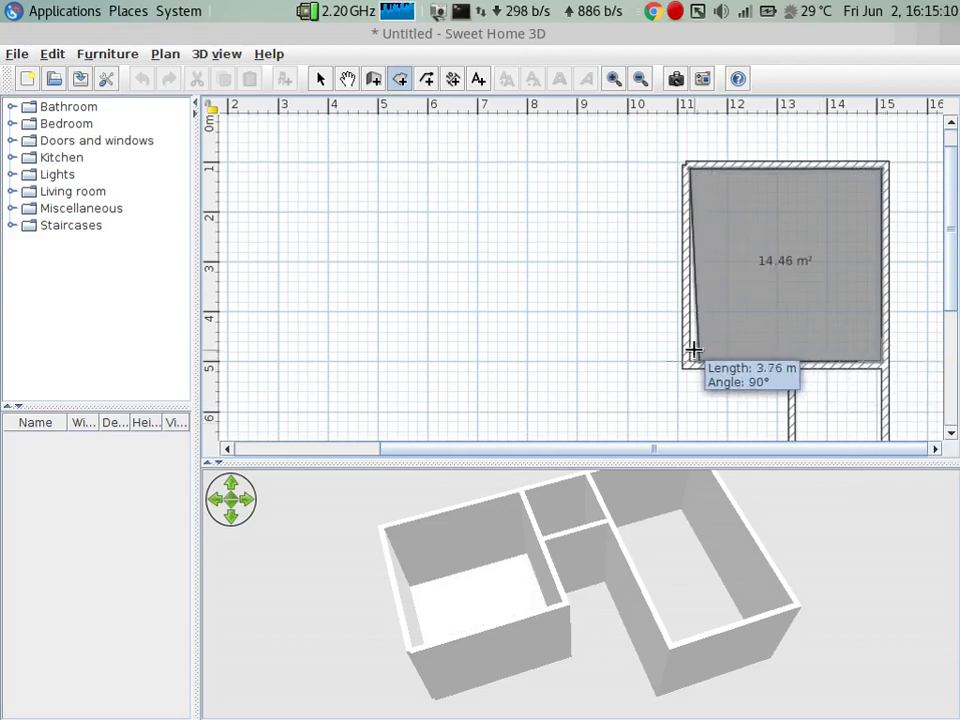
click(690, 354)
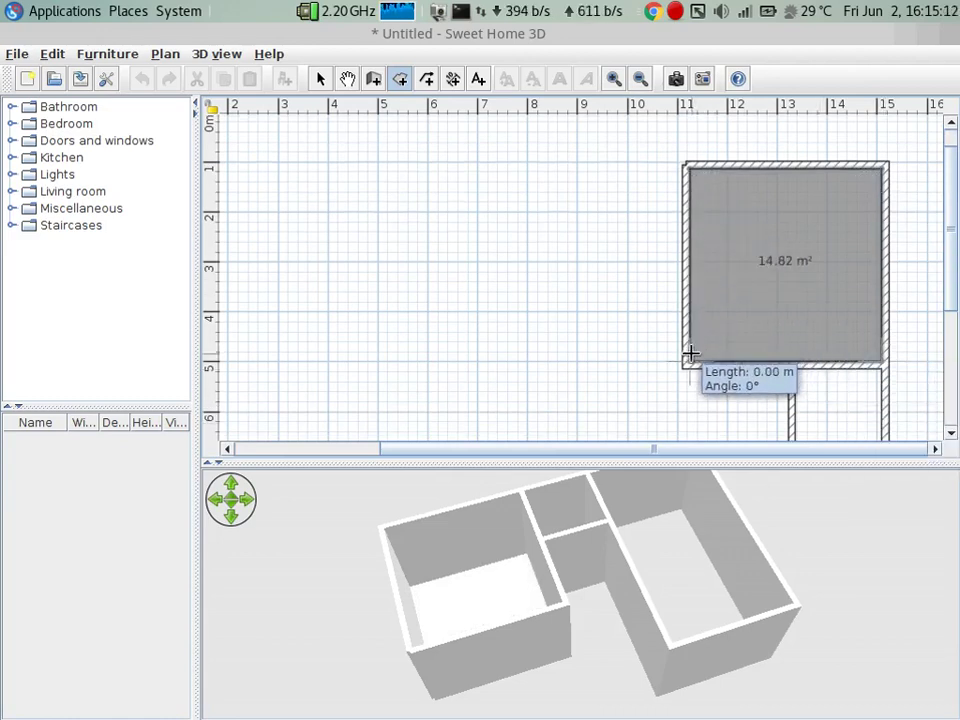
click(320, 78)
key(Delete)
drag(439, 636, 455, 591)
click(559, 295)
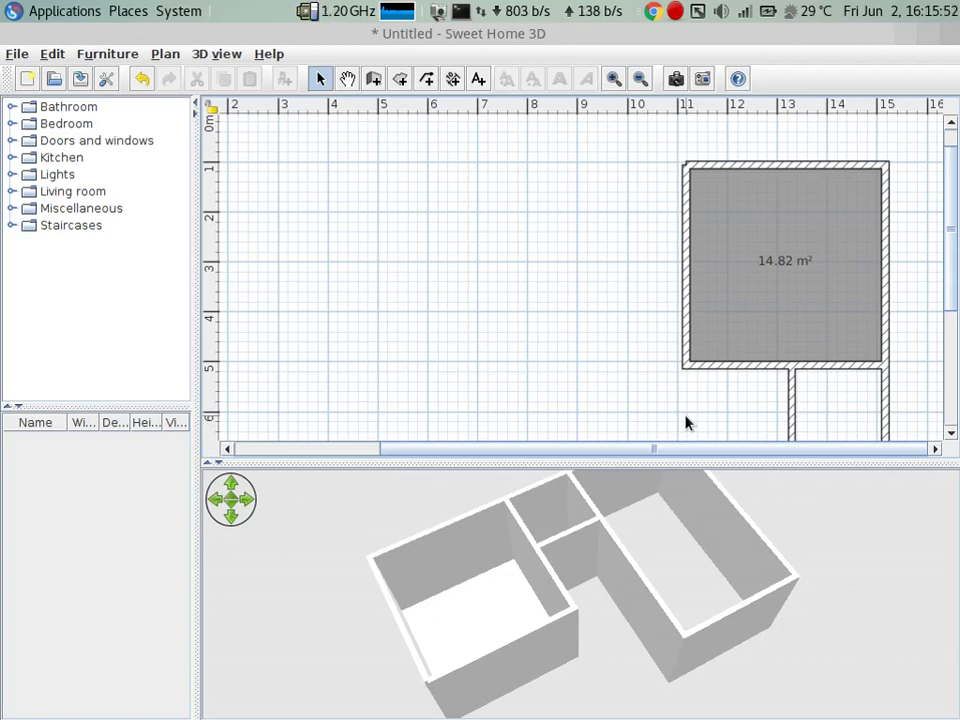
- Select and then deselect the 14.82 m² room floor, leaving the plan unchanged
click(785, 262)
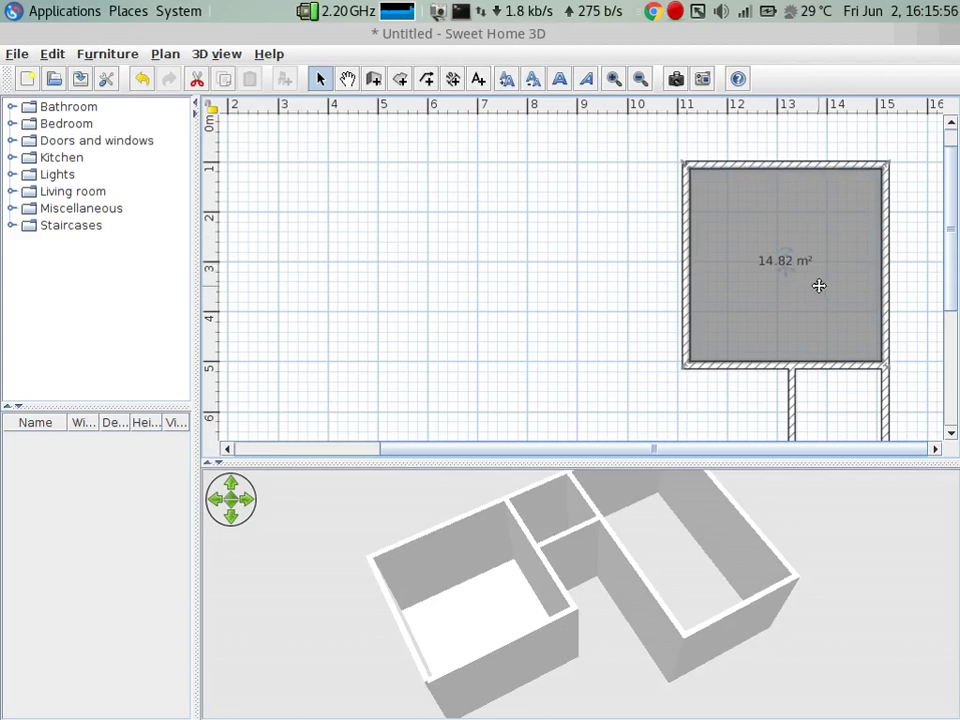
click(576, 312)
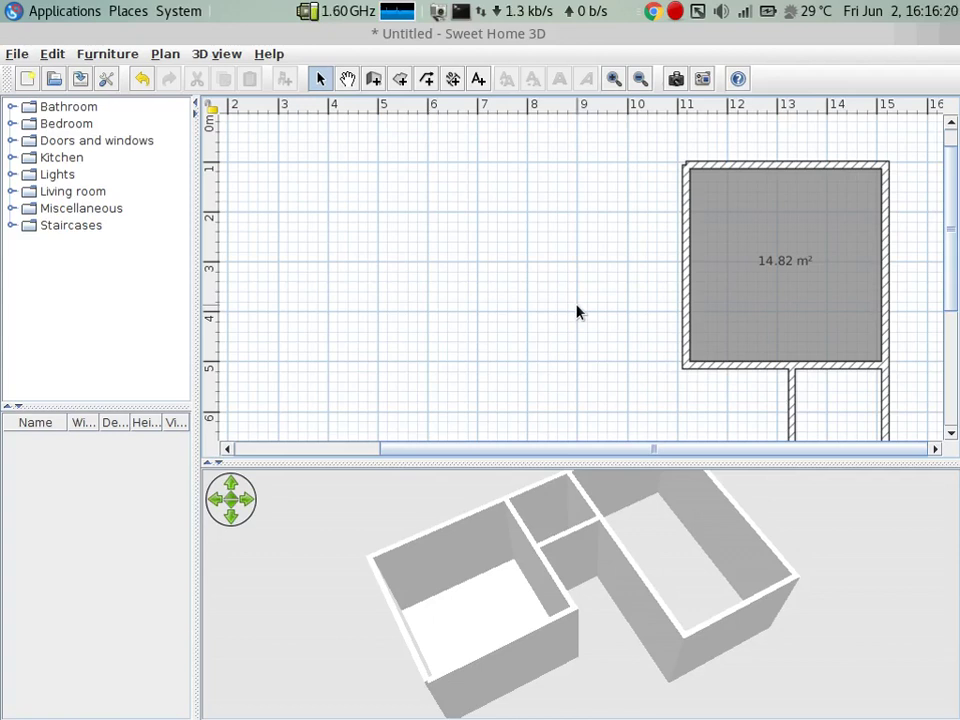
scroll(585, 300, down, 1)
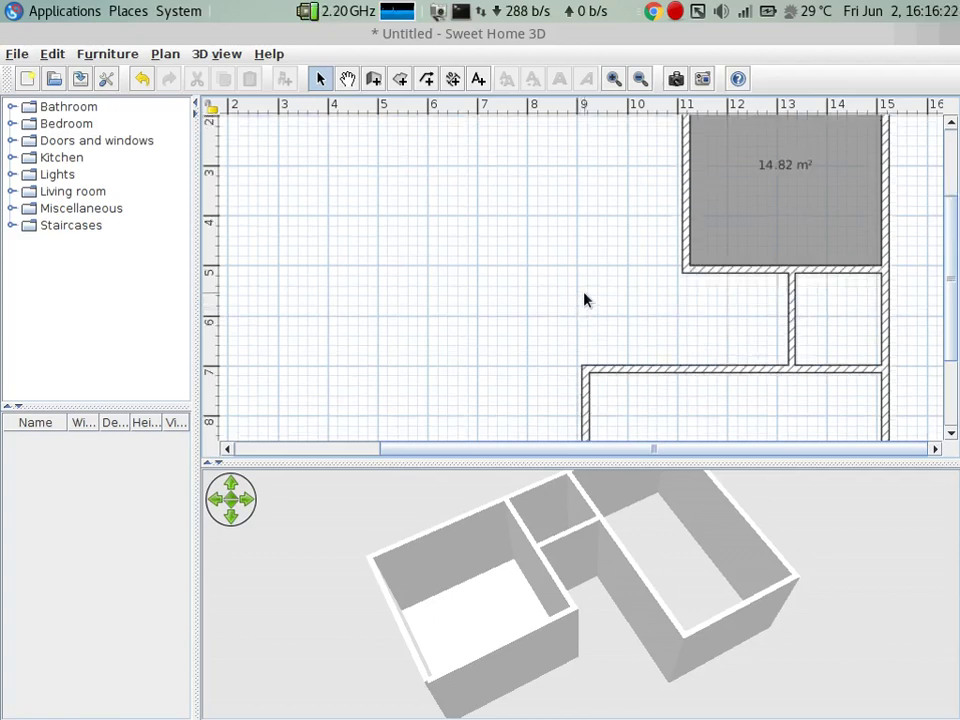
scroll(585, 300, up, 1)
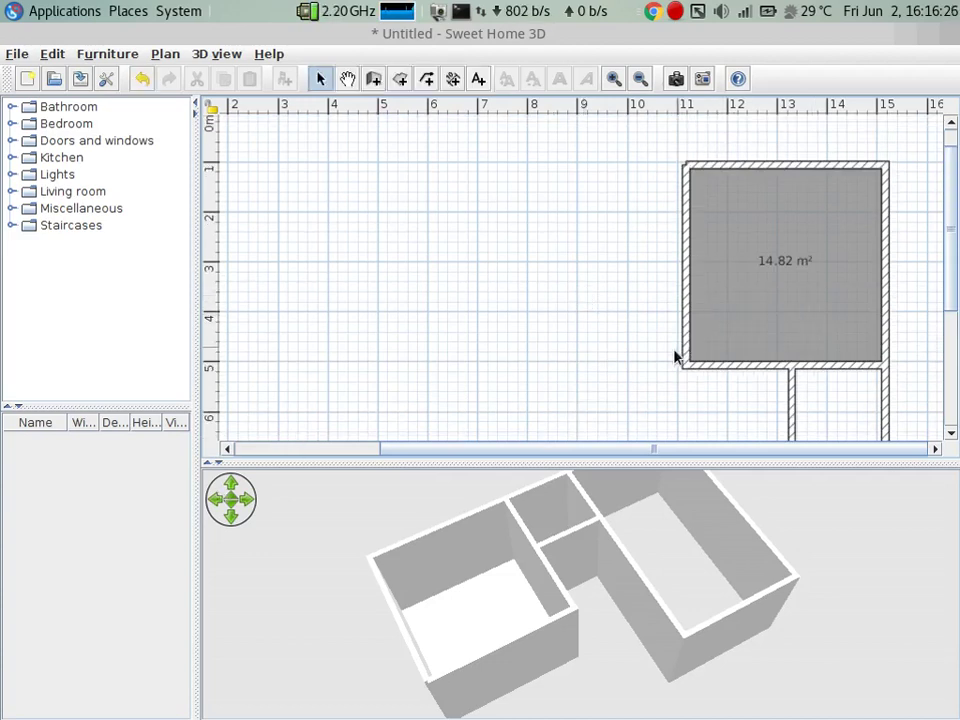
scroll(497, 315, down, 1)
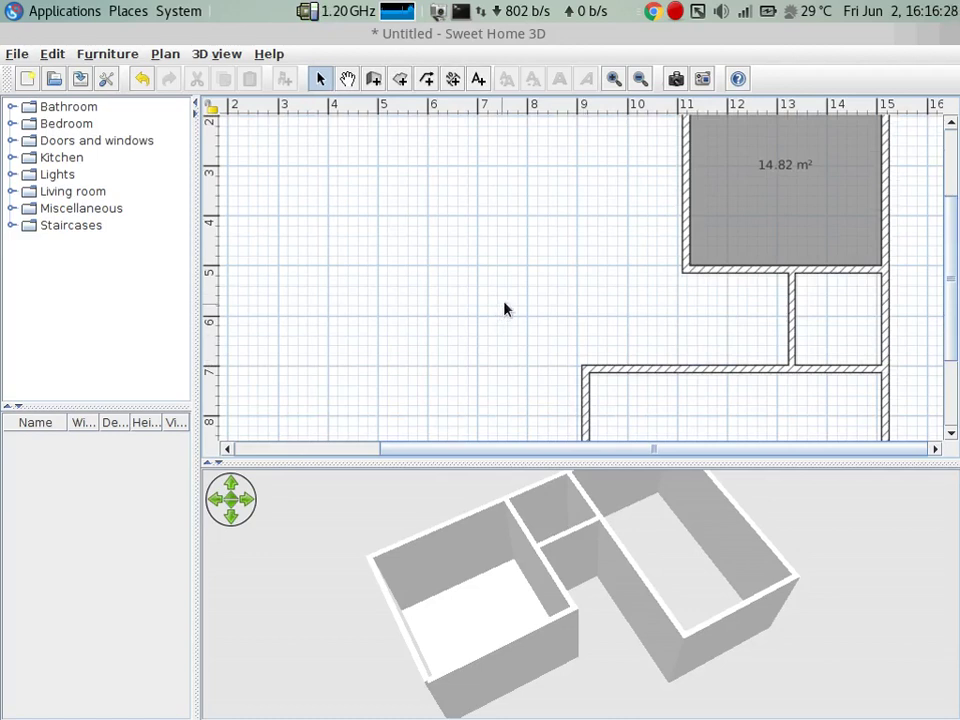
- Outline the small middle room's corners to create a 3.19 m² floor
click(399, 79)
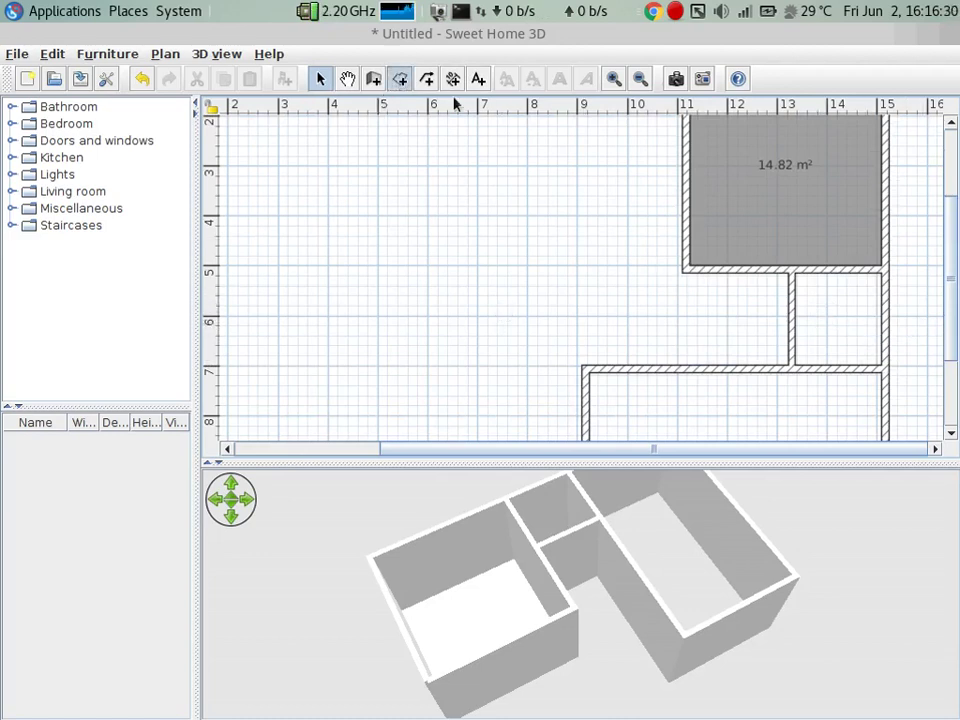
click(796, 274)
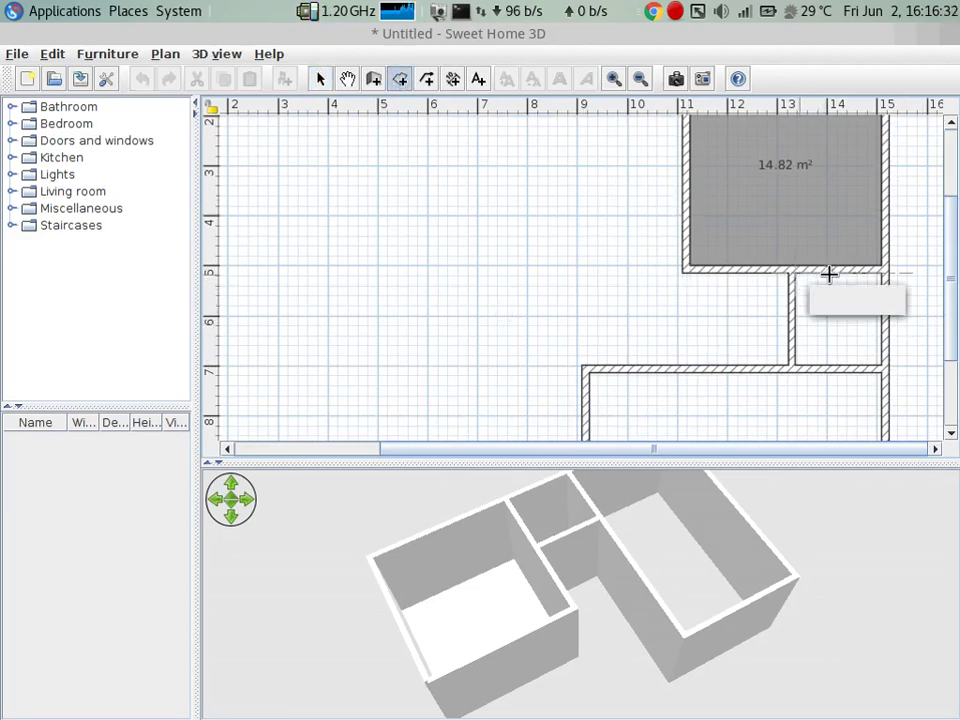
click(882, 273)
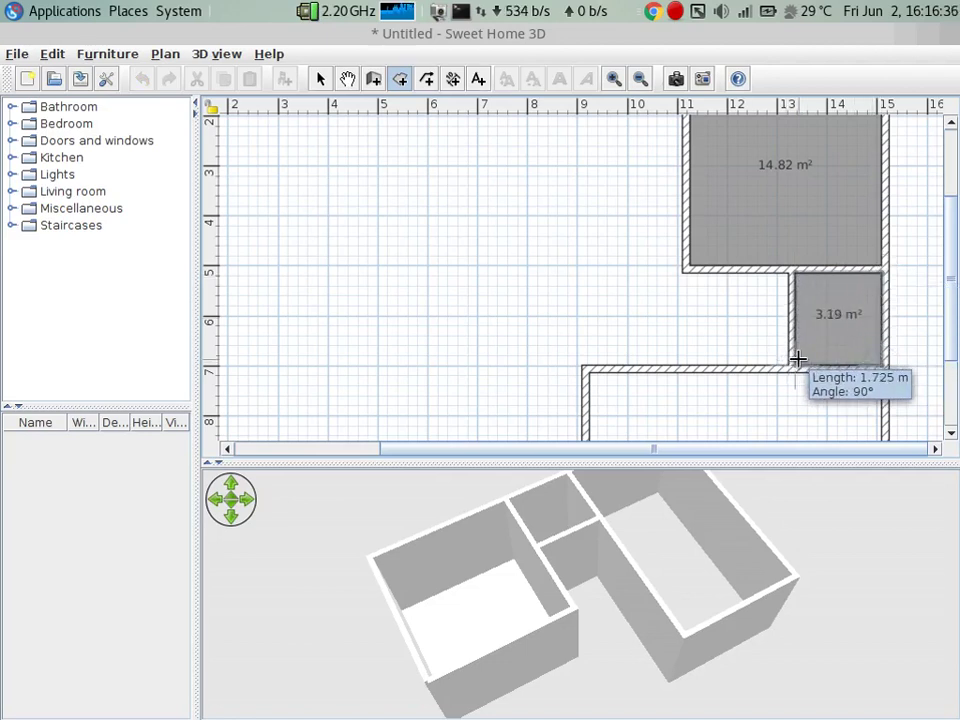
click(795, 358)
click(320, 80)
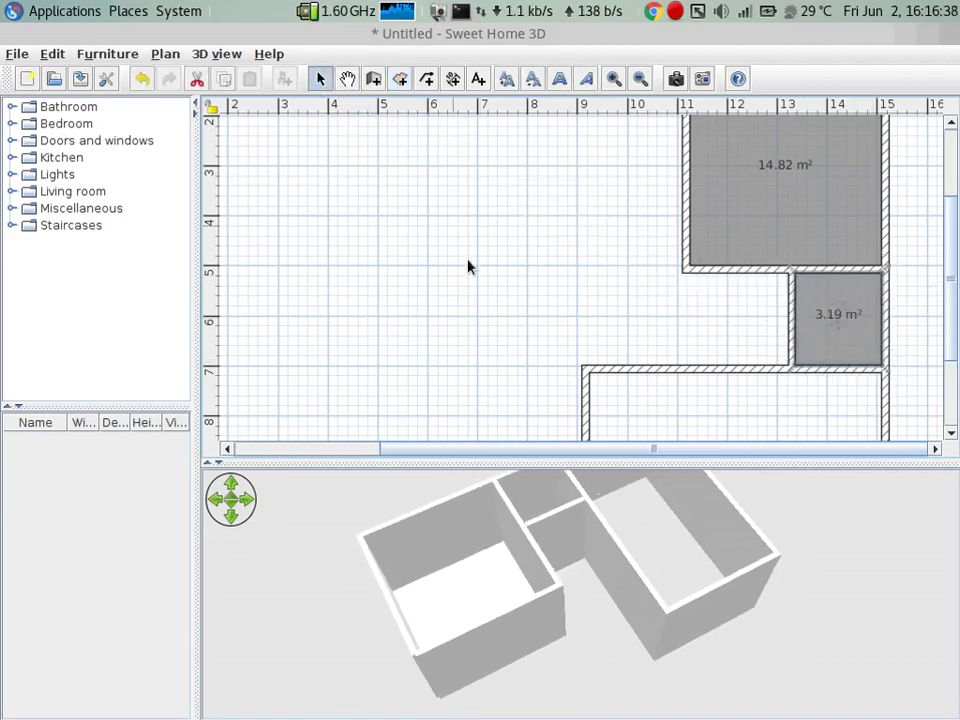
scroll(466, 270, down, 4)
scroll(466, 275, down, 1)
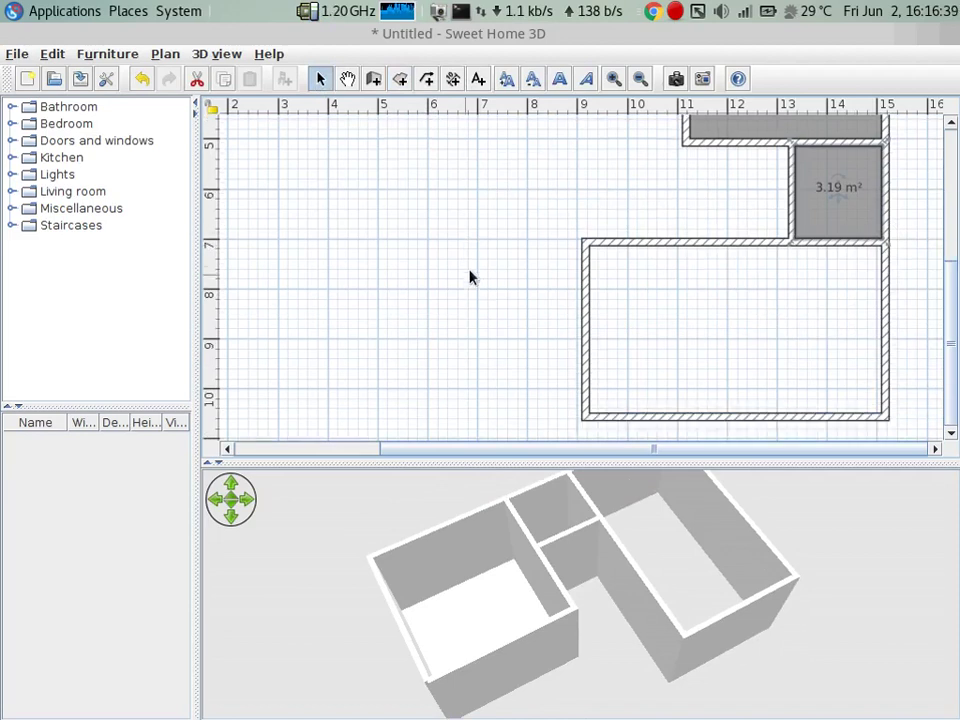
- Outline the large bottom room's four corners to create a 19.6 m² floor
click(400, 79)
click(589, 243)
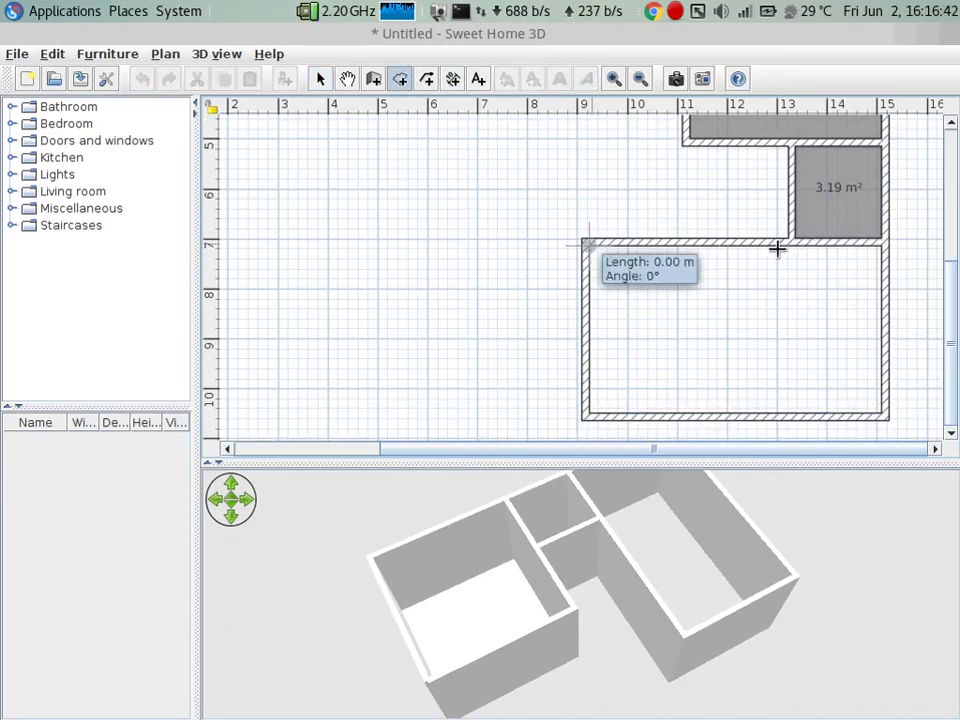
click(879, 245)
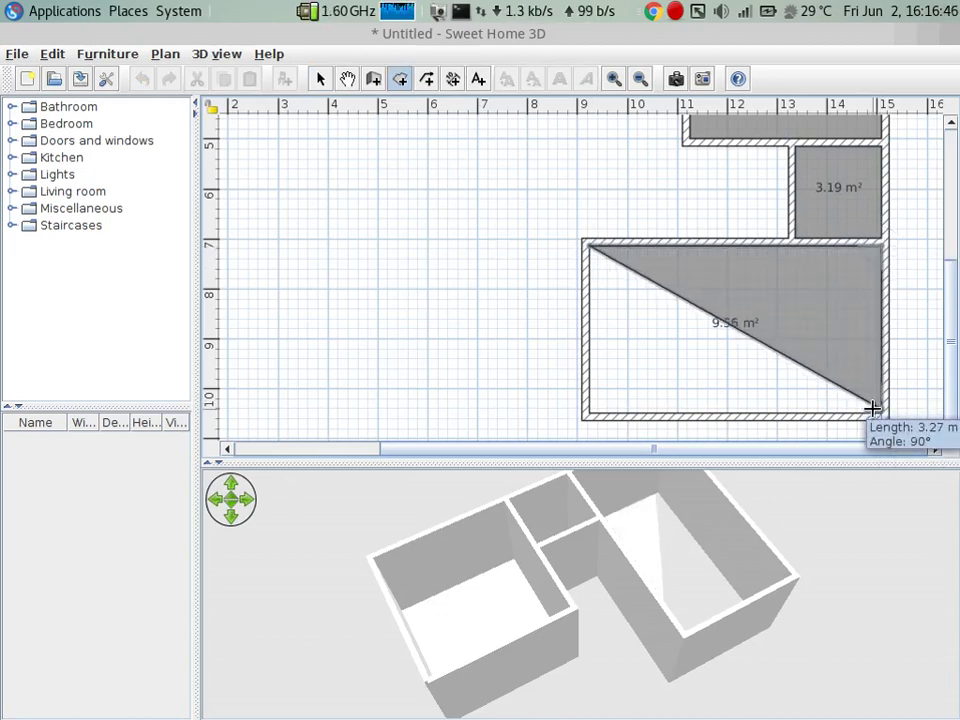
click(877, 410)
click(588, 413)
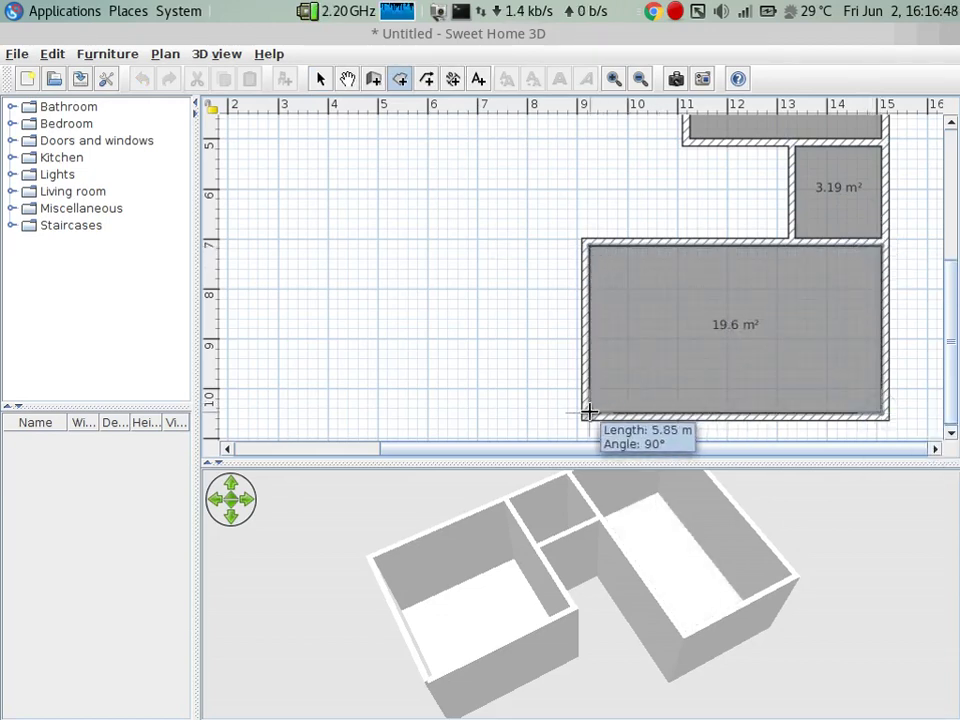
click(328, 80)
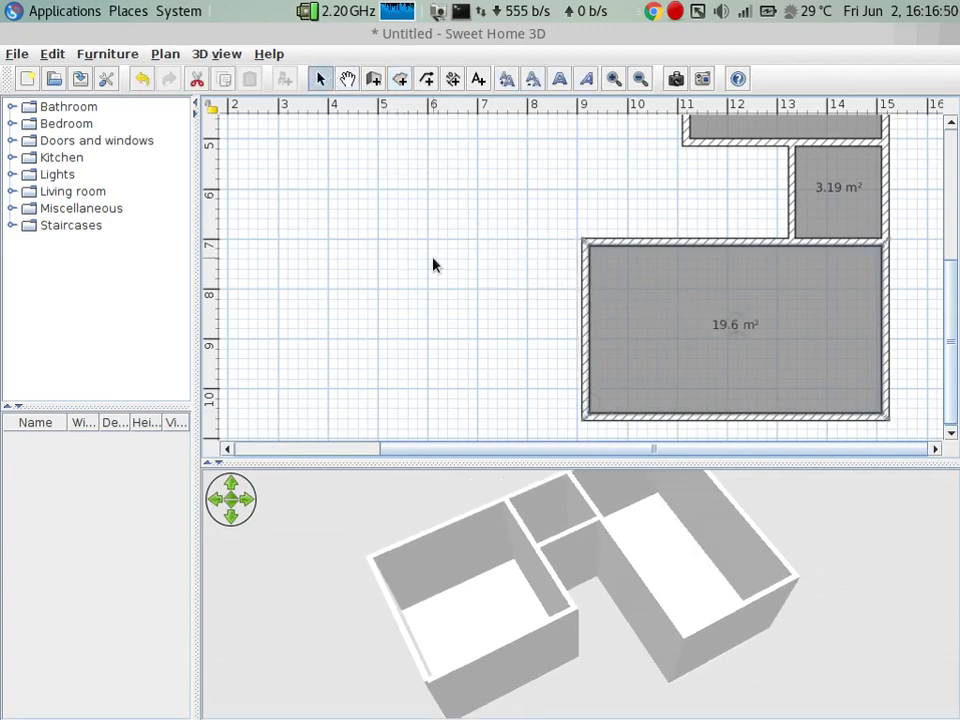
scroll(440, 265, up, 3)
scroll(448, 265, down, 2)
- Drag the left pane divider right so Width, Depth, Height and Visible columns show fully
ctrl+scroll(450, 262, down, 3)
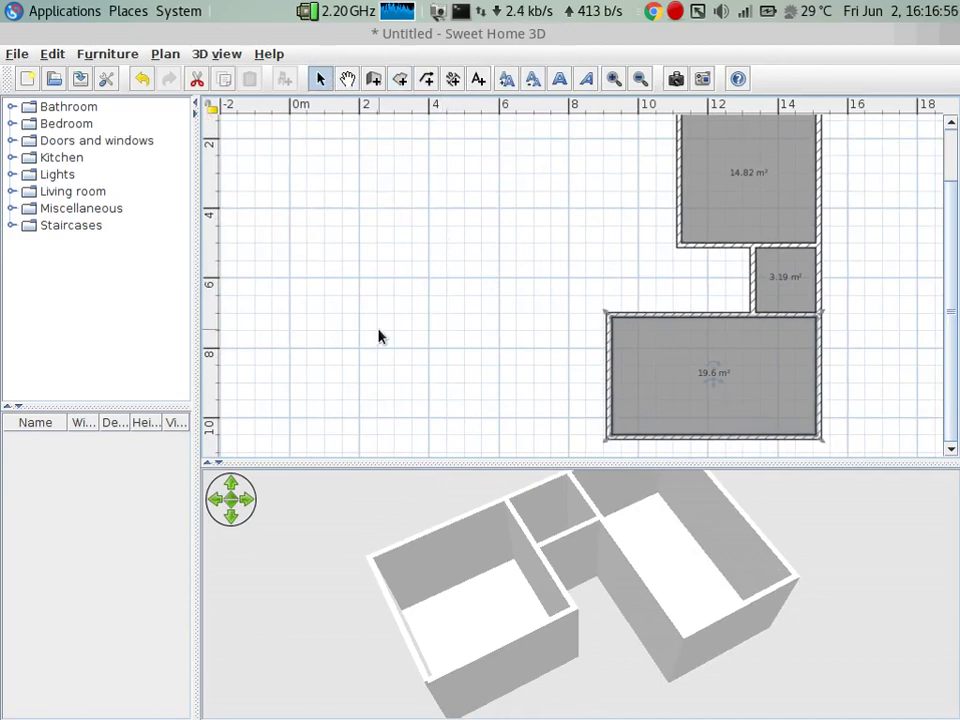
drag(194, 538, 306, 554)
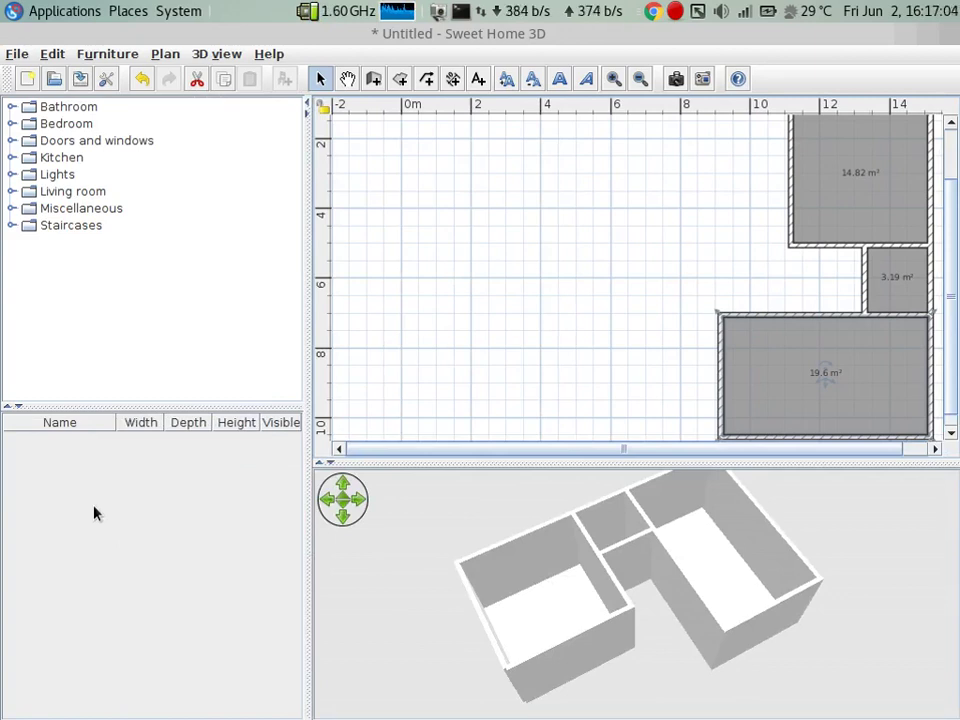
click(95, 513)
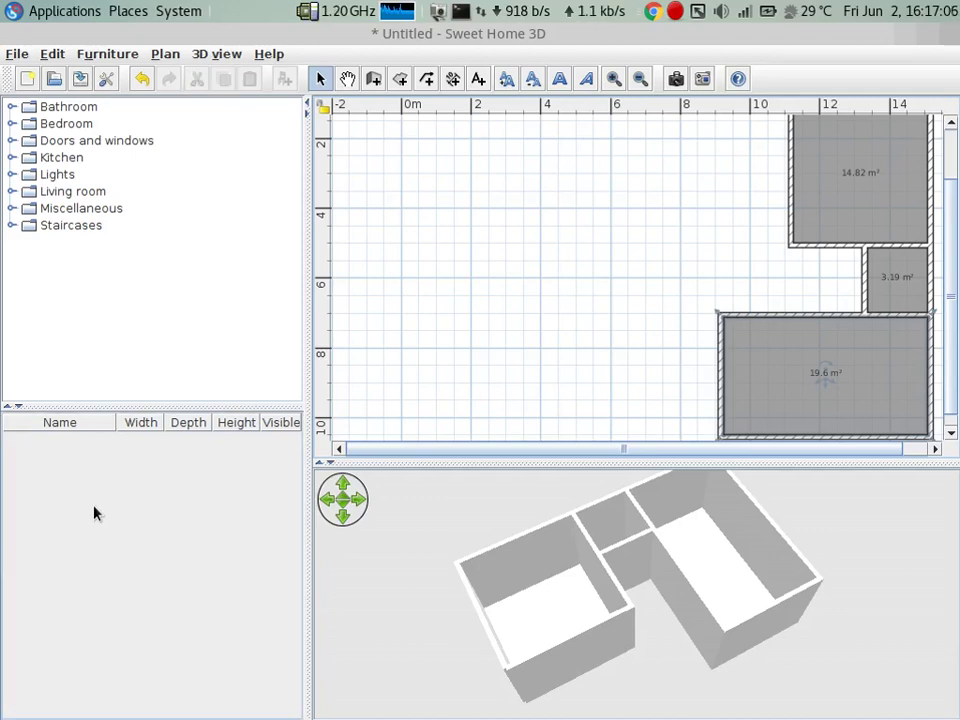
click(587, 318)
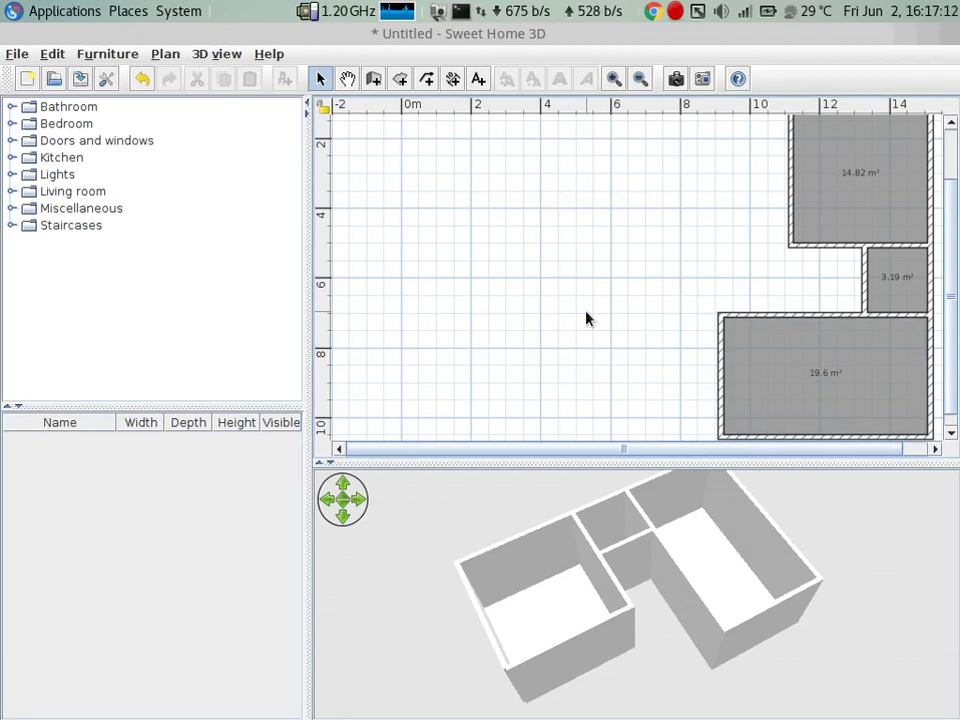
ctrl+scroll(587, 318, down, 1)
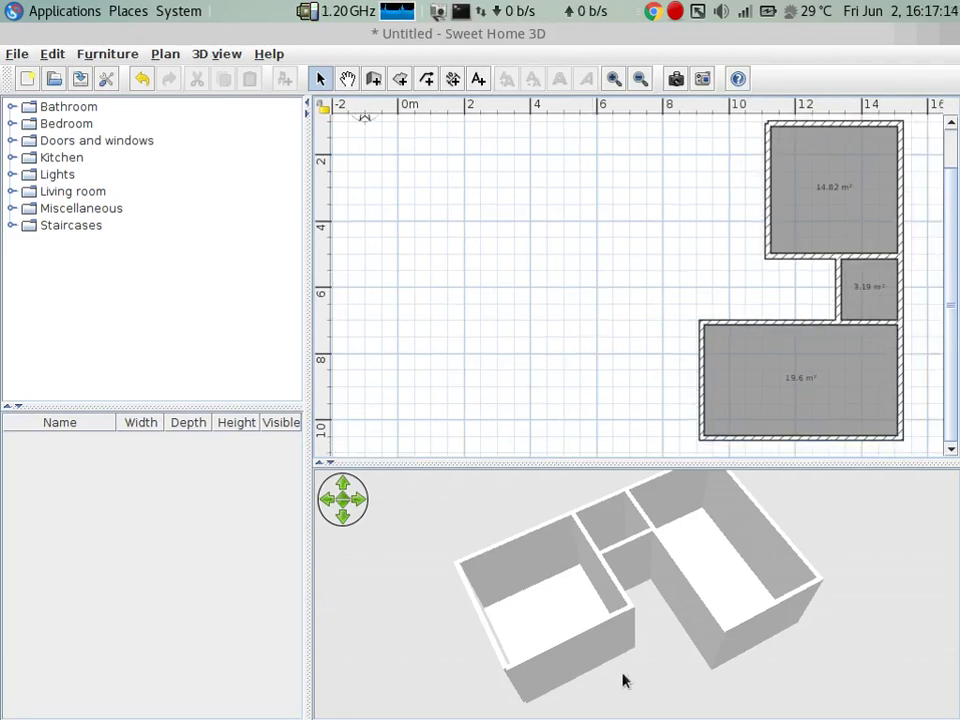
mouse_move(622, 680)
mouse_down()
mouse_move(677, 568)
mouse_move(608, 606)
mouse_move(628, 647)
mouse_move(638, 625)
mouse_move(690, 649)
mouse_move(739, 624)
mouse_move(731, 628)
mouse_move(716, 571)
mouse_move(715, 592)
mouse_up()
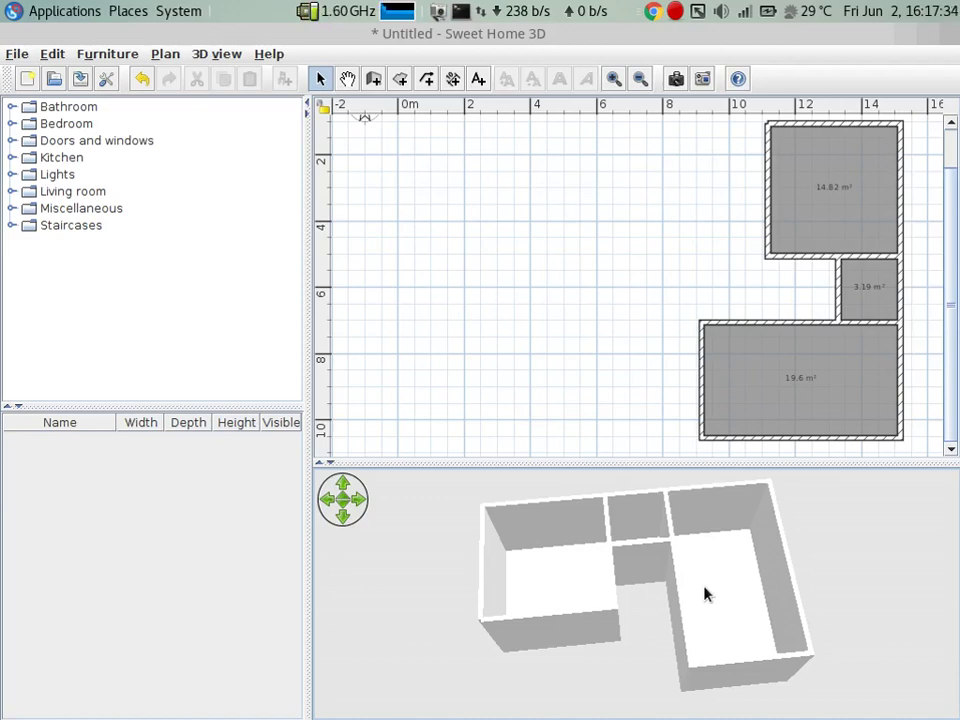
- Delete the stray small vertical wall segment beside the small middle room
click(827, 122)
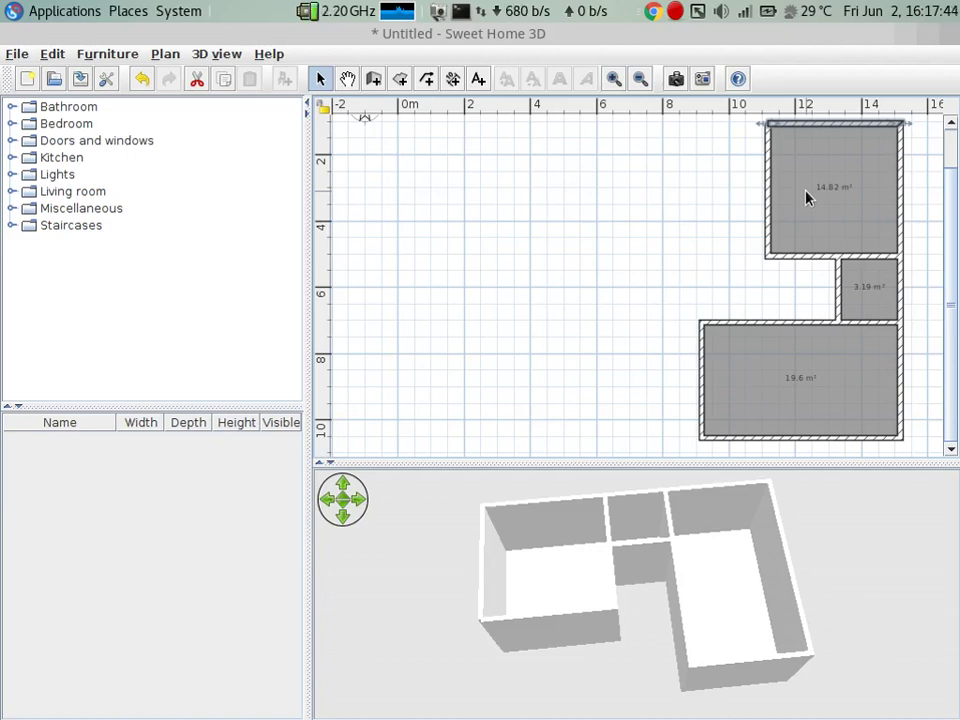
click(767, 171)
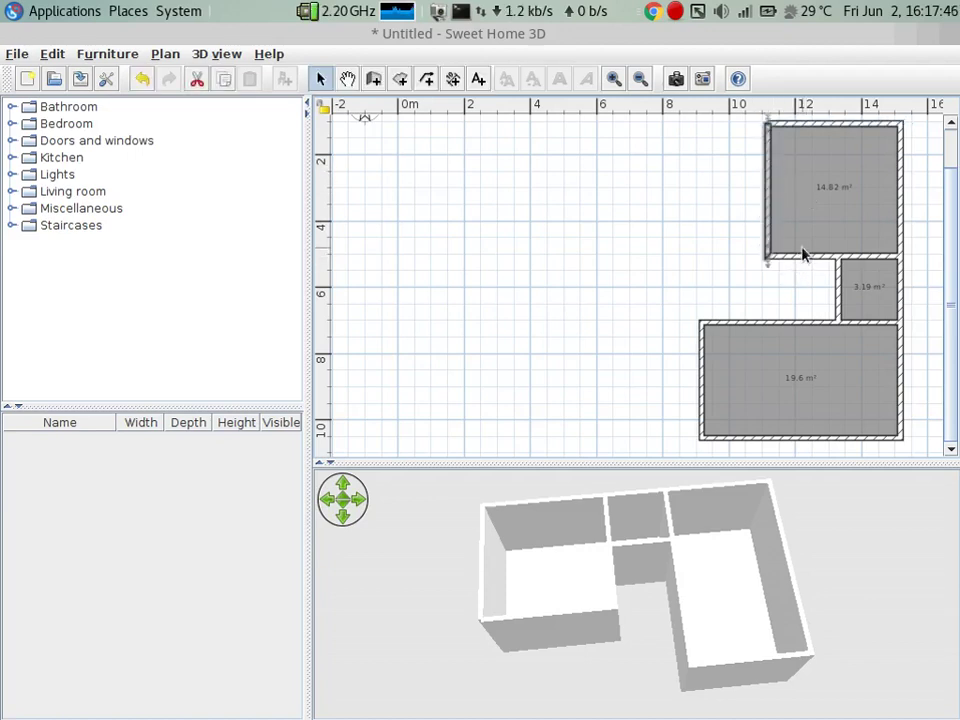
click(797, 254)
click(797, 256)
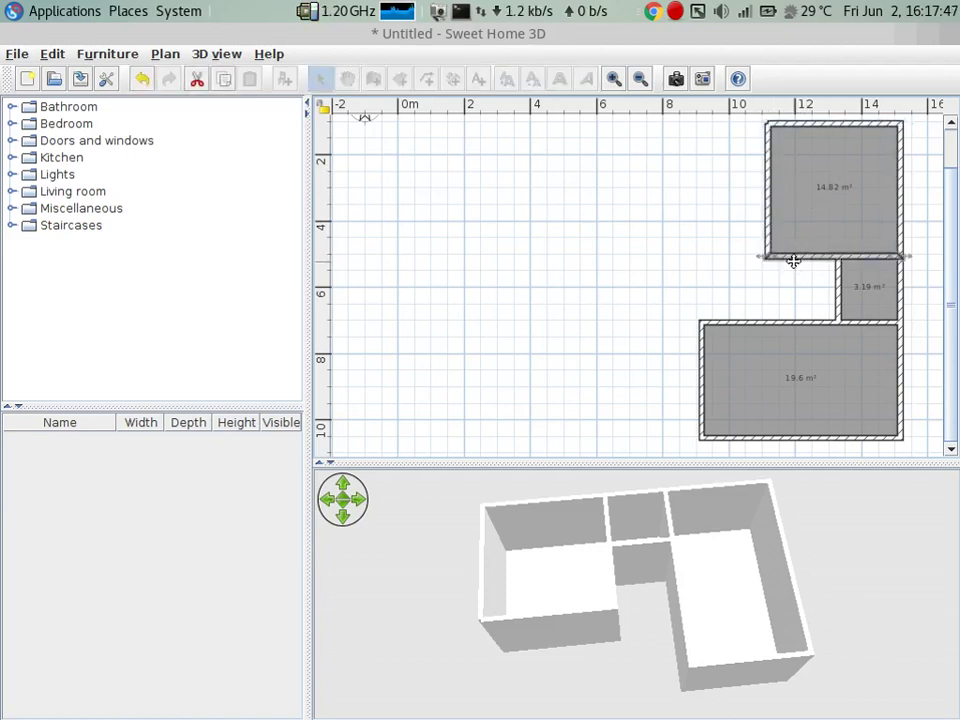
click(838, 290)
key(Delete)
click(900, 272)
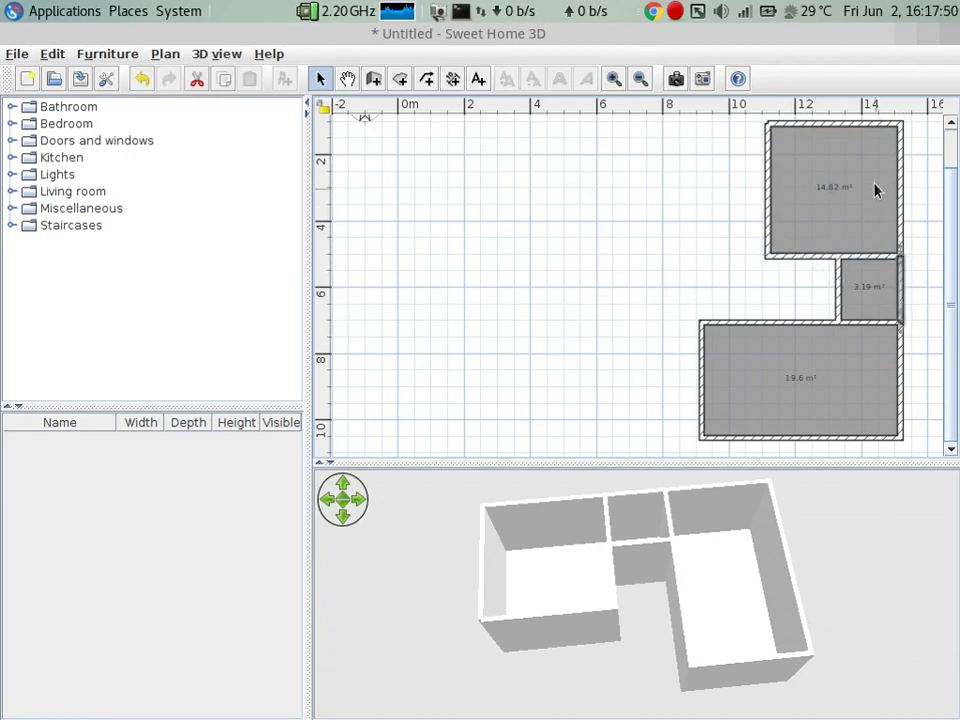
click(797, 124)
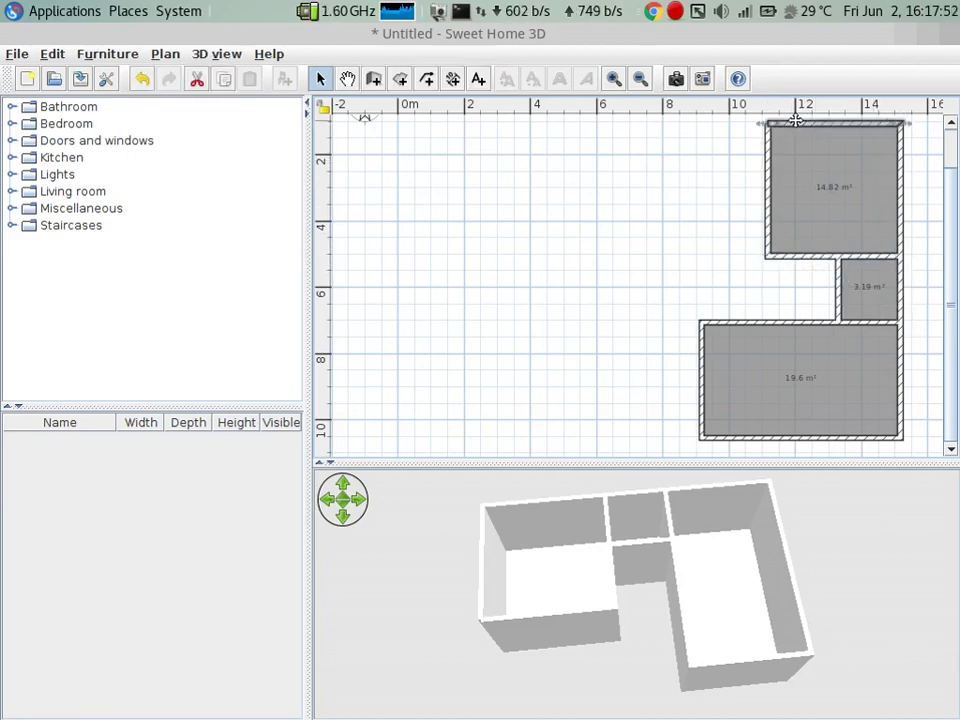
mouse_move(597, 613)
mouse_down()
mouse_move(435, 606)
mouse_move(420, 525)
mouse_up()
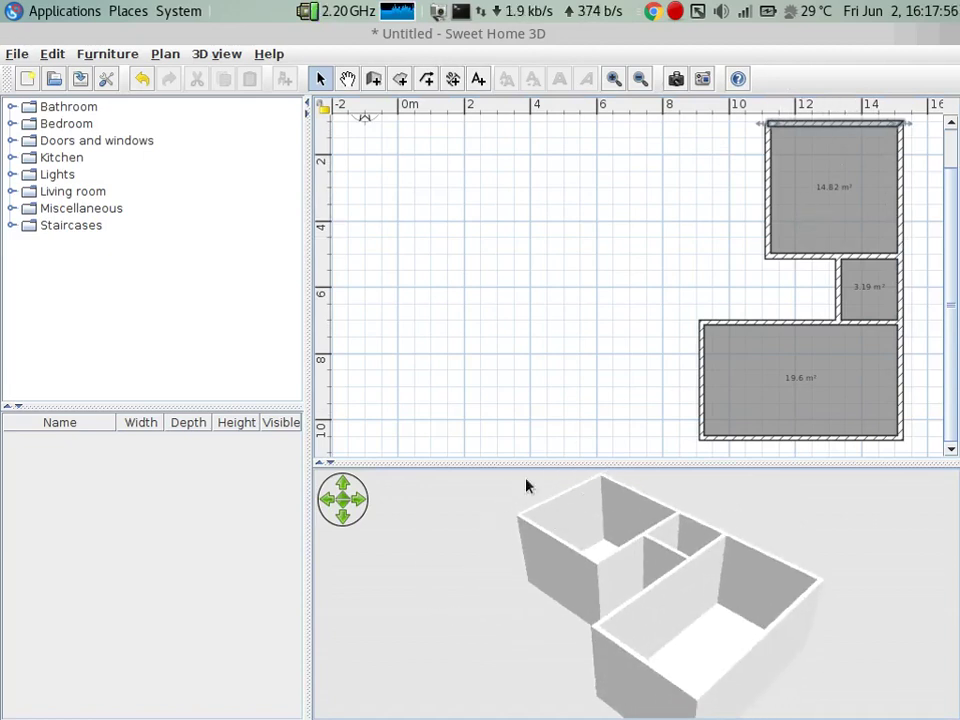
- Open the Modify walls settings for the upper room's 4 m top wall and move them left
double_click(791, 123)
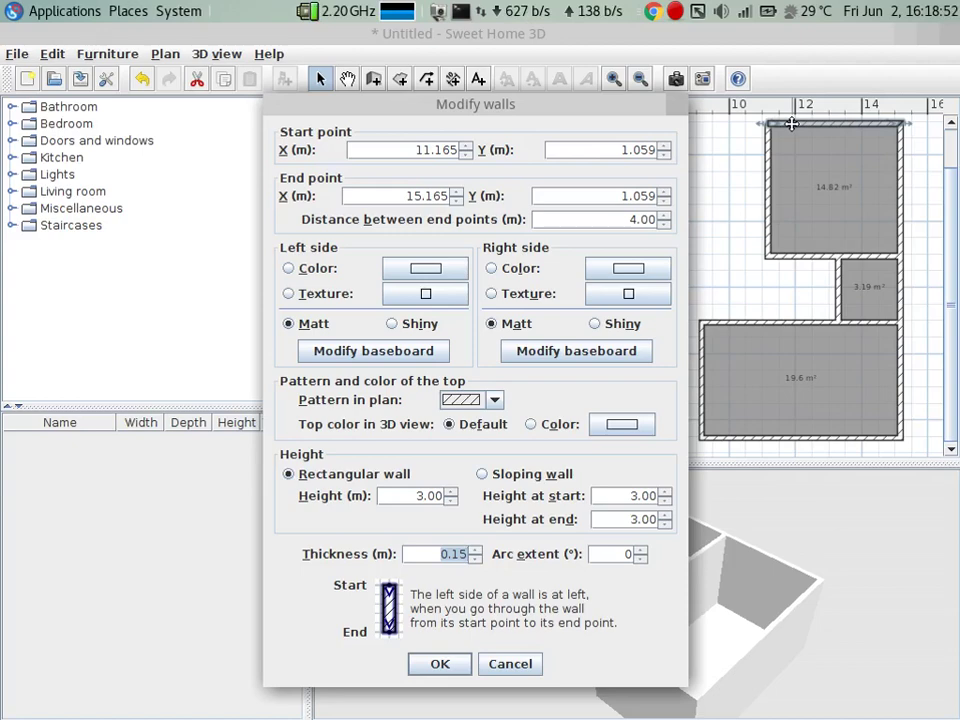
mouse_move(500, 104)
mouse_down()
mouse_move(242, 99)
mouse_move(296, 113)
mouse_up()
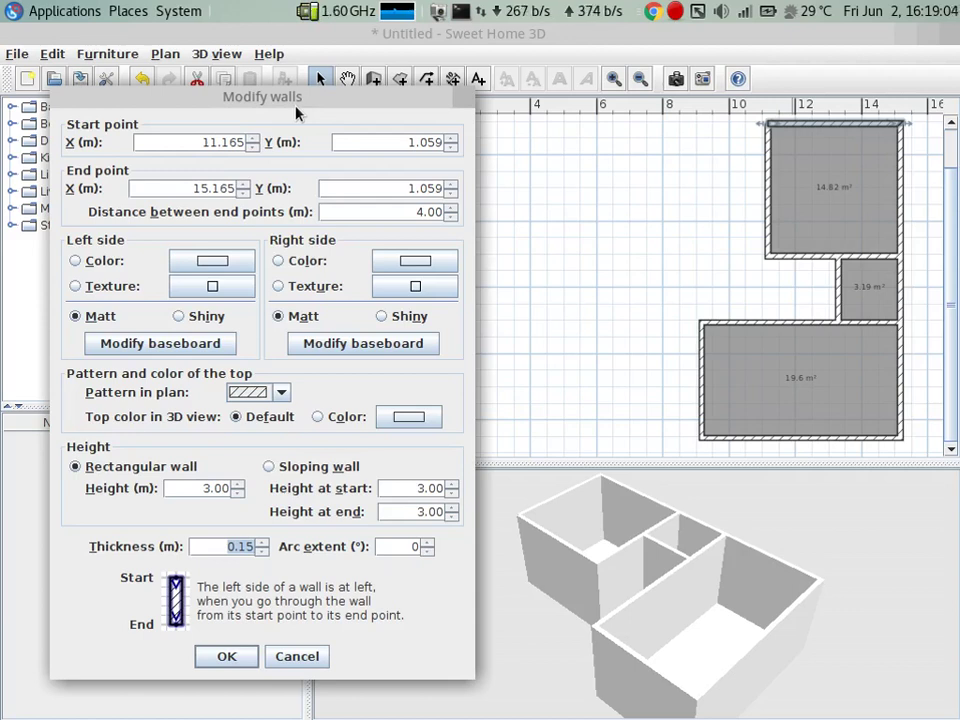
- Colour the top wall's left side with the recent yellow #FFE761 and apply the change
click(222, 272)
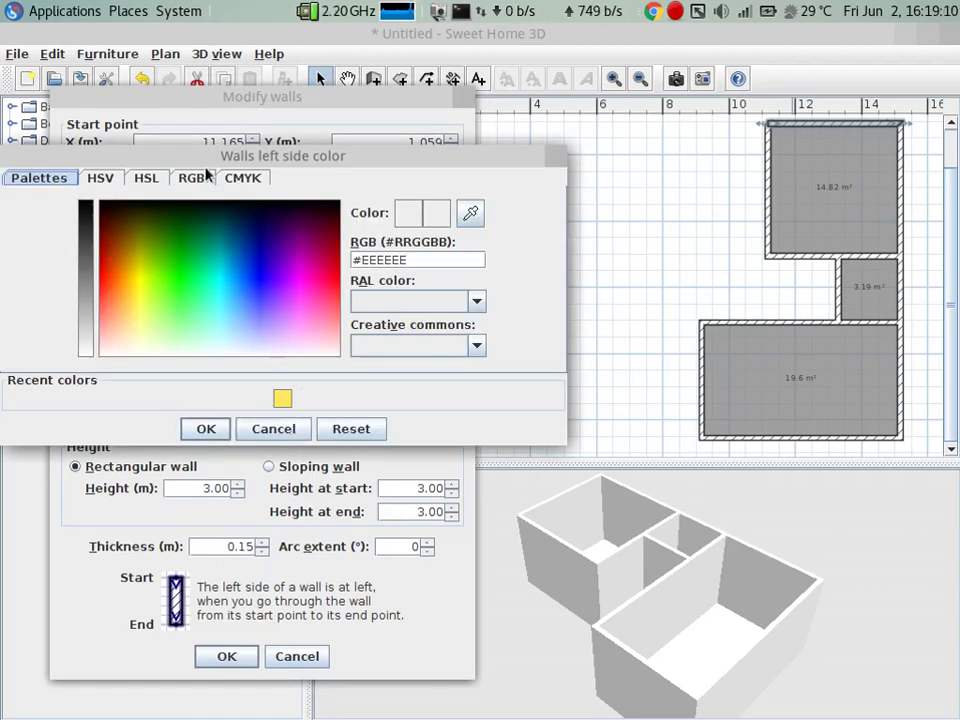
drag(283, 156, 630, 148)
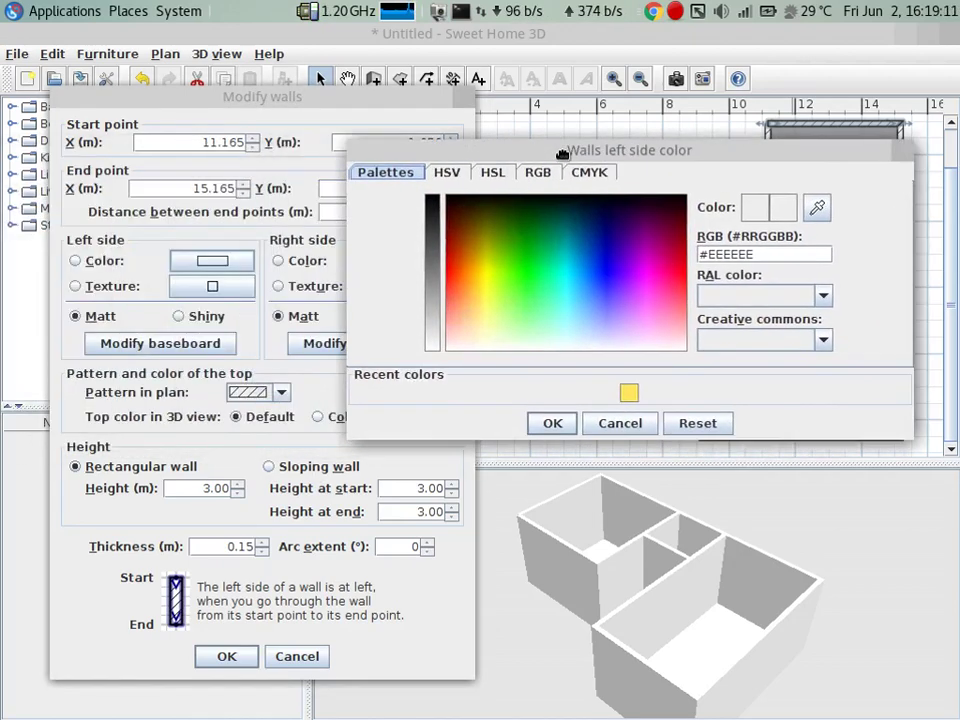
click(630, 390)
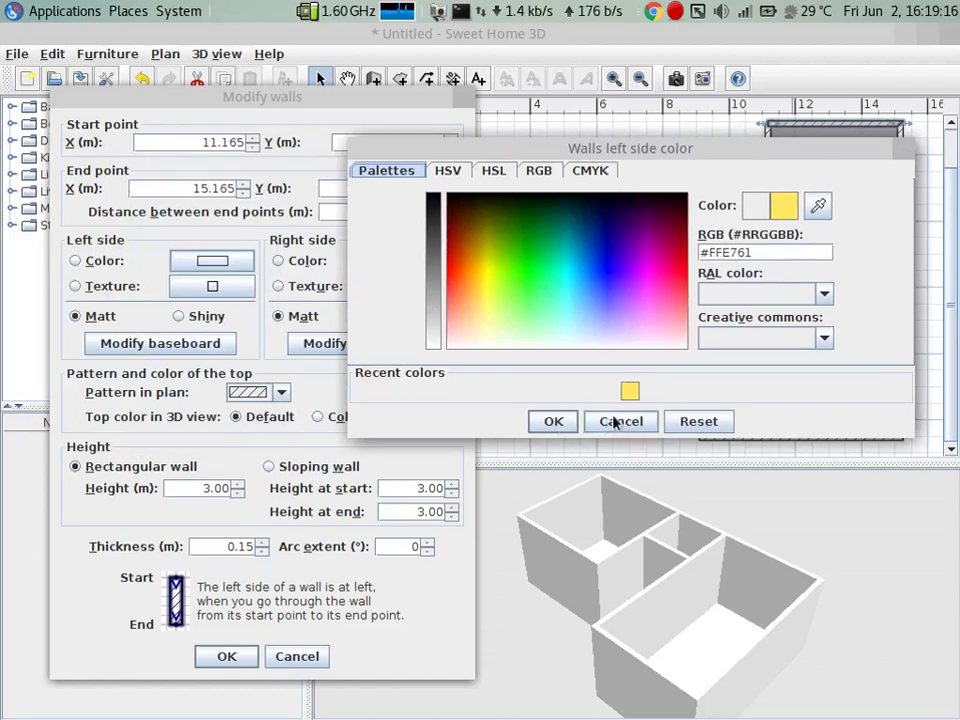
click(617, 421)
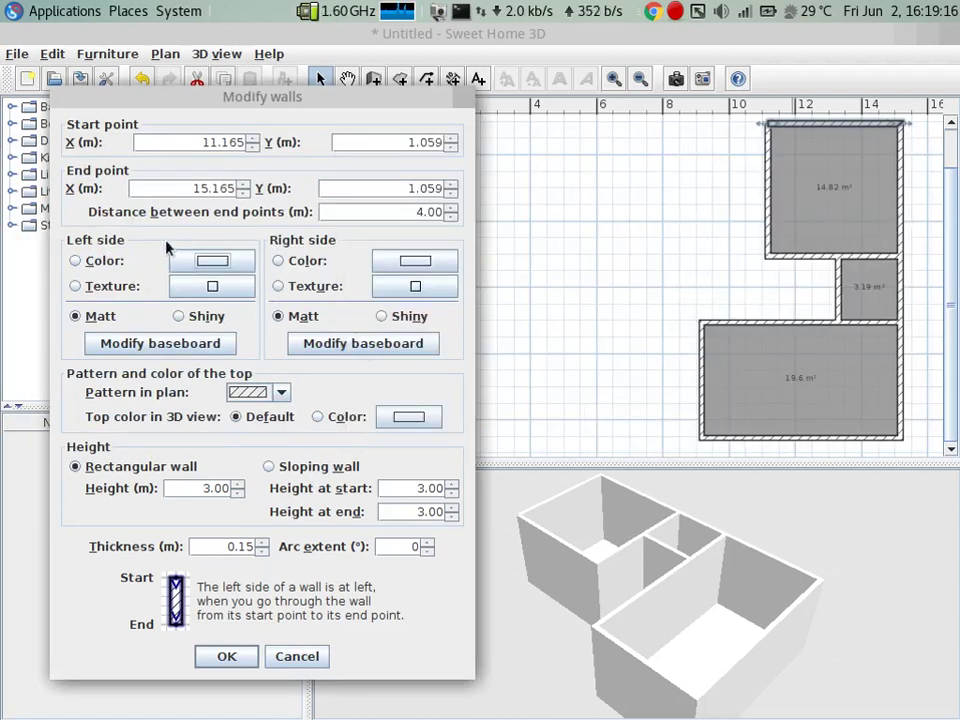
click(102, 266)
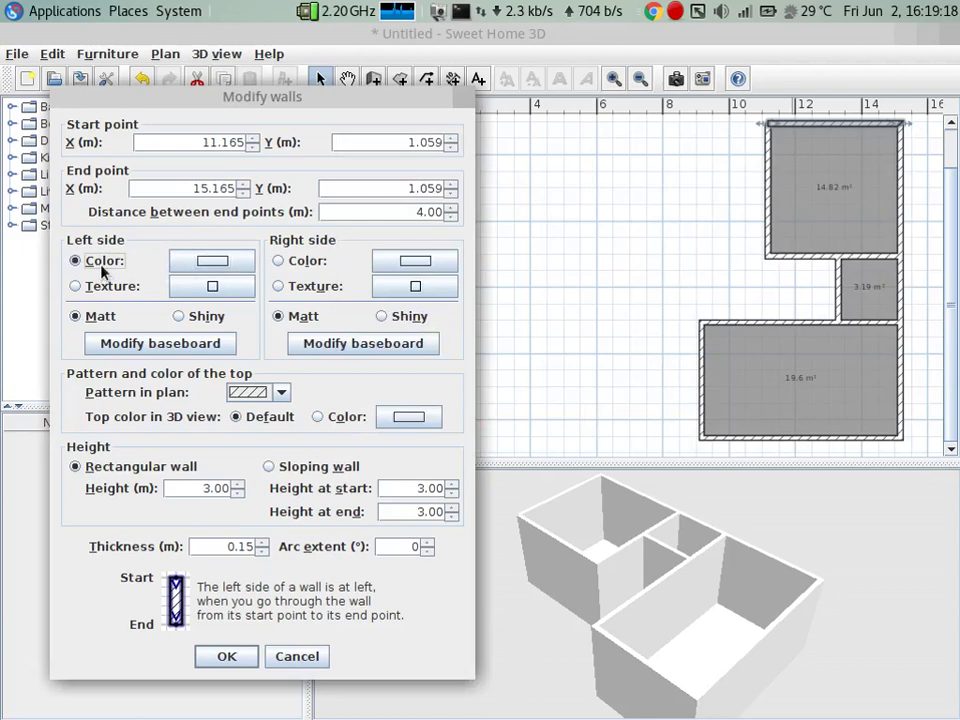
click(213, 261)
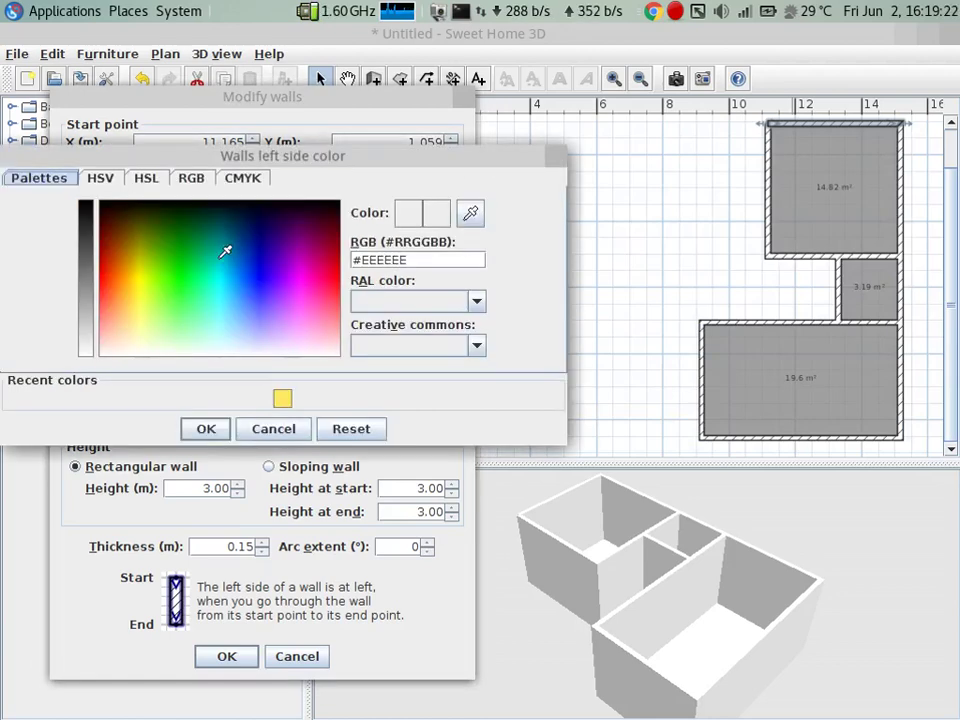
click(283, 396)
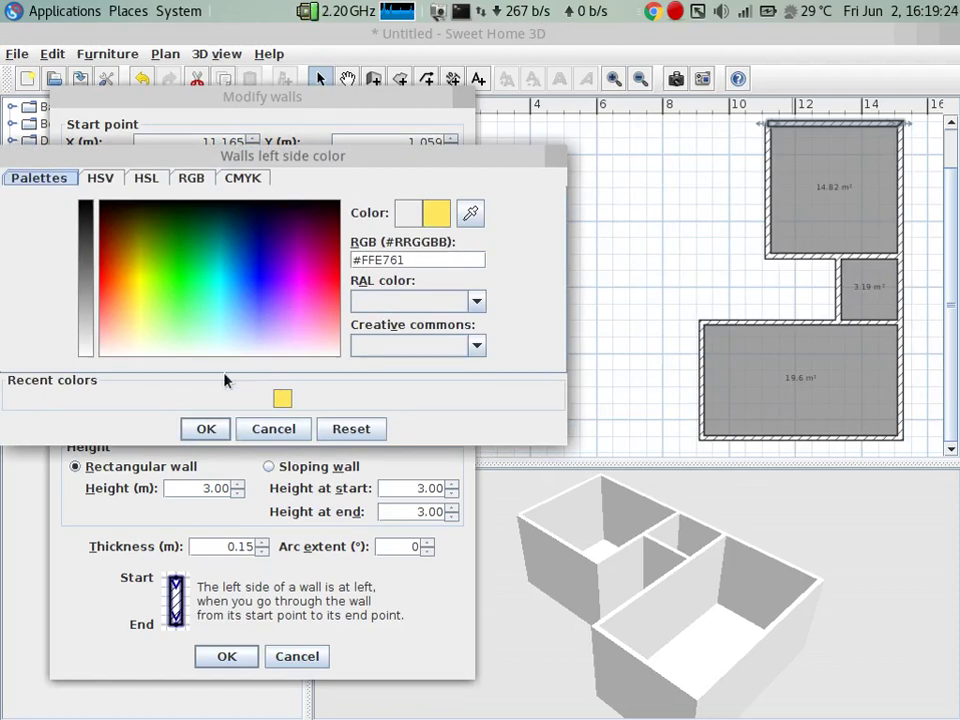
click(192, 428)
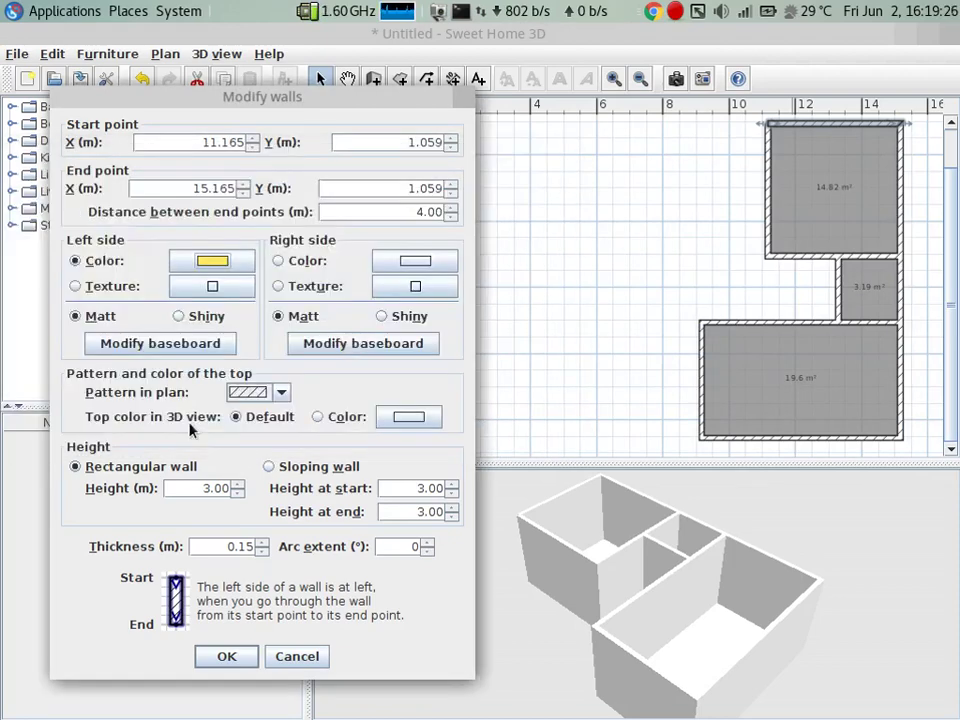
click(226, 656)
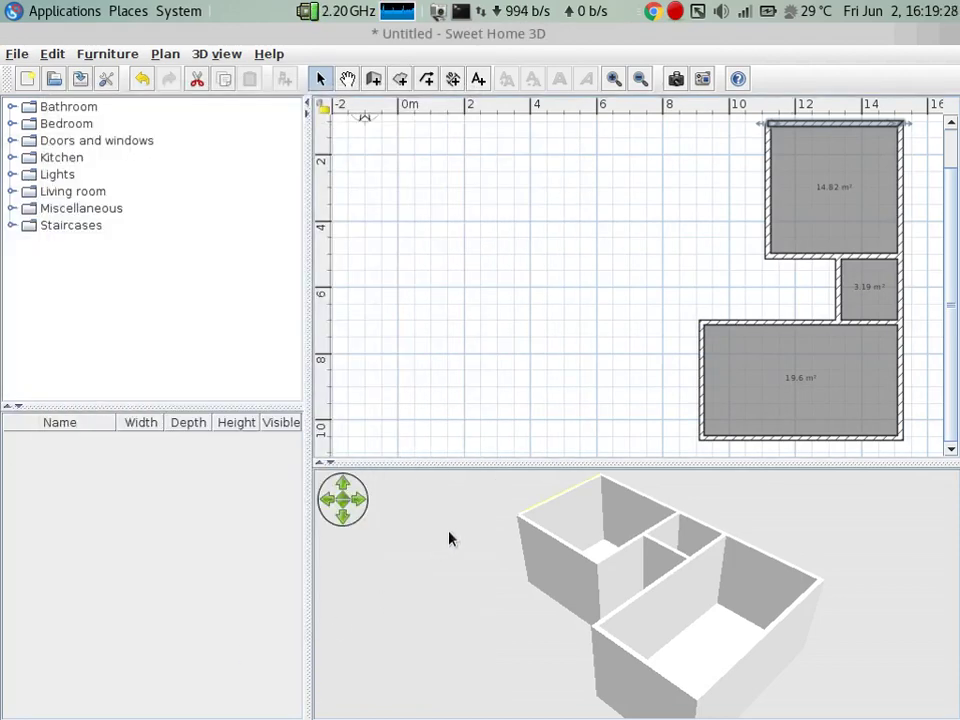
- Orbit the 3D view until the yellow face of the upper room's top wall faces the viewer
mouse_move(449, 539)
mouse_down()
mouse_move(868, 450)
mouse_move(514, 619)
mouse_move(527, 612)
mouse_up()
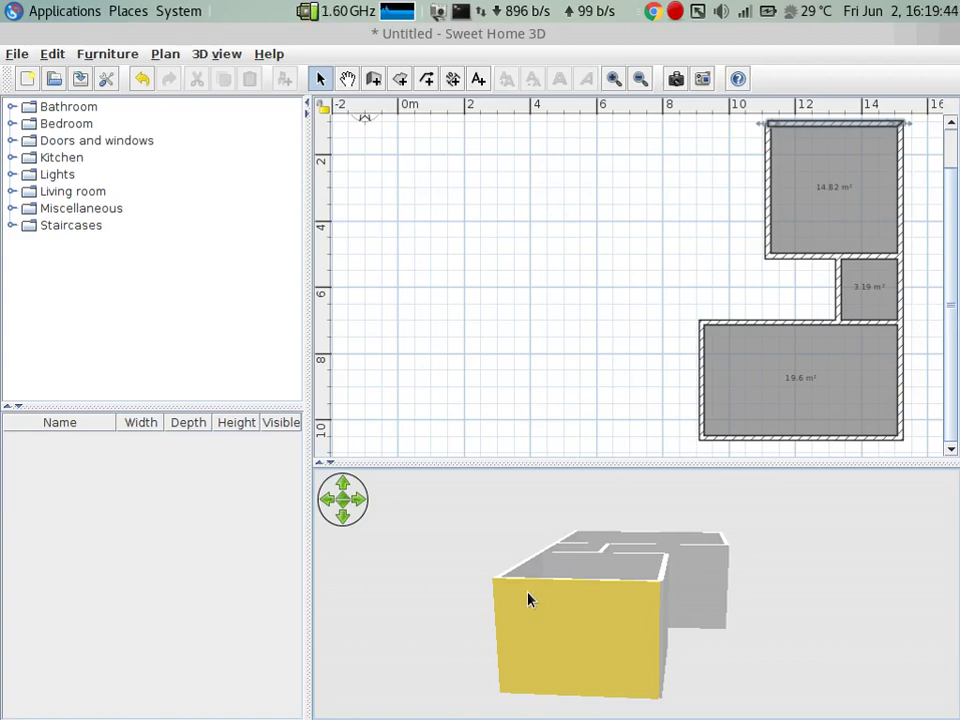
mouse_move(547, 490)
mouse_down()
mouse_move(688, 606)
mouse_move(551, 649)
mouse_up()
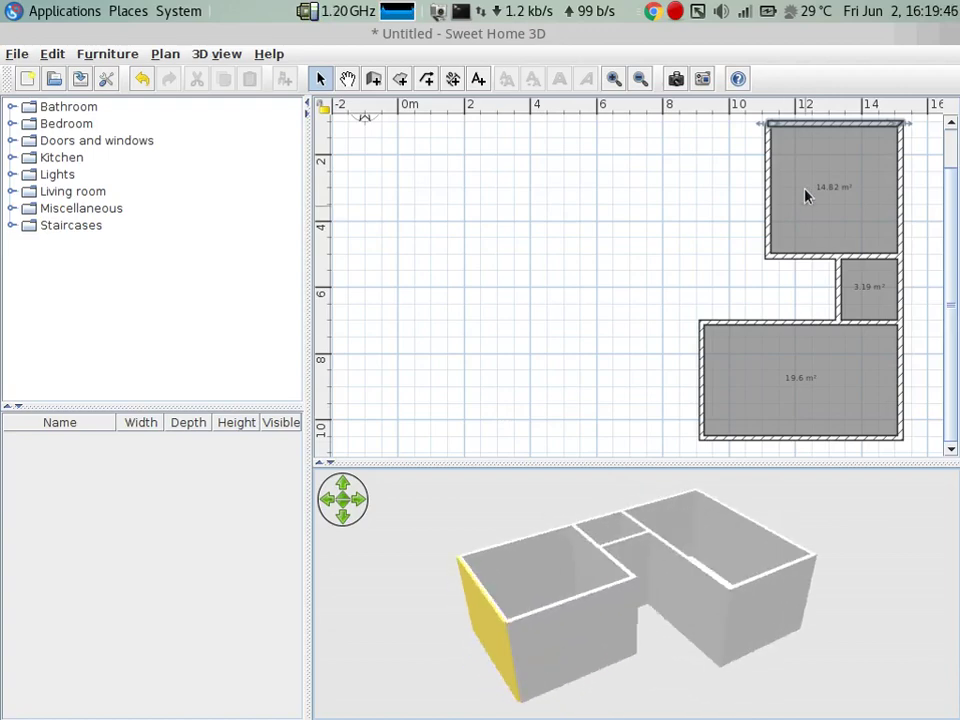
- Colour the top wall's right side red (#FF2B02), orbit to check it, and reselect the wall
double_click(808, 125)
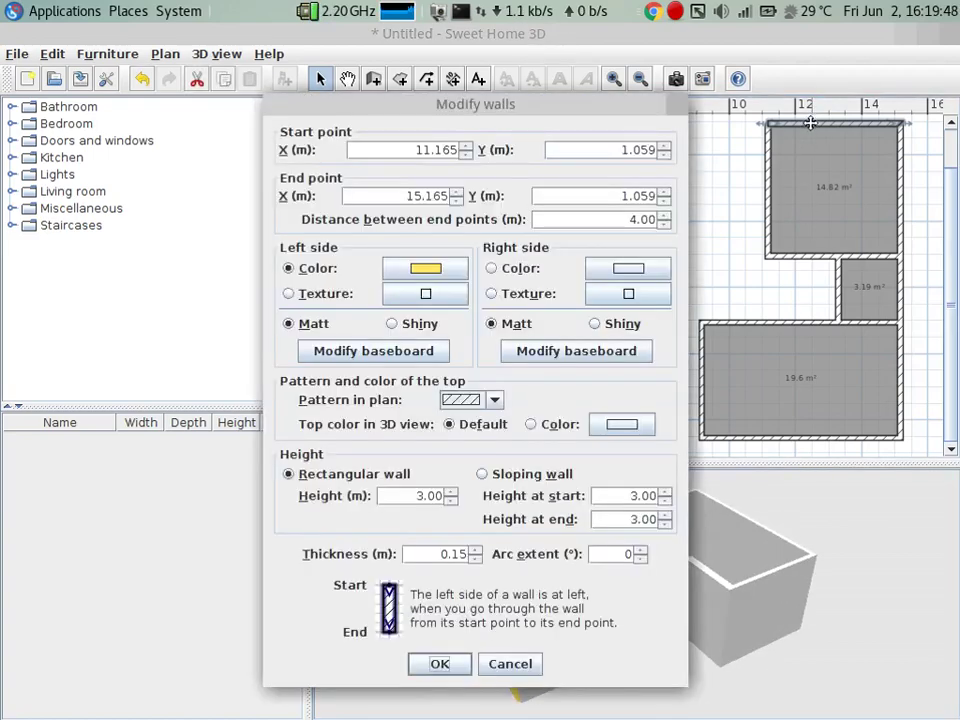
mouse_move(392, 103)
mouse_down()
mouse_move(137, 17)
mouse_move(120, 90)
mouse_up()
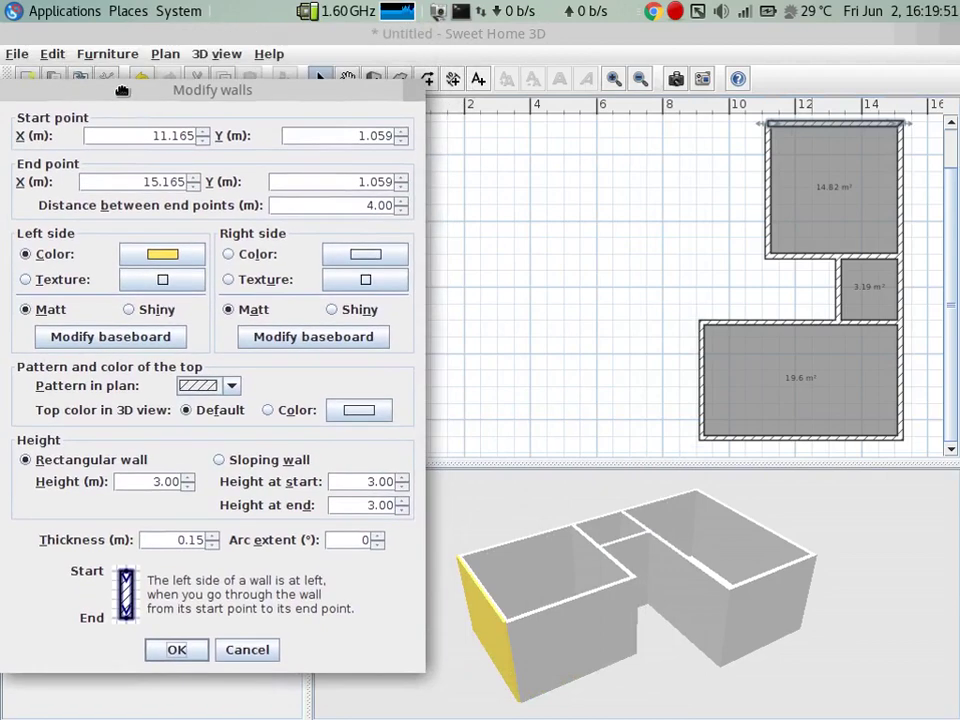
click(372, 261)
click(141, 261)
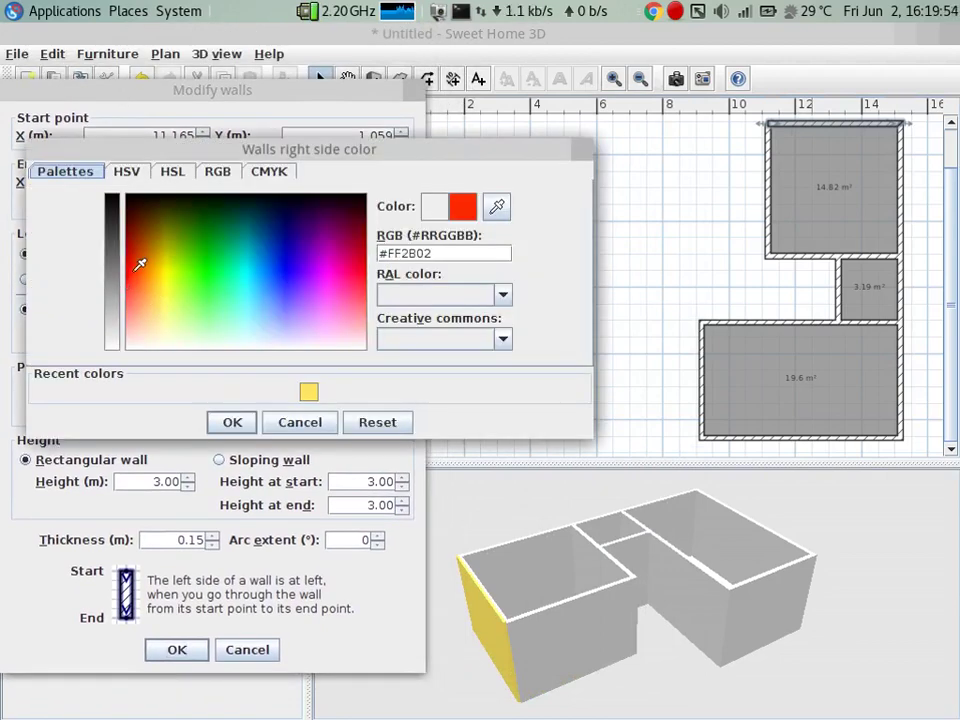
click(232, 422)
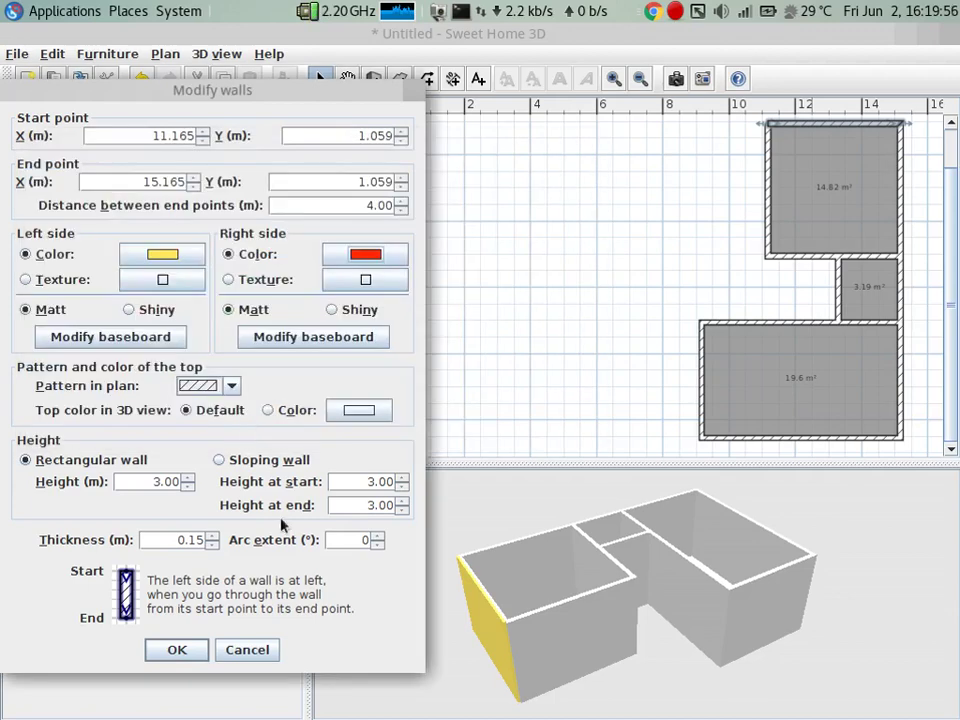
click(180, 650)
mouse_move(340, 600)
mouse_down()
mouse_move(396, 580)
mouse_move(518, 570)
mouse_move(463, 624)
mouse_move(544, 600)
mouse_move(508, 611)
mouse_up()
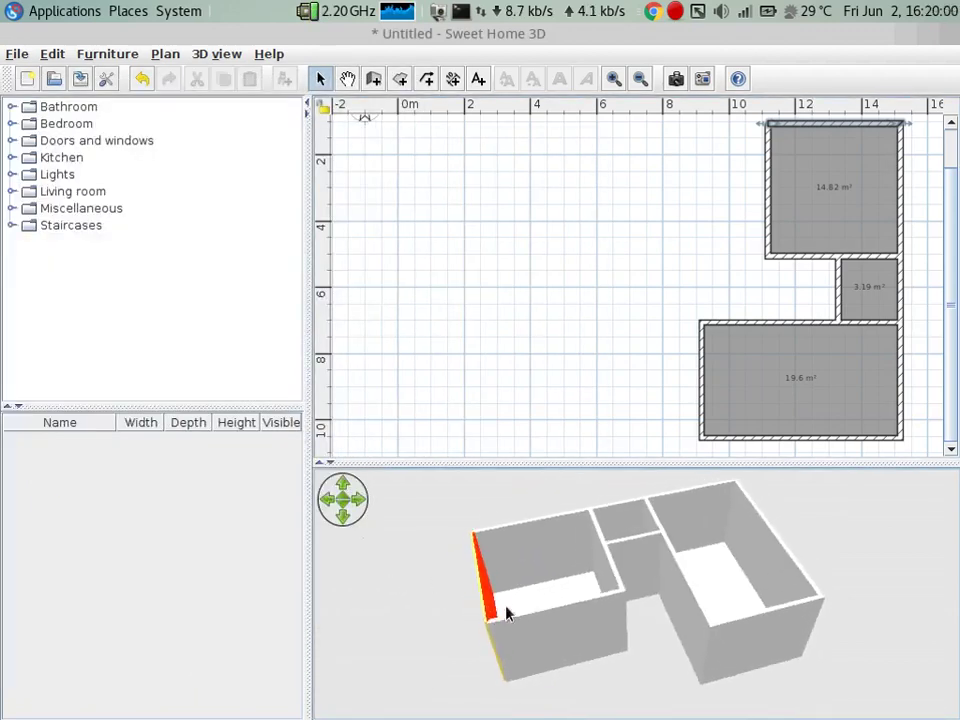
click(832, 126)
- Apply the 'Wall - Small red bricks' texture to the top wall's right side
double_click(832, 126)
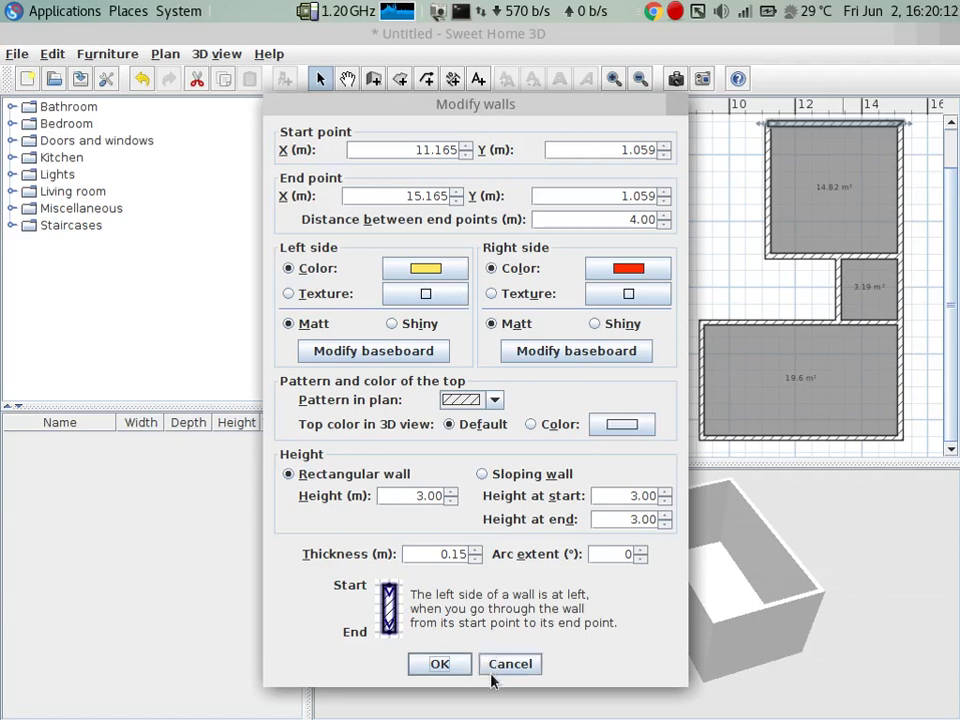
click(612, 295)
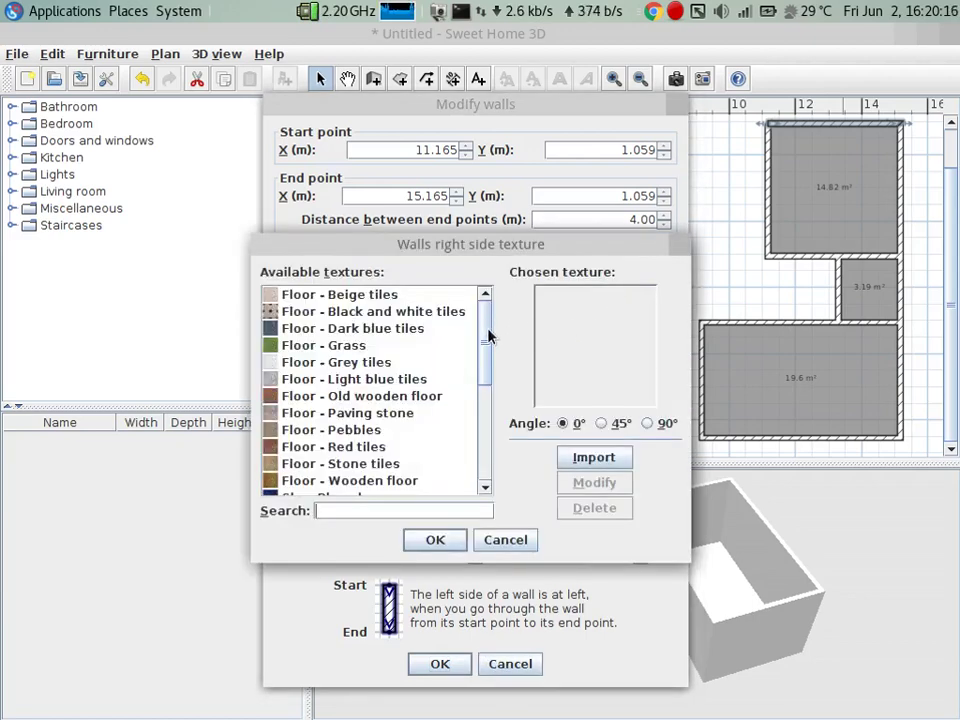
drag(487, 327, 483, 362)
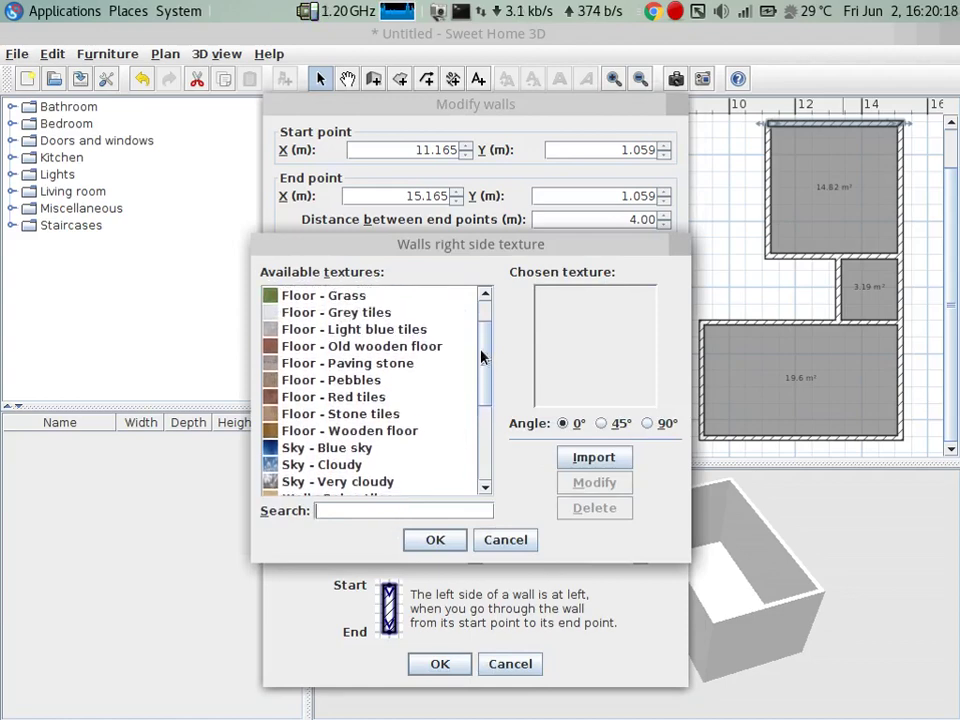
mouse_move(483, 362)
mouse_down()
mouse_move(491, 391)
mouse_move(489, 355)
mouse_move(486, 363)
mouse_up()
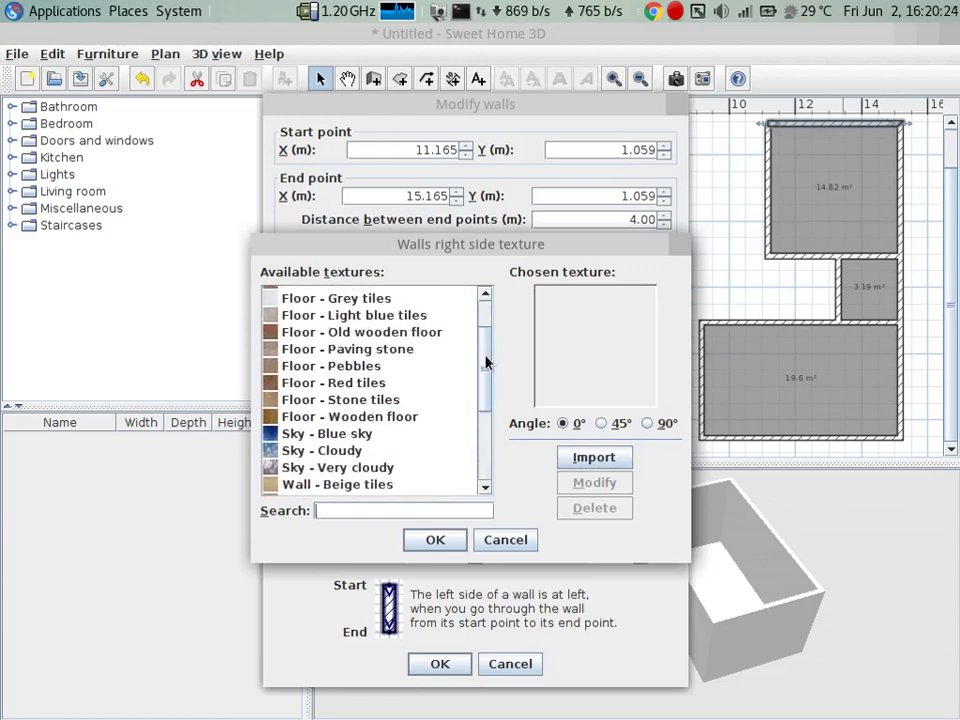
mouse_move(486, 363)
mouse_down()
mouse_move(475, 452)
mouse_move(482, 400)
mouse_up()
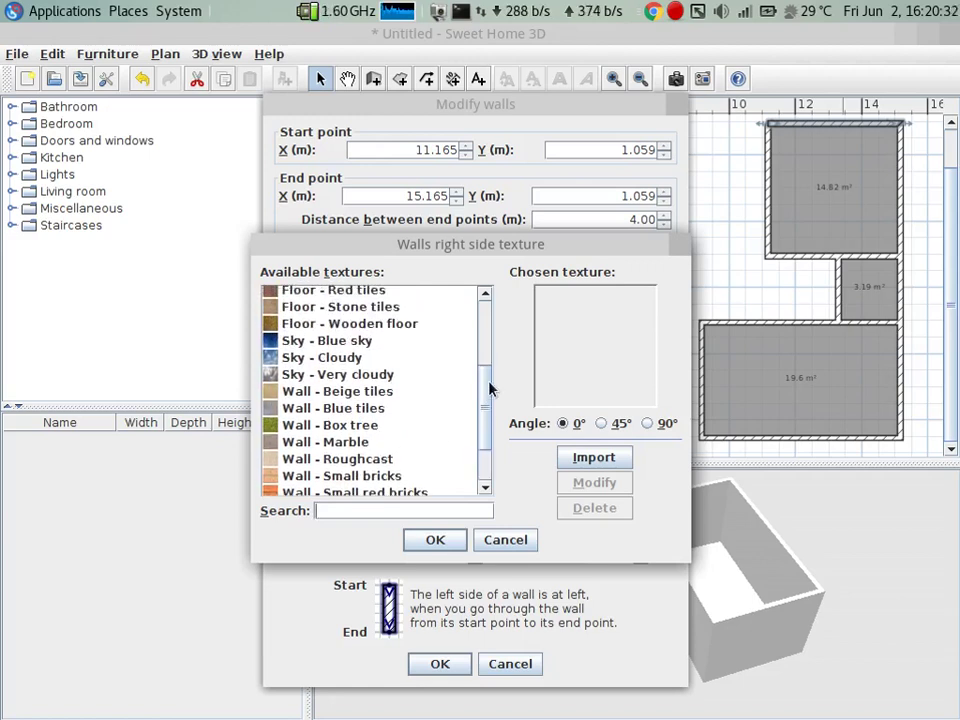
drag(490, 397, 498, 425)
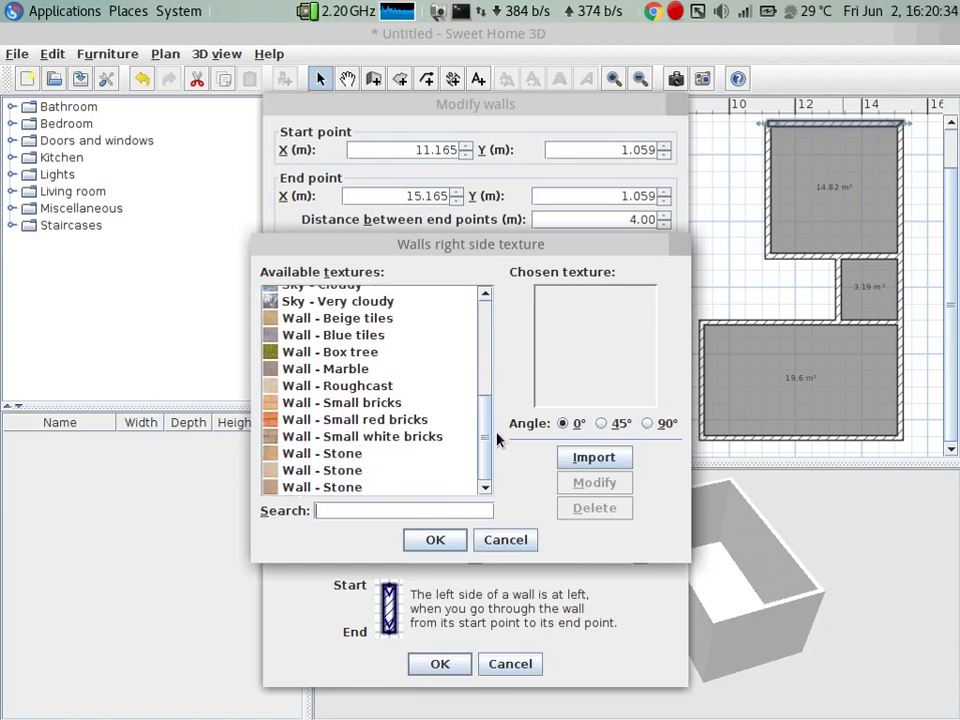
click(330, 419)
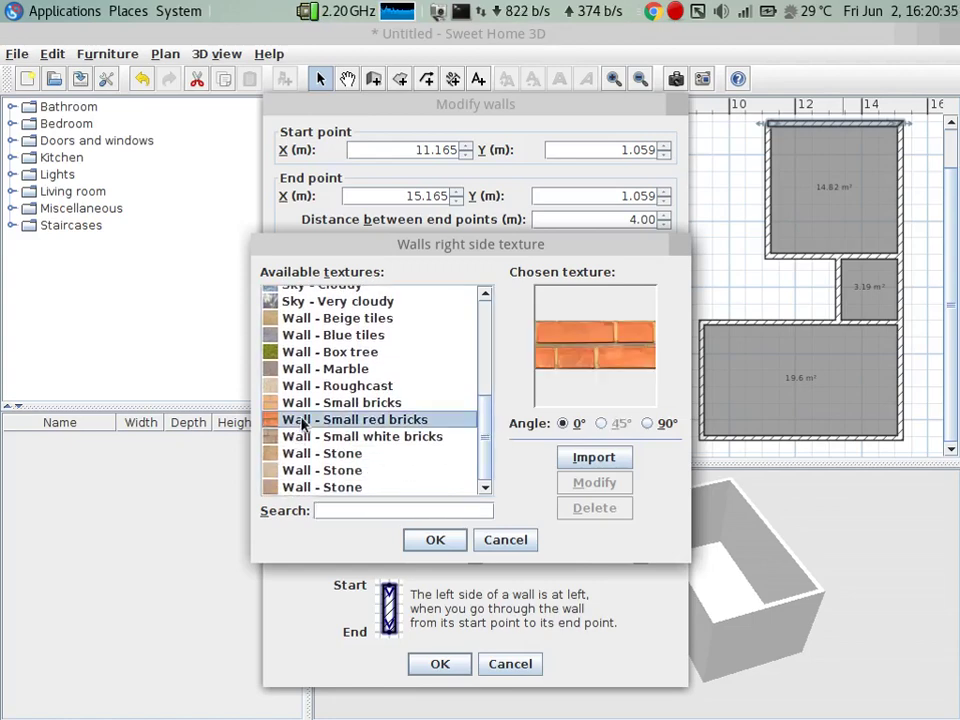
click(426, 540)
click(439, 663)
mouse_move(439, 671)
mouse_down()
mouse_move(435, 564)
mouse_move(630, 497)
mouse_move(616, 555)
mouse_move(630, 516)
mouse_move(686, 527)
mouse_move(640, 507)
mouse_up()
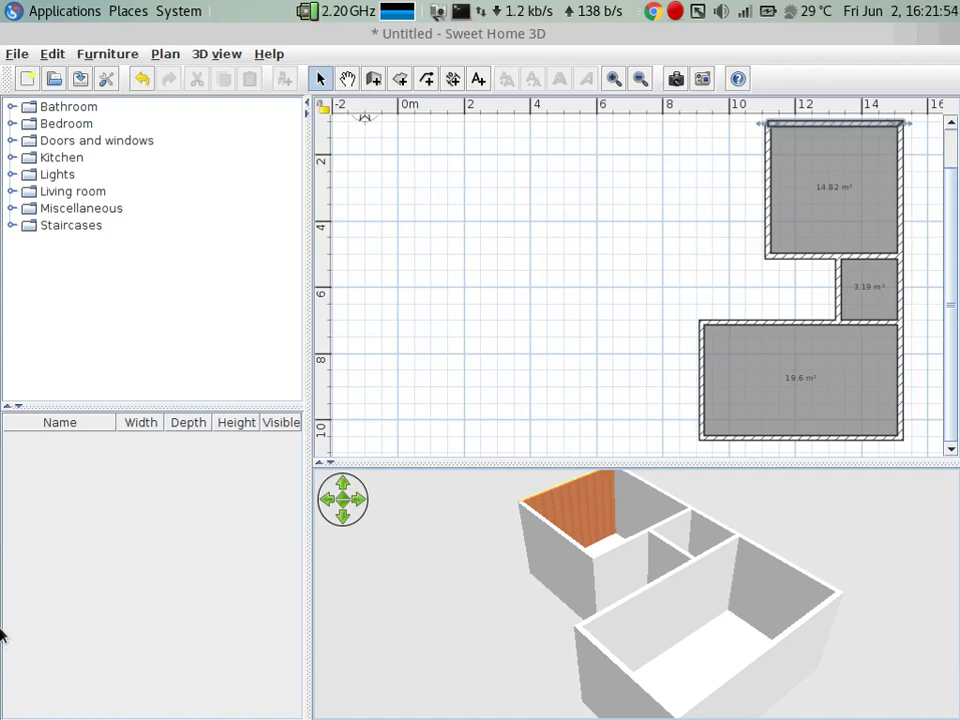
double_click(838, 125)
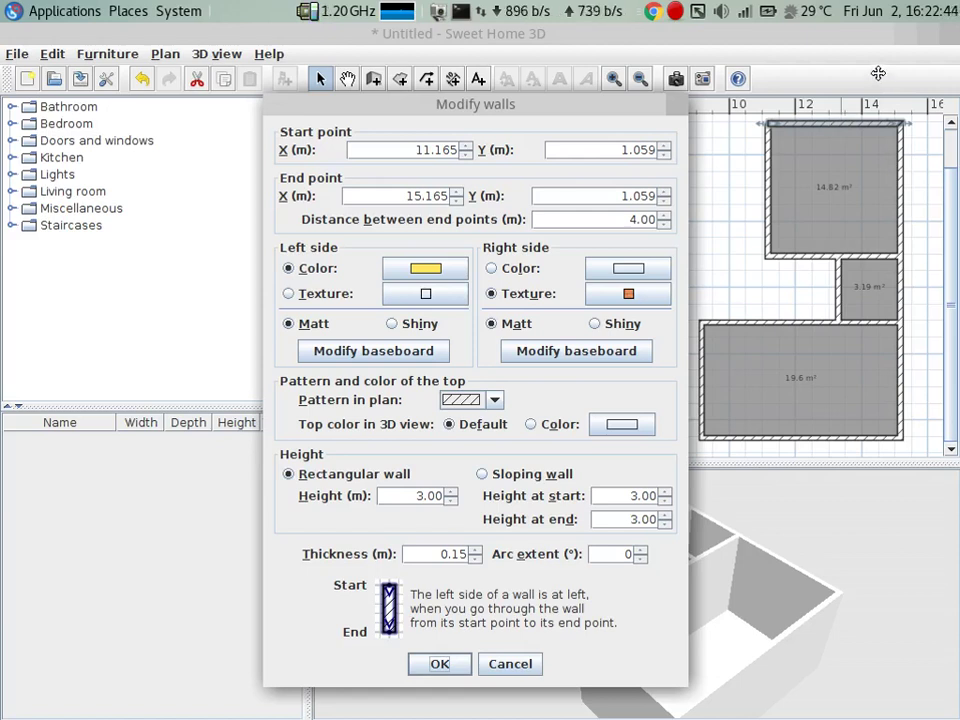
click(493, 400)
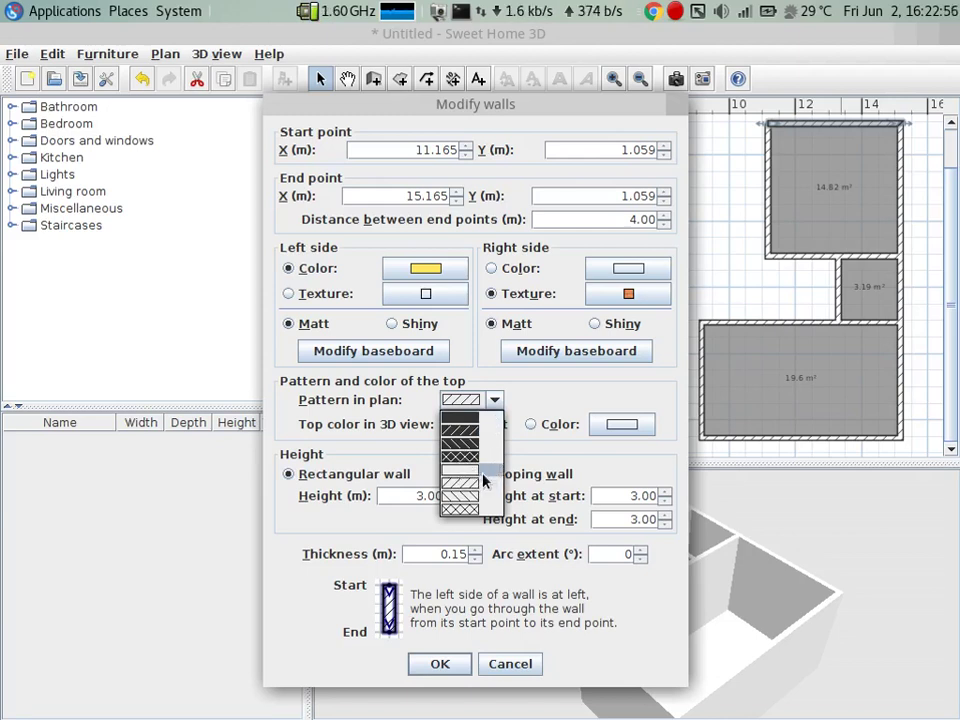
click(555, 376)
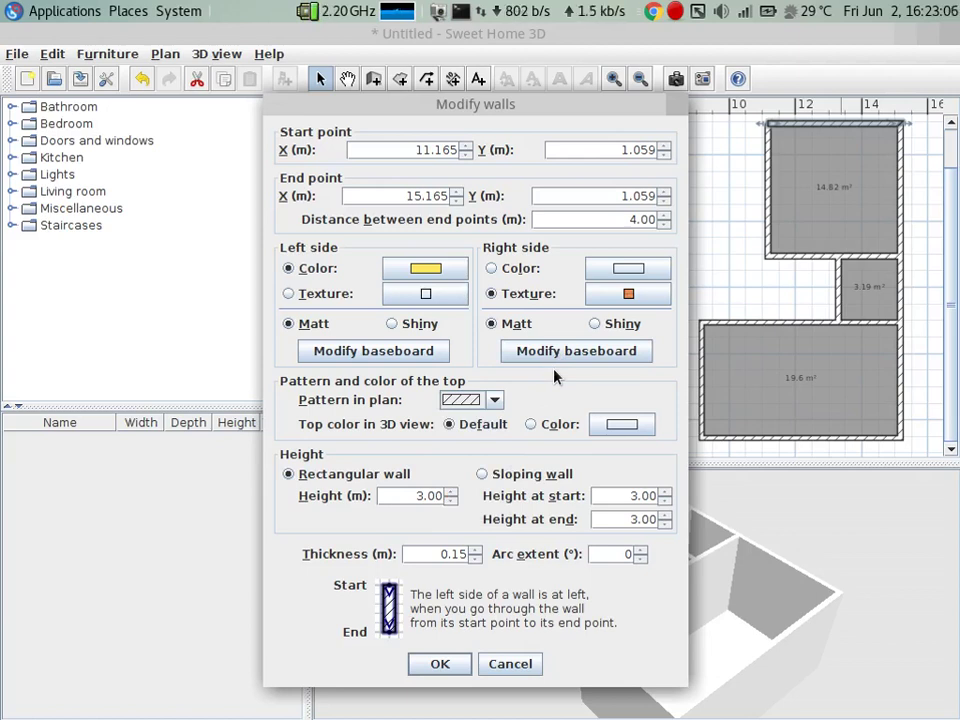
- Search Google Images for 'spiderman' and open the full-size Marvel Spider-Man picture in its own tab
key(Return)
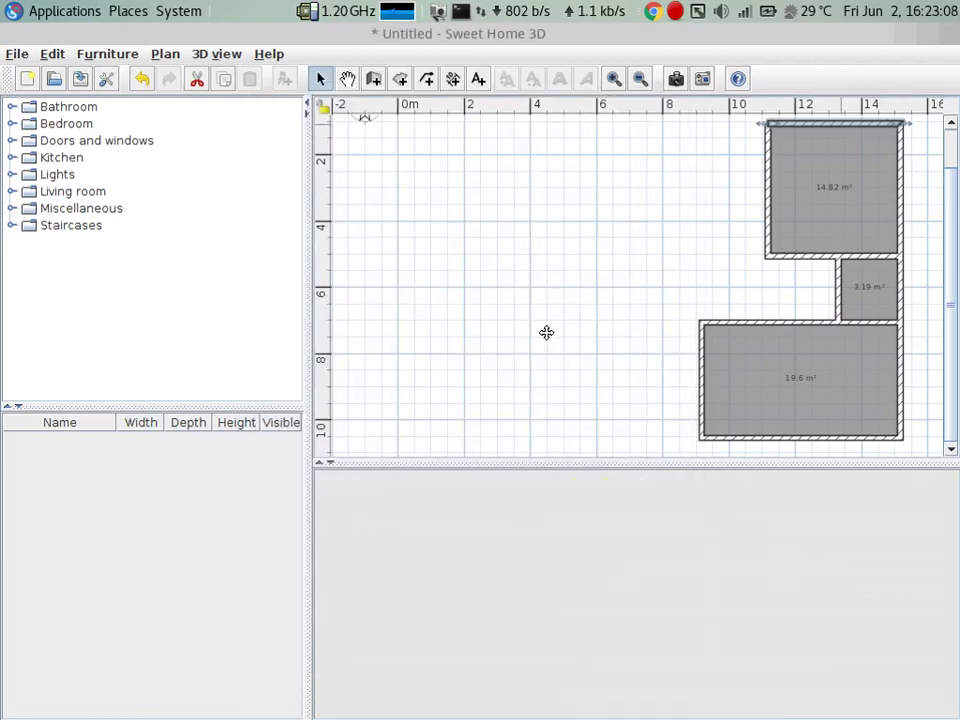
click(660, 712)
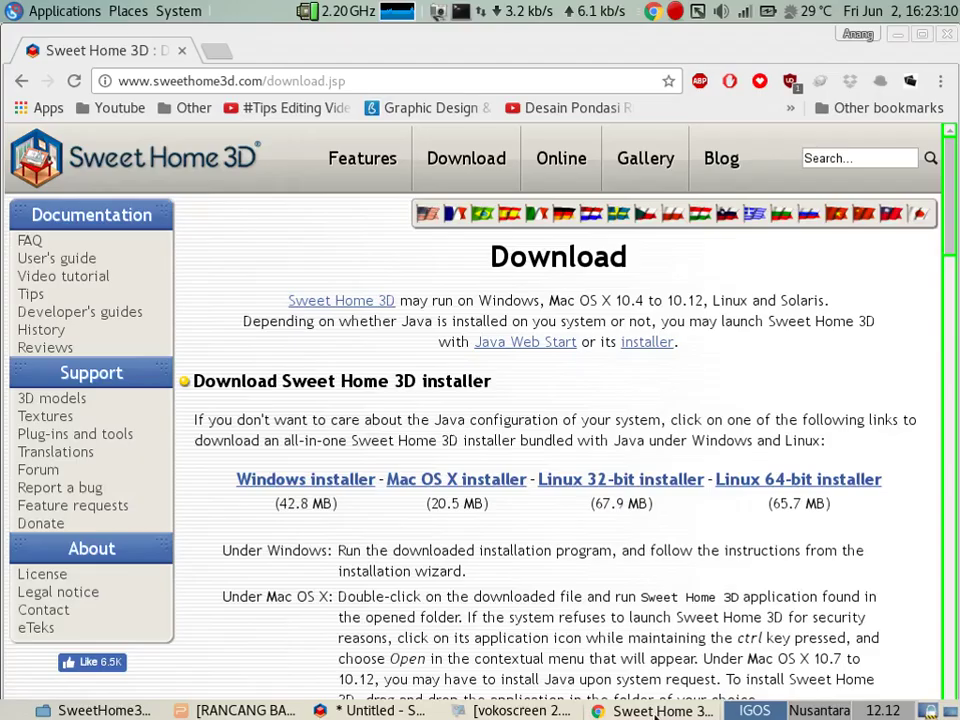
click(214, 50)
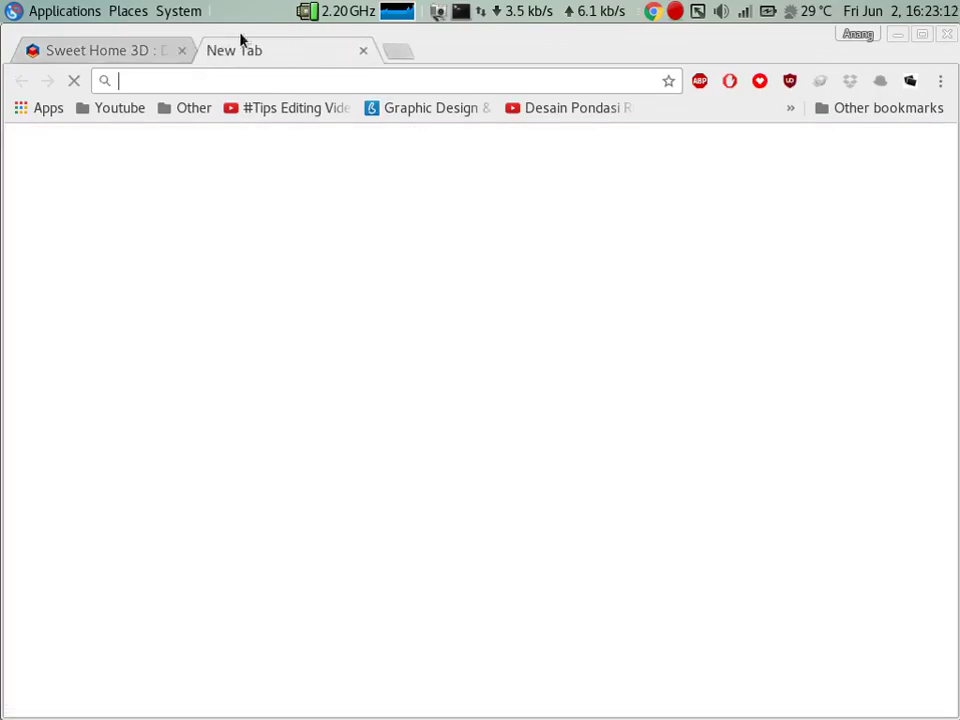
text(spiderm)
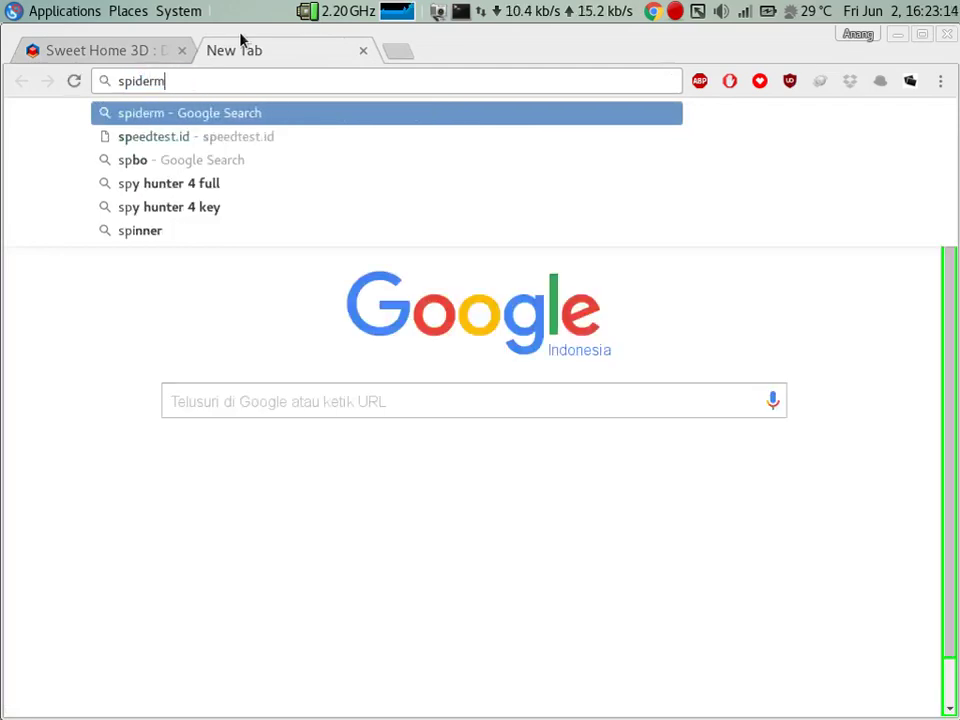
text(an&oq=spiderman&aqs=chrome..69i5)
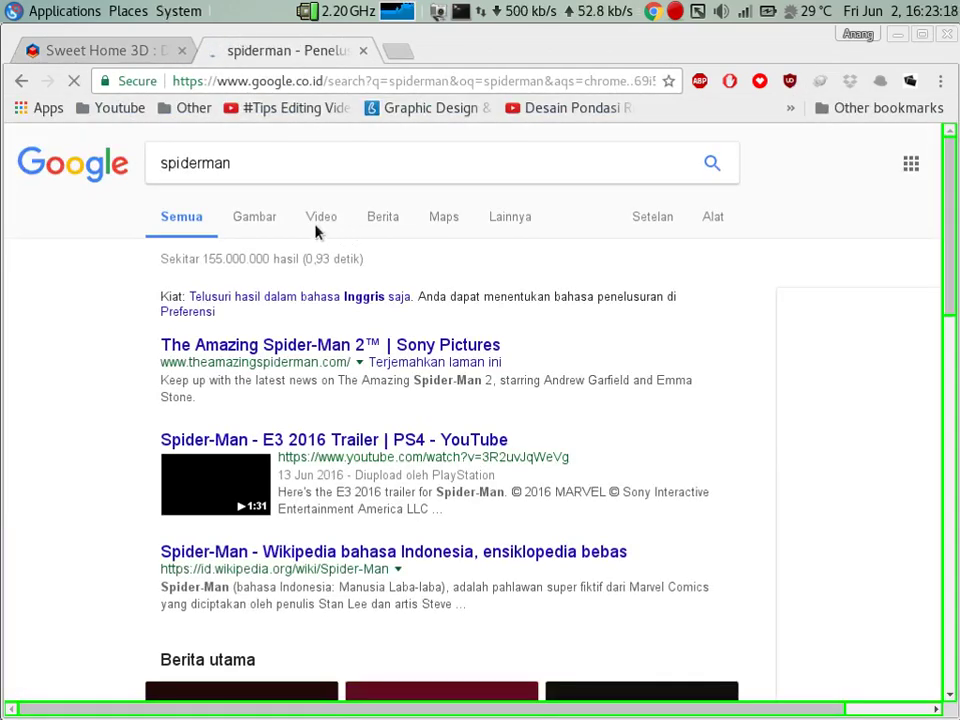
click(259, 228)
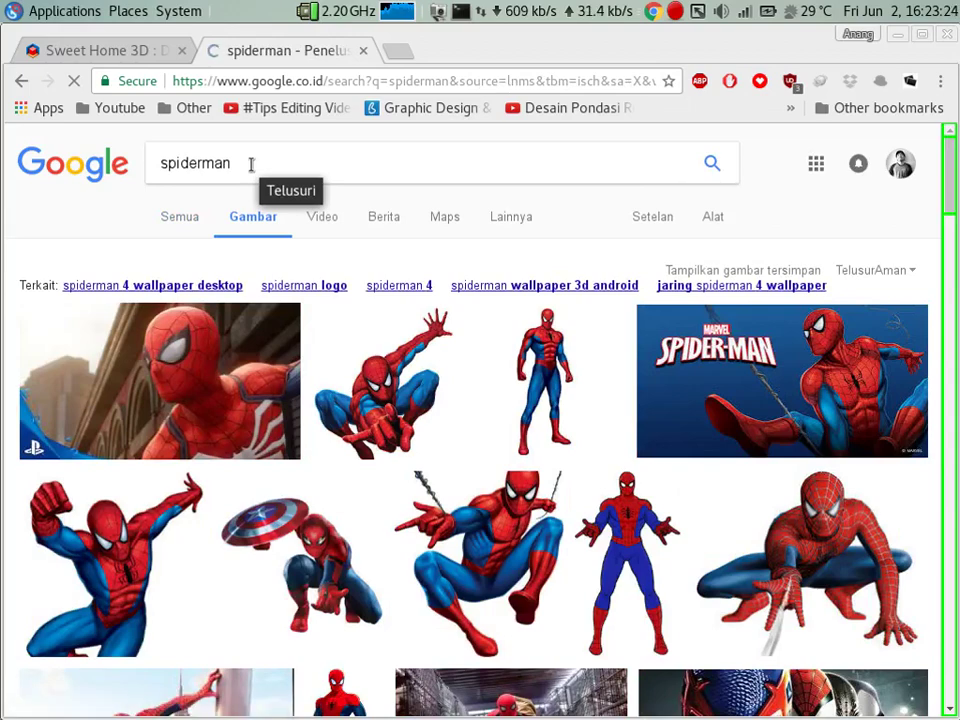
click(768, 370)
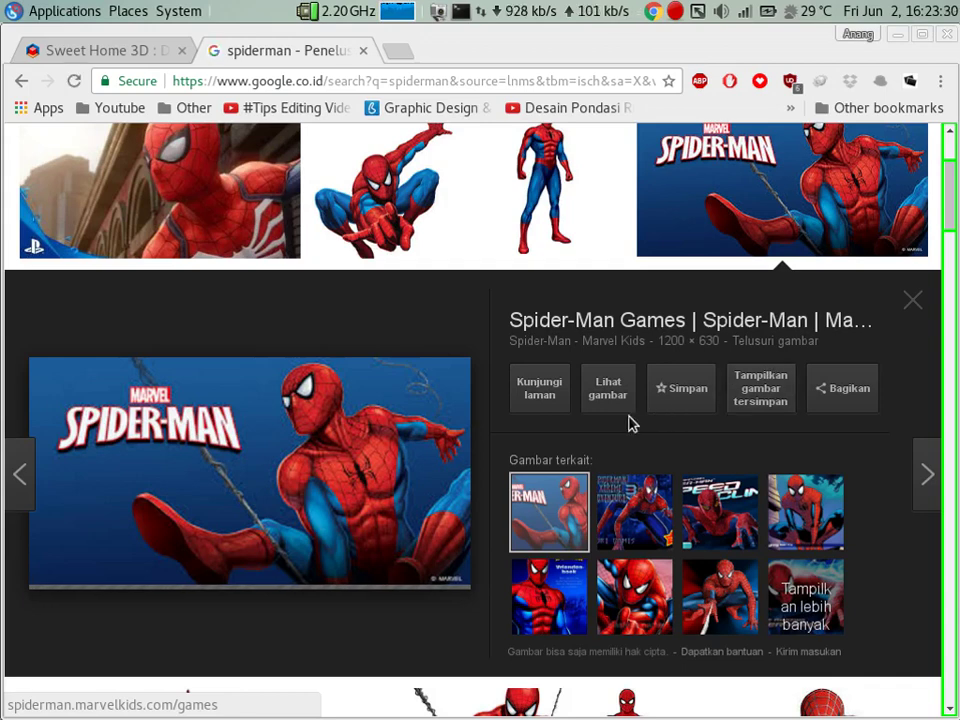
click(609, 388)
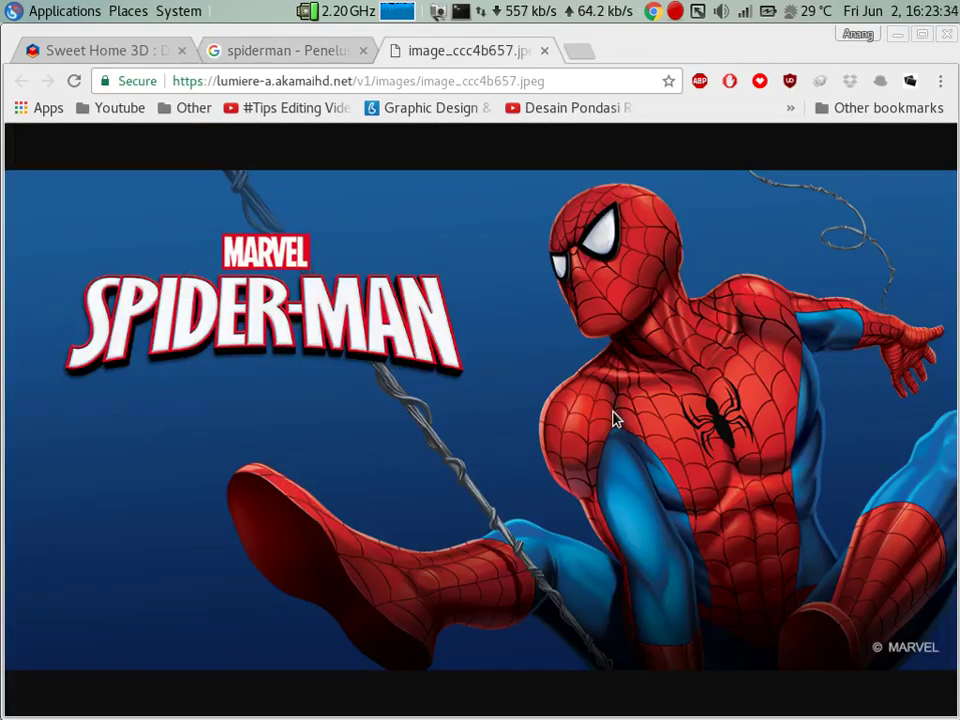
- Save the Spider-Man image as image_ccc4b657.jpeg in Pictures and return to Sweet Home 3D
key(ctrl+s)
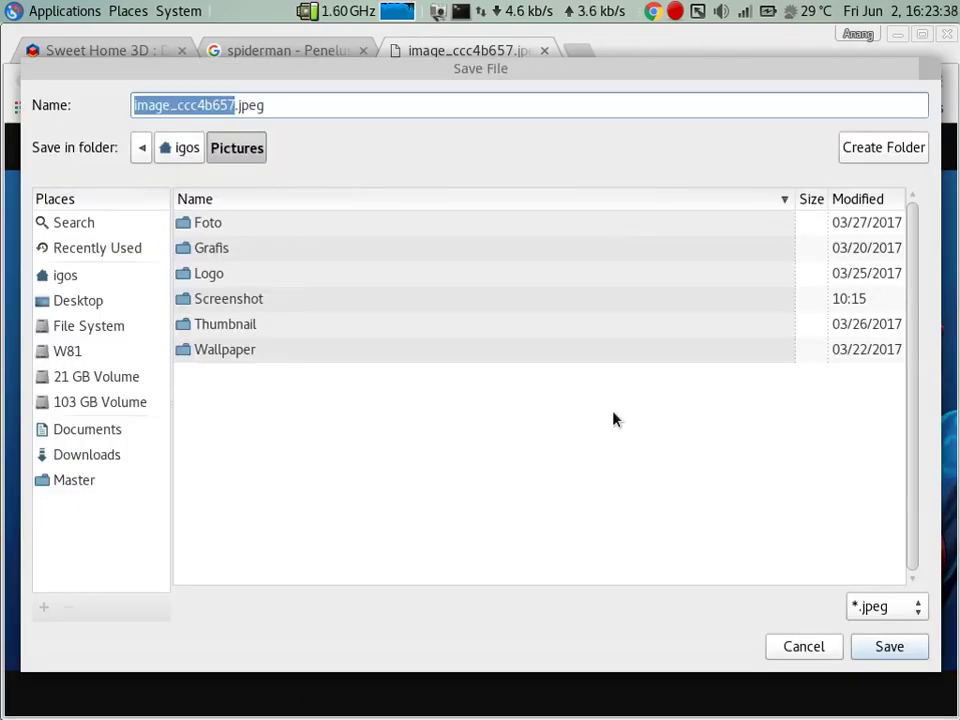
click(903, 646)
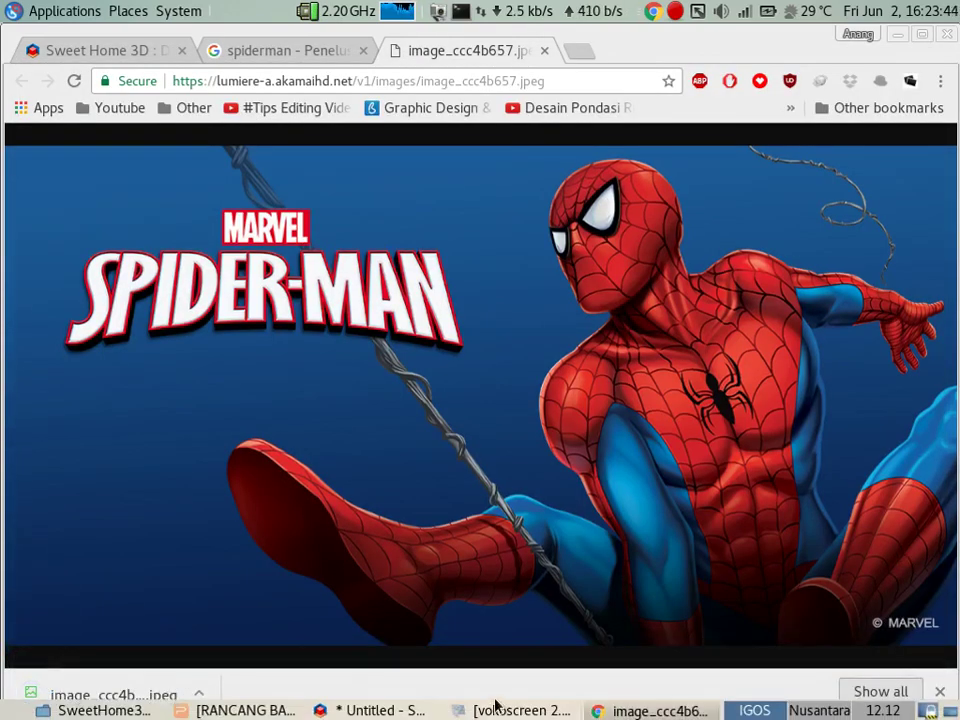
click(378, 710)
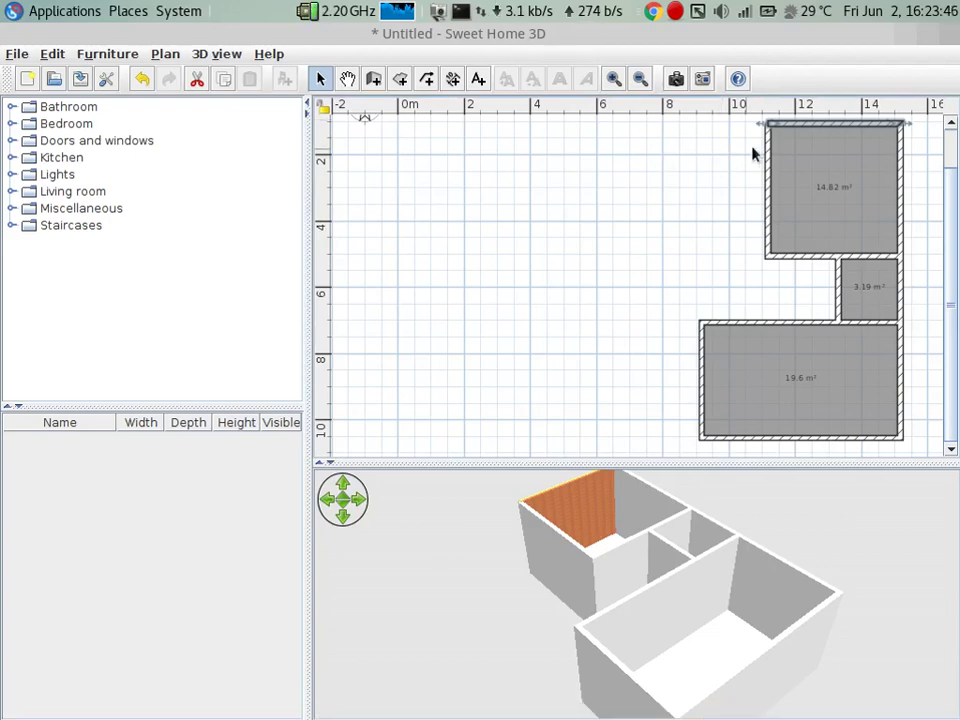
- Open the top wall's right-side texture choices; a first import attempt is cancelled
double_click(811, 123)
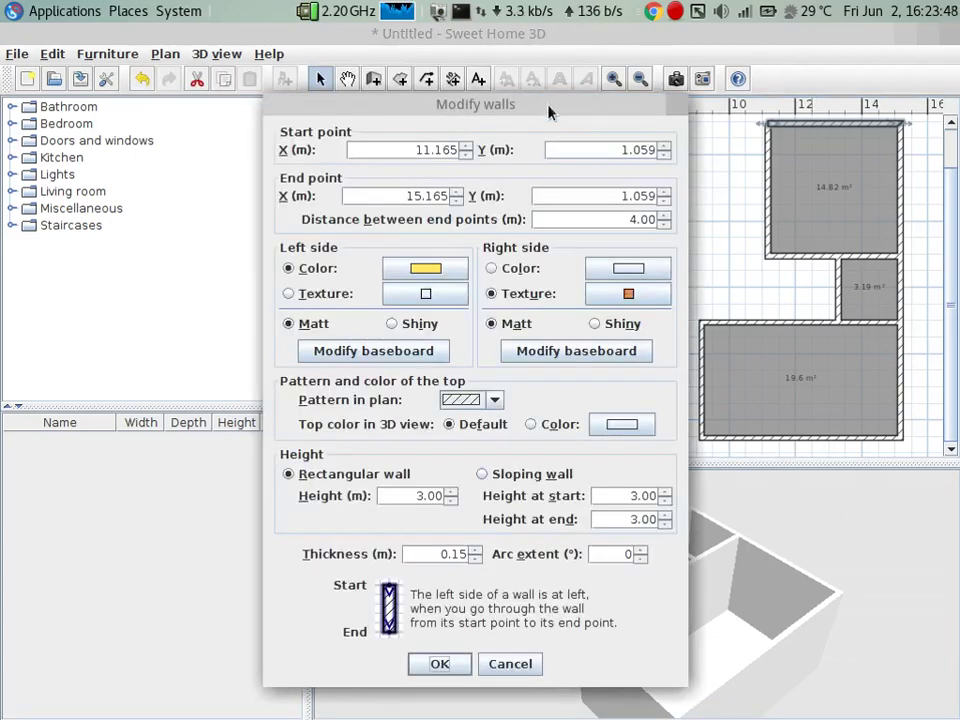
drag(545, 103, 282, 103)
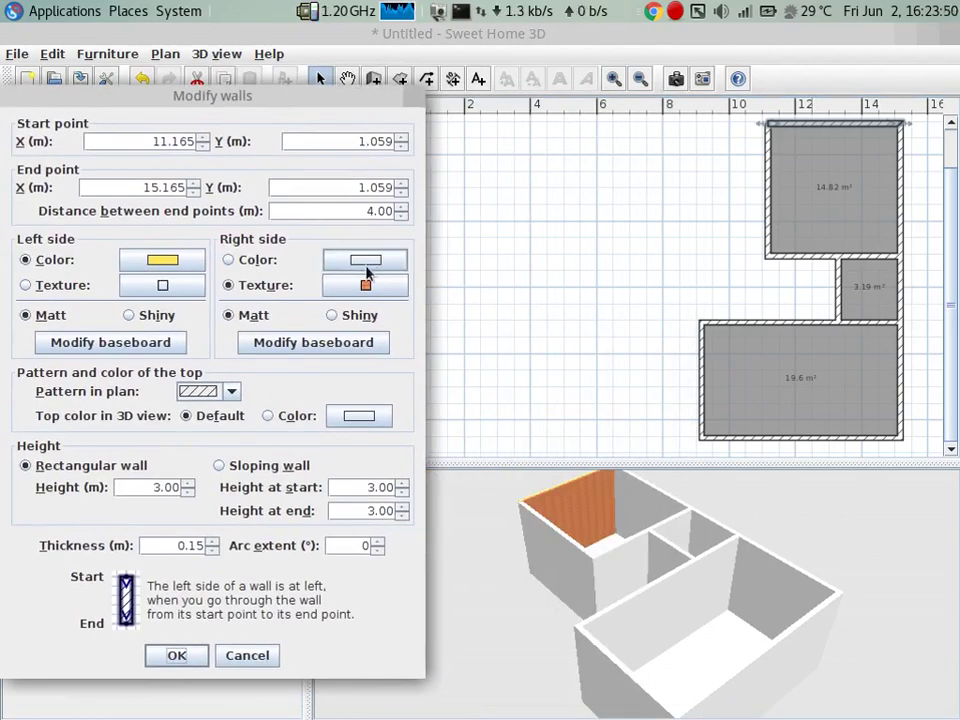
click(336, 290)
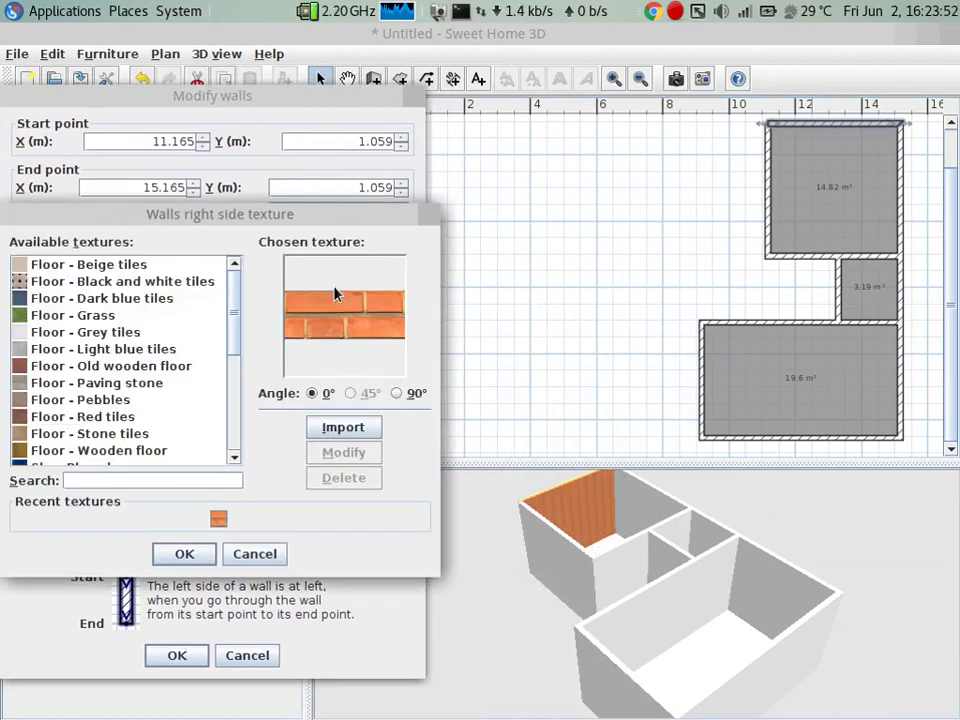
click(365, 432)
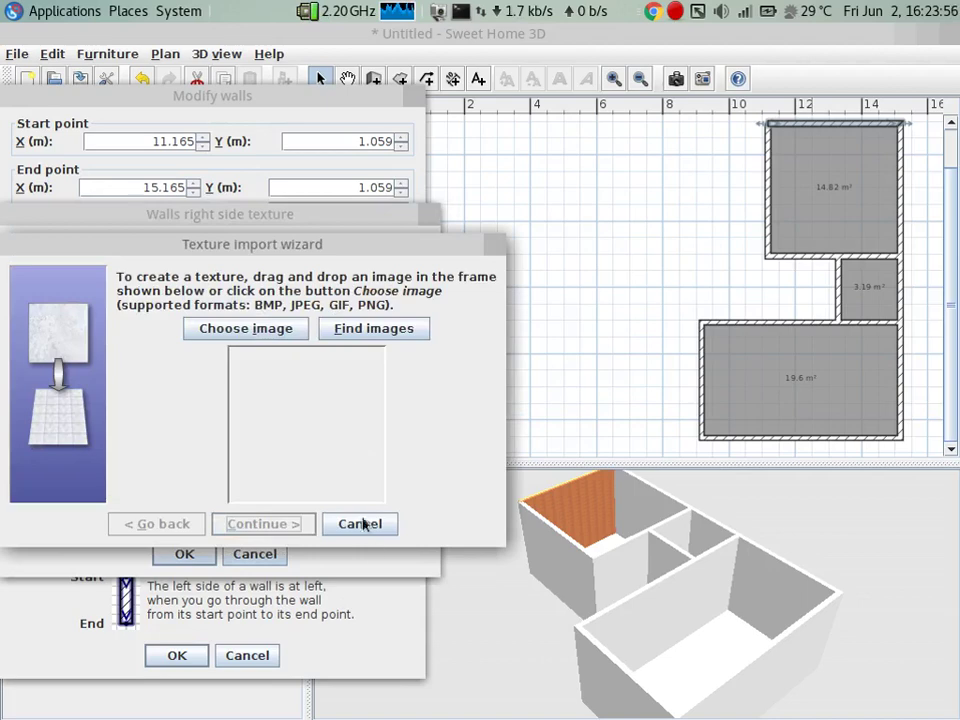
click(365, 527)
click(185, 553)
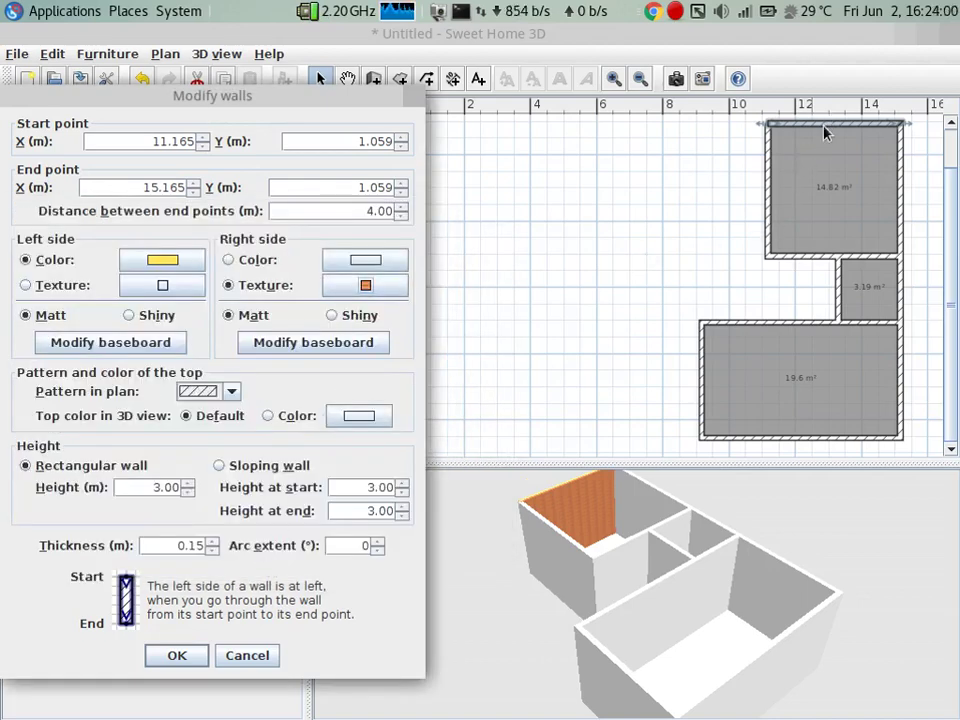
- Start a new texture import and browse to the Pictures folder for the image
click(374, 292)
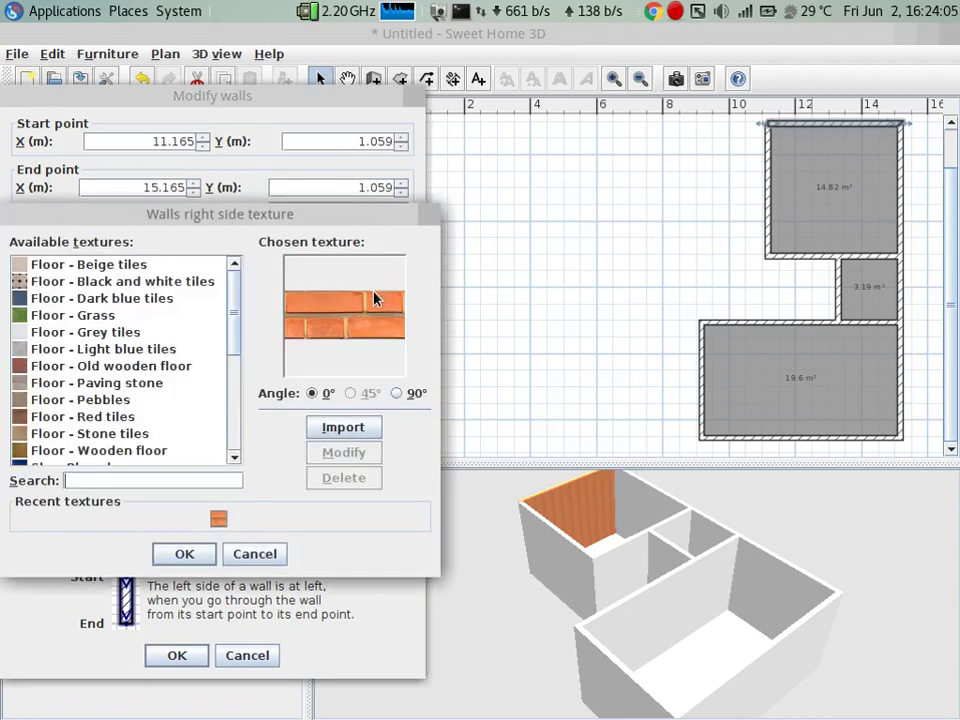
click(357, 433)
click(285, 330)
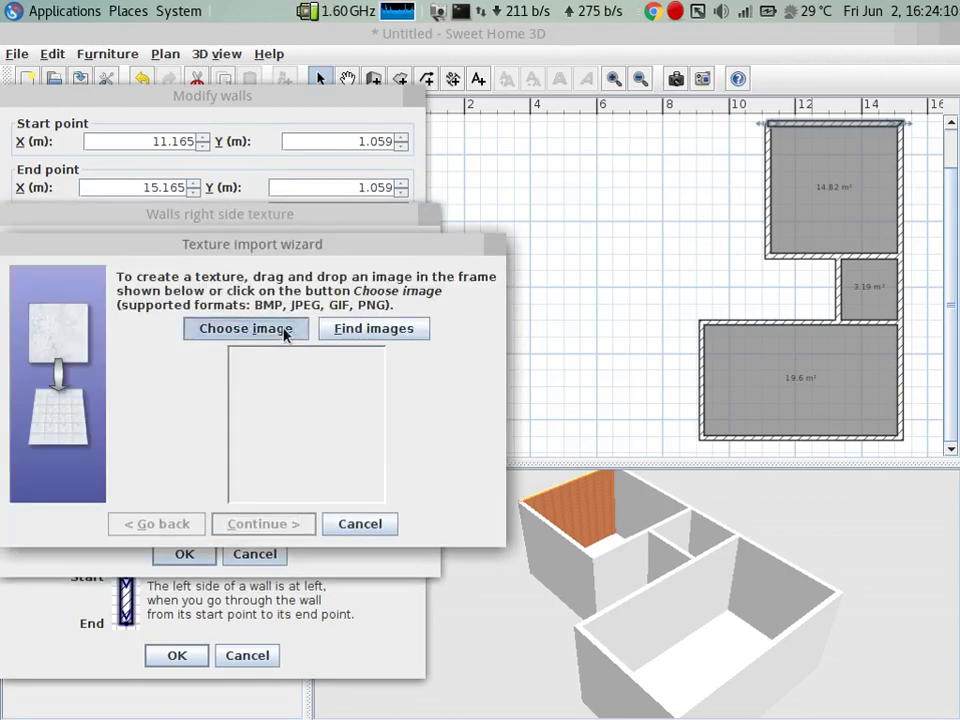
click(417, 265)
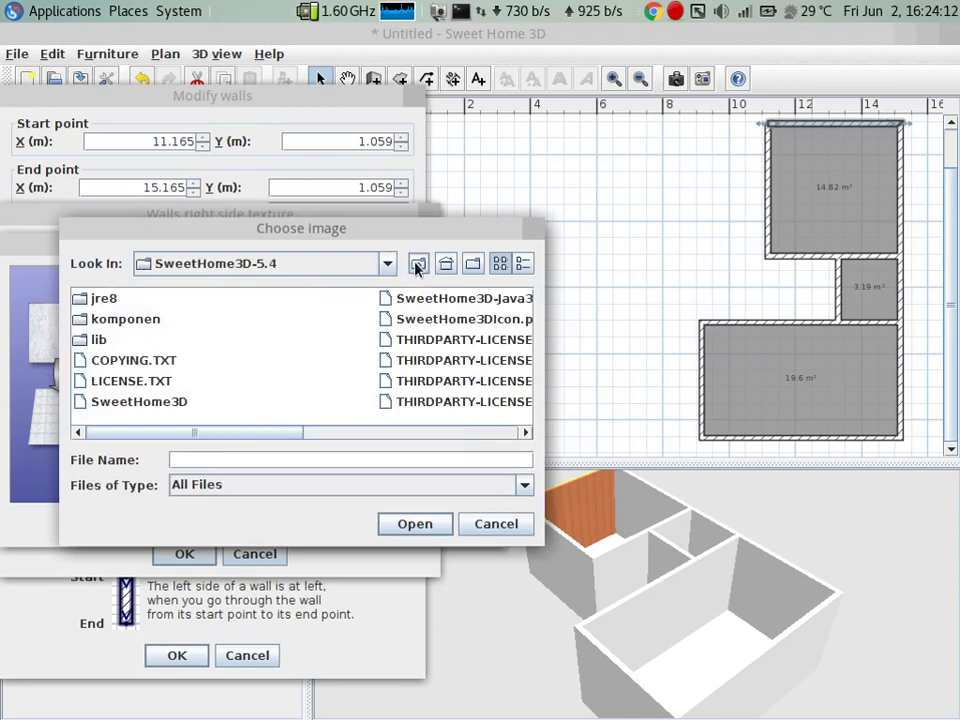
click(417, 265)
click(417, 265)
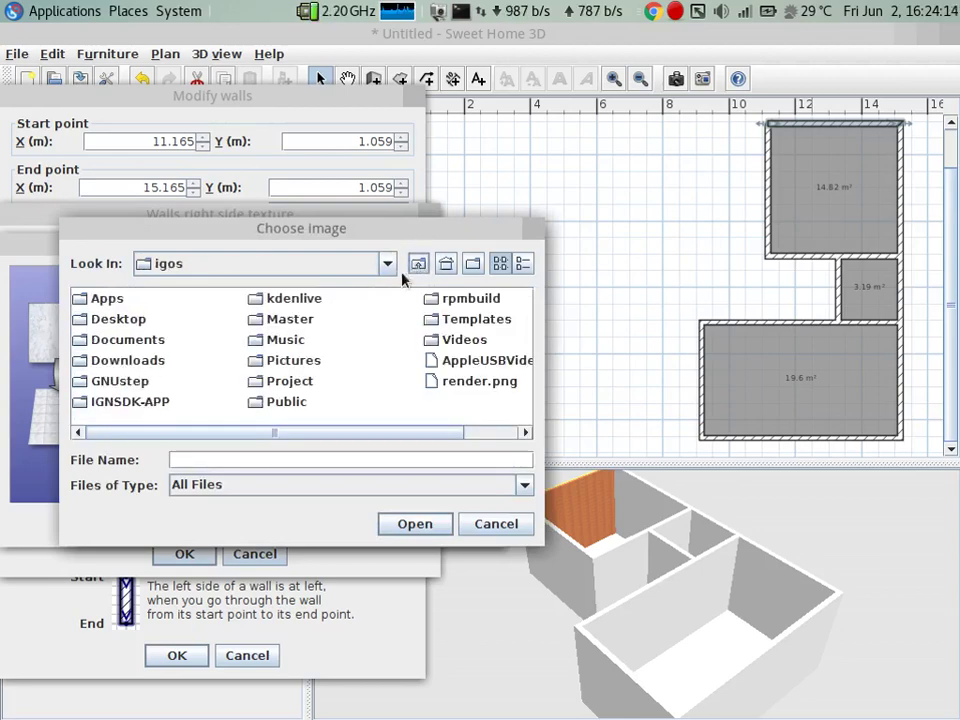
double_click(296, 365)
drag(262, 432, 307, 432)
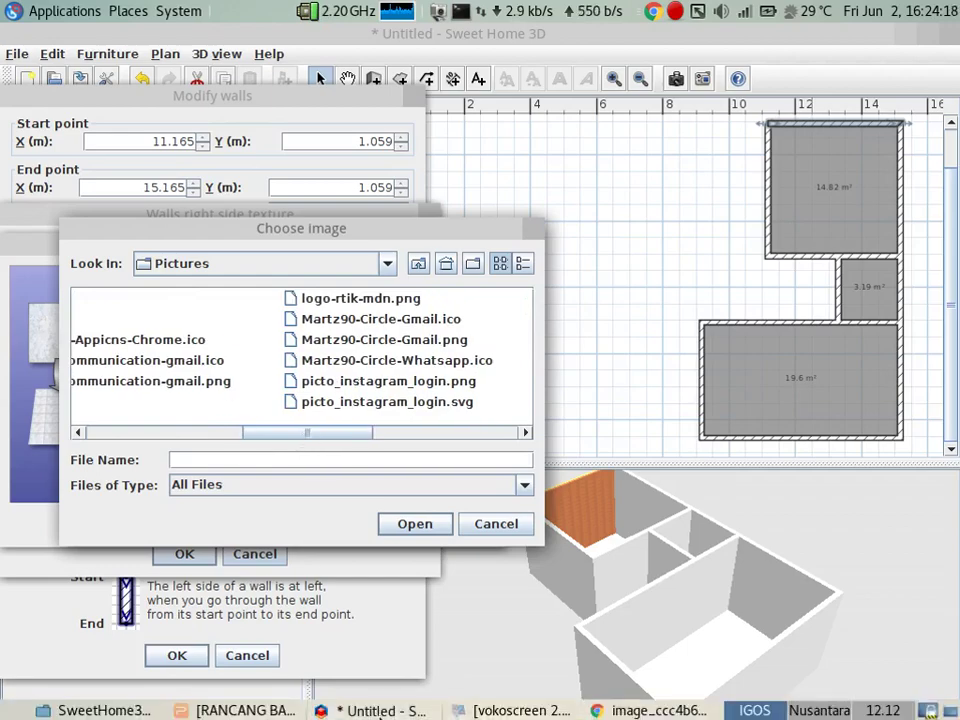
- Load image_ccc4b657.jpeg into the import wizard and continue to the name and size step
click(675, 712)
click(675, 712)
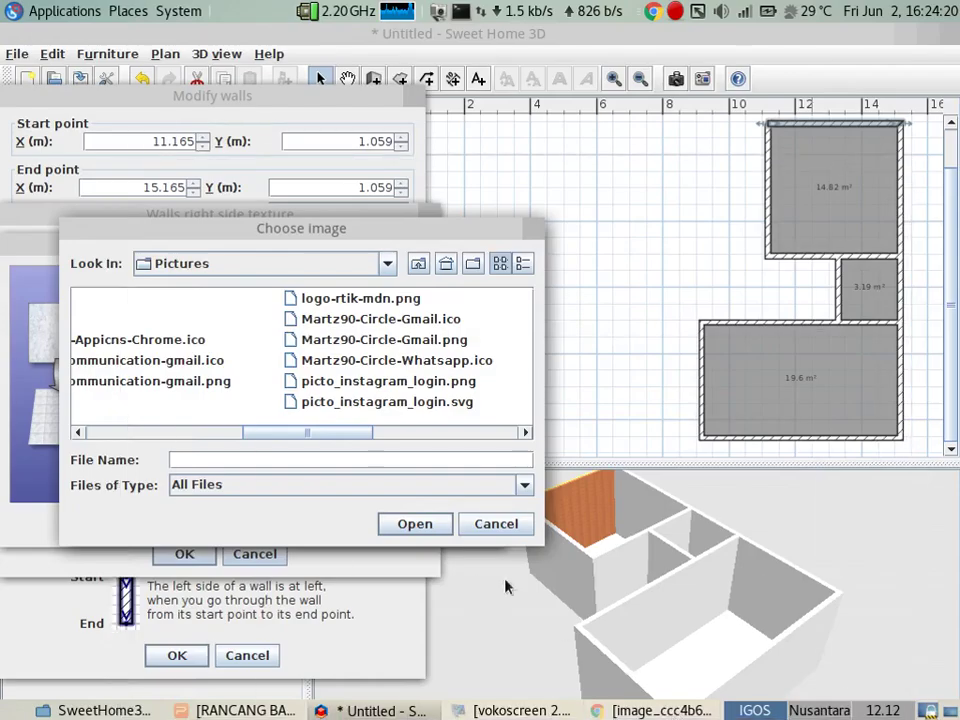
drag(311, 434, 248, 440)
double_click(255, 401)
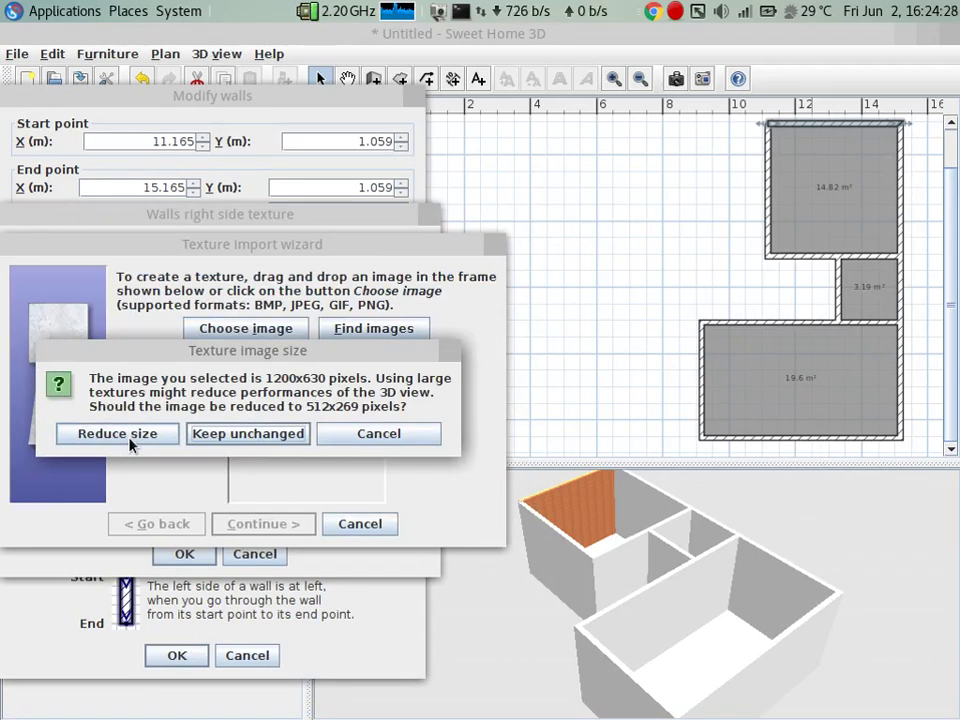
click(203, 437)
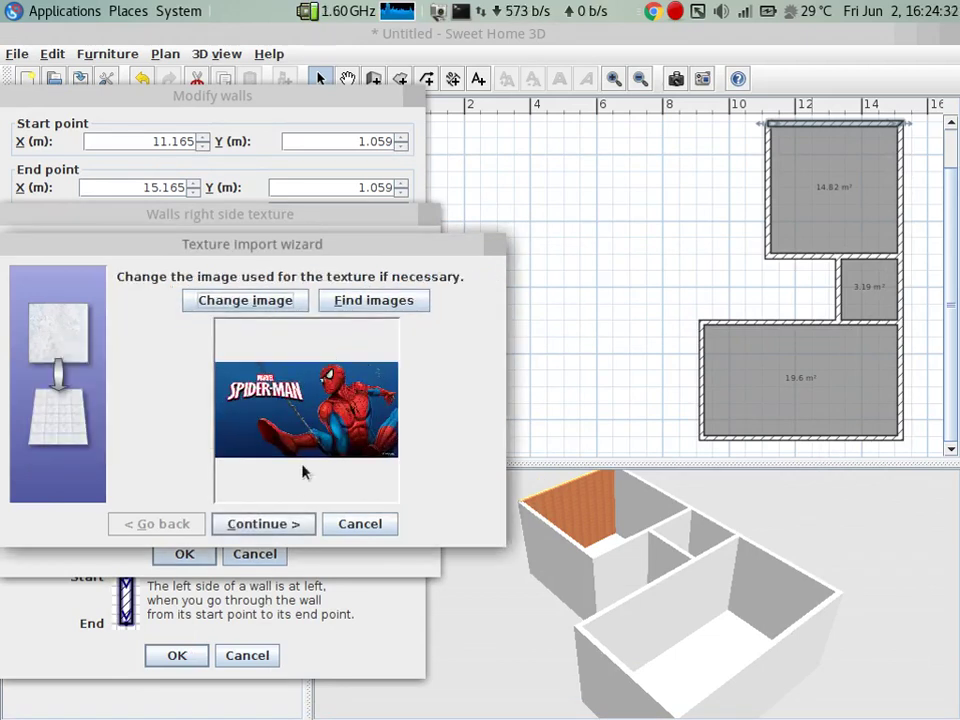
click(290, 530)
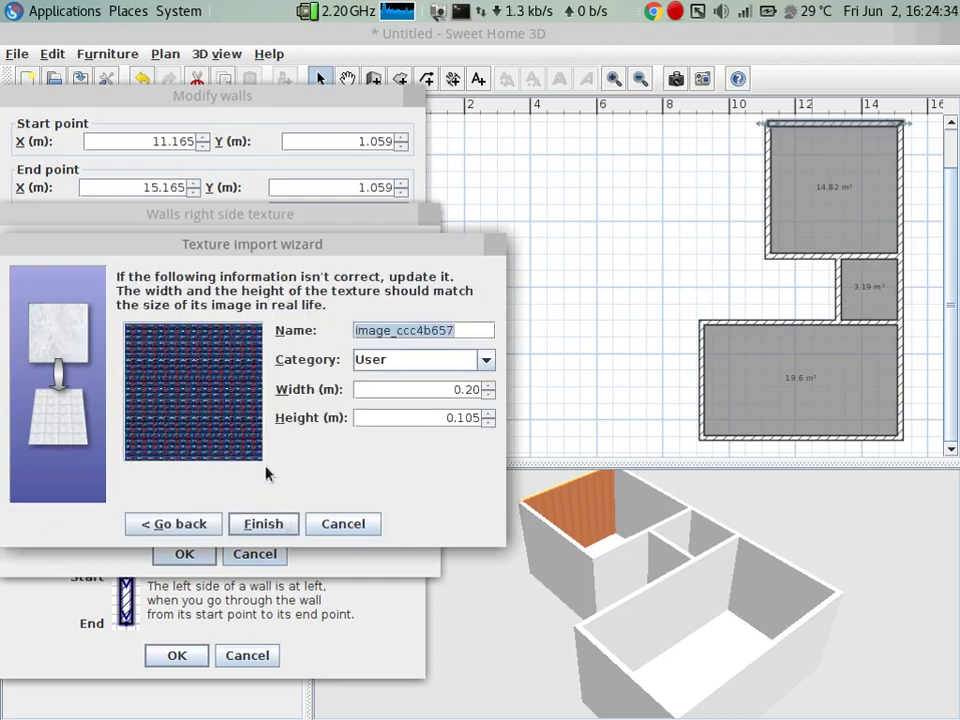
- Size the imported texture with width 4 and height 3 m; width recalculates to 5.714
click(483, 393)
text(0.52)
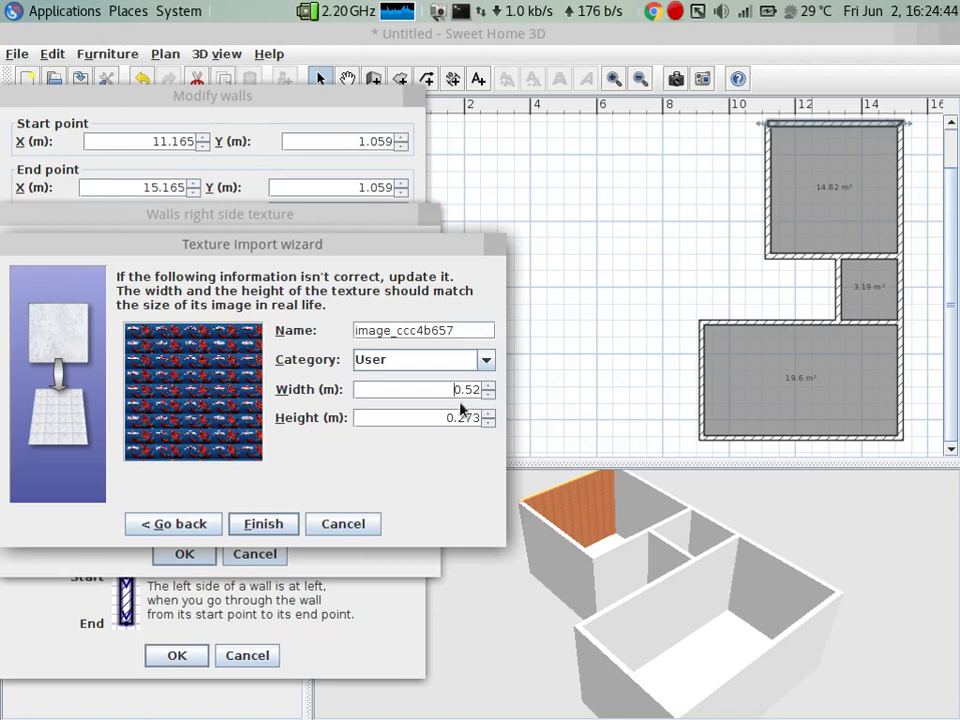
double_click(486, 391)
text(4)
click(456, 418)
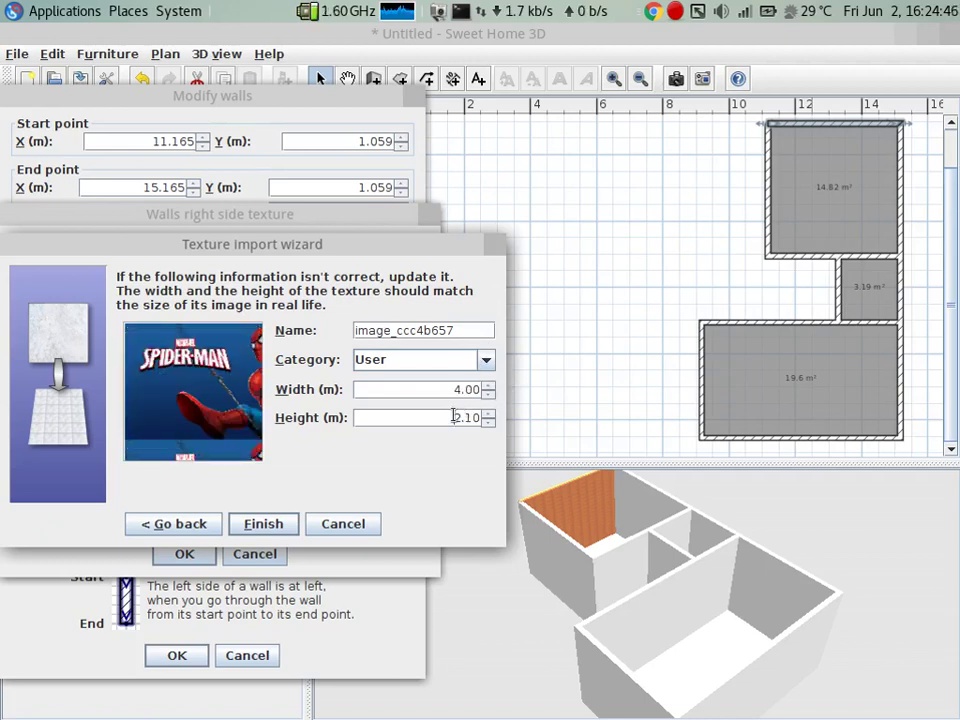
double_click(490, 418)
text(3)
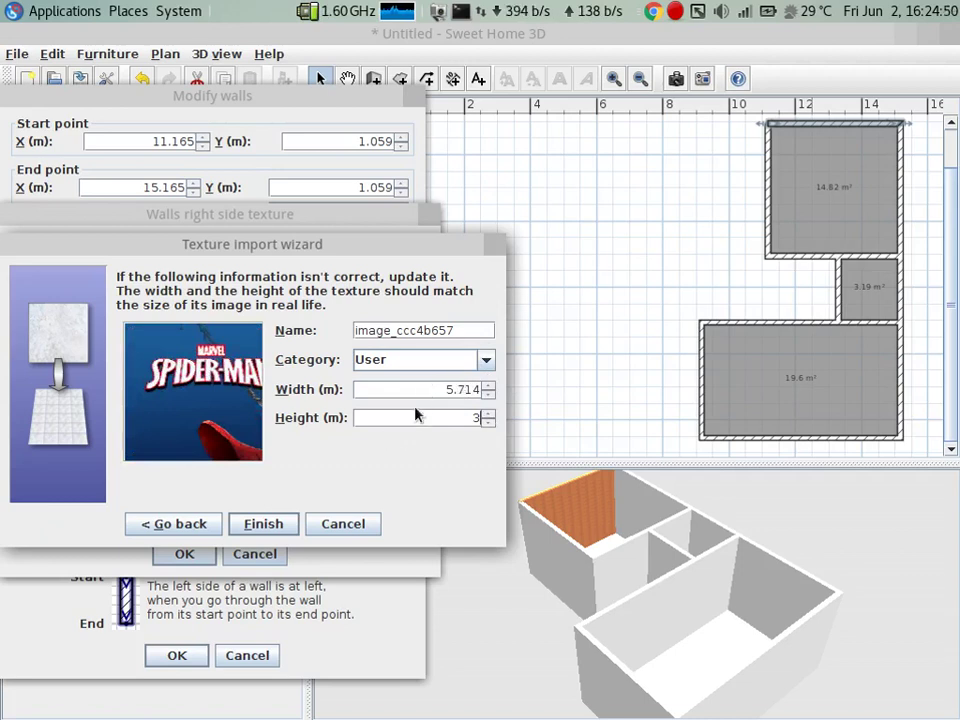
double_click(449, 393)
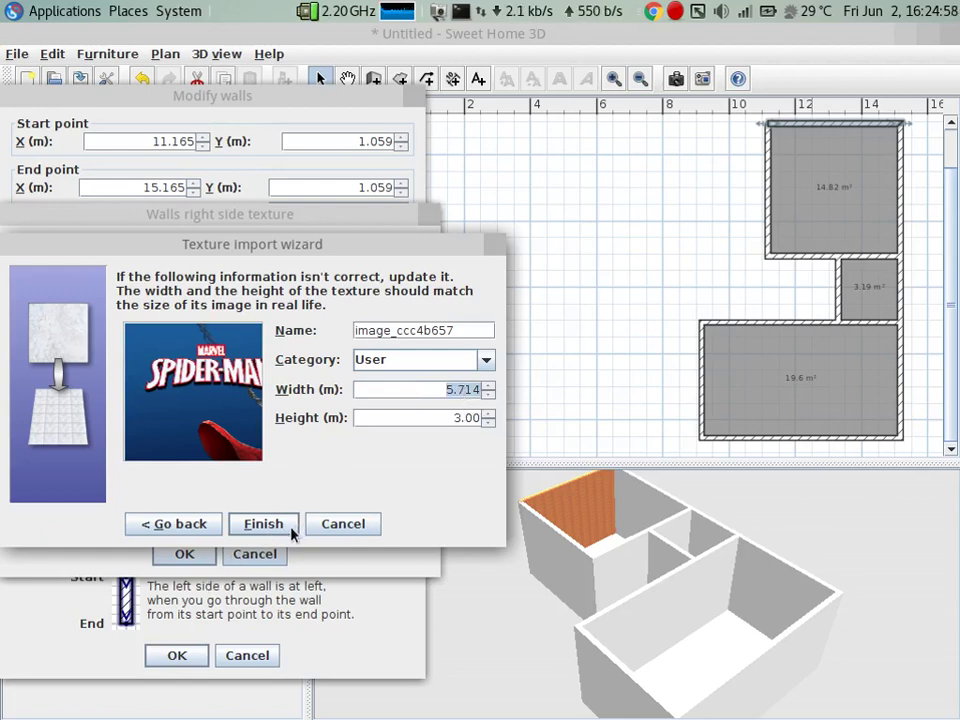
- Finish the import and apply the Spider-Man texture to the top wall's right side
click(264, 533)
click(189, 554)
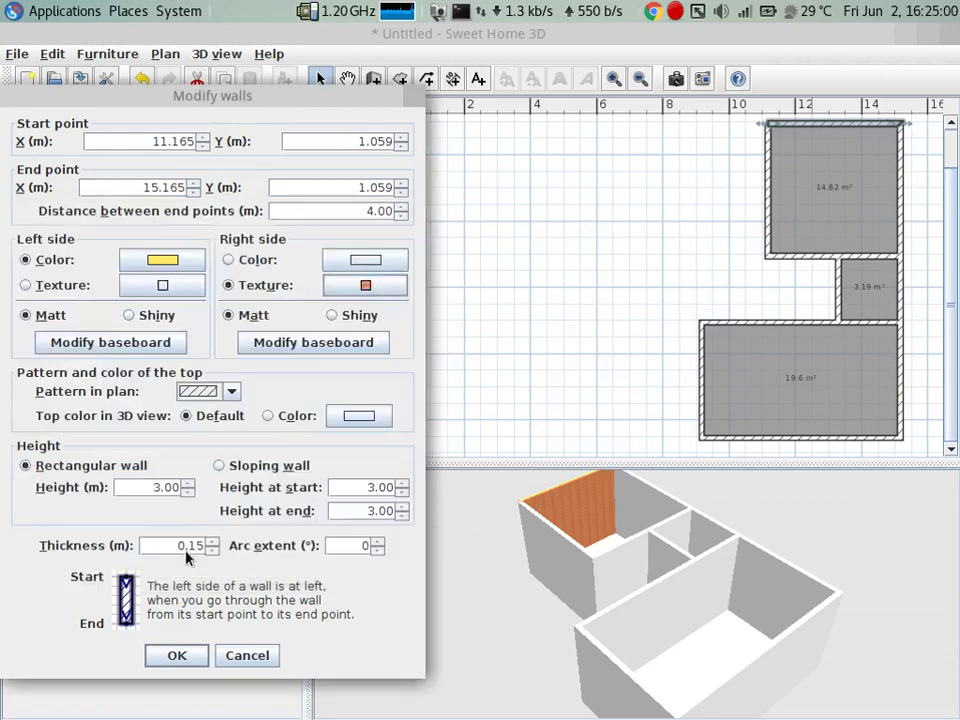
click(172, 660)
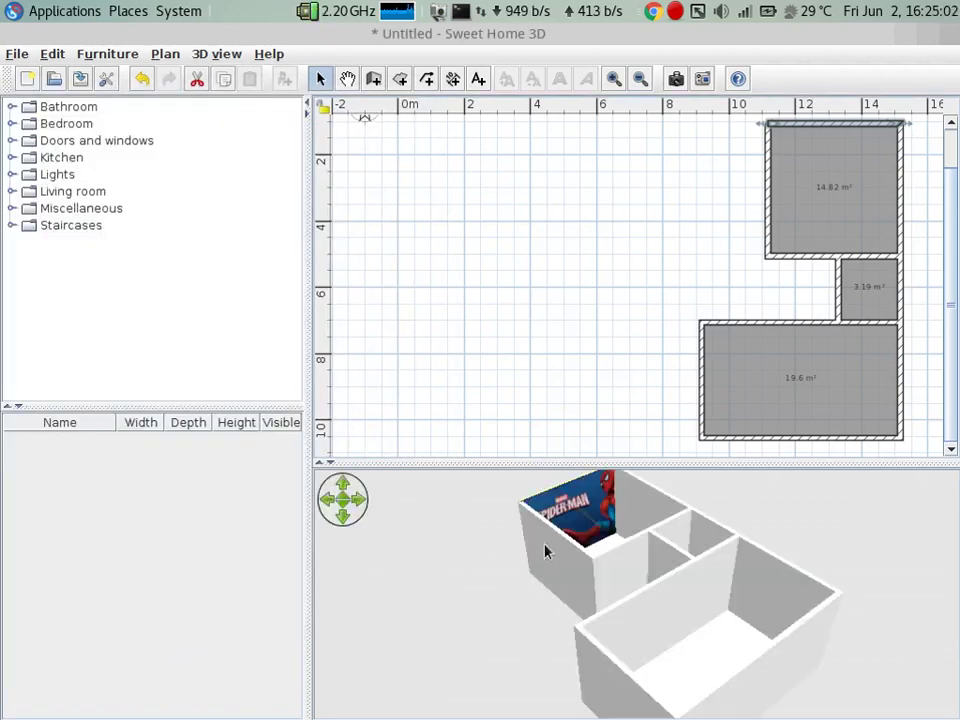
drag(547, 551, 590, 532)
right_click(590, 532)
click(510, 538)
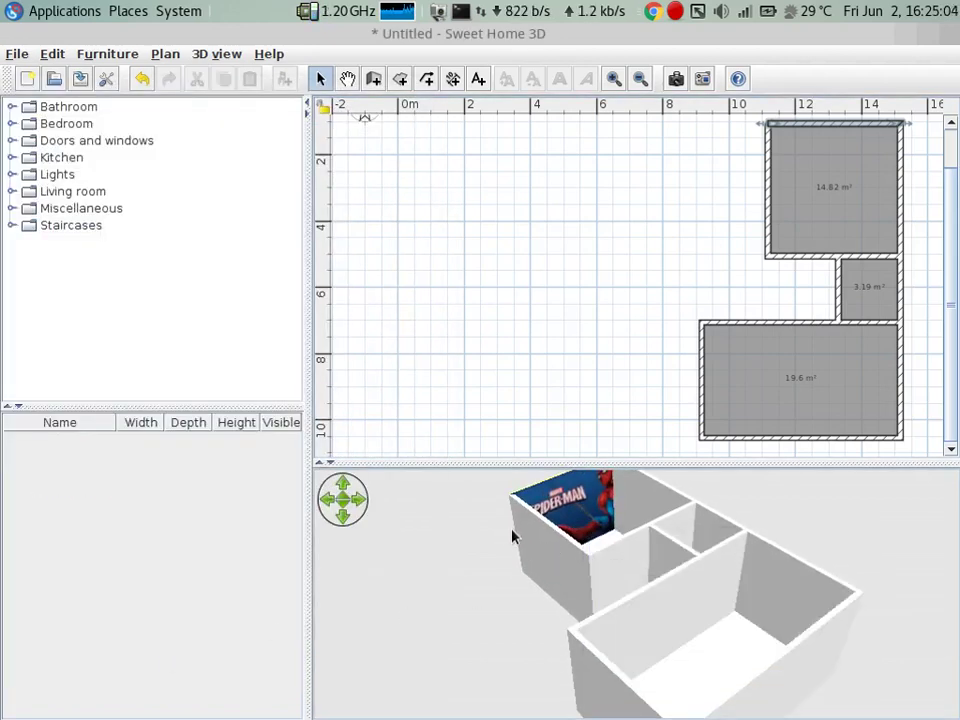
mouse_move(490, 569)
mouse_down()
mouse_move(538, 534)
mouse_move(491, 611)
mouse_move(514, 594)
mouse_move(524, 603)
mouse_up()
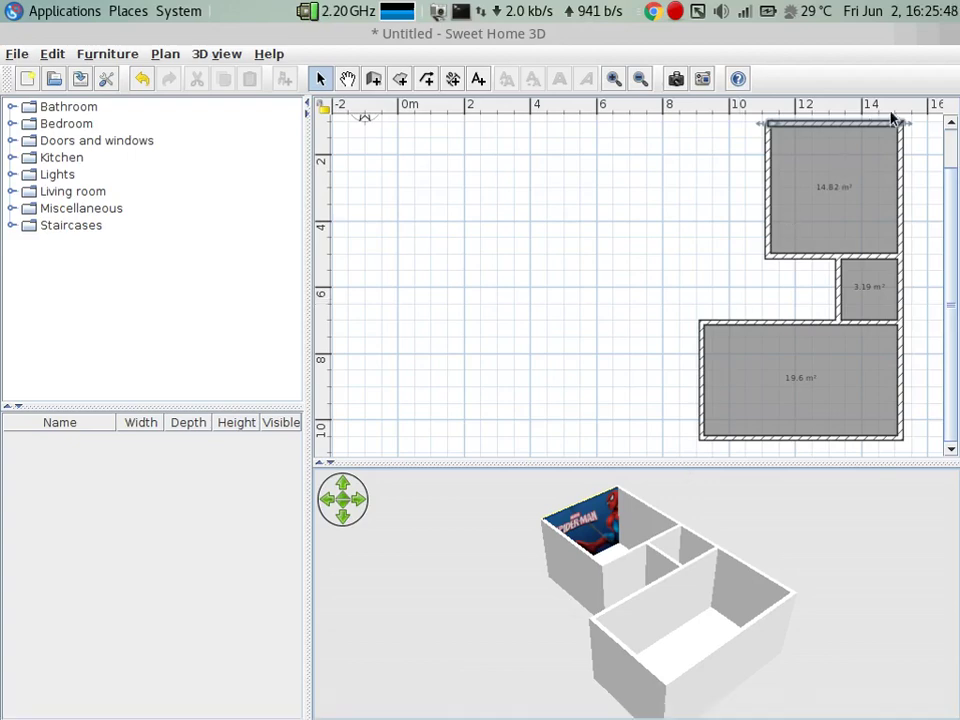
- Give the upper room's right wall the User texture image_ccc4b657 on its right side
click(900, 162)
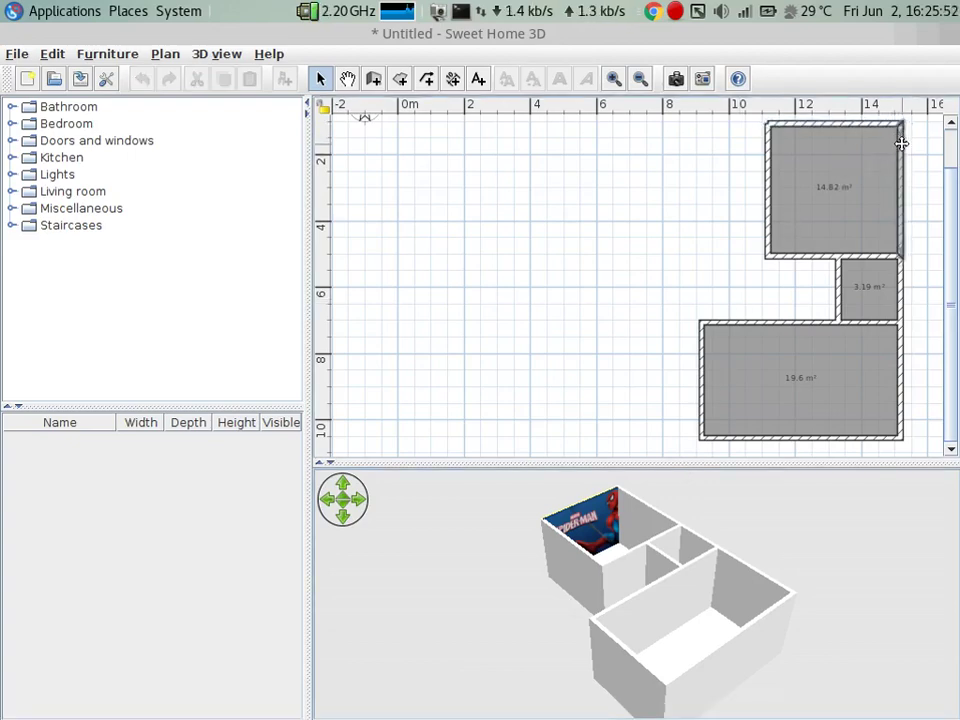
double_click(901, 144)
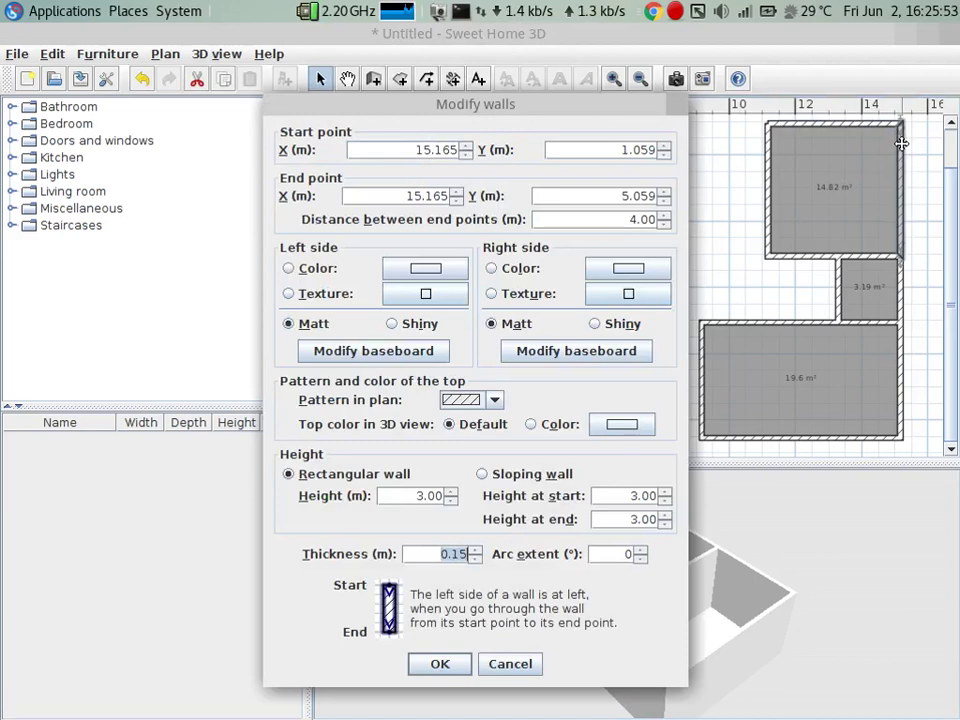
click(585, 300)
scroll(431, 360, down, 5)
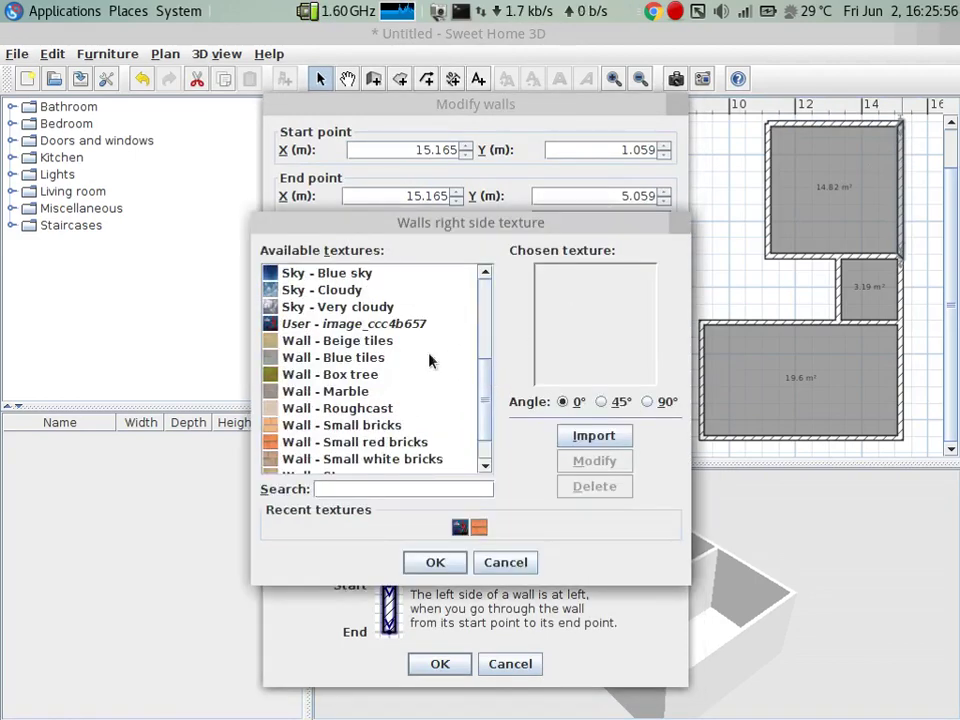
click(411, 323)
click(440, 562)
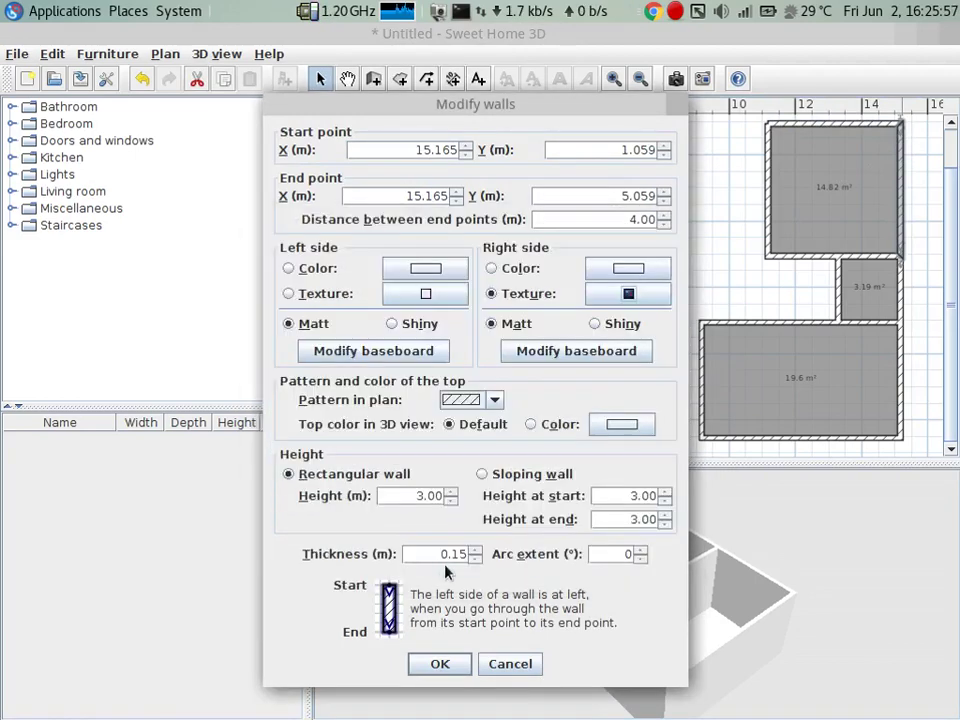
click(448, 665)
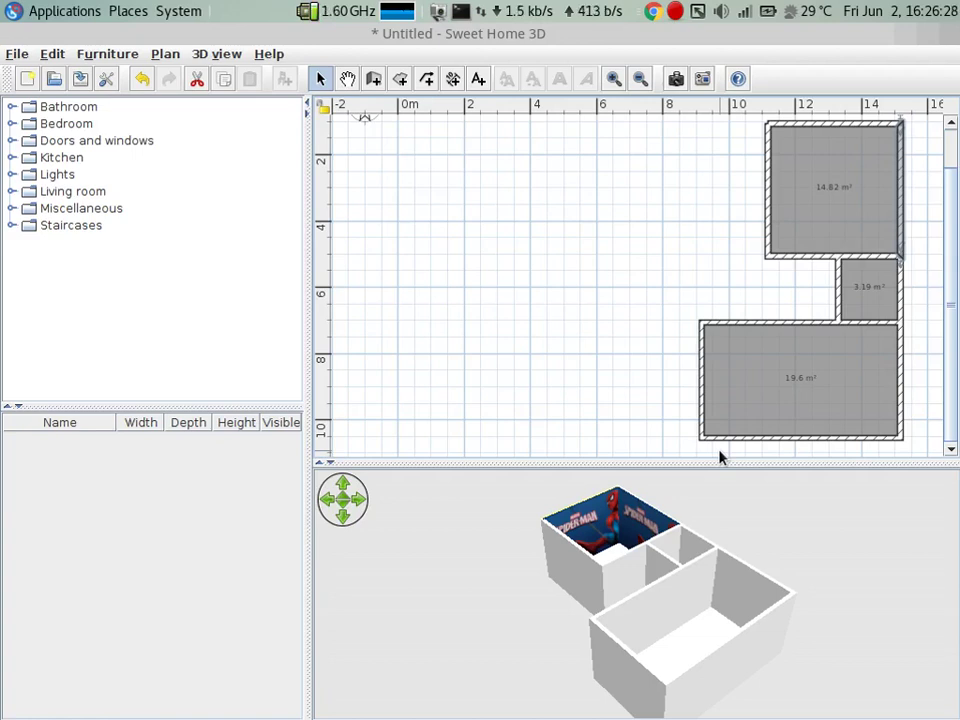
double_click(903, 179)
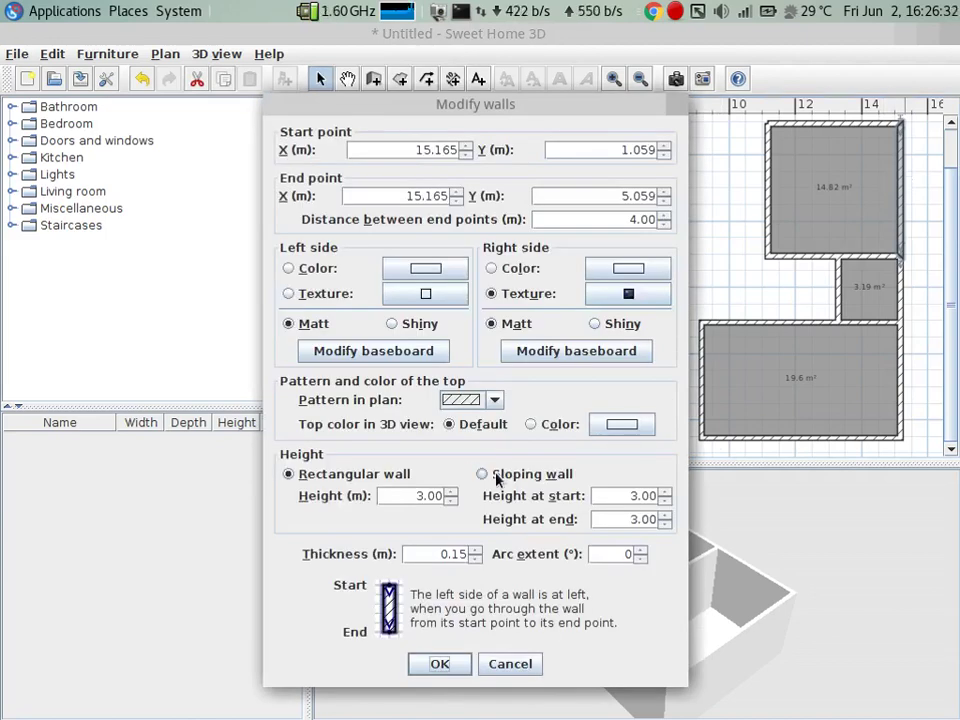
double_click(430, 497)
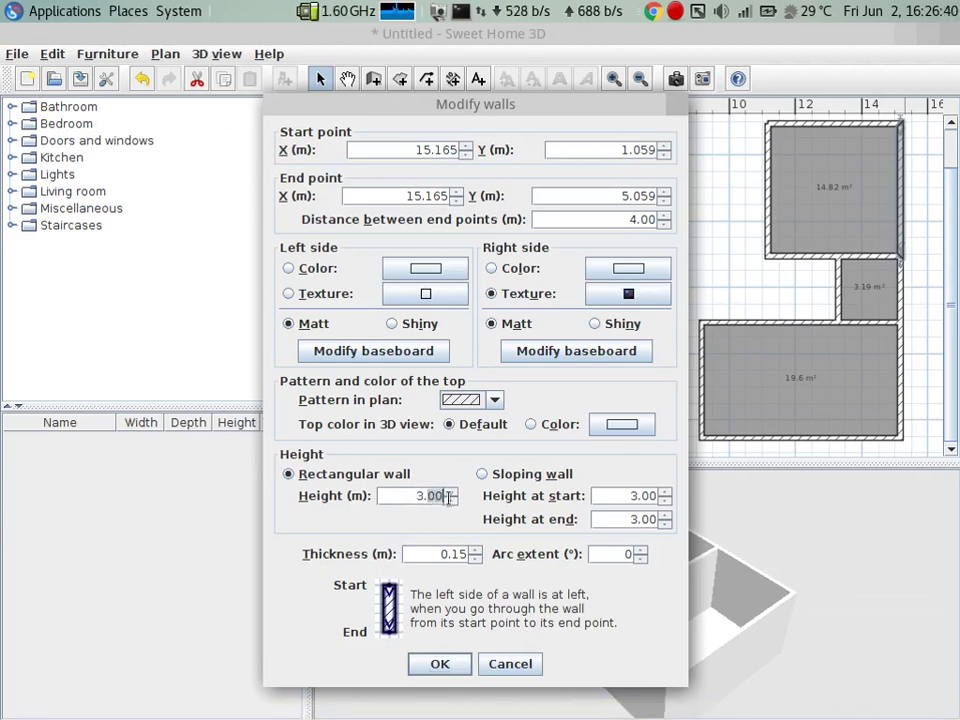
text(3.5)
click(432, 664)
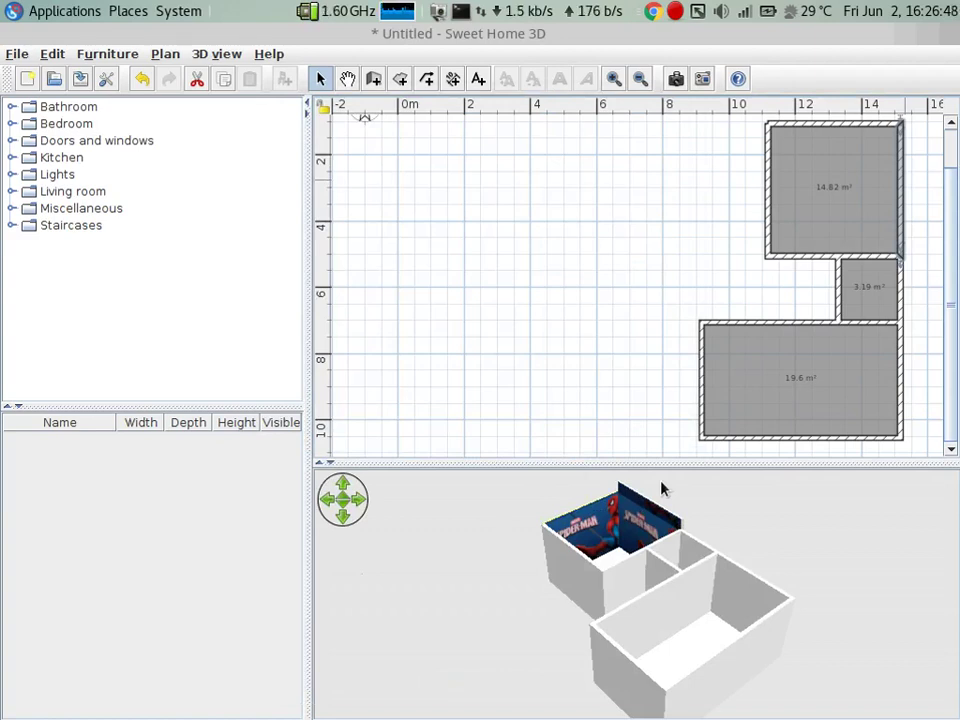
key(ctrl+z)
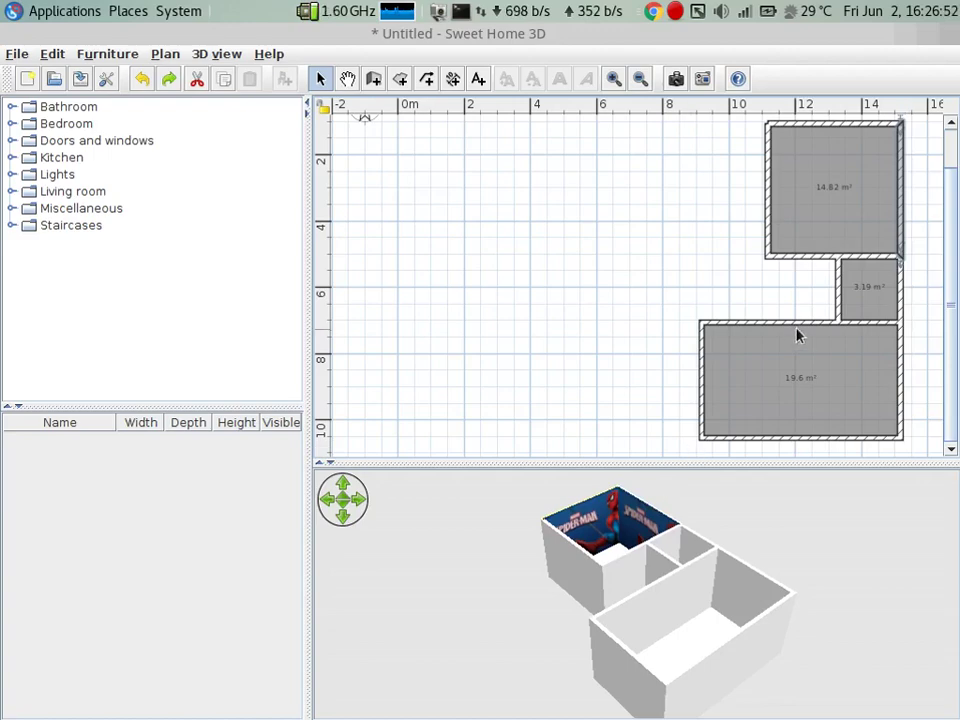
double_click(897, 224)
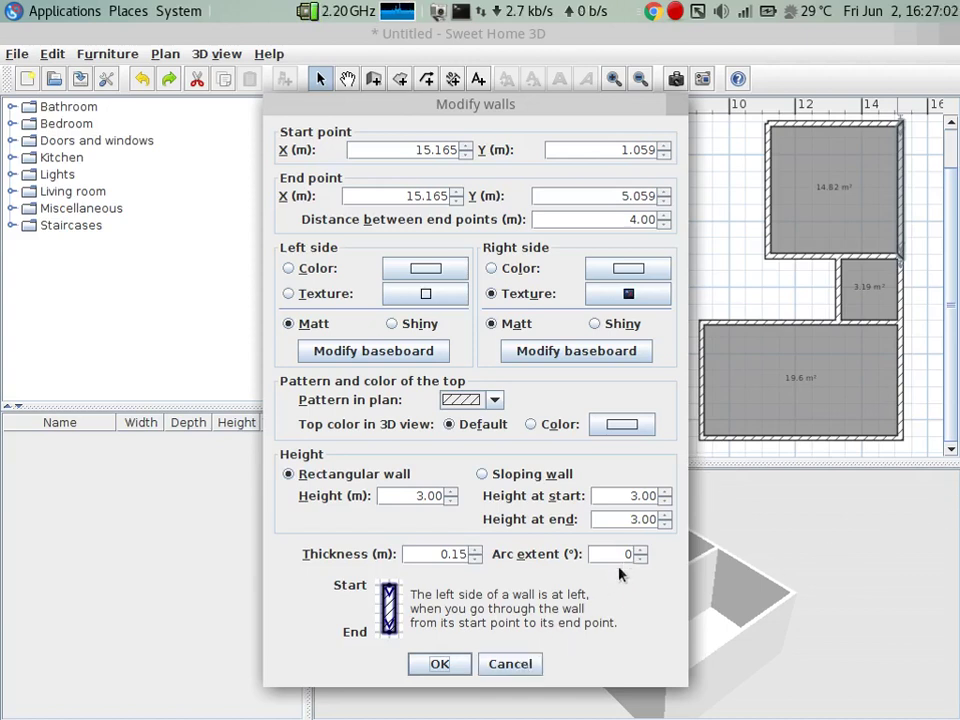
click(525, 664)
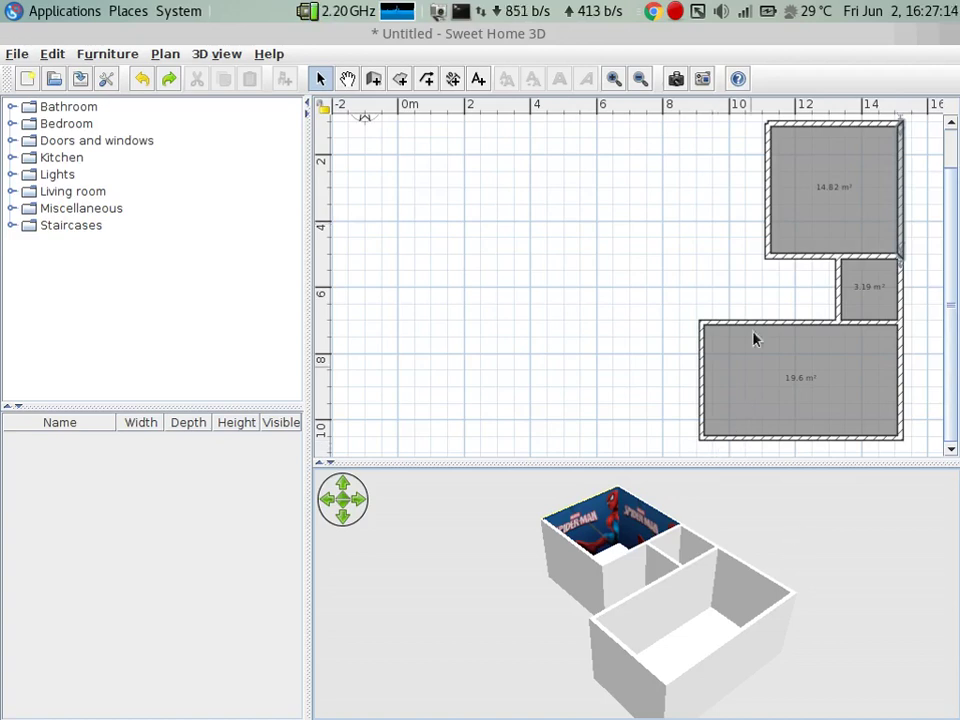
- Name the upper room KAMAR, keeping its ceiling displayed
double_click(798, 200)
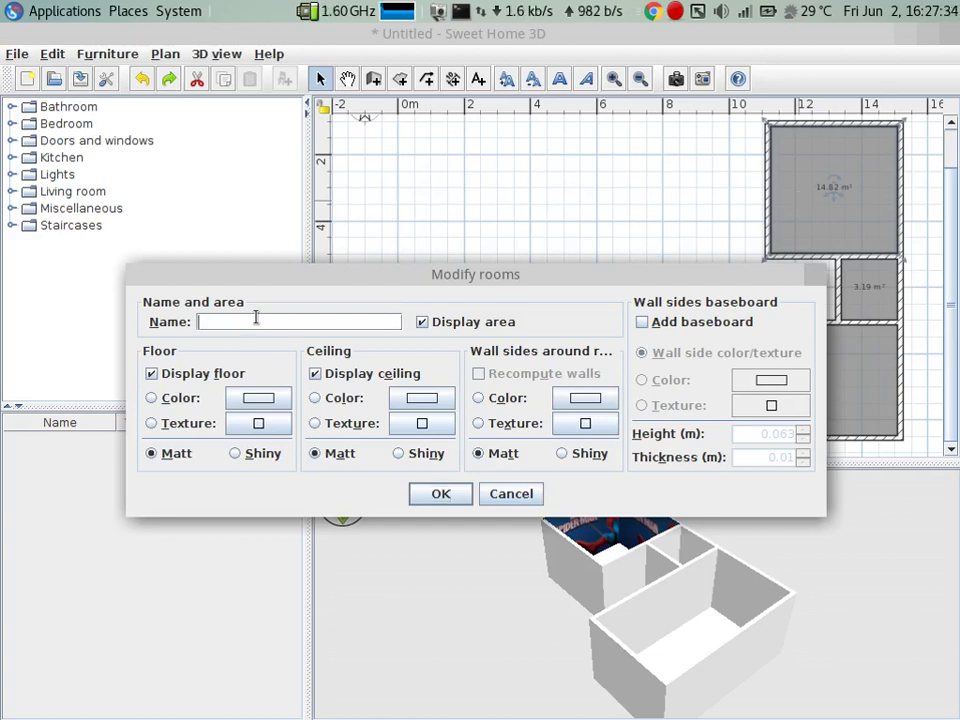
text(KAMAR)
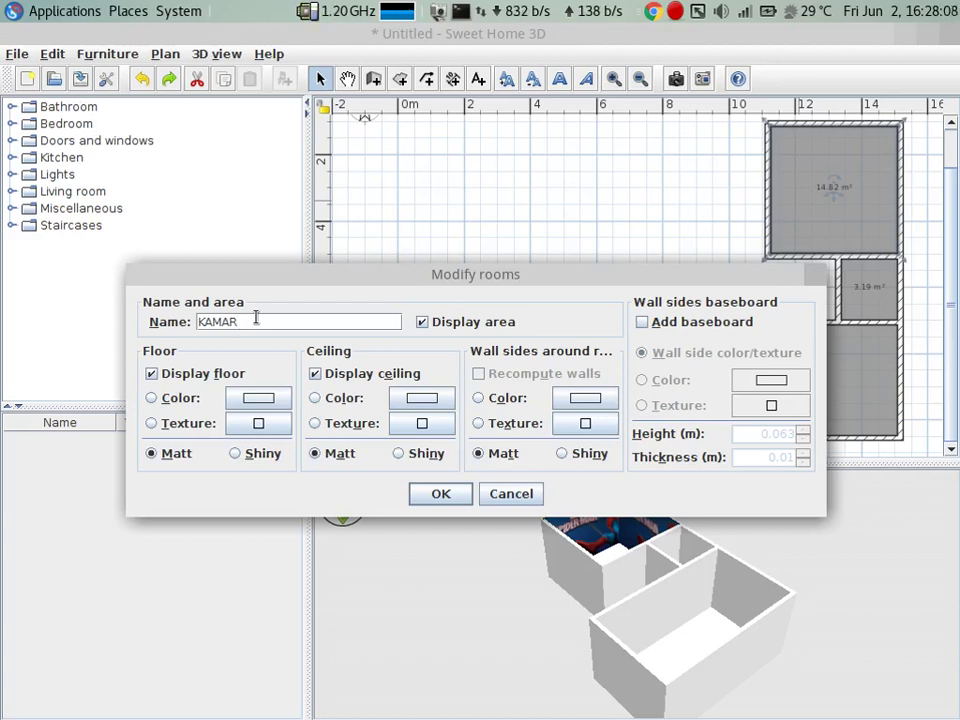
click(318, 373)
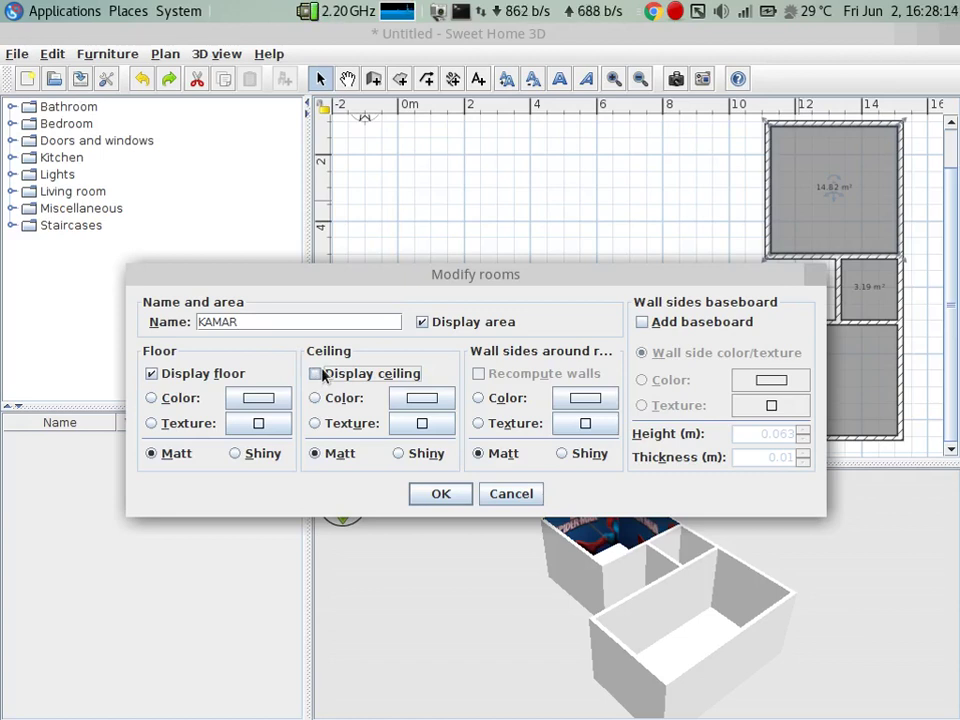
click(323, 376)
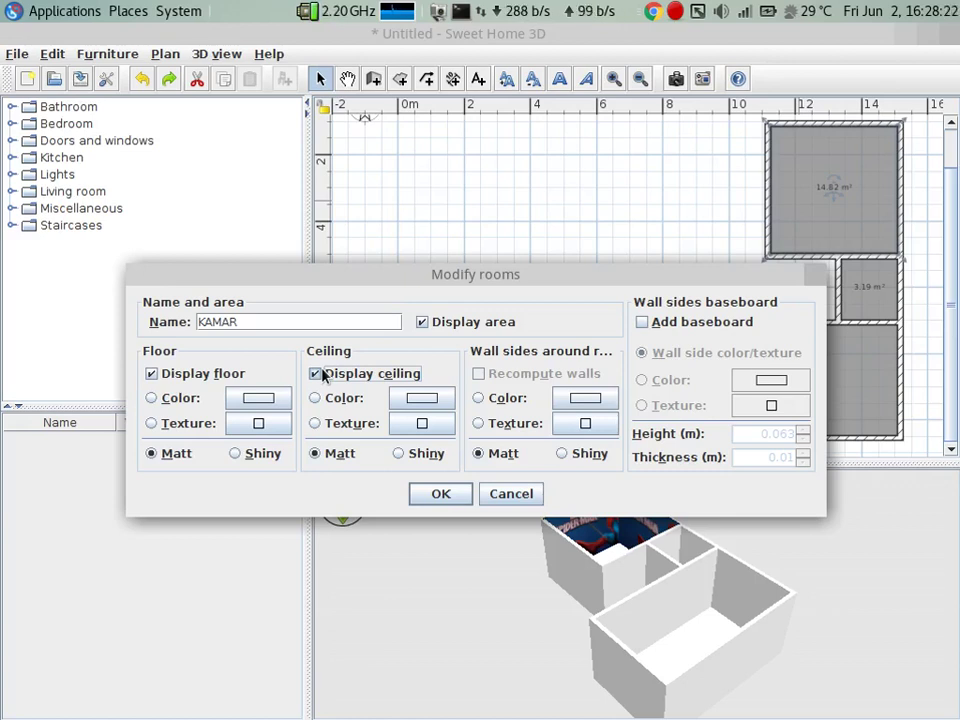
- Cover the KAMAR floor with the Beige tiles texture and orbit to view it
click(271, 424)
click(431, 290)
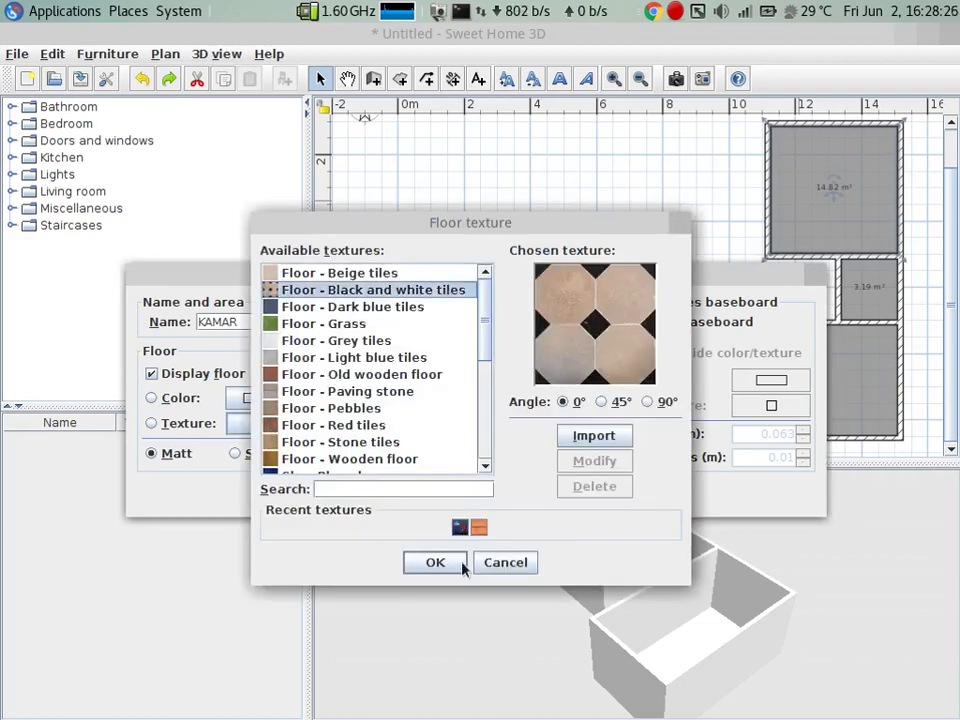
click(422, 273)
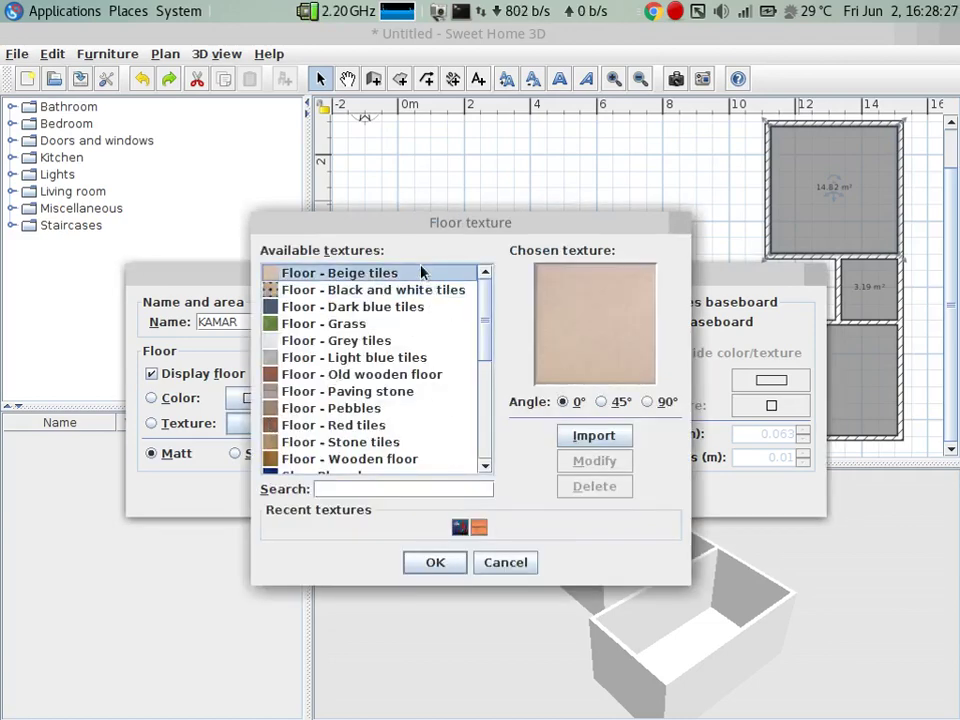
click(431, 562)
click(428, 508)
mouse_move(458, 495)
mouse_down()
mouse_move(669, 594)
mouse_move(677, 664)
mouse_move(797, 602)
mouse_move(561, 589)
mouse_move(677, 628)
mouse_move(695, 590)
mouse_up()
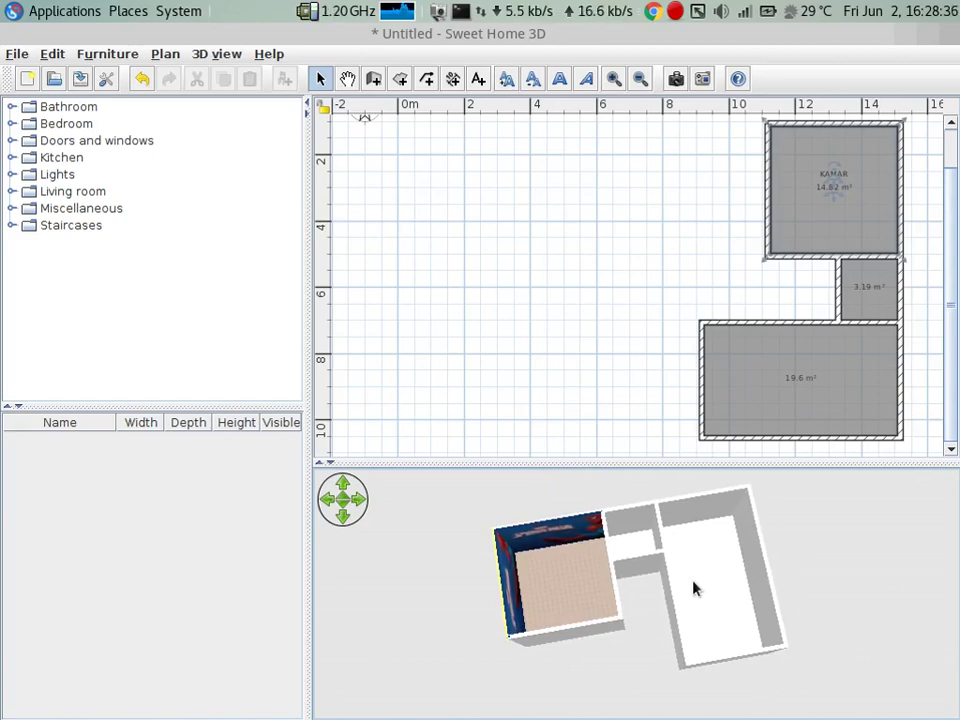
double_click(866, 232)
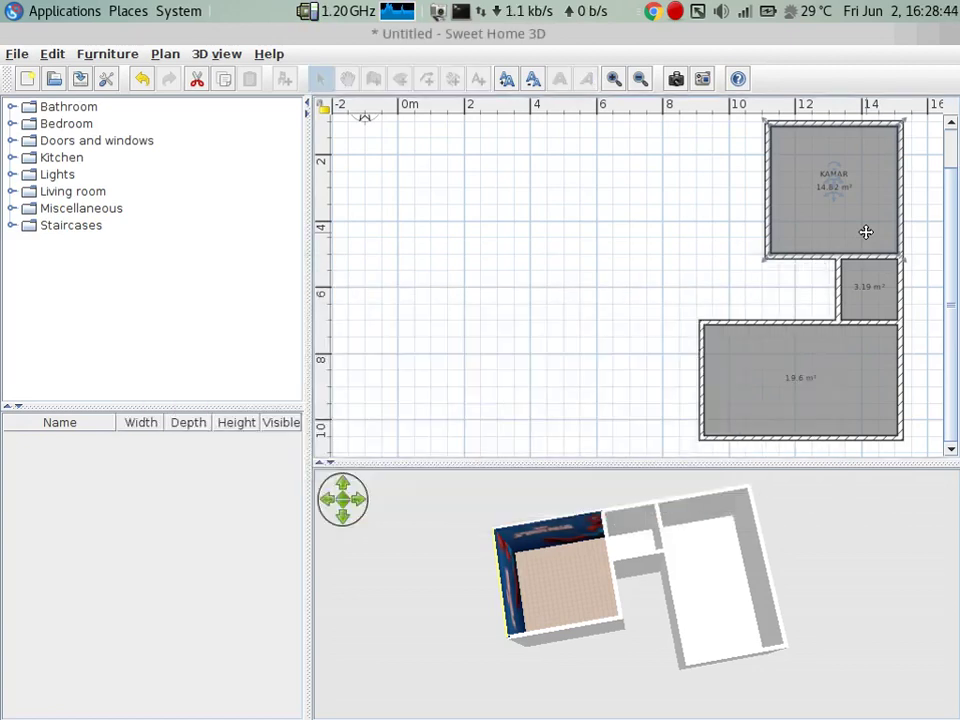
key(Return)
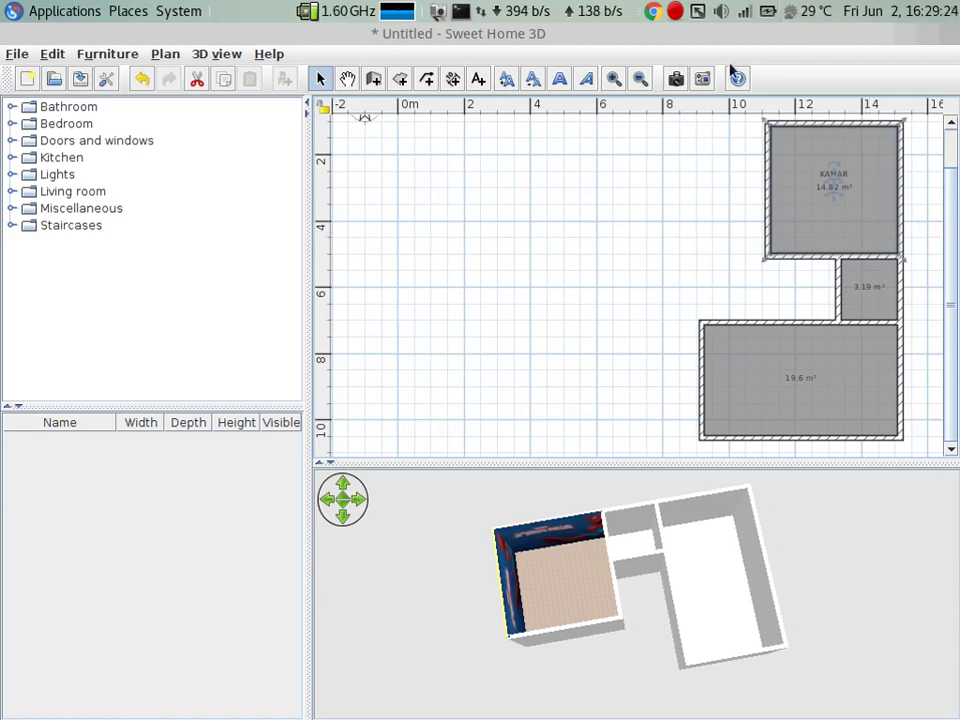
click(686, 259)
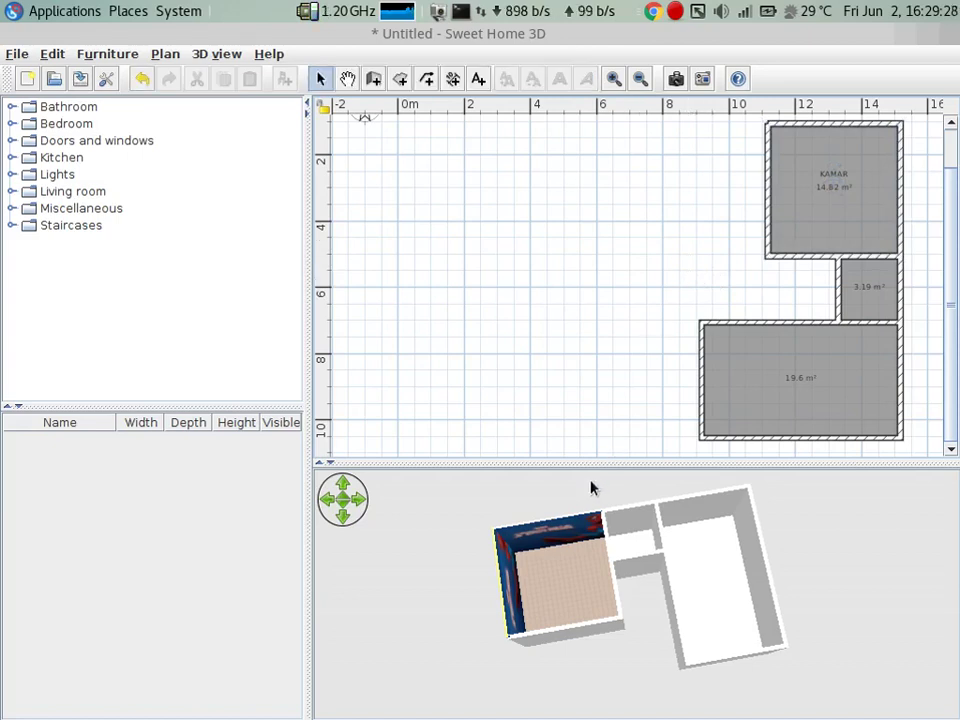
mouse_move(566, 626)
mouse_down()
mouse_move(748, 499)
mouse_move(743, 582)
mouse_move(608, 572)
mouse_move(579, 542)
mouse_move(681, 529)
mouse_move(613, 654)
mouse_move(617, 617)
mouse_move(574, 639)
mouse_move(557, 673)
mouse_move(592, 622)
mouse_up()
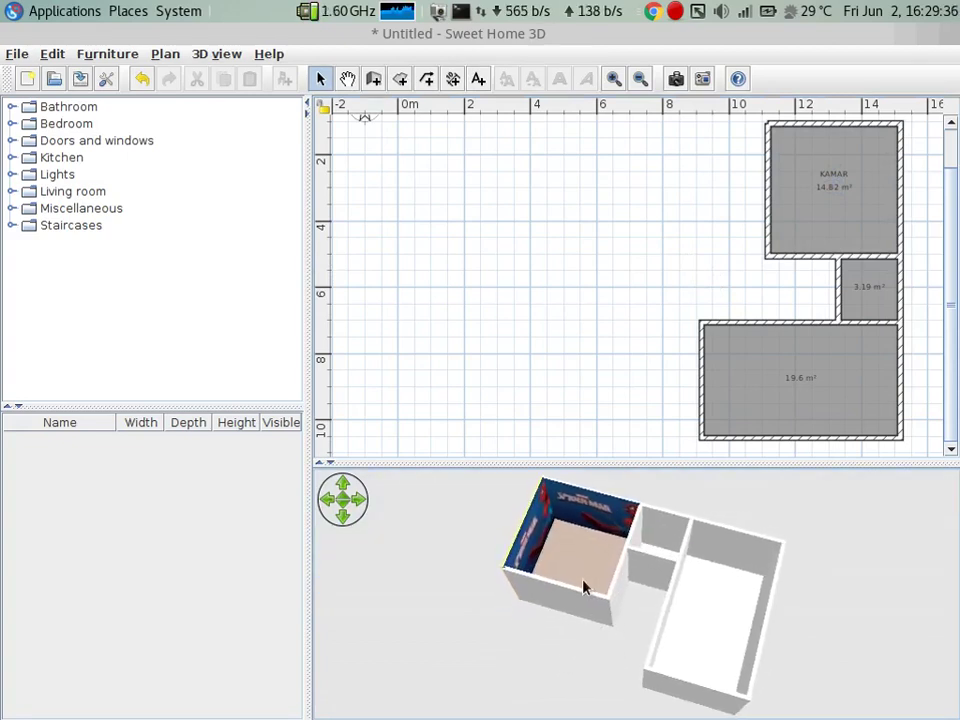
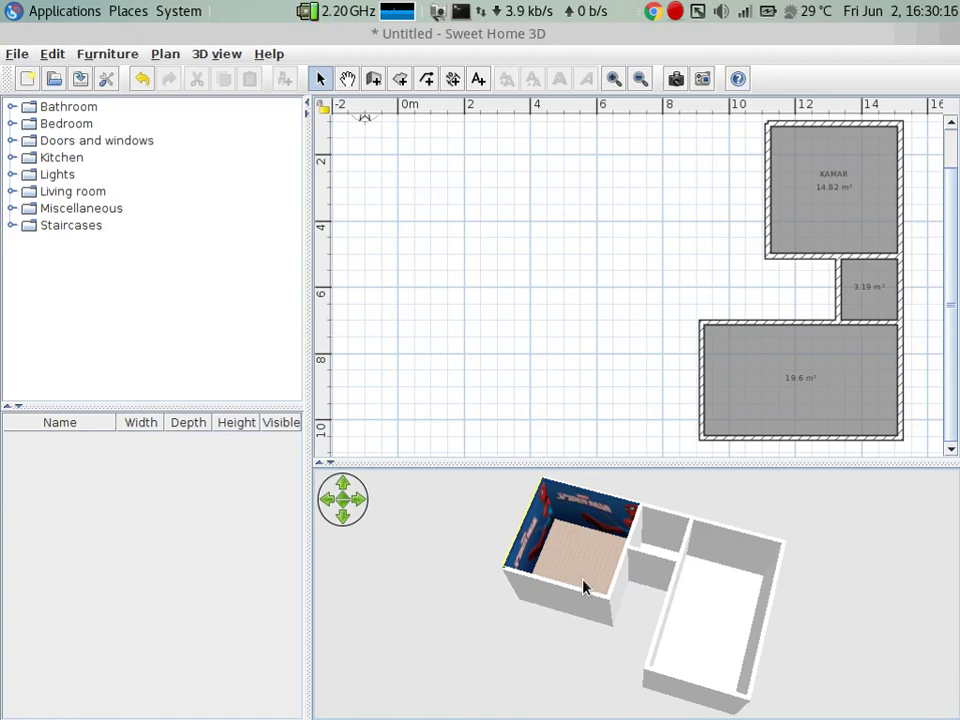
- Expand the Doors and windows category in the furniture catalog
click(11, 141)
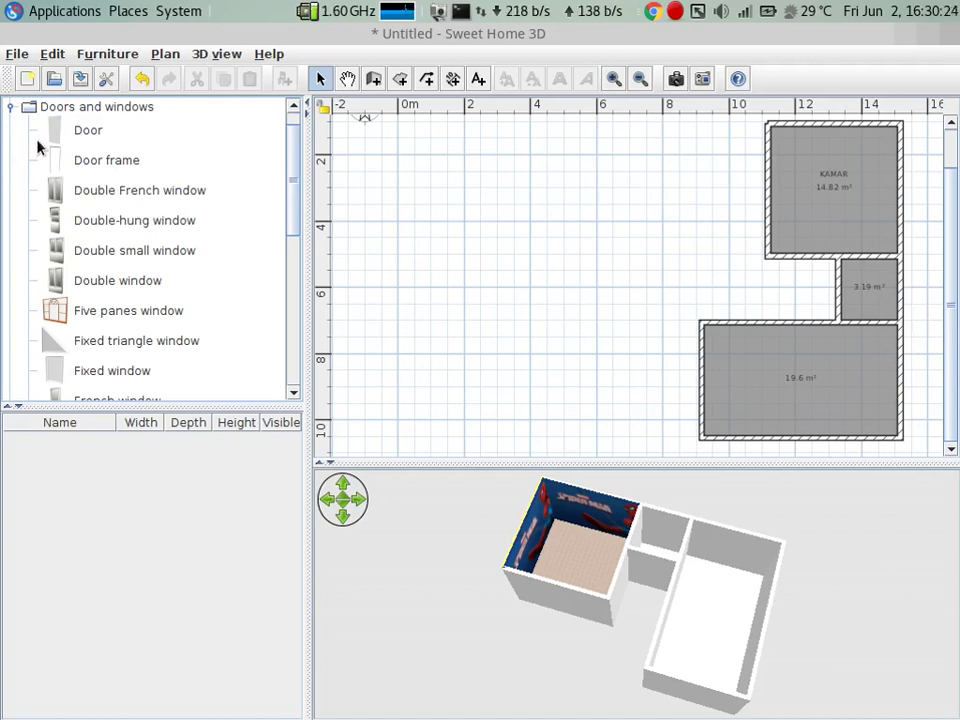
click(11, 107)
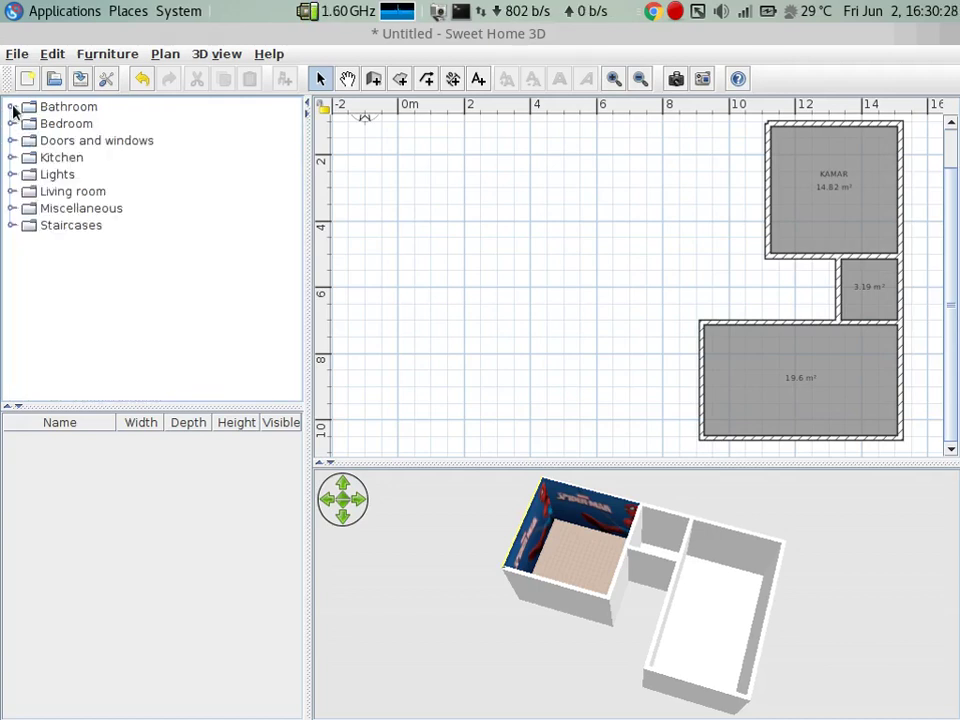
click(11, 141)
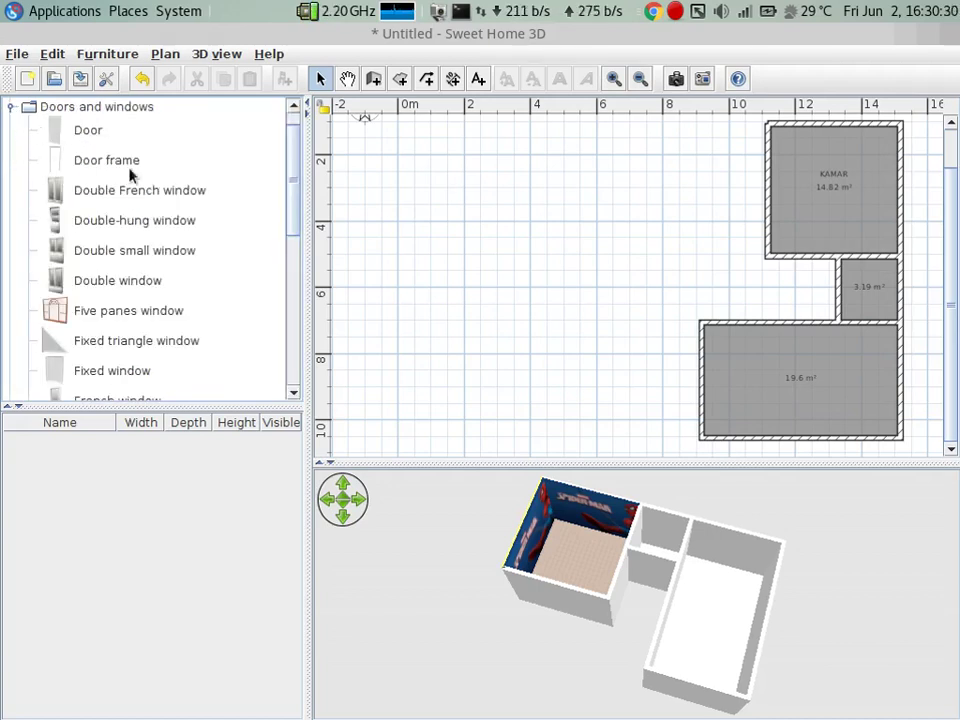
mouse_move(107, 160)
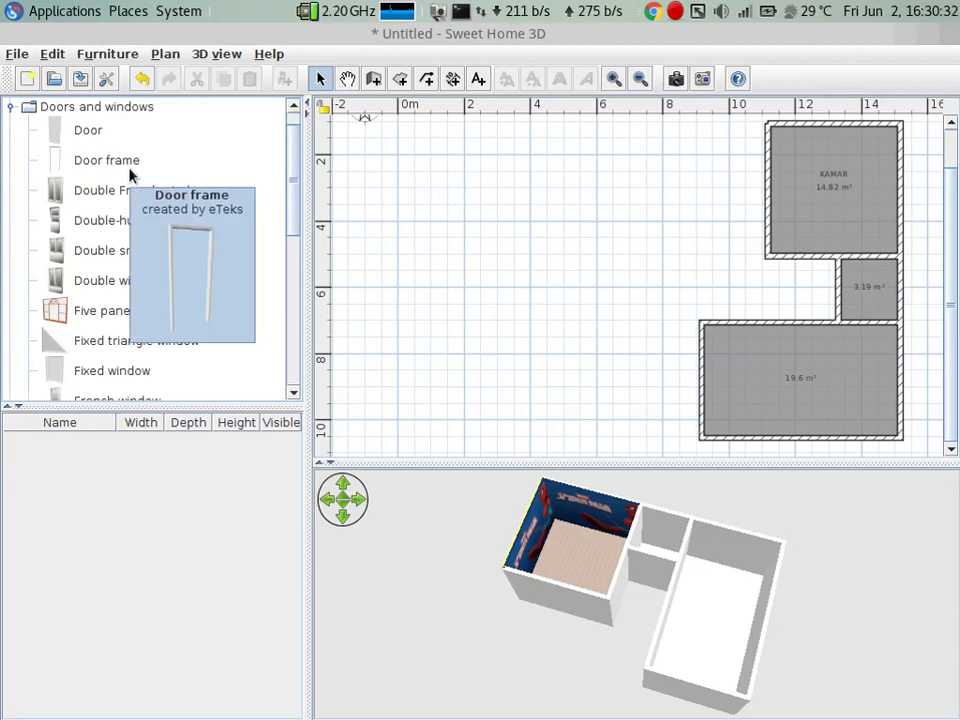
scroll(116, 193, down, 1)
scroll(175, 213, down, 2)
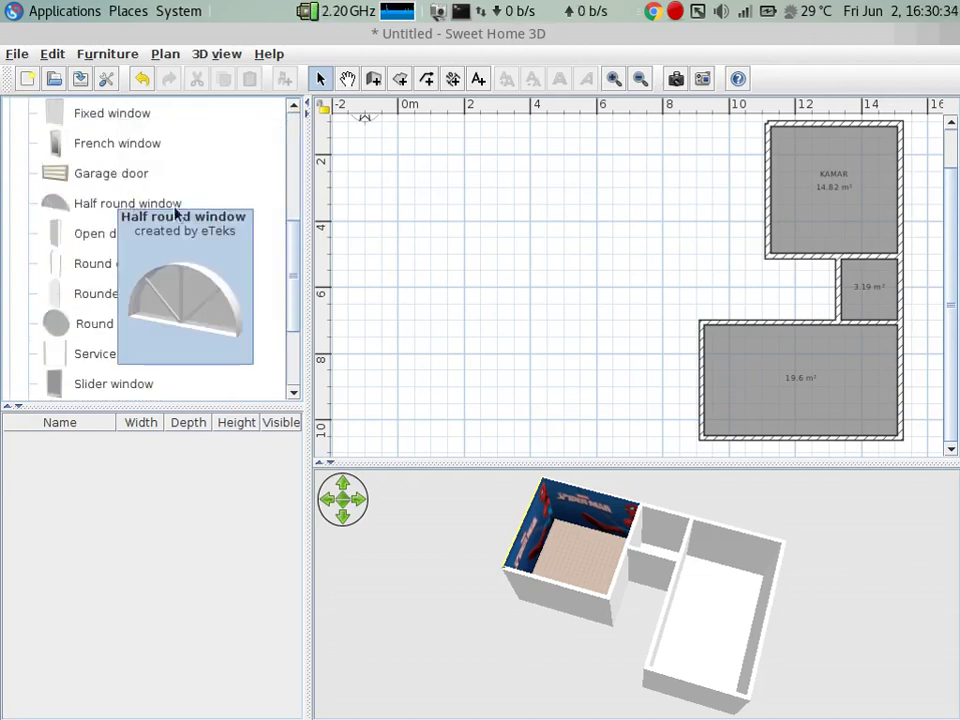
mouse_move(296, 266)
mouse_down()
mouse_move(295, 320)
mouse_move(295, 167)
mouse_up()
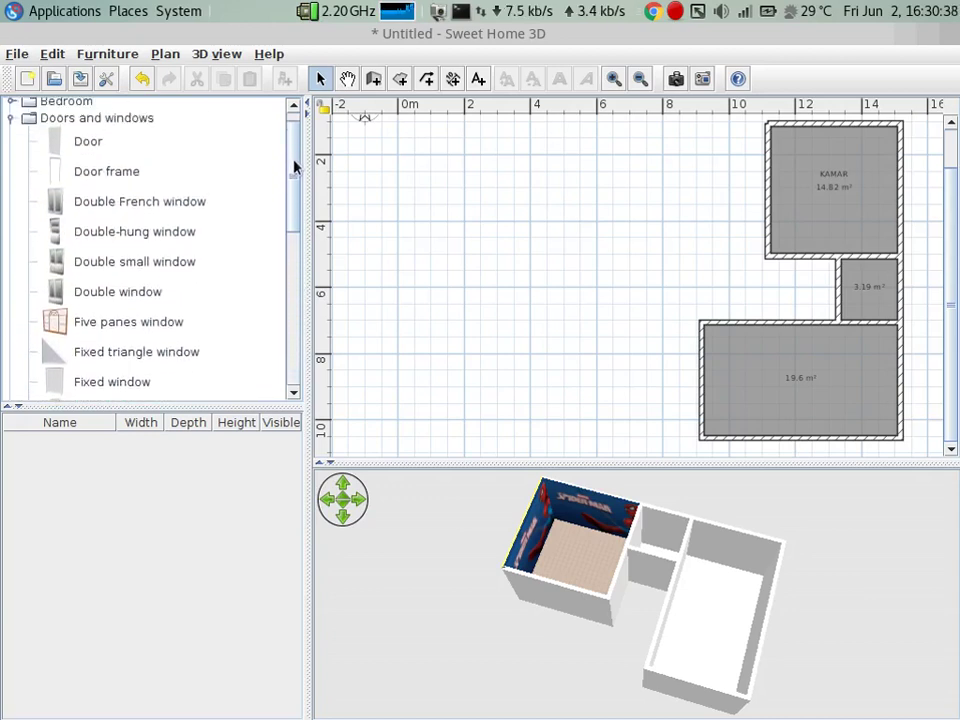
mouse_move(295, 167)
mouse_down()
mouse_move(295, 178)
mouse_move(294, 165)
mouse_up()
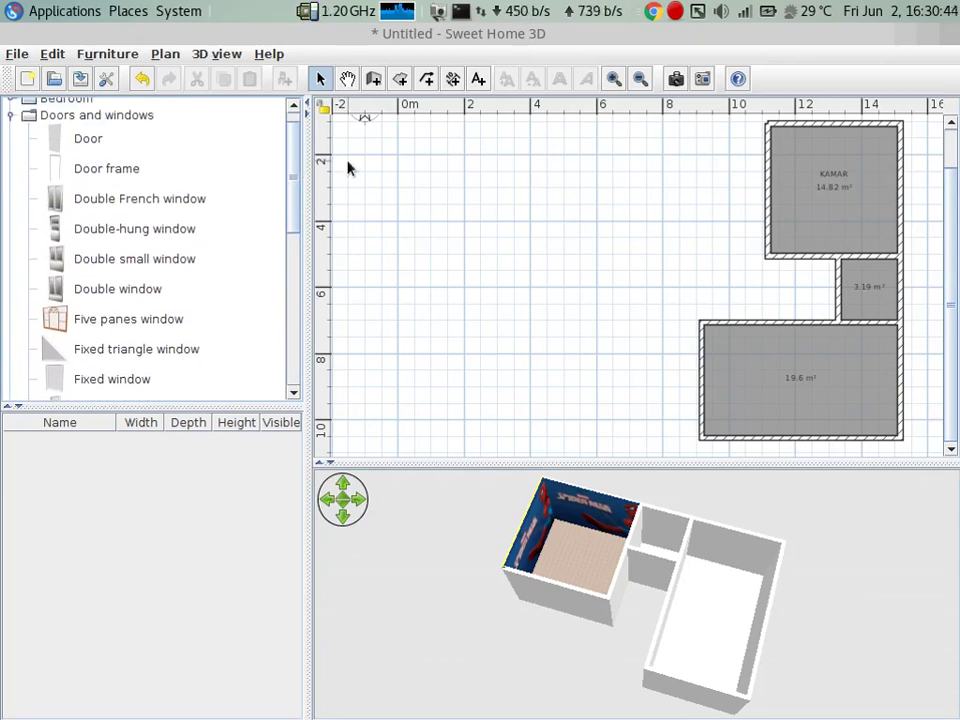
- Browse the doors and windows list and select the plain Door model
scroll(240, 274, down, 3)
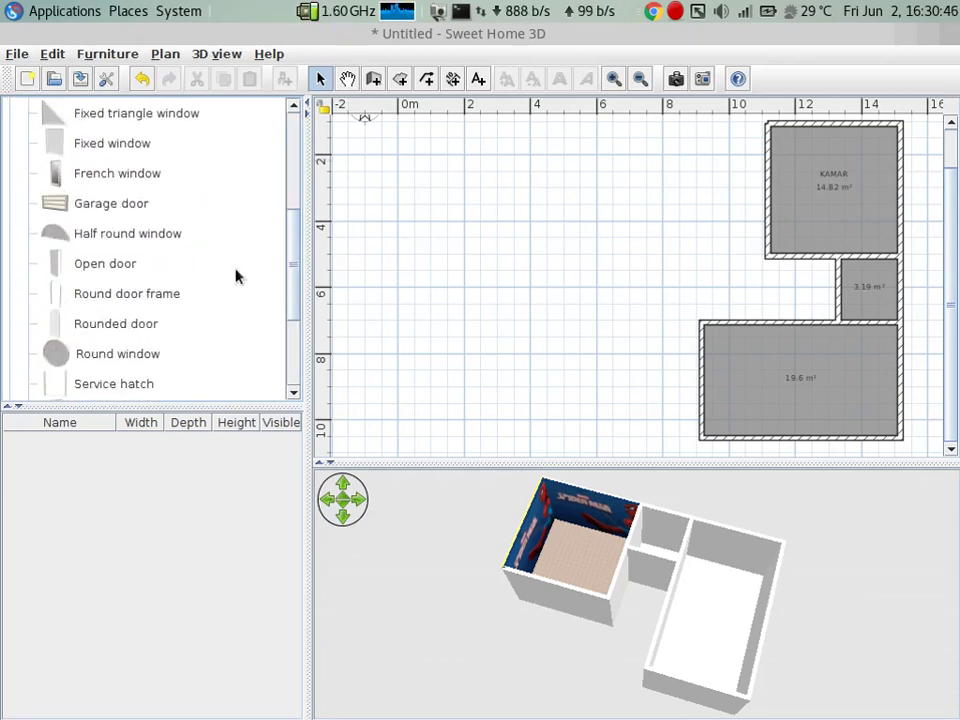
scroll(236, 275, down, 3)
scroll(242, 268, up, 5)
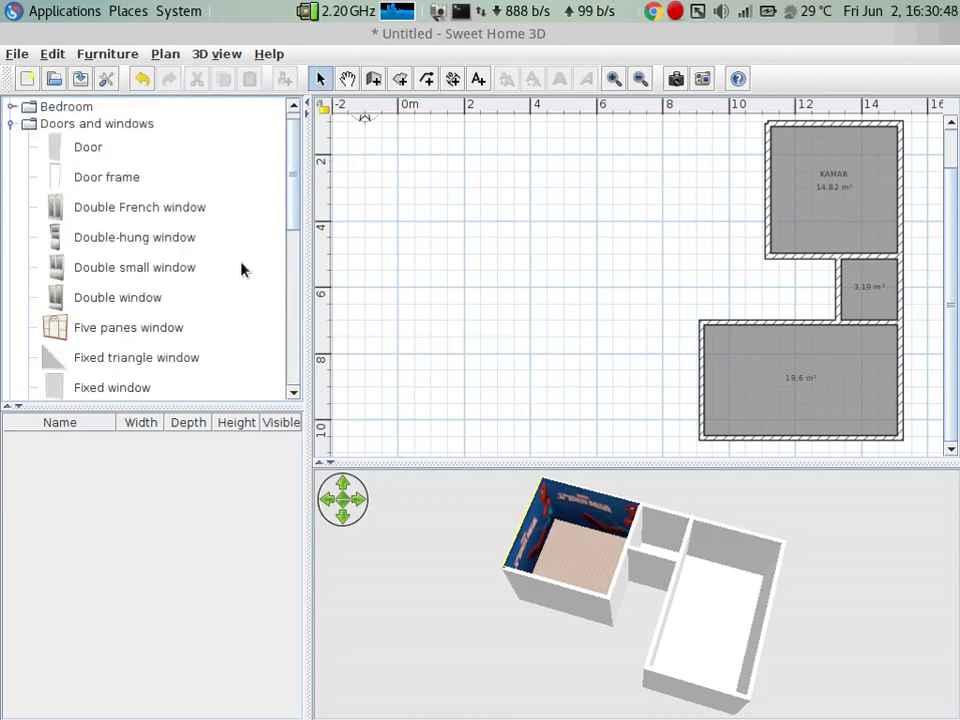
scroll(241, 268, down, 2)
scroll(242, 268, down, 2)
scroll(242, 268, up, 5)
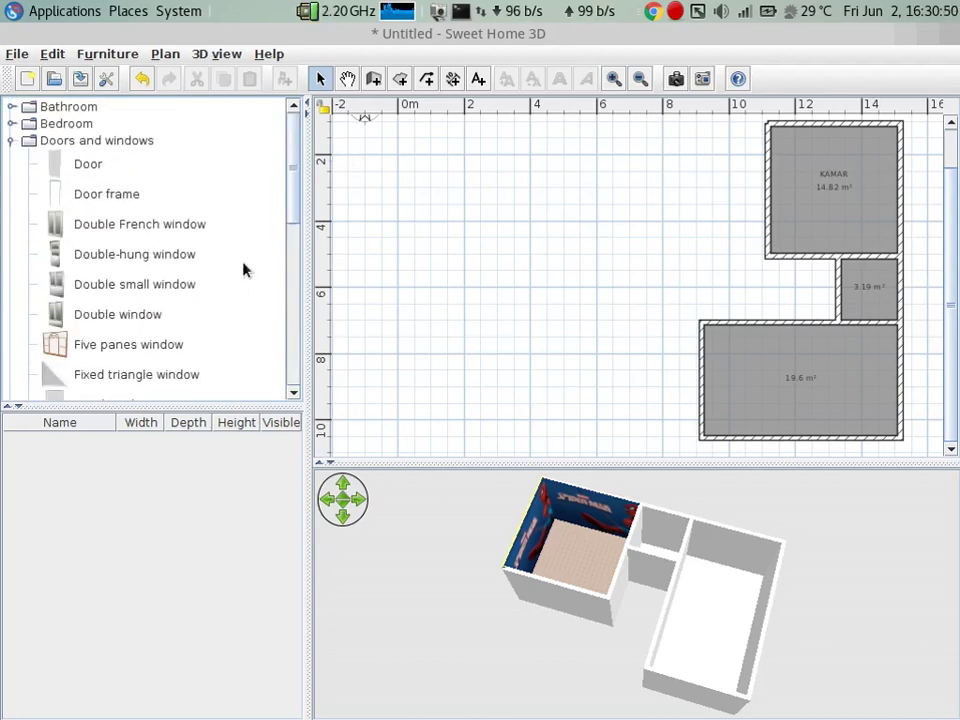
click(99, 170)
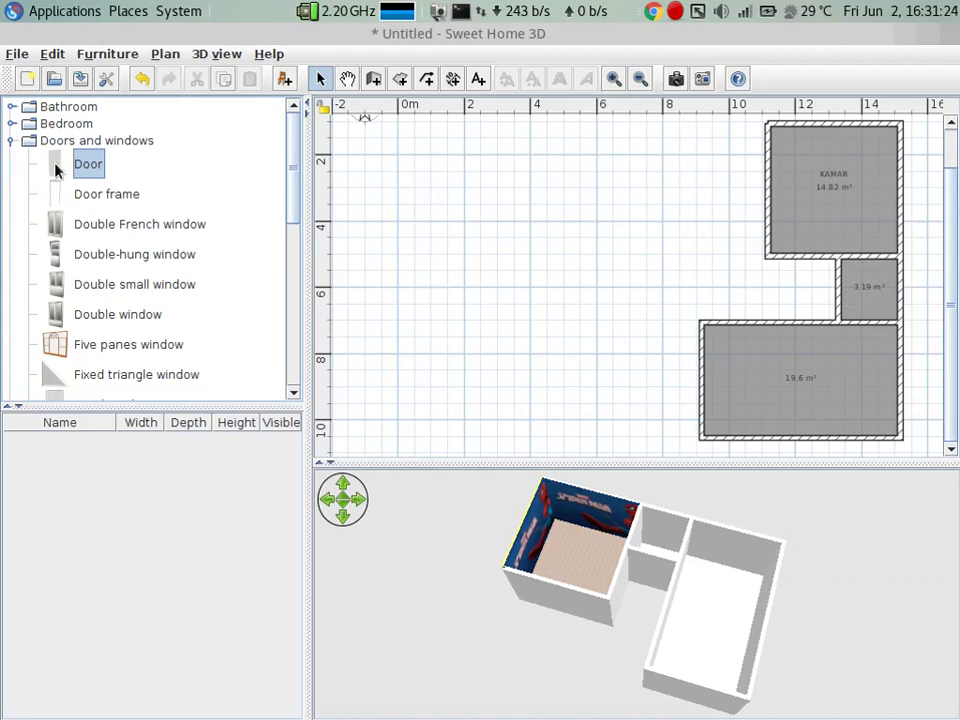
- Drop the Door (0.914 m wide, 2.083 m high) onto KAMAR's left wall
mouse_move(55, 170)
mouse_down()
mouse_move(355, 185)
mouse_move(705, 278)
mouse_move(677, 213)
mouse_move(645, 201)
mouse_move(739, 204)
mouse_move(745, 160)
mouse_move(747, 196)
mouse_move(720, 248)
mouse_move(686, 254)
mouse_move(699, 264)
mouse_move(746, 249)
mouse_move(762, 200)
mouse_move(763, 220)
mouse_move(762, 195)
mouse_move(768, 222)
mouse_move(768, 192)
mouse_move(750, 321)
mouse_move(729, 345)
mouse_move(639, 332)
mouse_move(544, 364)
mouse_move(571, 279)
mouse_move(716, 261)
mouse_move(765, 230)
mouse_move(765, 214)
mouse_up()
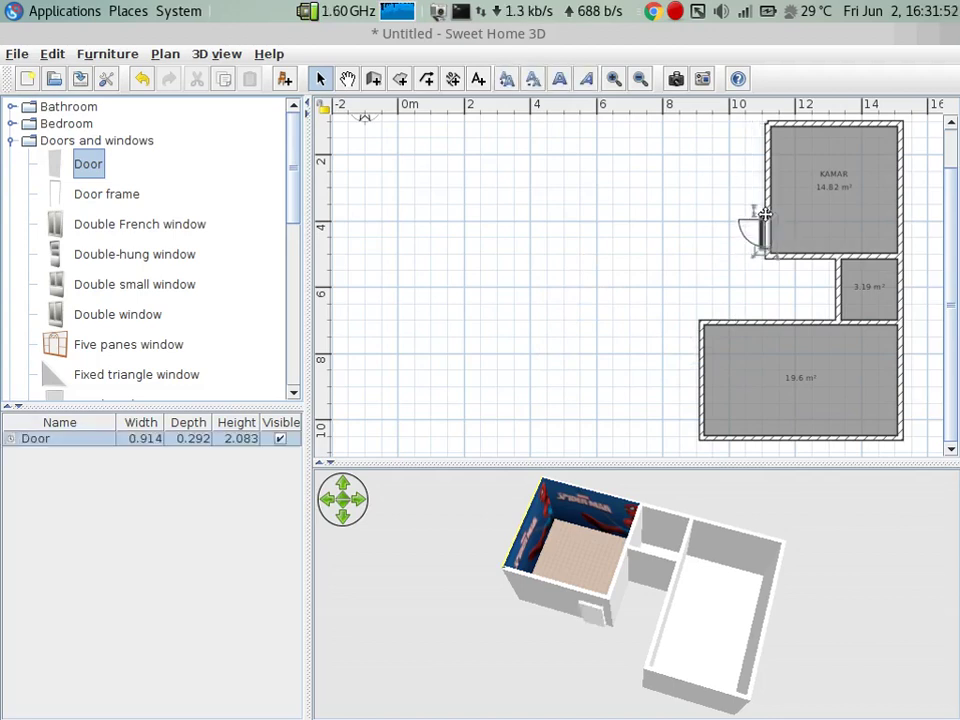
mouse_move(583, 662)
mouse_down()
mouse_move(591, 491)
mouse_move(634, 621)
mouse_move(544, 686)
mouse_move(583, 657)
mouse_move(606, 669)
mouse_move(561, 561)
mouse_move(604, 639)
mouse_move(593, 650)
mouse_up()
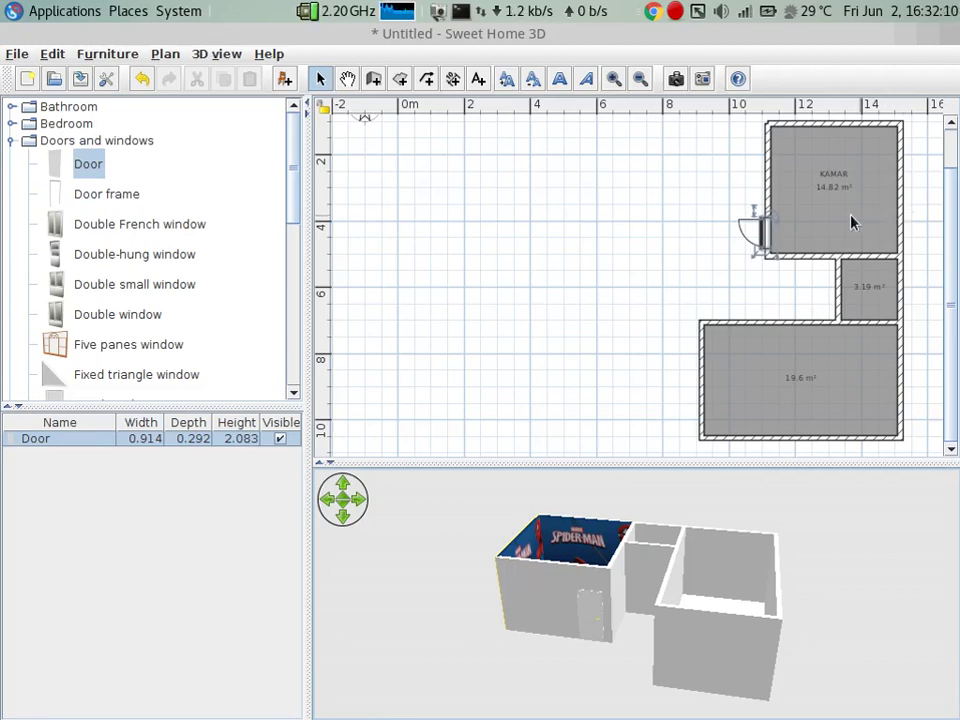
- Give the KAMAR door the Floor - Wooden floor texture in its materials settings
double_click(762, 232)
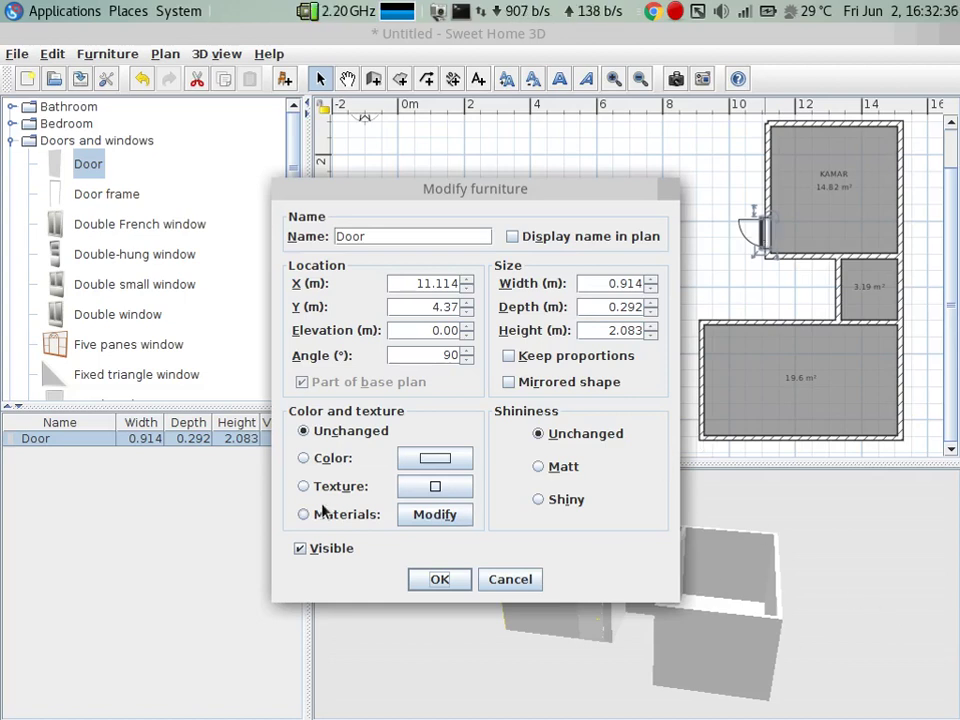
click(435, 518)
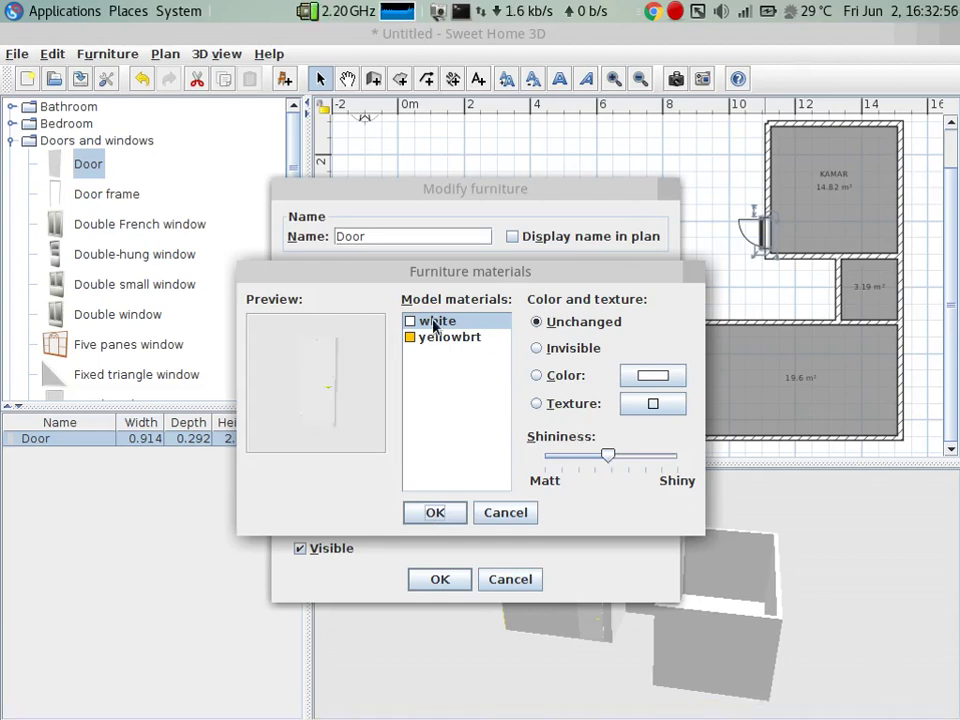
click(645, 407)
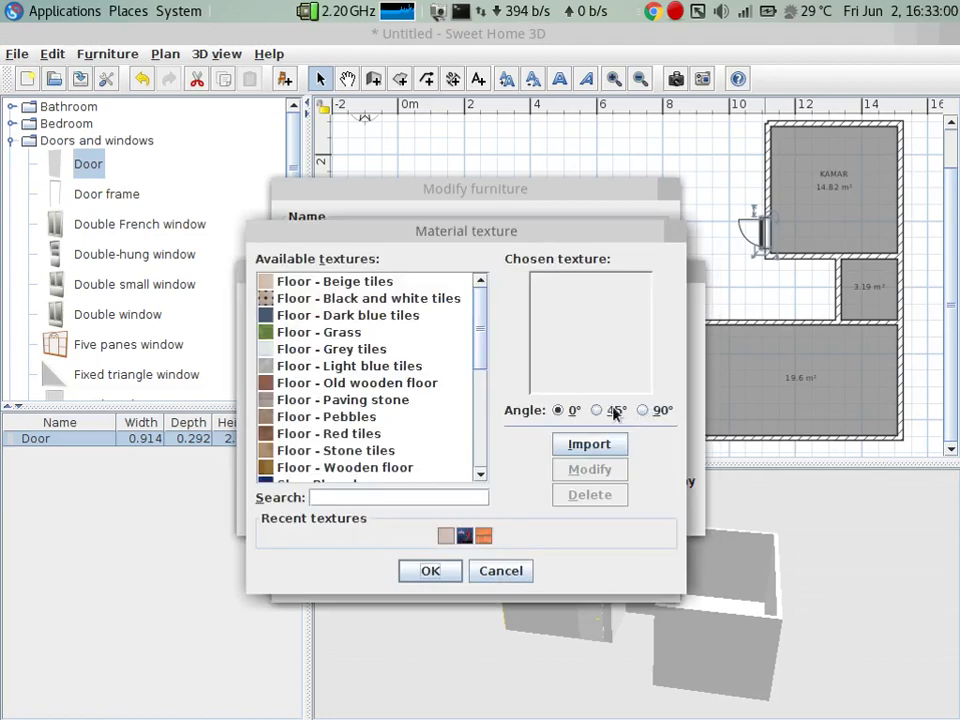
scroll(356, 388, down, 1)
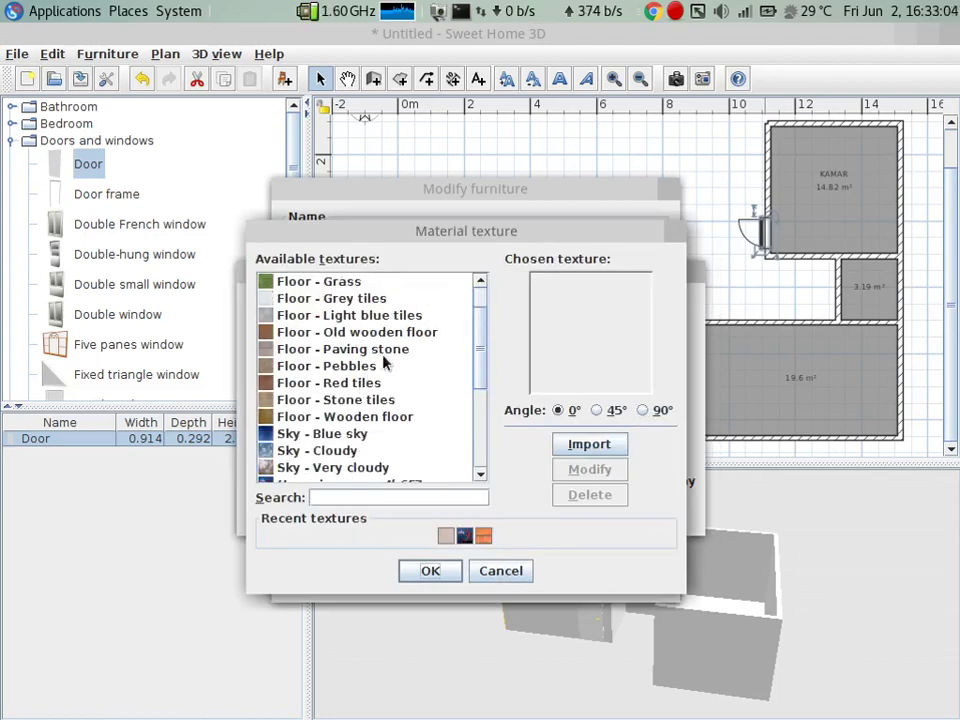
scroll(385, 364, down, 2)
scroll(385, 364, down, 2)
scroll(381, 364, up, 1)
scroll(380, 375, up, 2)
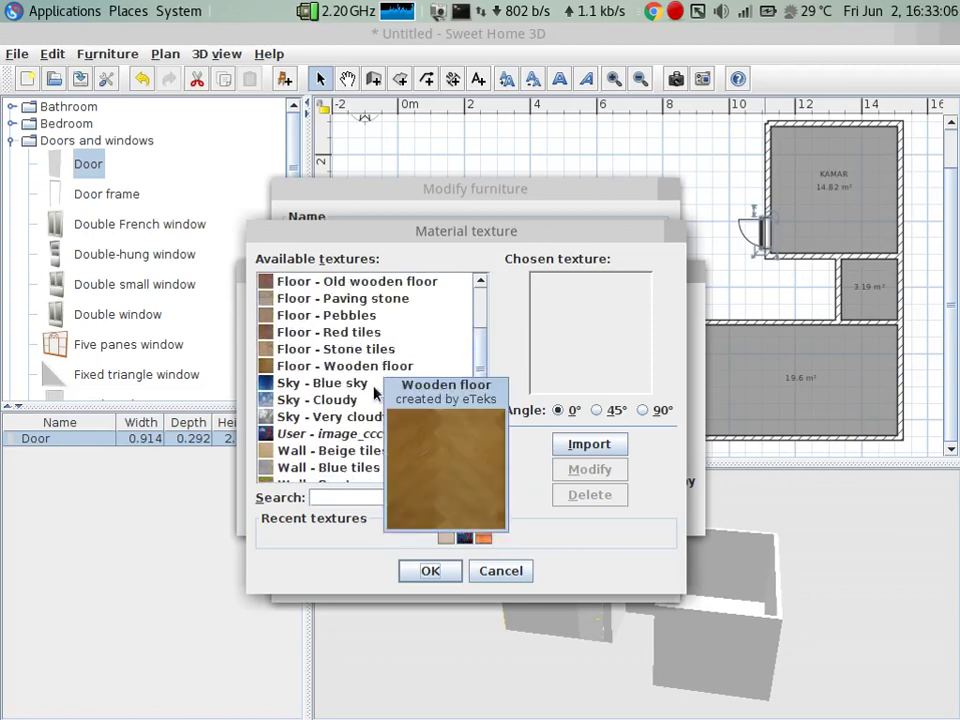
click(379, 368)
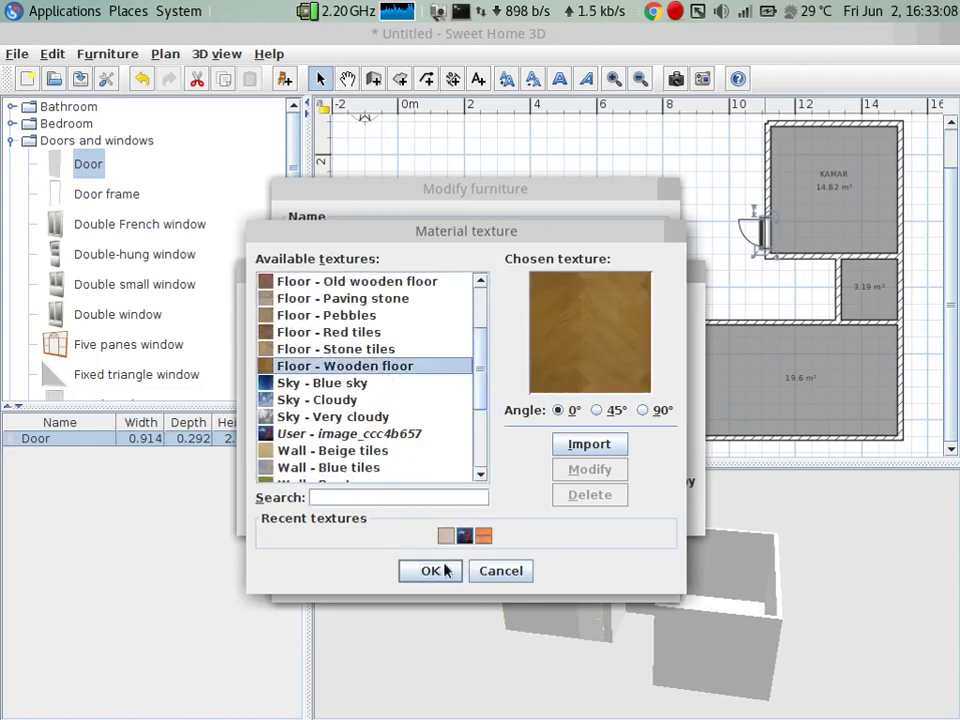
click(445, 570)
click(453, 520)
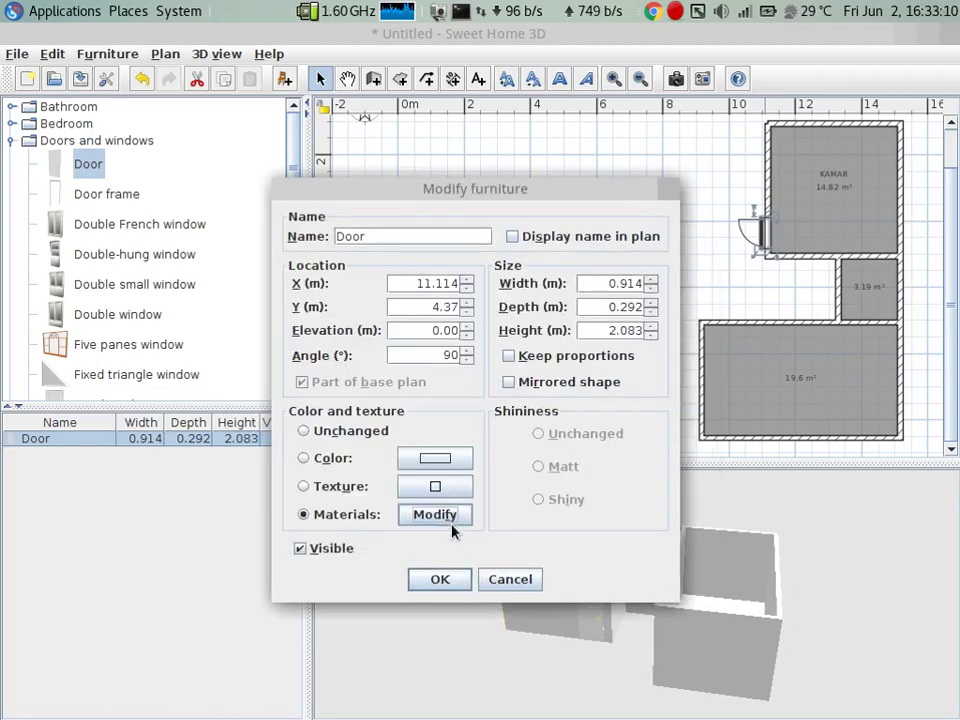
click(443, 580)
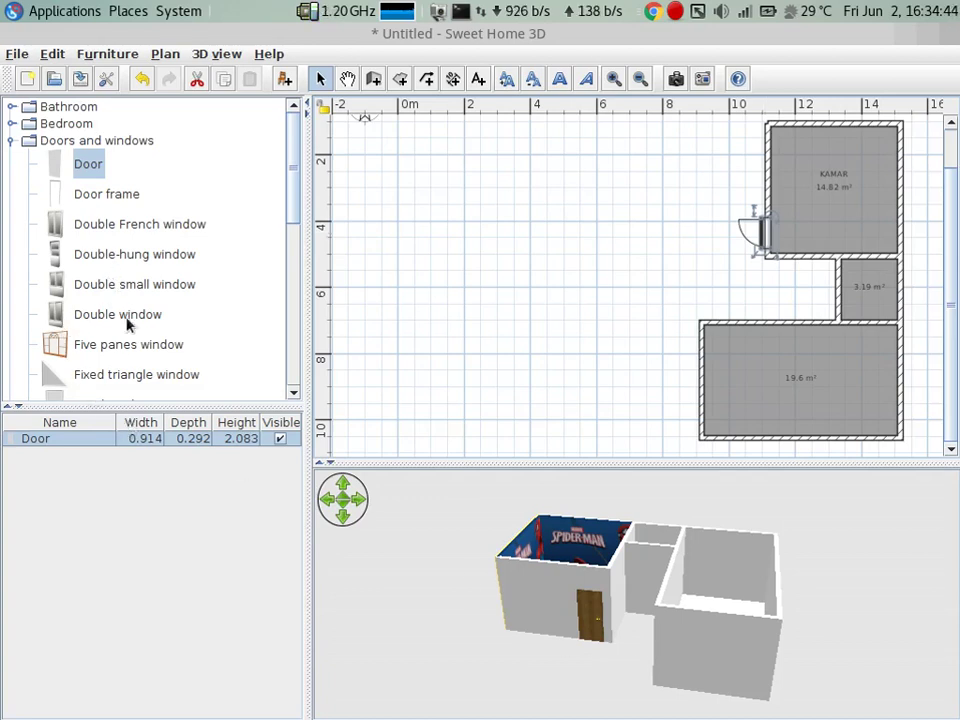
- Place the Five panes window (2.13 m by 1.74 m) on KAMAR's left wall beside the door
scroll(128, 345, down, 2)
scroll(128, 343, down, 4)
scroll(128, 335, up, 2)
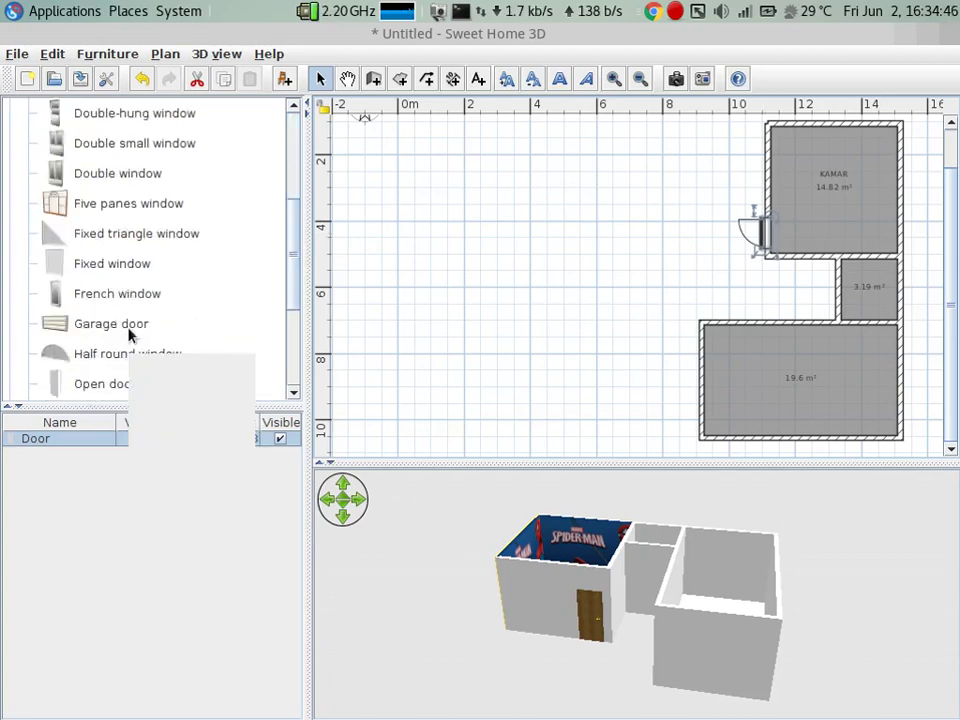
click(104, 204)
drag(113, 205, 769, 145)
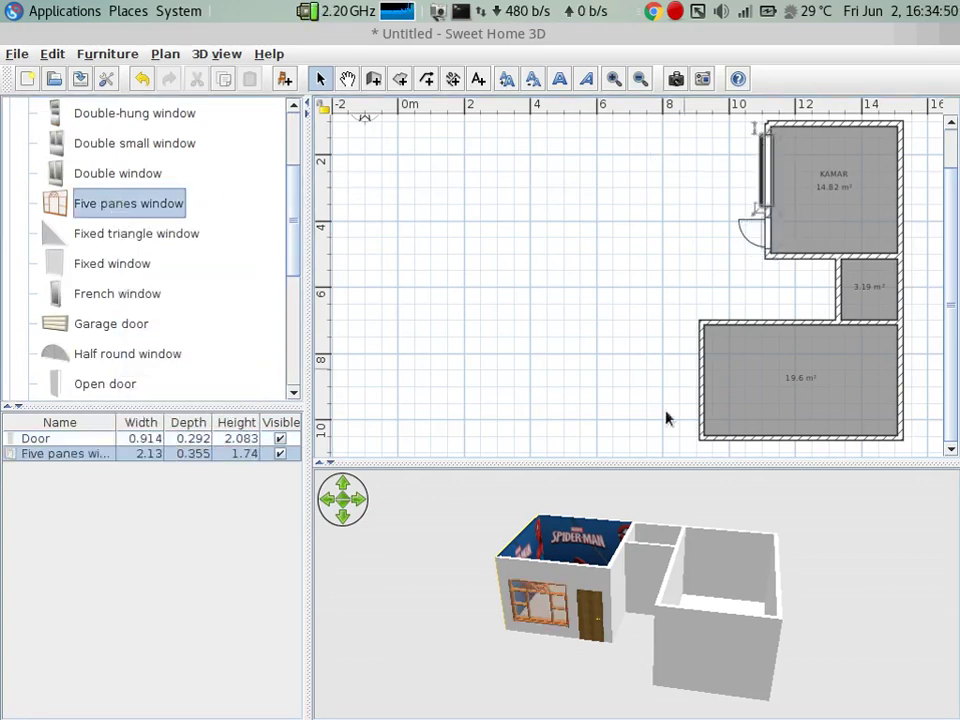
mouse_move(574, 649)
mouse_down()
mouse_move(607, 530)
mouse_move(581, 536)
mouse_move(579, 579)
mouse_move(547, 632)
mouse_up()
scroll(458, 693, up, 2)
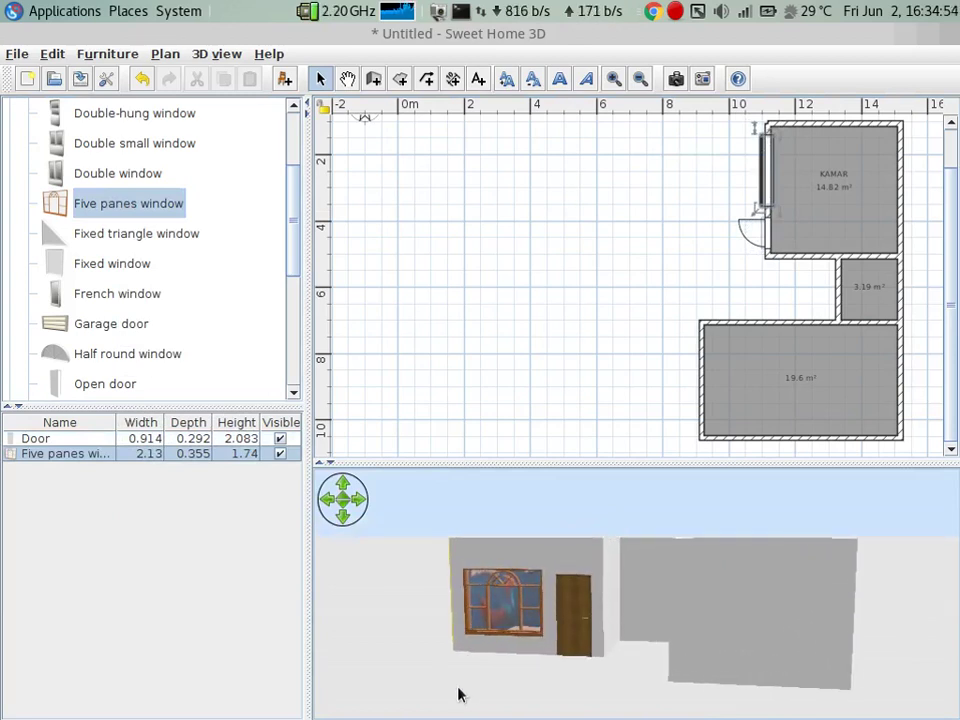
scroll(459, 690, up, 2)
scroll(440, 675, up, 2)
scroll(415, 662, up, 1)
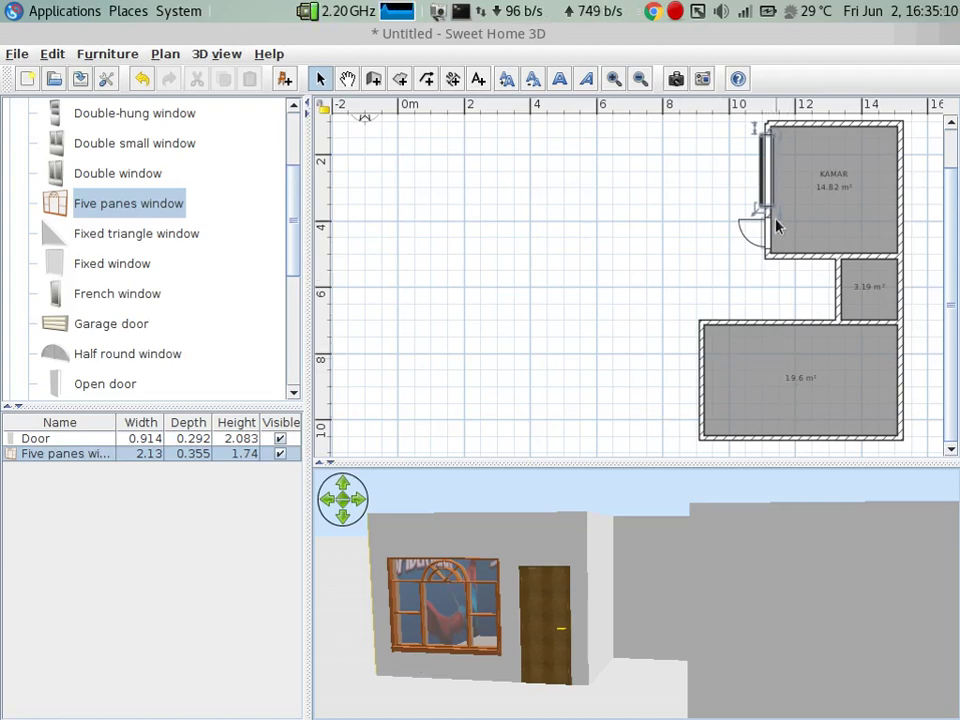
- Experiment with the window's elevation, height, angle and width, undoing the stray depth change
mouse_move(774, 207)
mouse_down()
mouse_move(776, 222)
mouse_move(778, 210)
mouse_up()
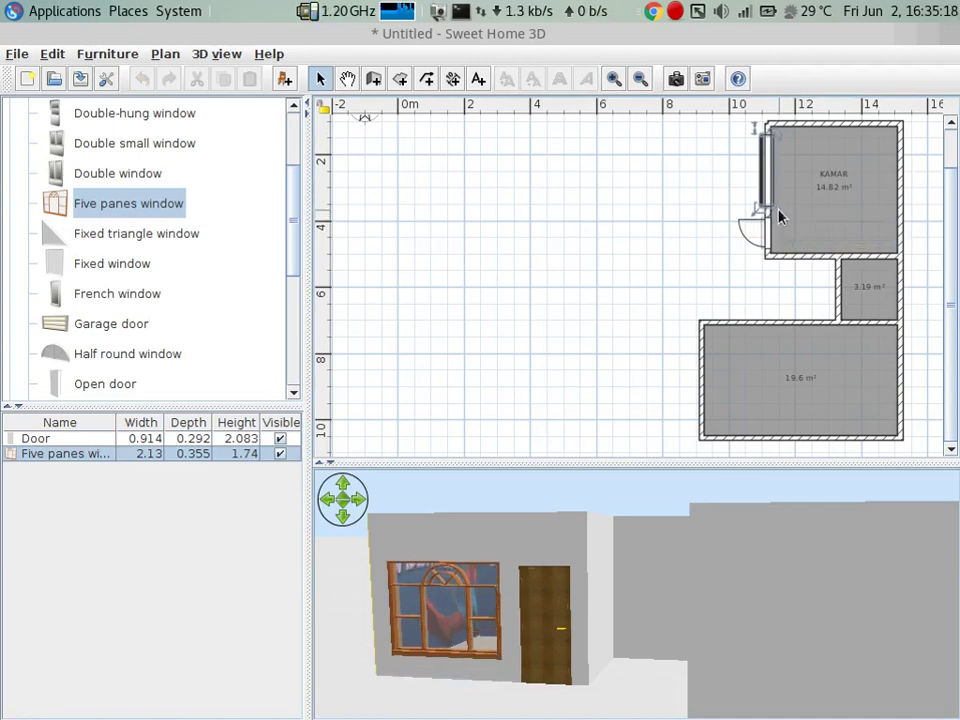
key(ctrl+z)
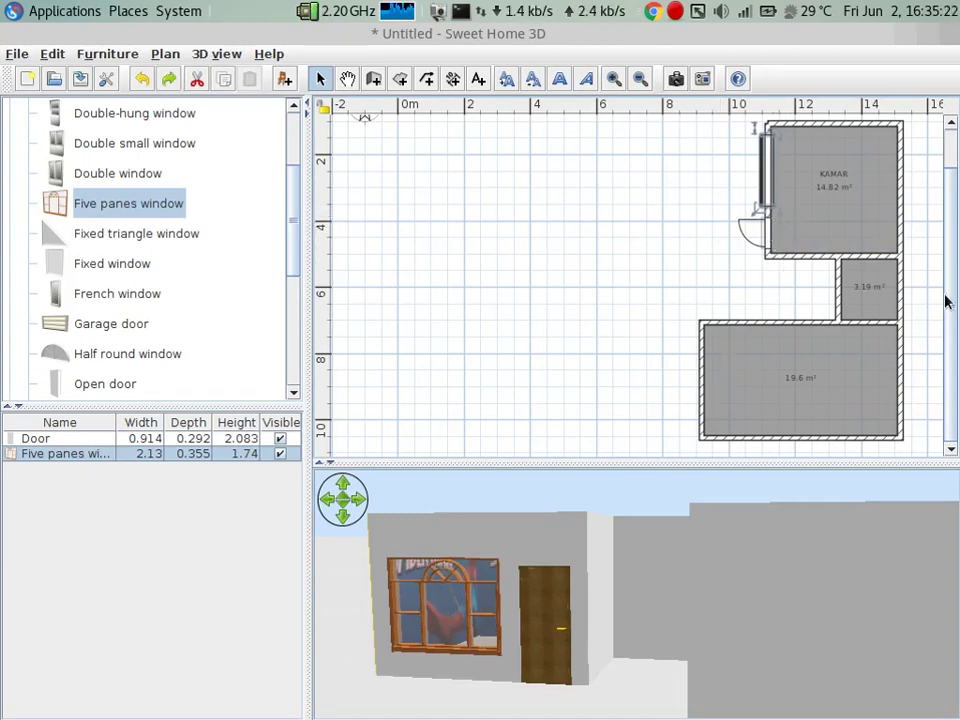
click(664, 231)
click(771, 206)
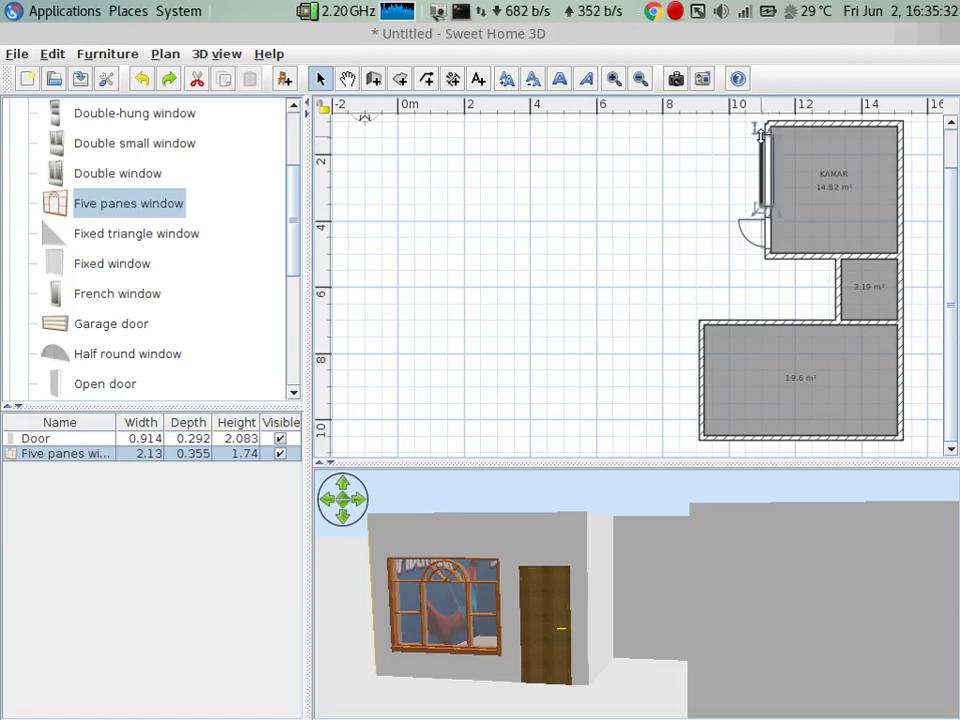
drag(760, 140, 760, 143)
key(ctrl+z)
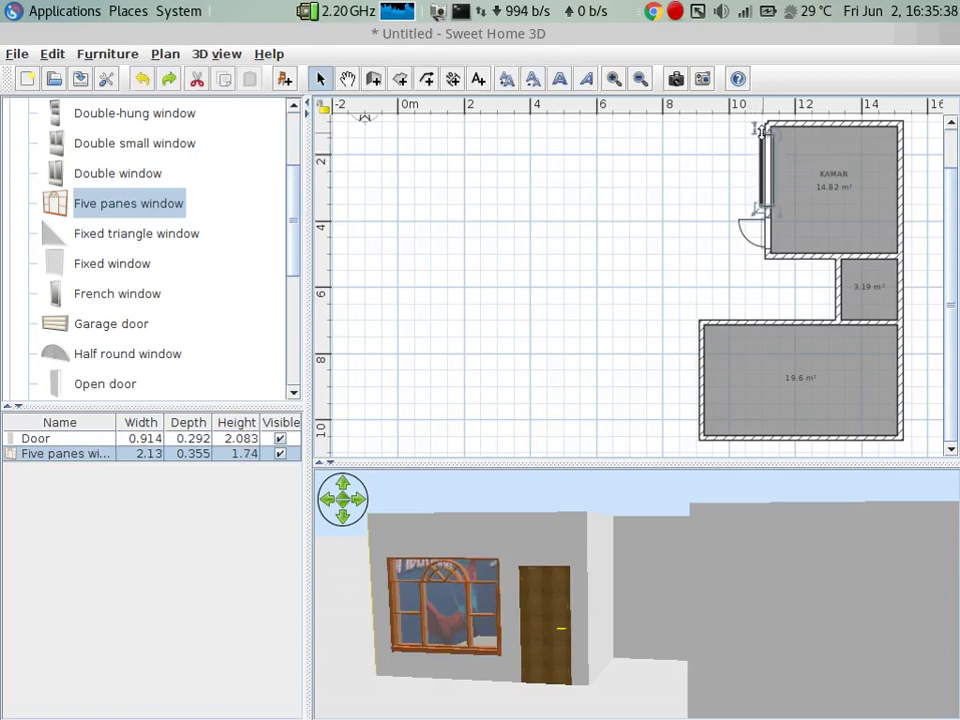
mouse_move(761, 130)
mouse_down()
mouse_move(804, 167)
mouse_move(797, 206)
mouse_move(729, 225)
mouse_move(743, 236)
mouse_move(758, 212)
mouse_move(767, 221)
mouse_move(786, 146)
mouse_move(775, 133)
mouse_up()
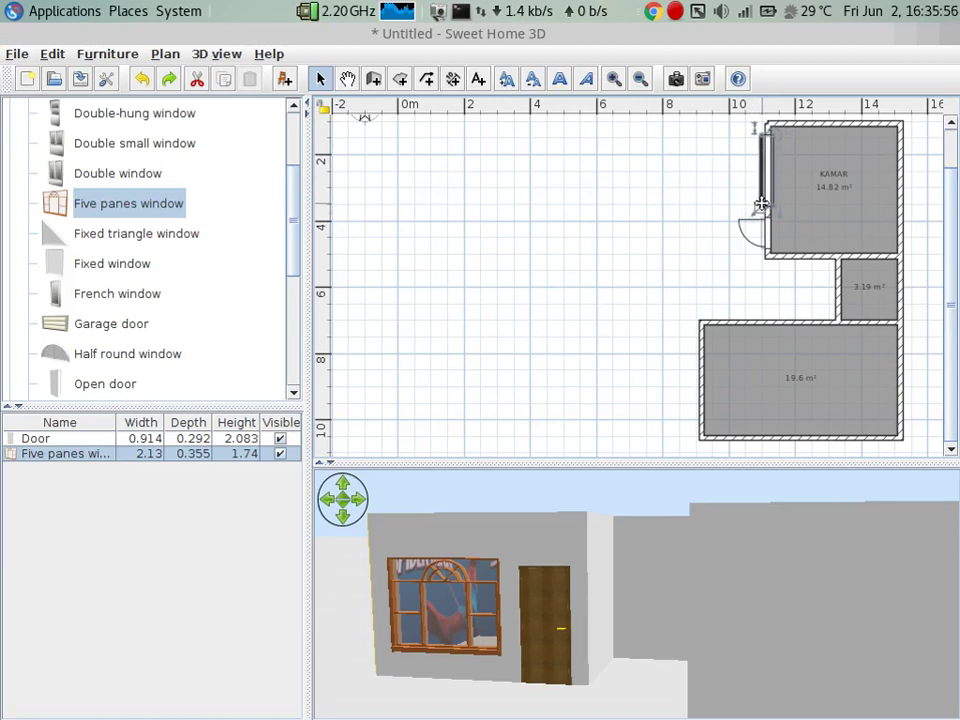
drag(761, 204, 759, 207)
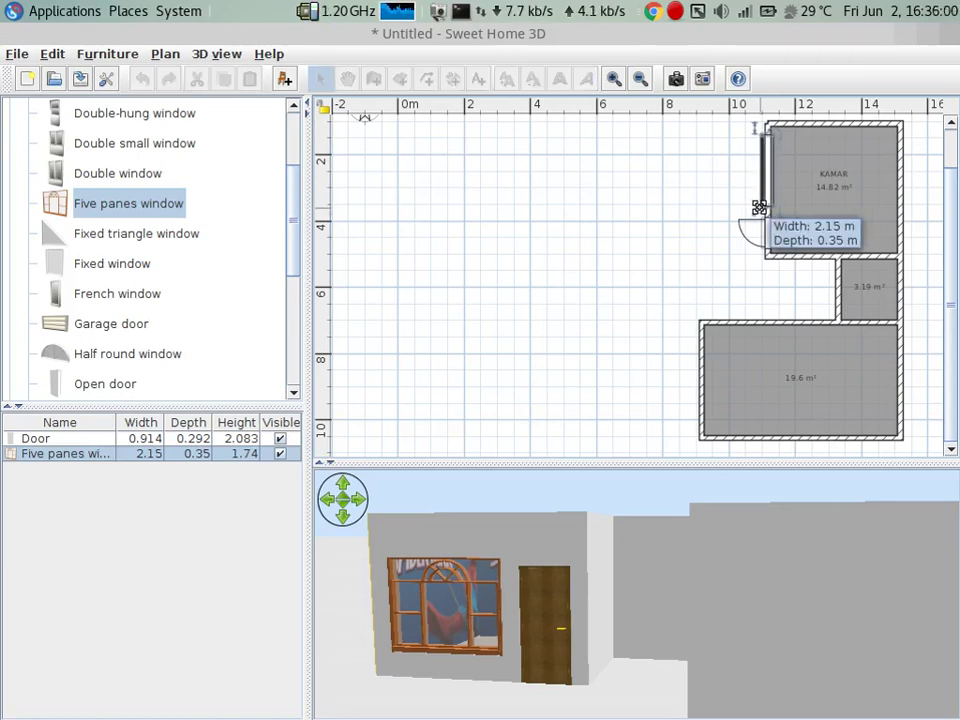
drag(759, 207, 708, 210)
key(ctrl+z)
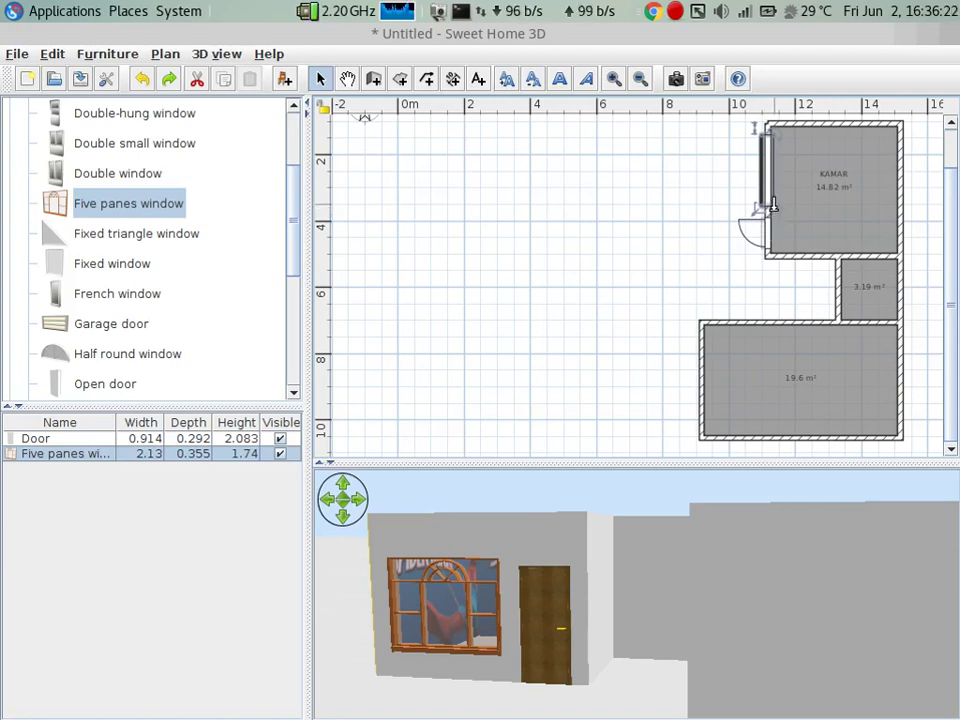
- Try lowering the window, undo it, and open its Modify furniture properties
drag(773, 205, 773, 209)
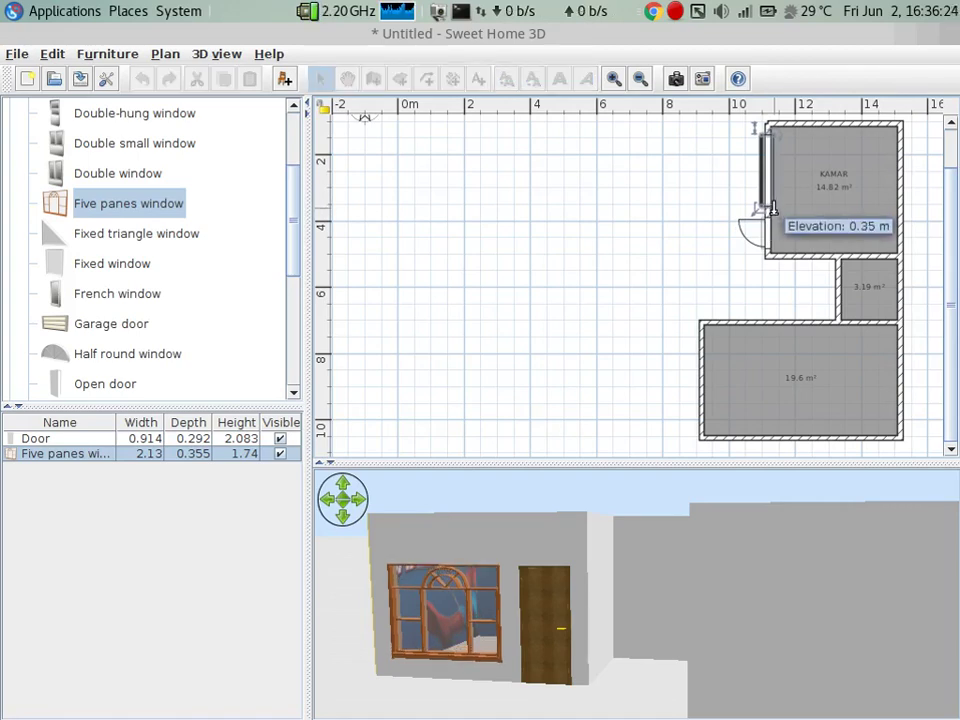
drag(773, 208, 765, 215)
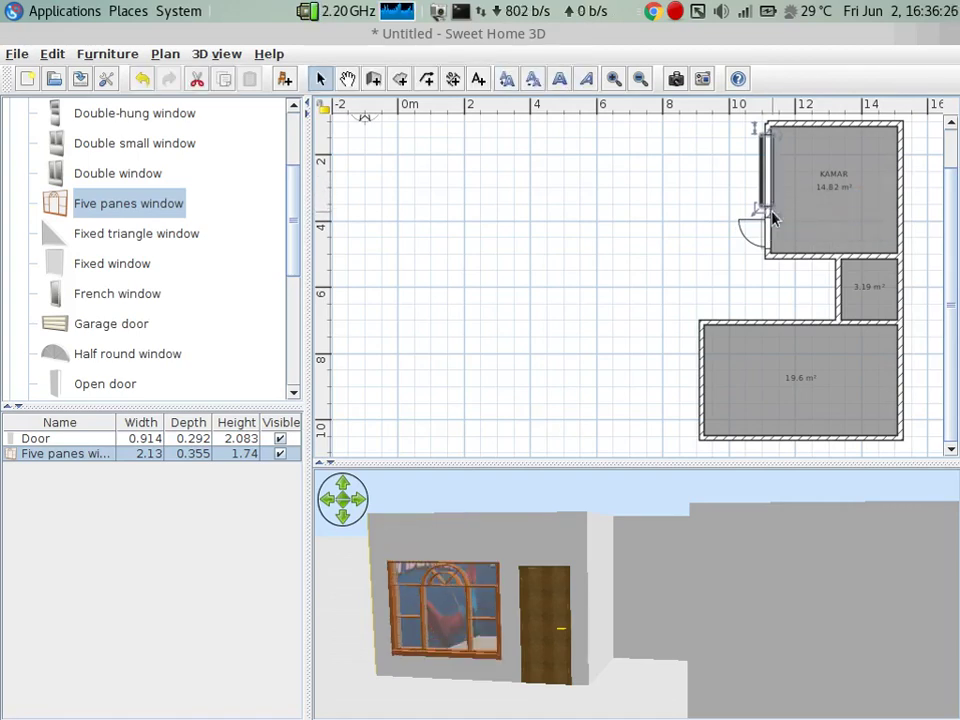
key(ctrl+z)
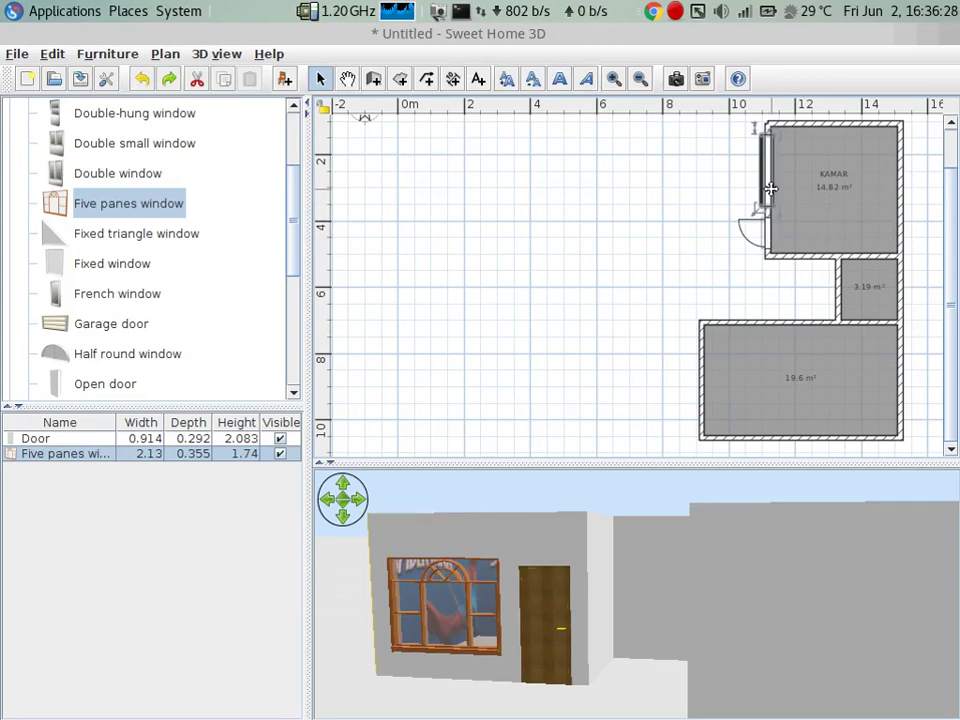
double_click(770, 188)
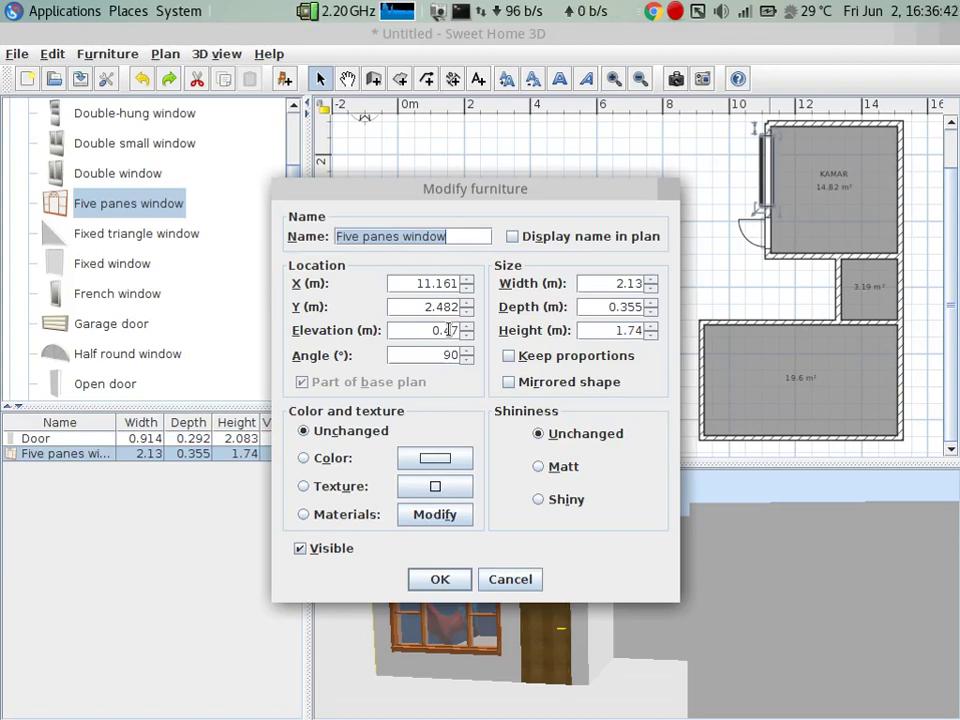
- Compare the window and door elevations in their properties dialogs, closing them unchanged
key(Return)
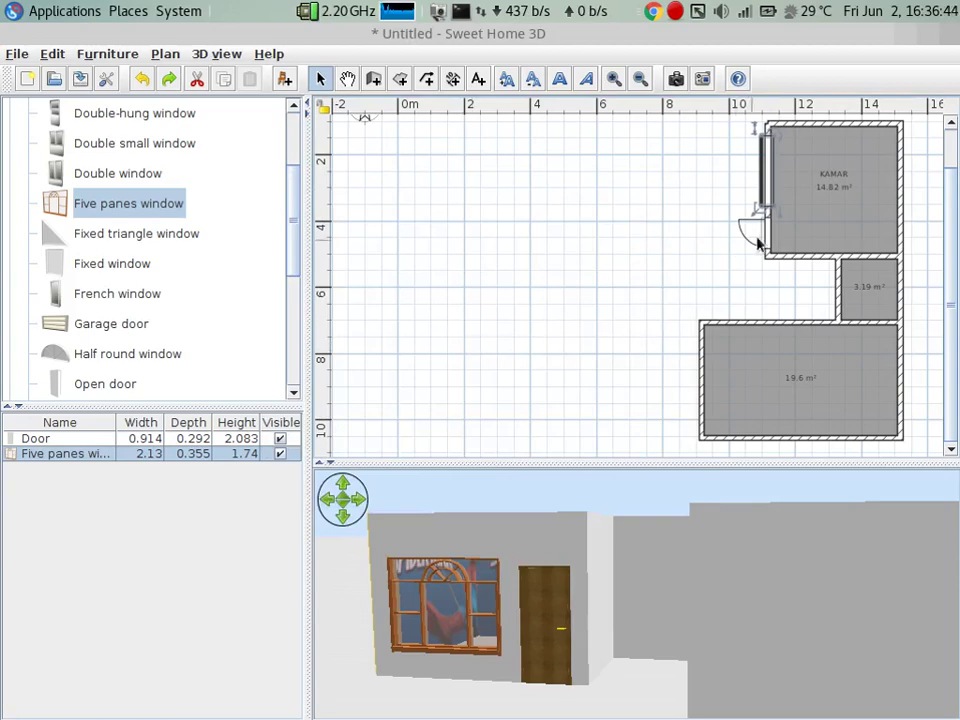
click(768, 229)
double_click(768, 229)
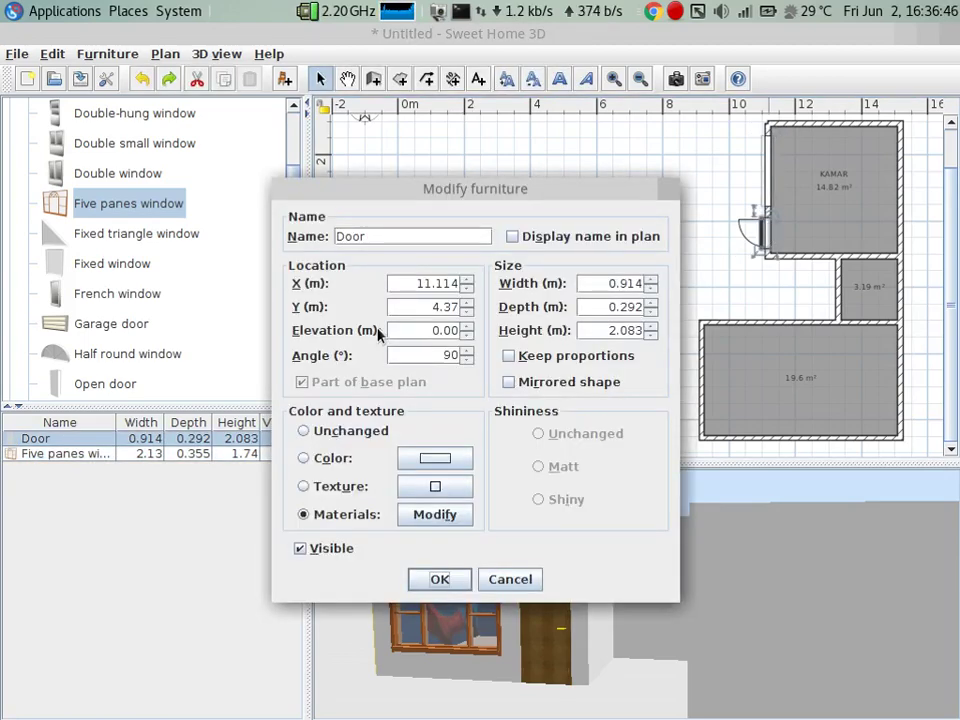
key(Return)
double_click(764, 190)
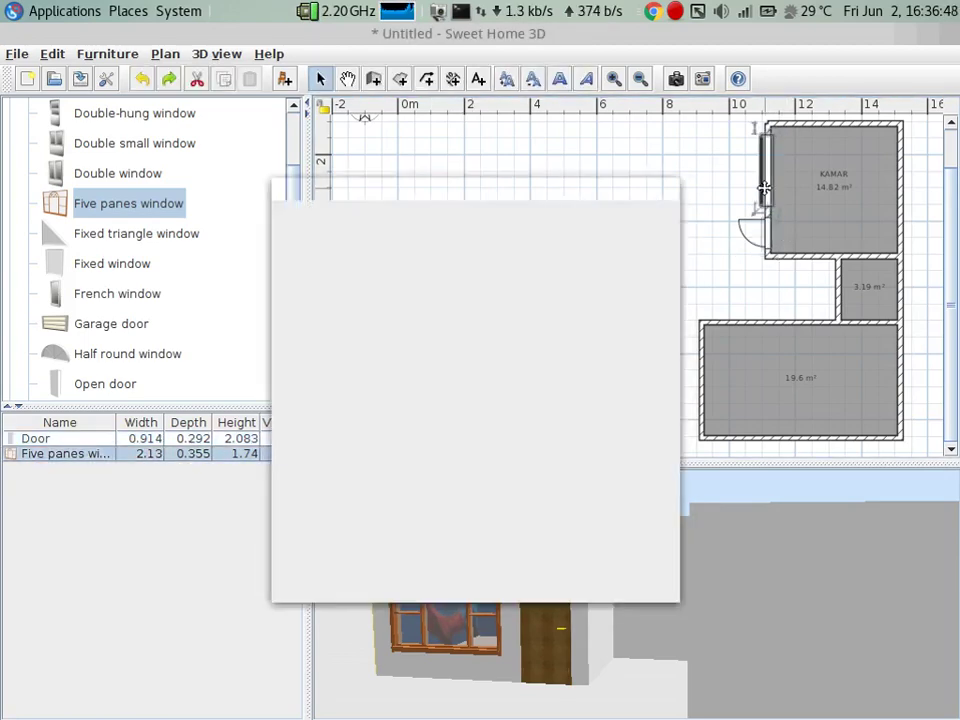
key(Return)
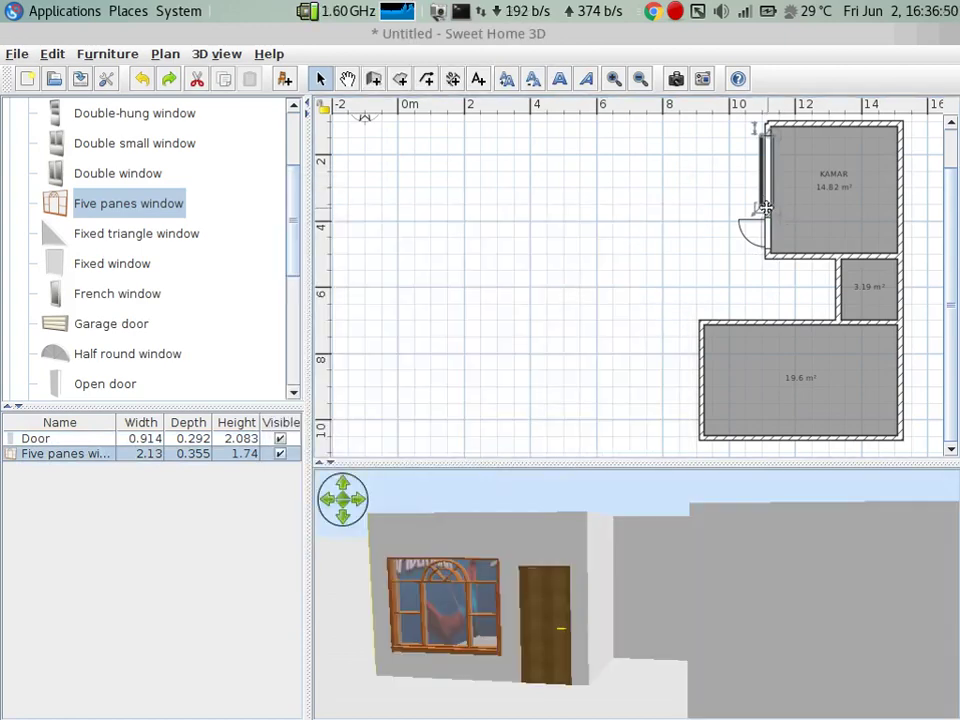
- Lower the five panes window in KAMAR's wall and clear the selection
drag(770, 209, 771, 211)
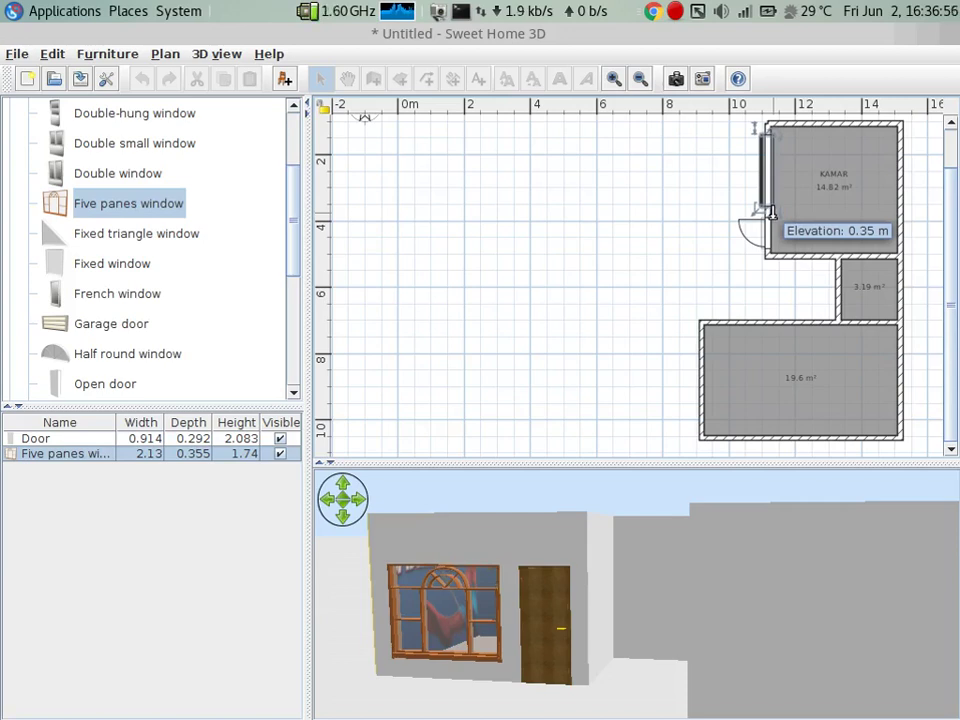
mouse_move(448, 602)
mouse_down()
mouse_move(497, 555)
mouse_move(532, 538)
mouse_up()
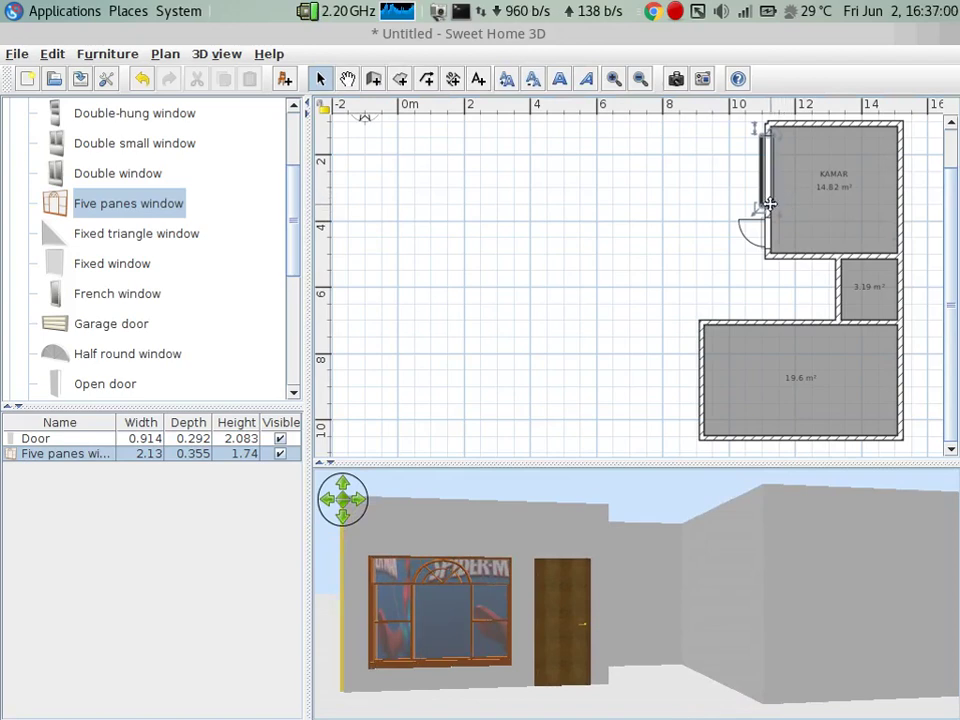
drag(773, 207, 777, 209)
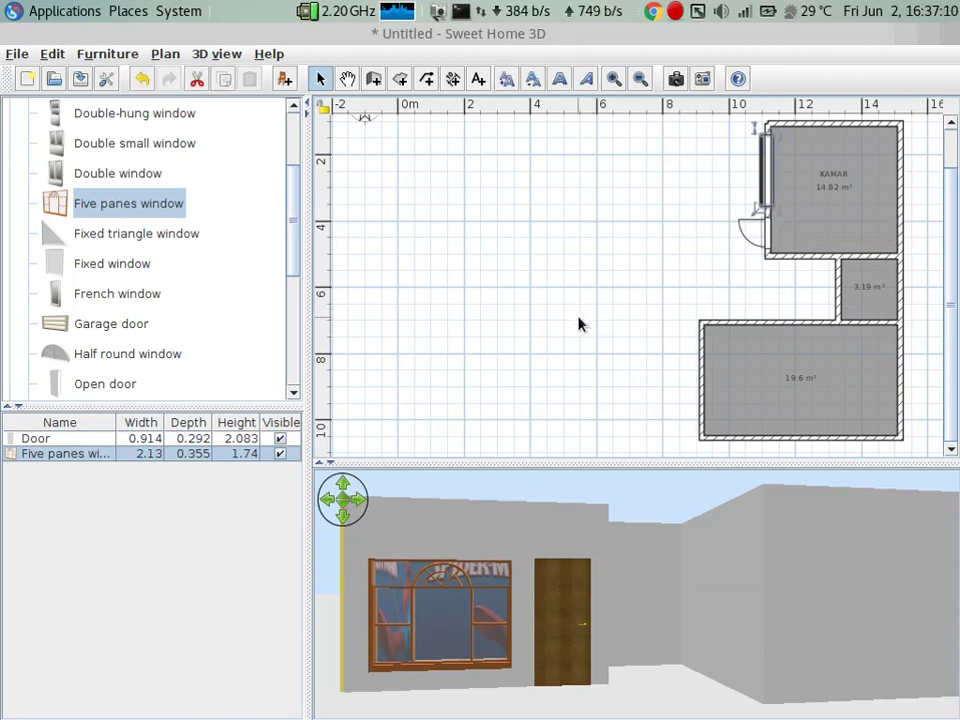
click(664, 273)
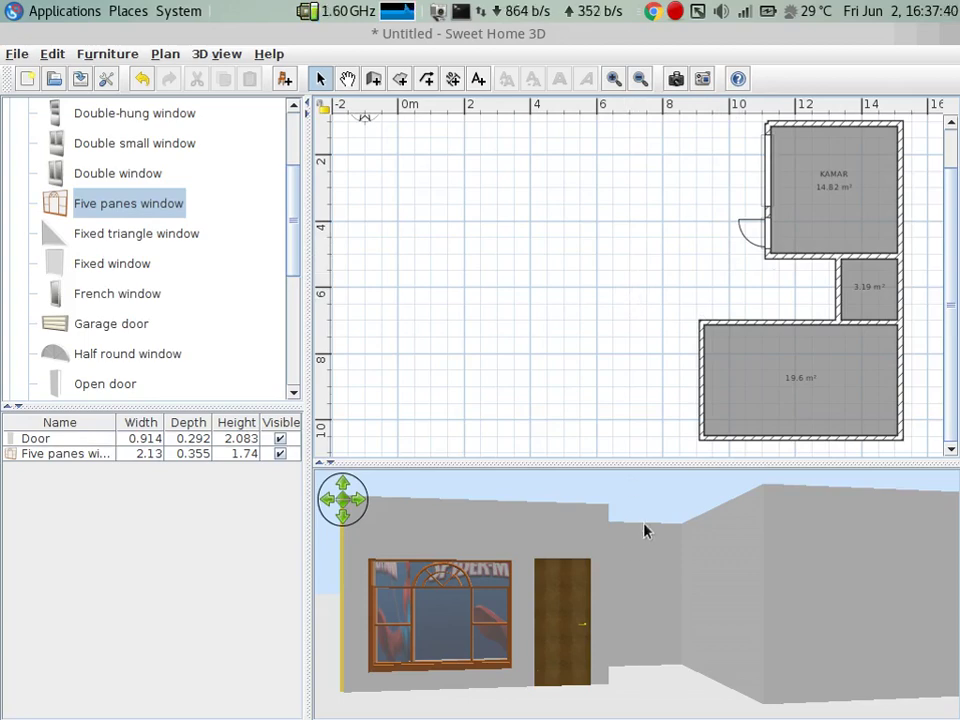
- Tilt and zoom out the 3D view to an aerial view of the whole house
drag(645, 527, 572, 665)
scroll(579, 596, down, 5)
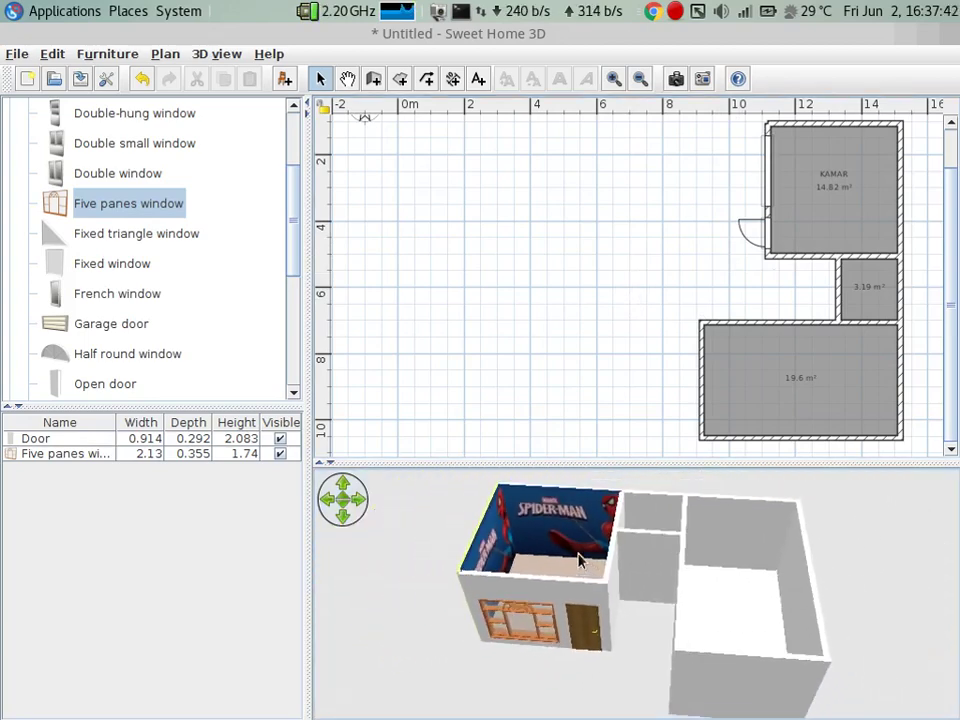
mouse_move(583, 557)
mouse_down()
mouse_move(596, 568)
mouse_move(493, 561)
mouse_up()
- Switch the 3D view to Virtual visit mode from its context menu
right_click(471, 553)
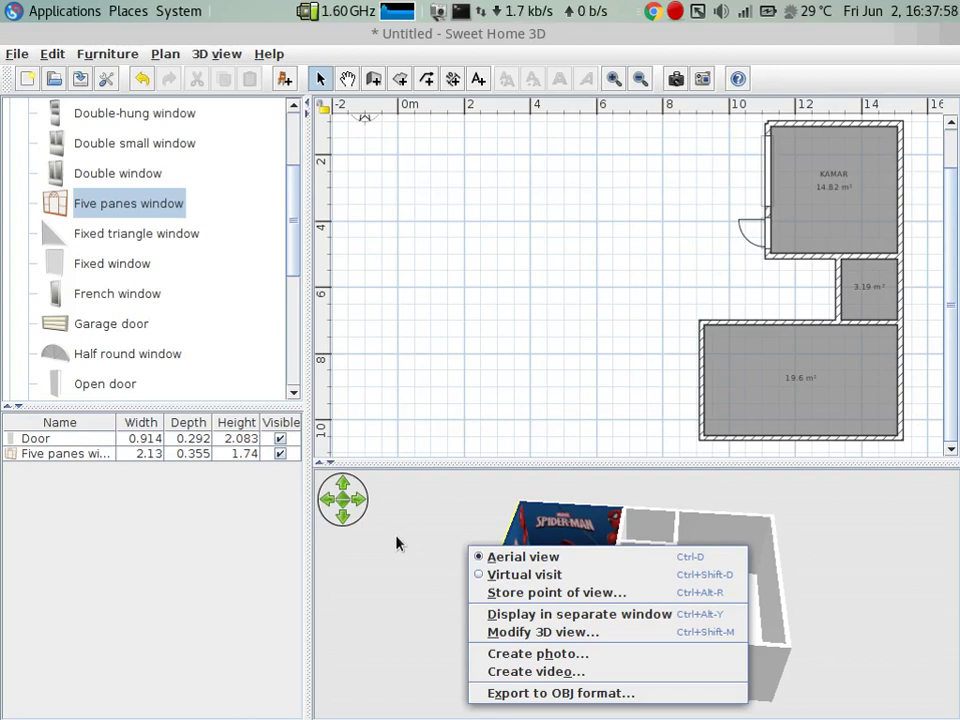
click(396, 543)
right_click(396, 543)
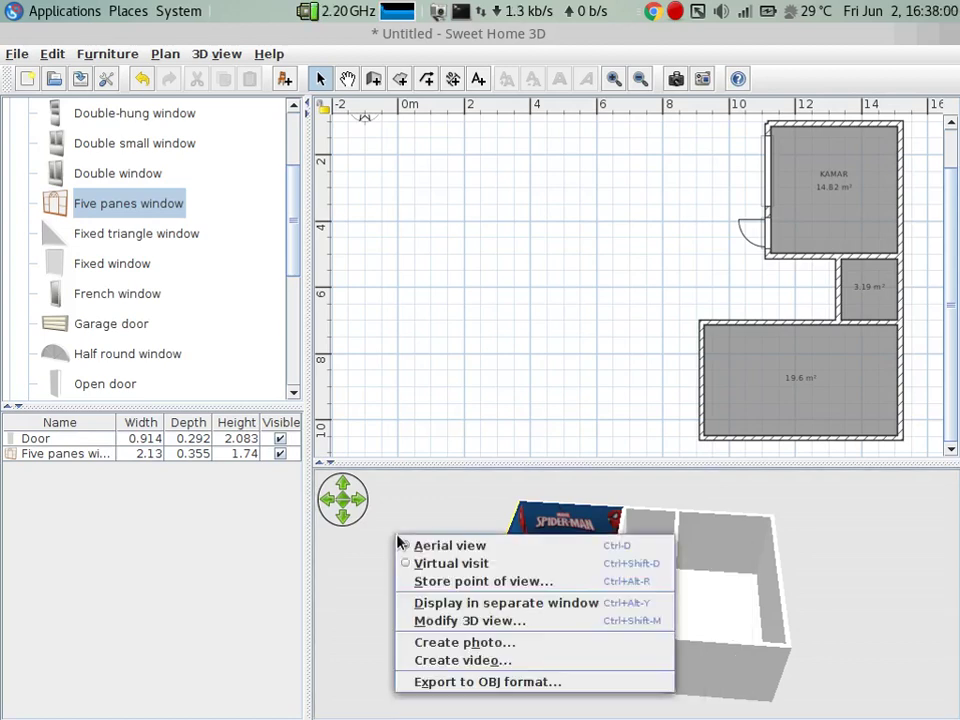
click(440, 566)
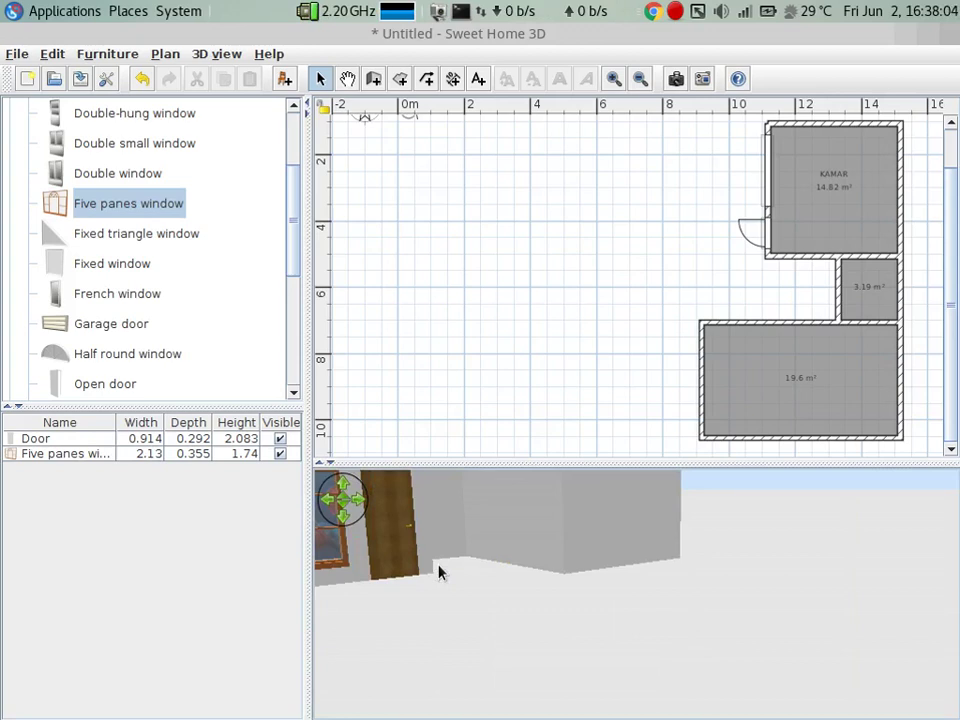
- Walk the virtual visitor into KAMAR and turn it to face the Spider-Man poster
mouse_move(761, 602)
mouse_down()
mouse_move(480, 521)
mouse_move(785, 637)
mouse_move(767, 585)
mouse_move(739, 561)
mouse_move(774, 579)
mouse_move(778, 596)
mouse_up()
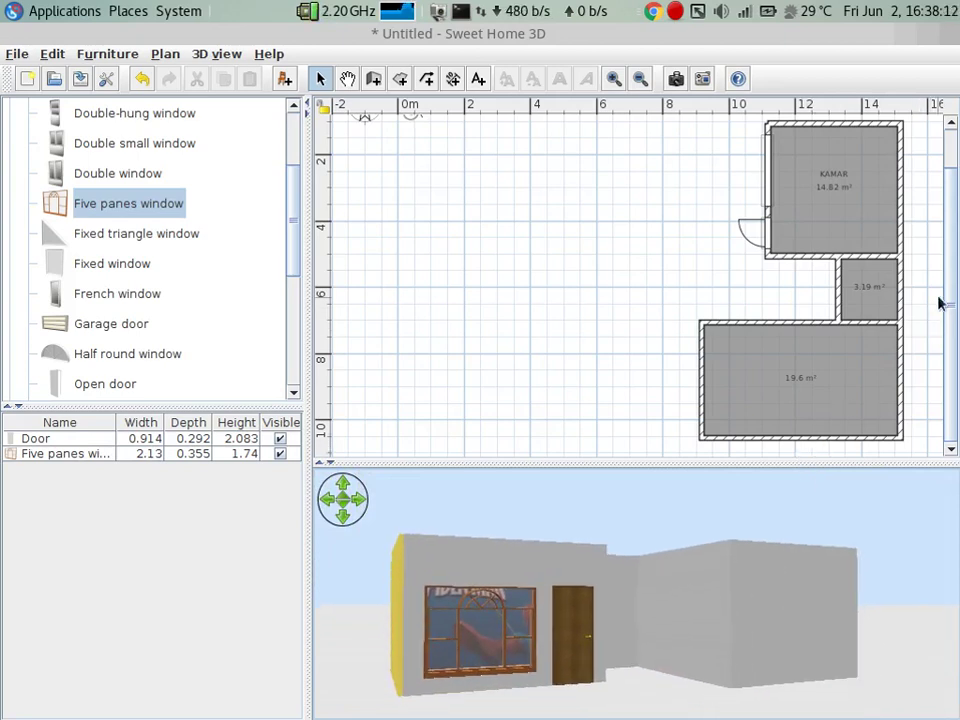
scroll(560, 307, down, 1)
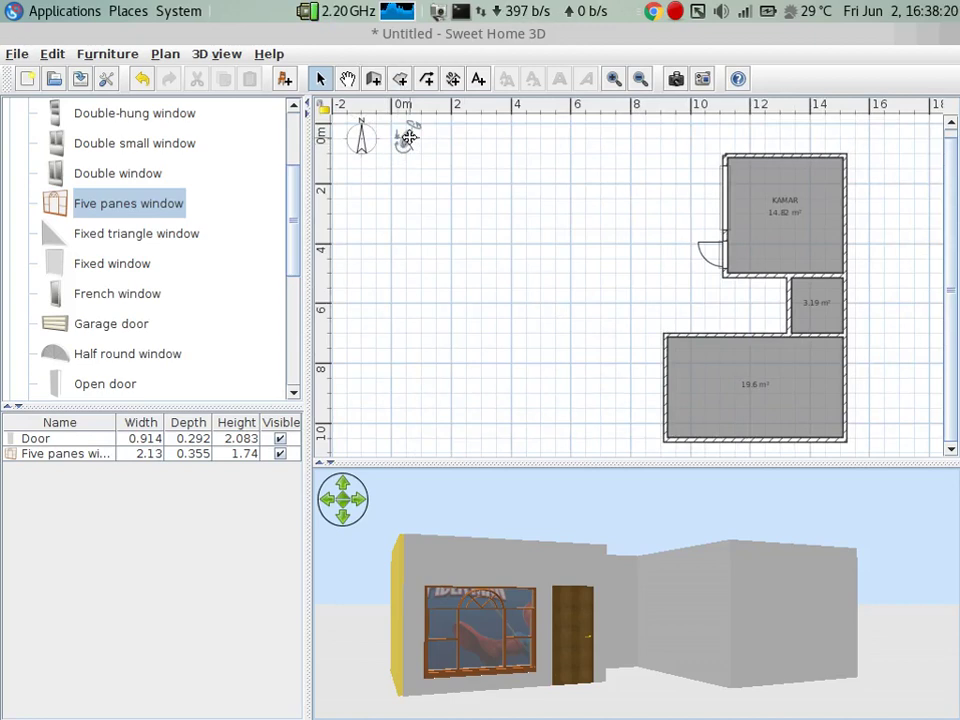
mouse_move(410, 137)
mouse_down()
mouse_move(488, 197)
mouse_move(736, 222)
mouse_up()
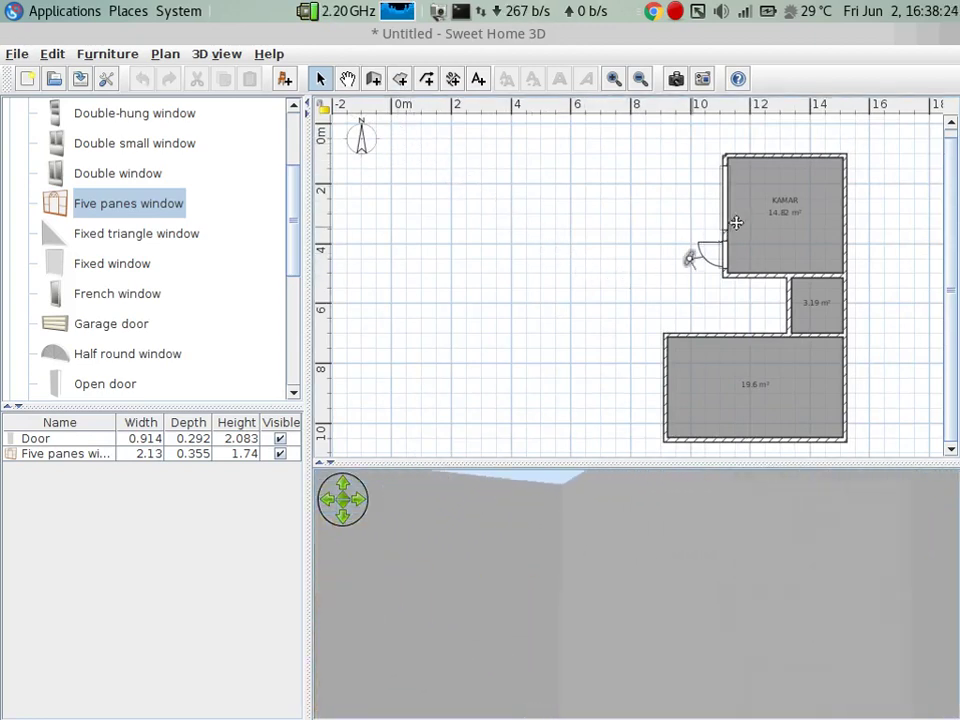
drag(736, 222, 793, 180)
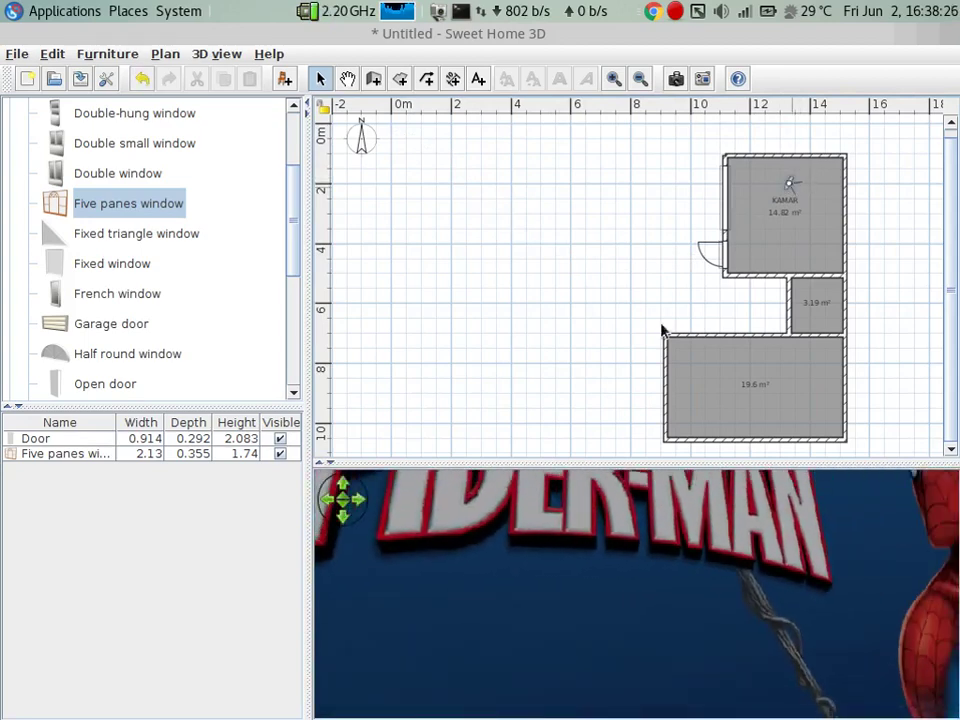
mouse_move(602, 589)
mouse_down()
mouse_move(789, 525)
mouse_move(791, 561)
mouse_move(577, 583)
mouse_move(556, 537)
mouse_up()
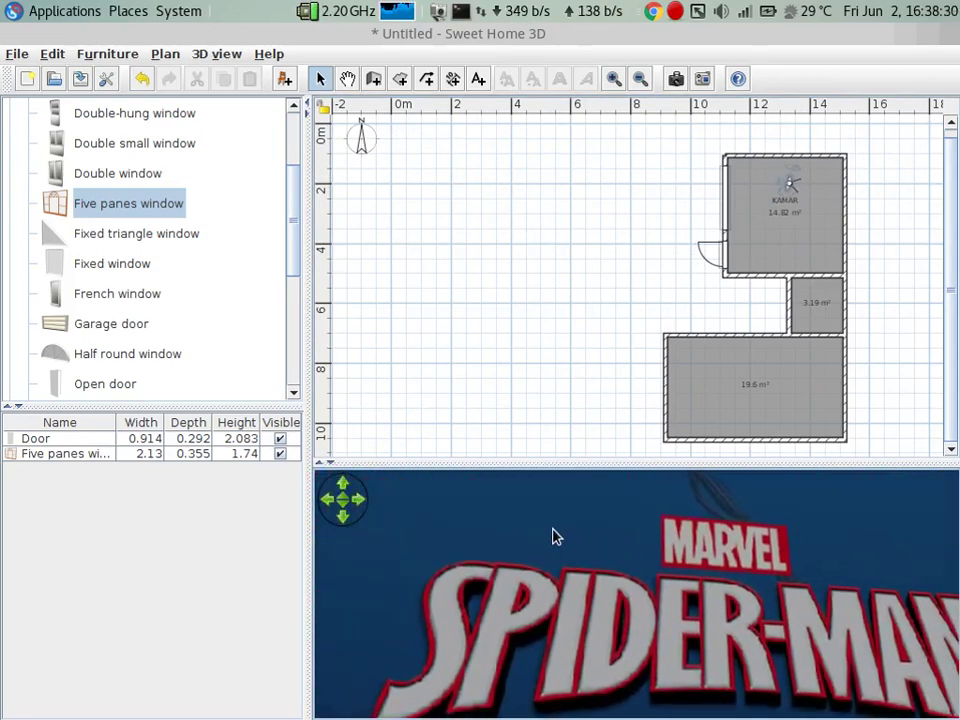
drag(786, 182, 737, 171)
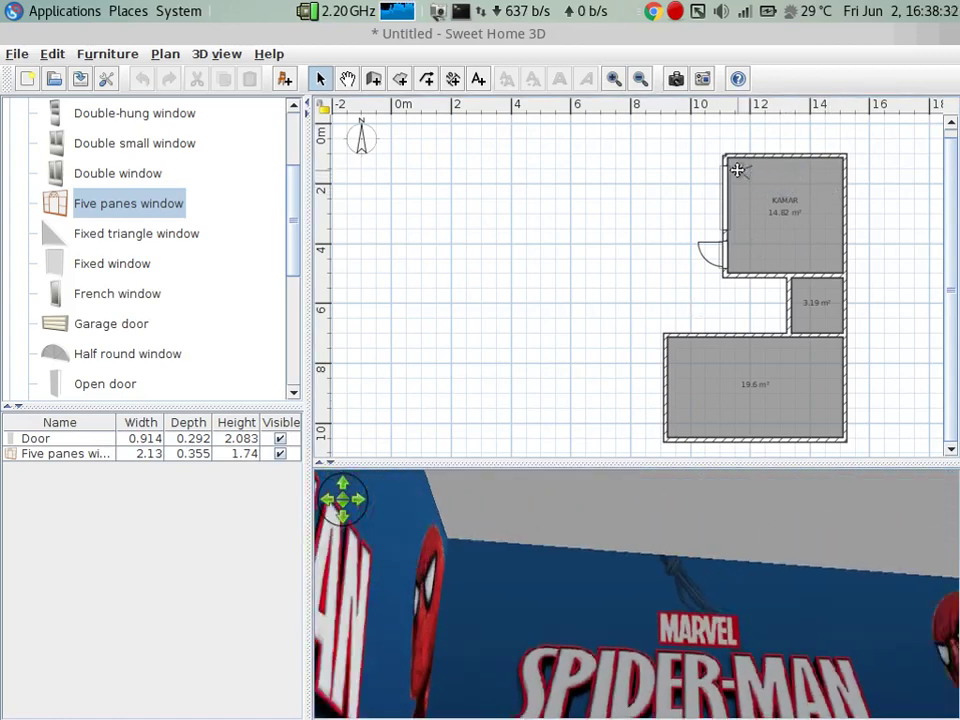
mouse_move(681, 521)
mouse_down()
mouse_move(728, 575)
mouse_move(714, 482)
mouse_up()
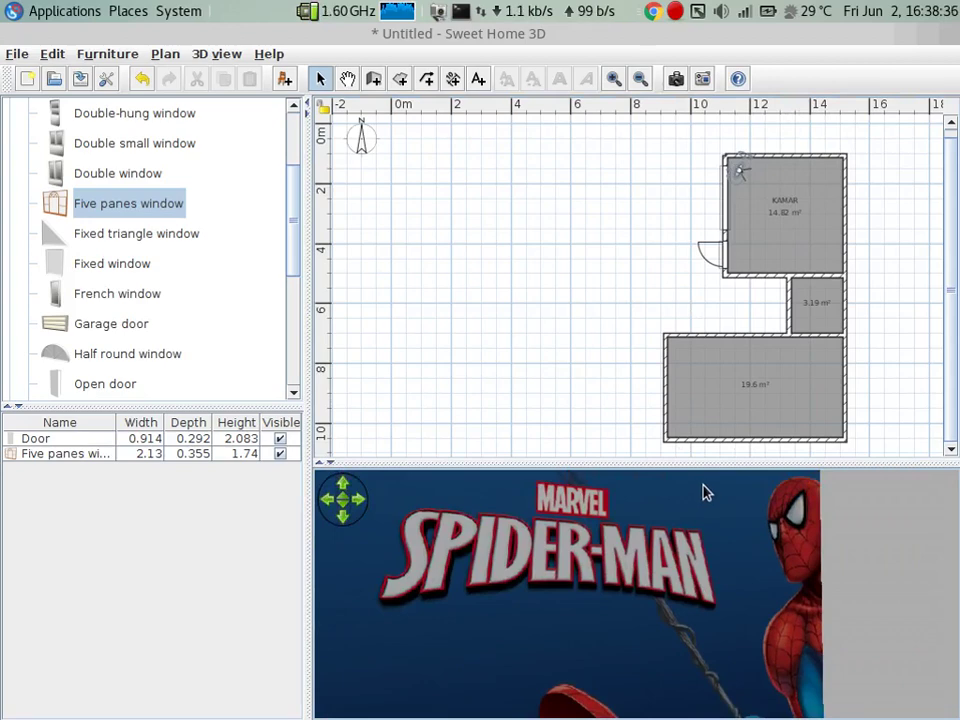
mouse_move(705, 492)
mouse_down()
mouse_move(630, 570)
mouse_move(640, 570)
mouse_up()
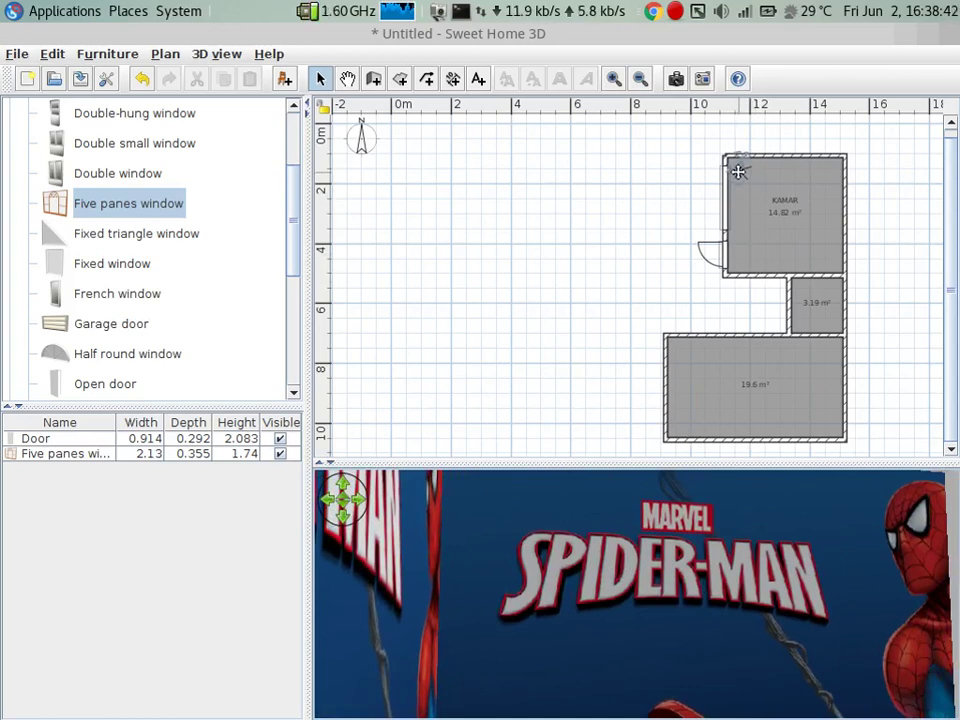
- Level the virtual visitor's head angle, undoing an accidental -74 setting
double_click(737, 171)
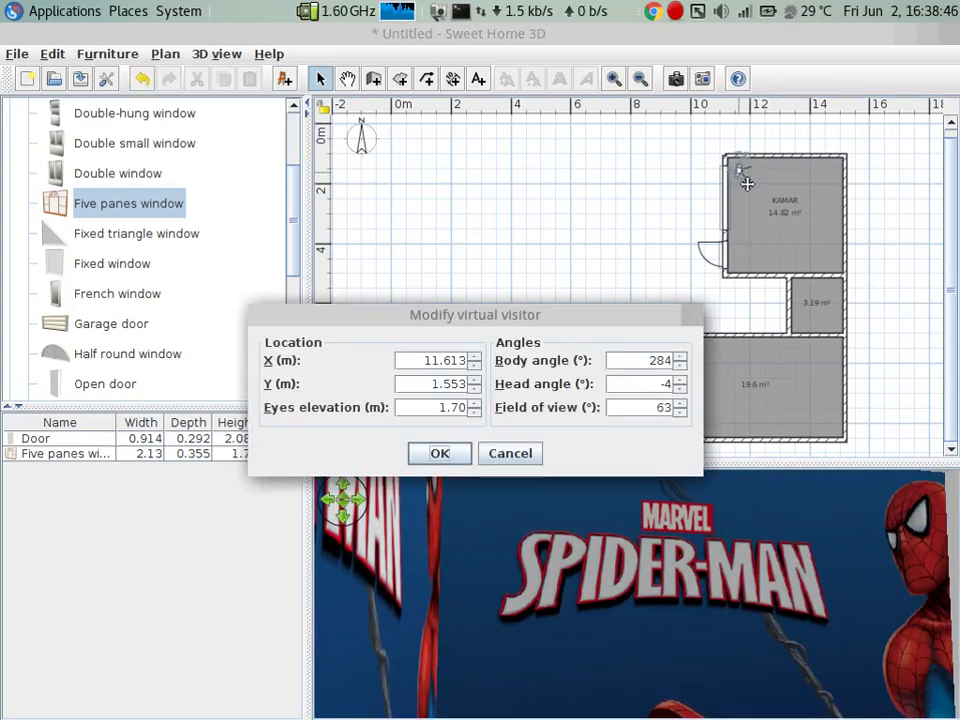
key(Escape)
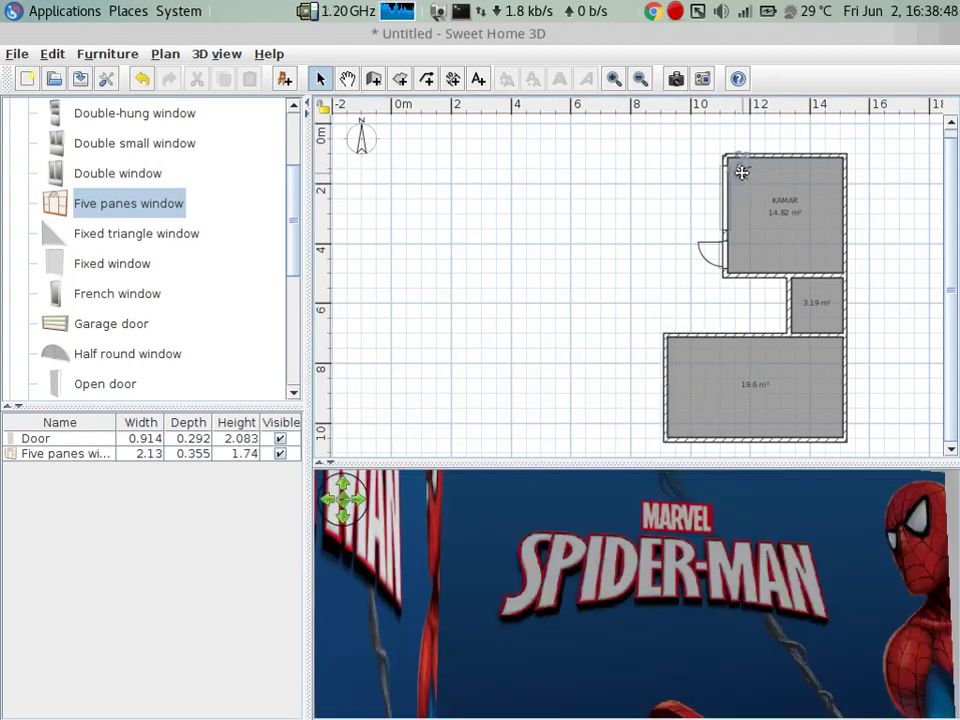
double_click(741, 172)
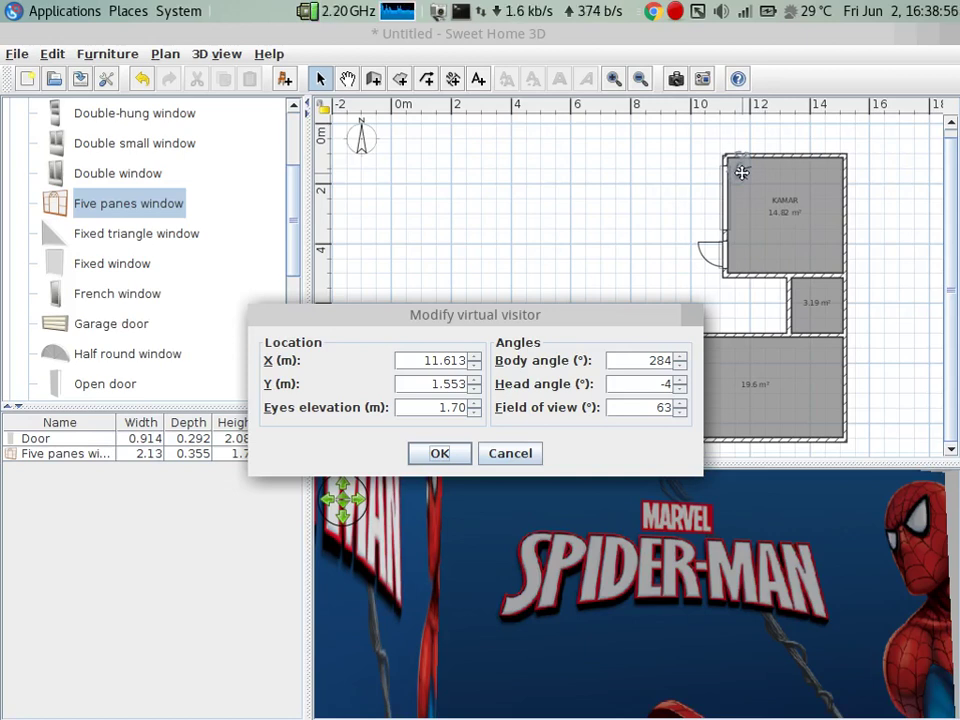
click(680, 390)
click(680, 393)
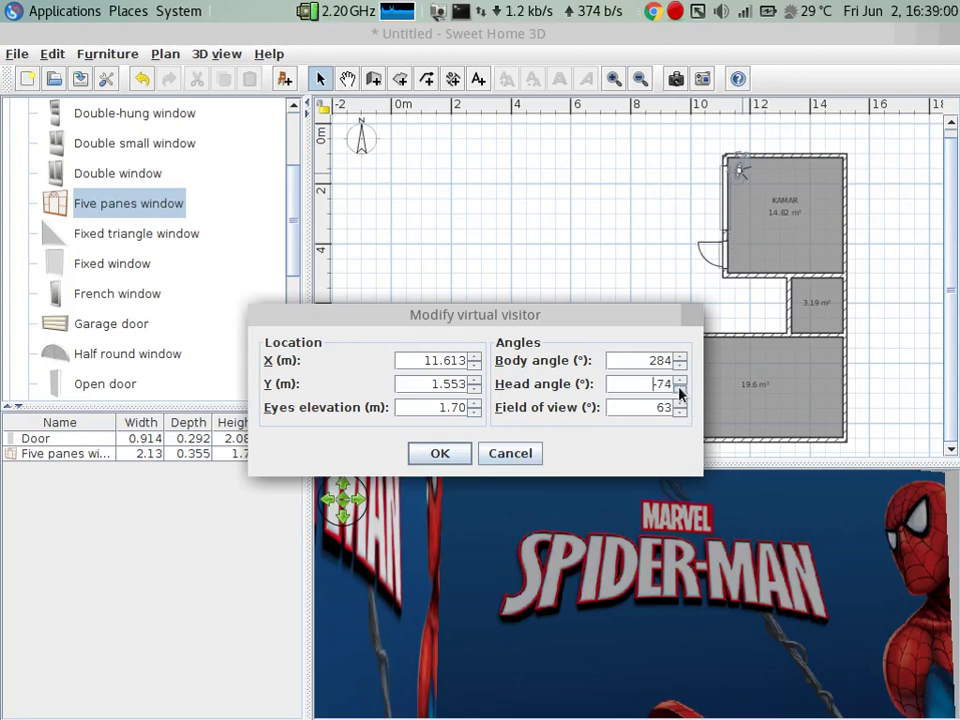
click(437, 453)
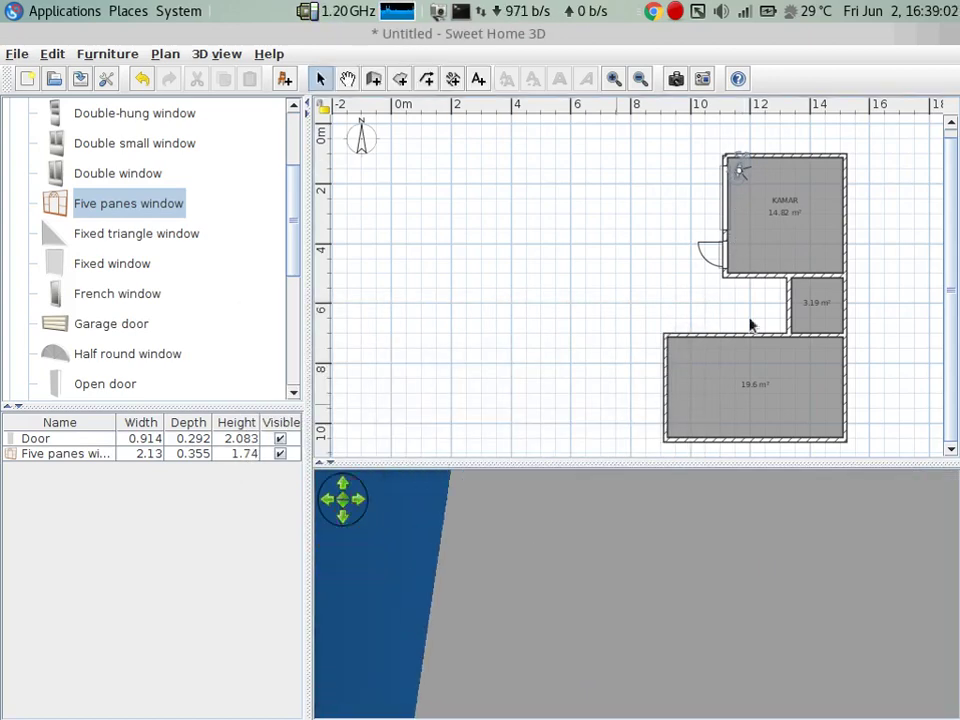
key(ctrl+z)
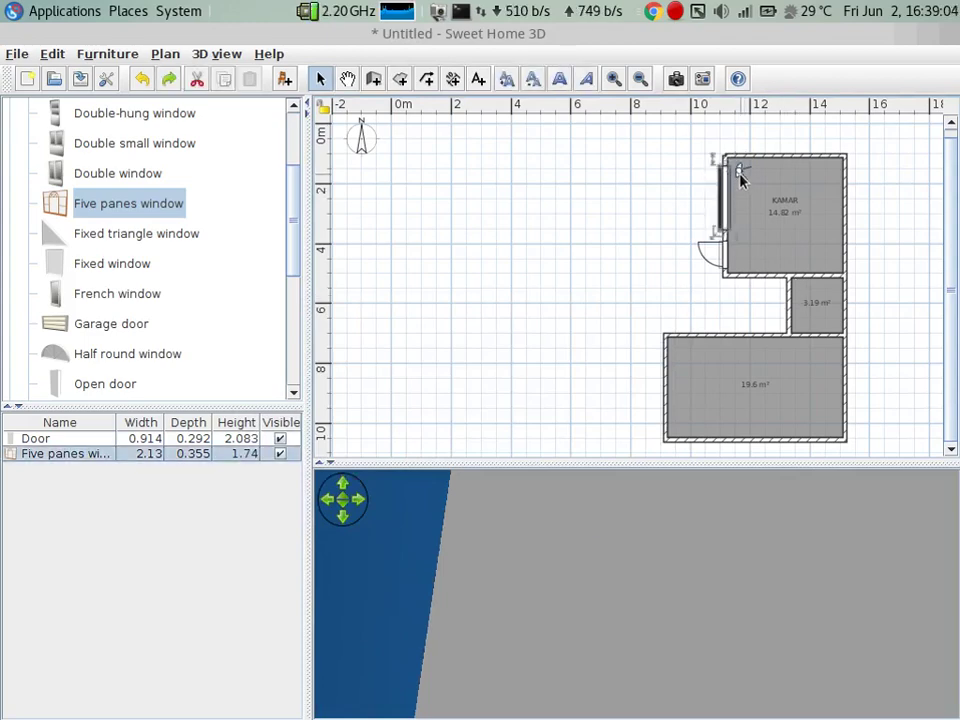
double_click(741, 172)
double_click(658, 384)
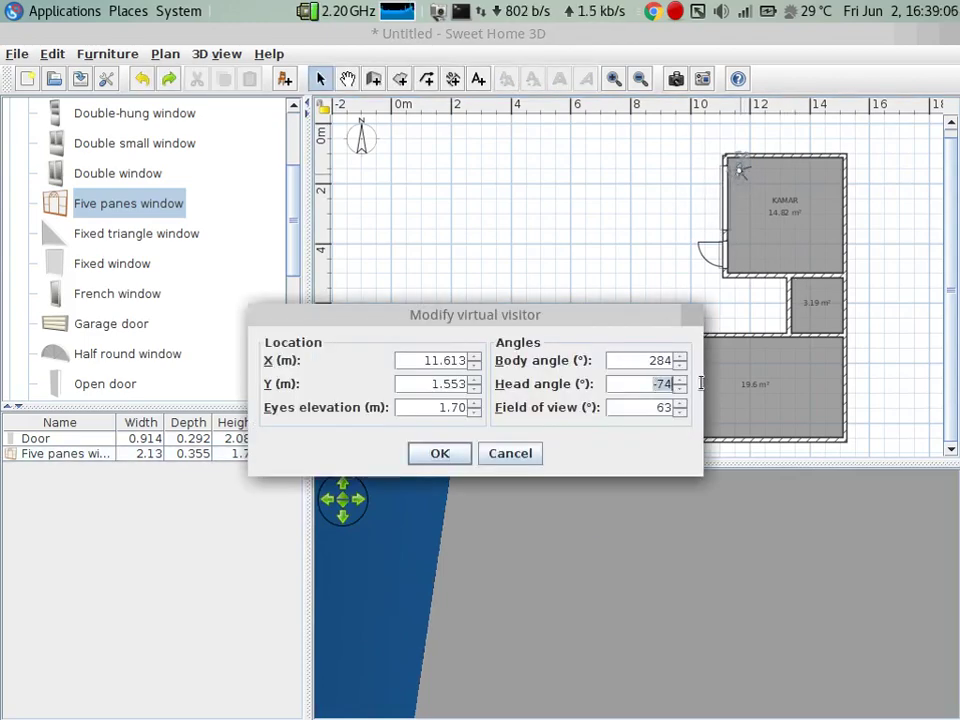
key(BackSpace)
key(Return)
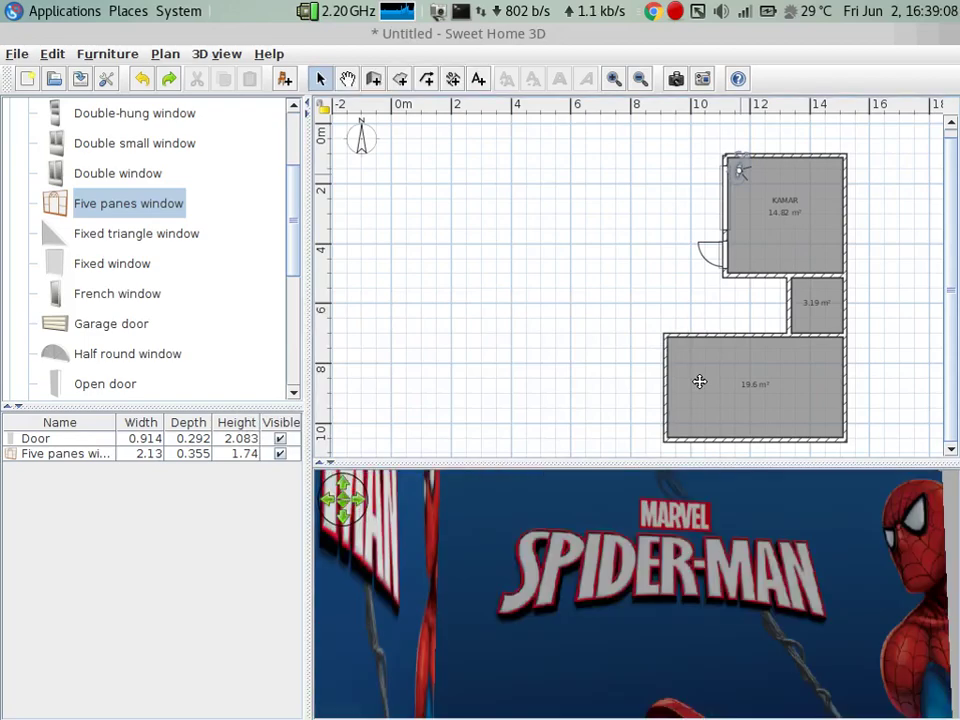
- Narrow the visitor's field of view, trying 270, and tilt toward the MARVEL logo
double_click(738, 168)
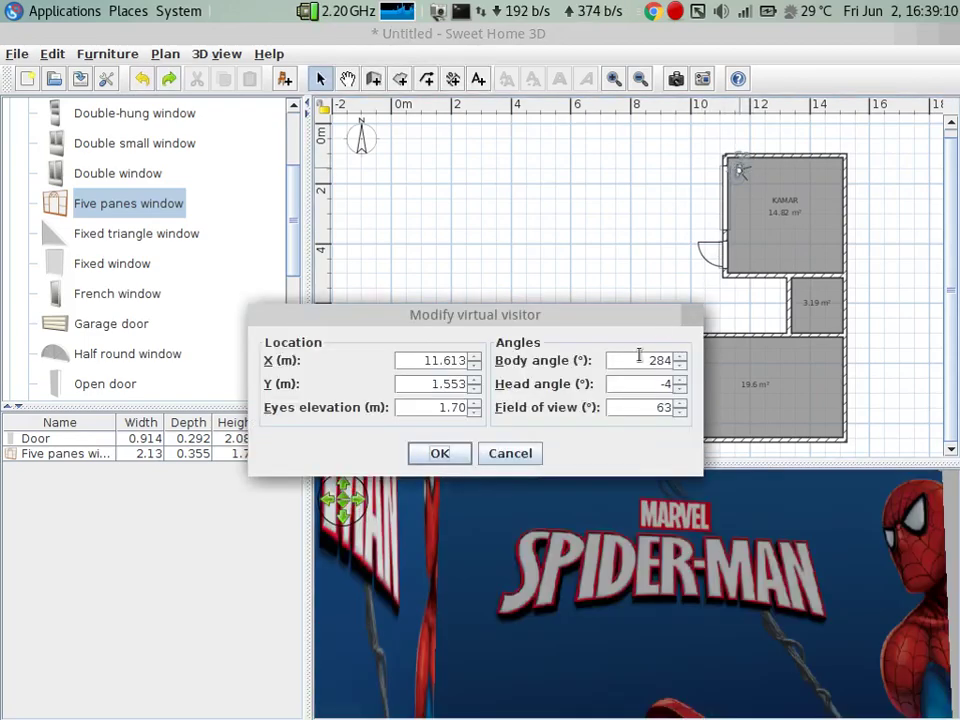
click(681, 412)
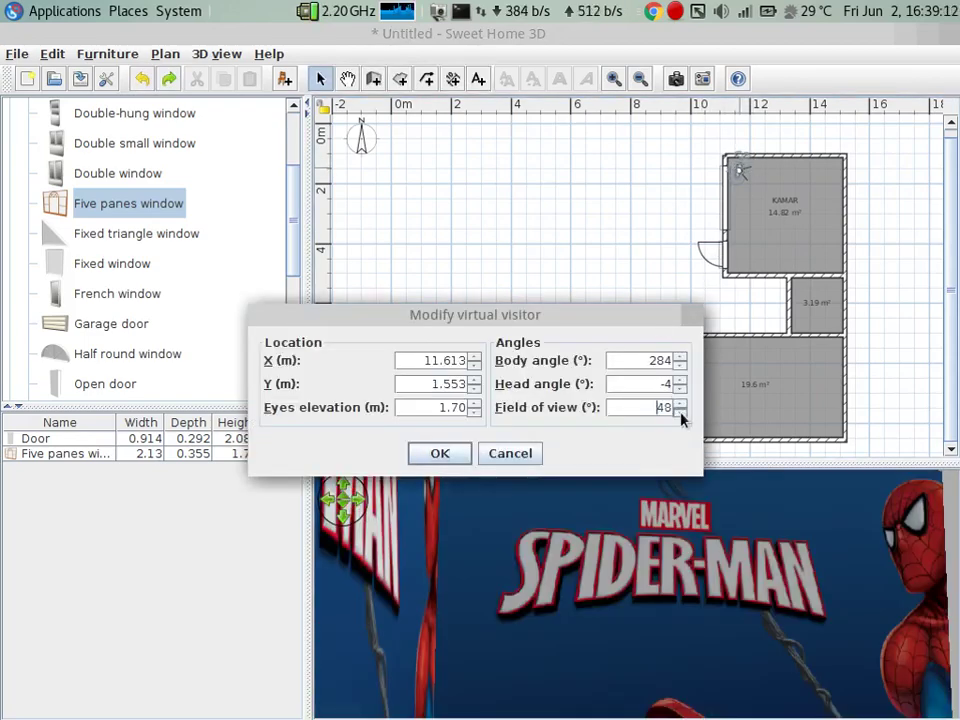
click(438, 453)
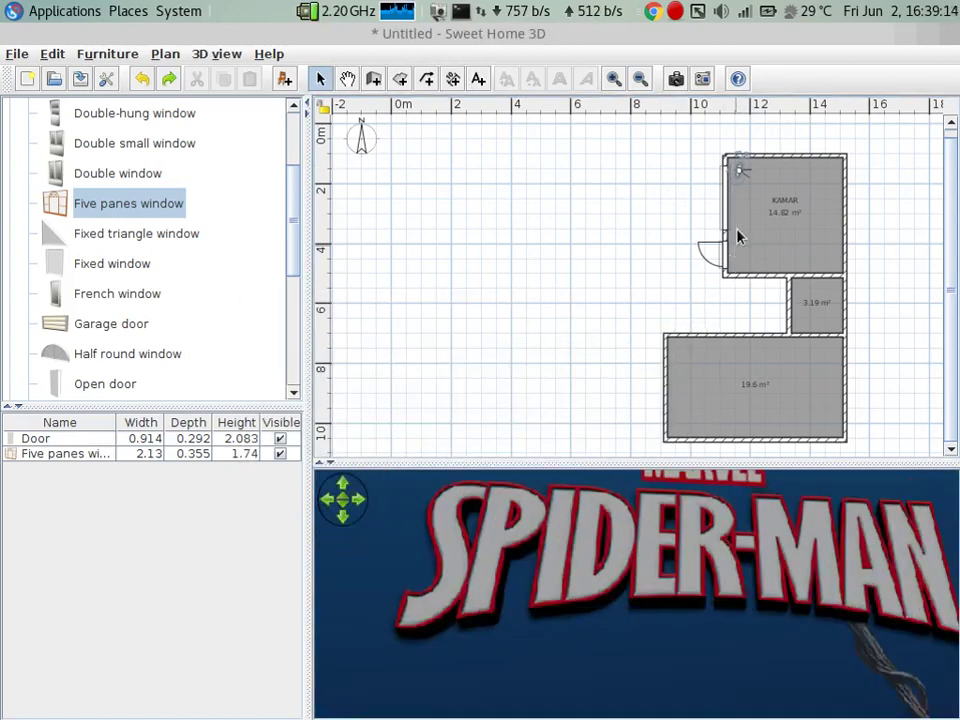
double_click(738, 172)
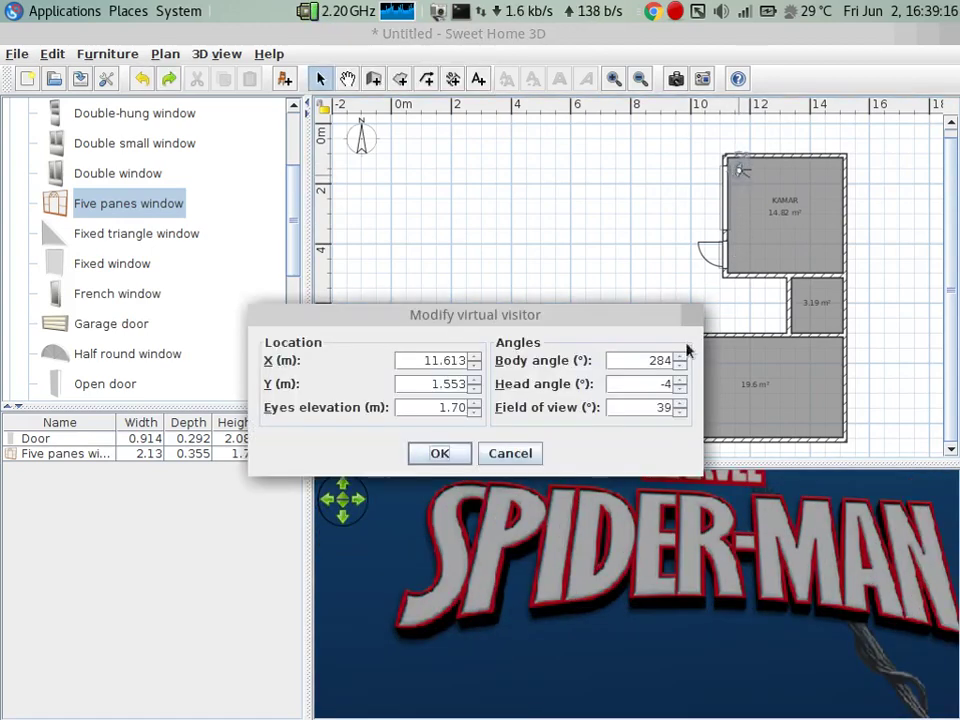
double_click(653, 412)
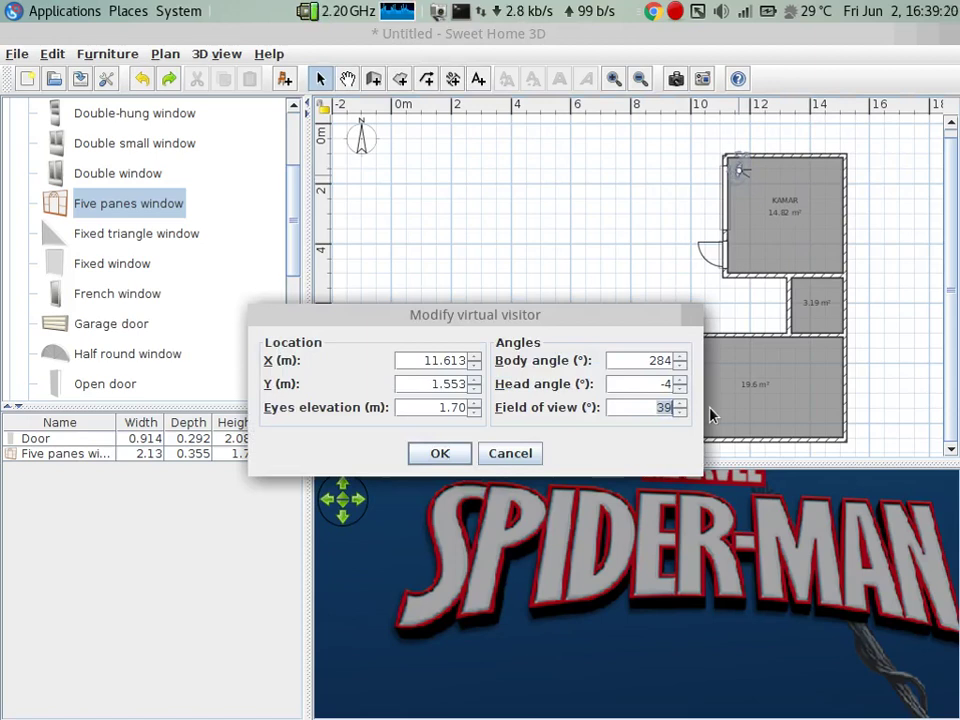
text(2)
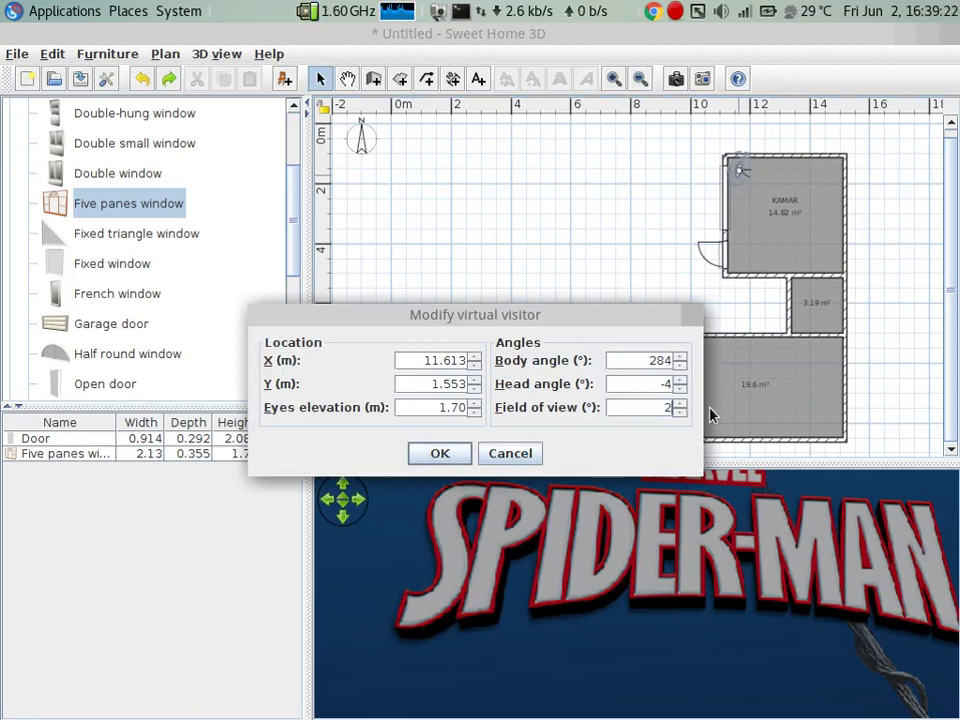
text(70)
click(441, 457)
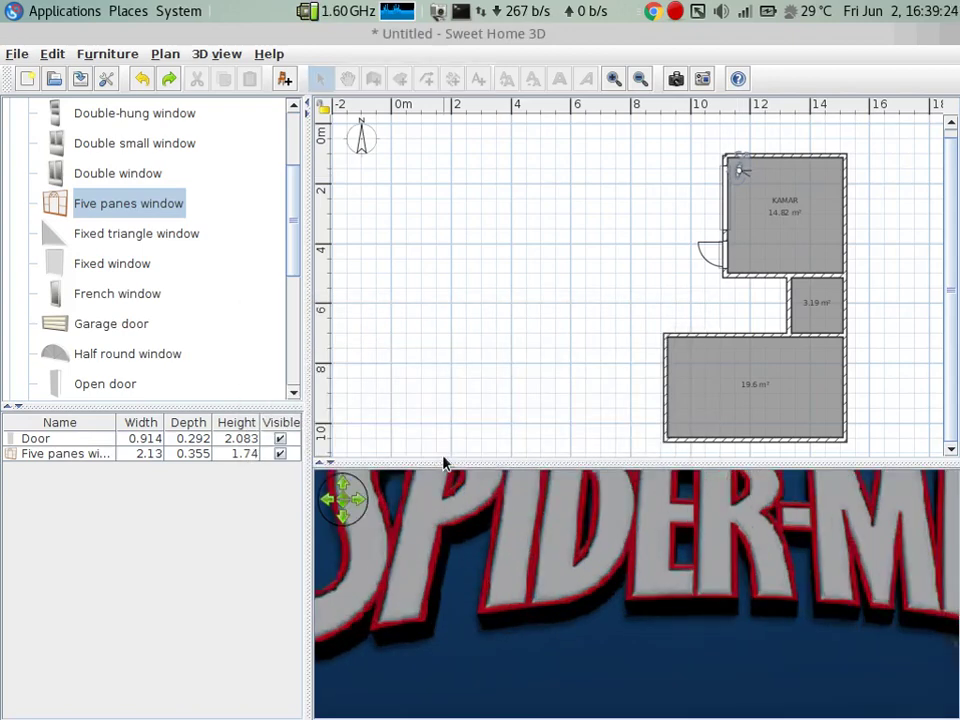
mouse_move(613, 572)
mouse_down()
mouse_move(624, 542)
mouse_move(621, 494)
mouse_up()
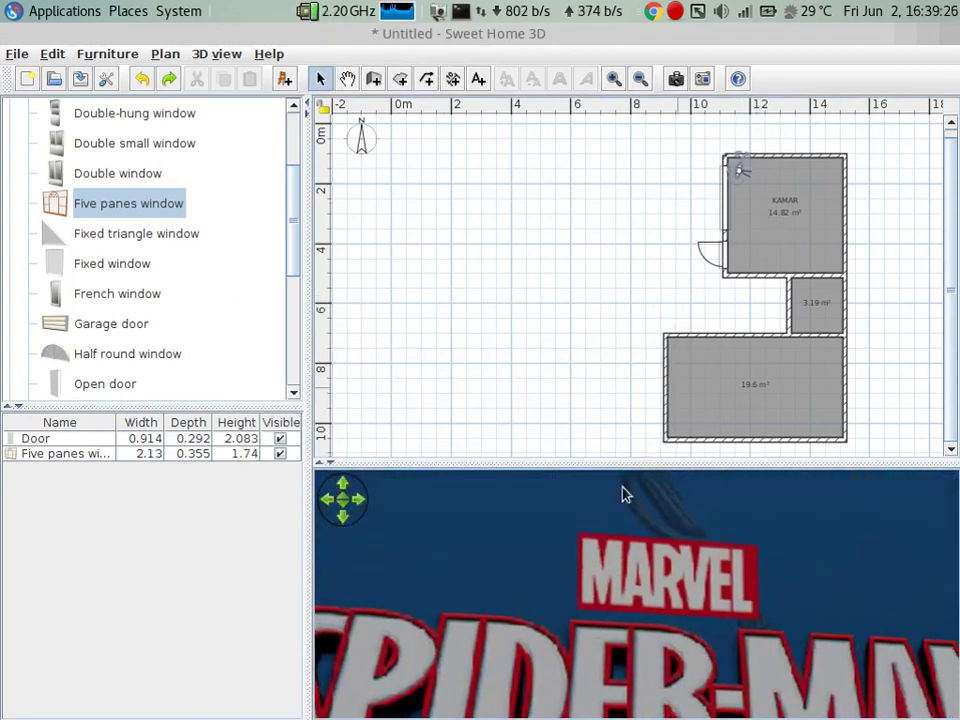
mouse_move(685, 494)
mouse_down()
mouse_move(675, 707)
mouse_move(705, 499)
mouse_move(670, 494)
mouse_move(736, 170)
mouse_up()
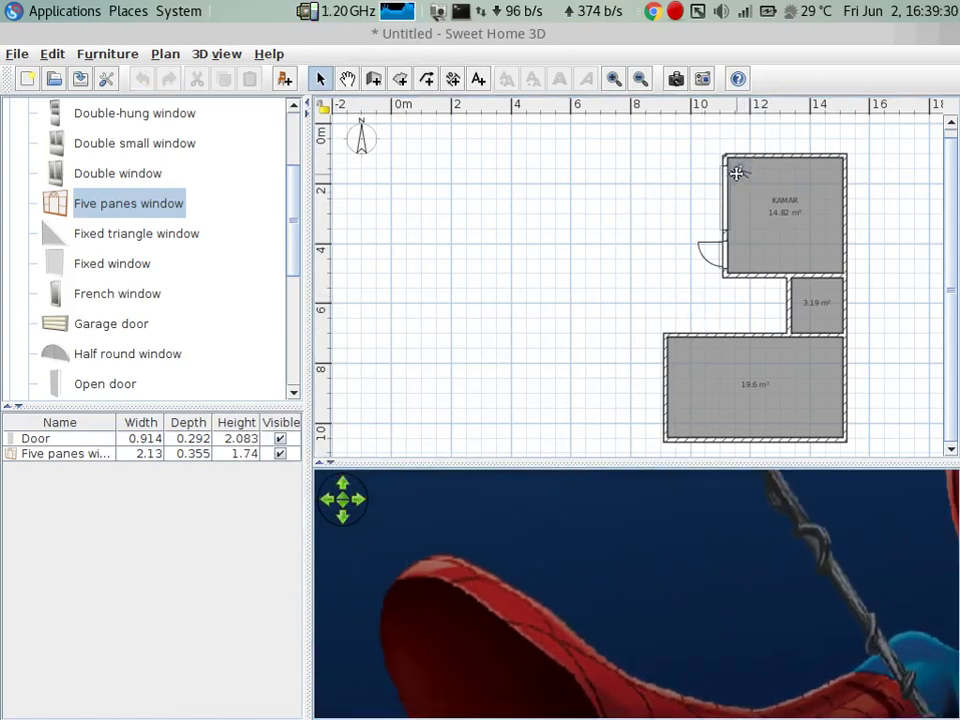
- Settle the visitor's field of view at 45 and turn toward the Spider-Man poster
double_click(737, 172)
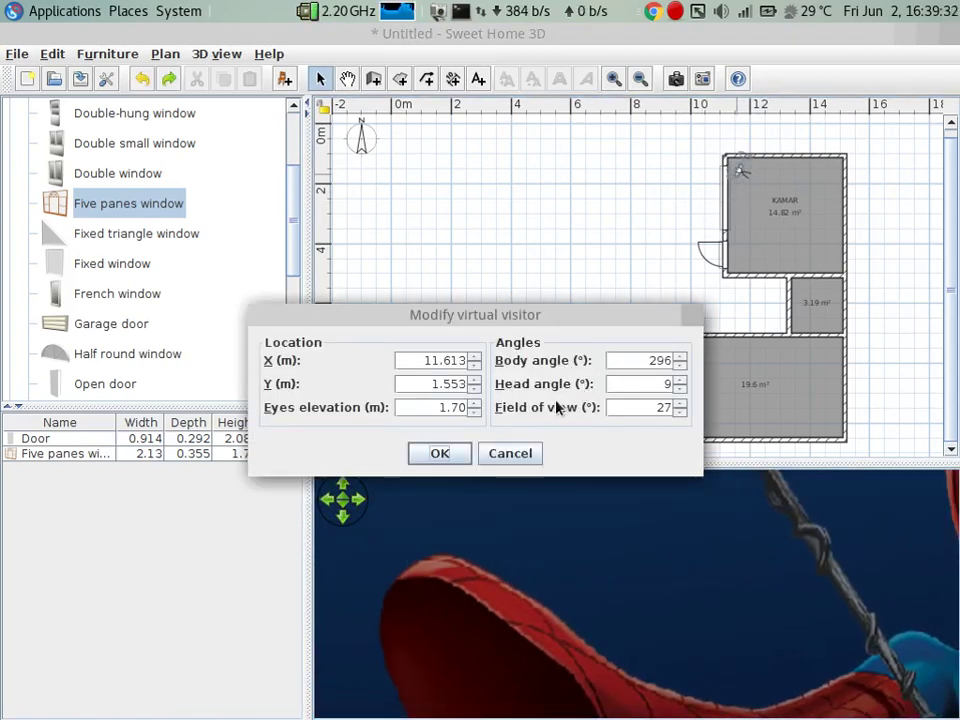
drag(664, 405, 609, 405)
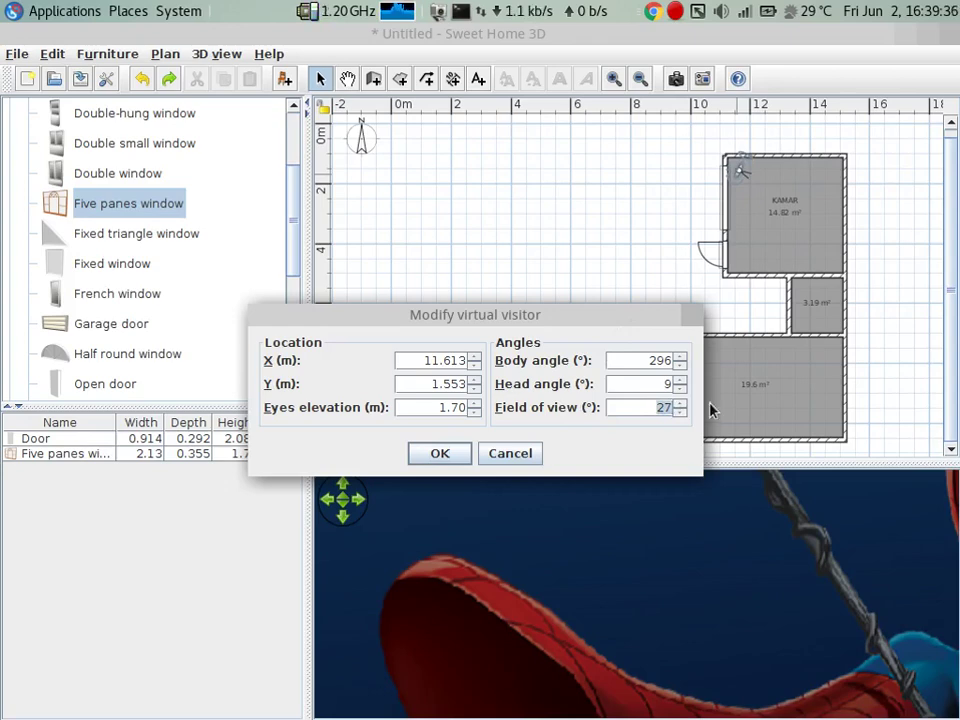
text(4444)
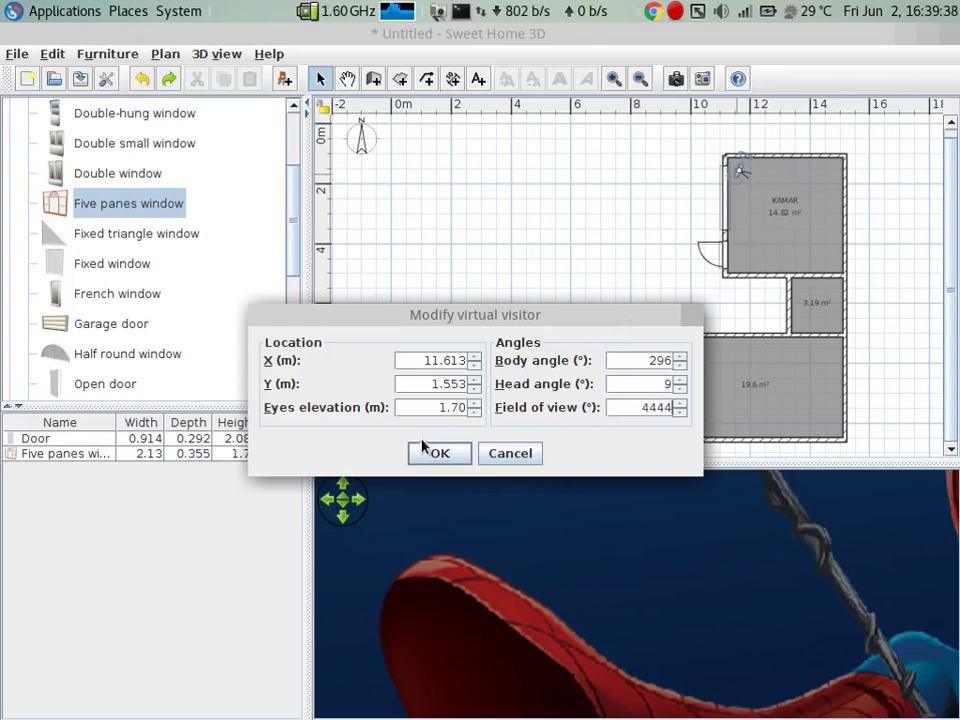
click(426, 452)
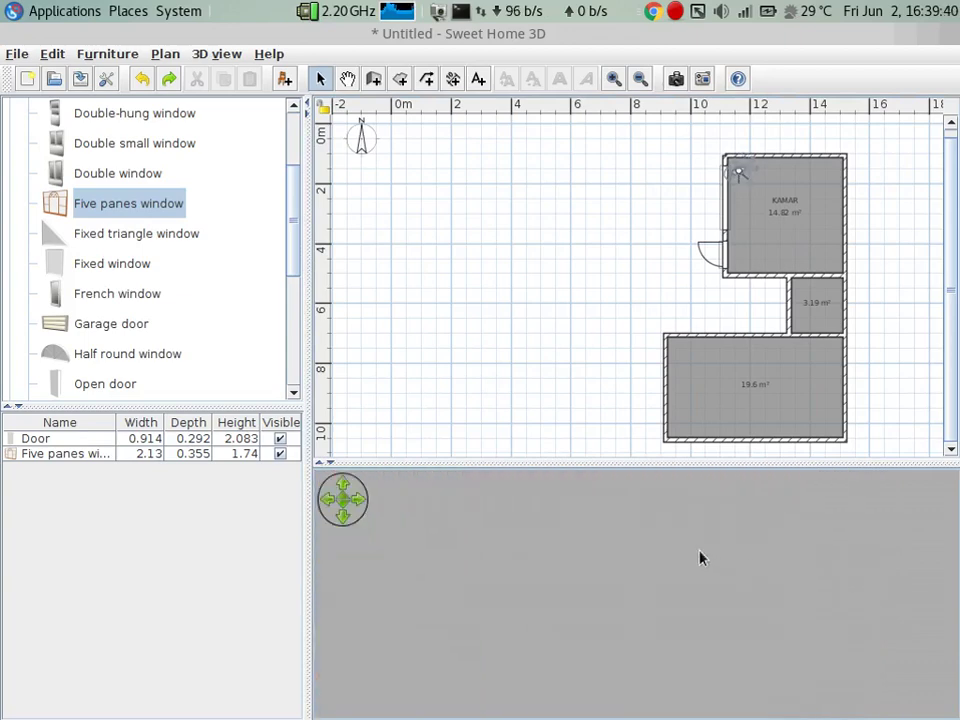
double_click(737, 169)
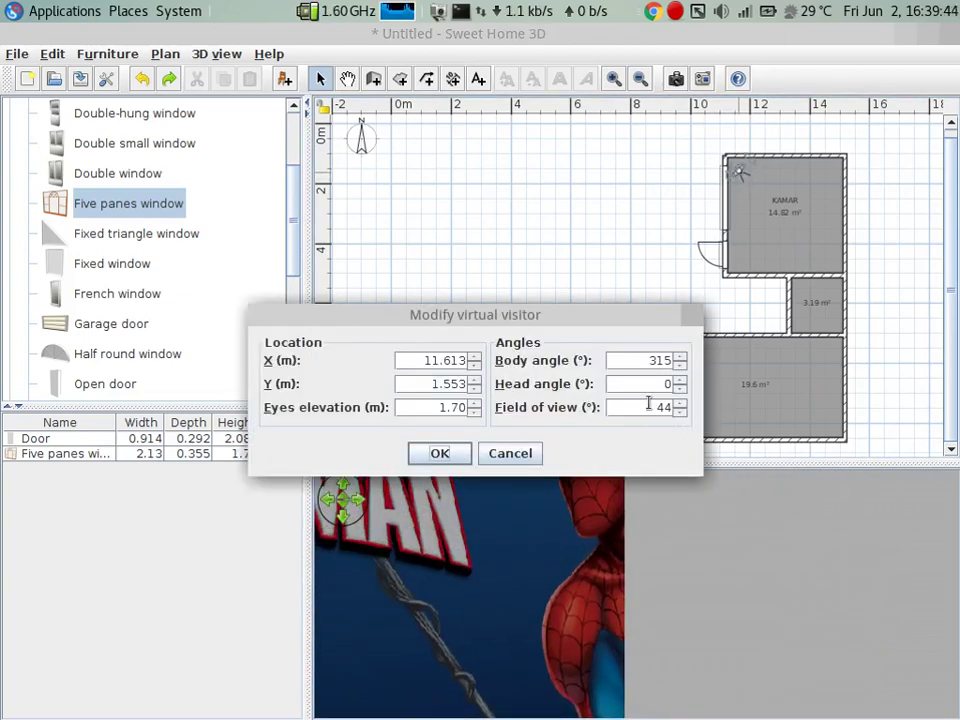
drag(648, 403, 711, 411)
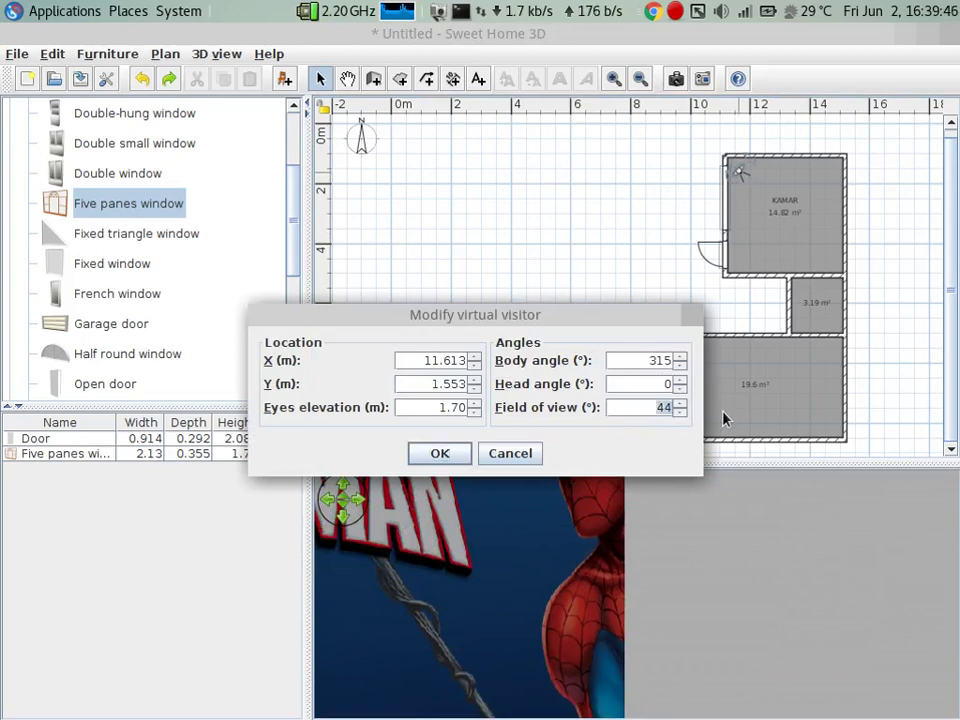
key(BackSpace)
text(45)
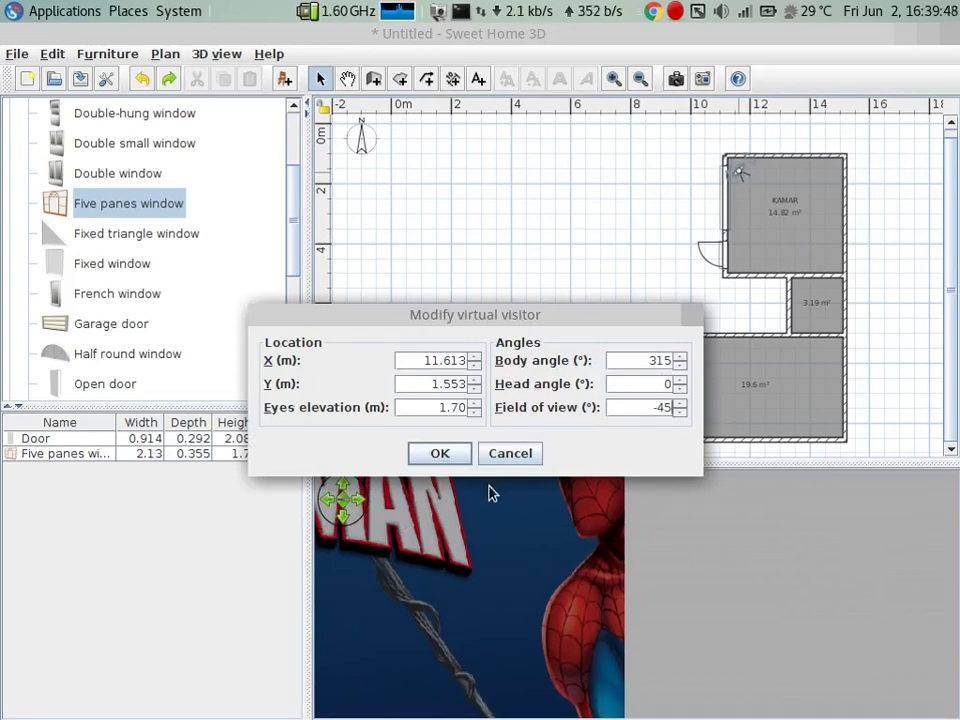
click(464, 464)
drag(643, 600, 585, 546)
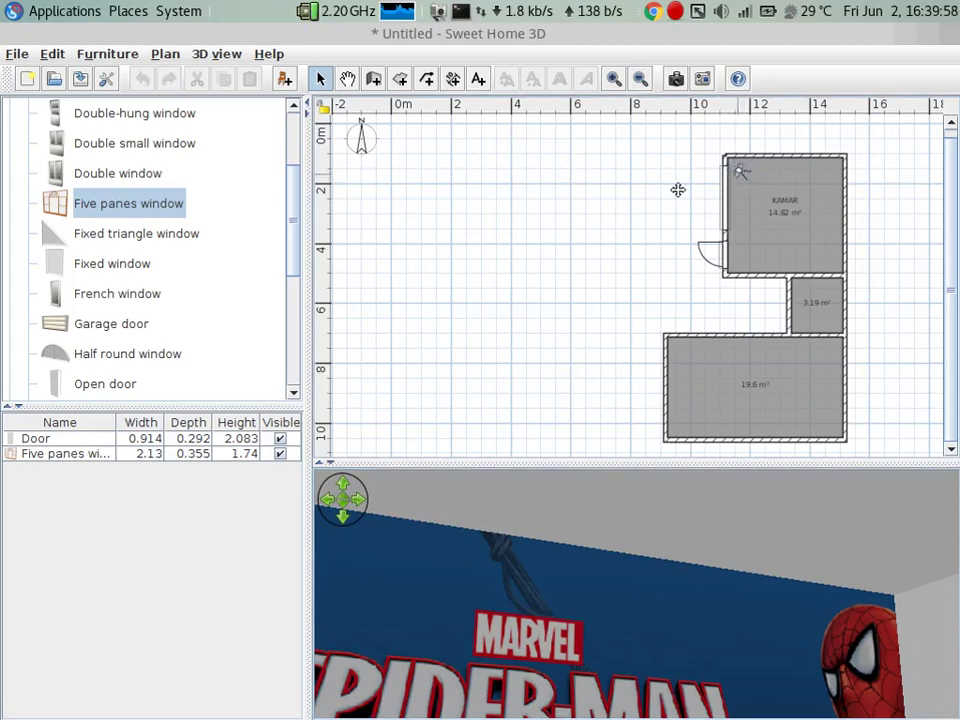
- Move the virtual visitor from mid-KAMAR to just inside its doorway, adjusting its eye height
mouse_move(739, 166)
mouse_down()
mouse_move(662, 197)
mouse_move(726, 189)
mouse_move(535, 248)
mouse_move(512, 335)
mouse_up()
mouse_move(594, 553)
mouse_down()
mouse_move(606, 620)
mouse_move(643, 664)
mouse_move(409, 557)
mouse_move(500, 557)
mouse_move(630, 626)
mouse_up()
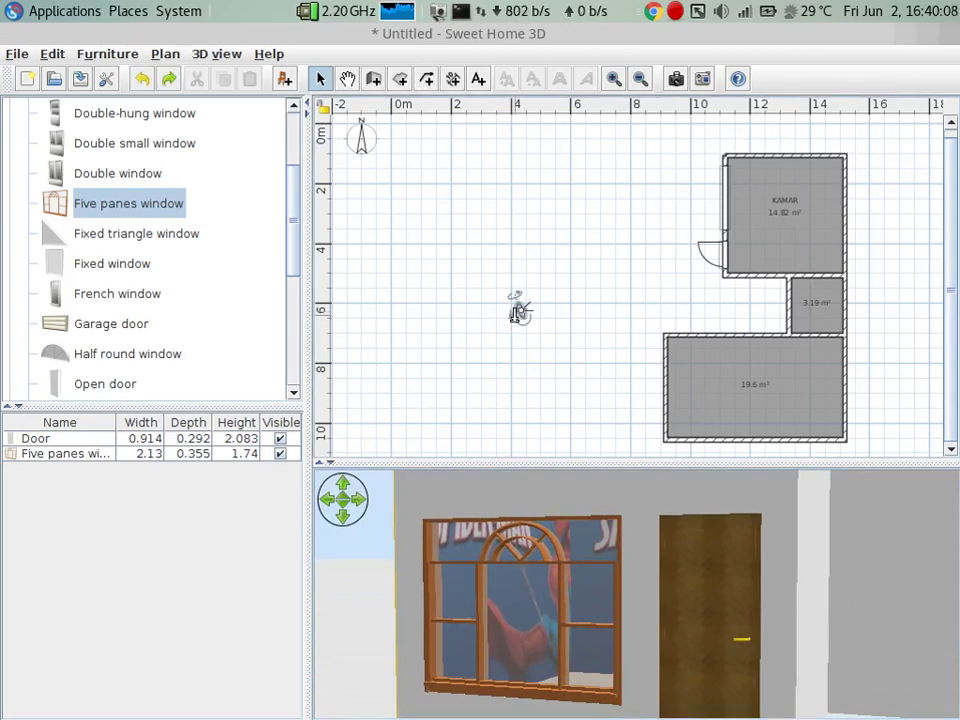
mouse_move(517, 313)
mouse_down()
mouse_move(512, 336)
mouse_move(518, 311)
mouse_up()
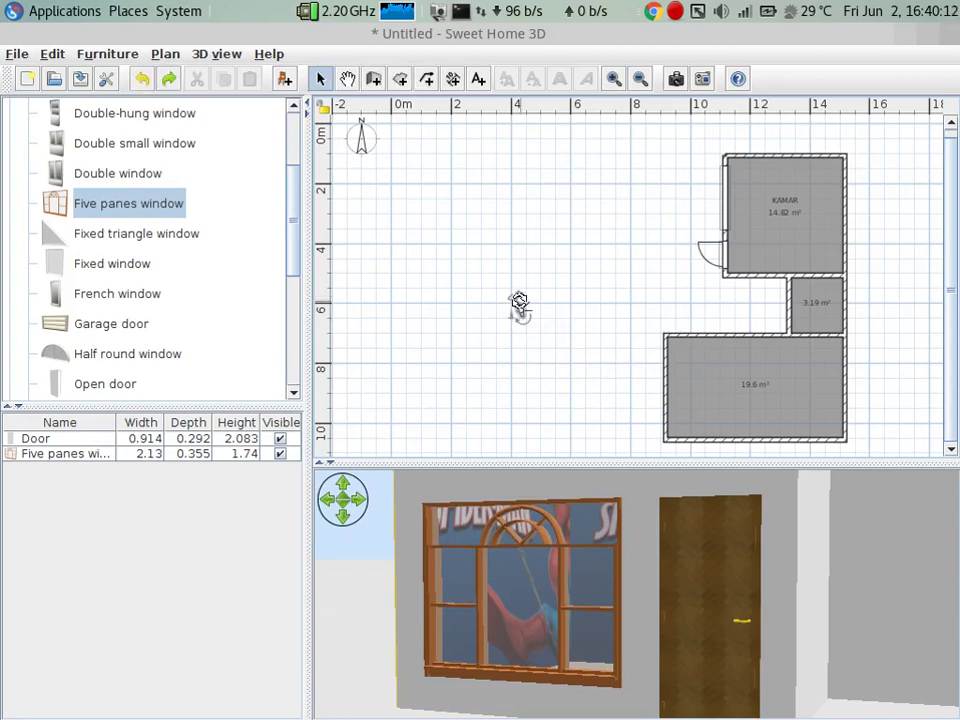
mouse_move(519, 308)
mouse_down()
mouse_move(737, 253)
mouse_move(733, 267)
mouse_up()
mouse_move(724, 630)
mouse_down()
mouse_move(579, 557)
mouse_move(587, 549)
mouse_move(613, 611)
mouse_up()
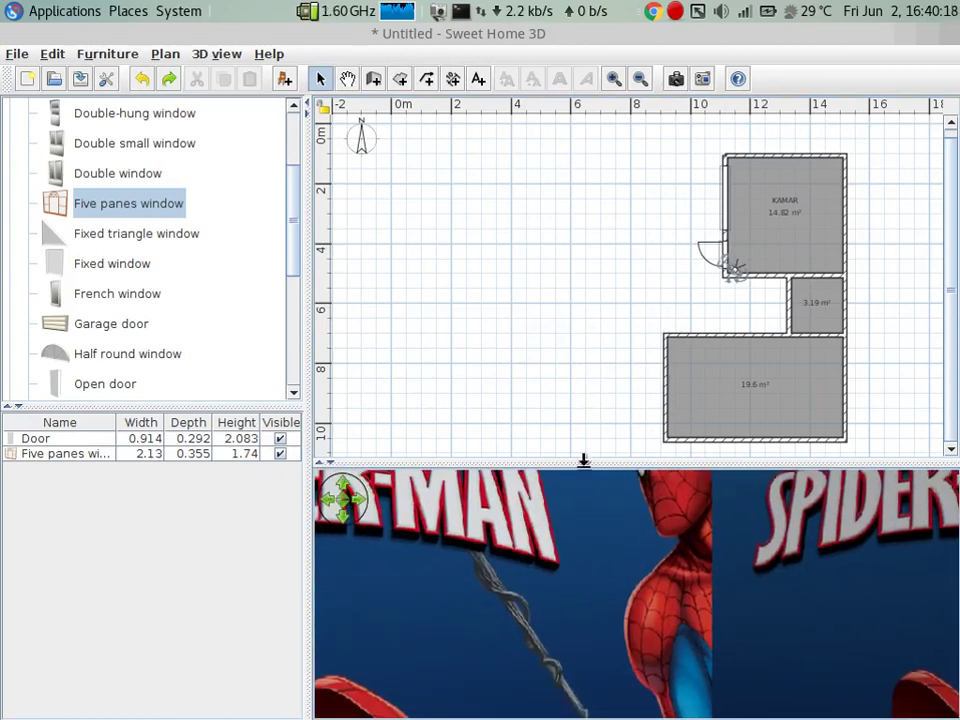
- Show the 3D view in its own separate window and move it up and left
right_click(574, 476)
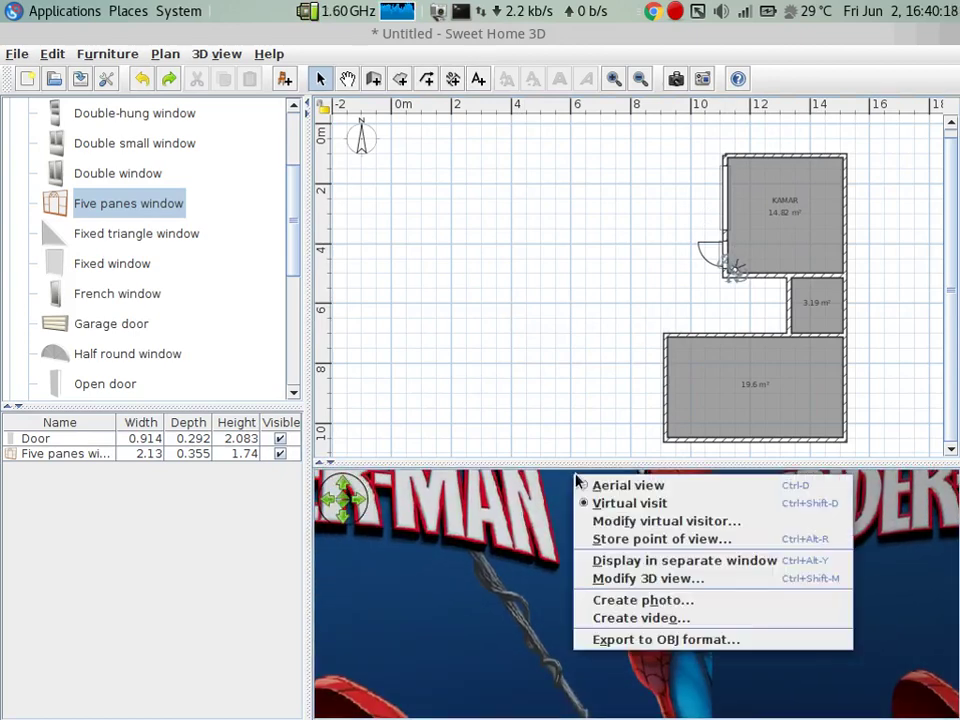
click(659, 563)
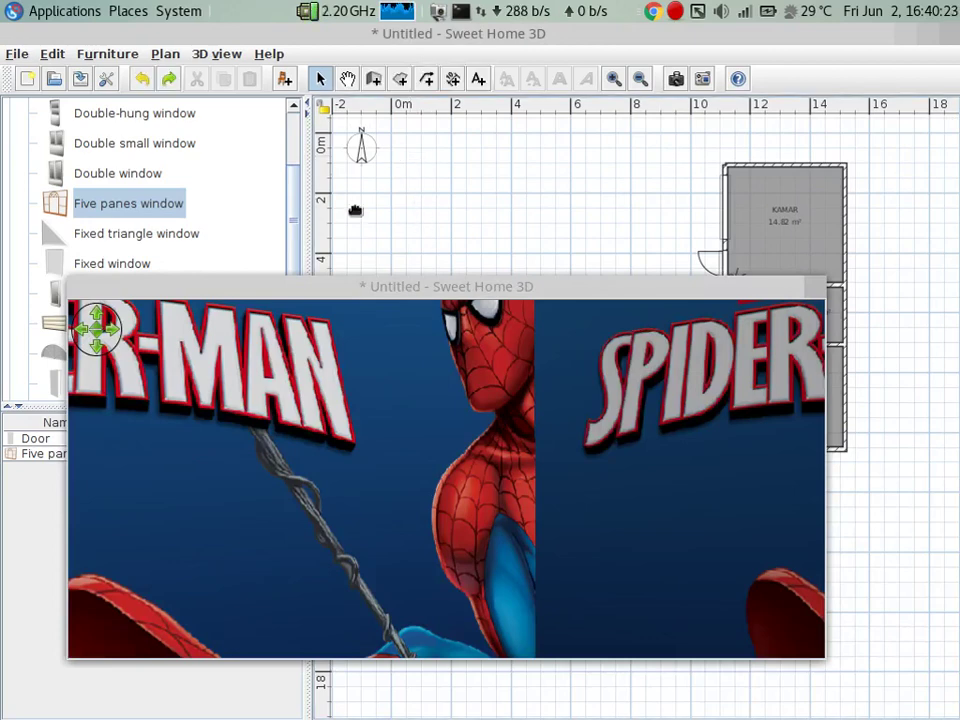
drag(428, 287, 399, 156)
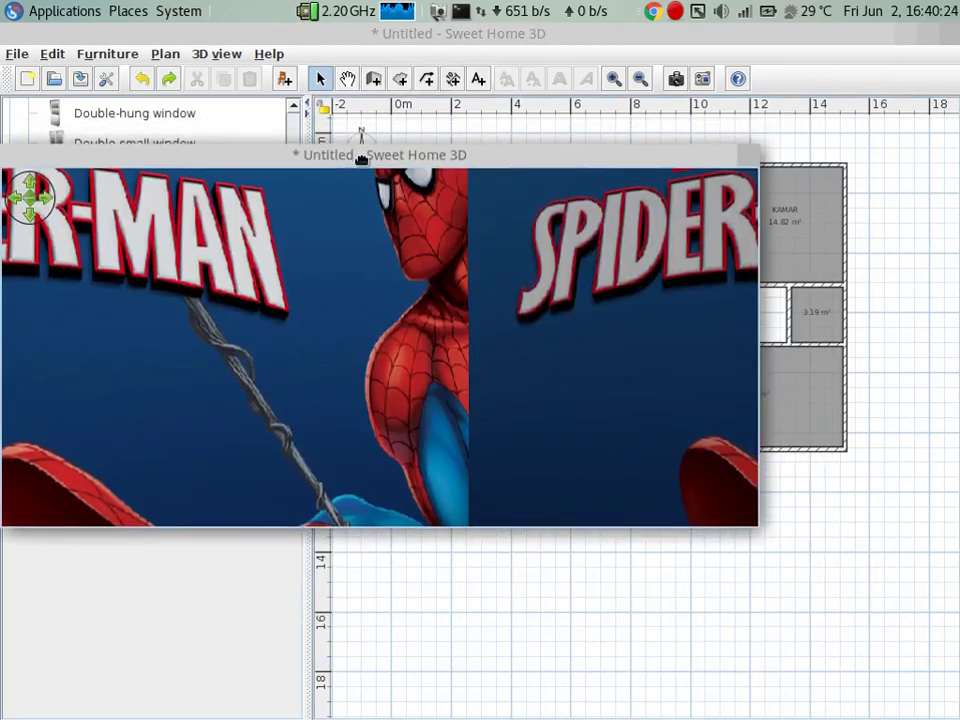
- Turn the 3D view to the Spider-Man logo, then down to Spider-Man's foot
right_click(542, 368)
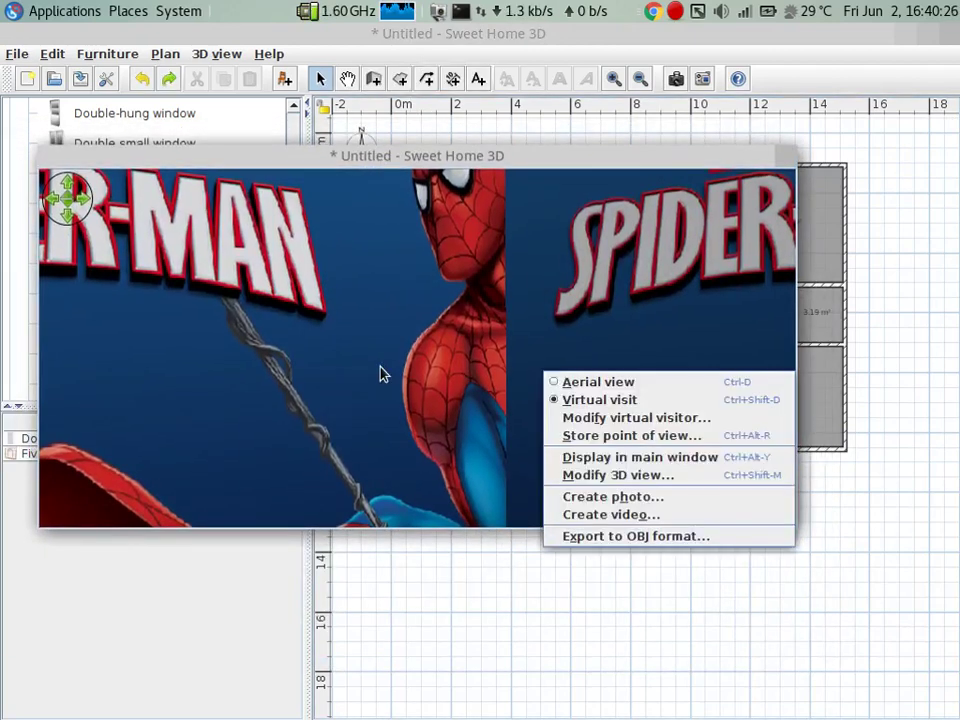
click(381, 375)
mouse_move(381, 375)
mouse_down()
mouse_move(433, 369)
mouse_move(517, 318)
mouse_move(394, 396)
mouse_move(520, 197)
mouse_move(542, 198)
mouse_move(546, 348)
mouse_up()
drag(751, 279, 737, 277)
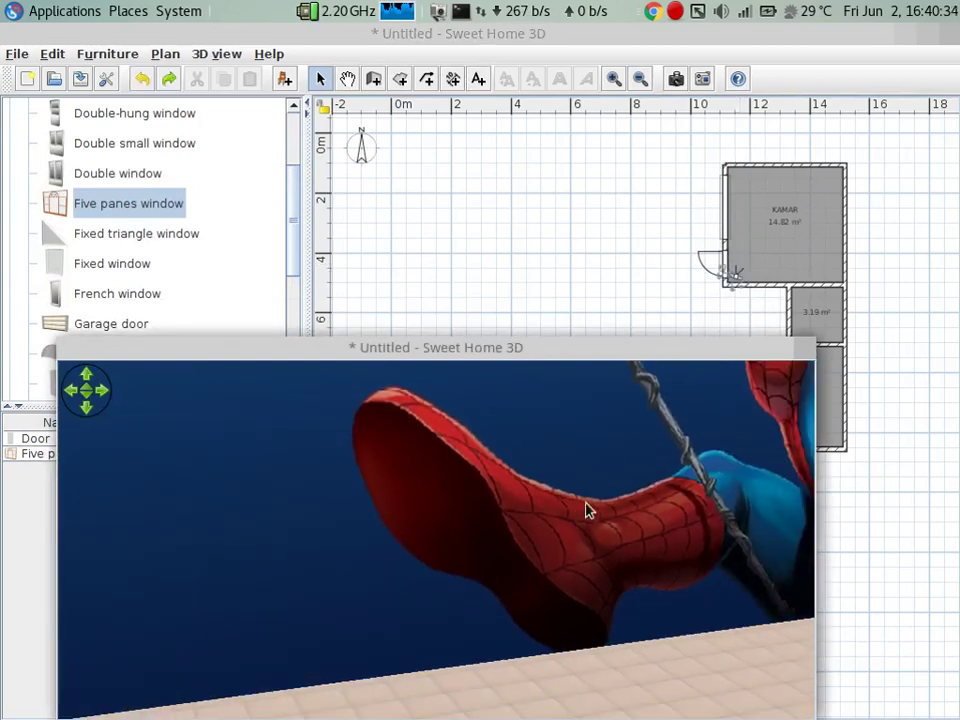
- Re-enter the virtual visitor's body angle twice in Modify virtual visitor to face the Spider-Man corner
mouse_move(587, 508)
mouse_down()
mouse_move(641, 467)
mouse_move(671, 471)
mouse_move(767, 375)
mouse_up()
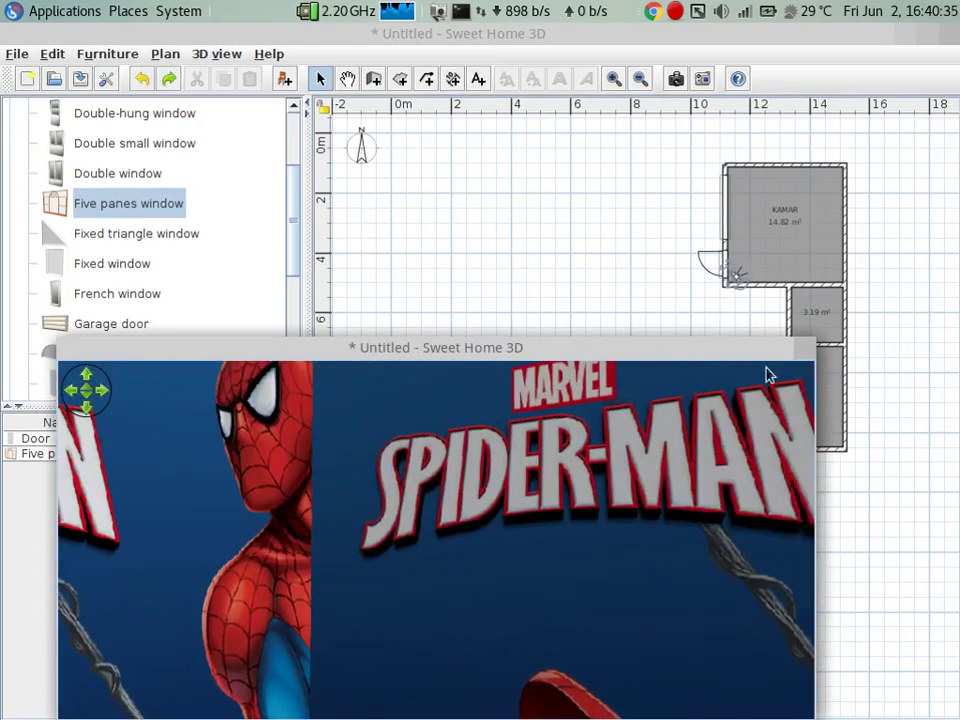
double_click(736, 273)
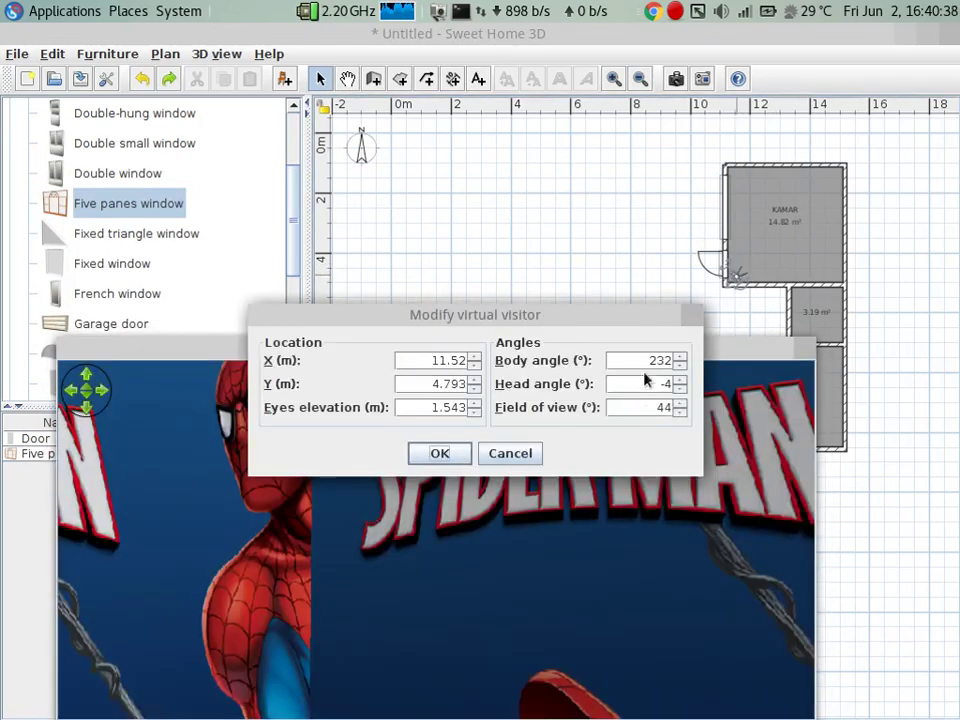
double_click(664, 360)
text(10)
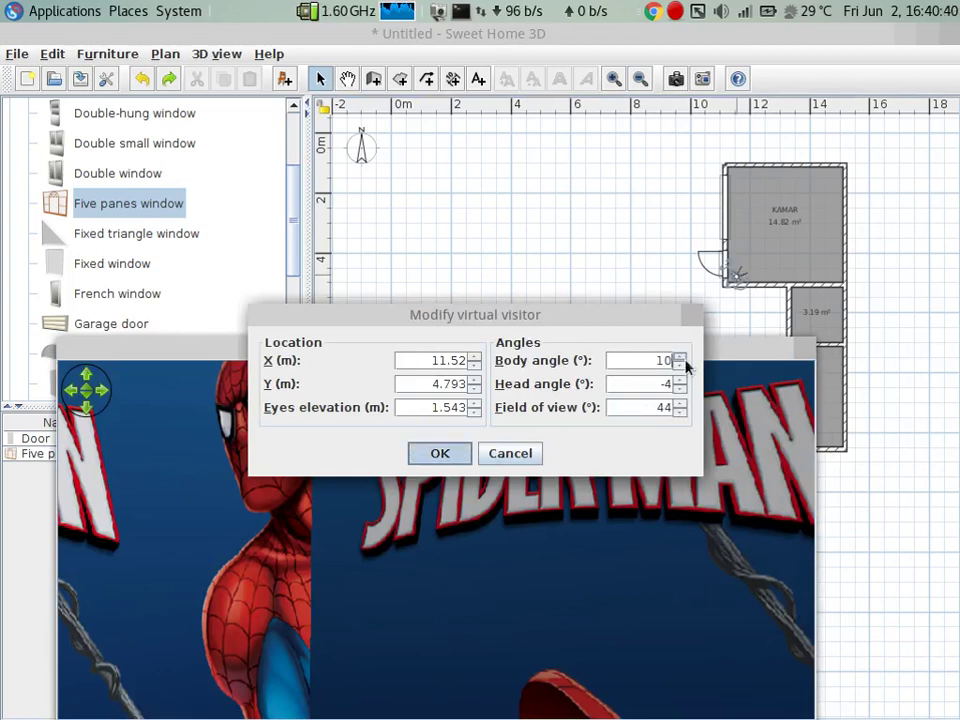
key(Return)
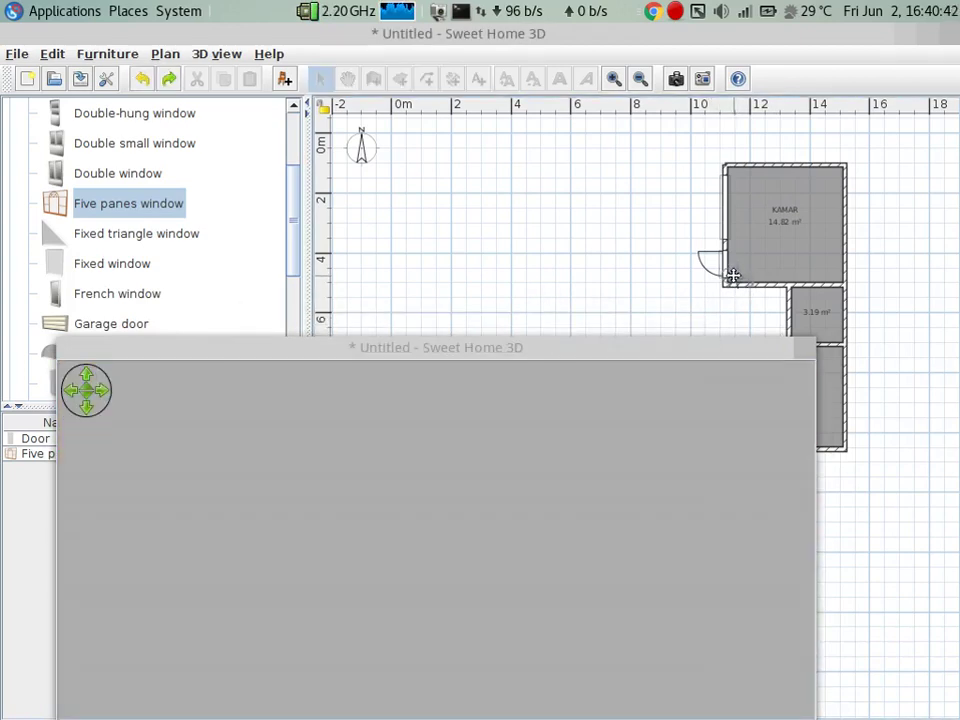
double_click(733, 275)
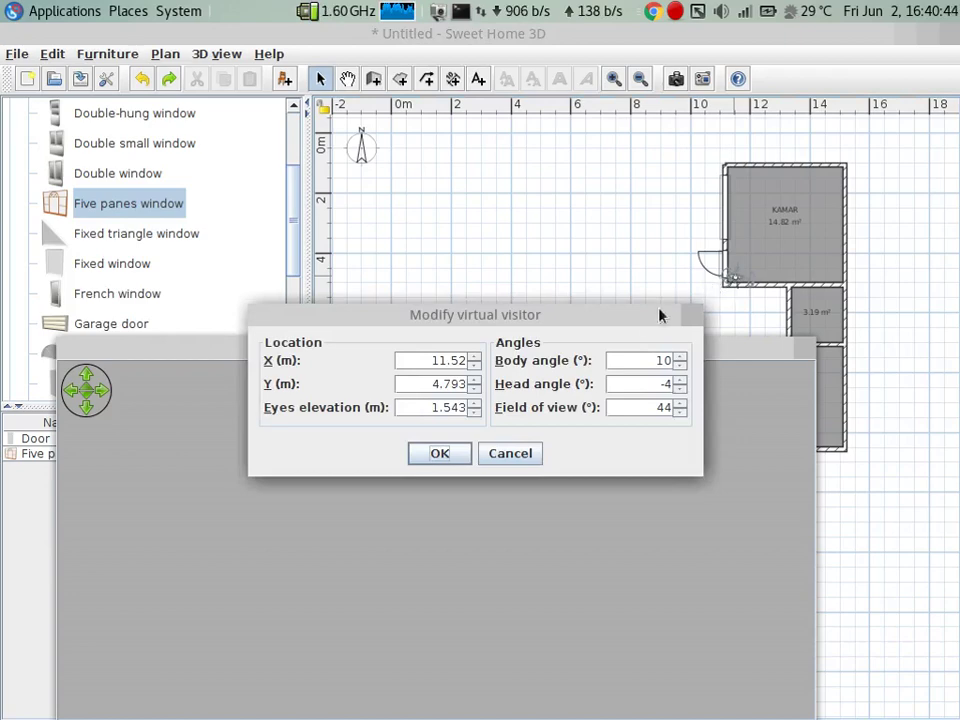
double_click(651, 359)
text(80)
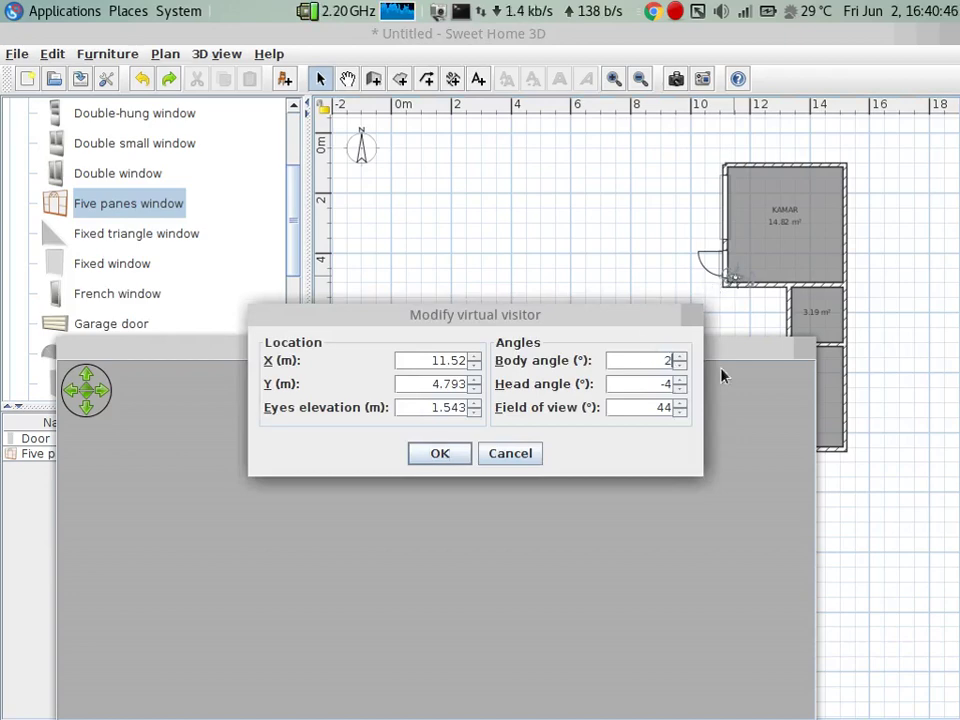
key(Return)
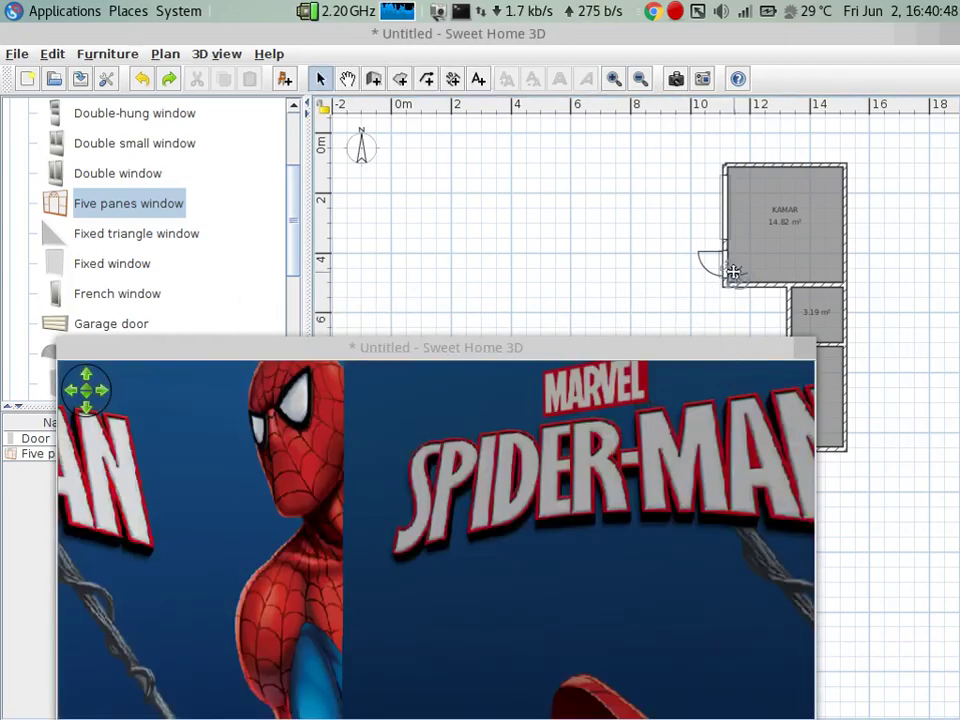
- Set the virtual visitor's field of view to 100°, then close its settings unchanged
double_click(734, 279)
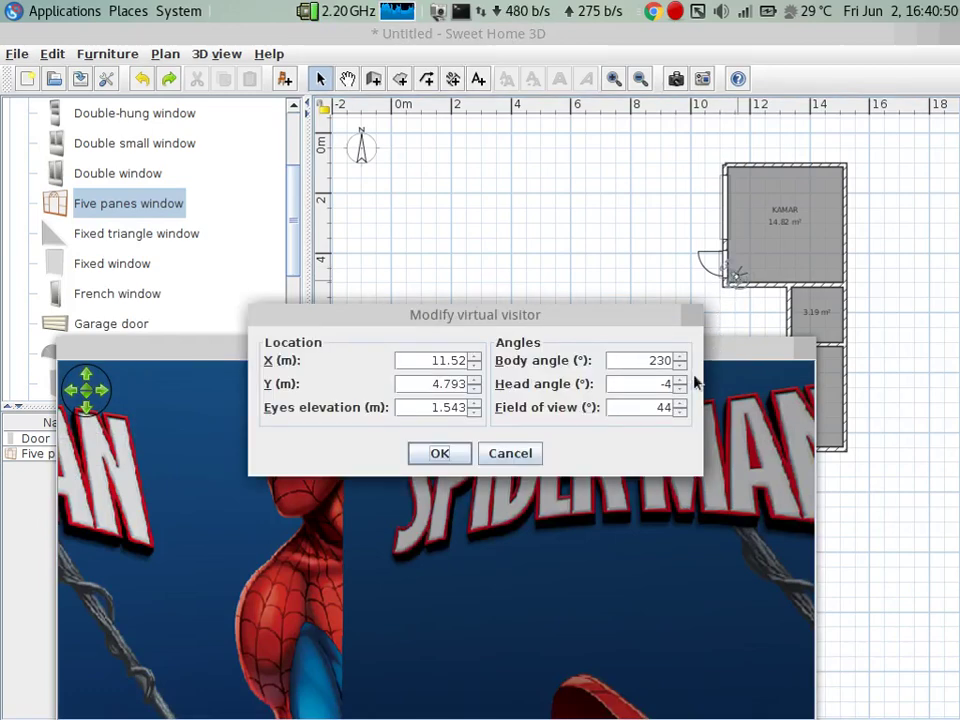
double_click(600, 384)
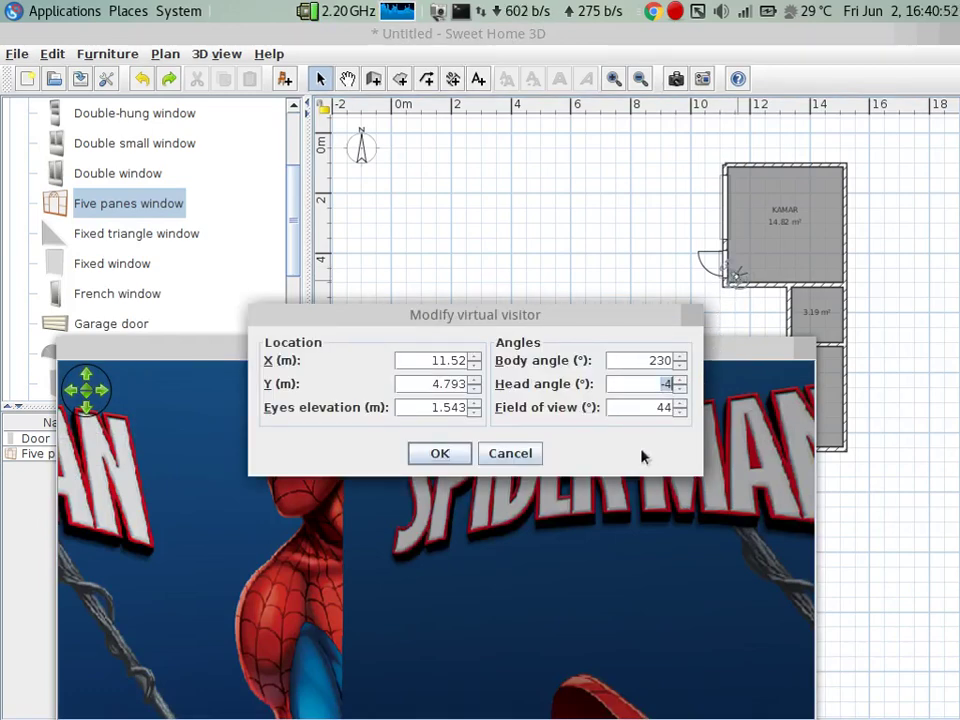
click(632, 409)
text(100)
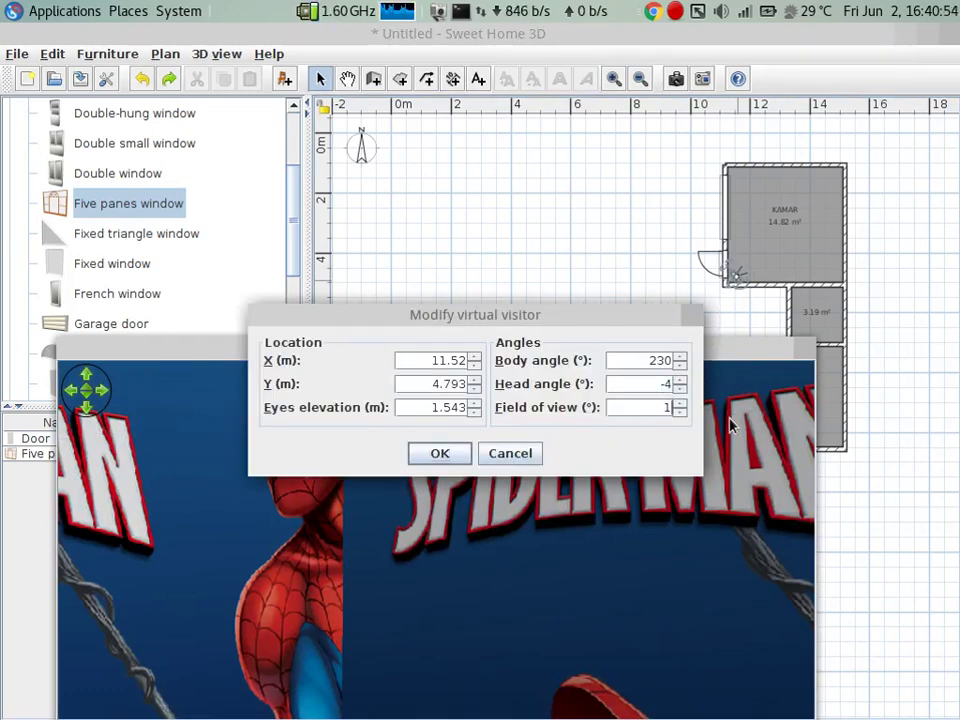
key(Return)
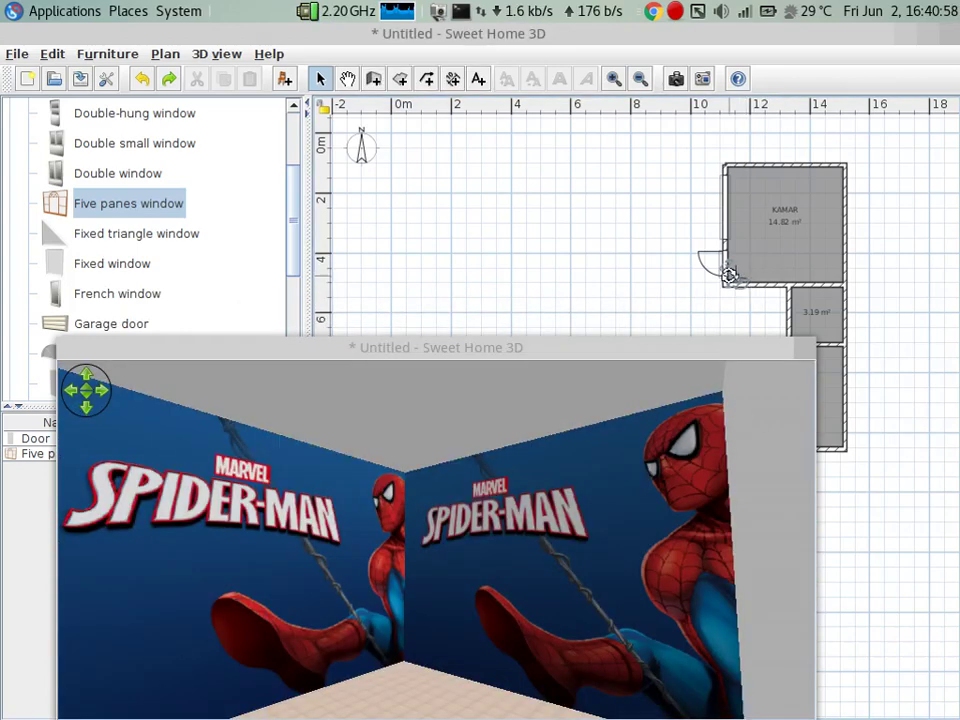
double_click(731, 275)
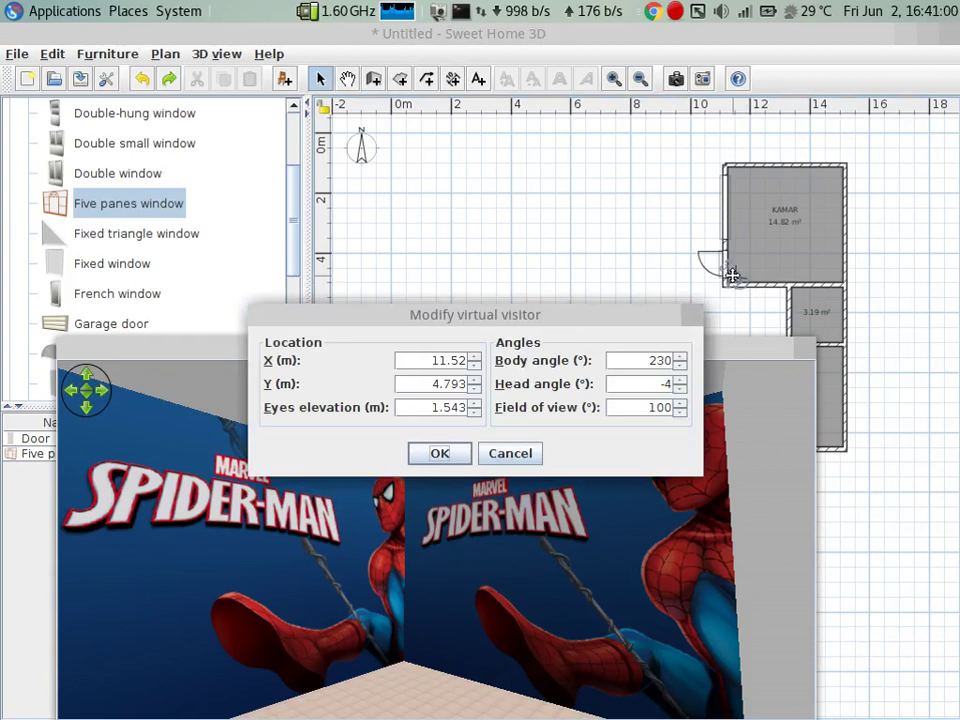
key(Escape)
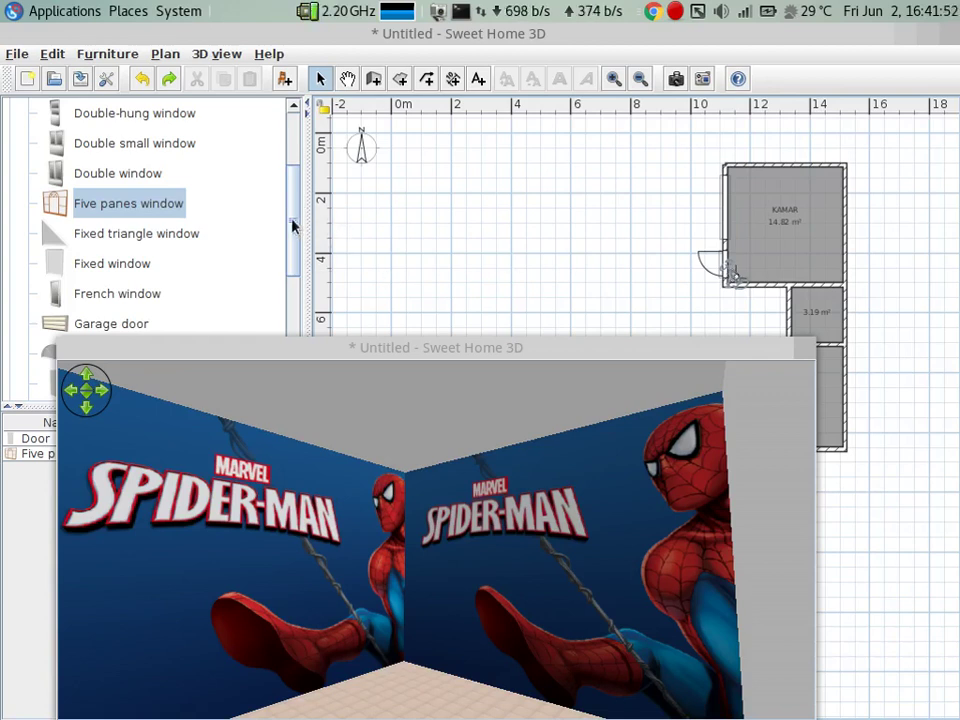
- Place a Single bed from the Bedroom catalog along KAMAR's top wall
drag(293, 223, 292, 145)
click(12, 141)
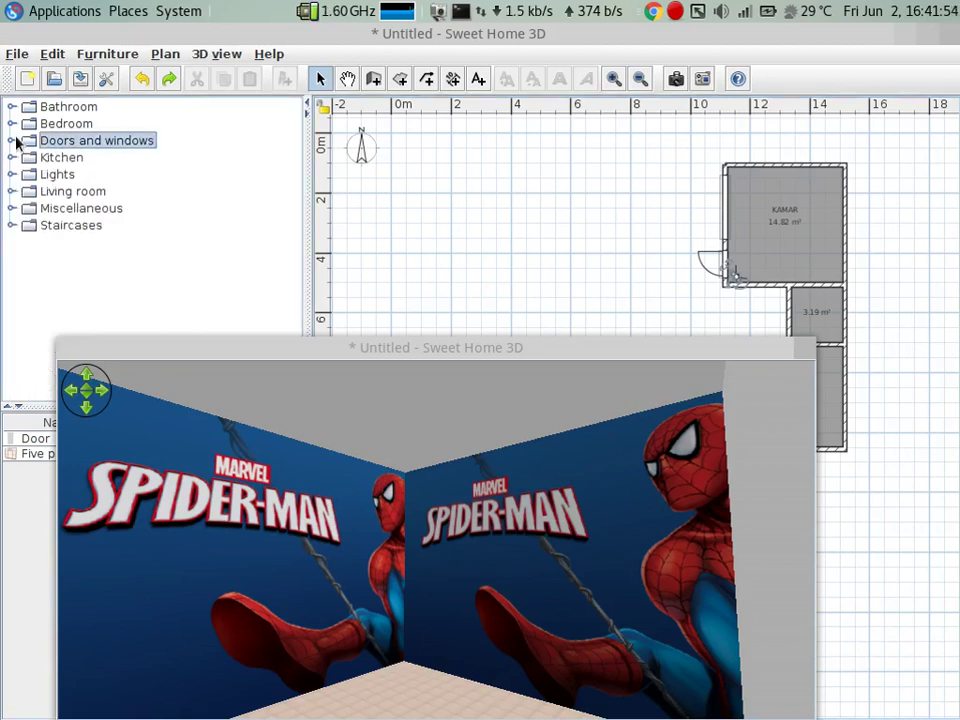
click(12, 123)
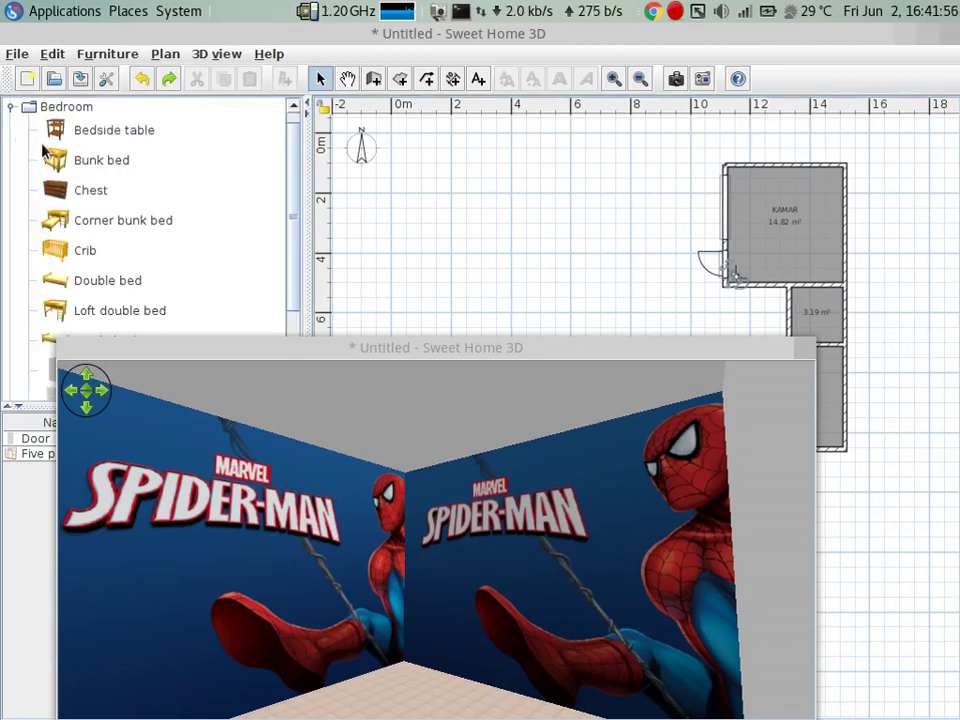
scroll(65, 165, down, 2)
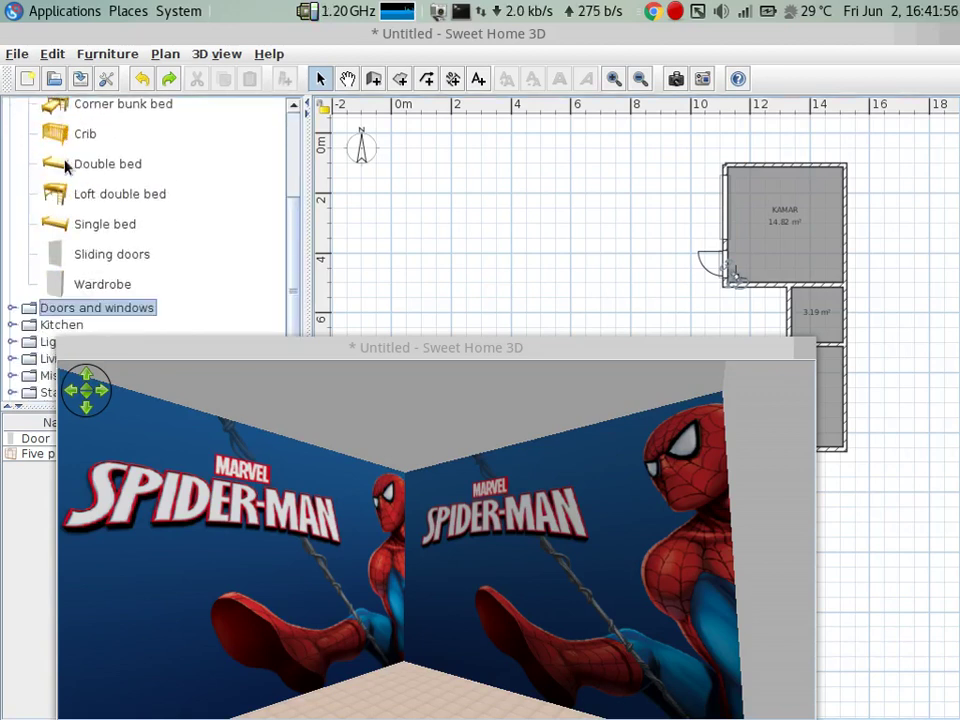
click(99, 233)
drag(99, 233, 800, 180)
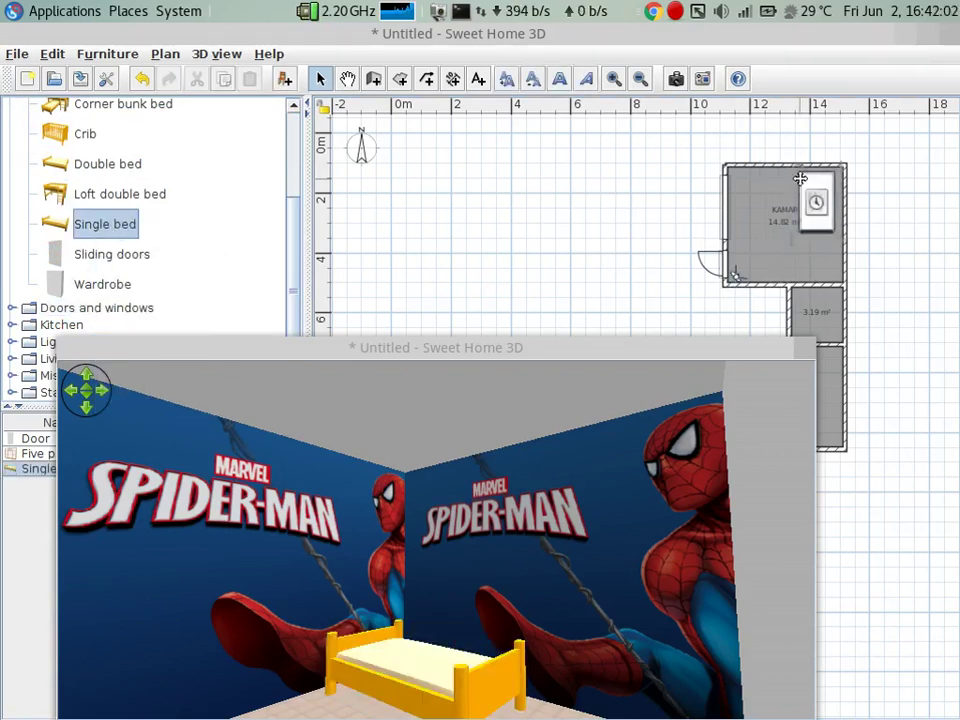
mouse_move(800, 180)
mouse_down()
mouse_move(778, 196)
mouse_move(808, 222)
mouse_move(798, 194)
mouse_up()
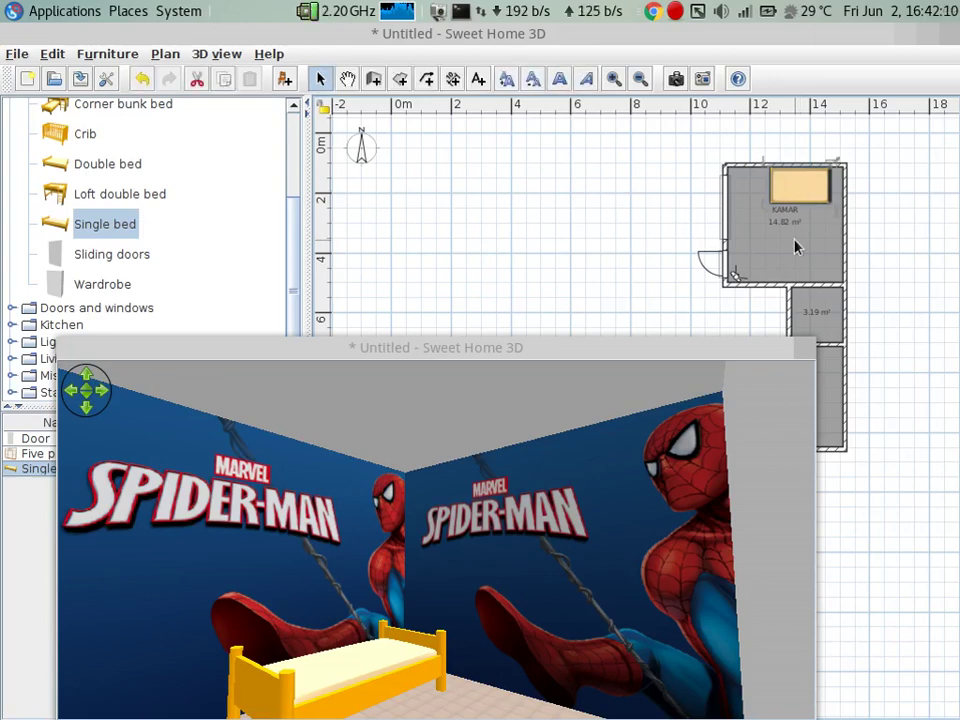
- Add a wardrobe to KAMAR, rotated 90° against the east wall
drag(600, 352, 574, 216)
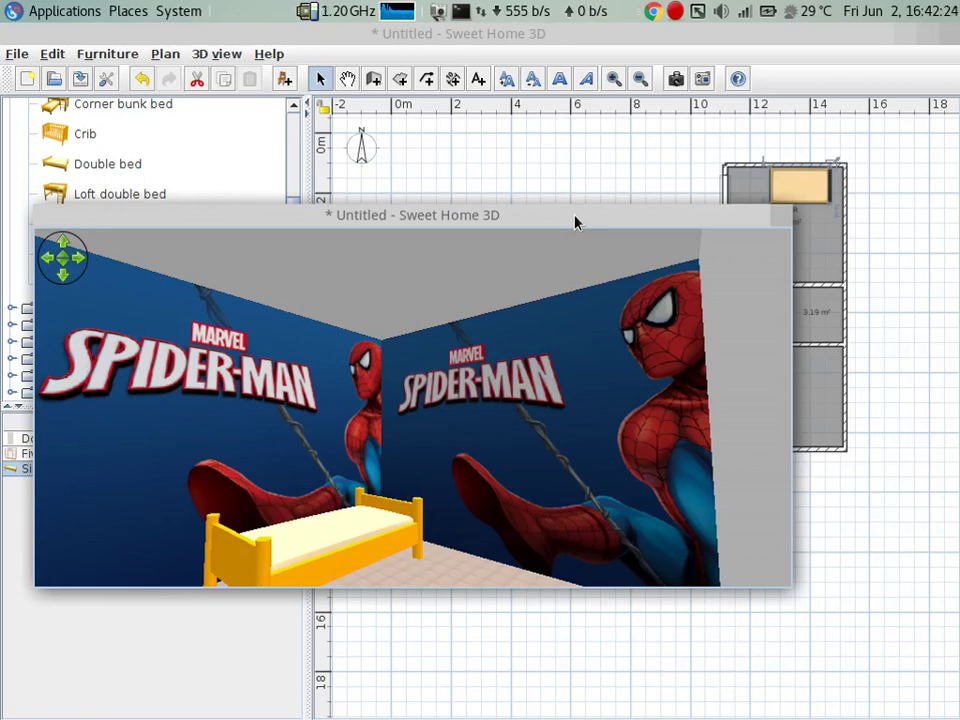
drag(575, 222, 680, 355)
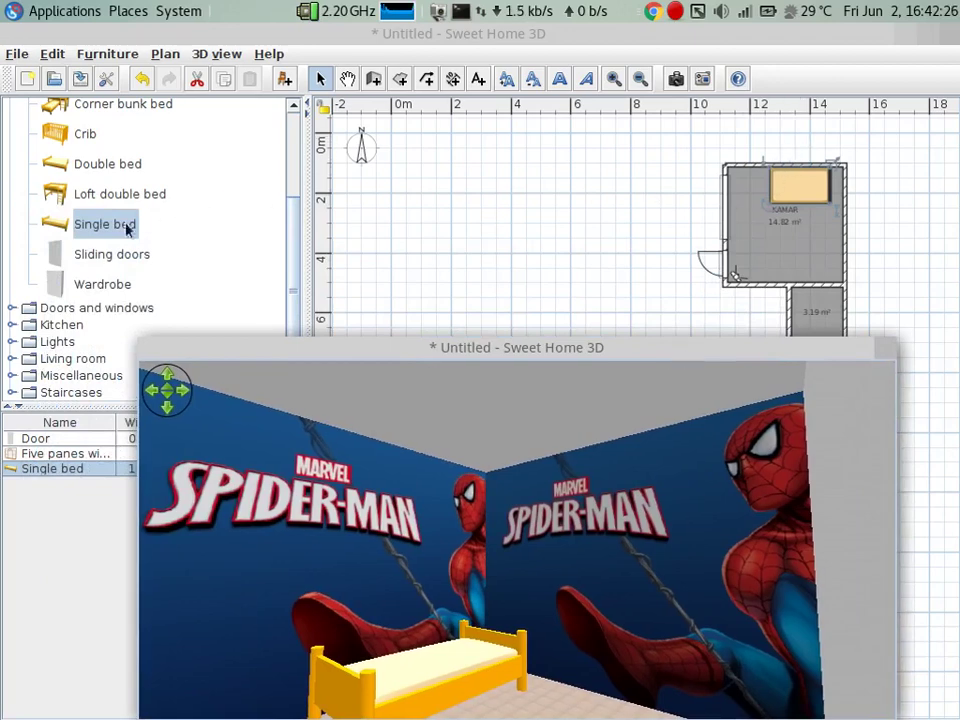
mouse_move(110, 284)
mouse_down()
mouse_move(818, 220)
mouse_move(807, 217)
mouse_move(834, 188)
mouse_up()
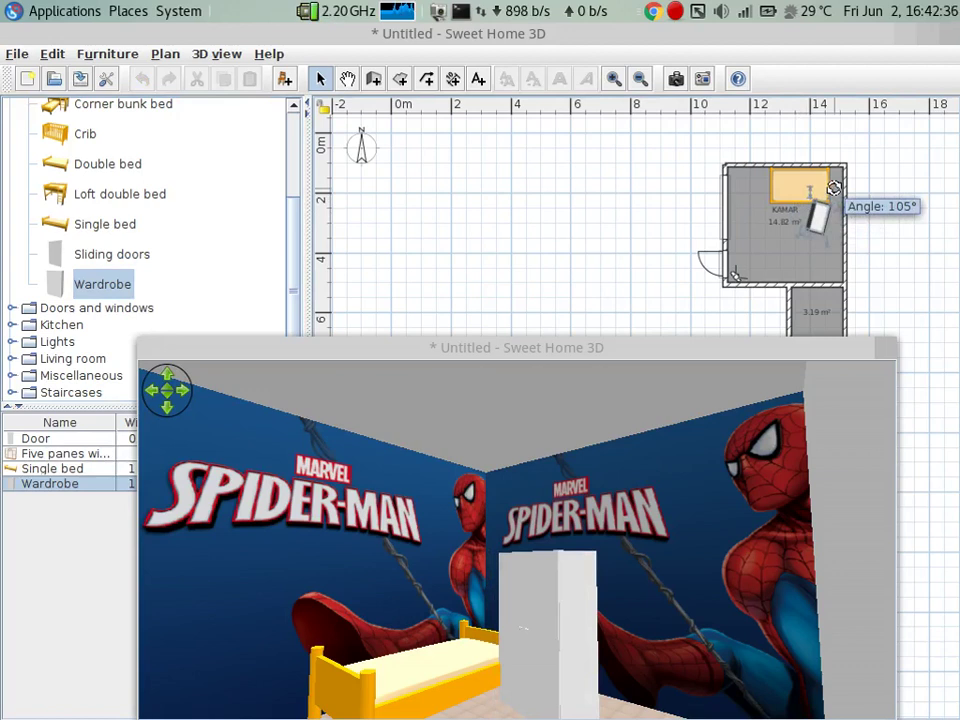
mouse_move(834, 188)
mouse_down()
mouse_move(833, 218)
mouse_move(817, 190)
mouse_up()
click(815, 190)
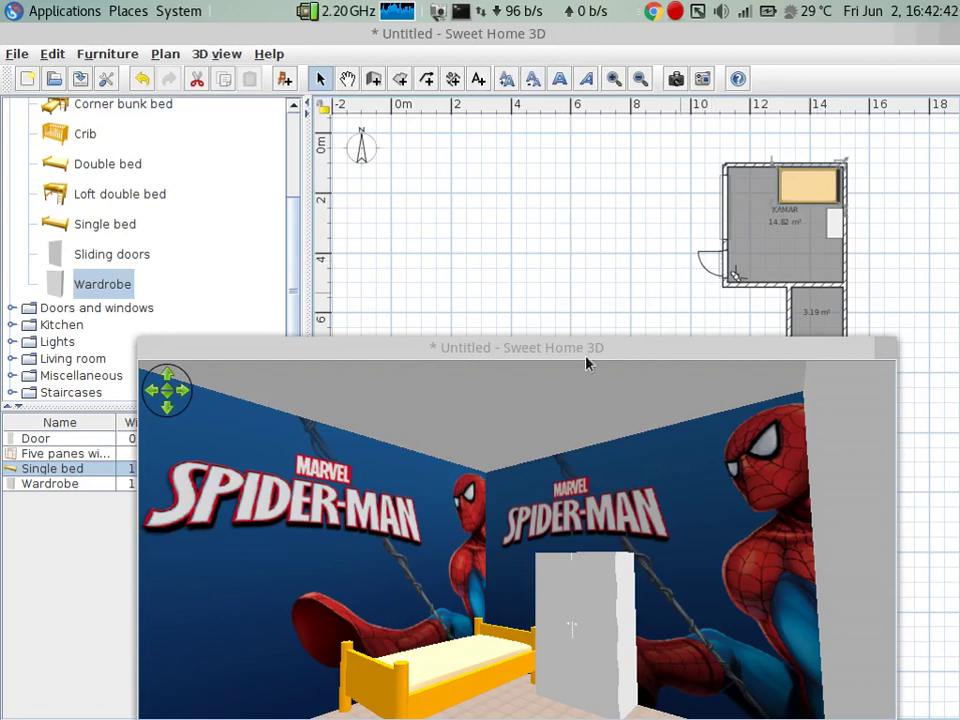
- Collapse the Bedroom catalog category and select Doors and windows
scroll(120, 262, up, 2)
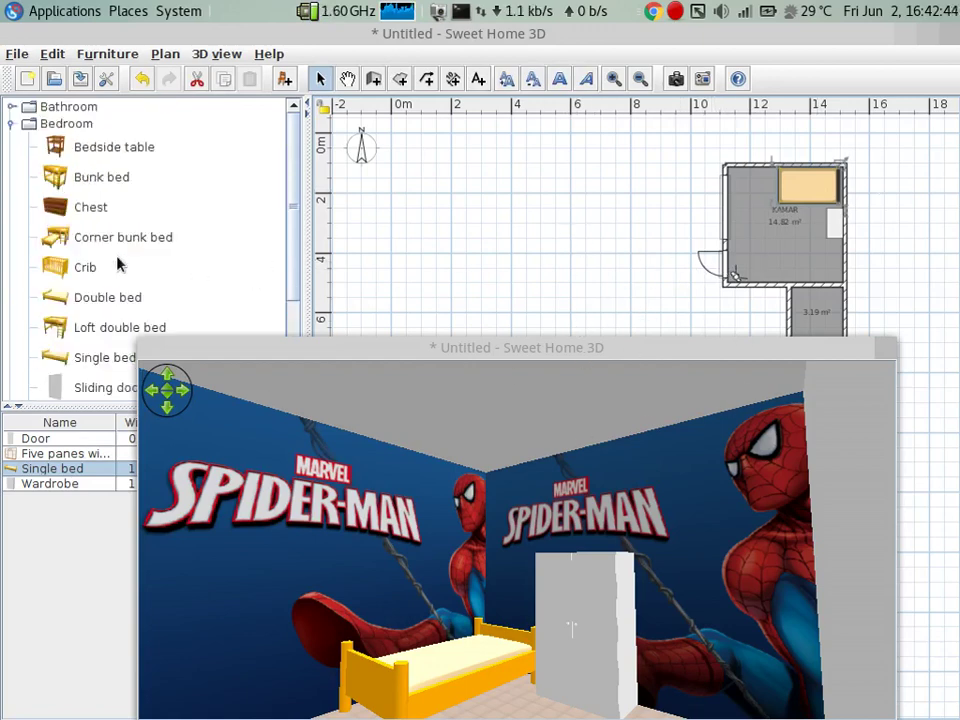
click(88, 208)
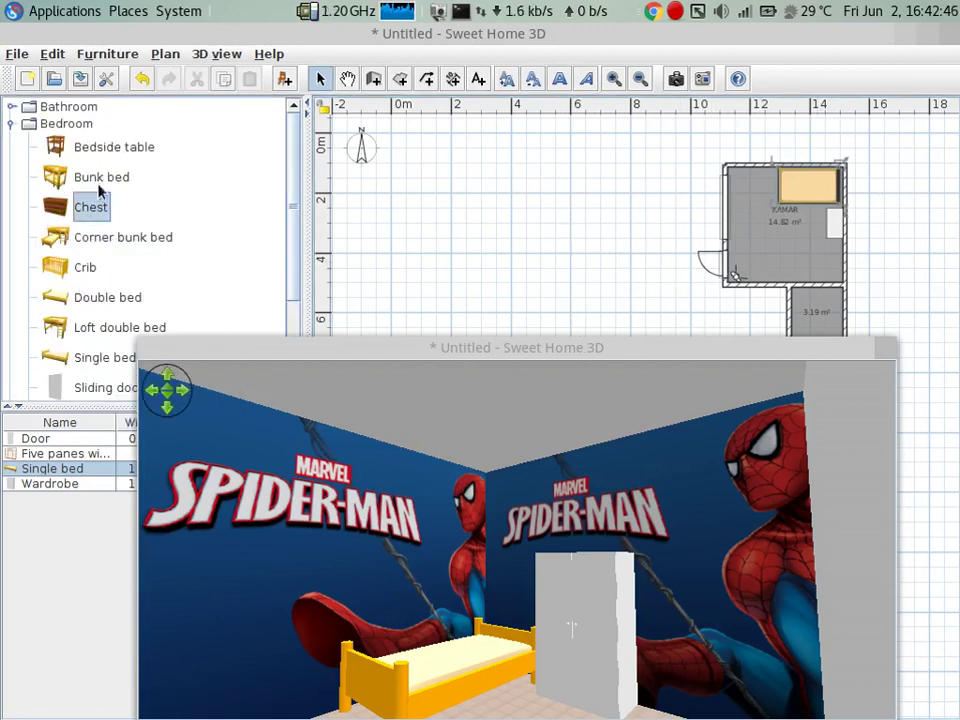
click(11, 123)
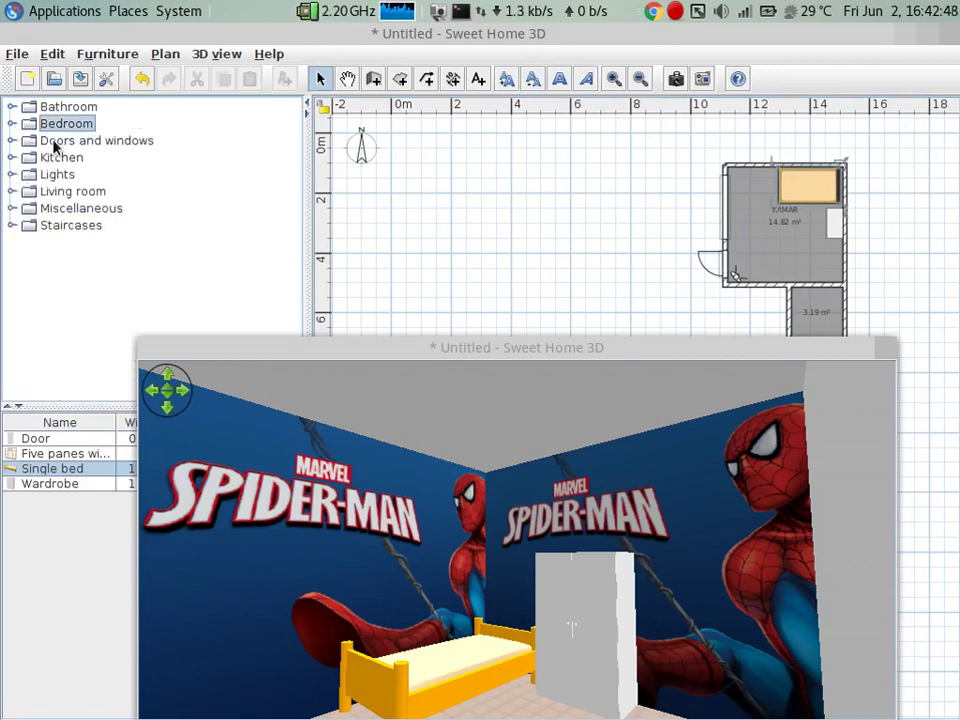
click(55, 143)
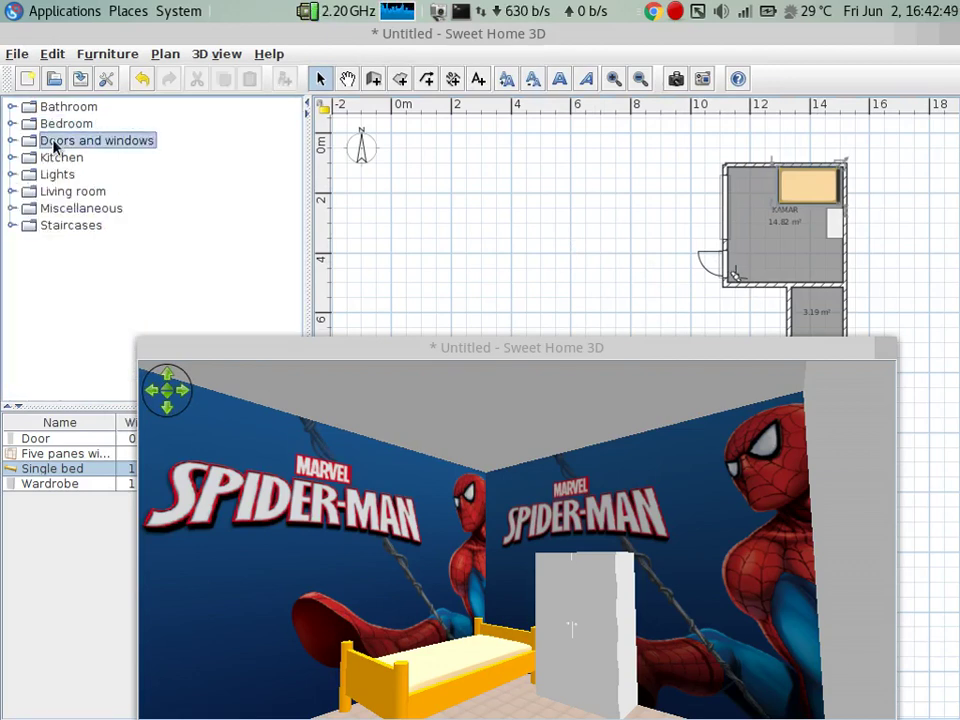
- Add the second Living room Chair to KAMAR and open the single bed's Modify furniture dialog
double_click(66, 198)
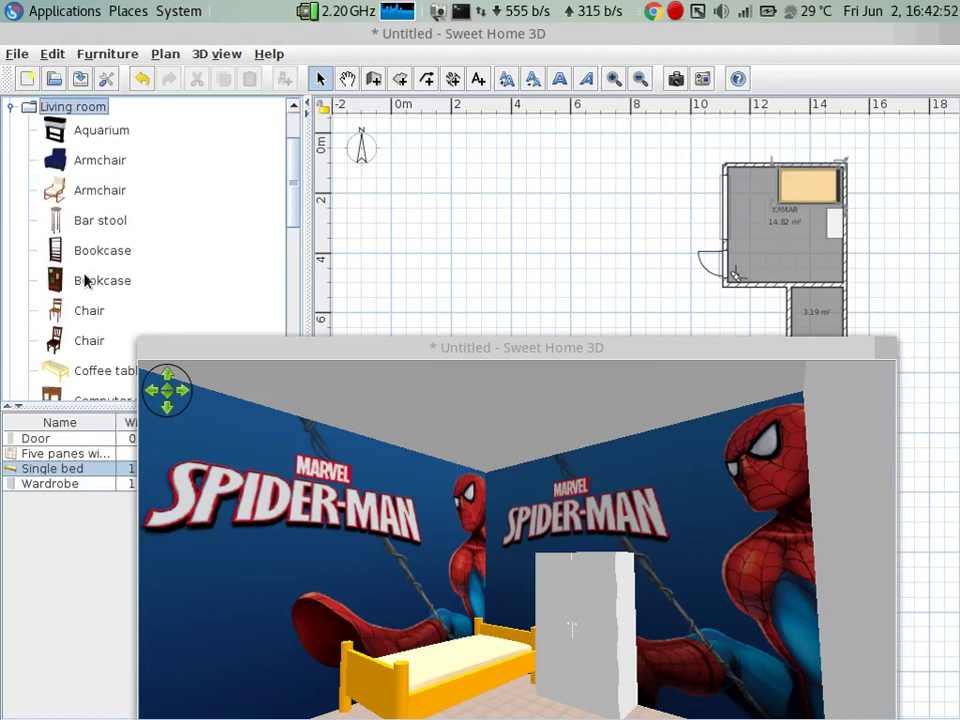
click(84, 341)
drag(90, 340, 797, 250)
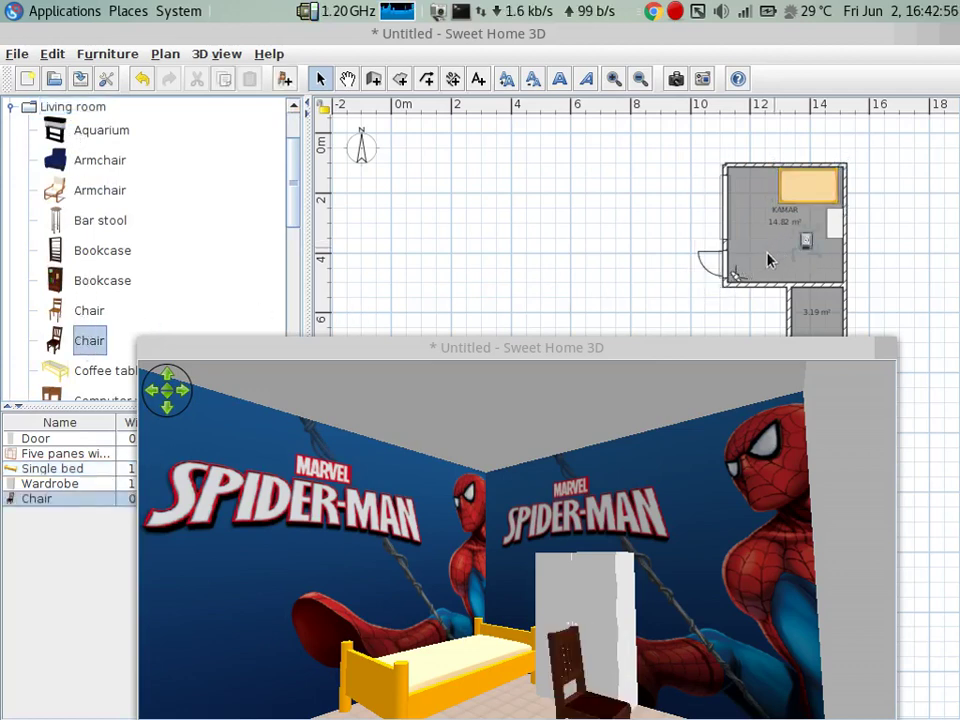
click(806, 192)
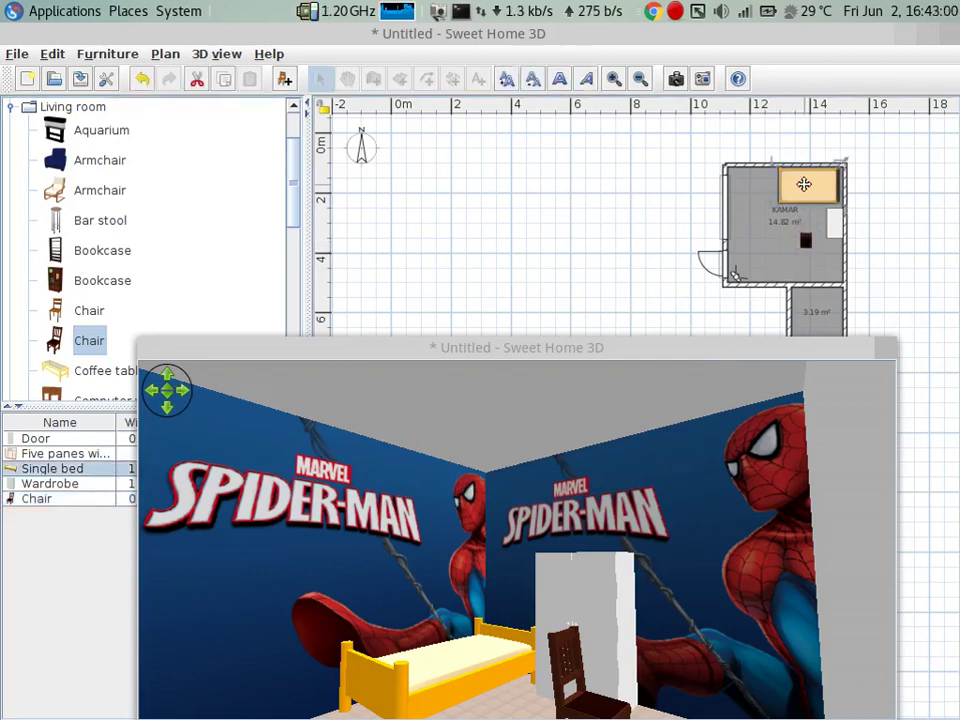
double_click(803, 184)
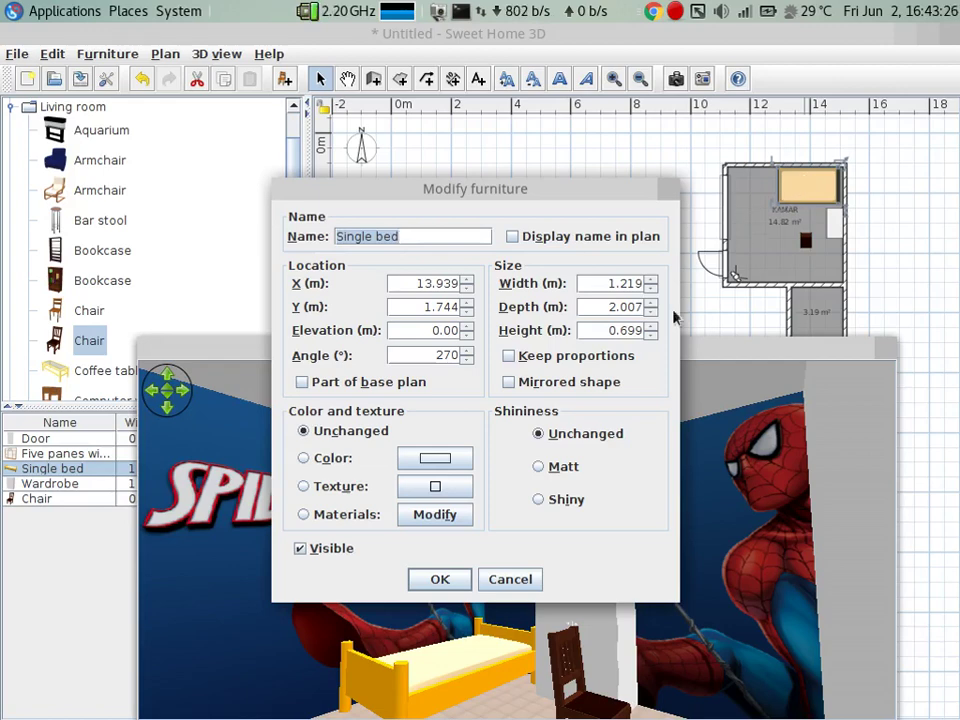
- Set the single bed's width to 1.5 m with proportions kept
click(612, 357)
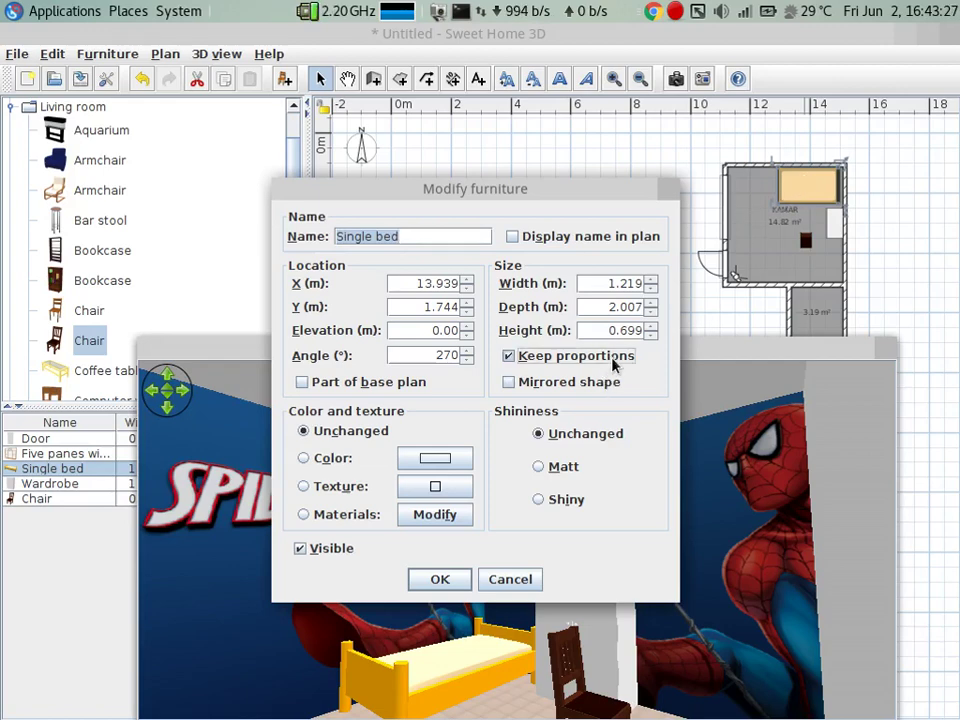
click(599, 284)
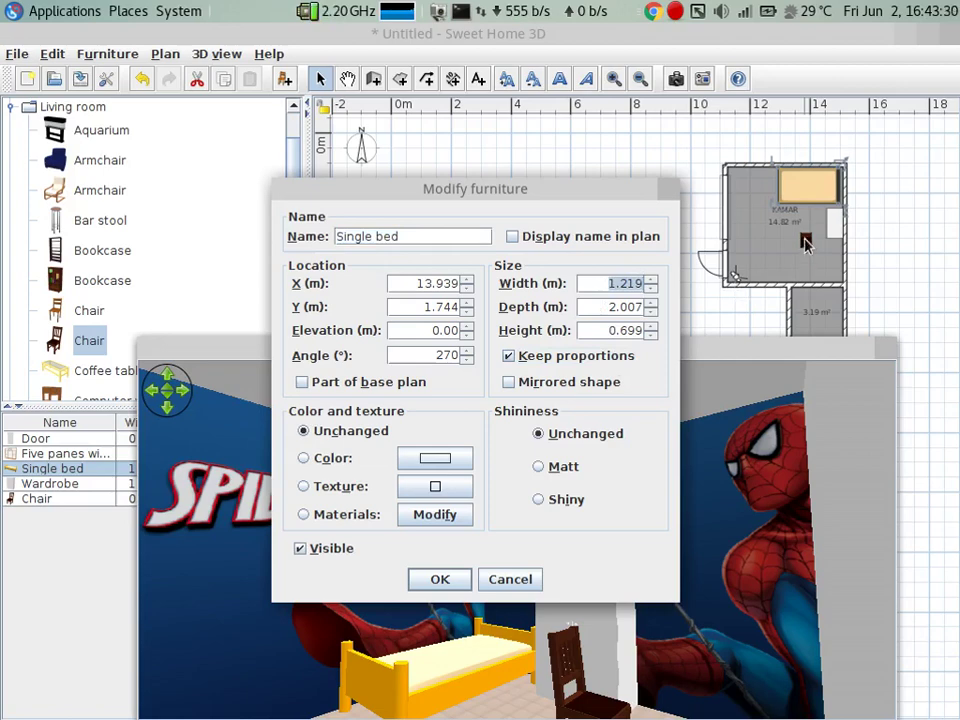
text(1.)
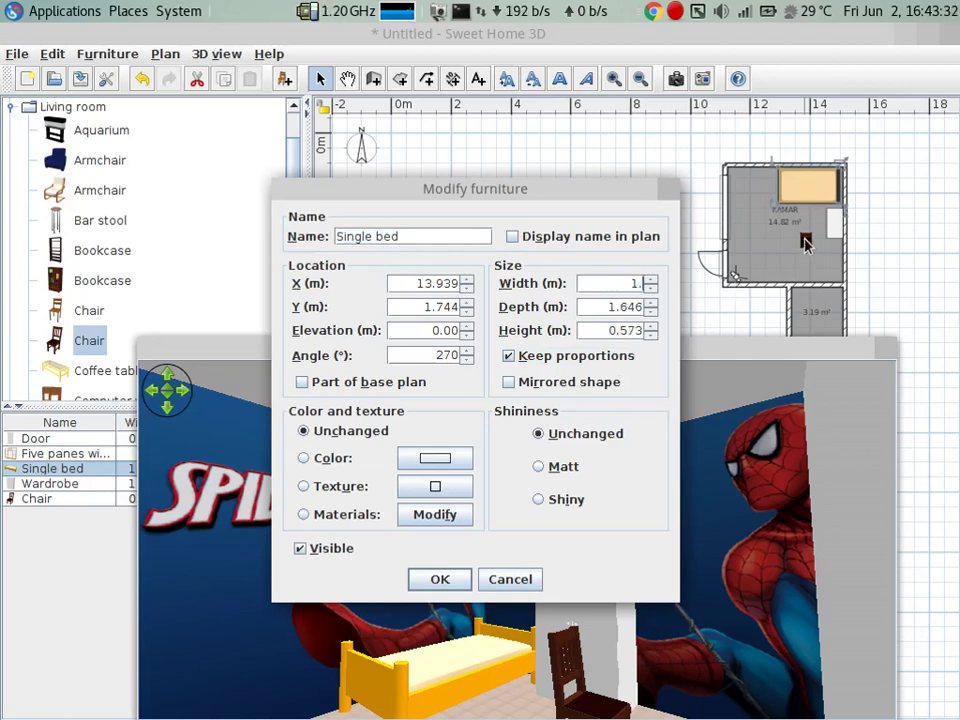
text(5)
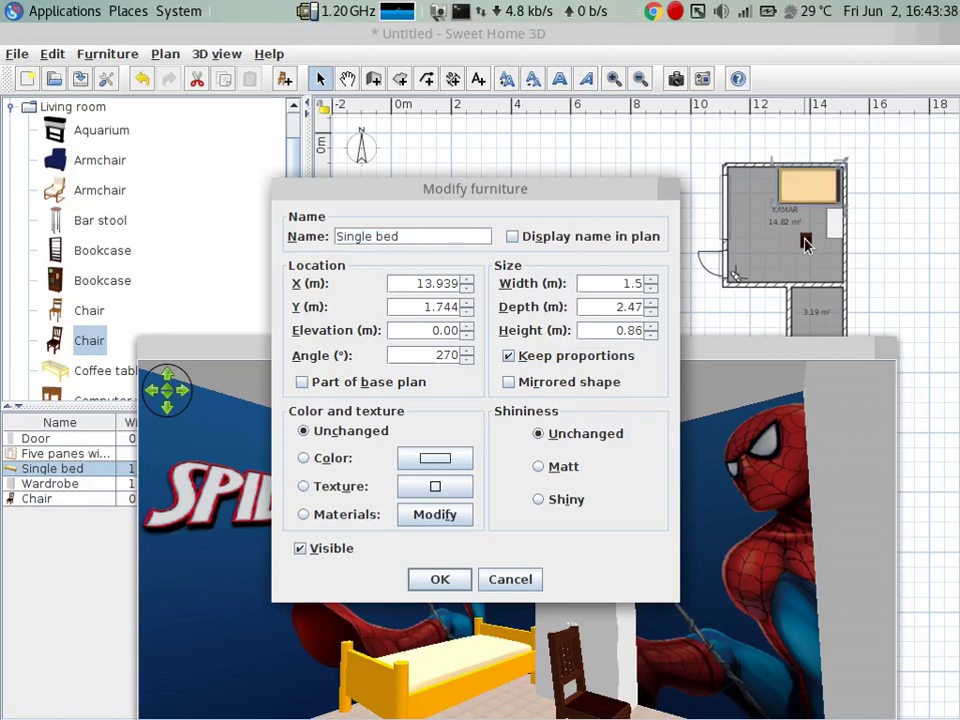
key(Return)
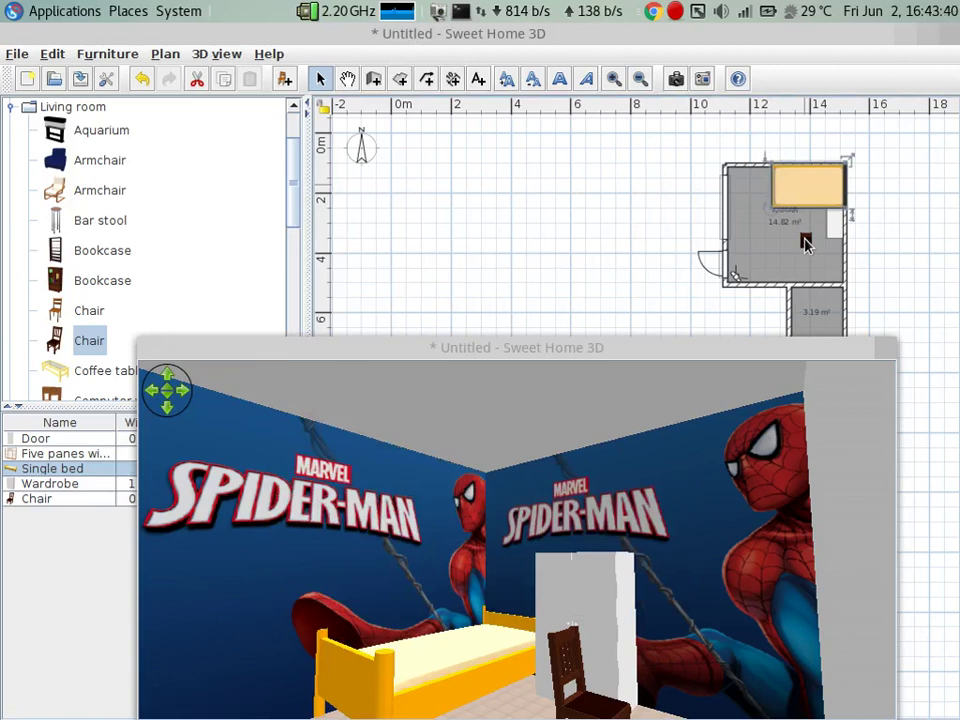
- Move the wardrobe further down the right wall and nudge the bed slightly up-left
click(836, 222)
drag(838, 226, 836, 242)
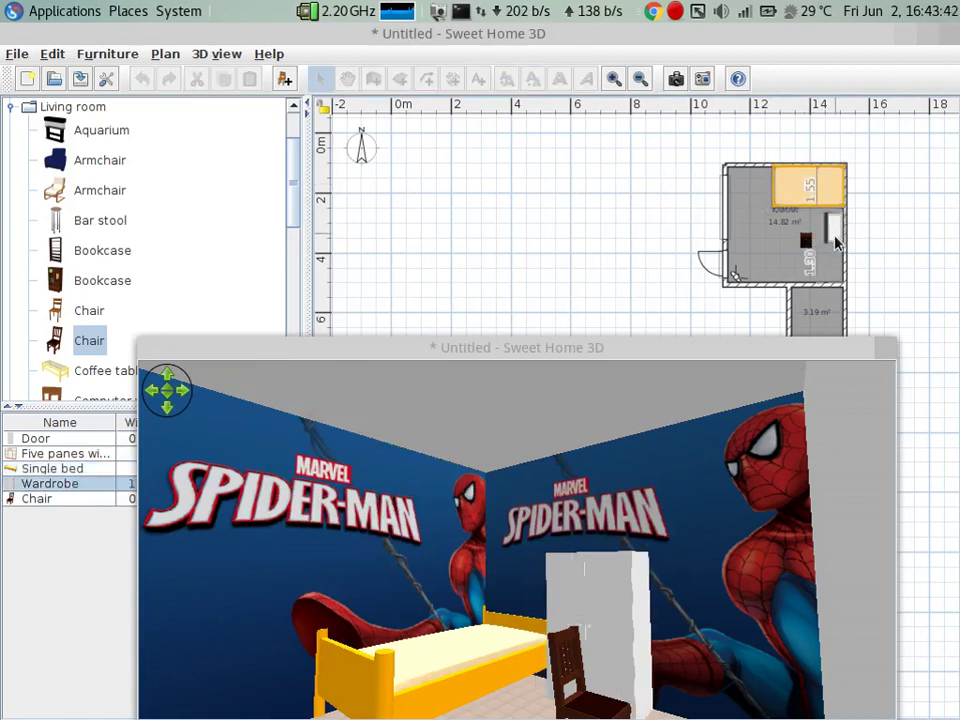
click(816, 196)
drag(816, 200, 812, 198)
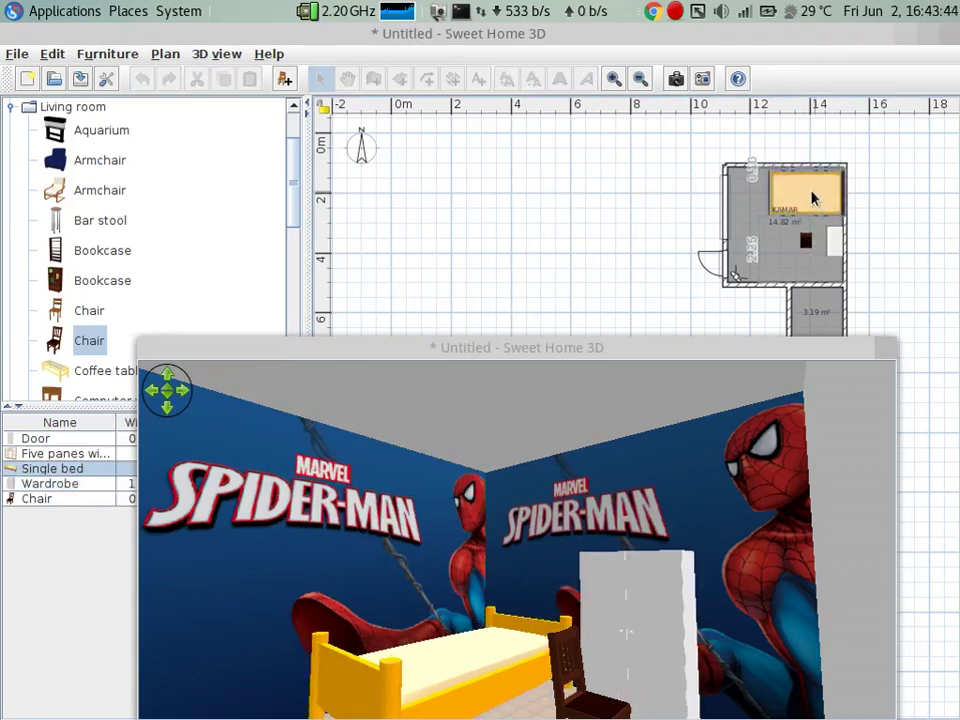
- Widen the single bed to 2 m, then undo that change
double_click(812, 198)
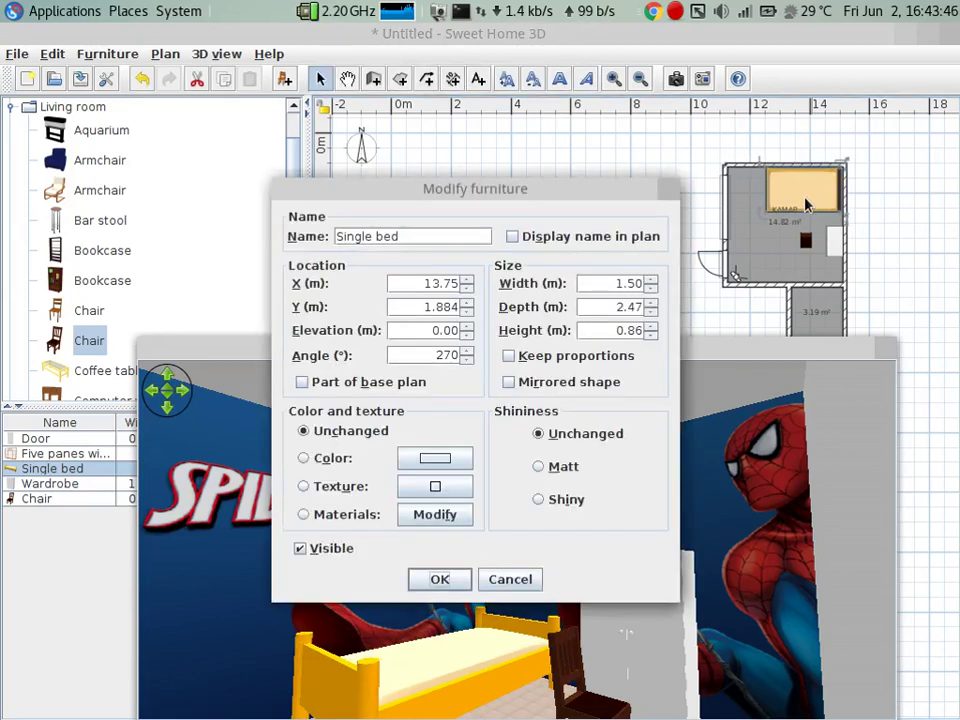
click(612, 284)
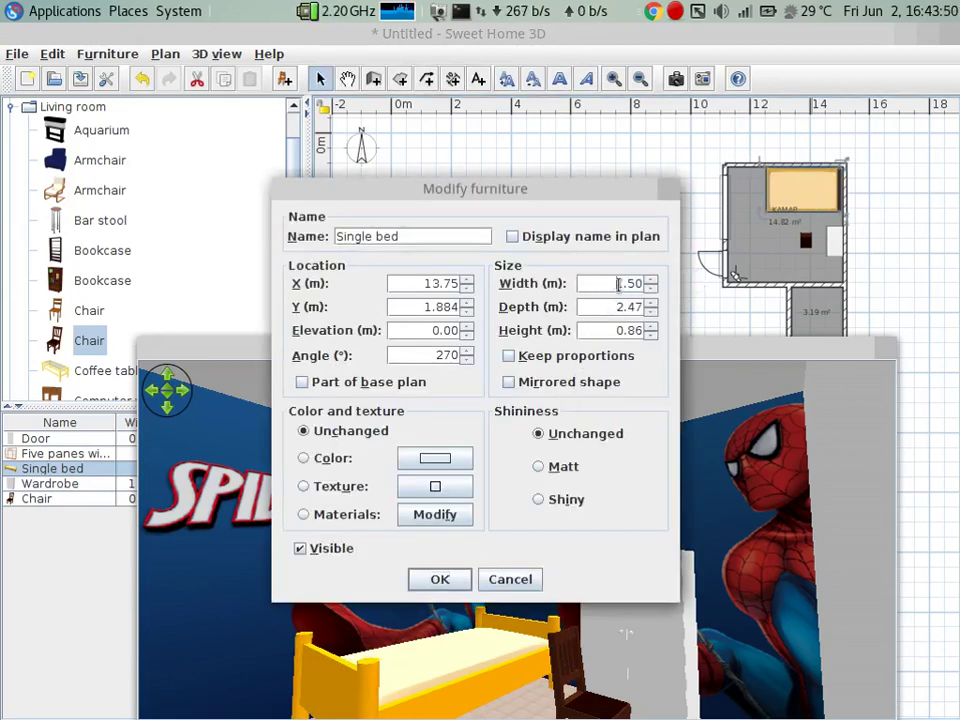
double_click(622, 283)
text(2)
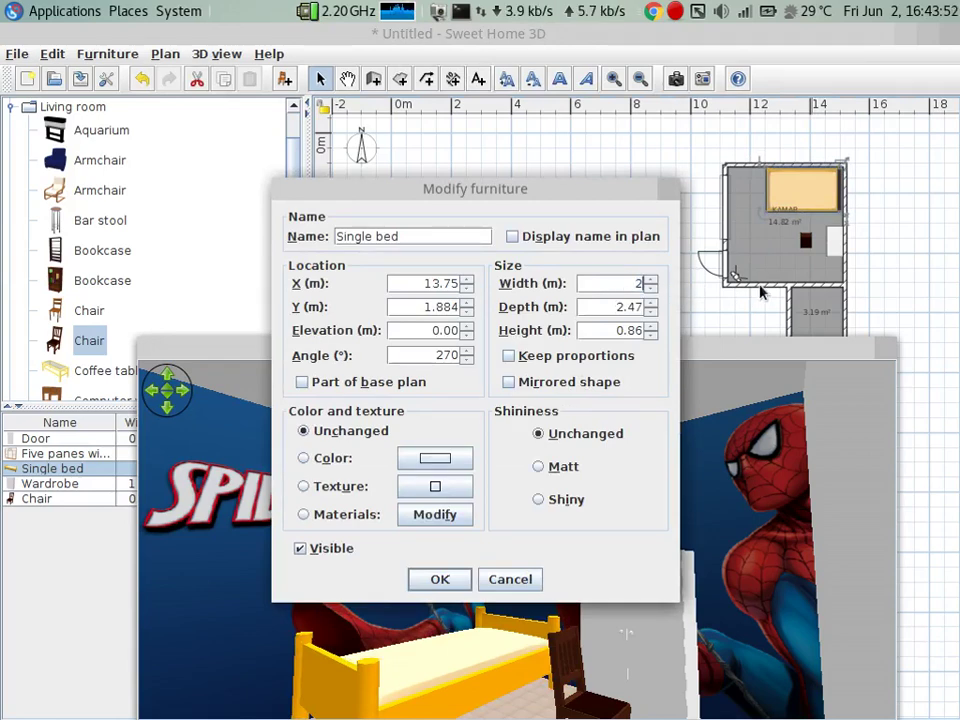
click(635, 307)
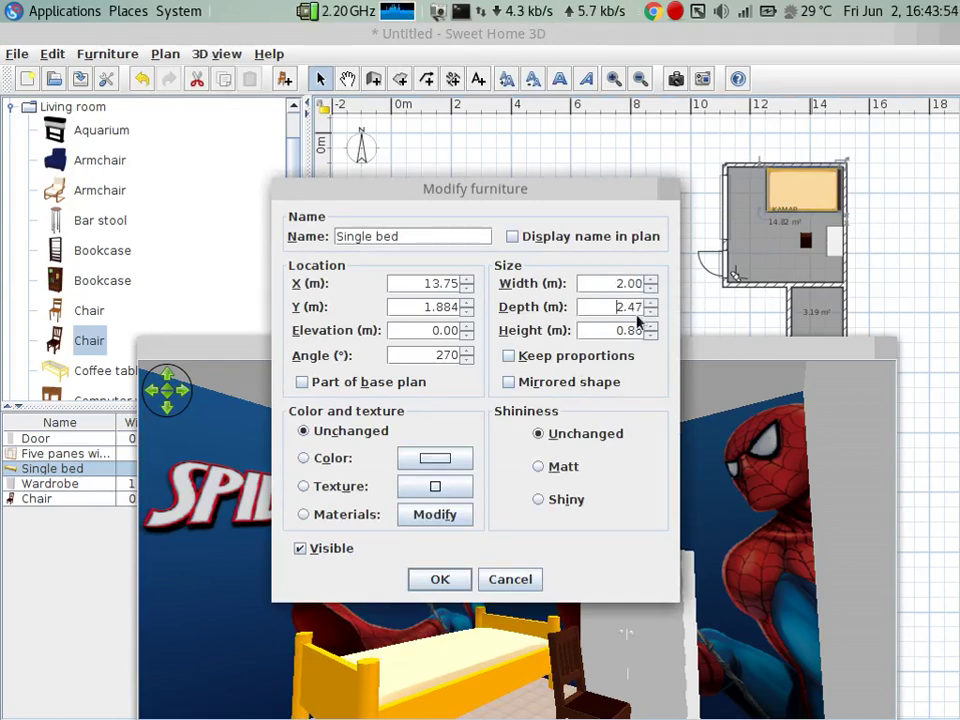
key(Return)
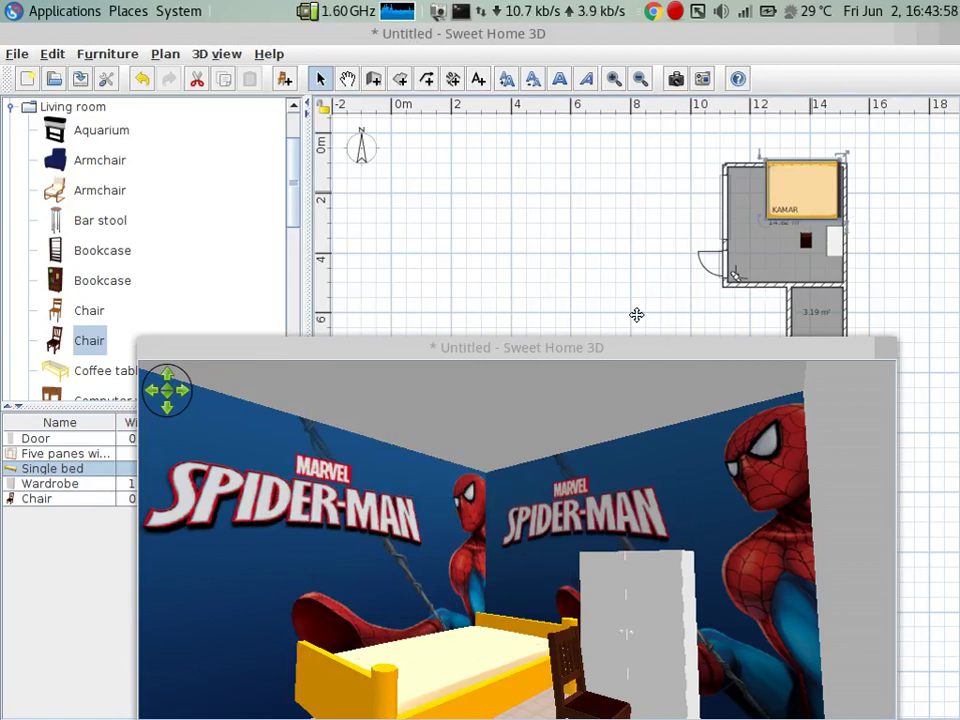
key(ctrl+z)
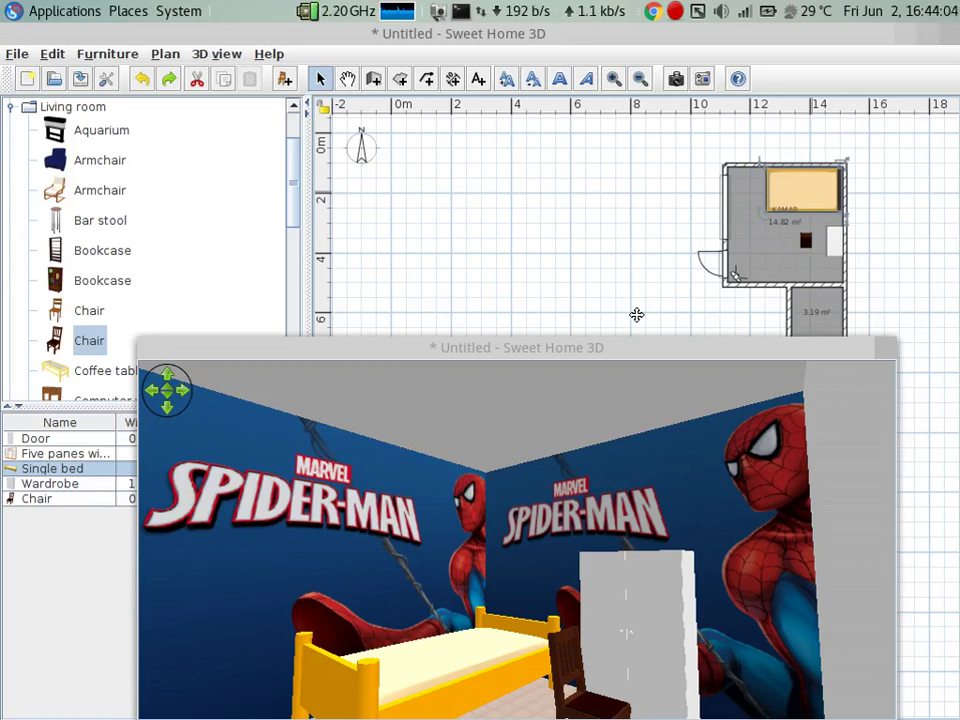
- Move the floating 3D window higher up-left and pull the camera back to show the furniture
right_click(528, 426)
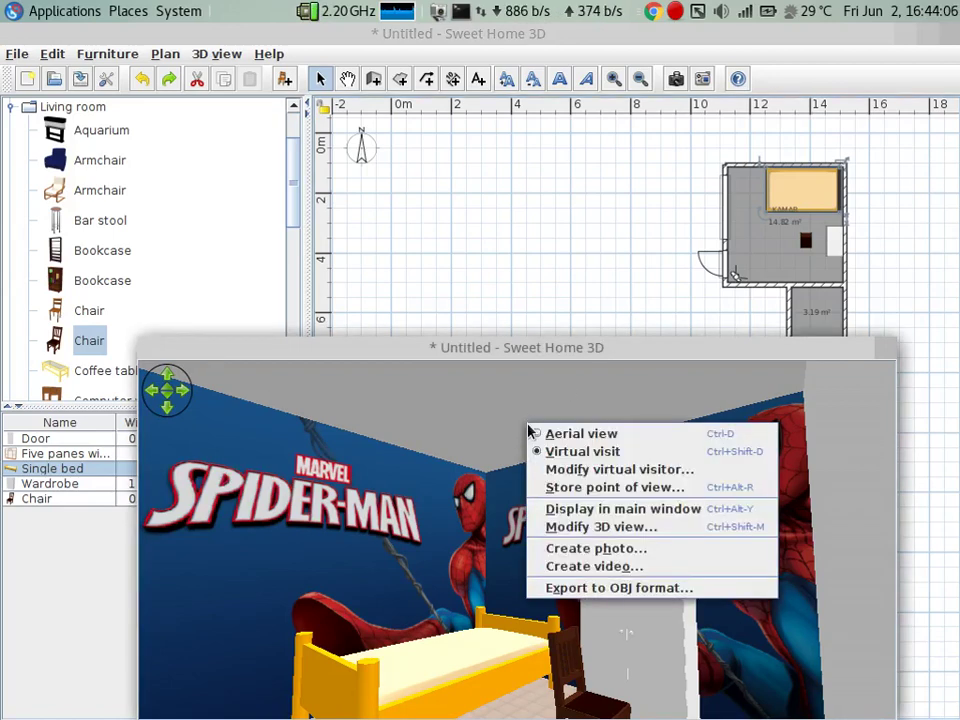
click(253, 184)
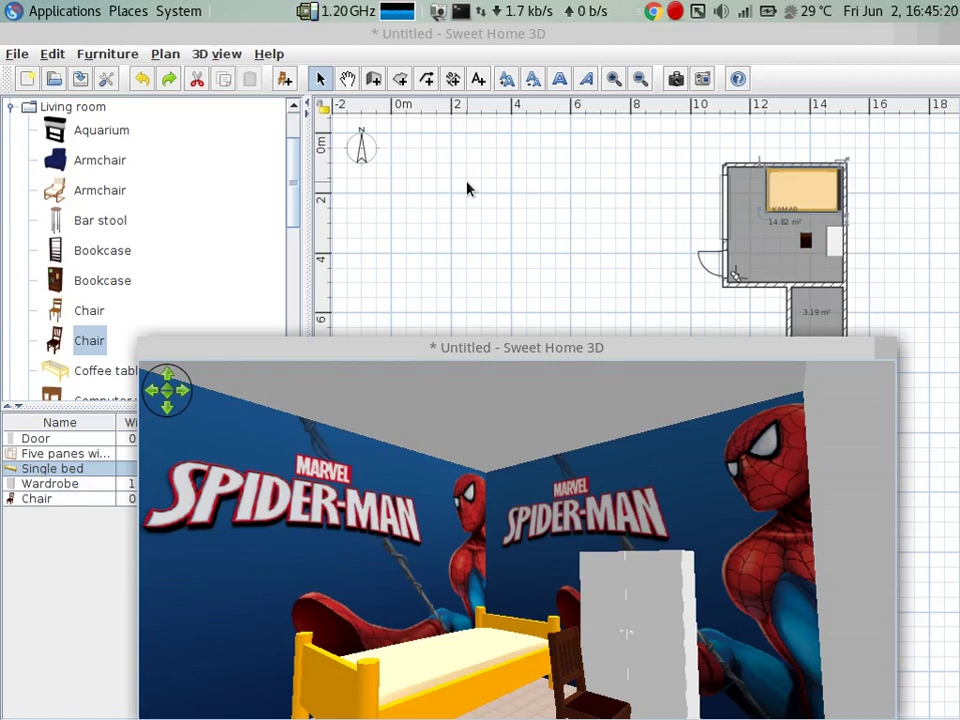
mouse_move(513, 350)
mouse_down()
mouse_move(450, 228)
mouse_move(450, 206)
mouse_up()
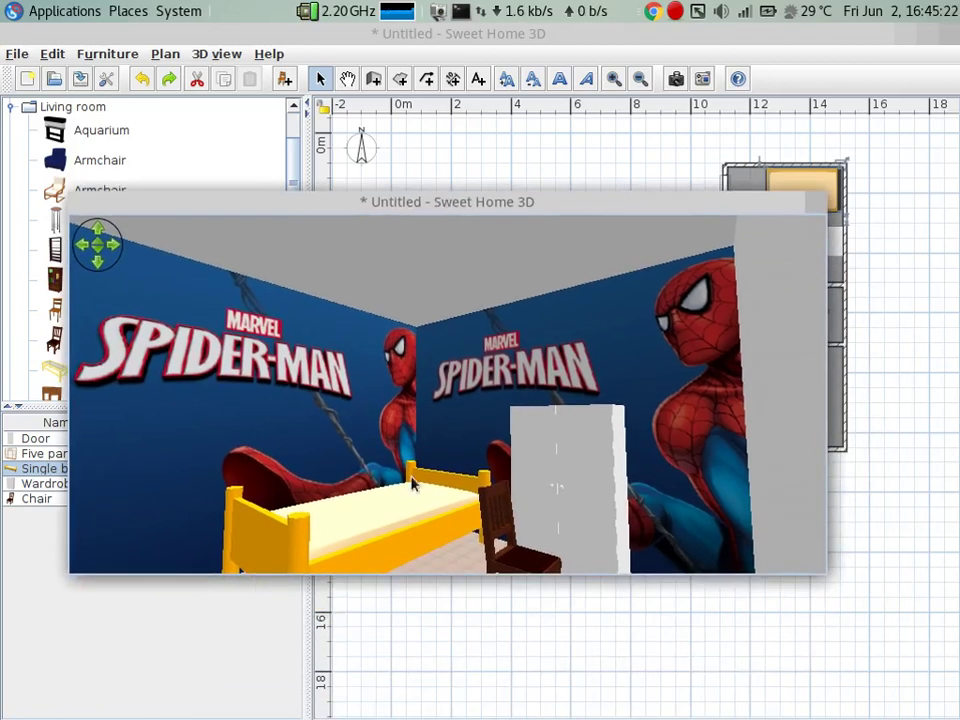
mouse_move(411, 482)
mouse_down()
mouse_move(411, 467)
mouse_move(365, 505)
mouse_up()
scroll(365, 505, down, 3)
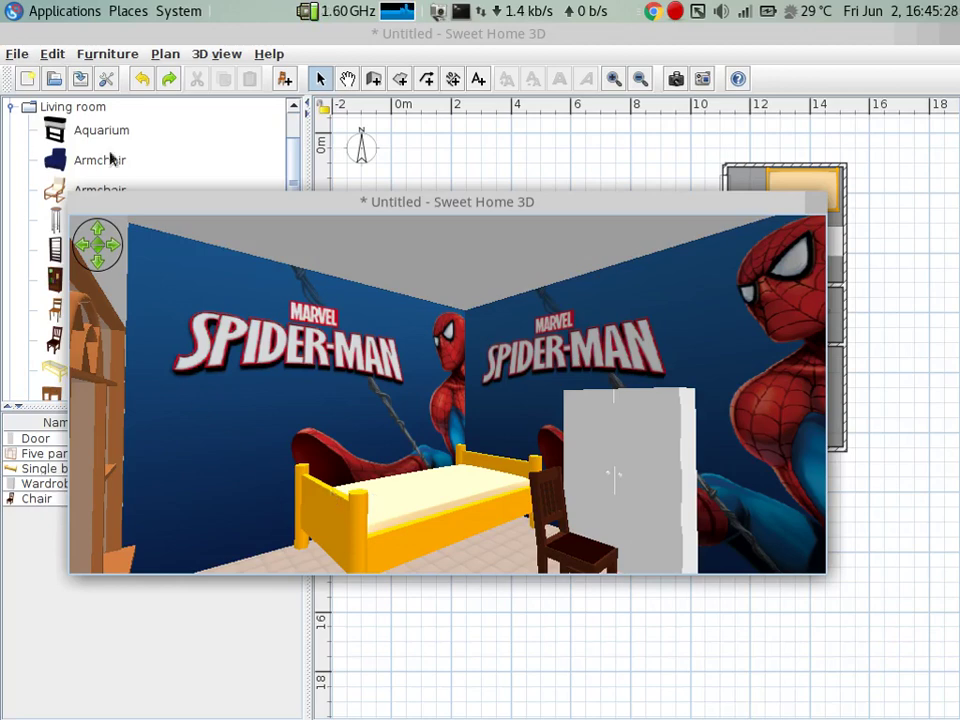
- Save the Spider-Man bedroom under the new name coba.sh3d
click(26, 56)
mouse_move(57, 174)
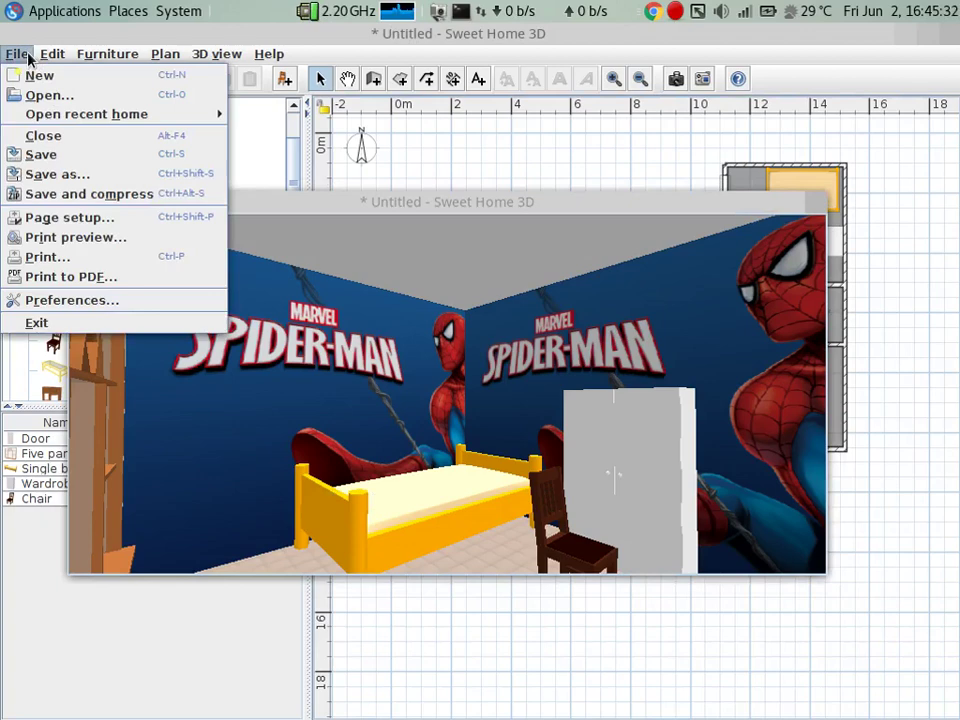
mouse_move(17, 53)
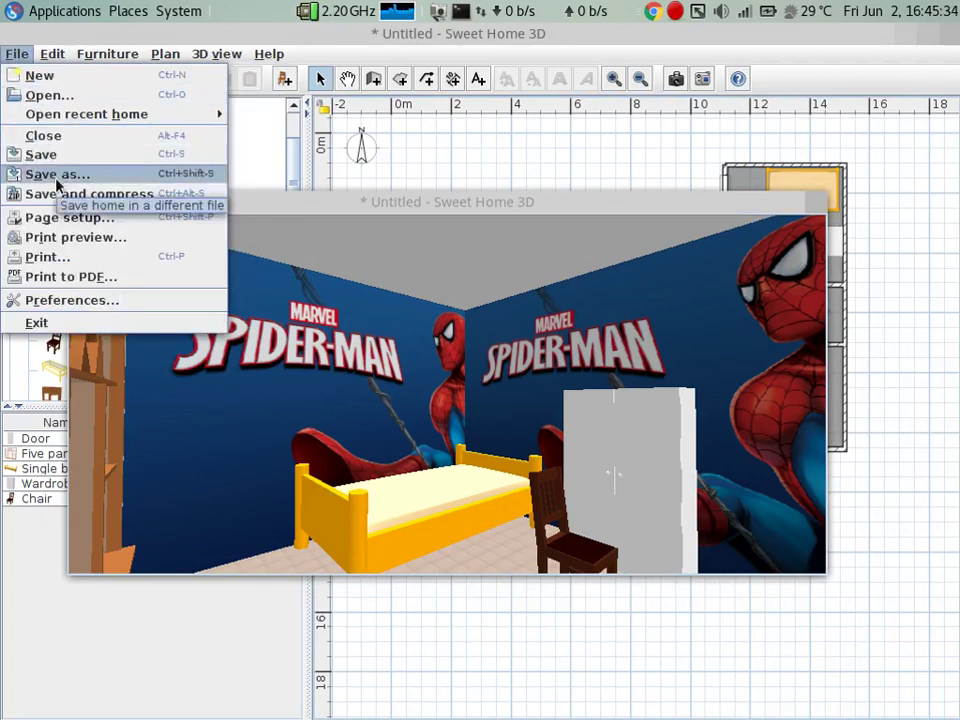
click(45, 176)
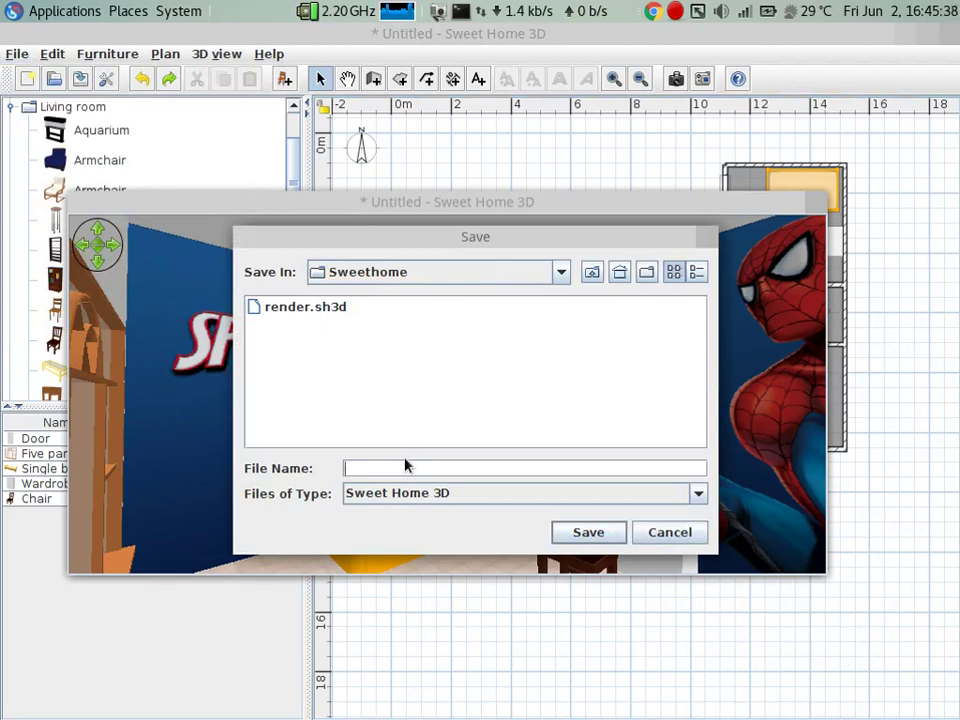
text(coba)
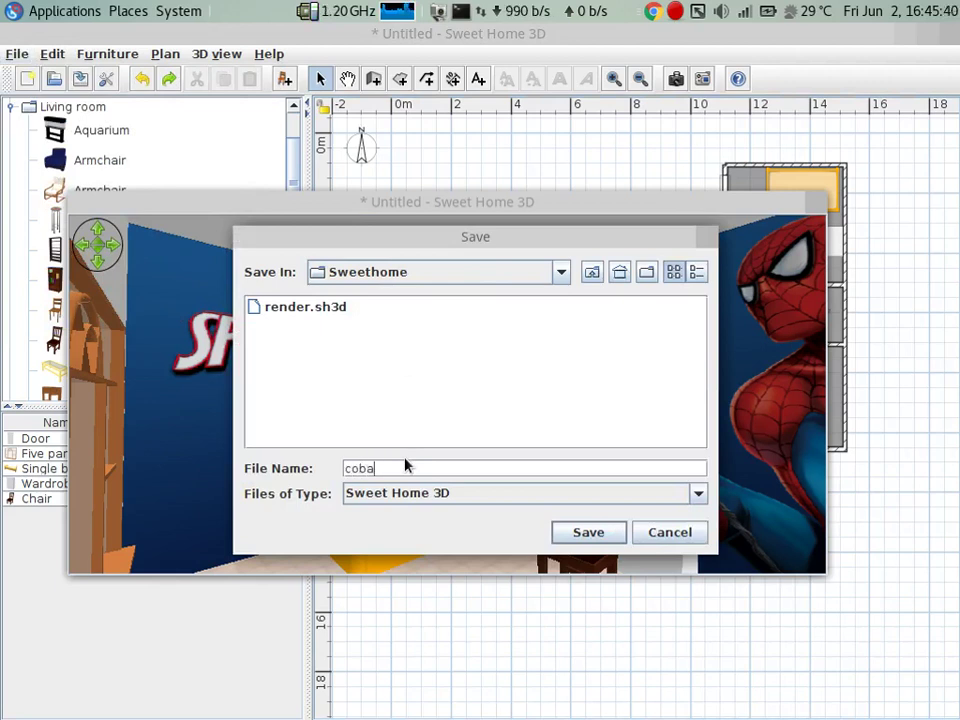
key(Return)
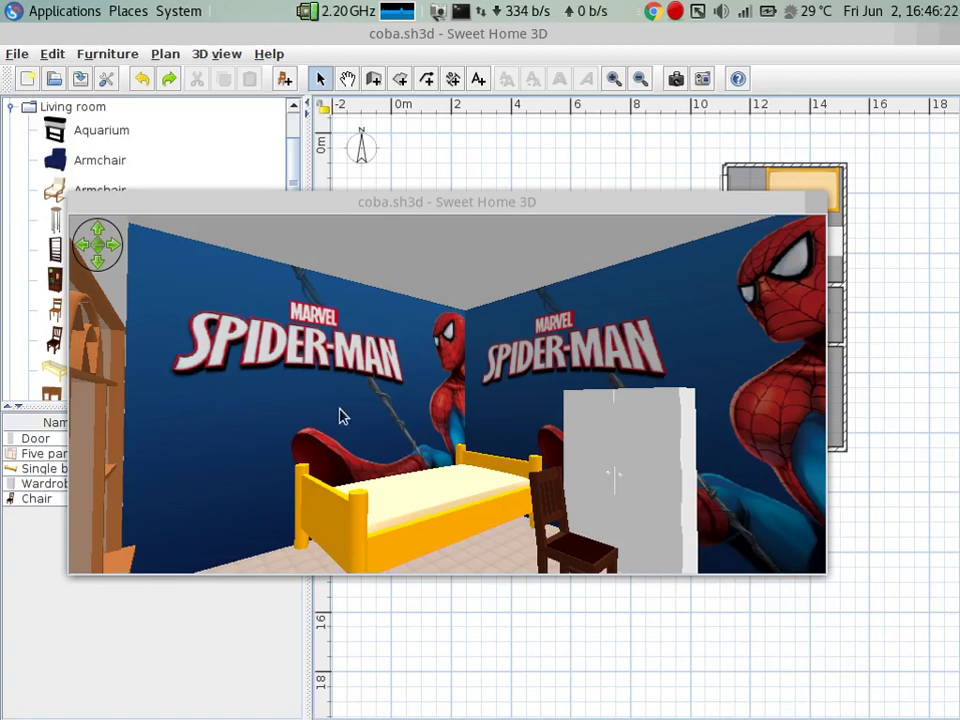
click(26, 58)
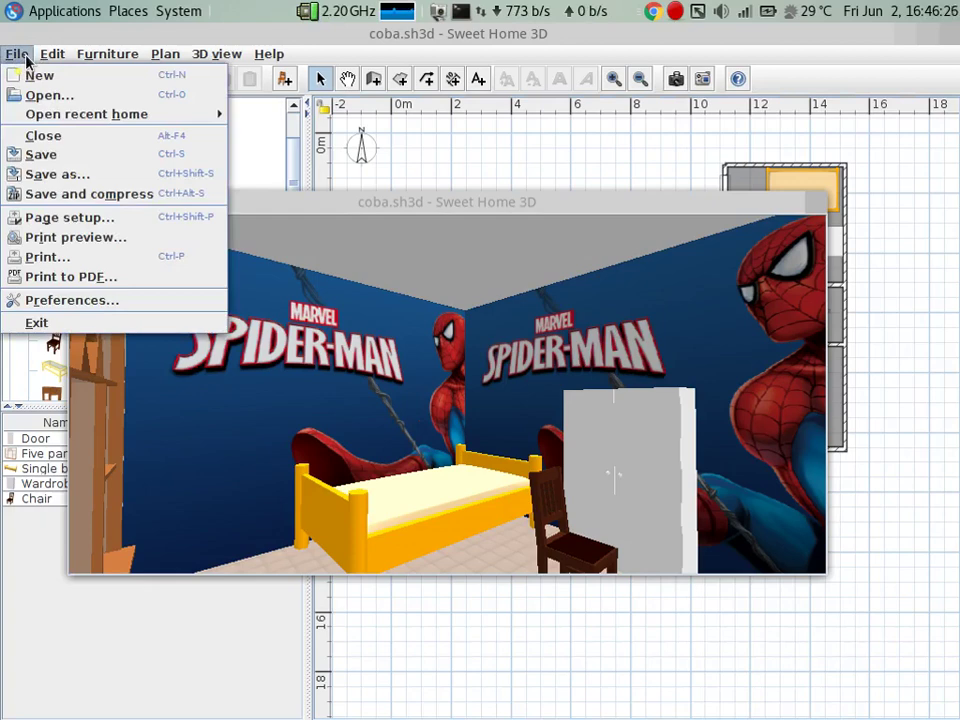
- Start a new home, close coba.sh3d, maximize Untitled 2, and switch to Chrome
click(28, 75)
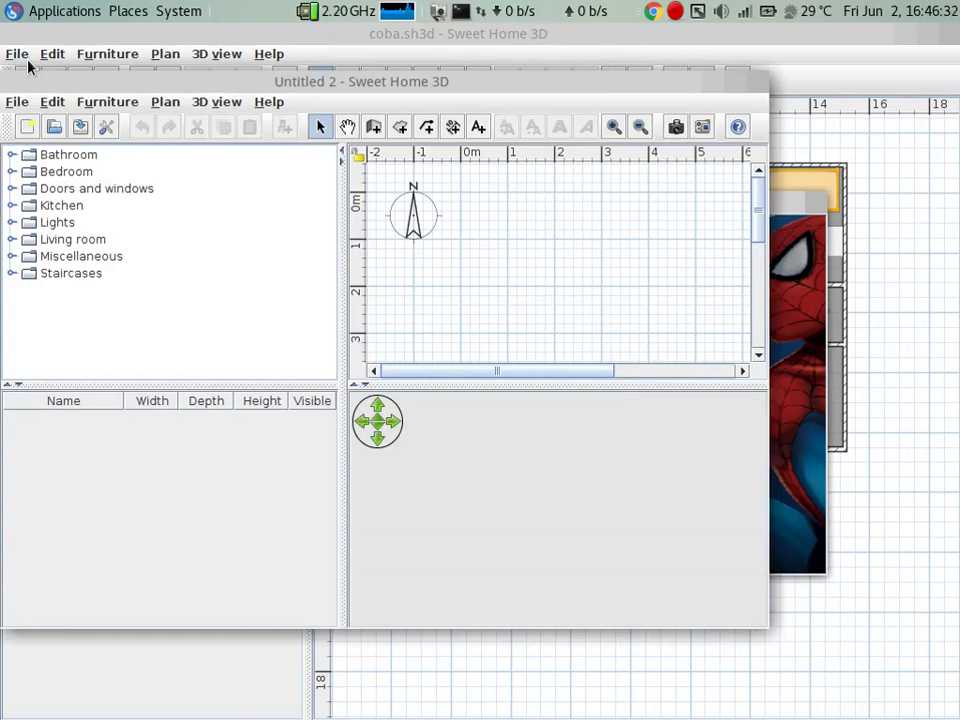
click(950, 38)
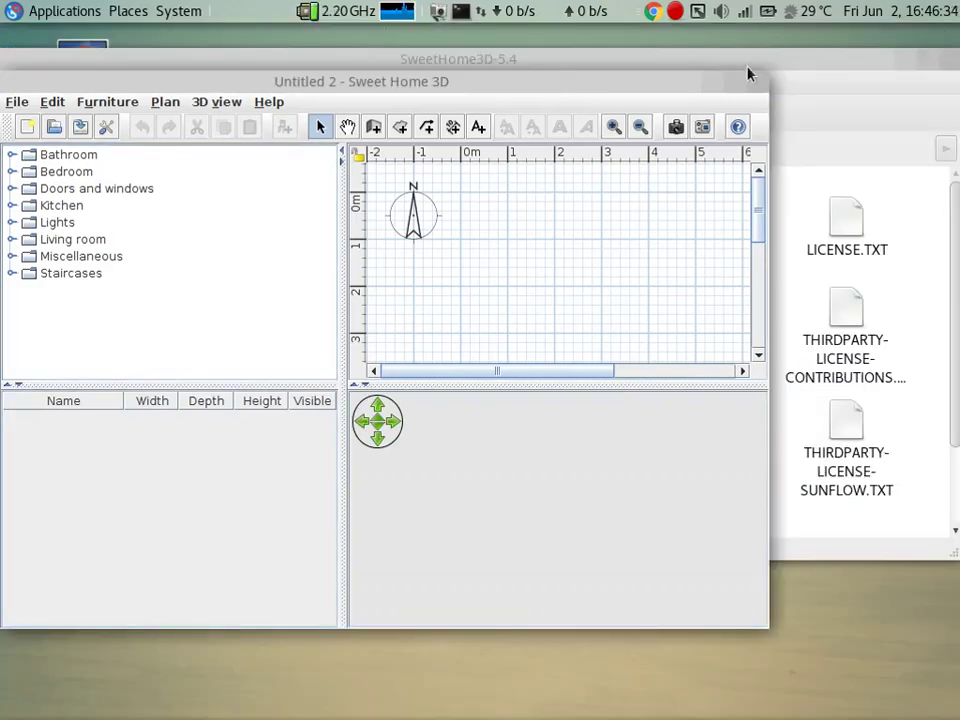
click(735, 81)
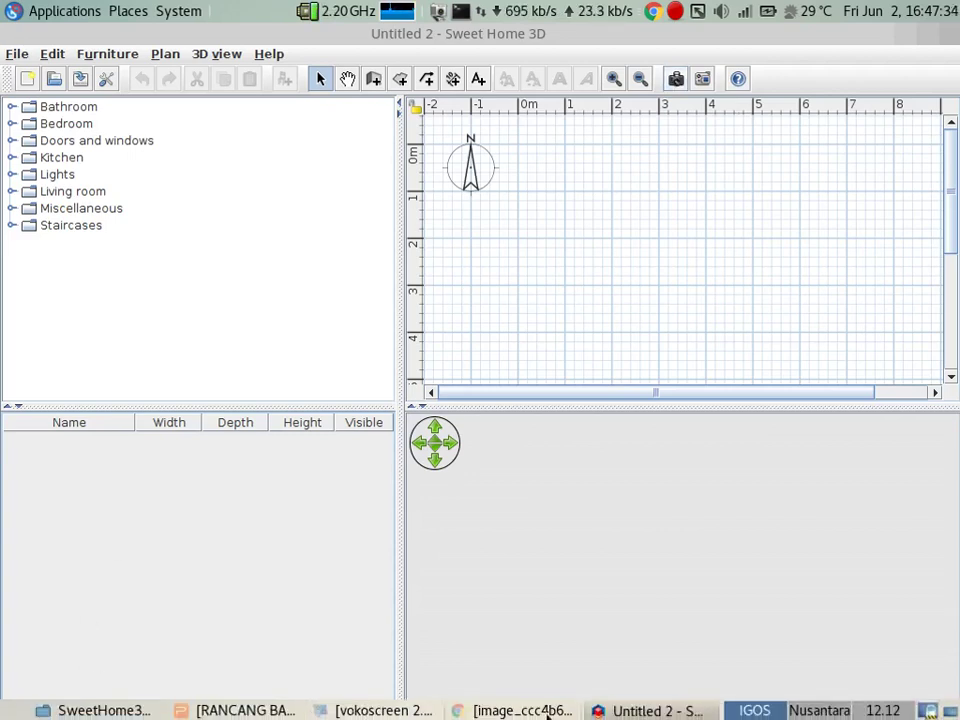
click(495, 711)
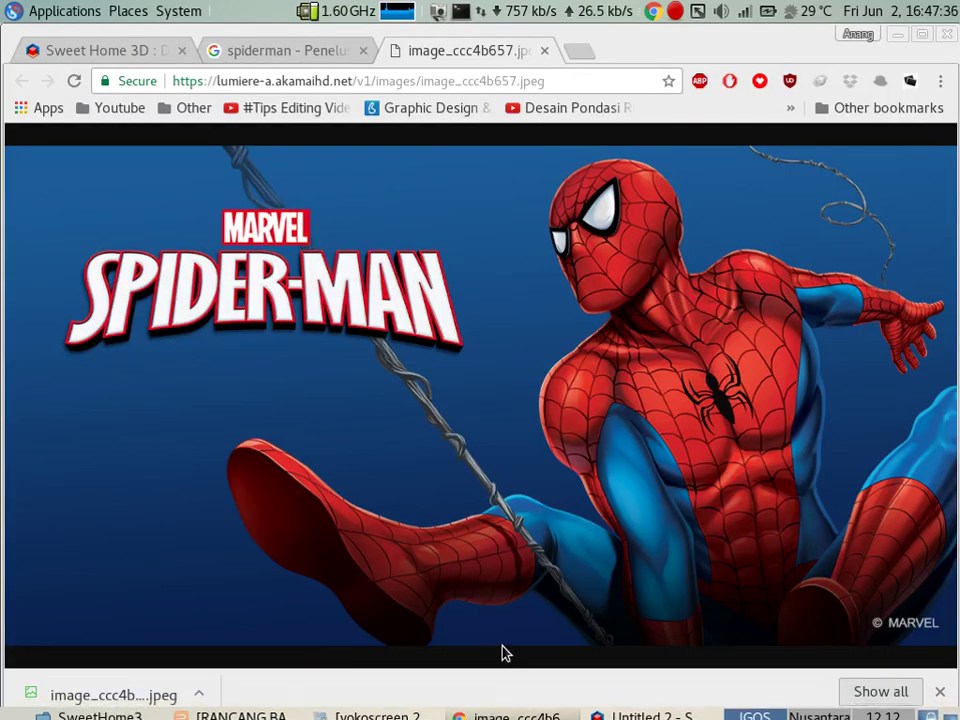
- Load the Google home page in the current tab by entering 'googl', then reload it
click(553, 80)
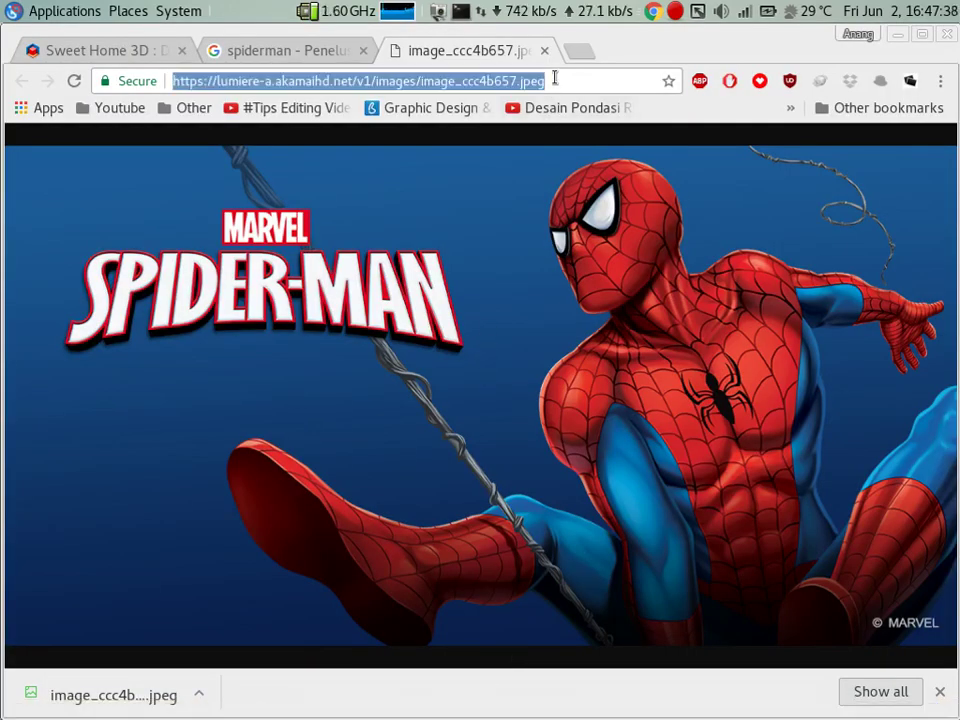
text(googl)
key(Return)
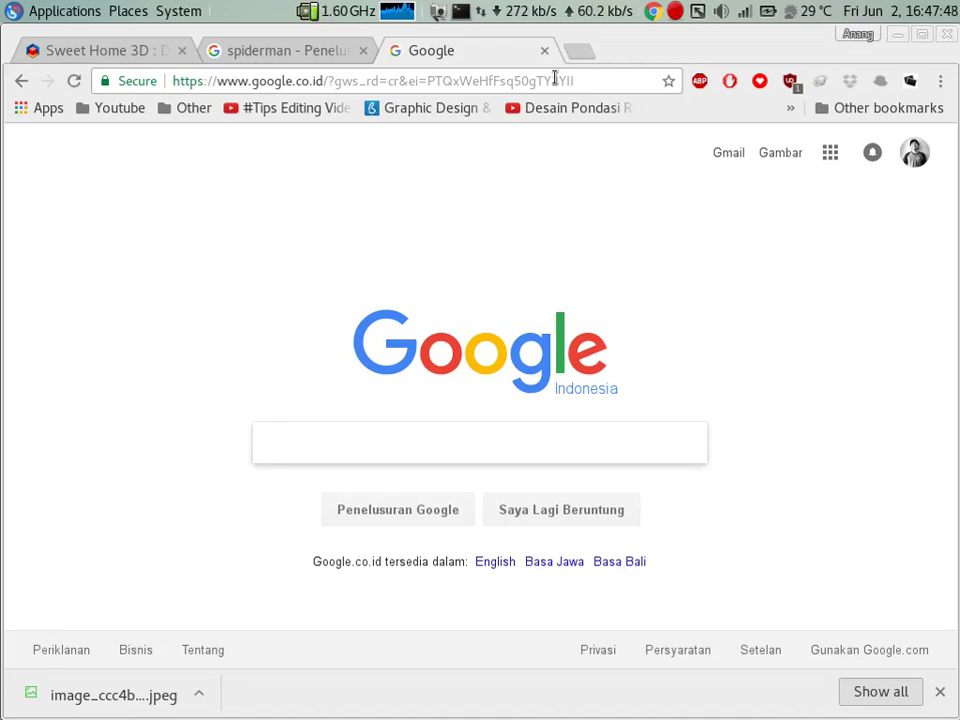
key(F5)
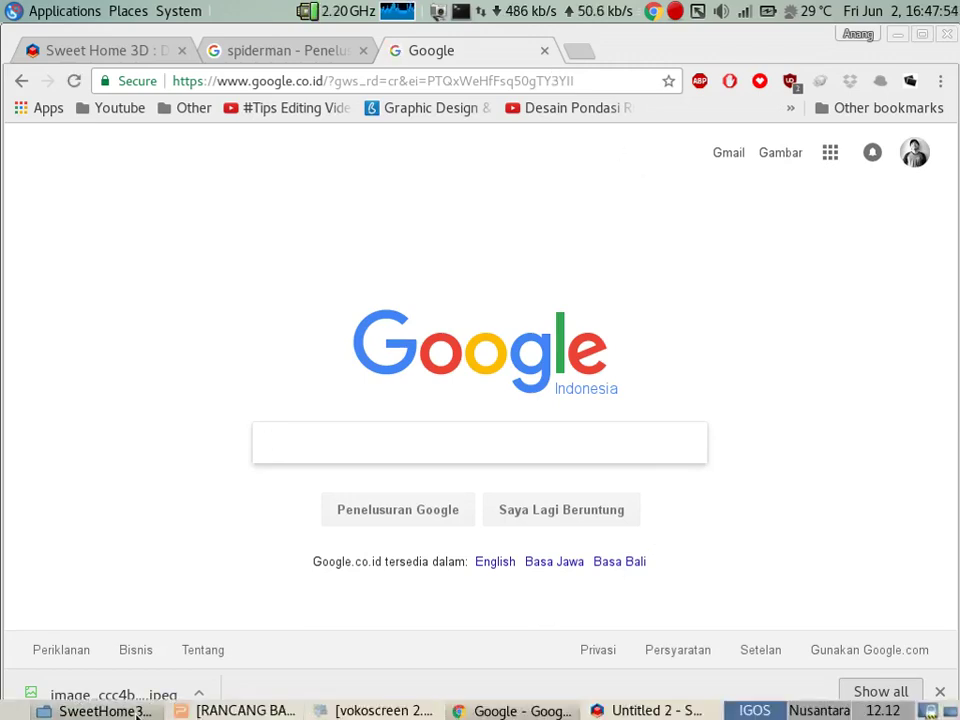
- Confirm coba.sh3d and render.sh3d are in Documents/Sweethome, then minimize the file manager
click(136, 711)
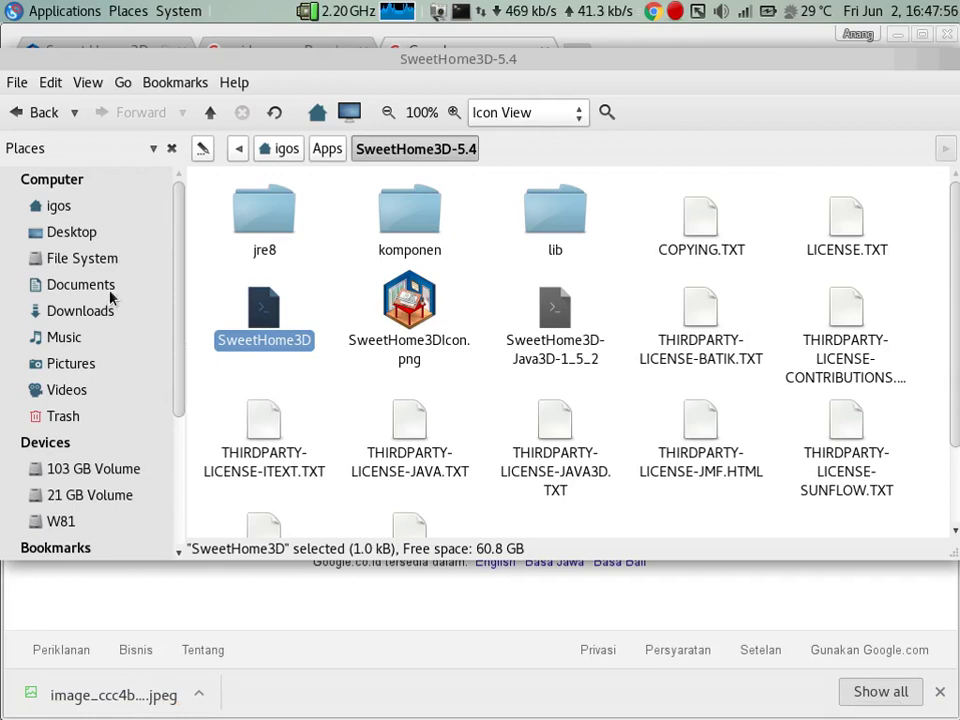
click(109, 287)
double_click(563, 330)
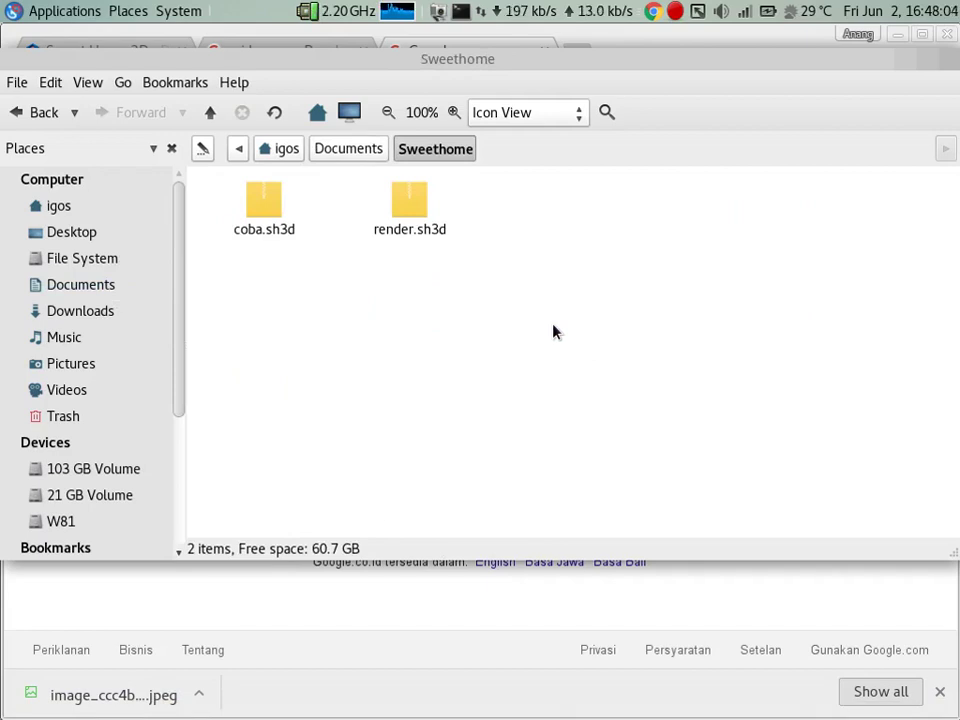
click(902, 60)
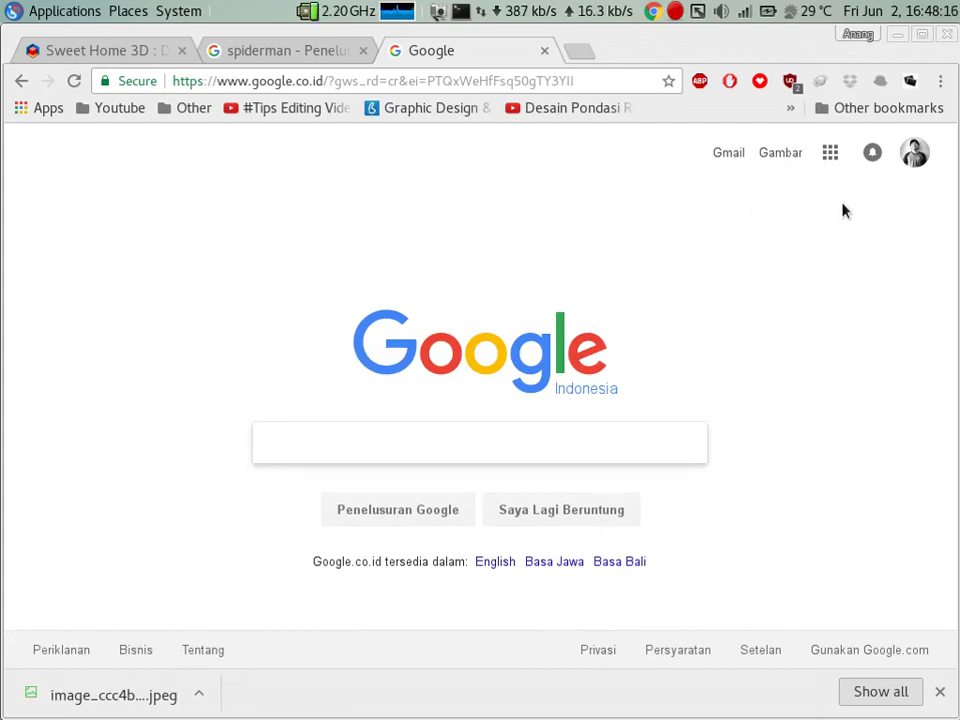
- Run a Google image search for 'denah rumah type 45'
click(785, 160)
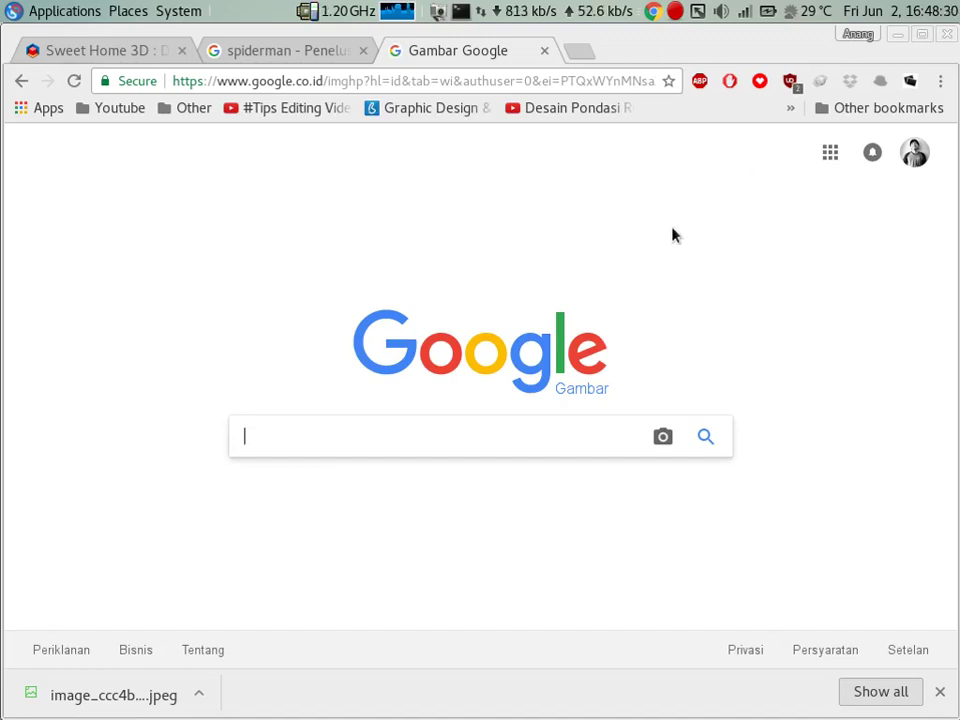
text(denah)
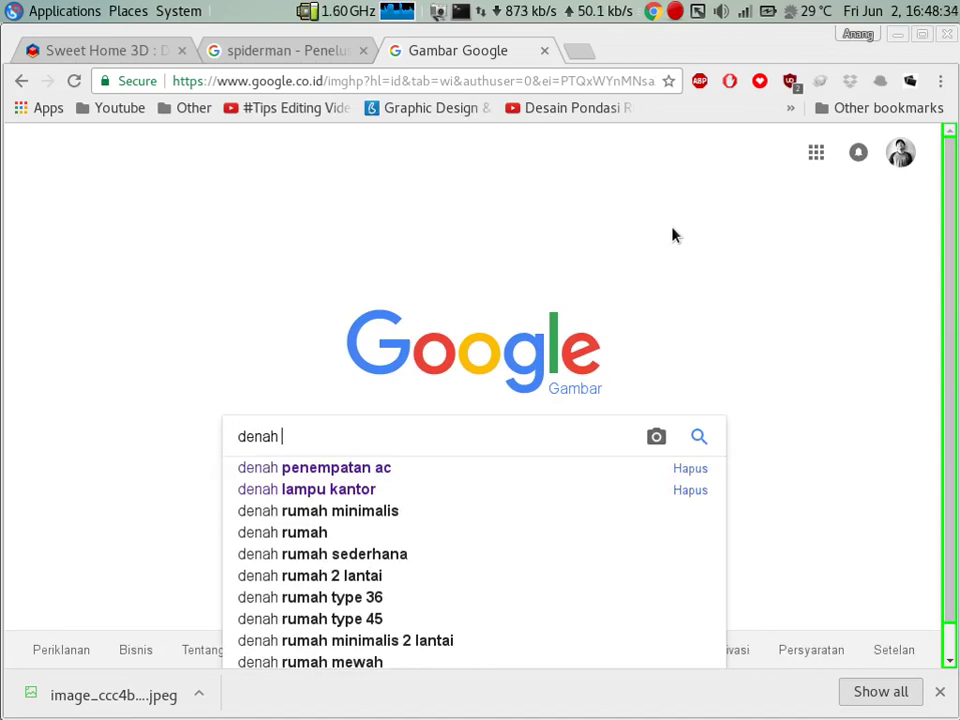
text( rumah t)
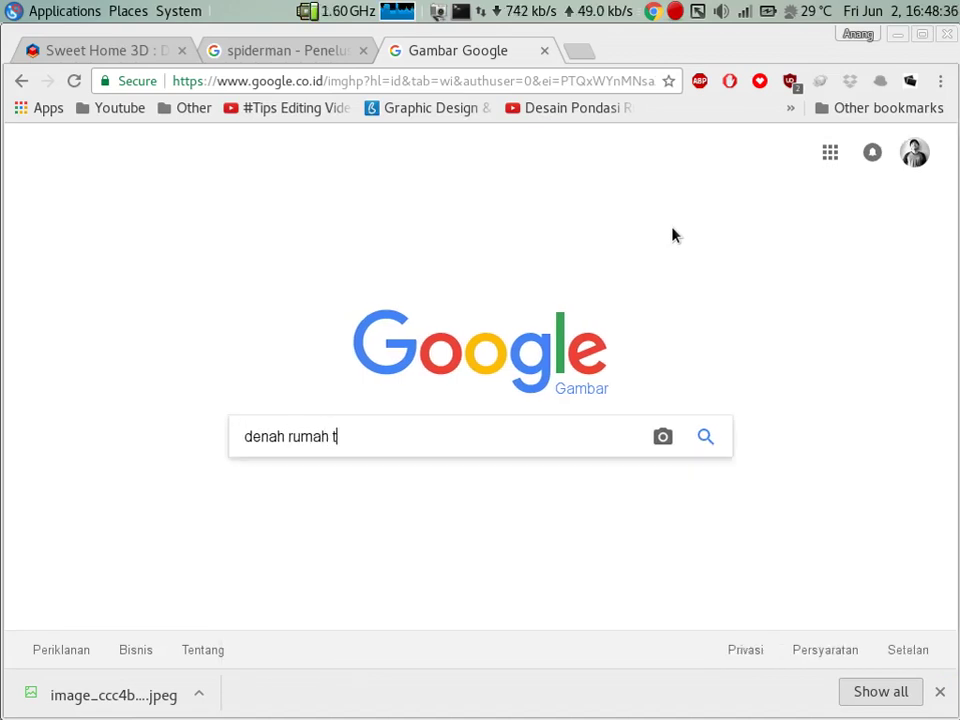
text(ype 45)
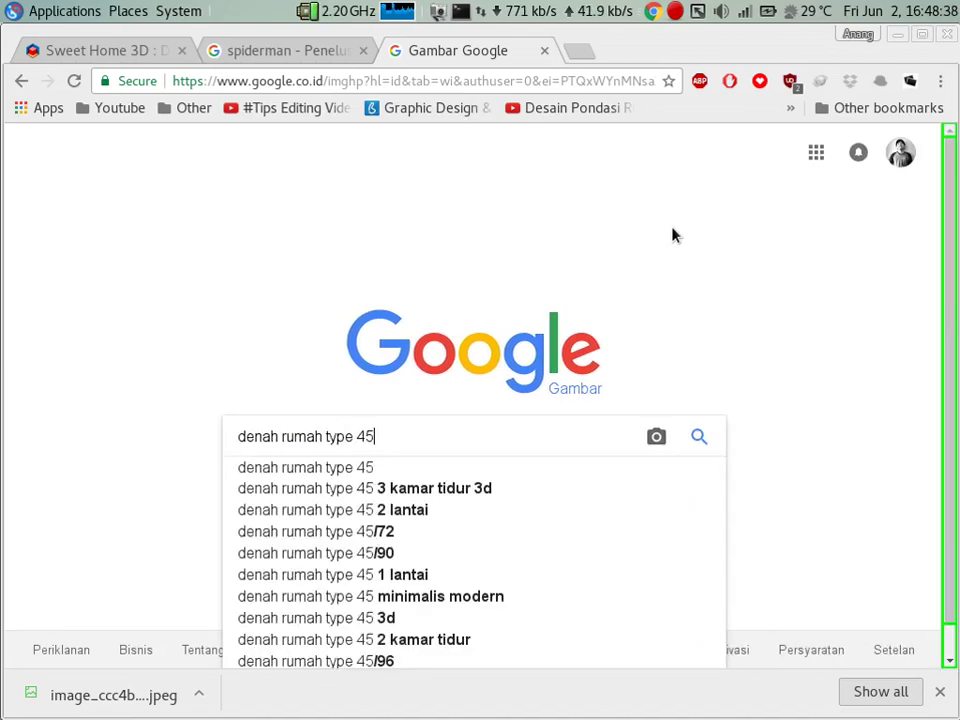
key(Return)
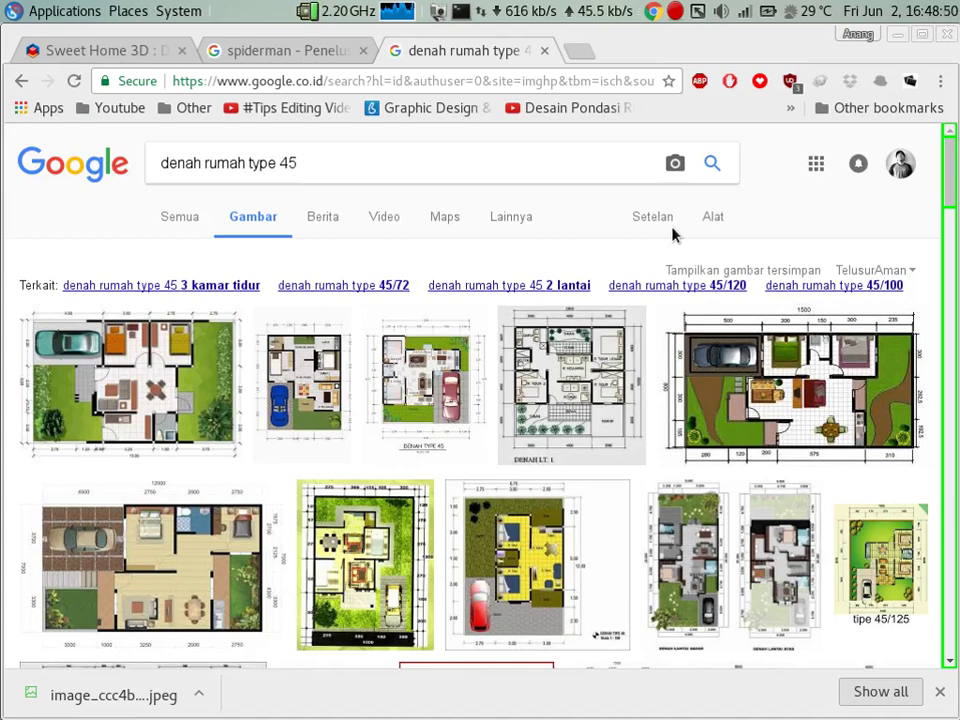
- Limit results to large images and open the 1500 × 800 type 45/90 floor plan full size
click(713, 224)
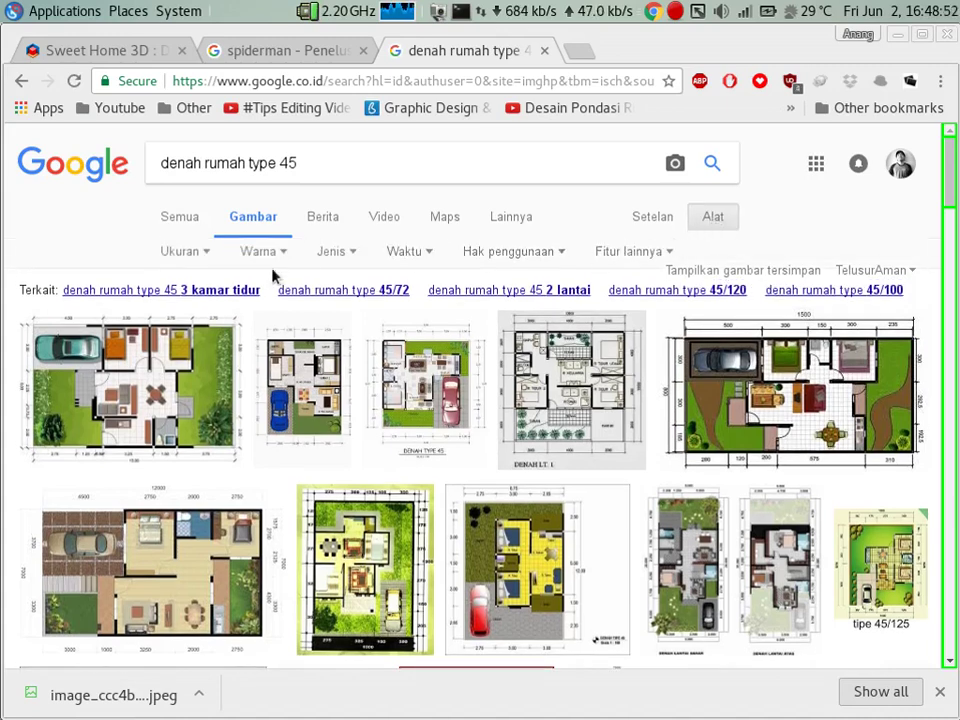
click(174, 254)
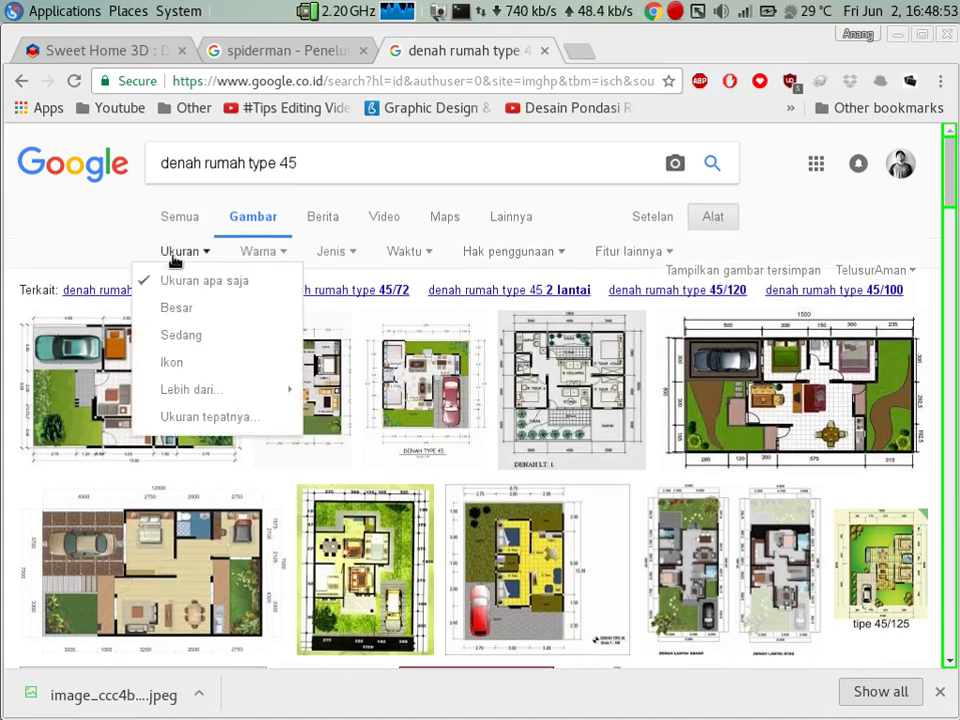
click(193, 312)
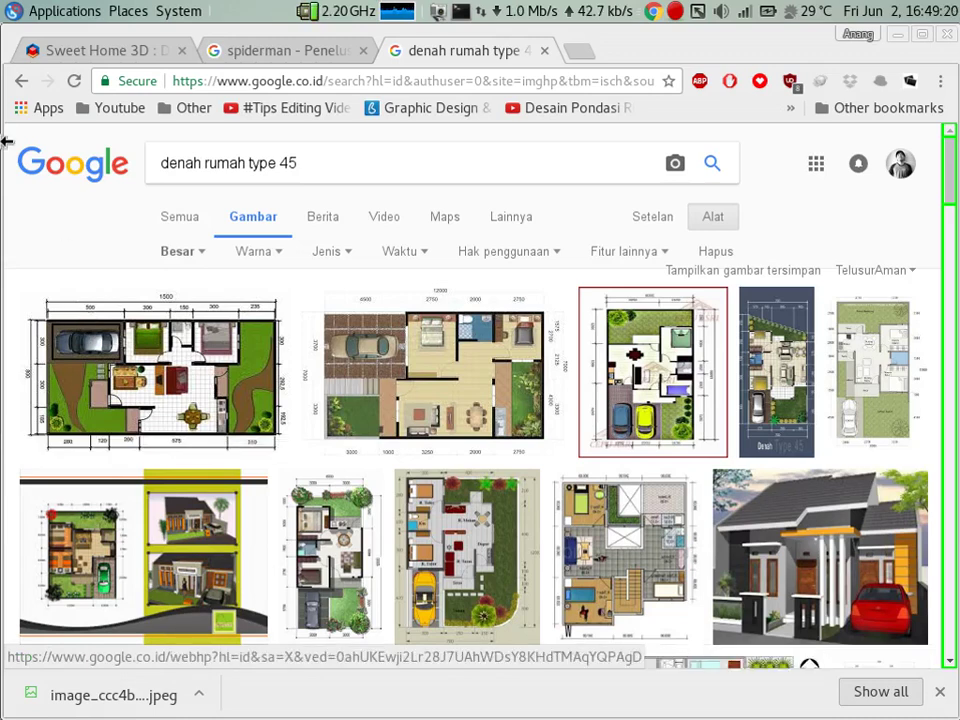
click(170, 375)
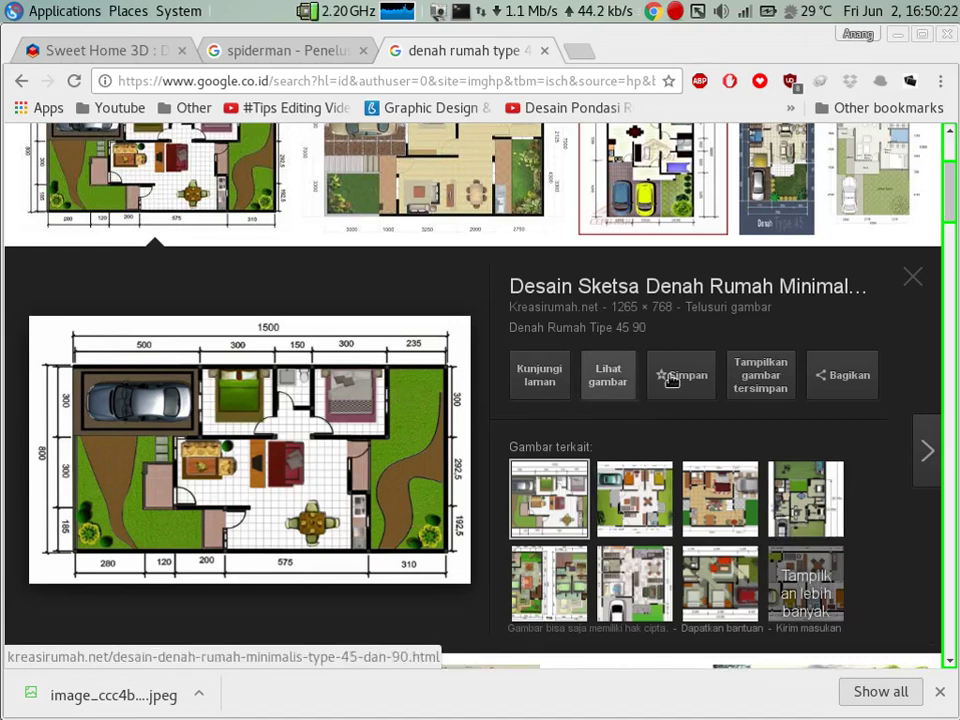
click(608, 374)
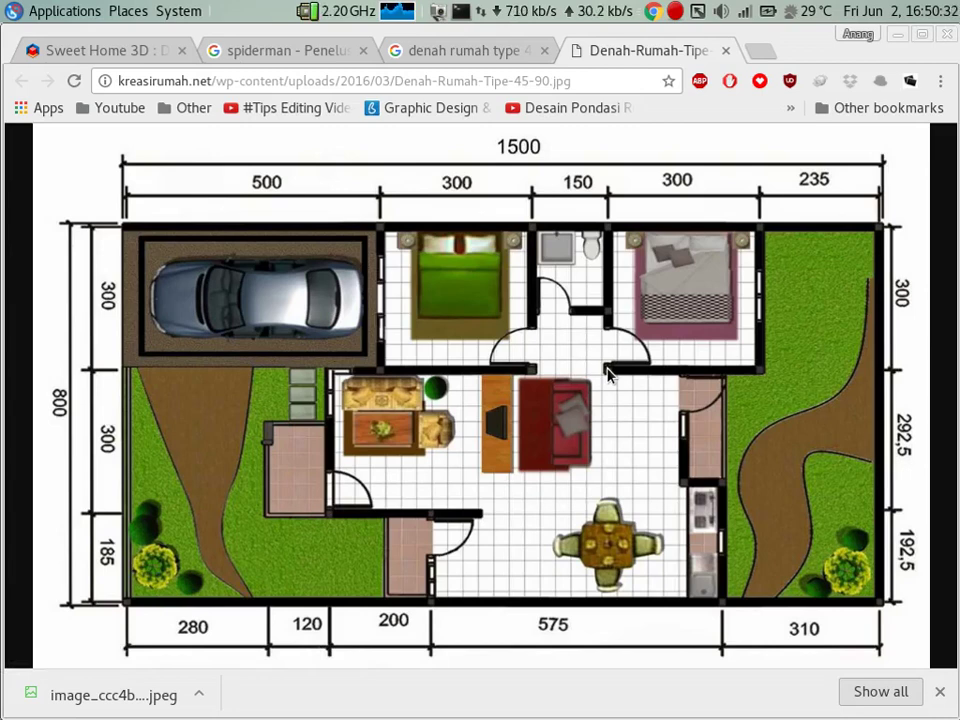
- Save the floor-plan image to Pictures as Denah-Rumah-Tipe-45-90.jpg
right_click(607, 372)
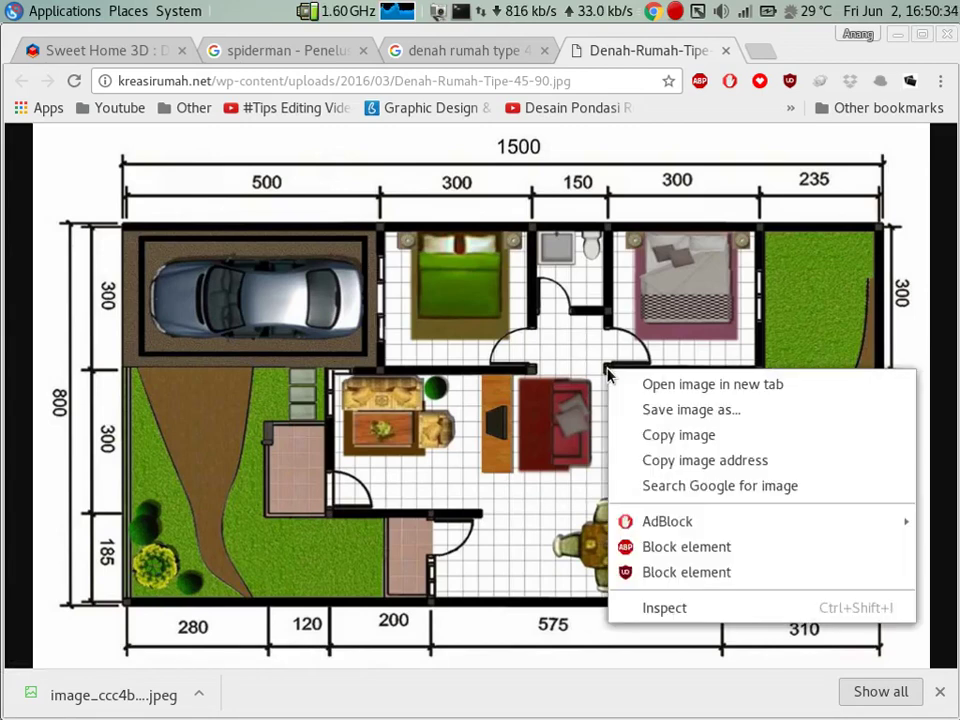
click(681, 408)
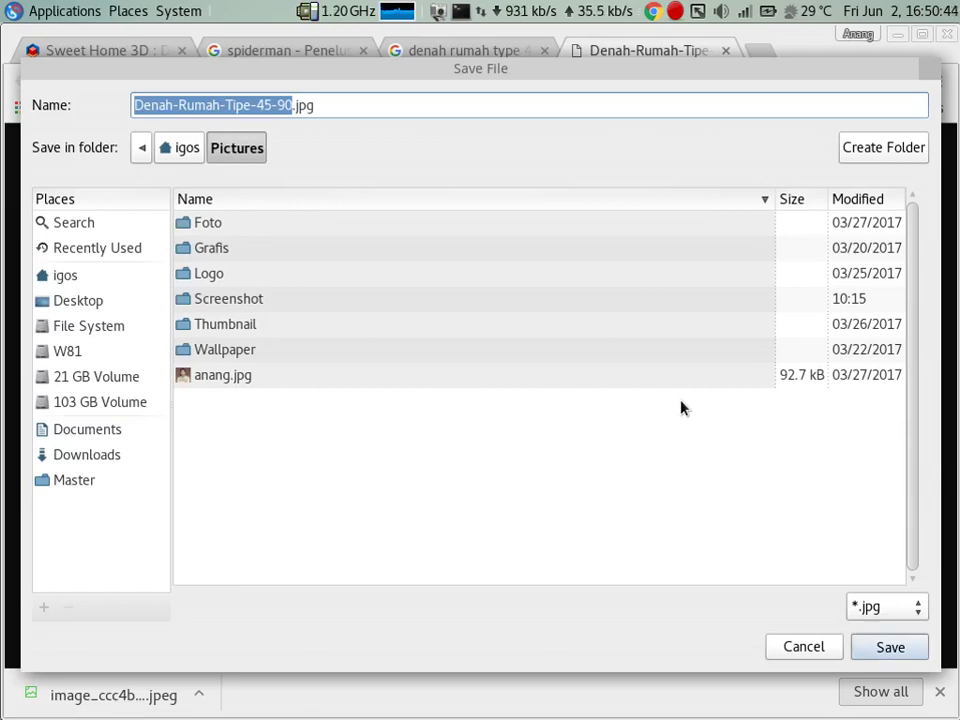
key(Return)
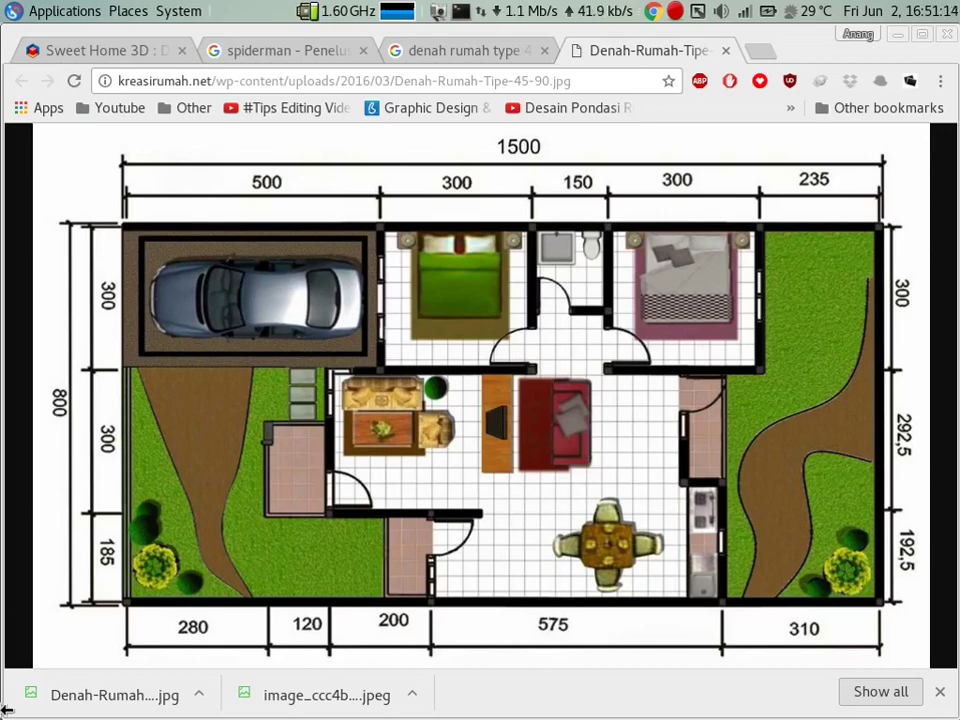
- Copy Denah-Rumah-Tipe-45-90.jpg from the Pictures folder
click(98, 712)
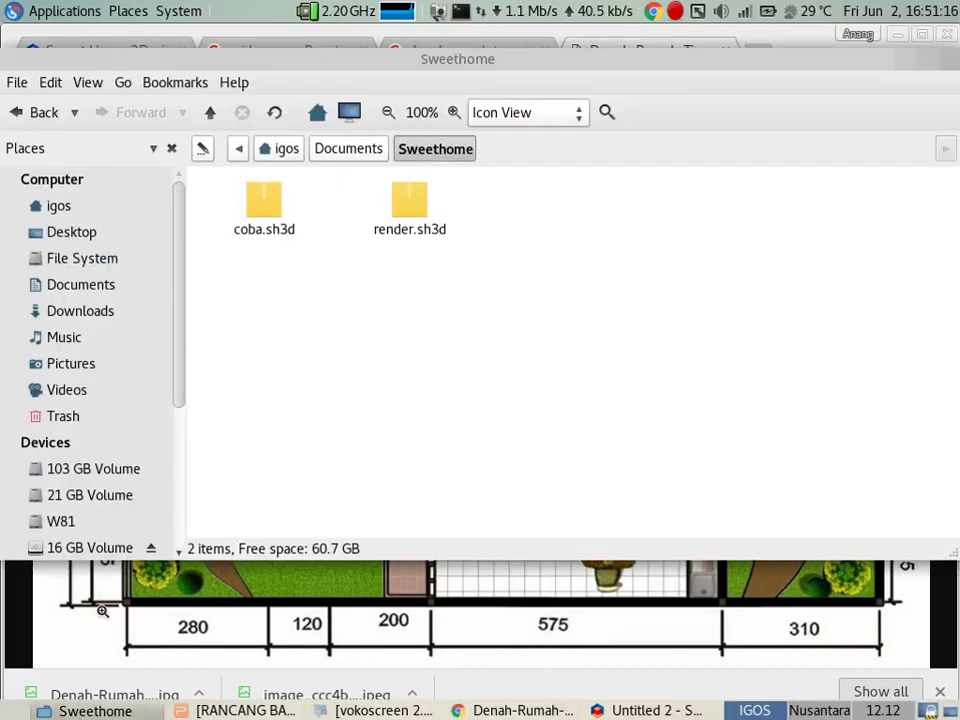
click(129, 364)
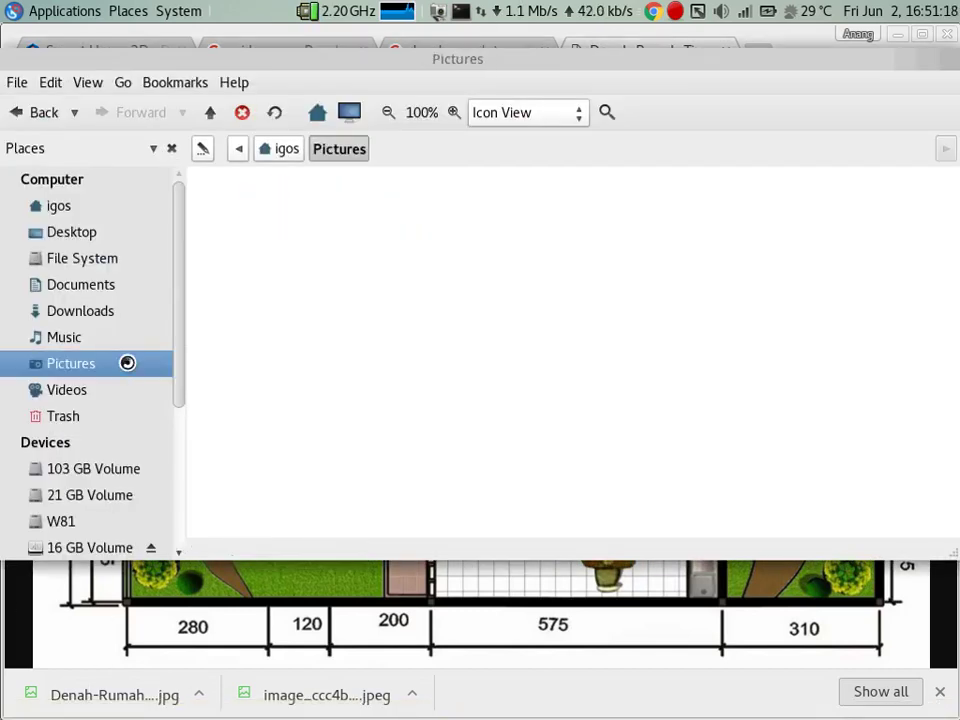
scroll(466, 381, down, 3)
click(396, 336)
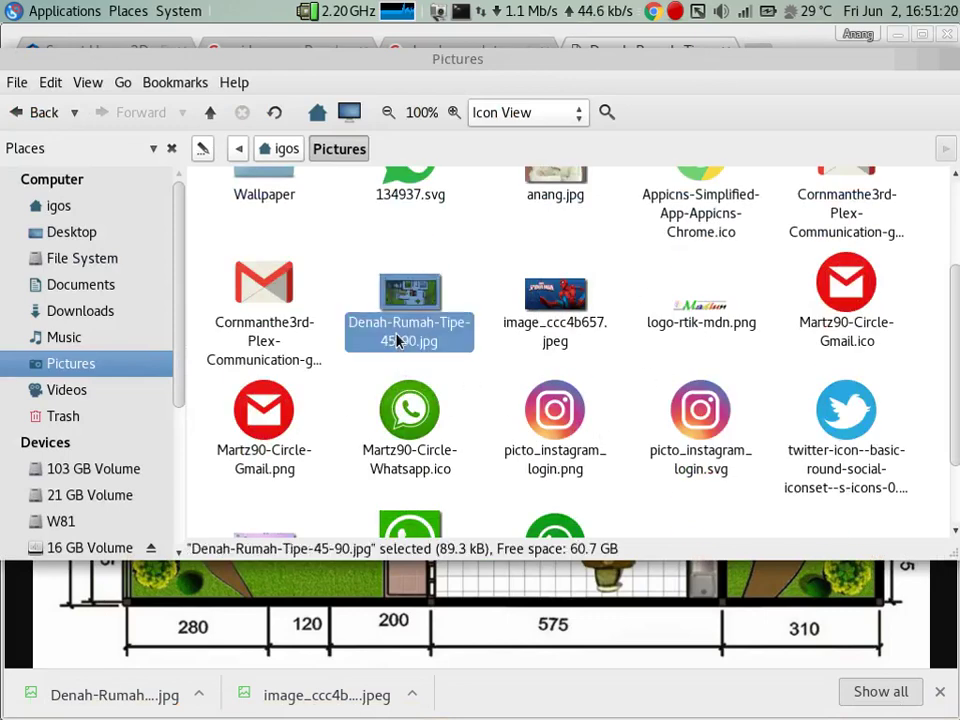
key(ctrl+c)
- Paste the floor plan onto the 16 GB Volume, eject the drive, and minimize the file manager
scroll(122, 456, down, 1)
click(96, 496)
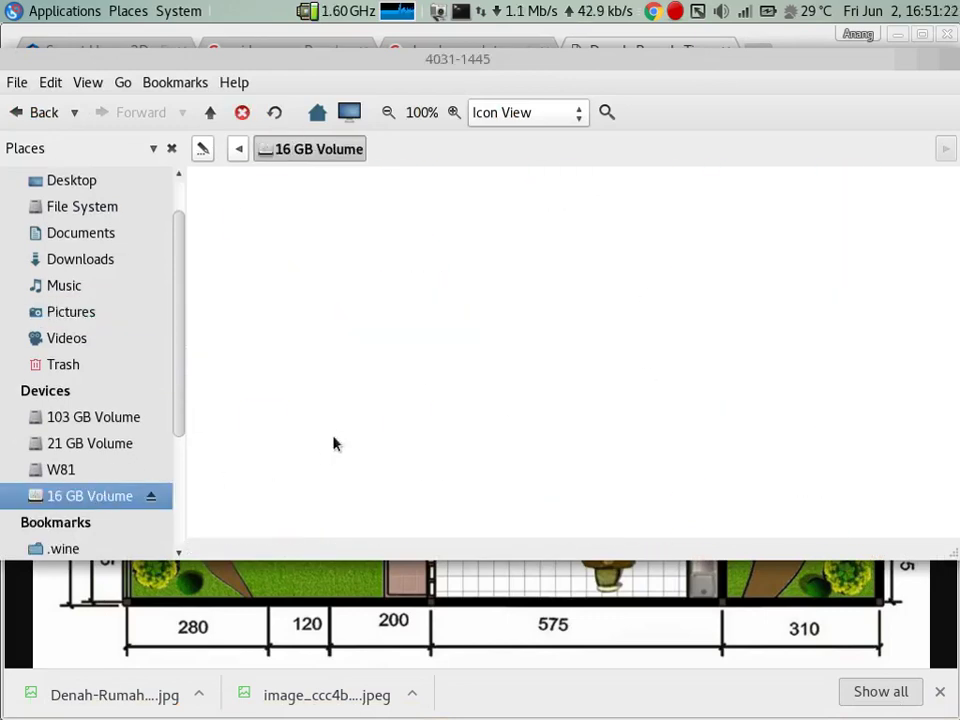
key(ctrl+v)
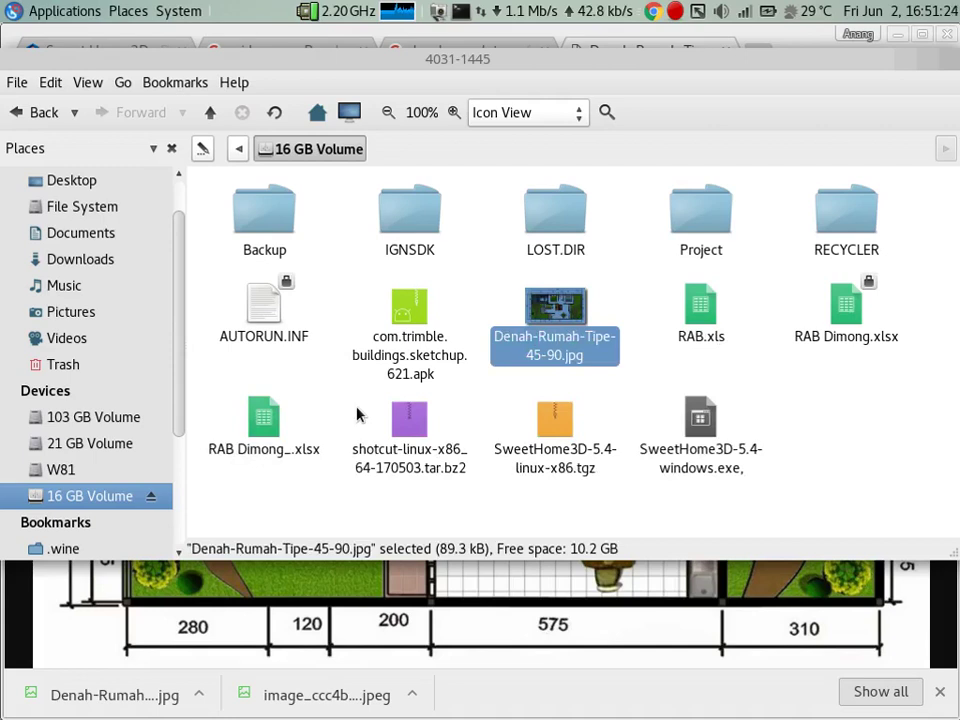
click(153, 497)
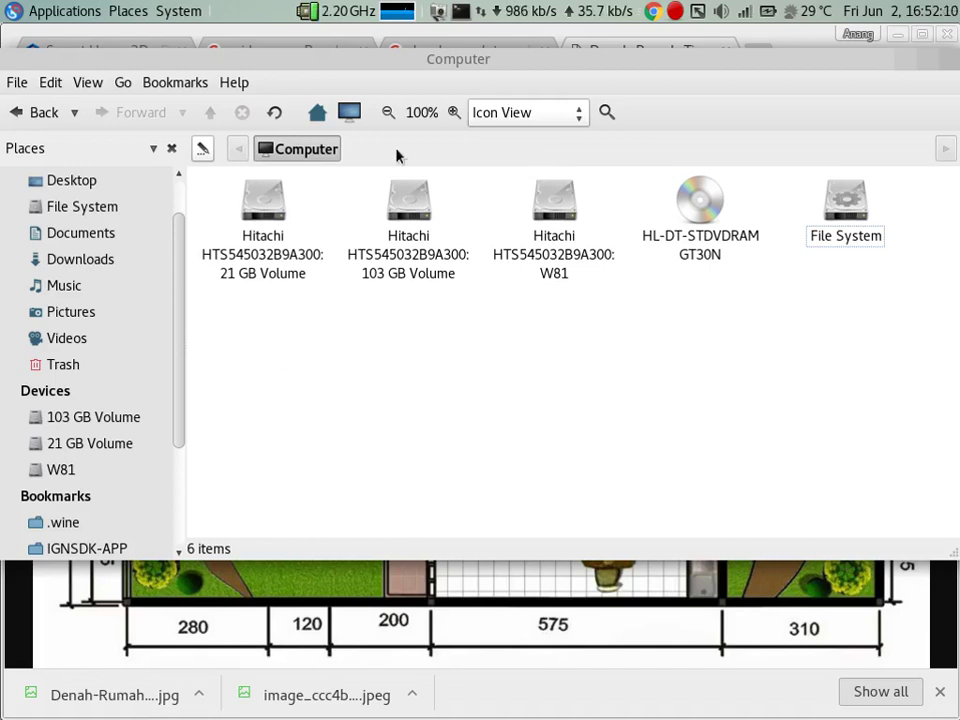
click(909, 61)
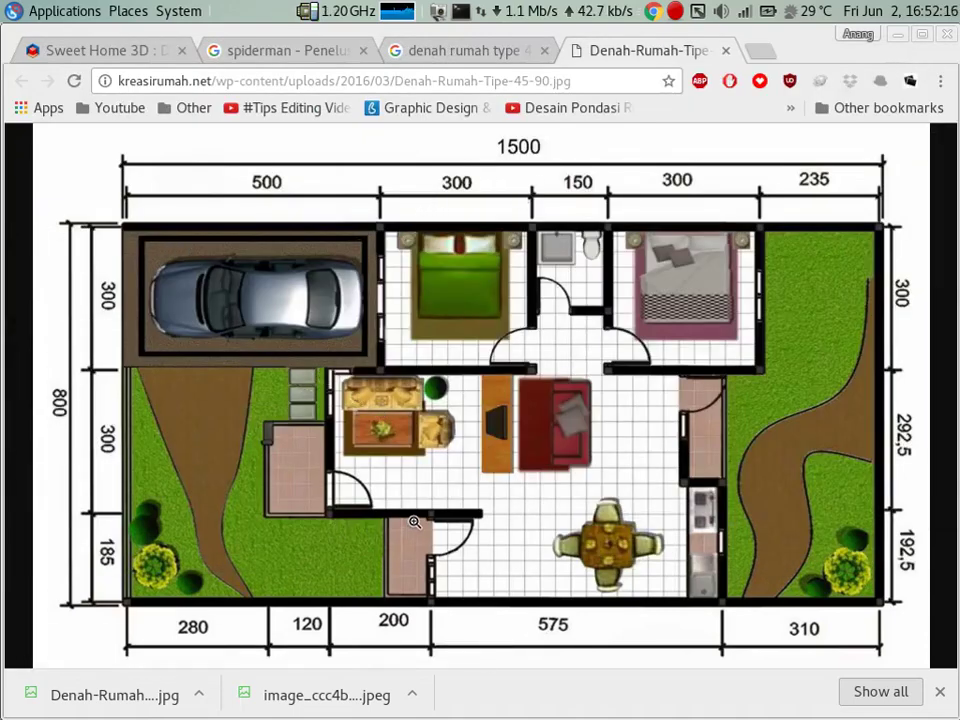
- Browse the type 45 floor-plan results, preview another, then return to the empty Untitled 2 home
click(485, 40)
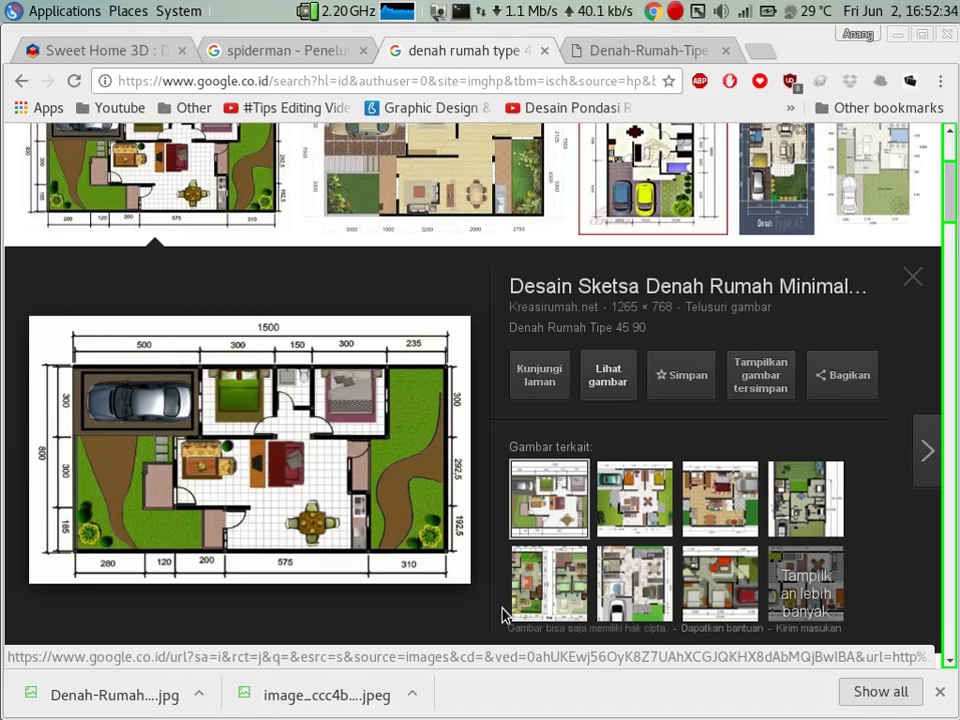
scroll(340, 496, up, 3)
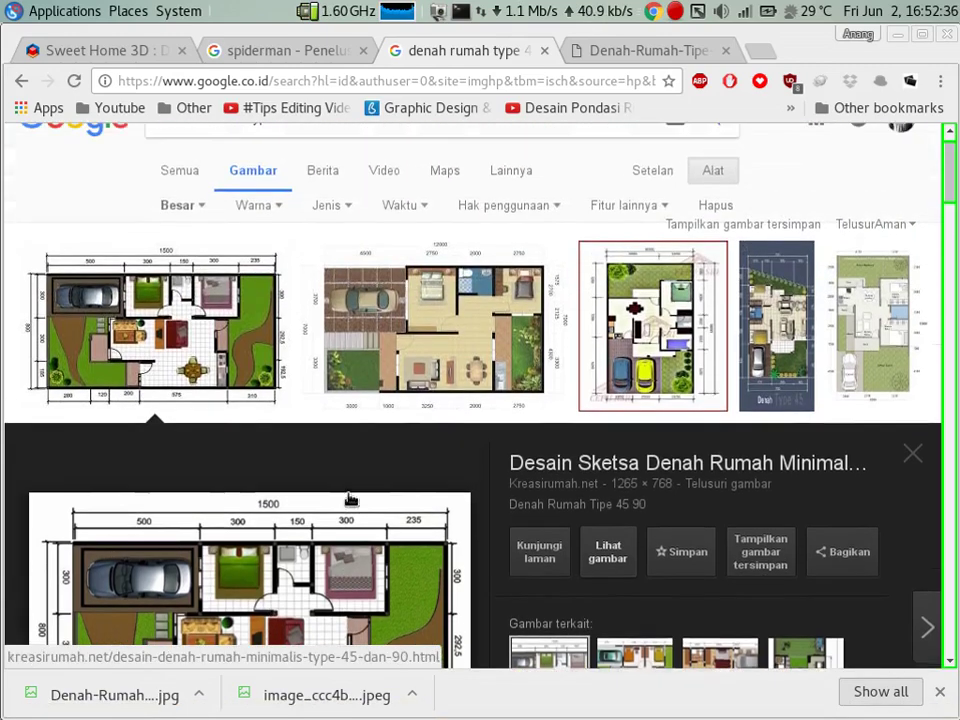
scroll(395, 500, down, 4)
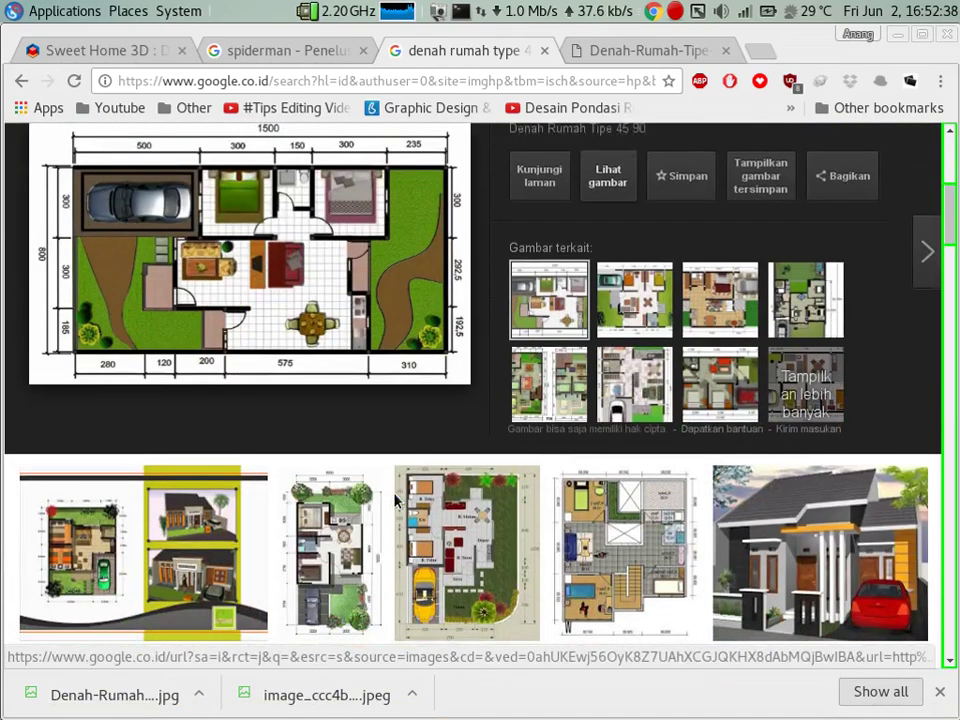
scroll(396, 500, down, 3)
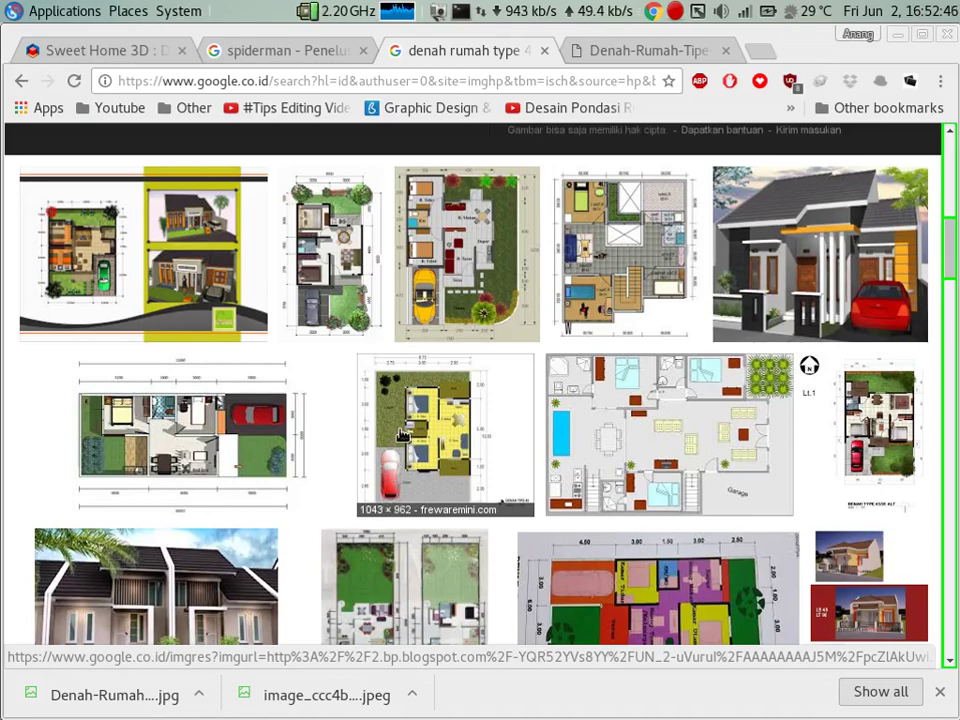
scroll(402, 432, down, 4)
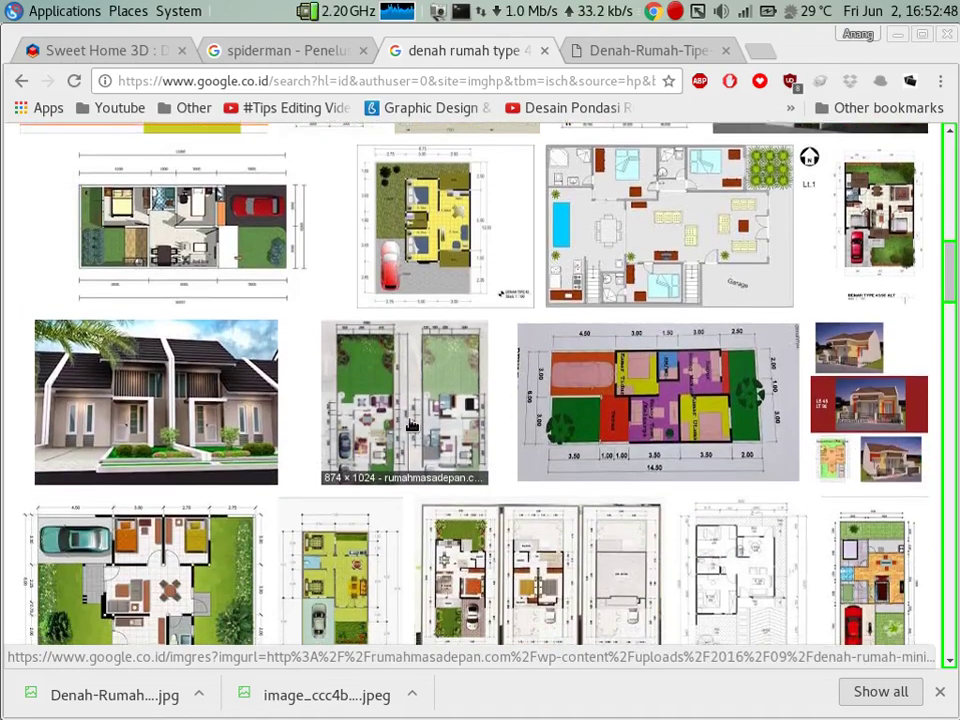
scroll(411, 425, down, 4)
click(437, 323)
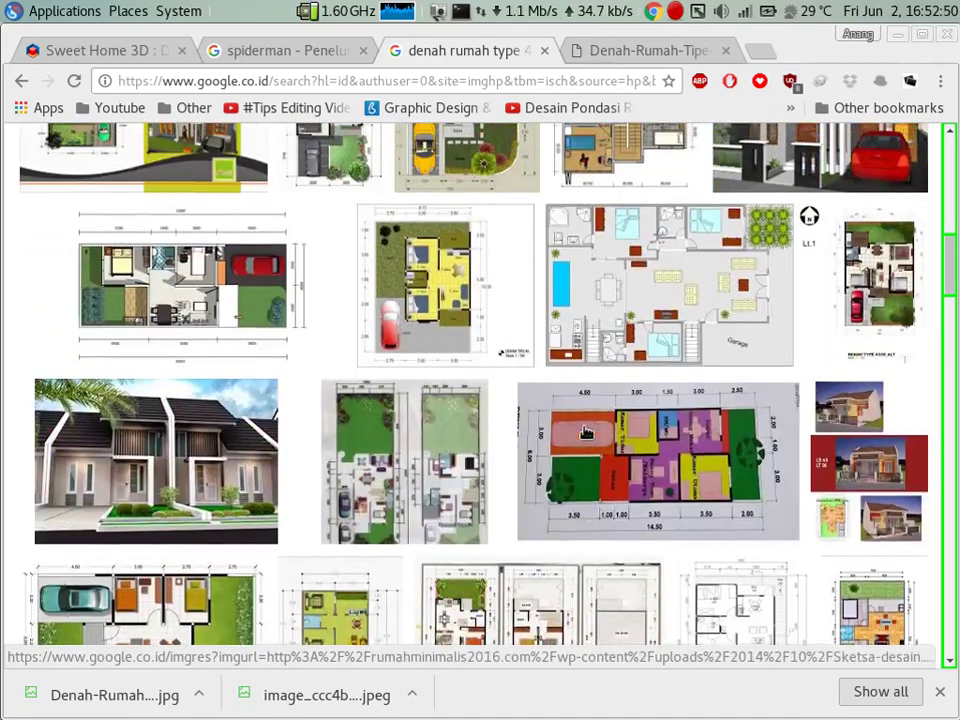
scroll(588, 433, up, 2)
scroll(588, 436, up, 5)
scroll(540, 360, up, 1)
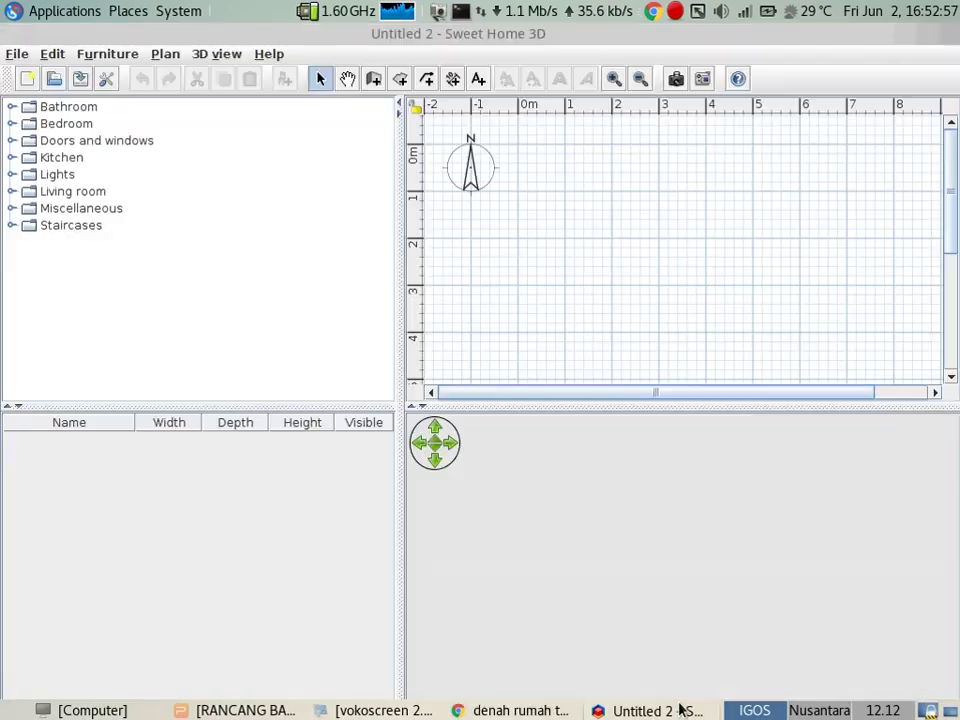
click(680, 708)
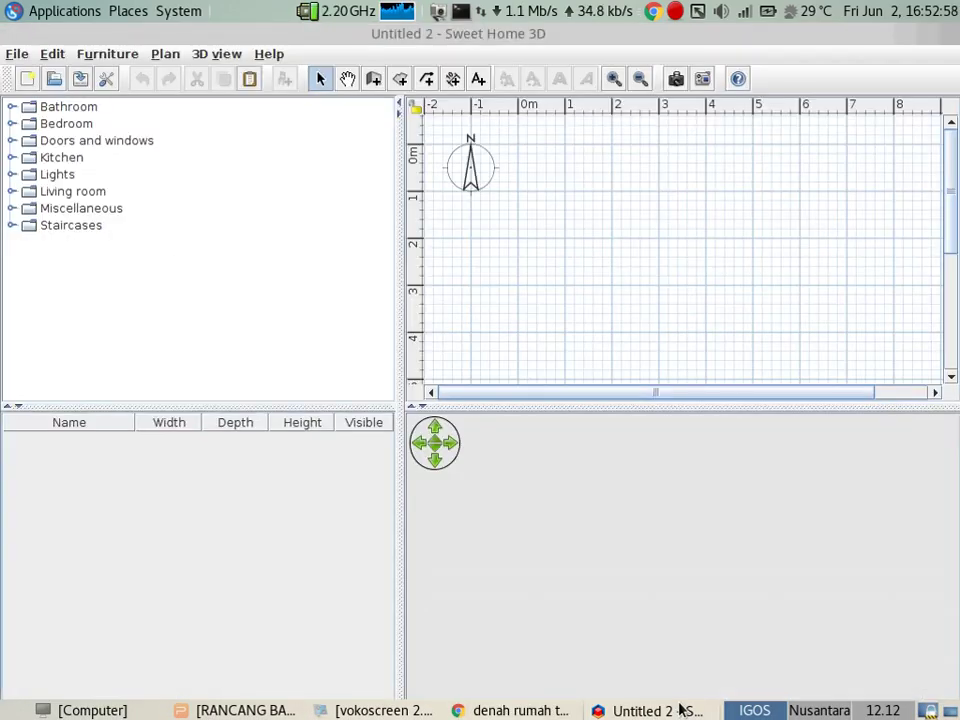
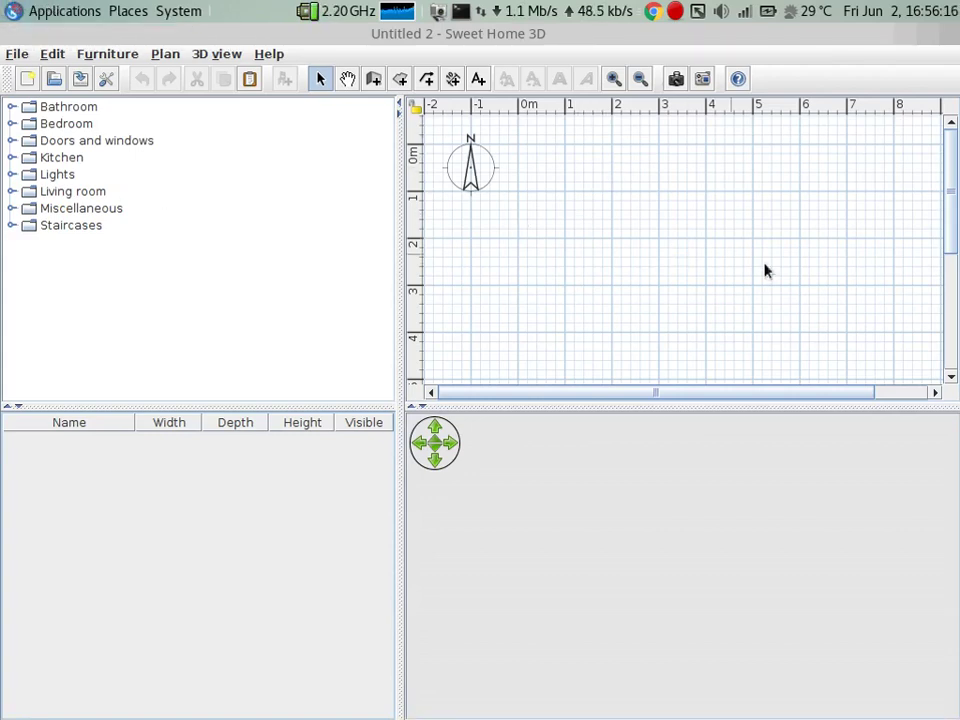
- Try Import background image from the Plan menu, cancel it, and reopen the Plan menu
click(166, 53)
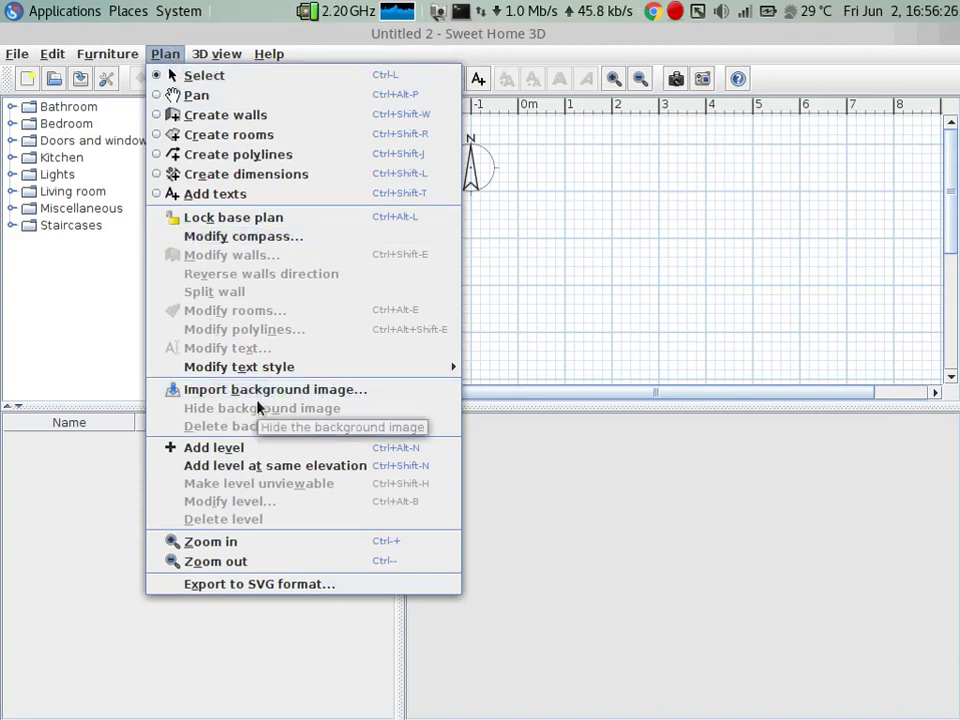
click(349, 392)
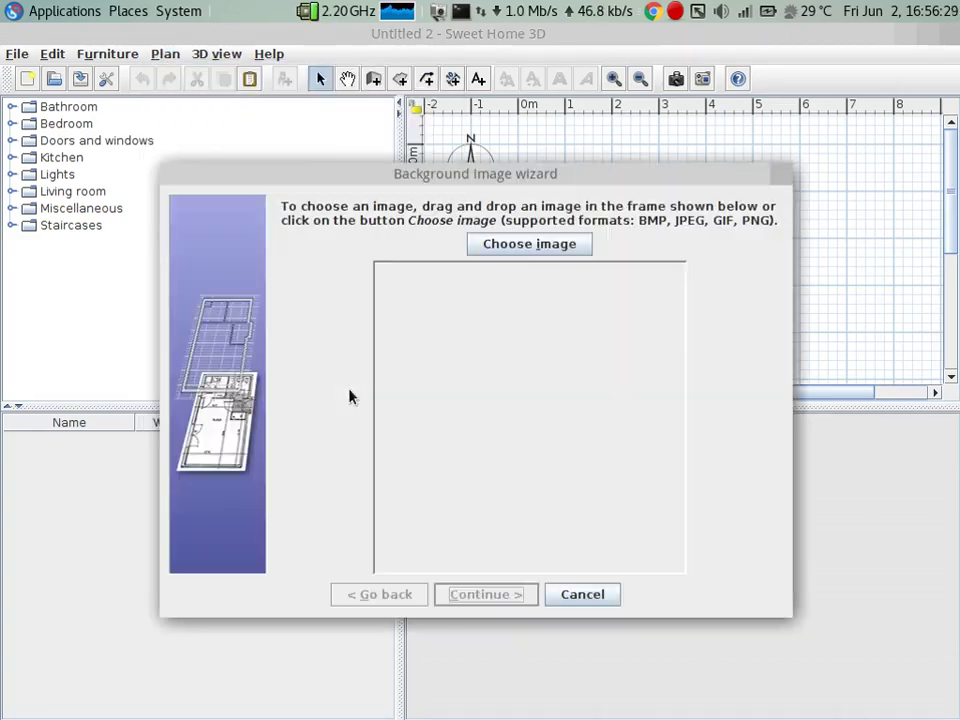
click(580, 600)
click(165, 54)
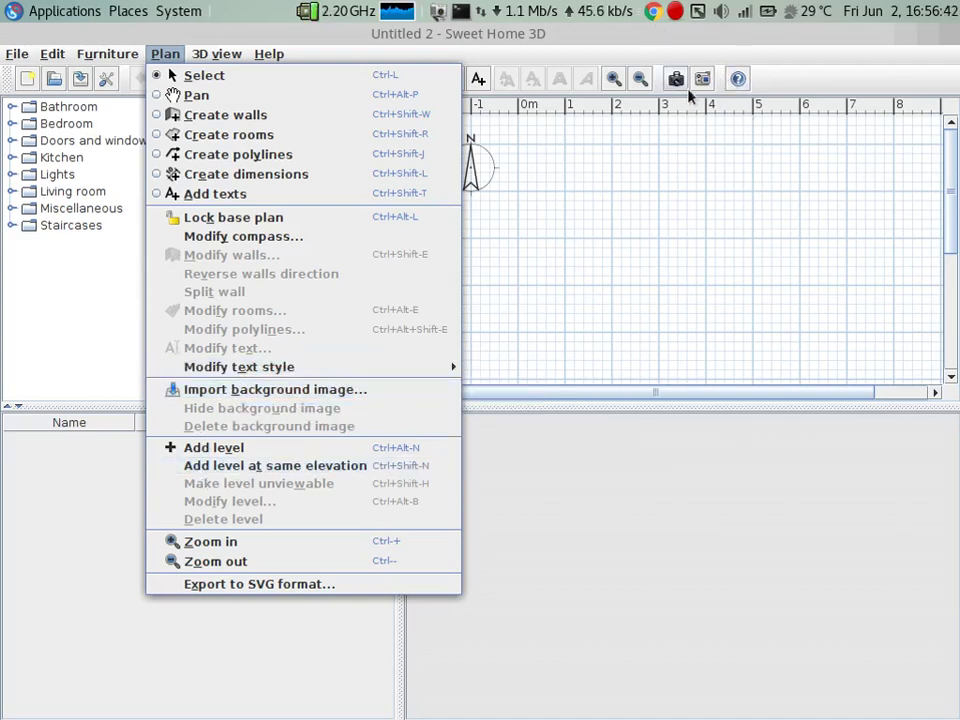
- Start the background image import and load image_ccc4b657.jpeg as the picture
click(269, 397)
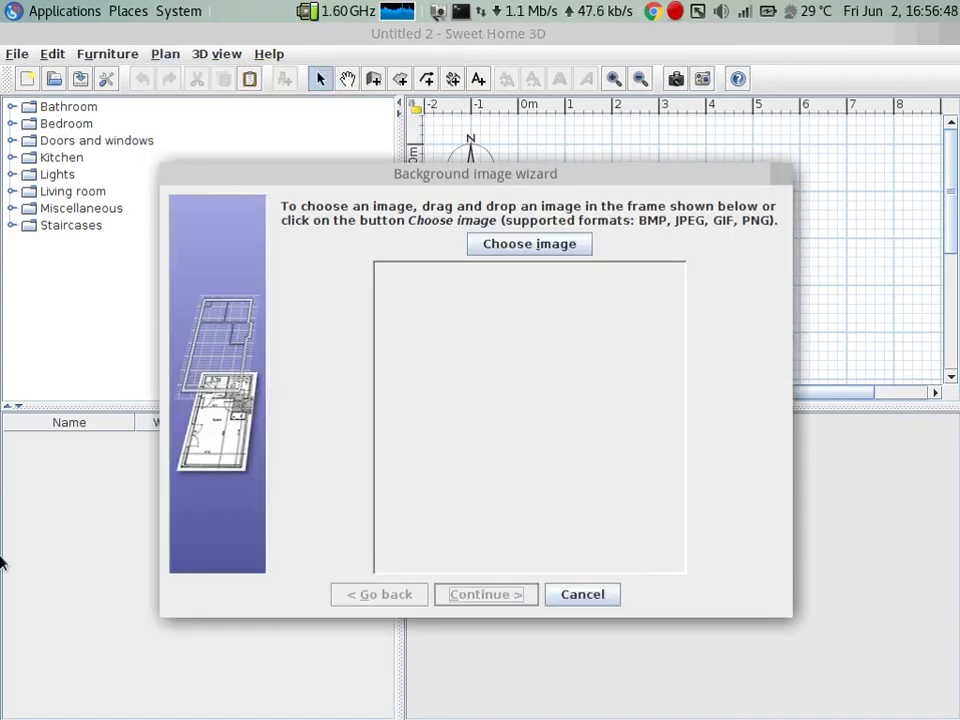
click(529, 253)
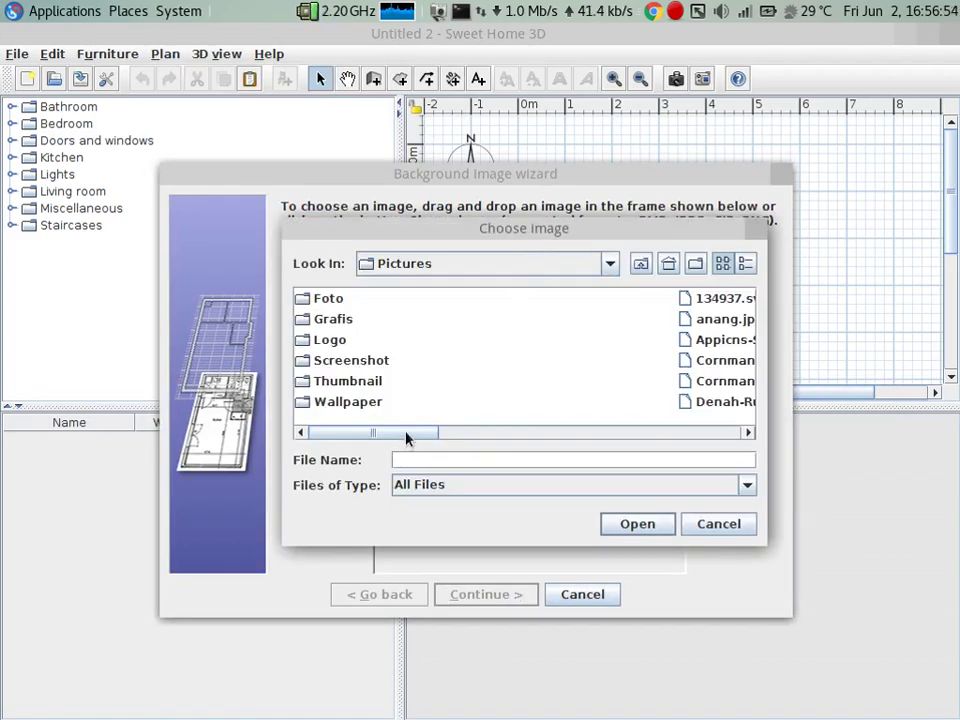
drag(405, 443, 570, 441)
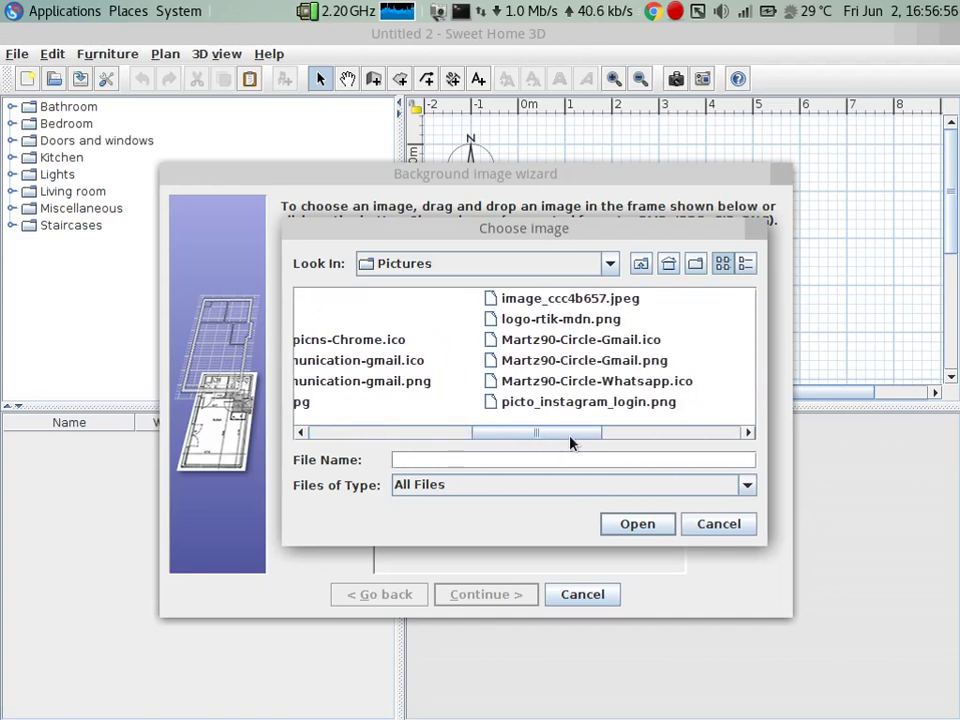
click(662, 299)
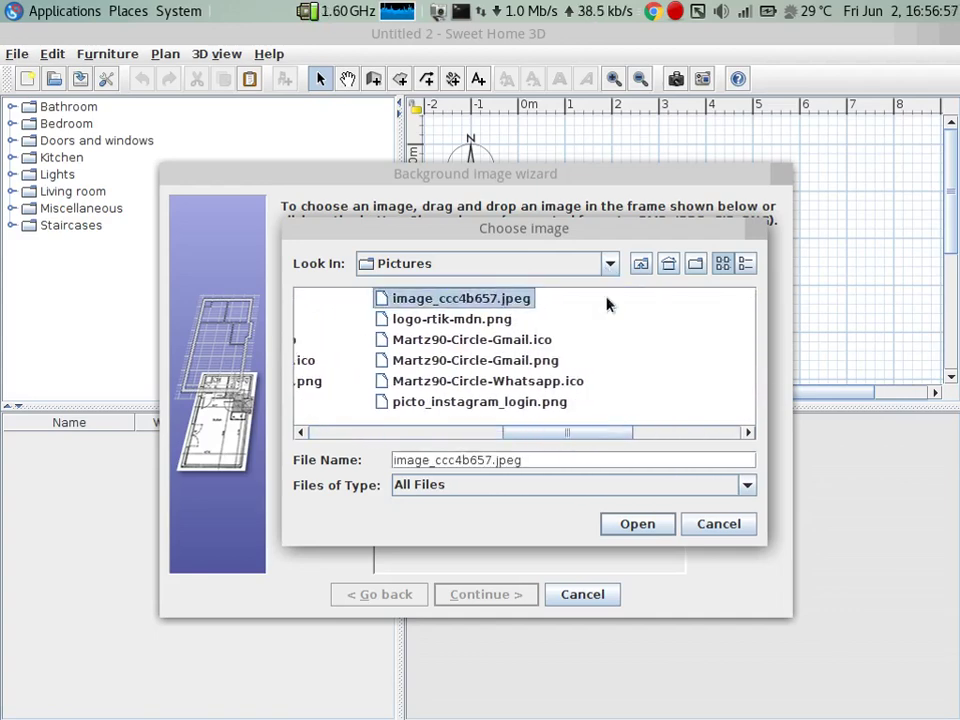
click(646, 531)
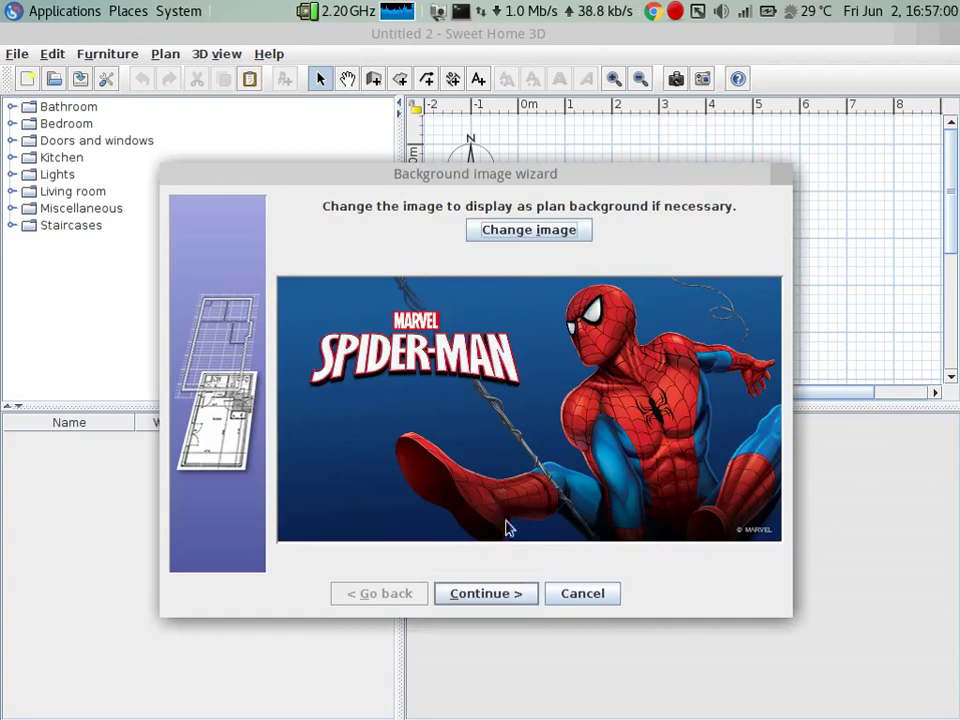
- Replace it with the house floor-plan JPG and continue to the scale step
click(540, 238)
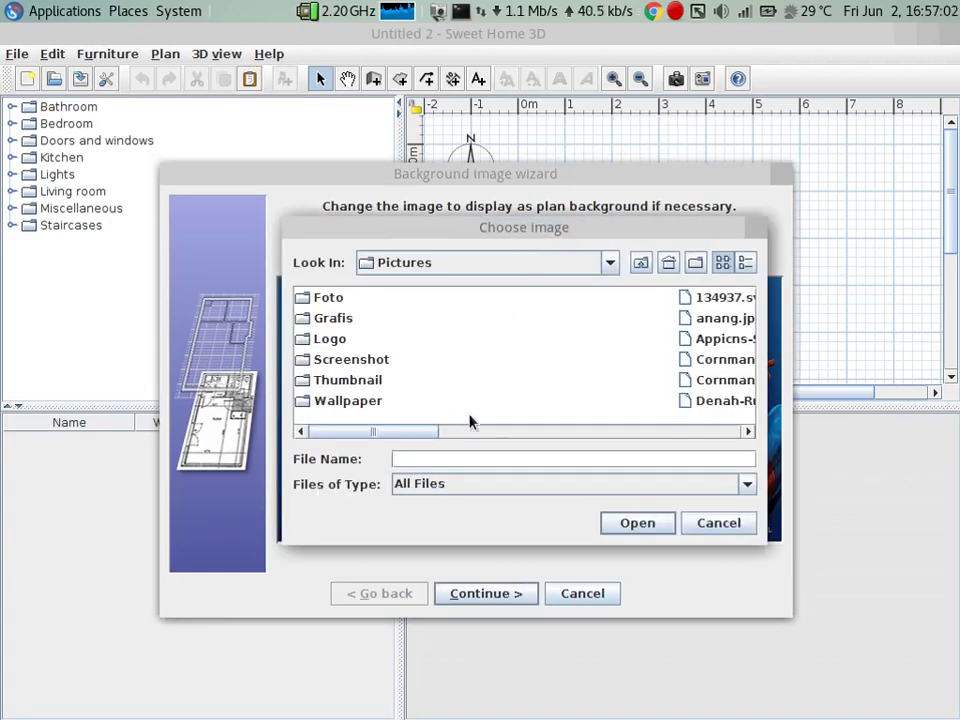
click(542, 432)
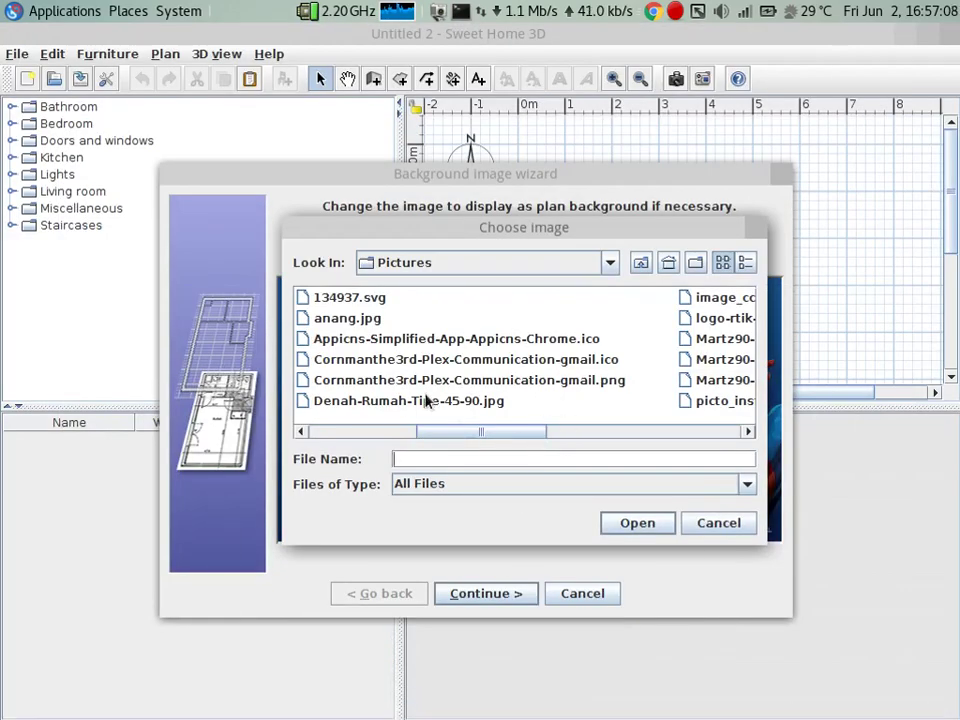
double_click(426, 381)
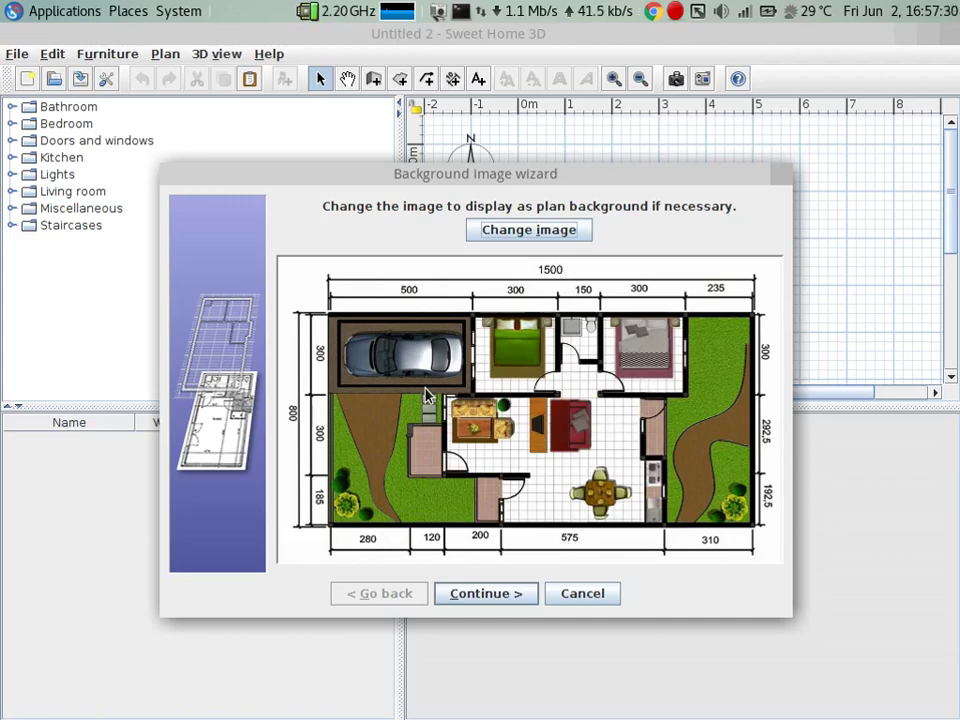
click(486, 594)
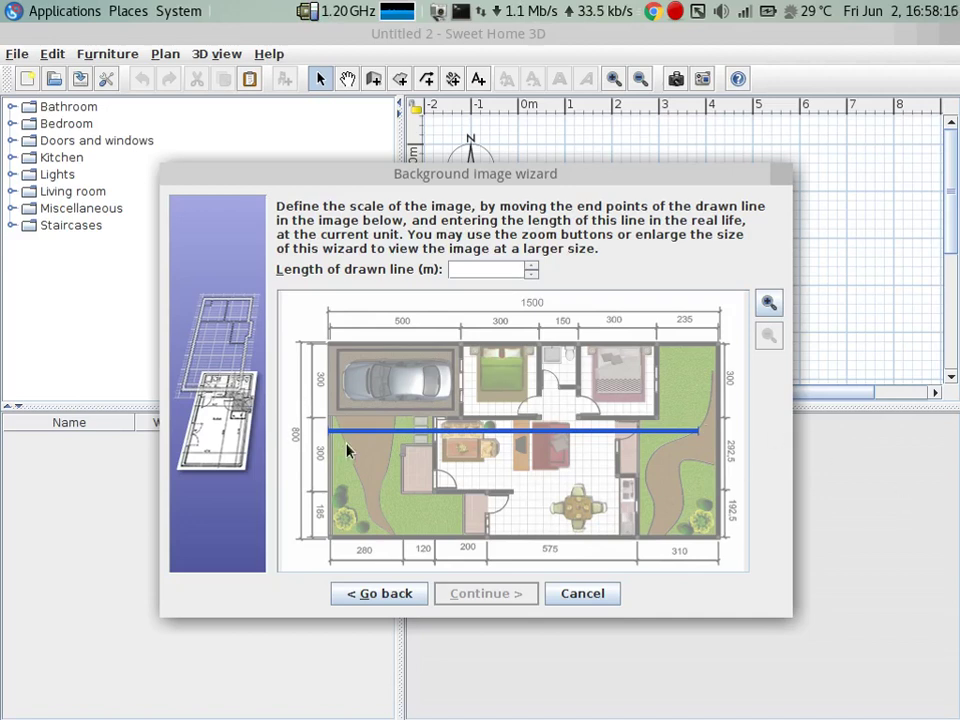
- Stretch the scale line from the plan's top-left corner to the end of the 500 dimension
drag(327, 428, 328, 340)
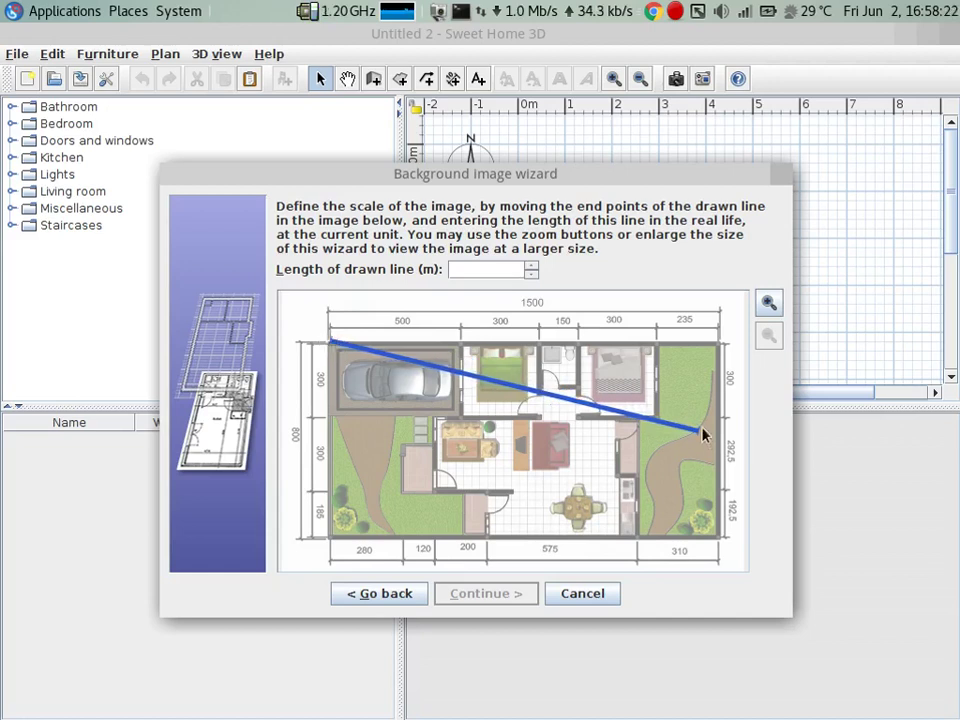
drag(696, 428, 461, 340)
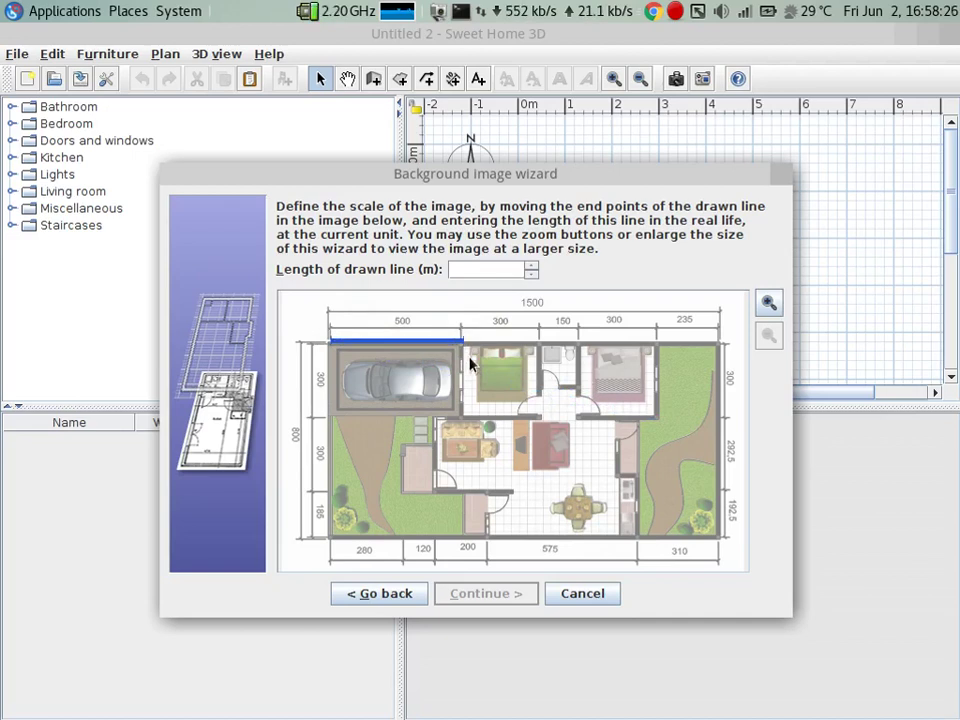
drag(461, 340, 465, 340)
- Zoom into the wizard image to check the line, then enter 5 m as its real length
click(768, 302)
click(768, 302)
click(770, 337)
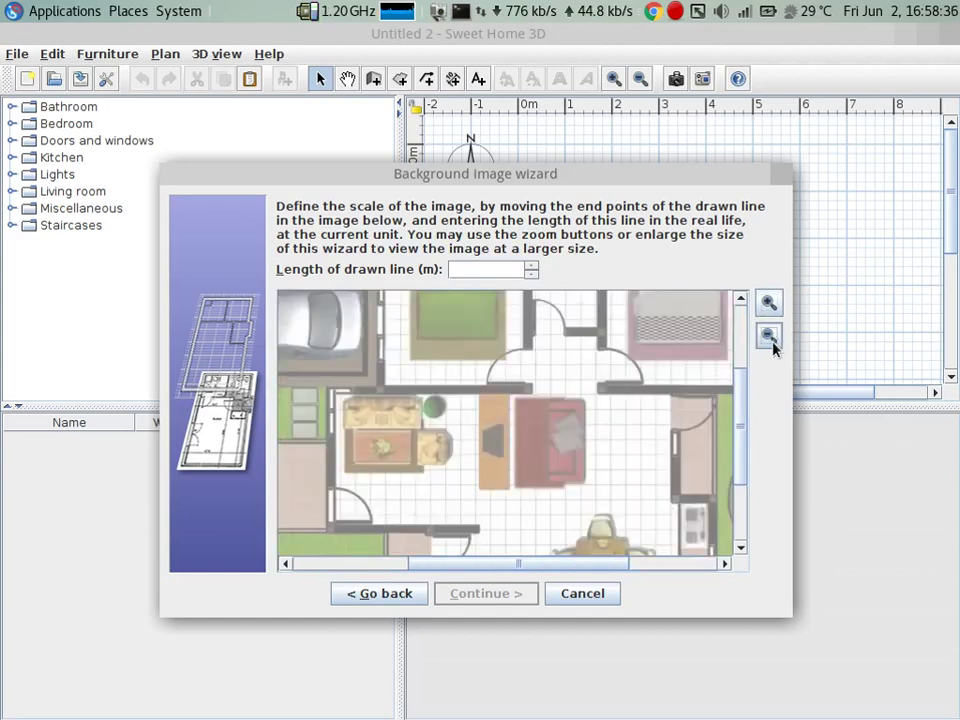
drag(549, 563, 444, 563)
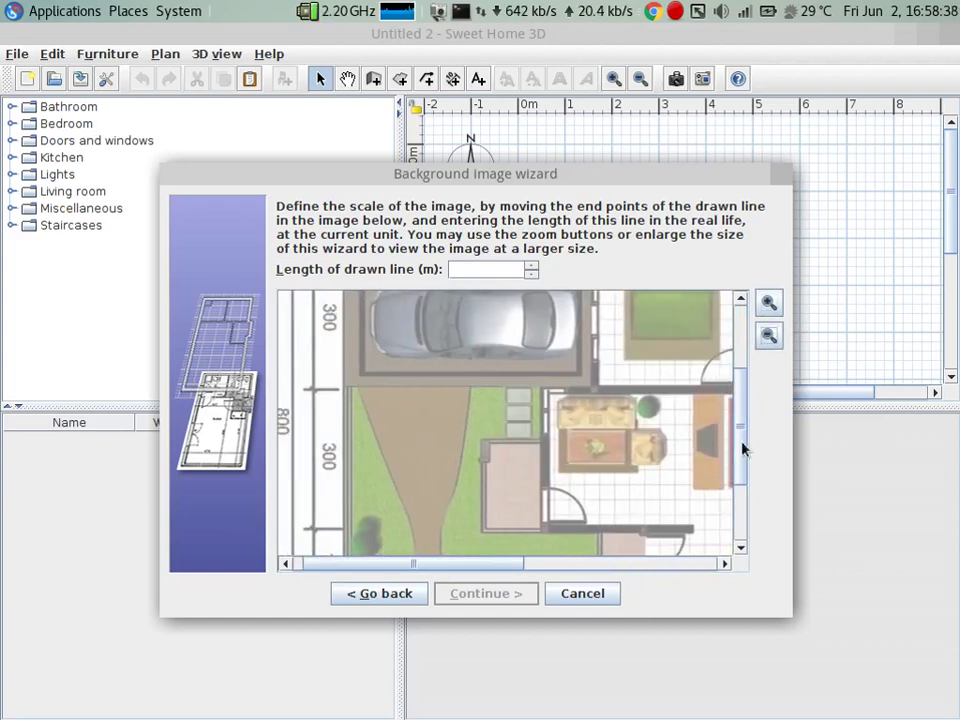
drag(744, 426, 744, 355)
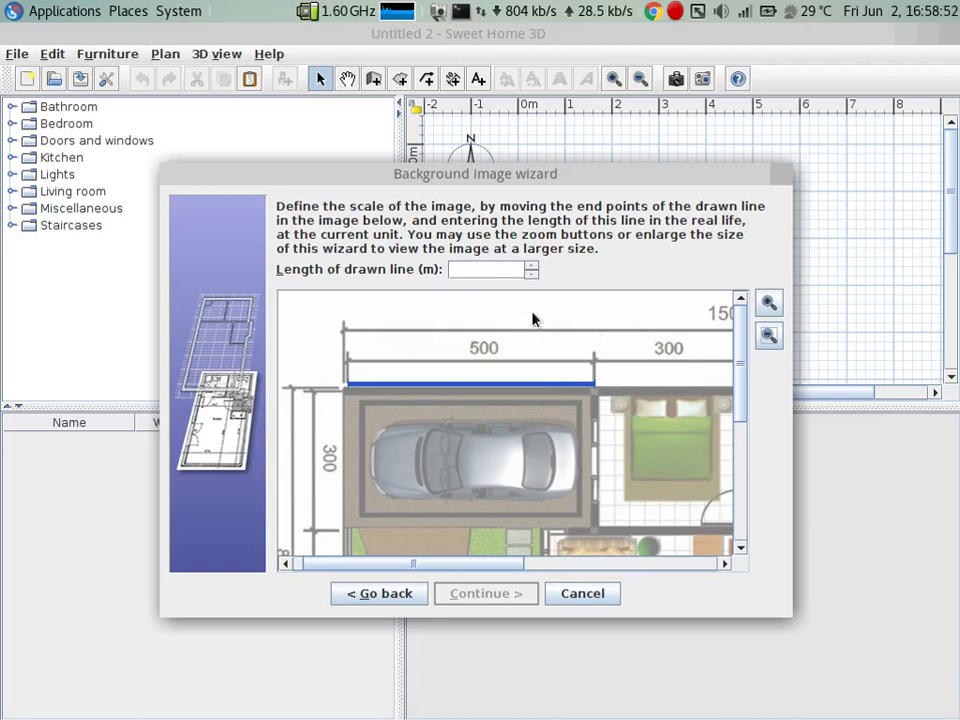
click(467, 270)
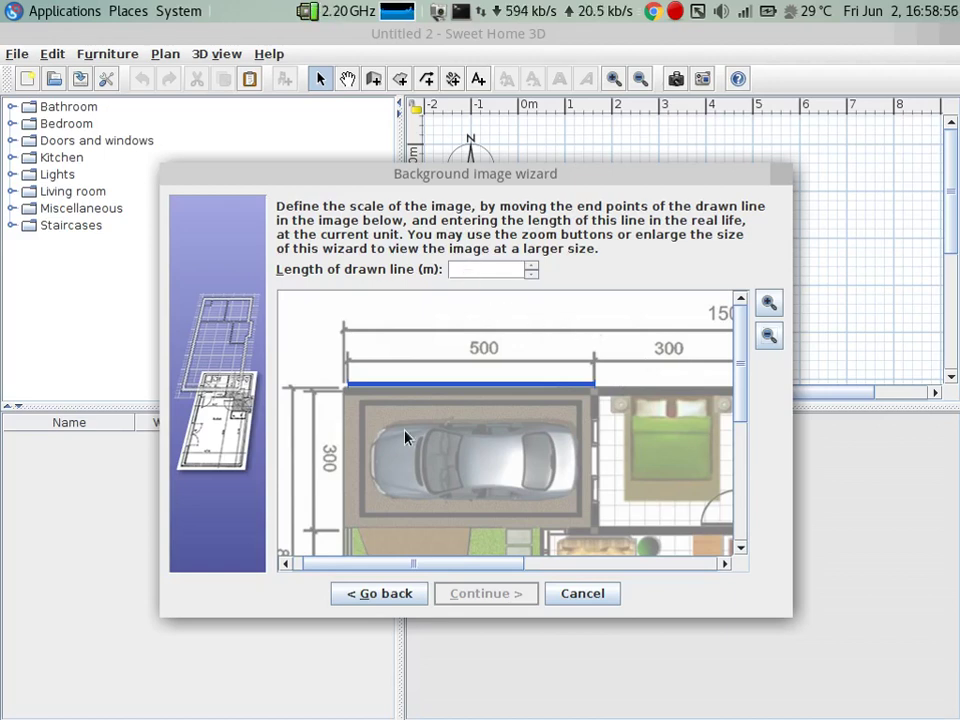
text(5)
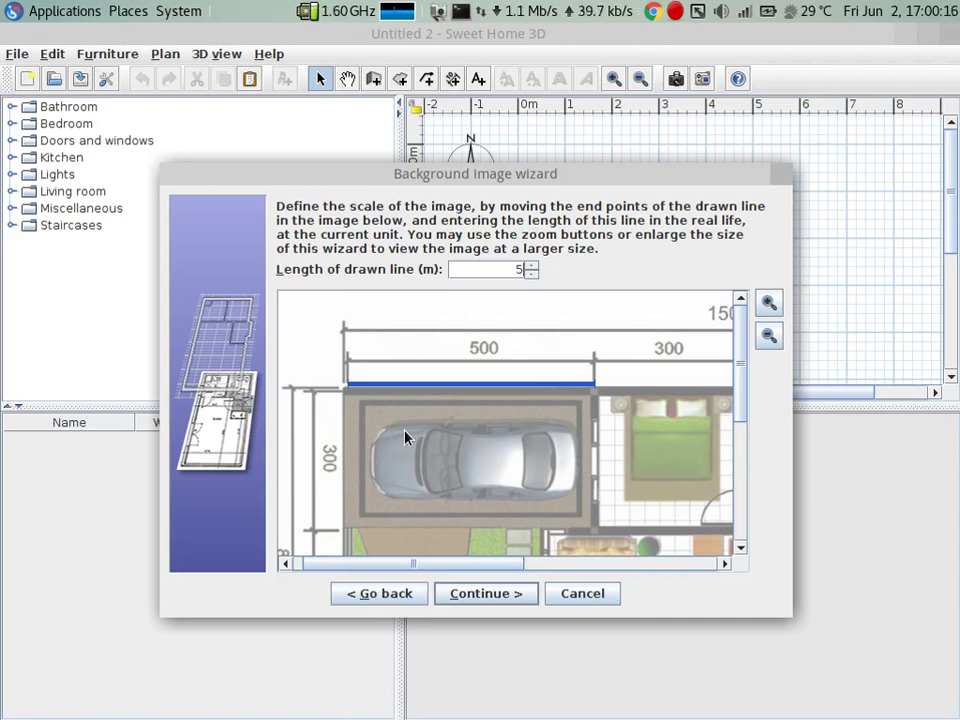
- Set the image origin at the plan's top-left corner and finish the background import
click(468, 592)
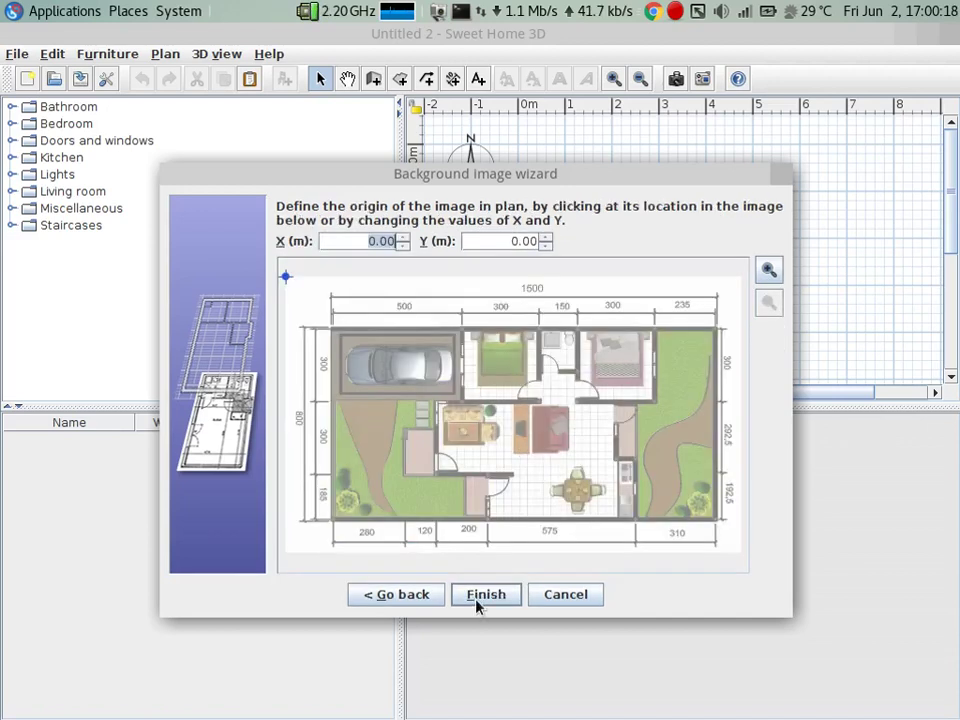
drag(280, 278, 331, 325)
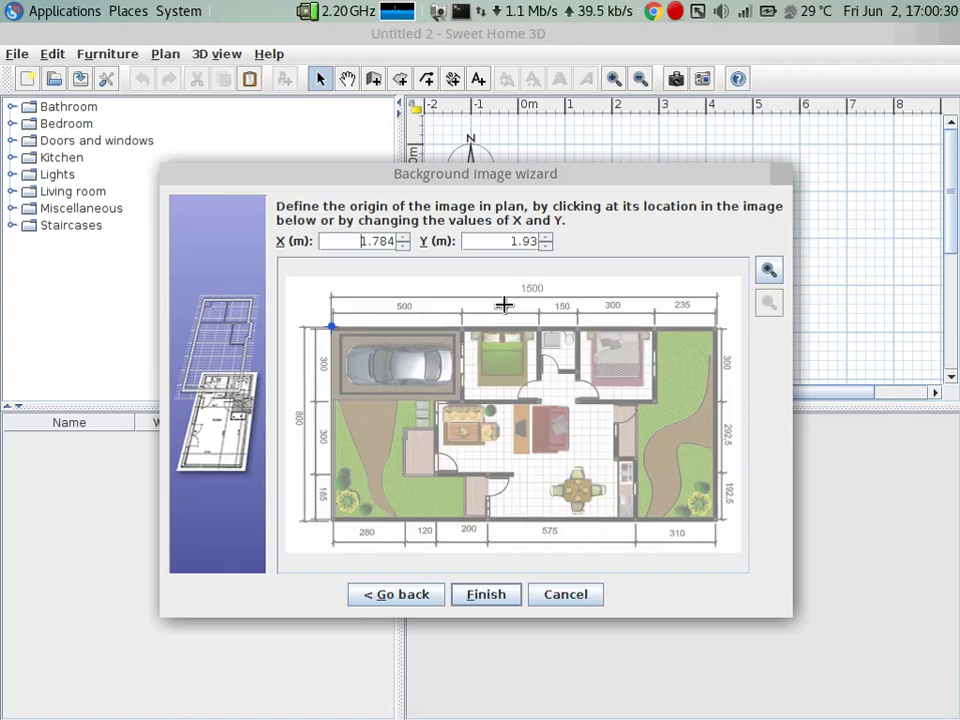
click(498, 606)
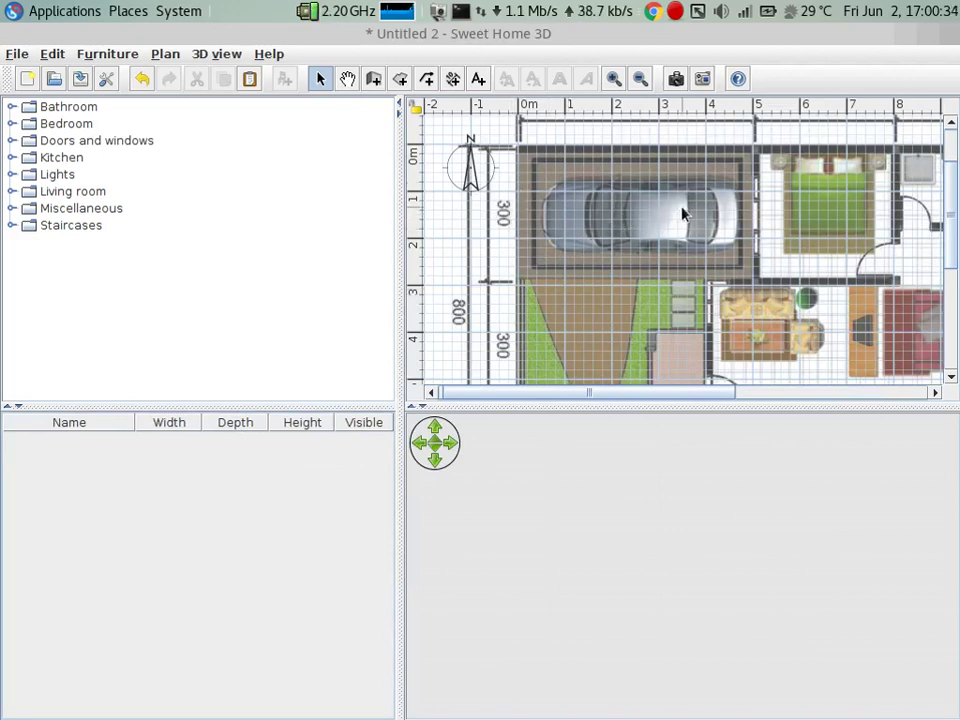
- Scroll up and zoom out twice so the whole house floor plan fits in view
scroll(636, 171, up, 2)
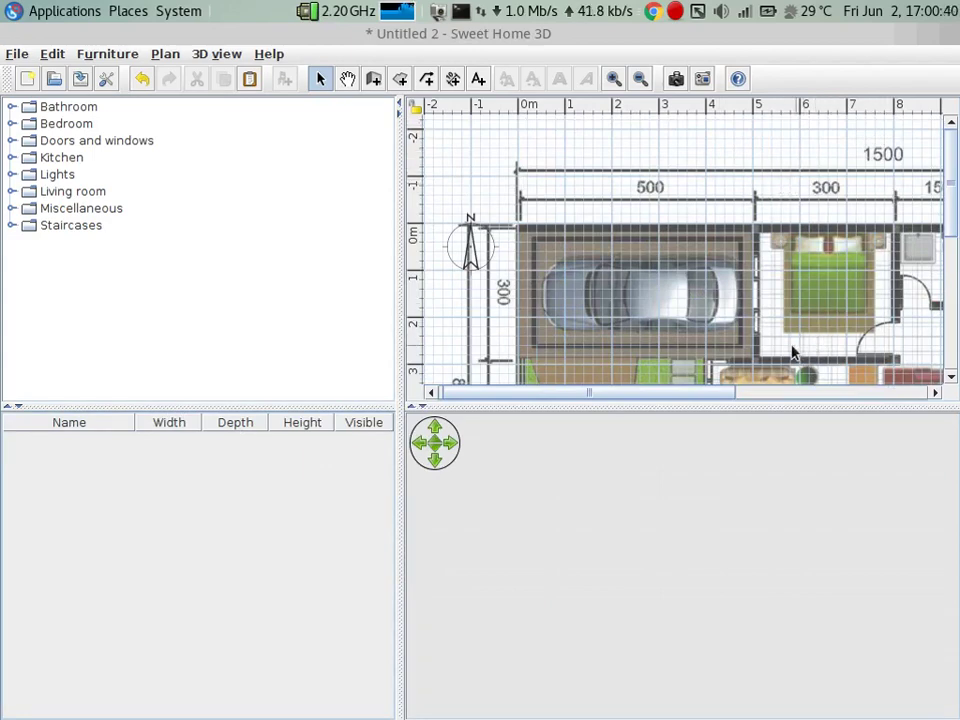
click(639, 79)
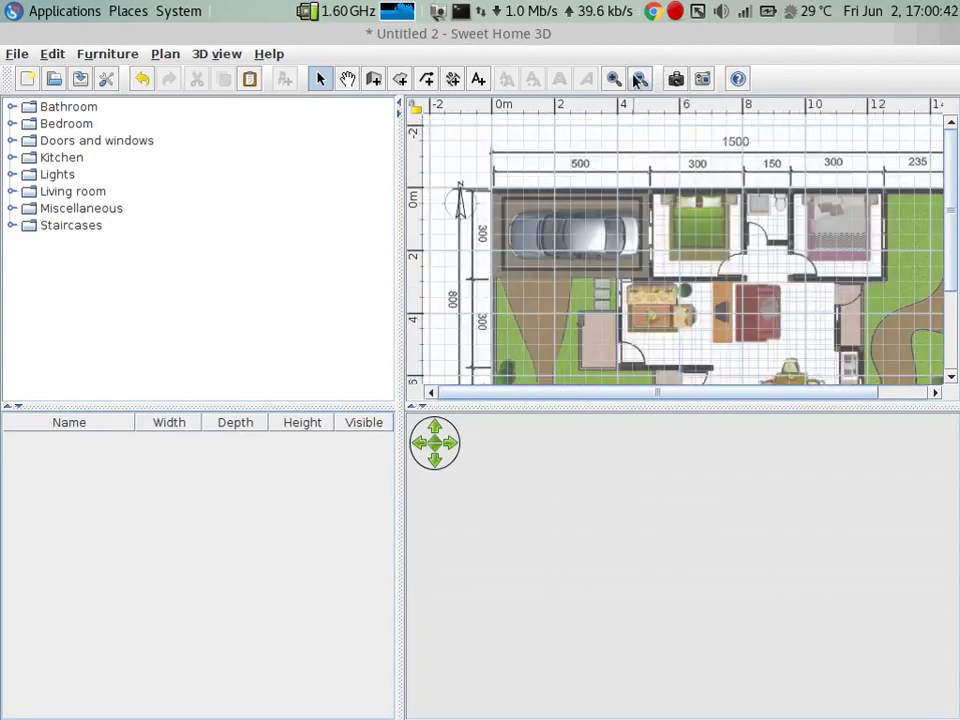
click(639, 79)
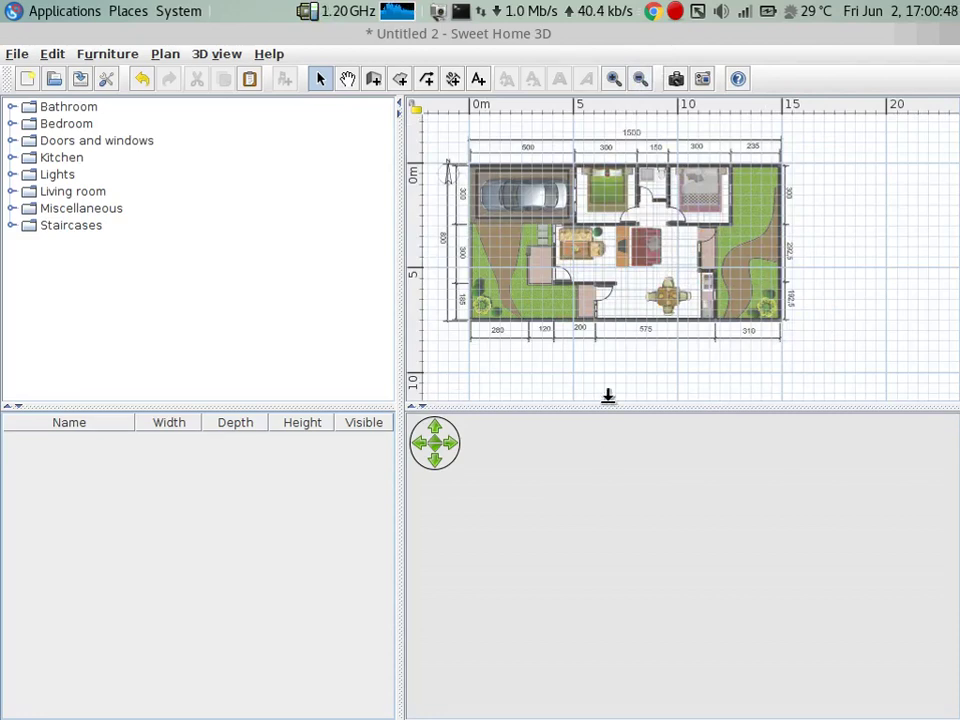
- Draw 0.15 m outer walls around the plan's four corners, about 15 m by 7.5 m
click(373, 79)
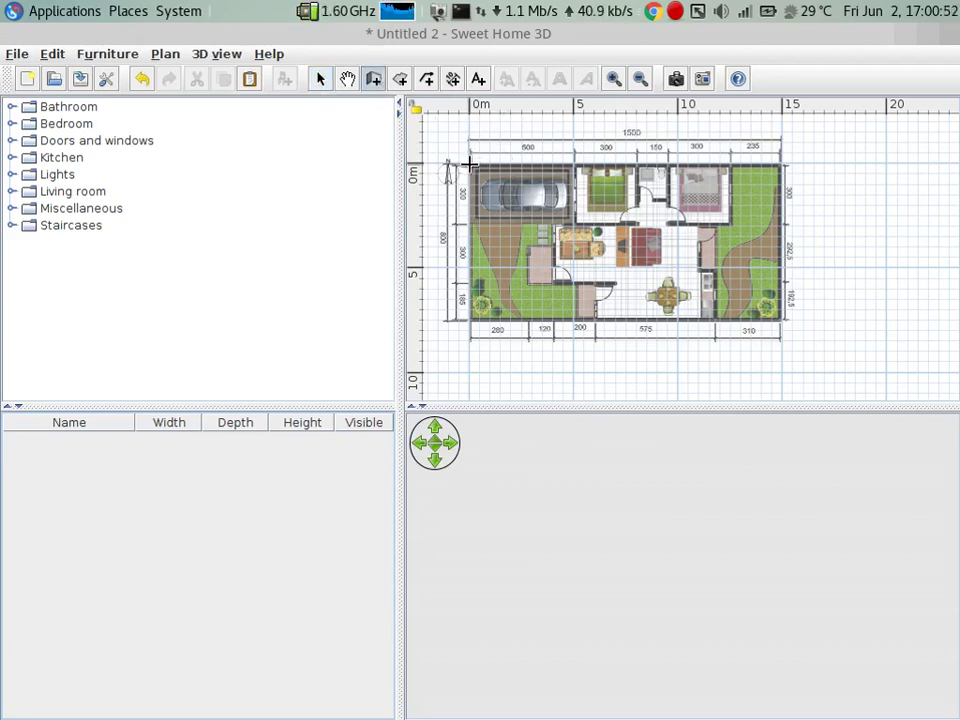
click(731, 193)
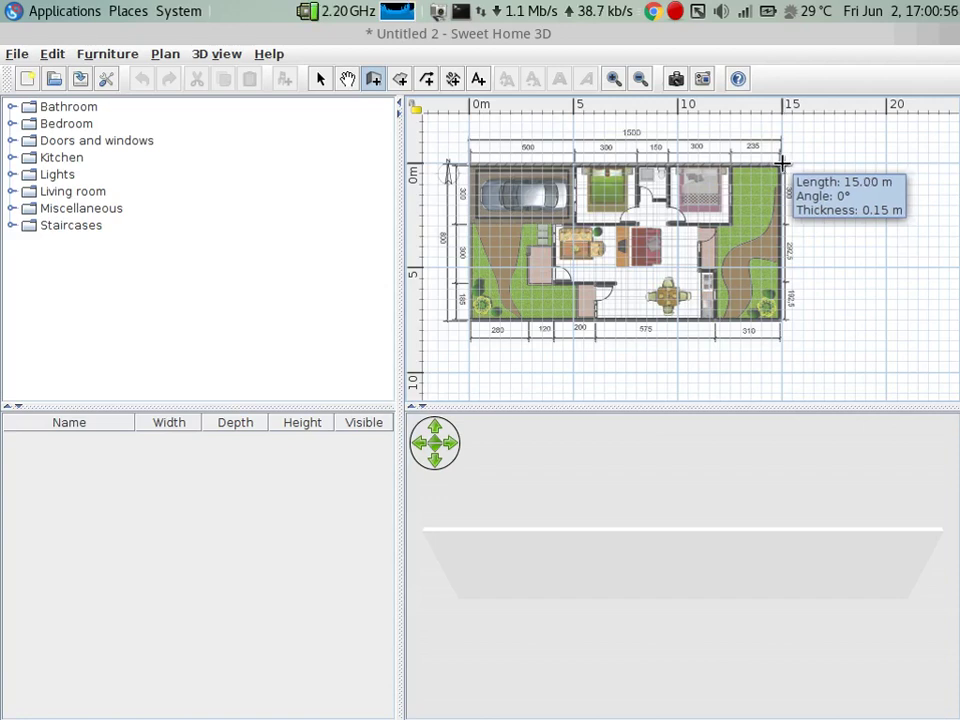
click(782, 163)
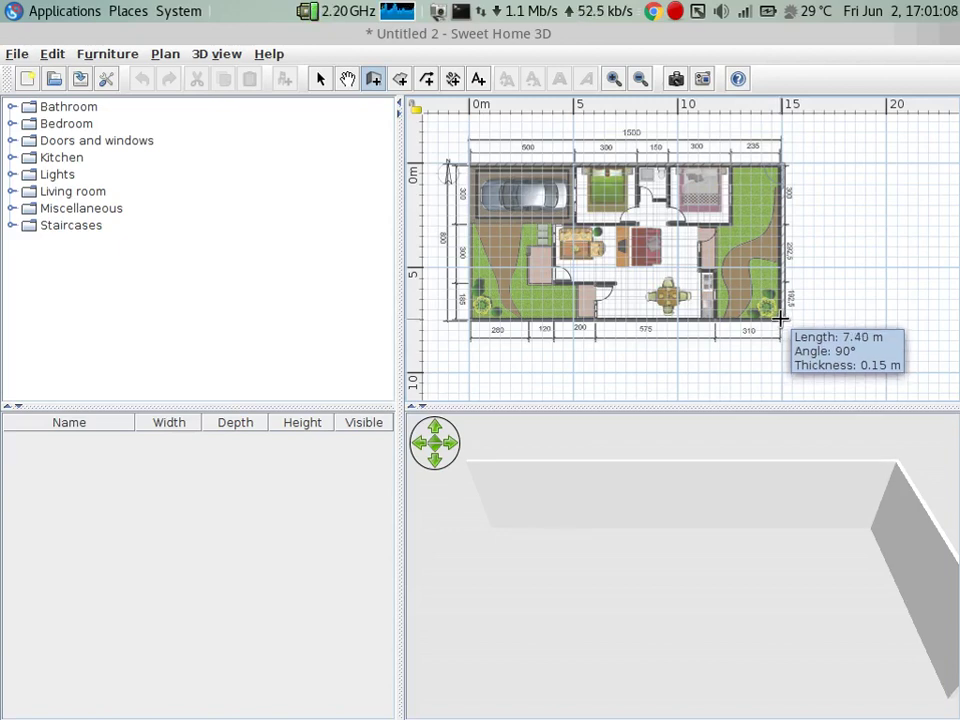
click(780, 318)
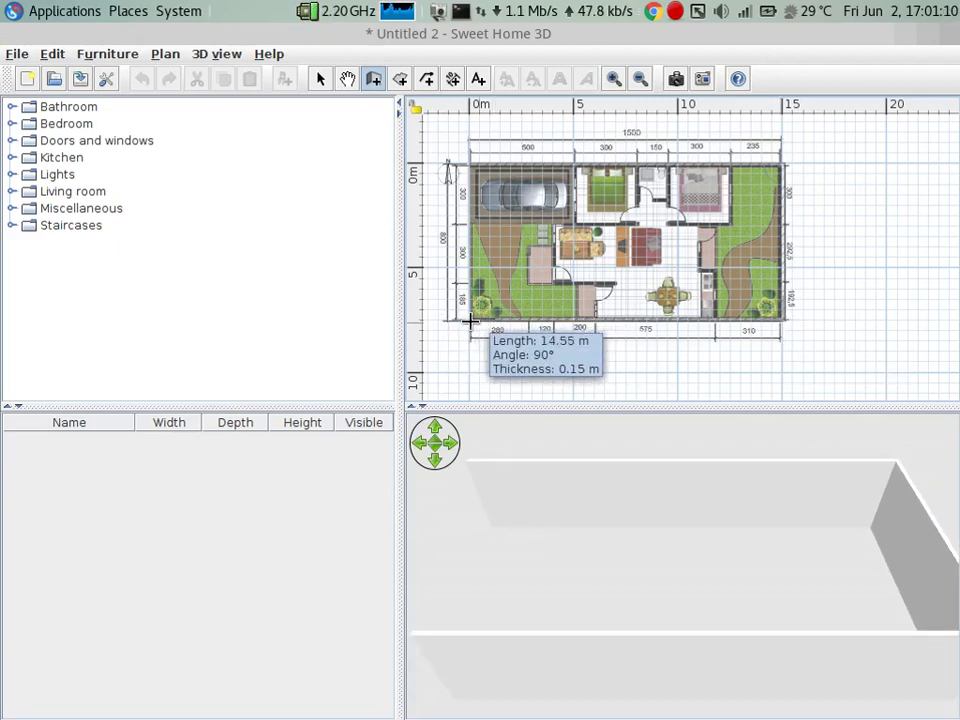
double_click(468, 319)
click(468, 319)
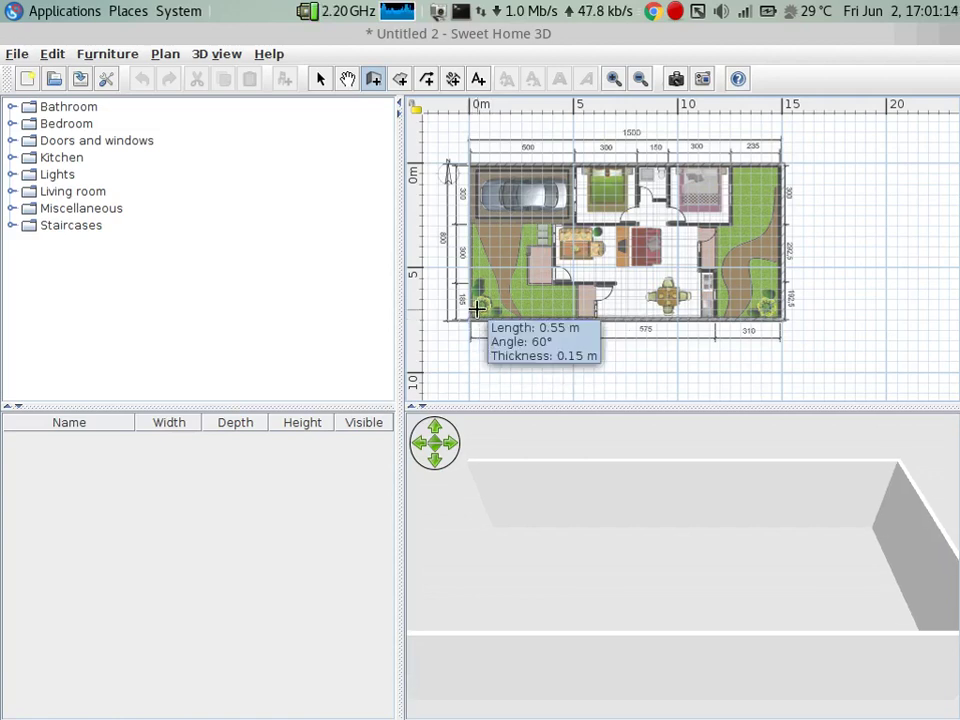
double_click(477, 309)
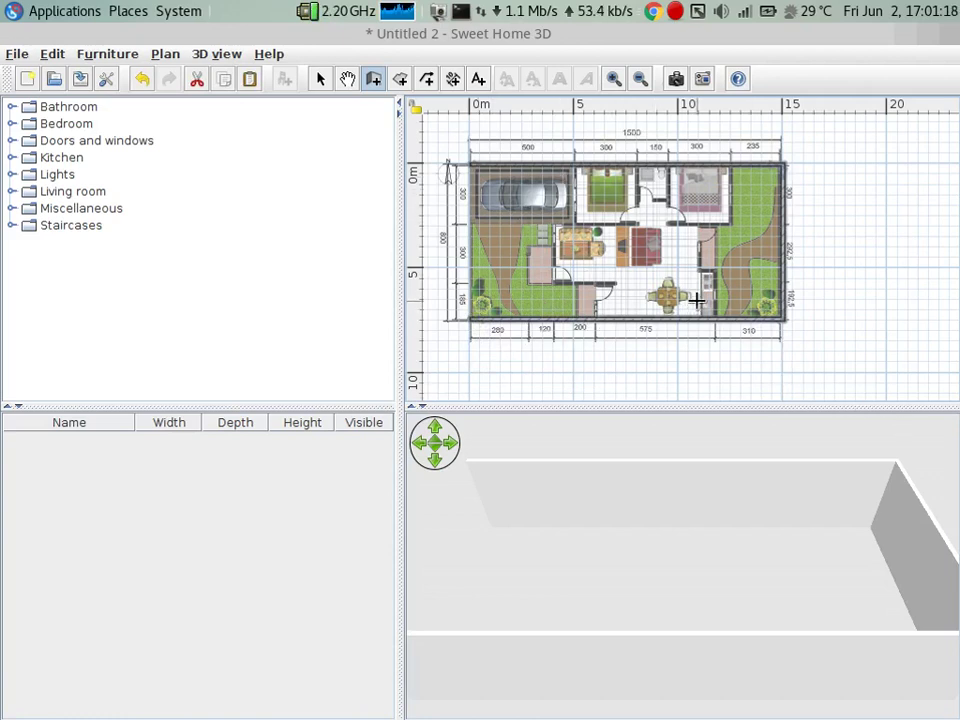
- Draw walls enclosing the right top bedroom, from the top wall down and back
click(730, 163)
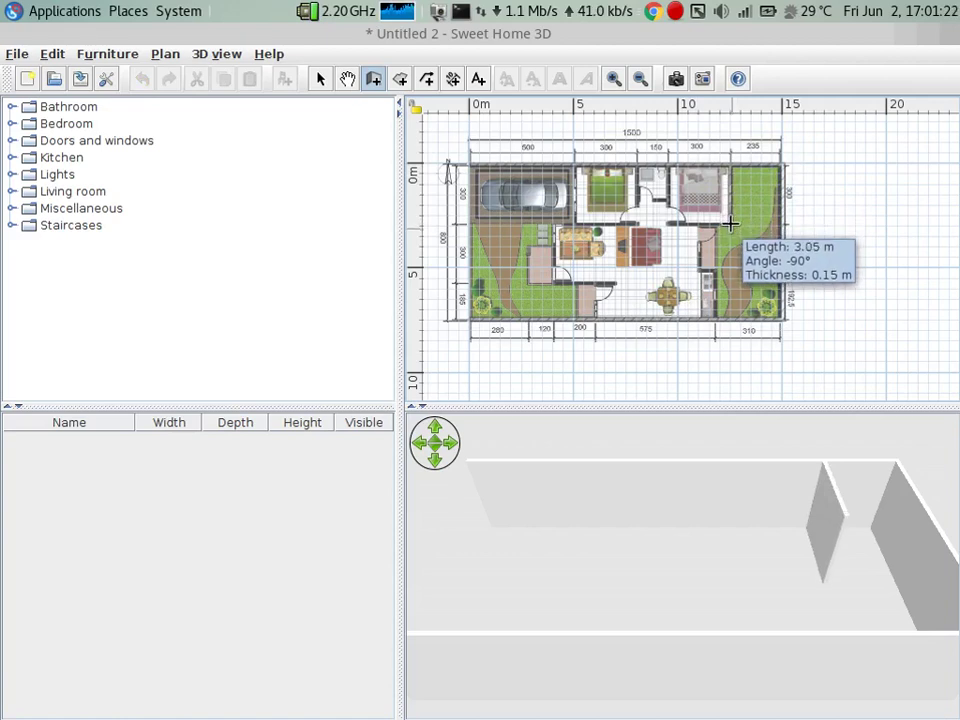
click(729, 221)
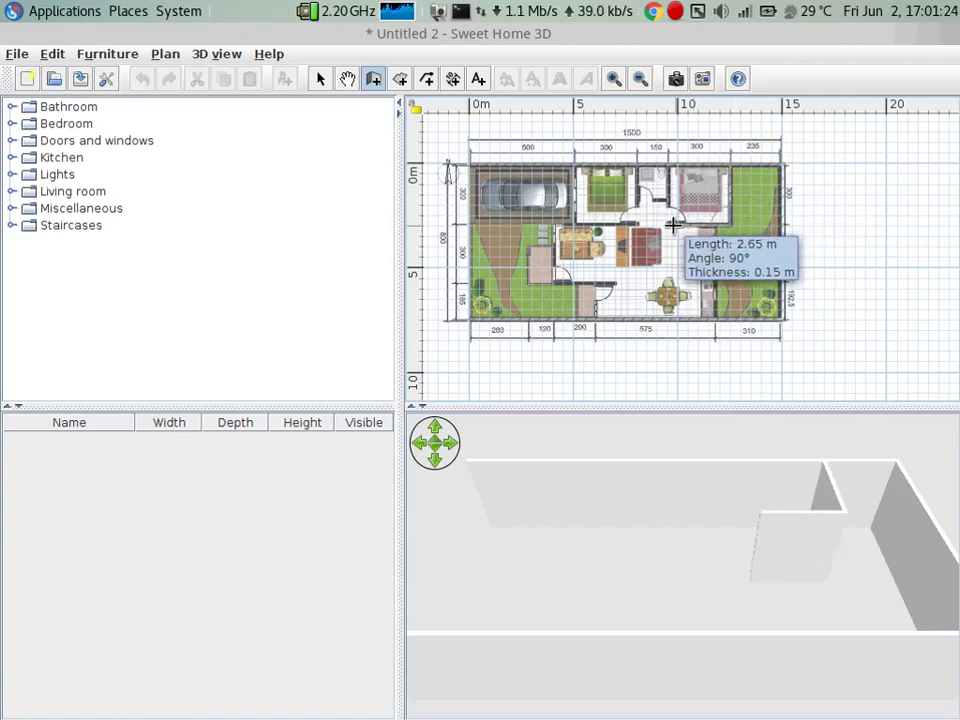
click(673, 225)
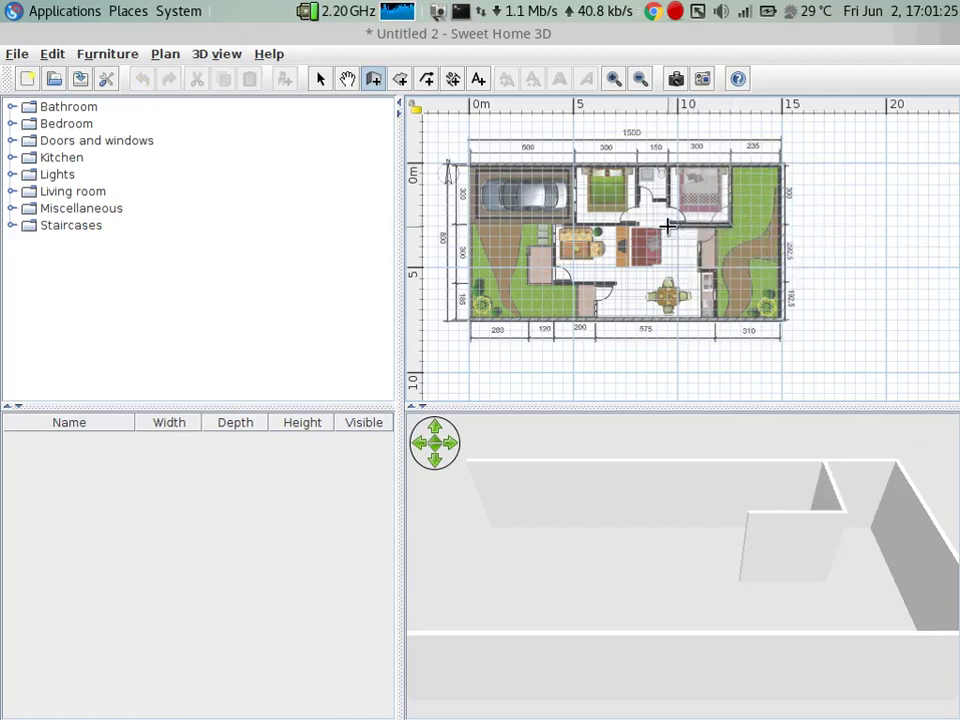
click(668, 163)
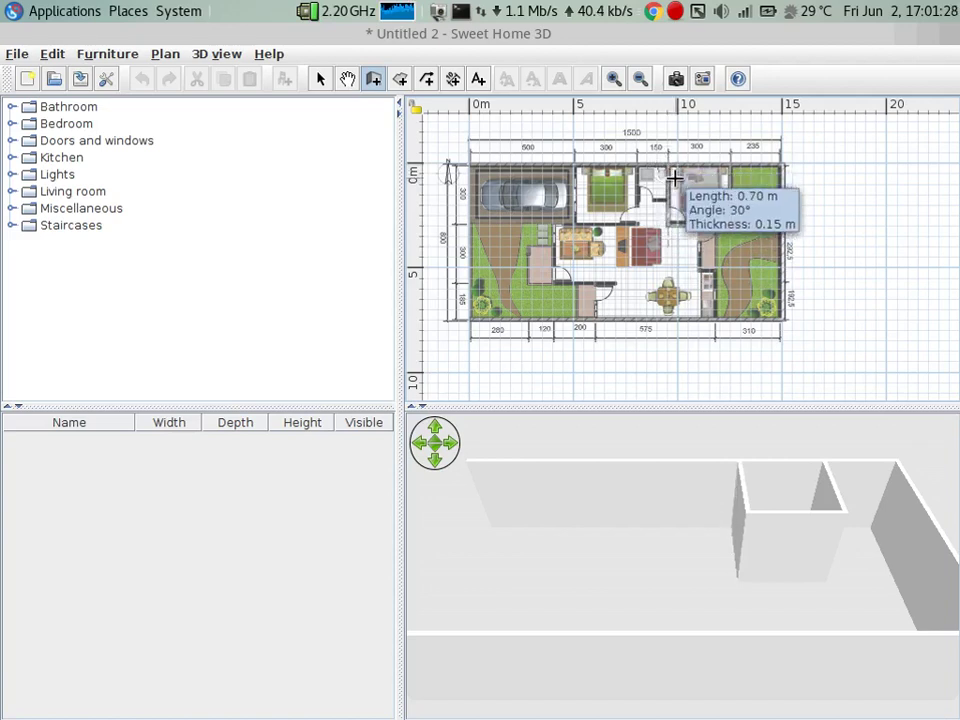
key(Escape)
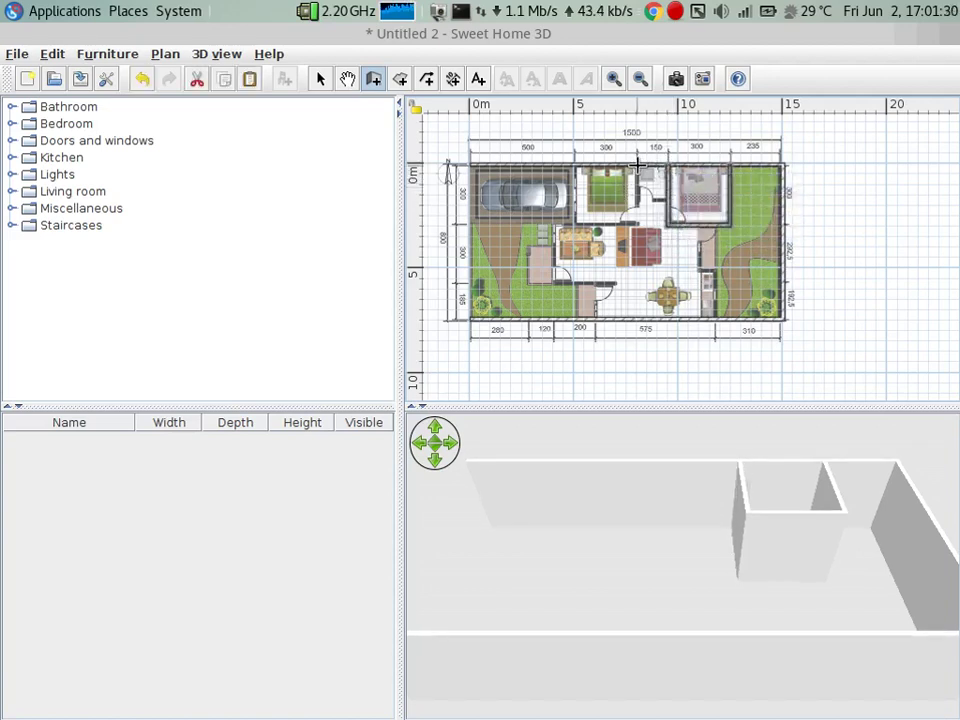
- Draw walls enclosing the green top bedroom, returning to the top wall
click(637, 164)
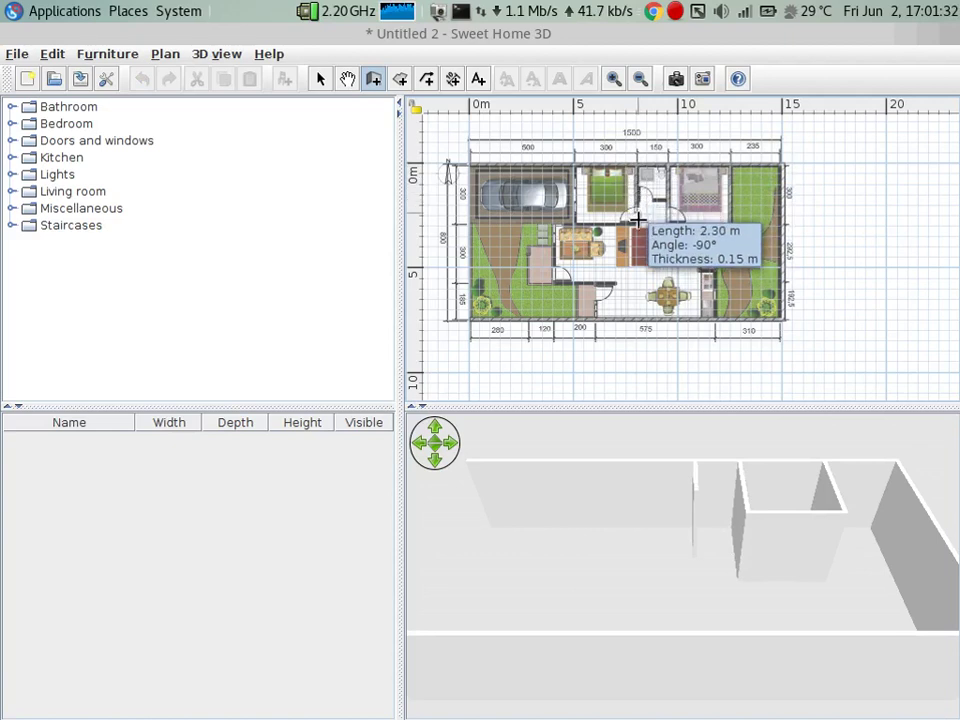
click(637, 222)
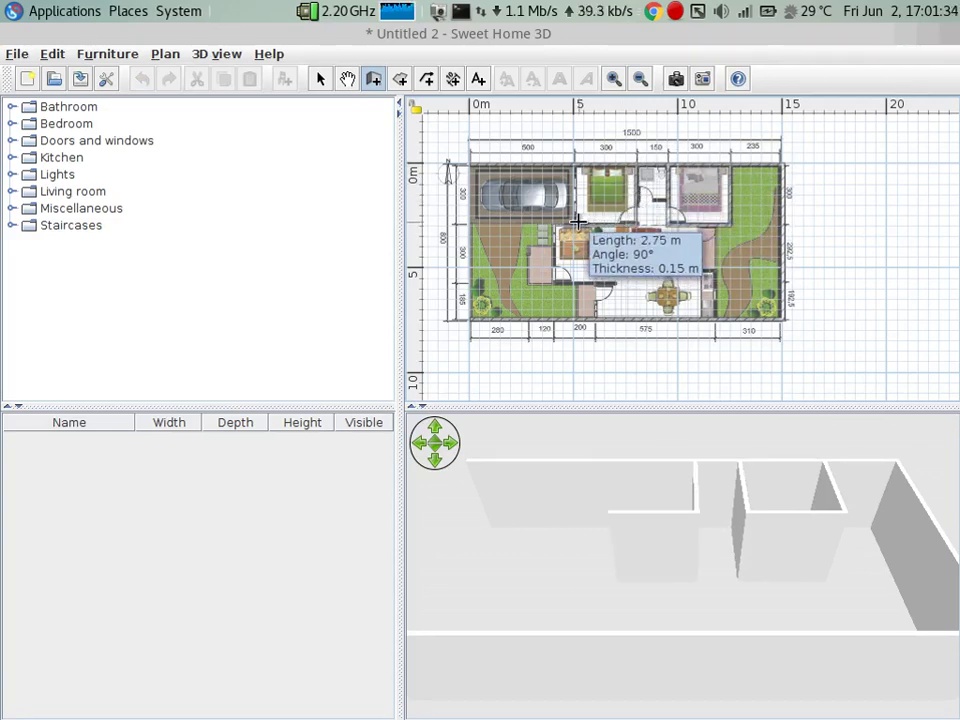
click(577, 222)
double_click(575, 162)
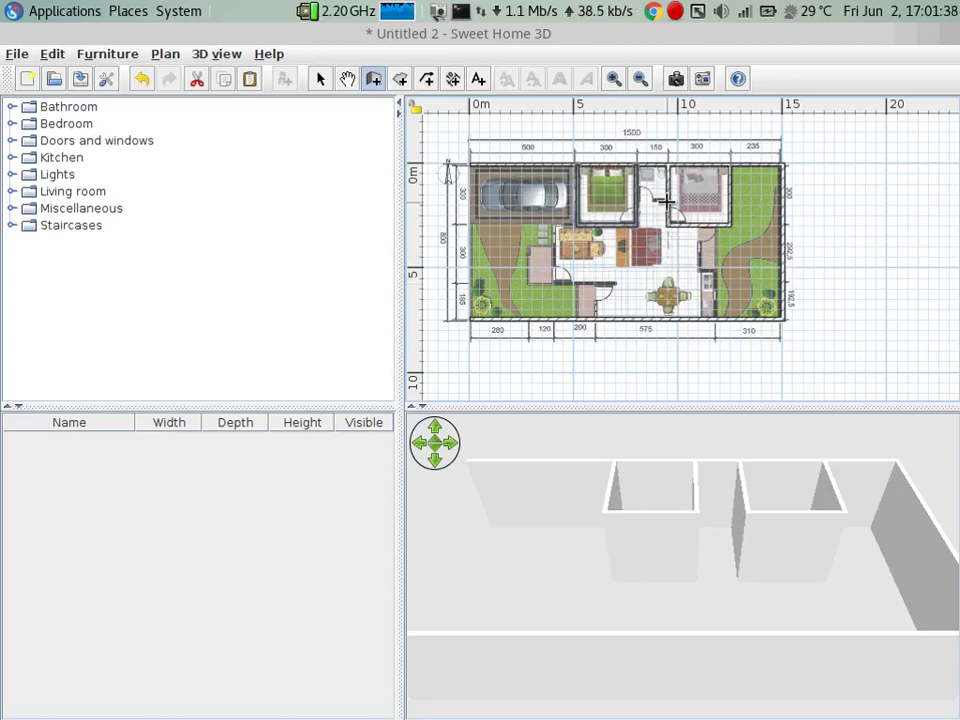
- Add a short wall beneath the bathroom between the bedrooms, cancelling the stray walls
click(667, 199)
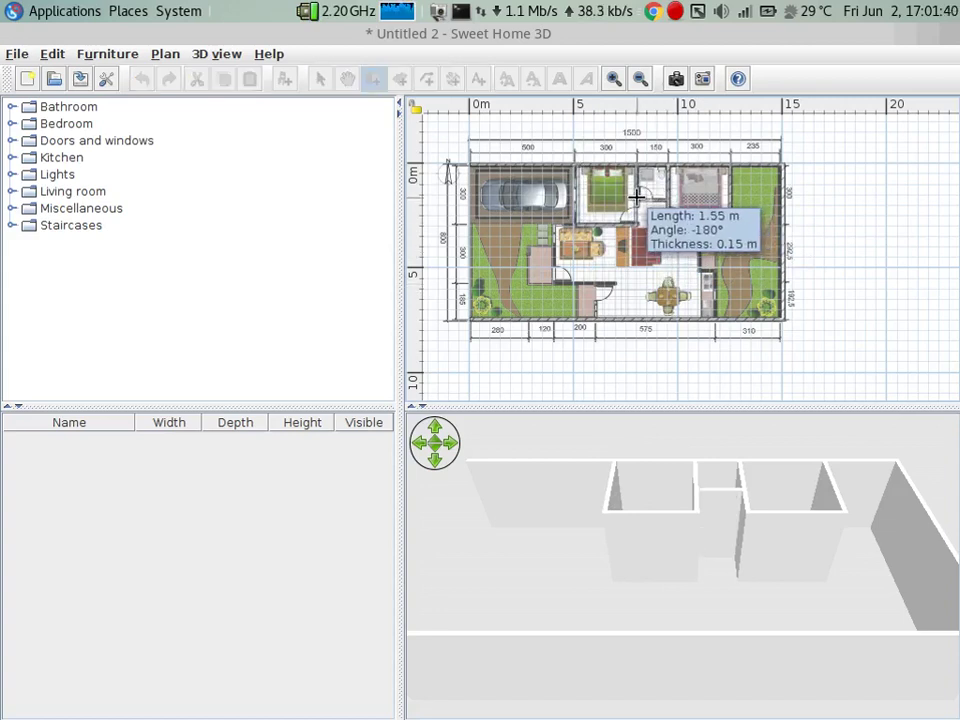
key(Escape)
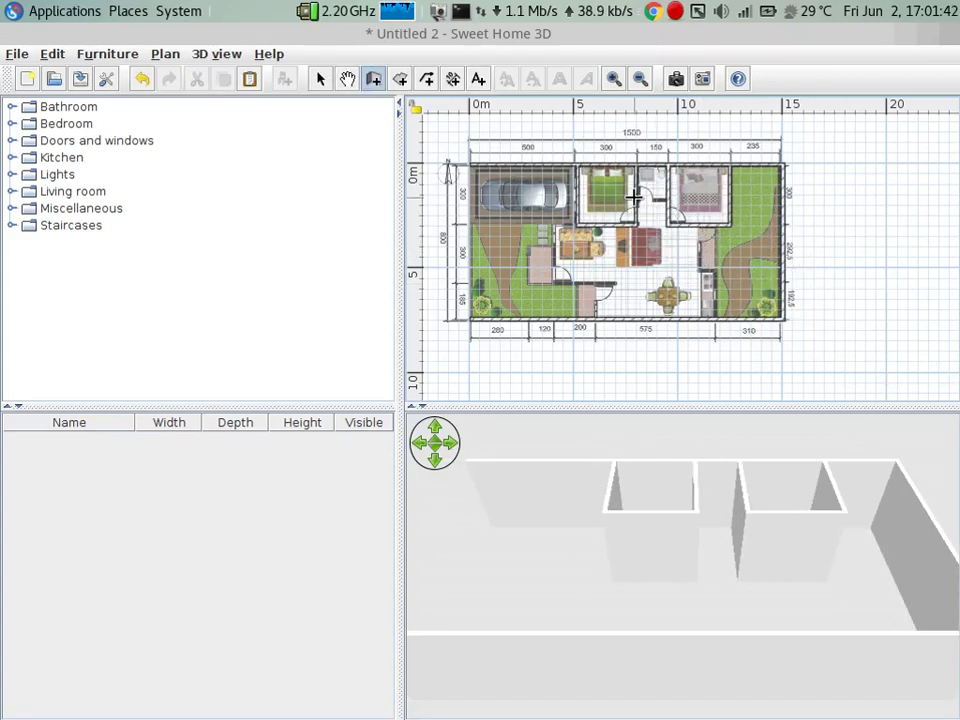
click(636, 201)
click(663, 201)
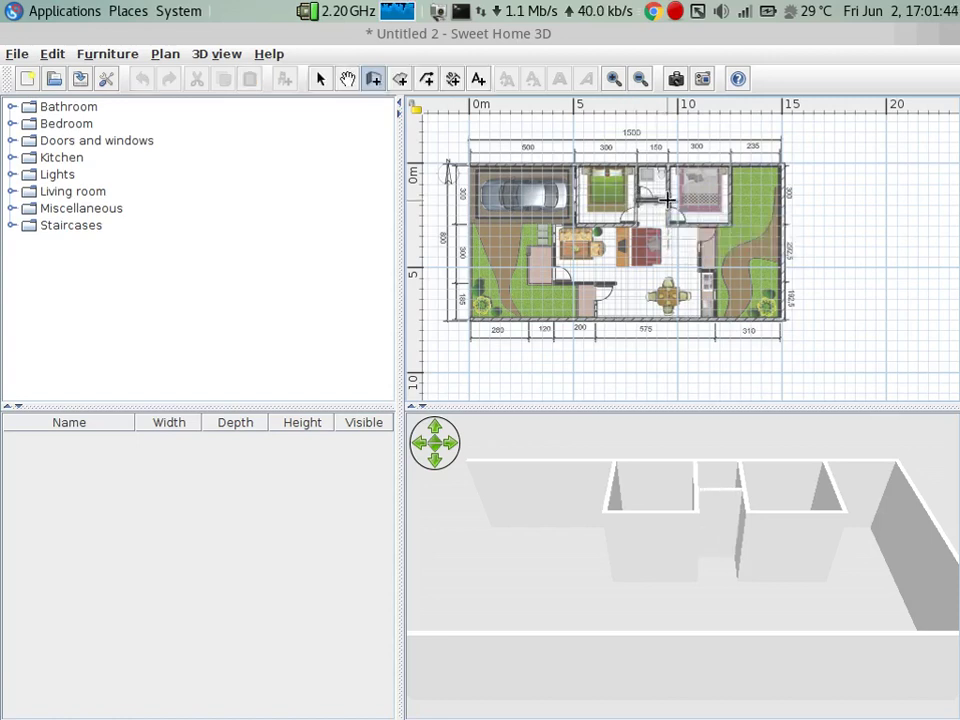
double_click(701, 229)
click(701, 229)
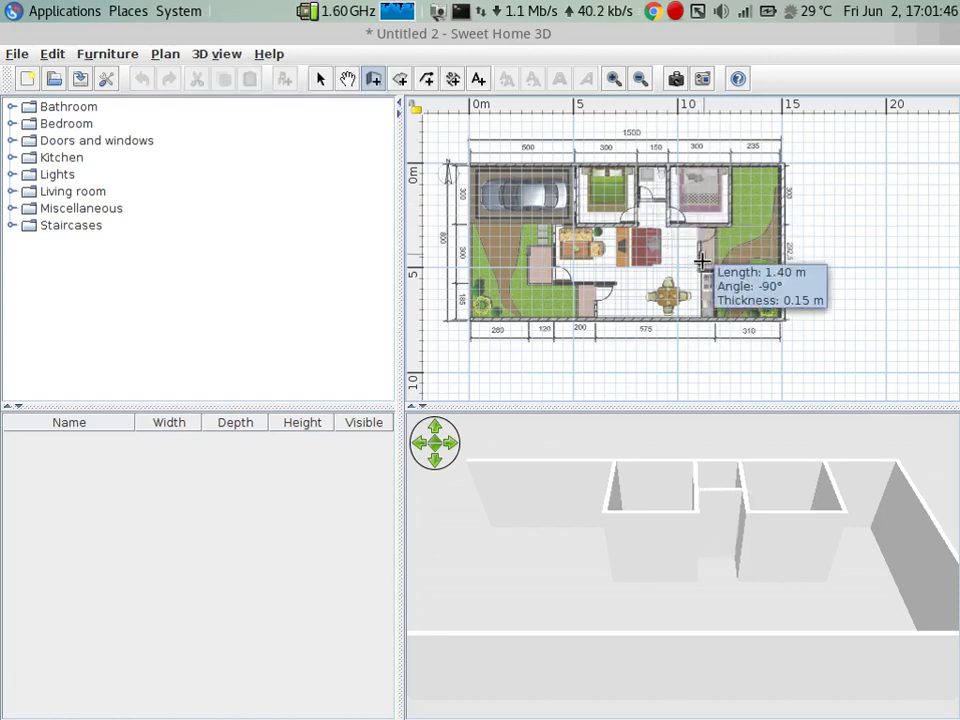
key(Escape)
click(701, 229)
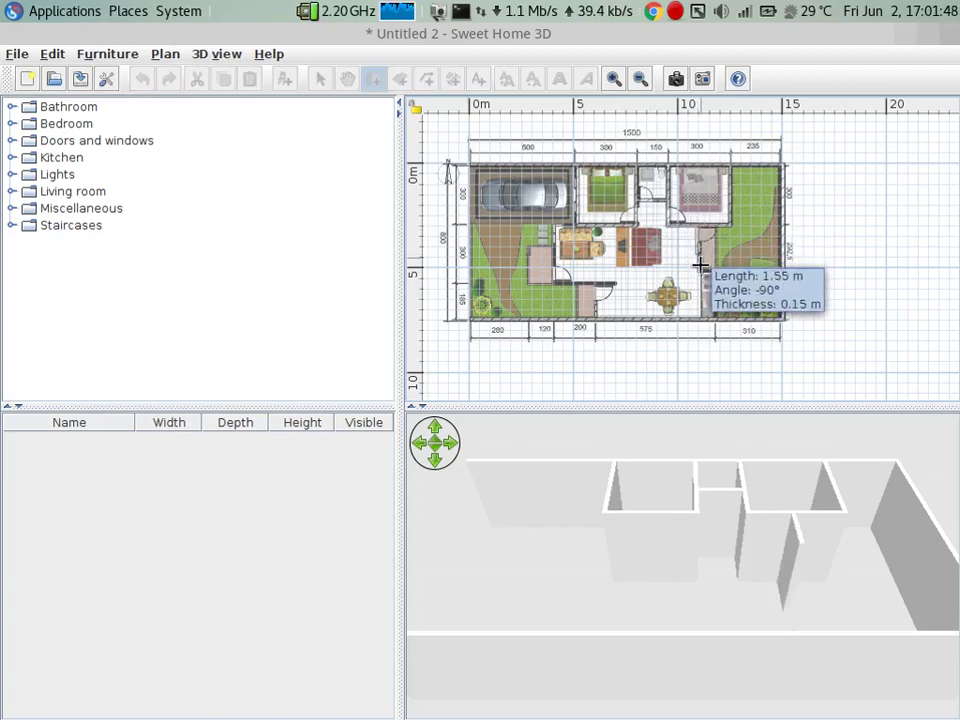
key(Escape)
- Zoom in on the plan and draw a wall down the narrow room's left side
click(614, 79)
click(614, 79)
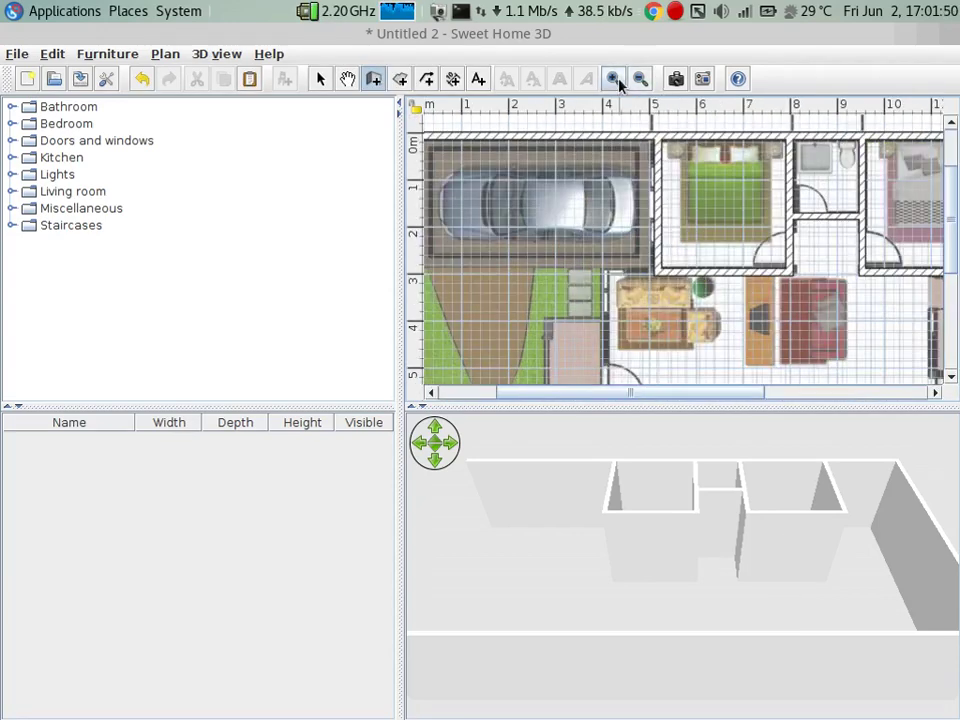
drag(688, 396, 814, 398)
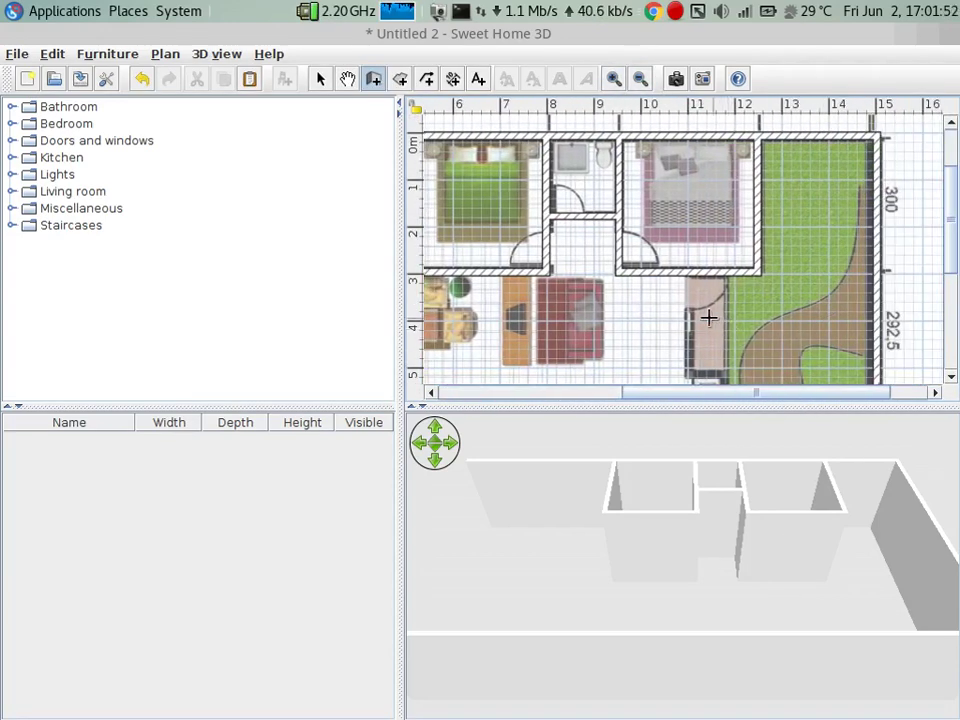
scroll(690, 244, down, 2)
click(690, 193)
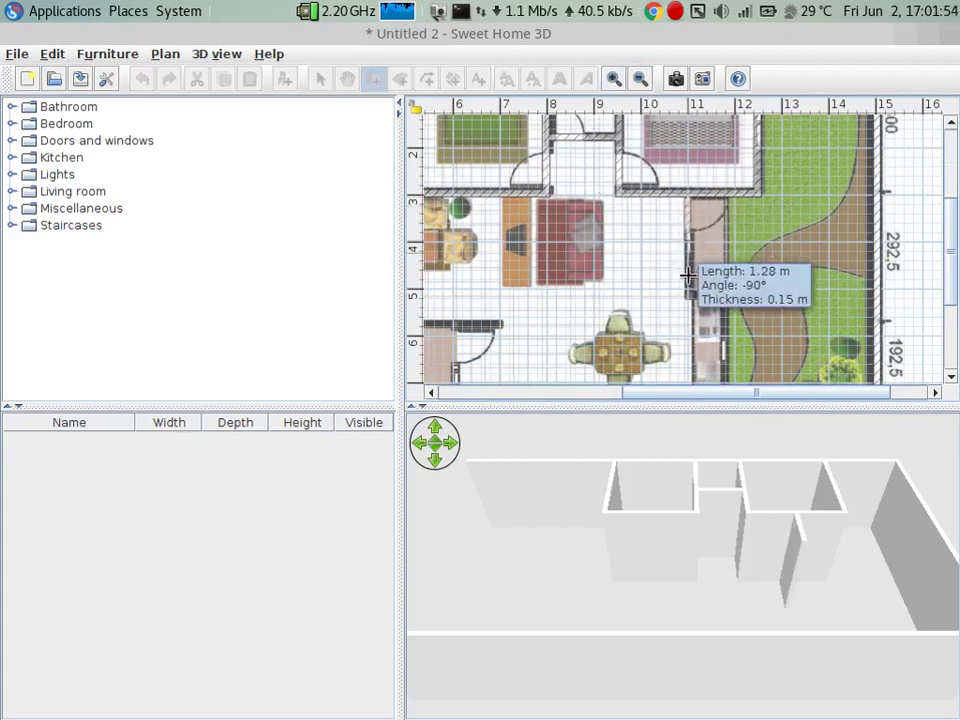
click(690, 296)
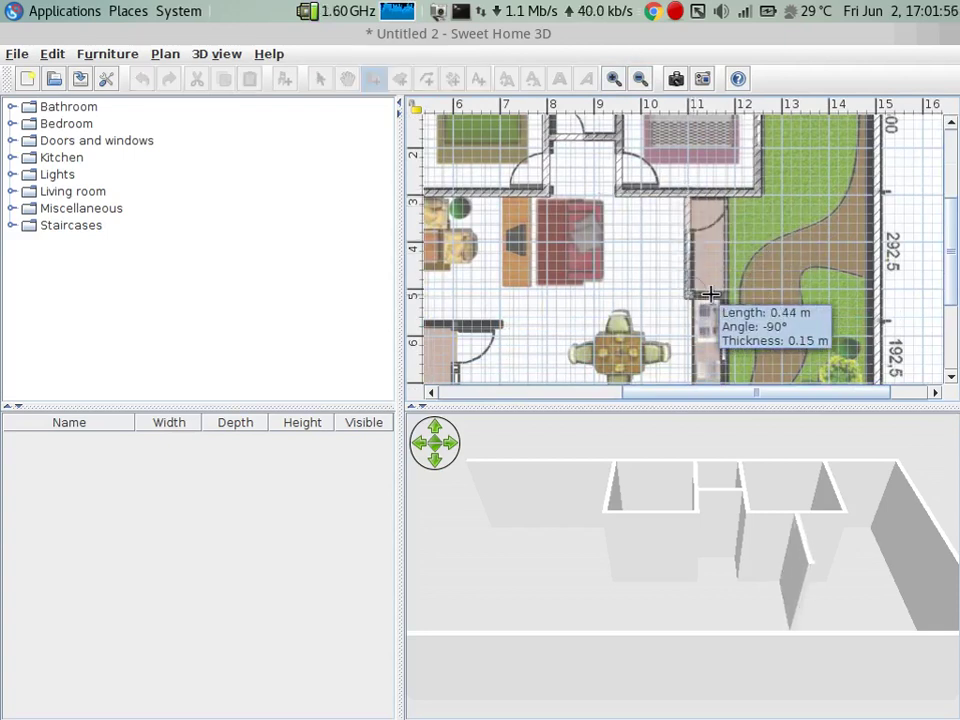
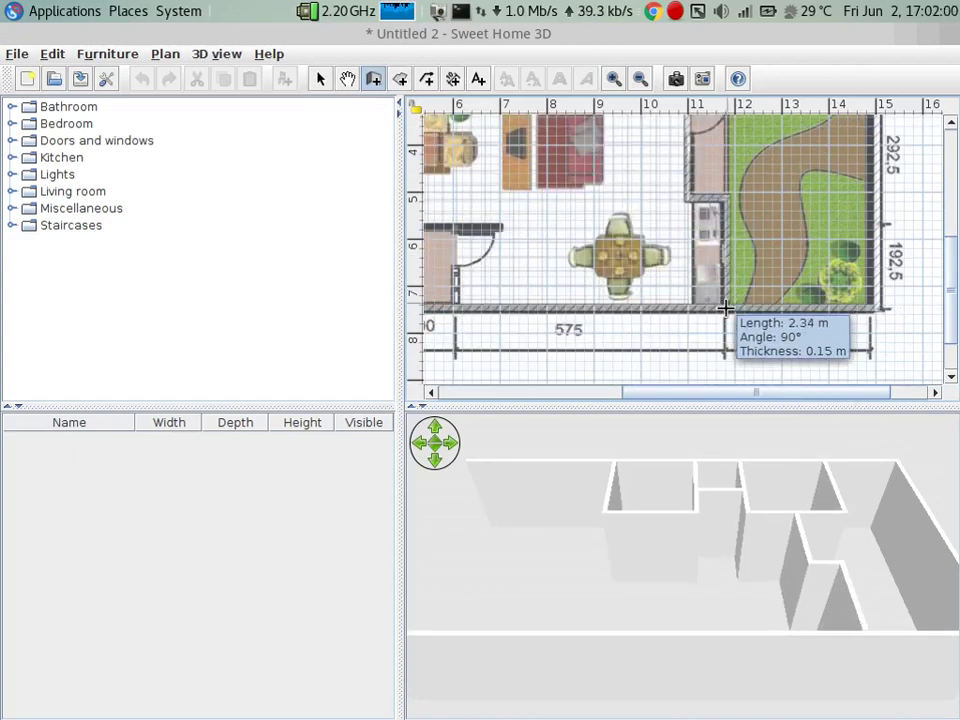
- Close off the right-hand room with vertical walls between the bottom wall and the interior walls
double_click(726, 308)
key(Escape)
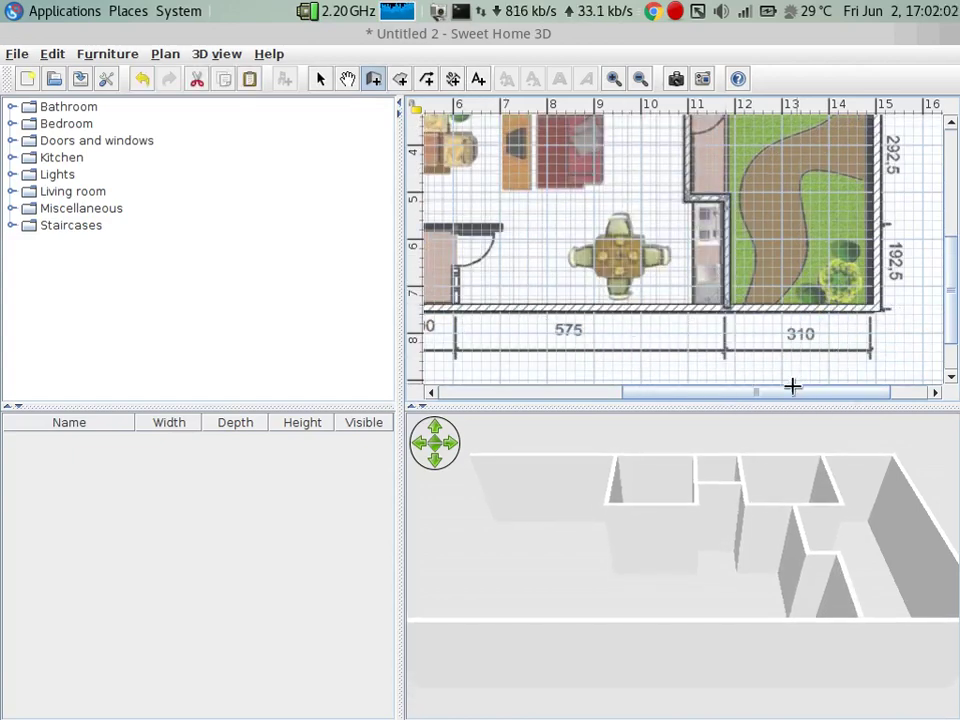
drag(793, 392, 698, 400)
click(621, 254)
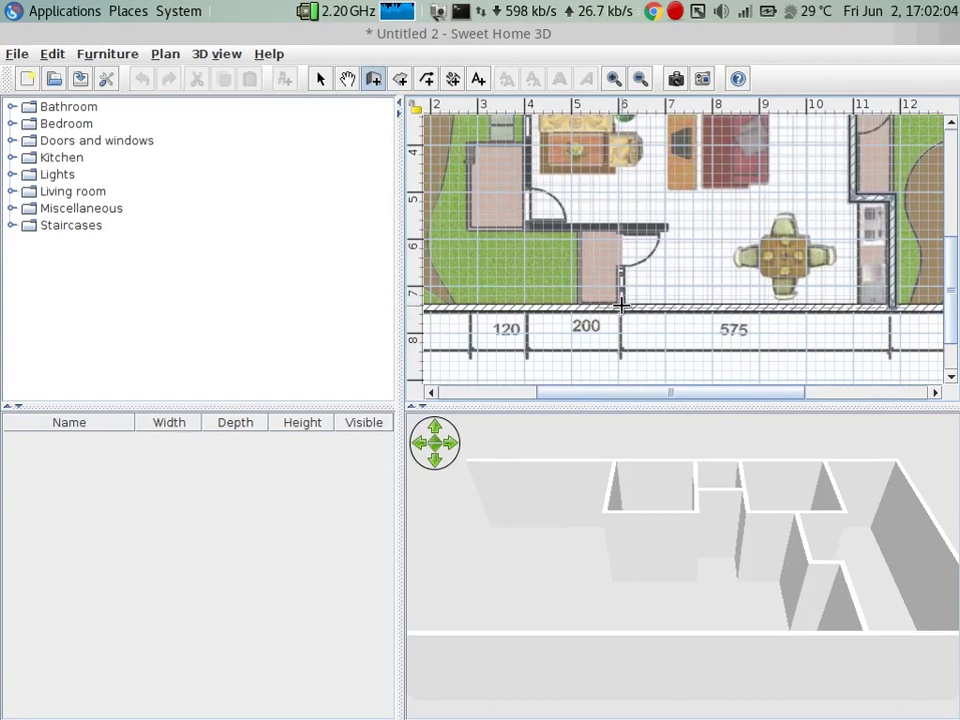
double_click(621, 224)
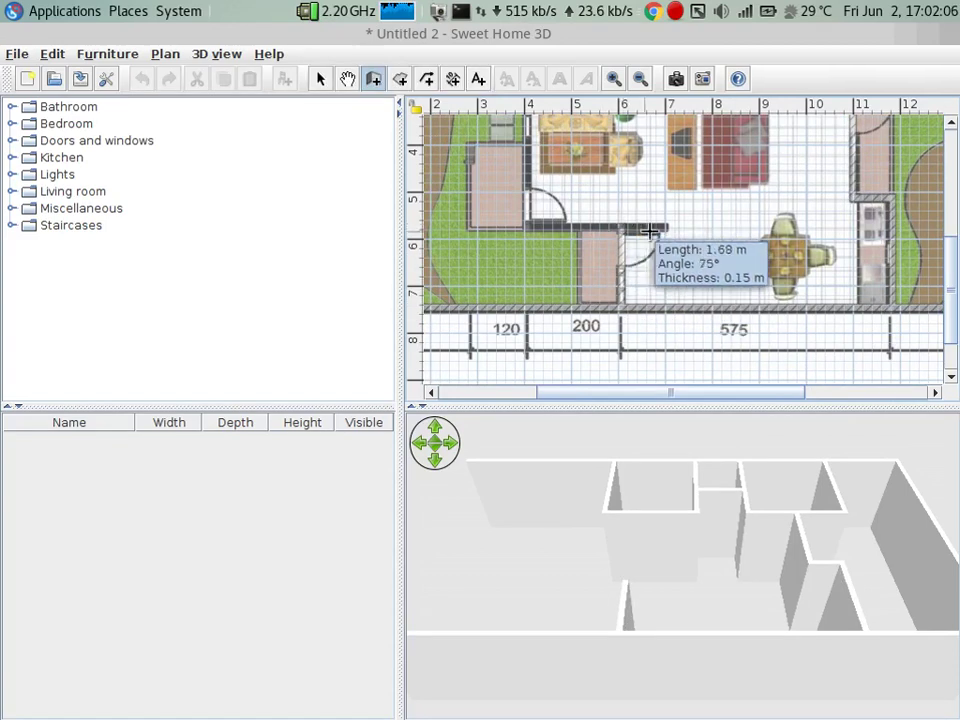
click(645, 177)
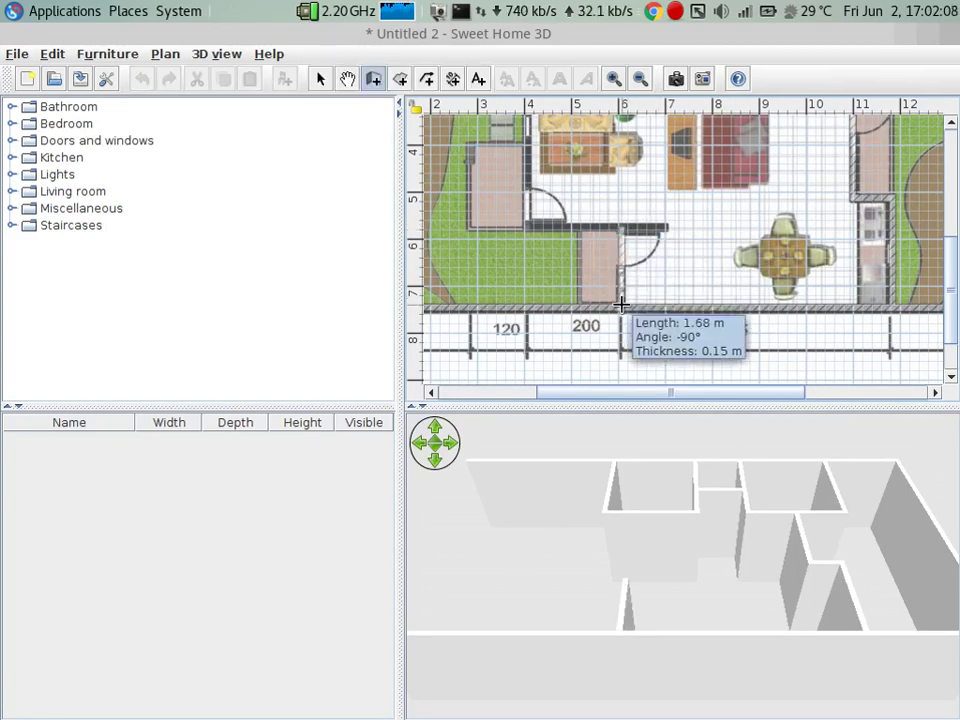
click(645, 255)
double_click(664, 226)
- Draw the horizontal wall near 6 m and the vertical wall near 4 m outlining the living room and hallway
click(664, 228)
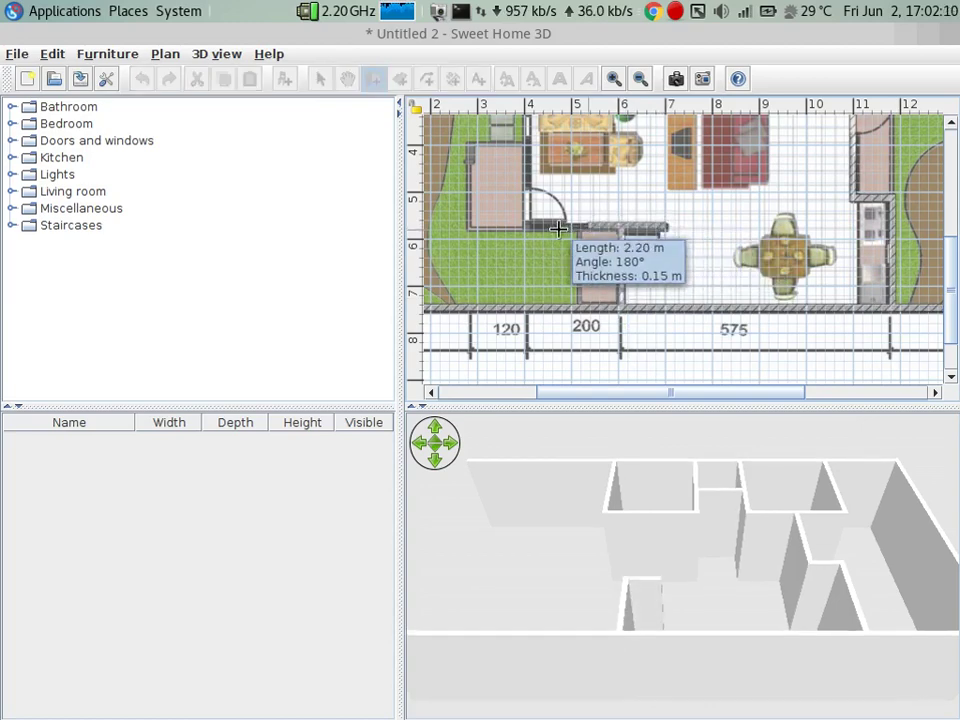
double_click(527, 227)
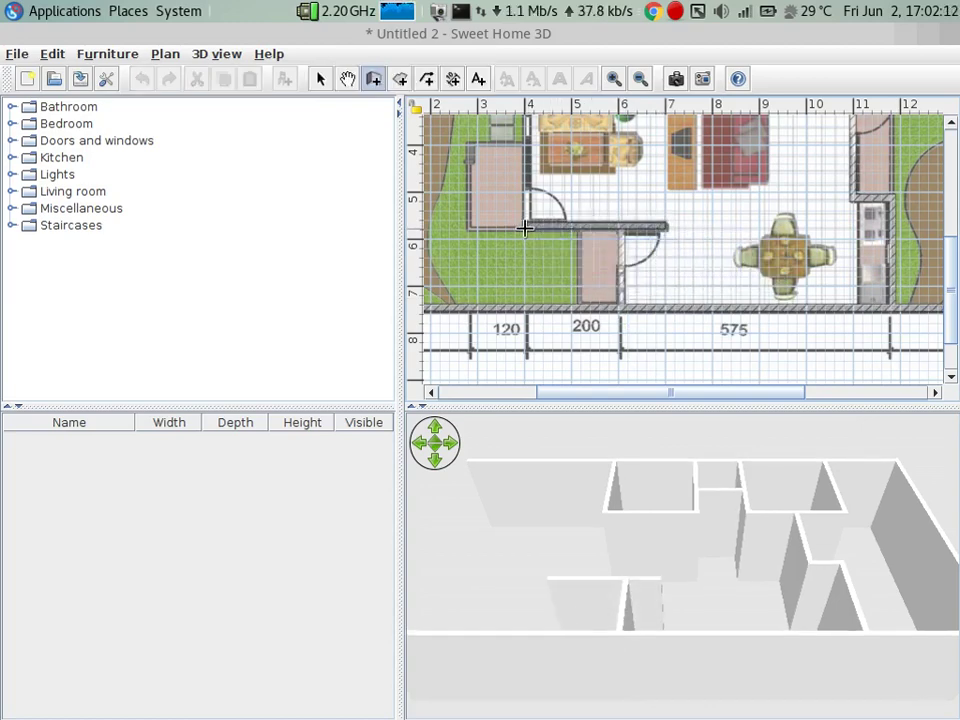
click(527, 226)
scroll(525, 195, up, 2)
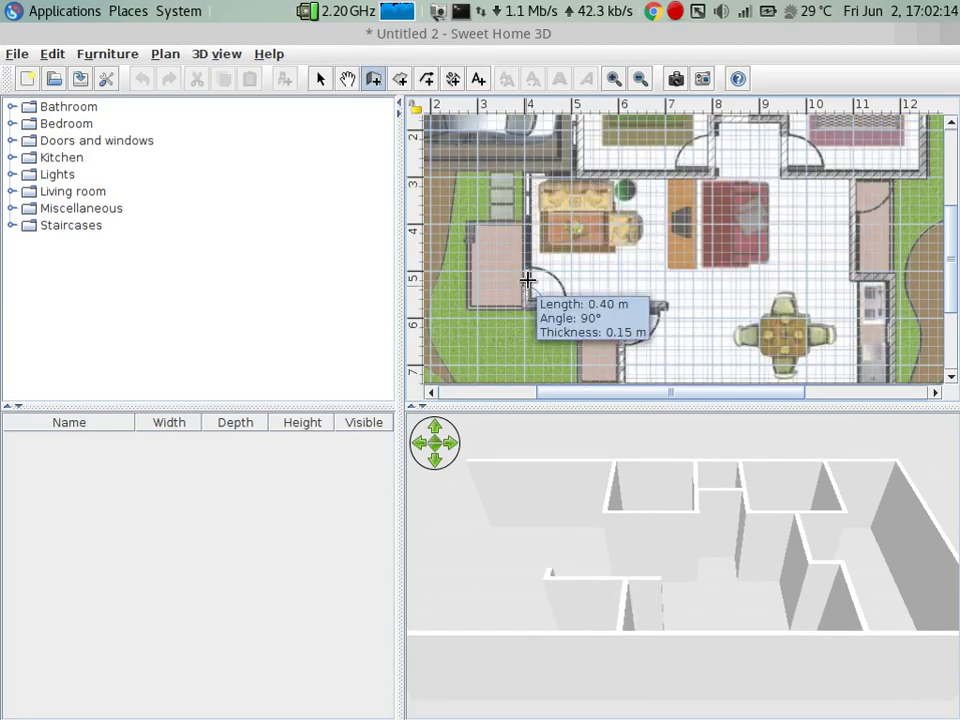
click(527, 279)
click(525, 176)
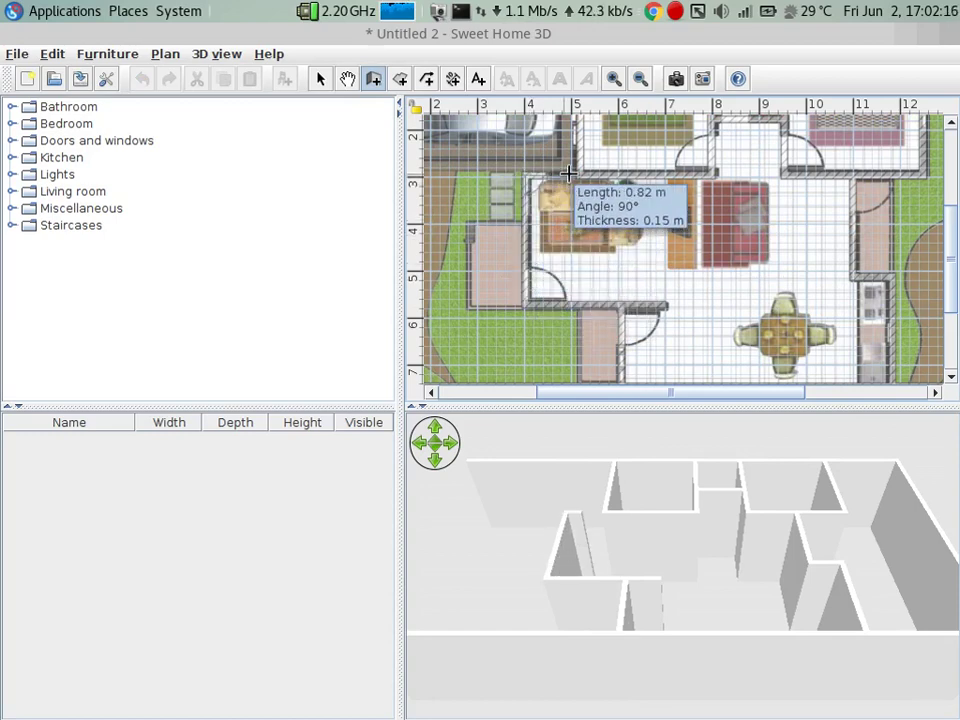
double_click(572, 174)
mouse_move(613, 574)
mouse_down()
mouse_move(925, 486)
mouse_move(764, 583)
mouse_move(701, 604)
mouse_up()
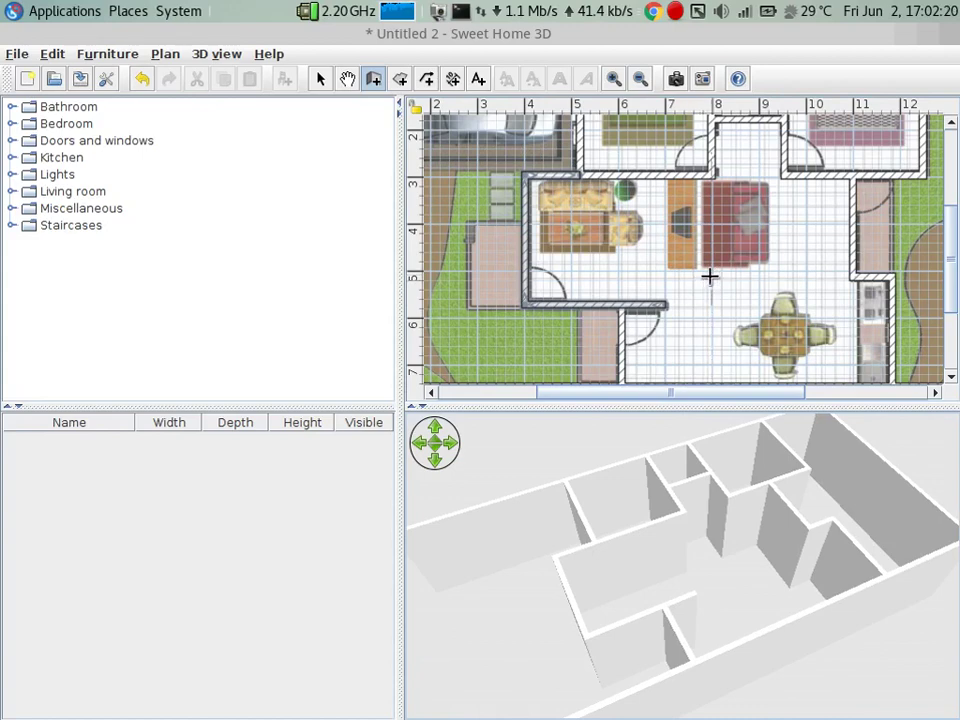
scroll(708, 275, down, 1)
scroll(708, 275, down, 2)
scroll(708, 275, down, 3)
scroll(708, 277, down, 1)
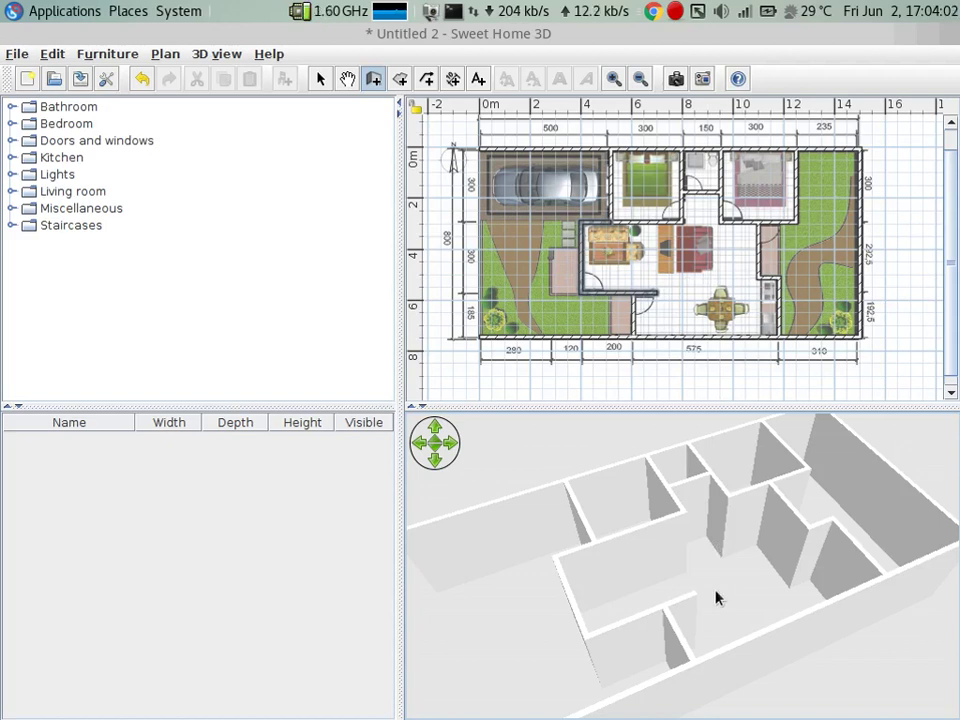
- Place three standard Doors from Doors and windows onto the upper bedroom and hallway walls
click(12, 140)
click(88, 131)
drag(90, 137, 663, 193)
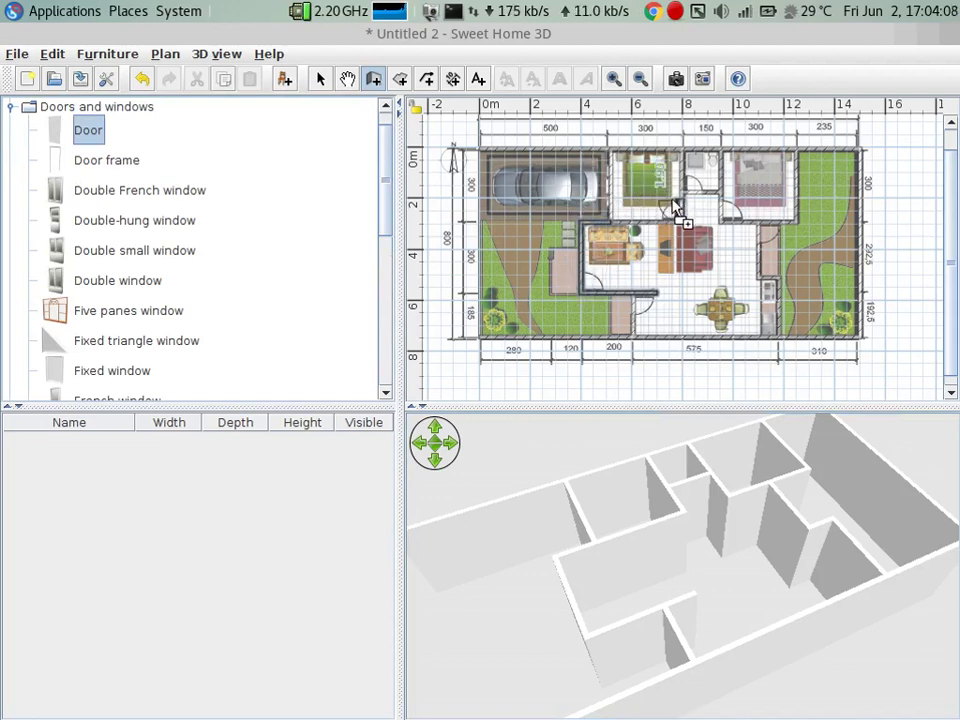
drag(663, 193, 677, 207)
mouse_move(88, 131)
mouse_down()
mouse_move(735, 220)
mouse_move(729, 208)
mouse_up()
mouse_move(88, 131)
mouse_down()
mouse_move(635, 158)
mouse_move(693, 180)
mouse_up()
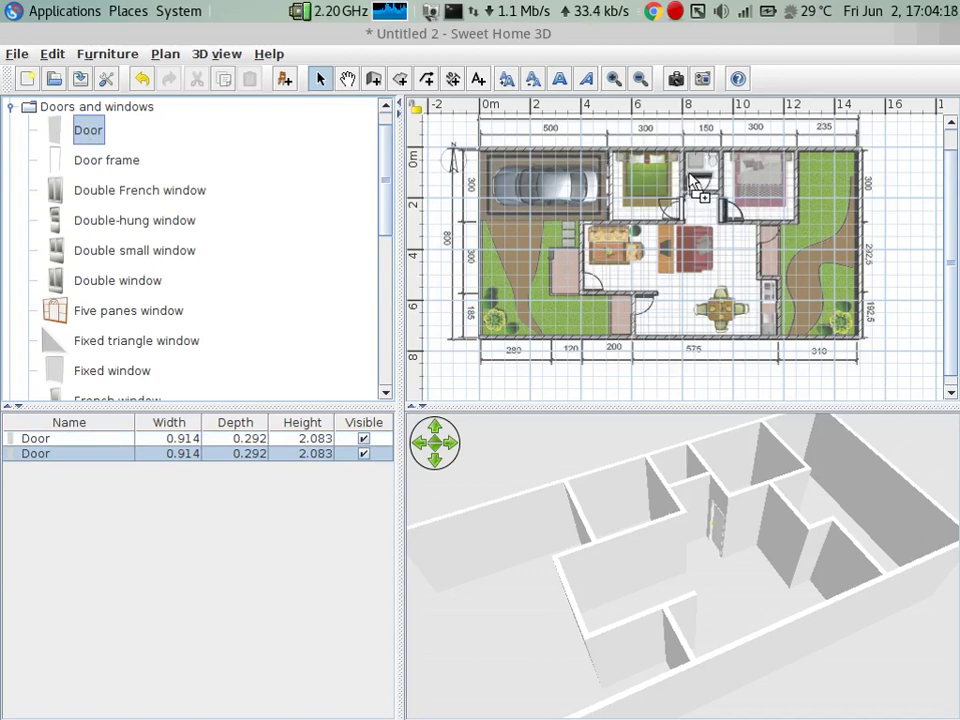
drag(693, 180, 693, 196)
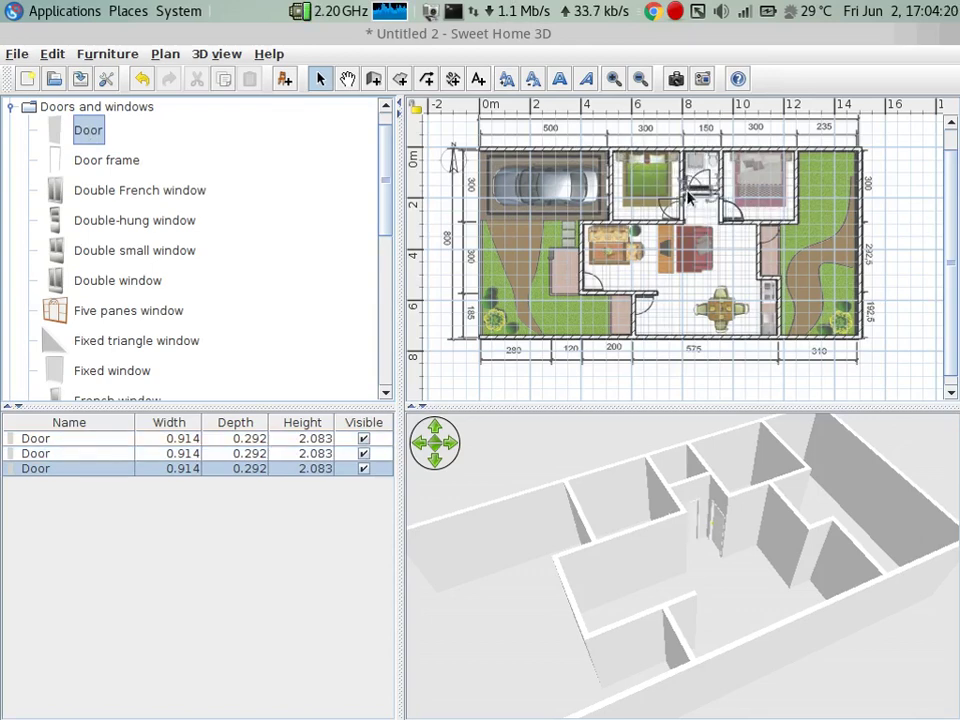
- Narrow the third door's width to 0.70 m in Modify furniture
double_click(695, 190)
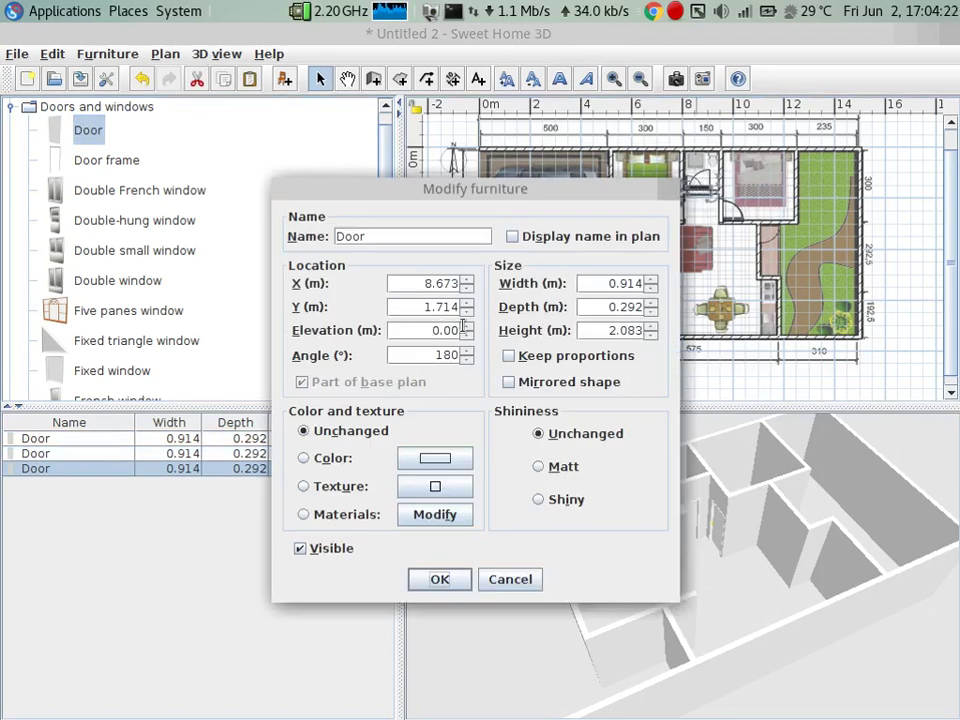
double_click(622, 283)
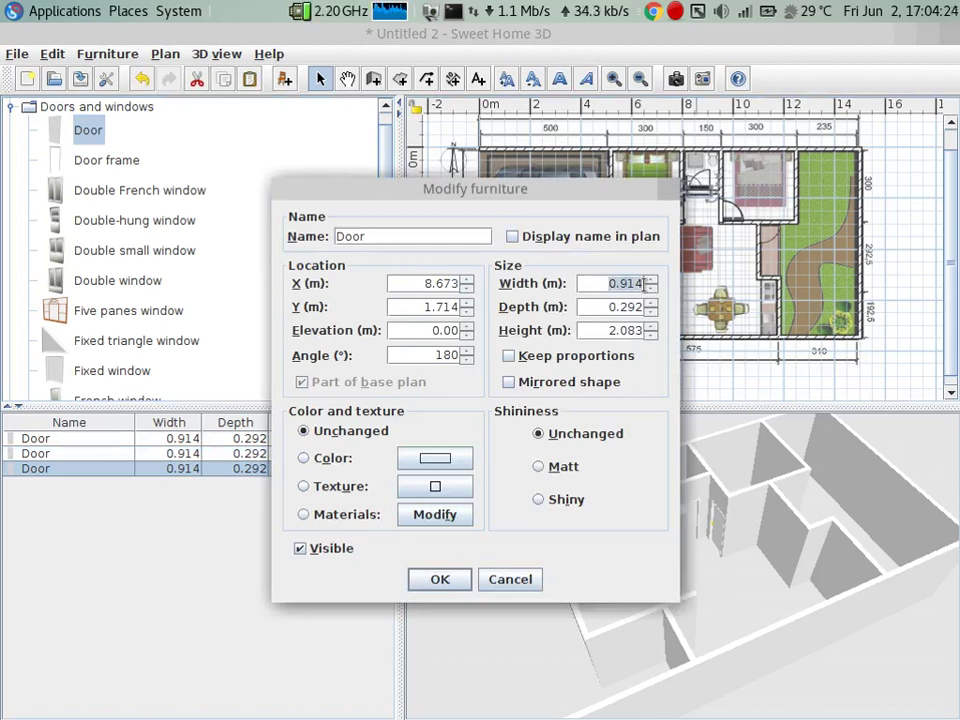
text(0.70)
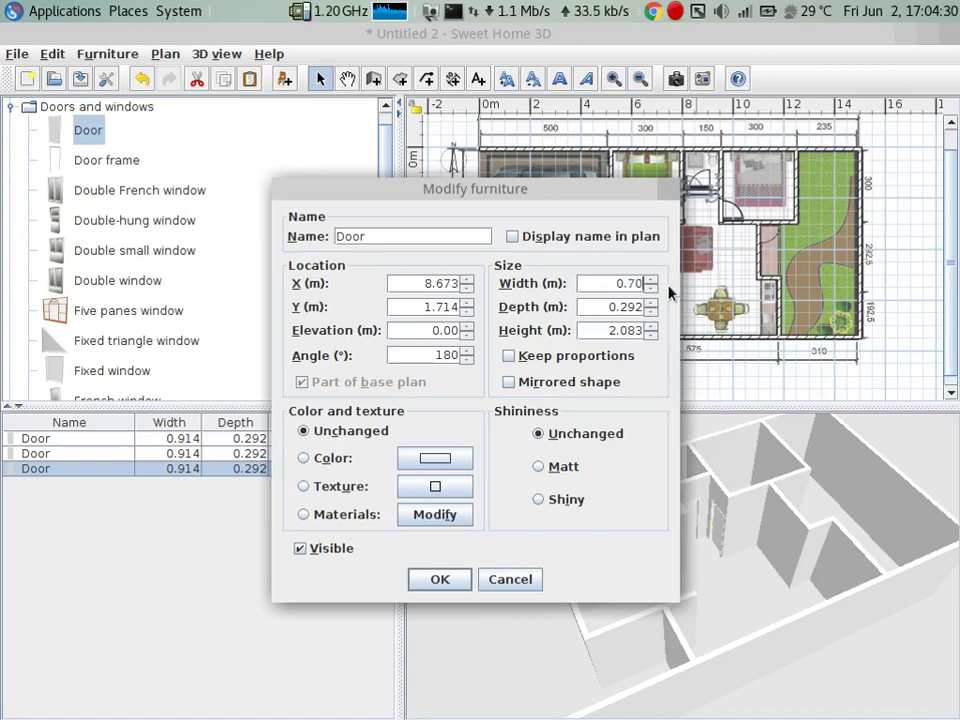
key(Return)
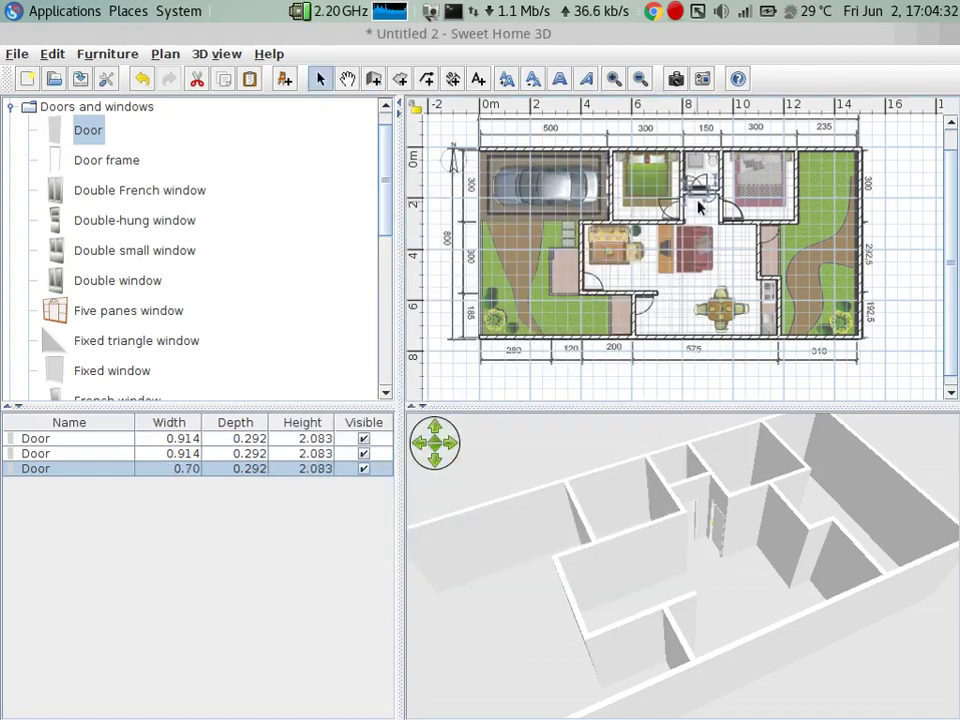
- Add three more doors on the living room's left wall, lower hallway and right room
drag(695, 190, 697, 186)
drag(65, 136, 590, 280)
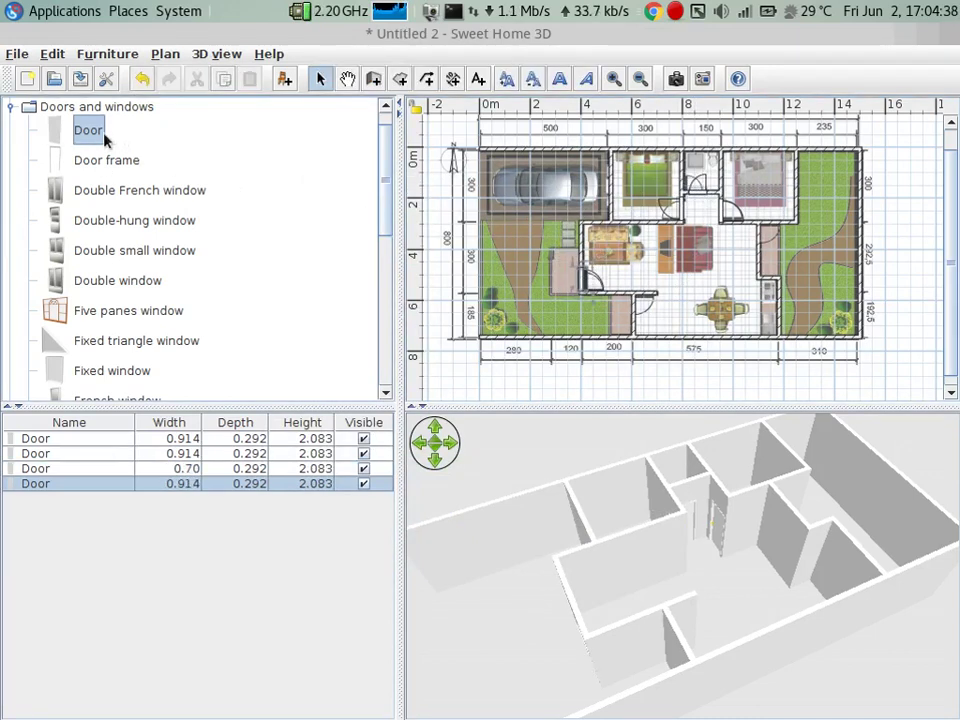
drag(100, 138, 640, 315)
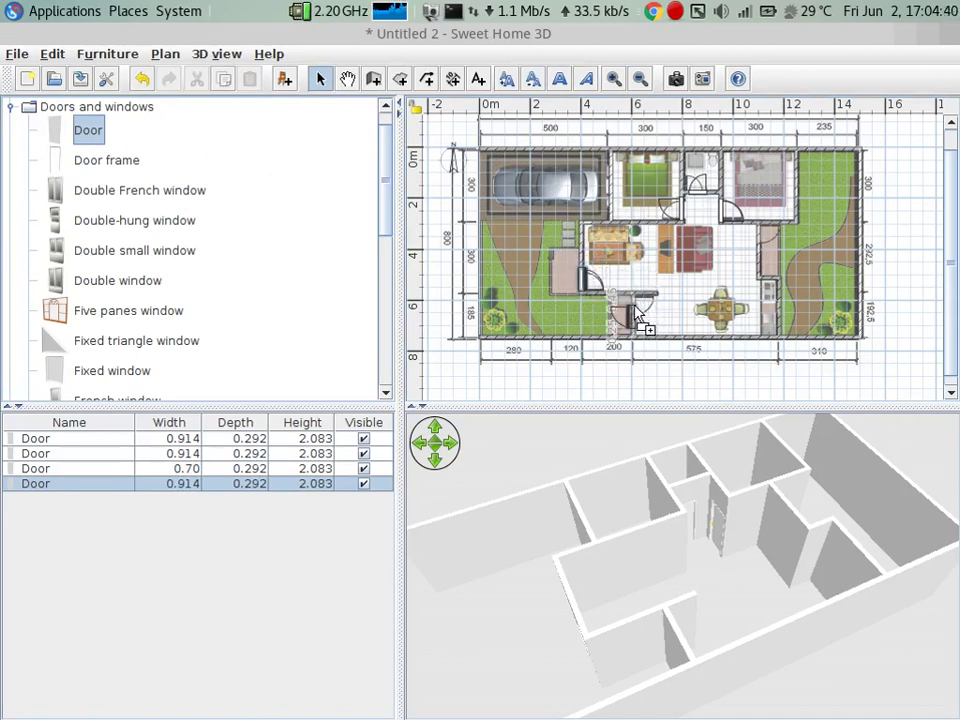
drag(640, 315, 640, 312)
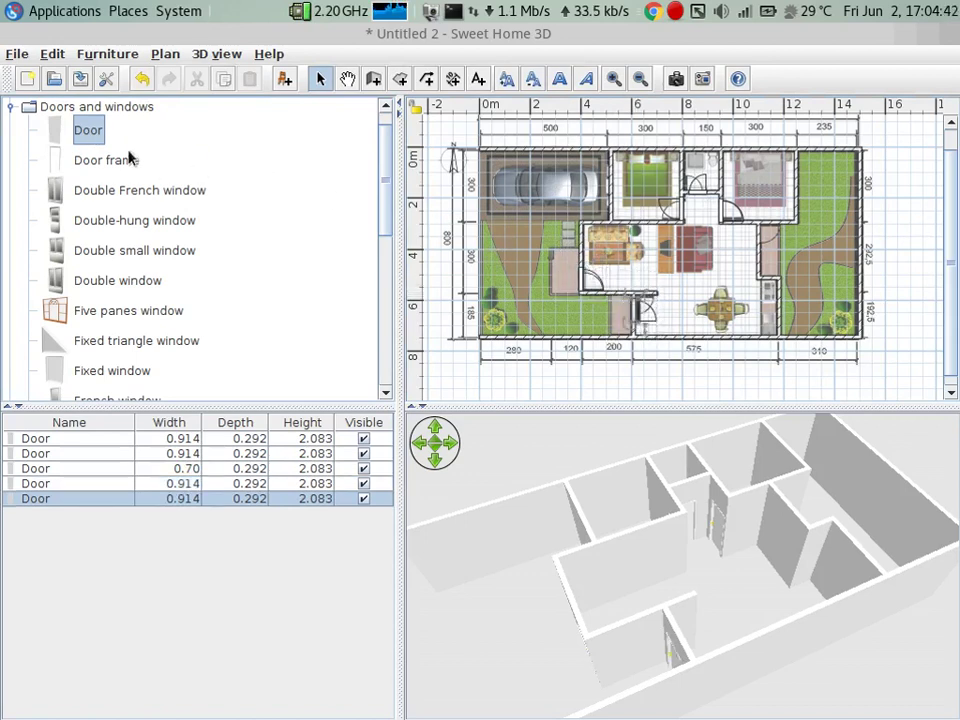
drag(100, 130, 765, 237)
scroll(85, 290, down, 3)
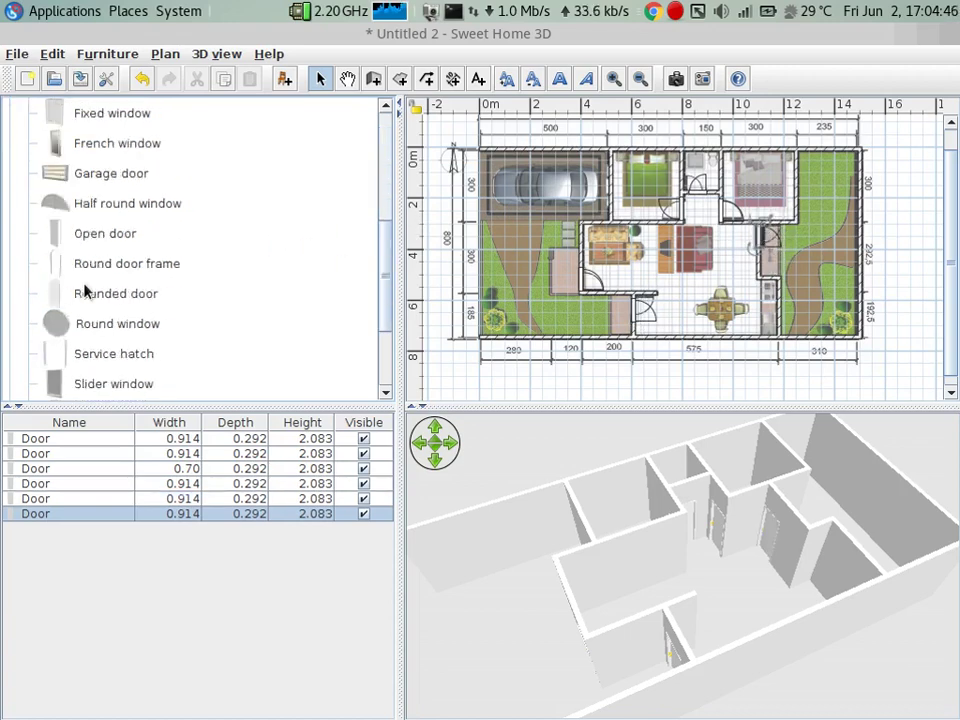
scroll(85, 290, up, 5)
click(11, 141)
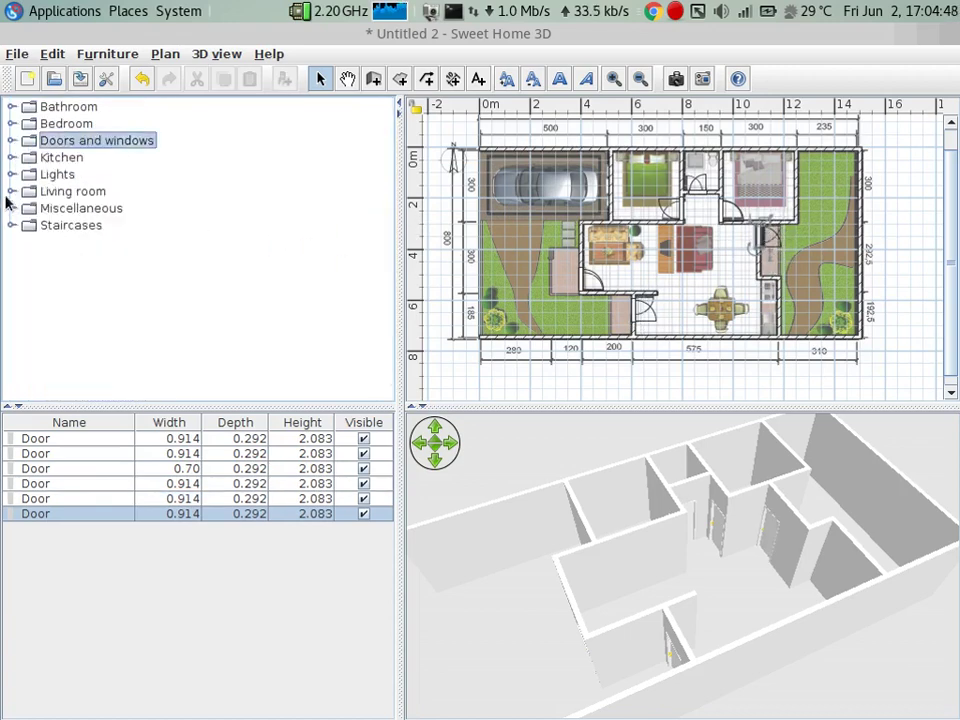
- Furnish the living room with a coffee table, sofa and armchair from the Living room catalog
click(11, 191)
scroll(86, 214, down, 3)
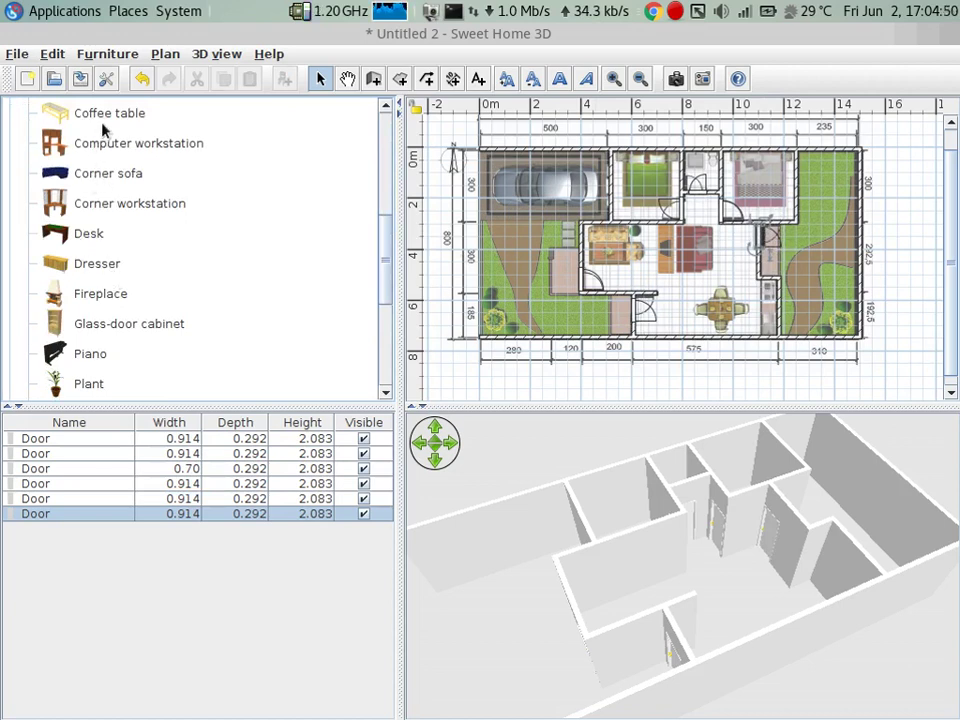
drag(106, 115, 610, 258)
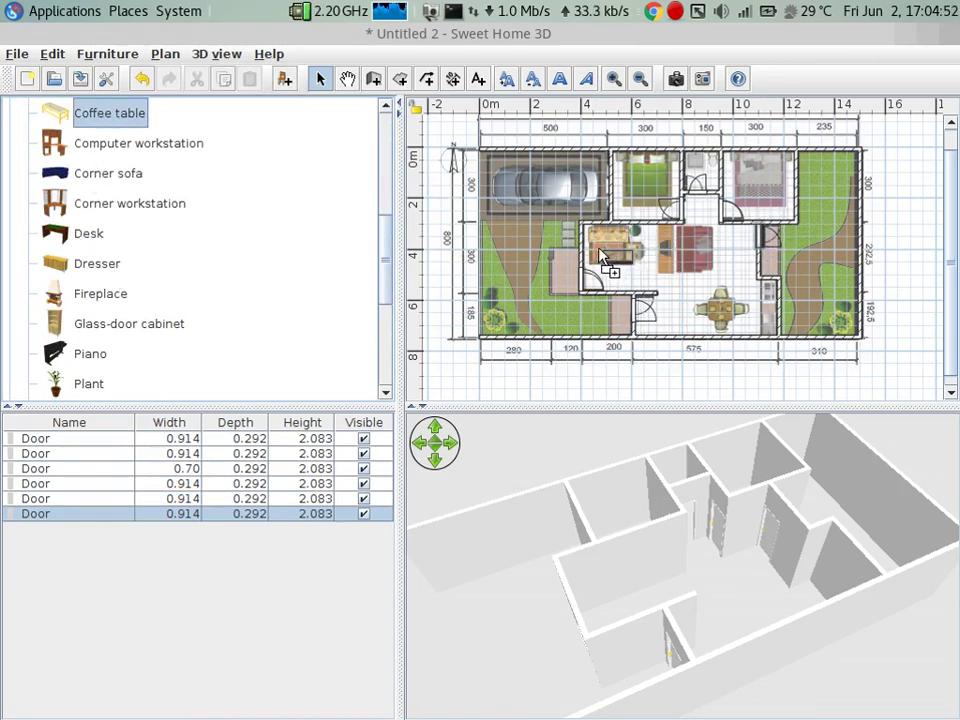
drag(596, 245, 596, 258)
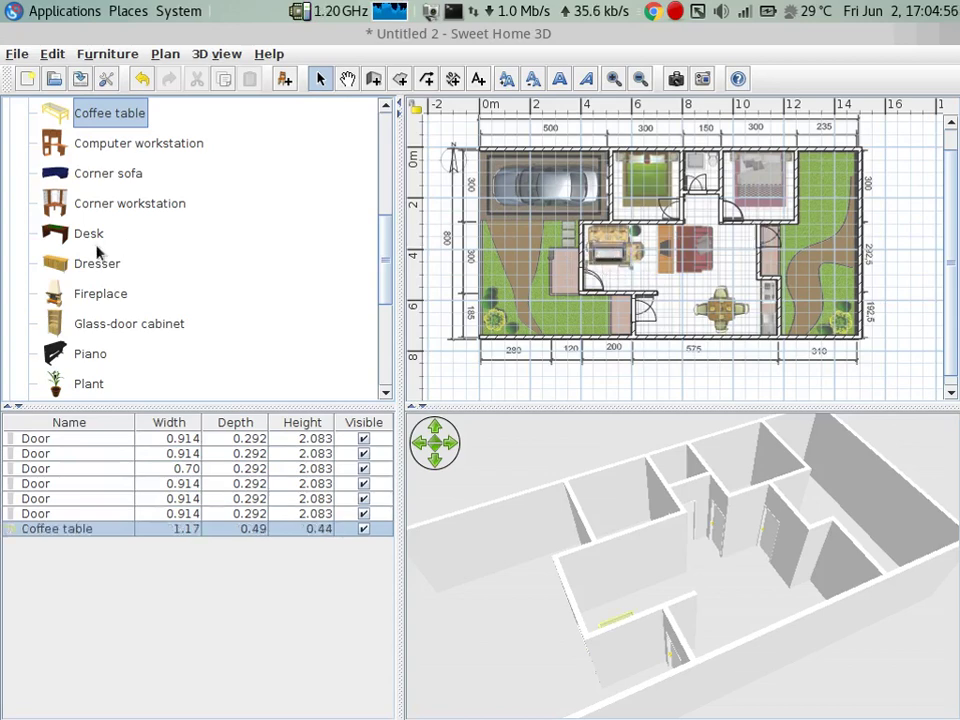
scroll(60, 255, down, 3)
mouse_move(60, 203)
mouse_down()
mouse_move(570, 258)
mouse_move(597, 238)
mouse_up()
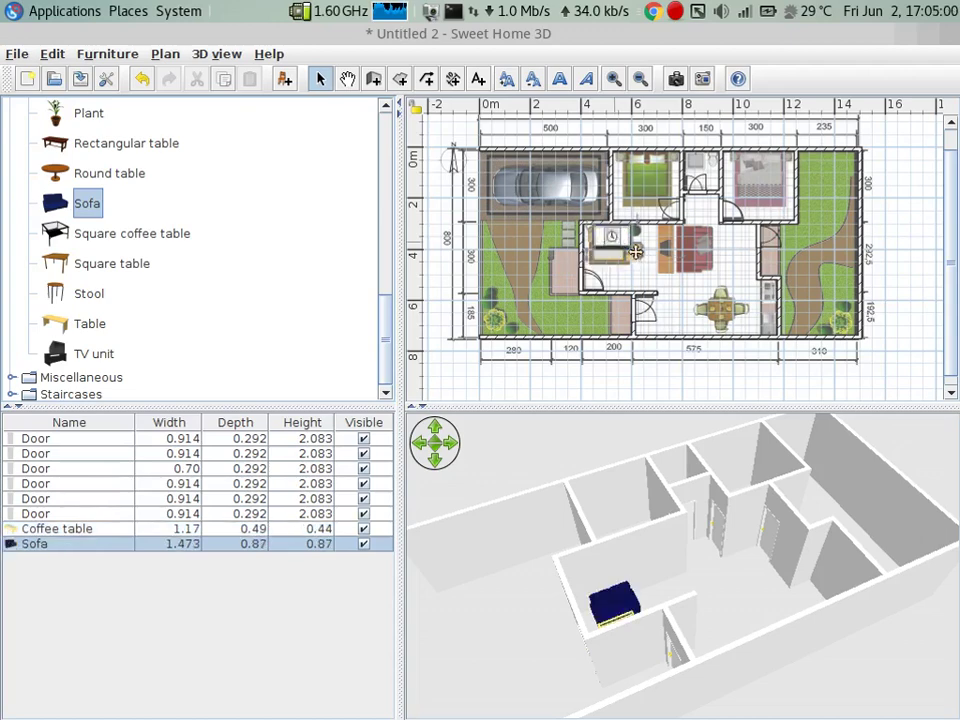
click(601, 260)
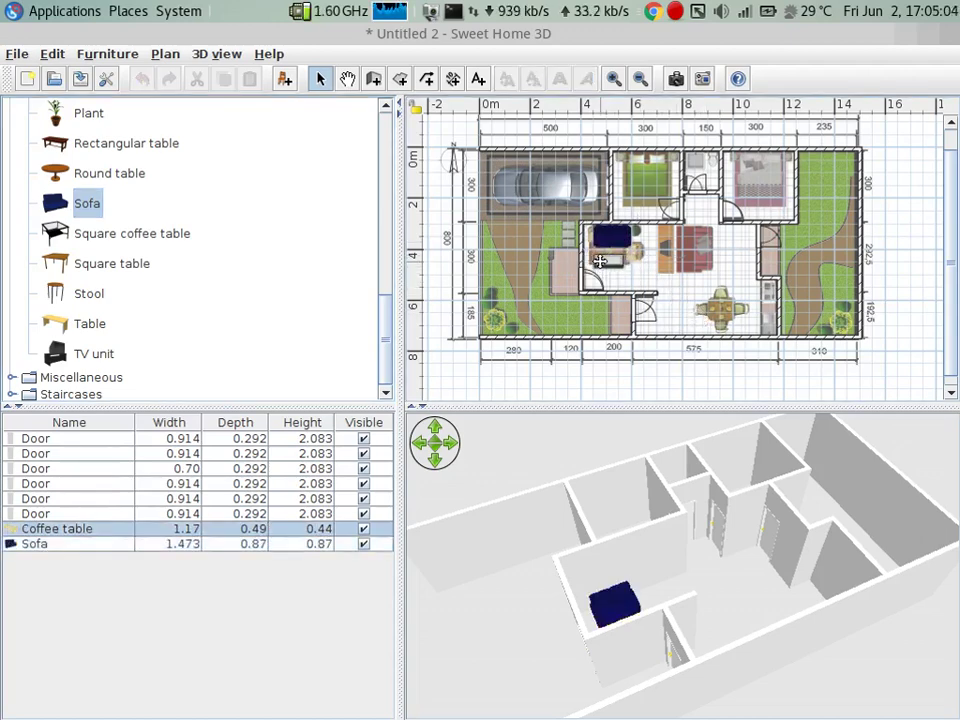
scroll(150, 260, up, 2)
scroll(110, 250, up, 2)
scroll(87, 236, up, 1)
scroll(87, 236, up, 3)
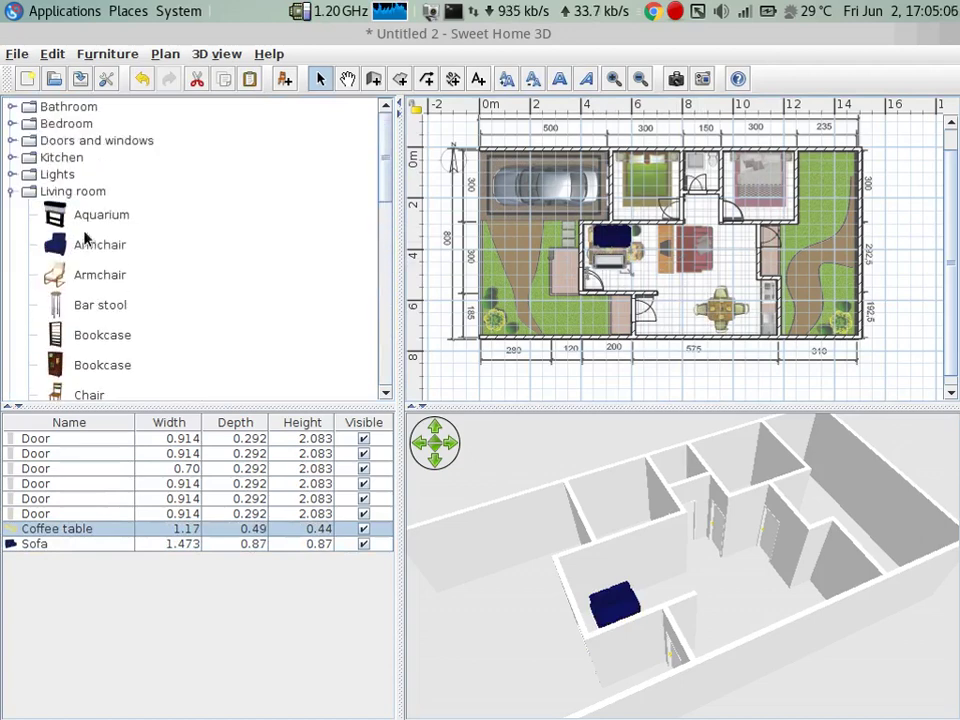
mouse_move(90, 244)
mouse_down()
mouse_move(670, 258)
mouse_move(646, 234)
mouse_move(643, 258)
mouse_up()
- Switch the 3D view to Virtual visit with the visitor in the living room facing the sofa
click(9, 191)
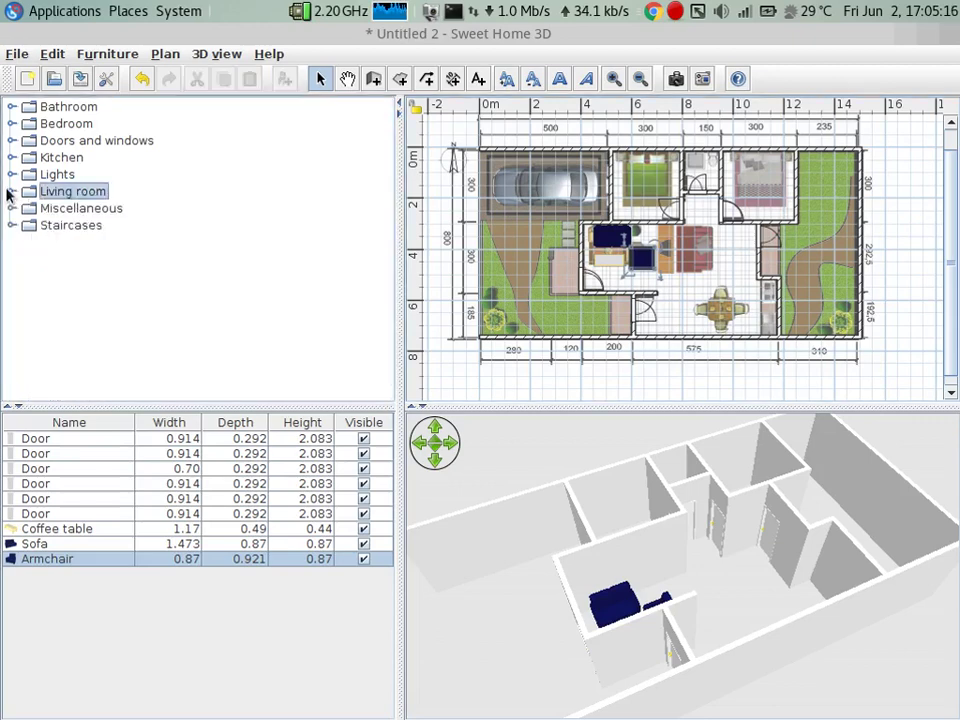
mouse_move(578, 611)
mouse_down()
mouse_move(686, 700)
mouse_move(729, 493)
mouse_move(668, 585)
mouse_move(657, 625)
mouse_move(554, 563)
mouse_move(514, 484)
mouse_up()
right_click(648, 566)
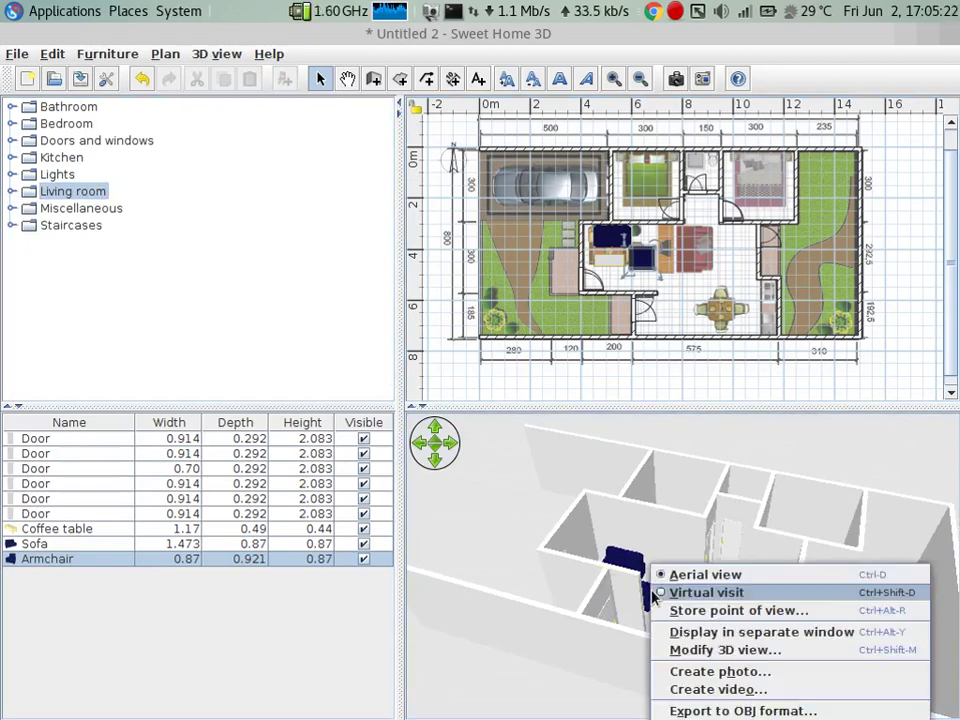
click(678, 593)
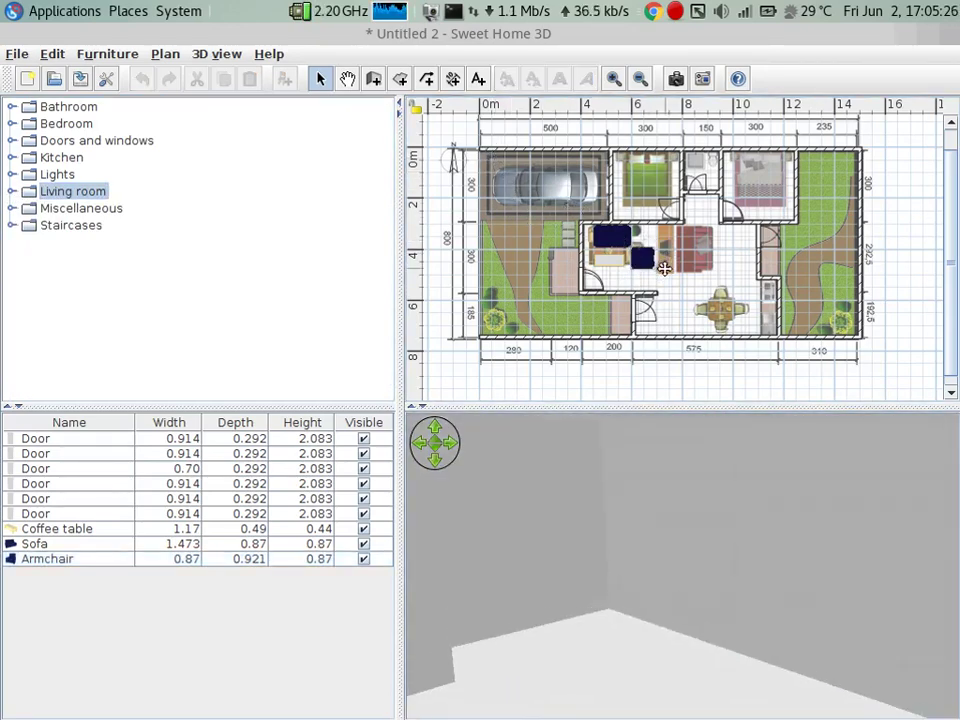
drag(657, 245, 664, 270)
mouse_move(728, 598)
mouse_down()
mouse_move(653, 574)
mouse_move(750, 549)
mouse_move(658, 608)
mouse_move(572, 610)
mouse_move(700, 594)
mouse_move(658, 574)
mouse_up()
- Set the virtual visitor's field of view to 100° and tilt the view upward
right_click(657, 574)
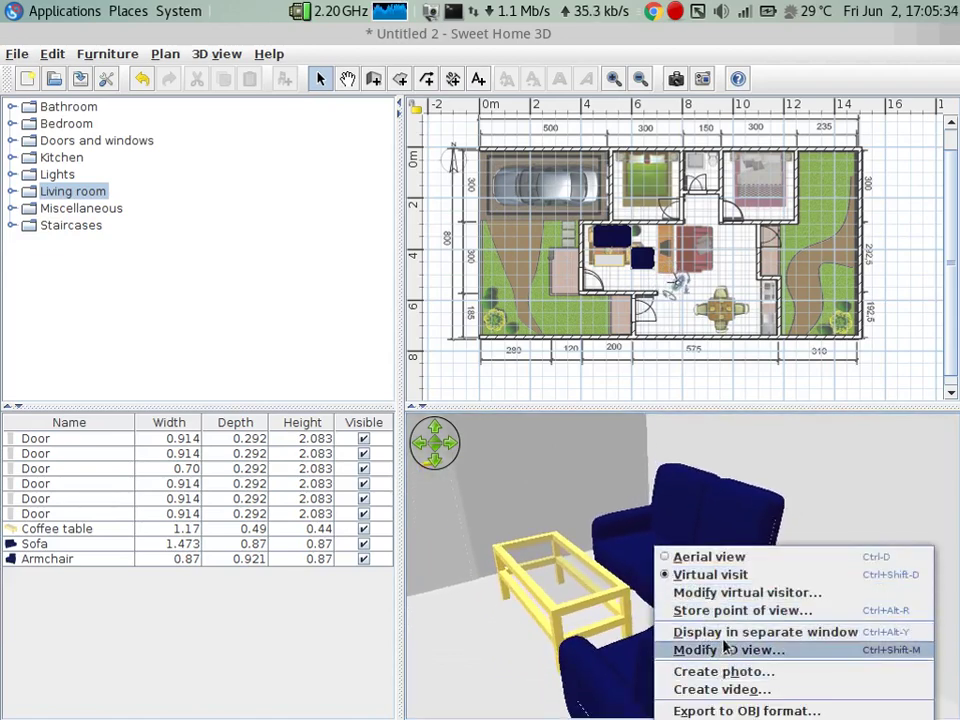
click(742, 607)
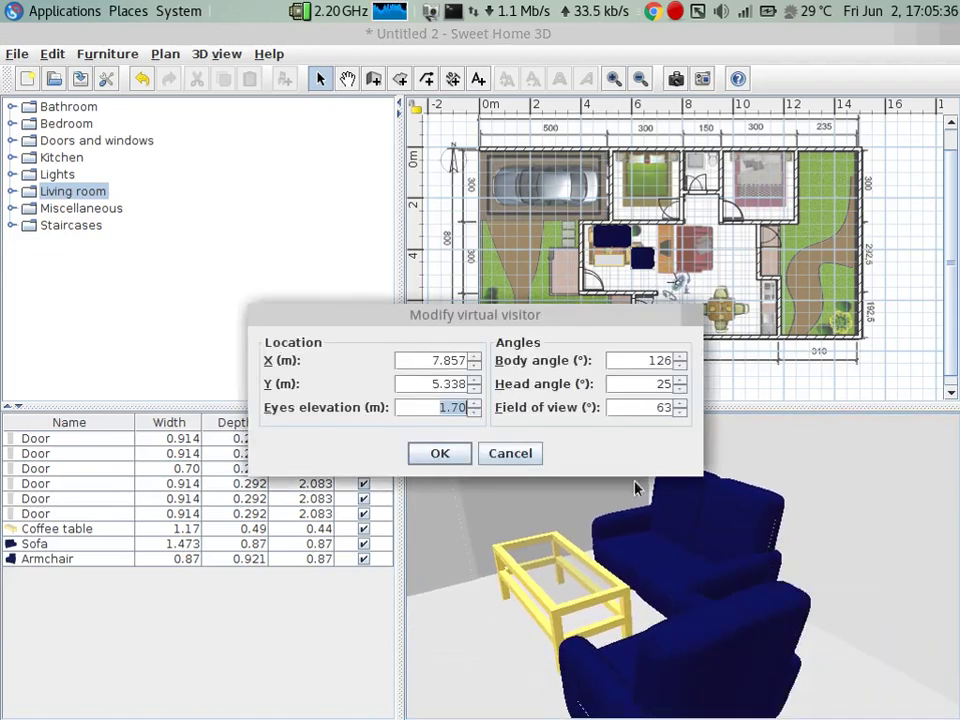
click(650, 408)
text(100)
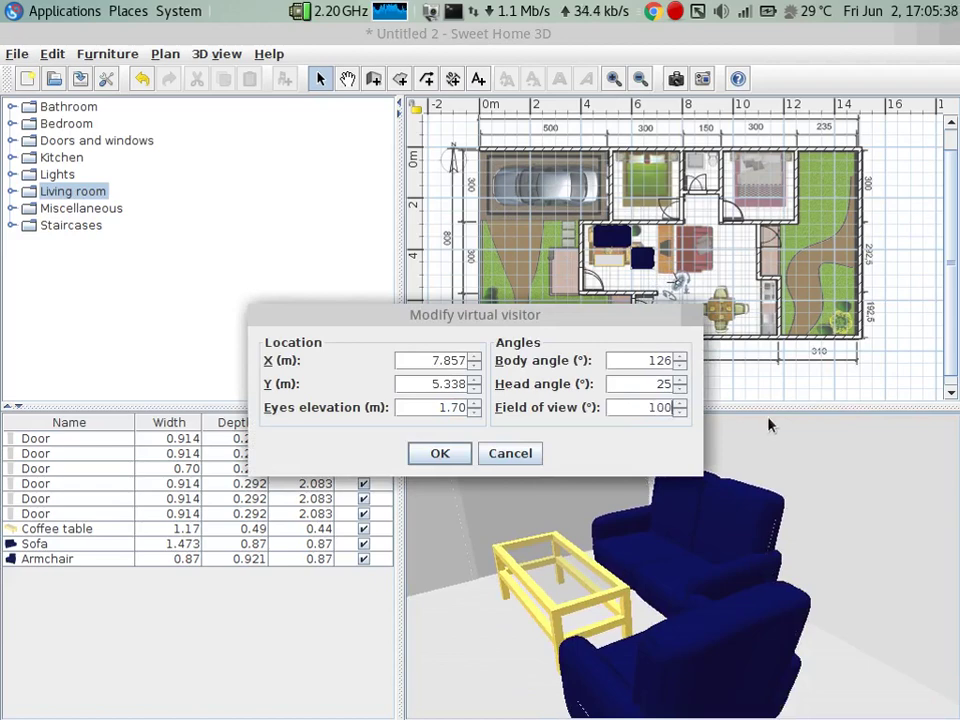
key(Return)
drag(765, 486, 776, 485)
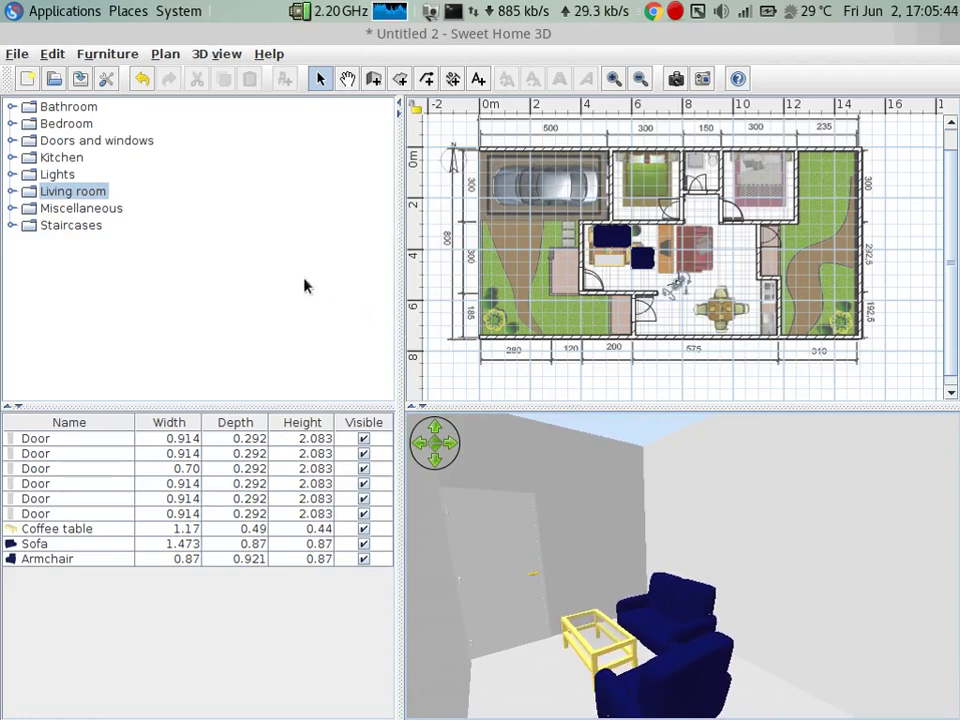
- Place a Fixed window from Doors and windows on the living-room wall
click(11, 140)
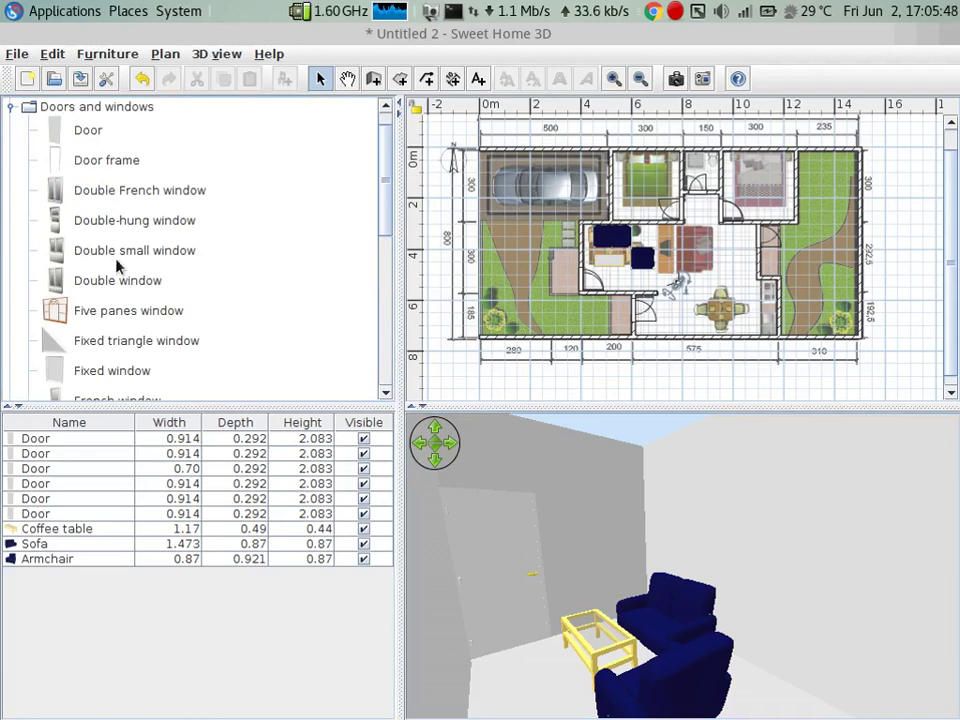
scroll(112, 230, down, 3)
scroll(115, 285, down, 3)
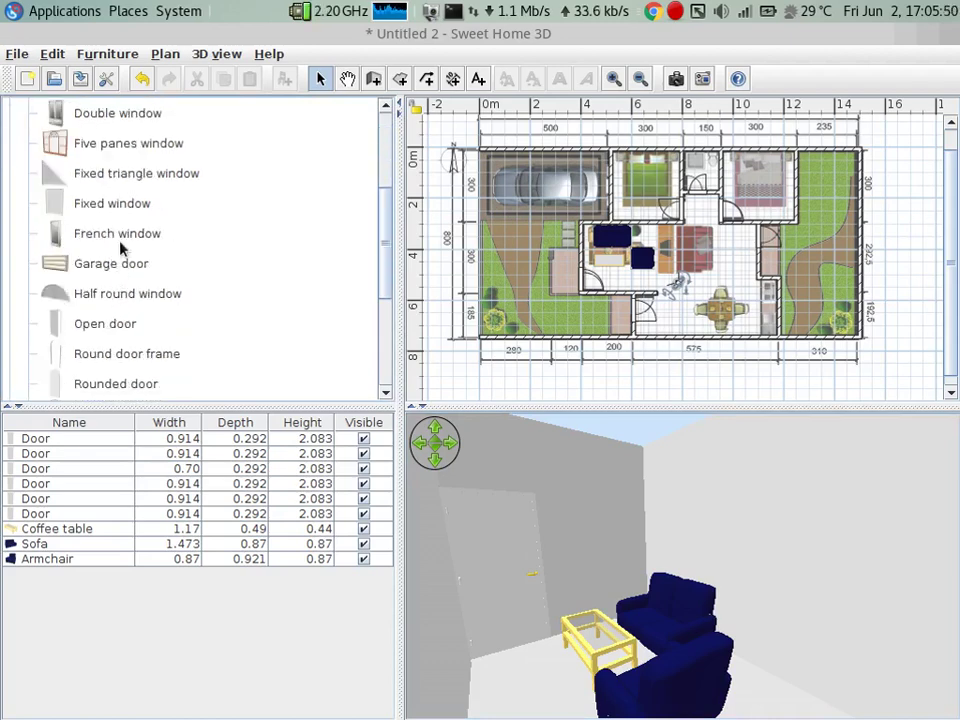
click(122, 236)
mouse_move(118, 206)
mouse_down()
mouse_move(583, 238)
mouse_move(587, 283)
mouse_move(588, 266)
mouse_up()
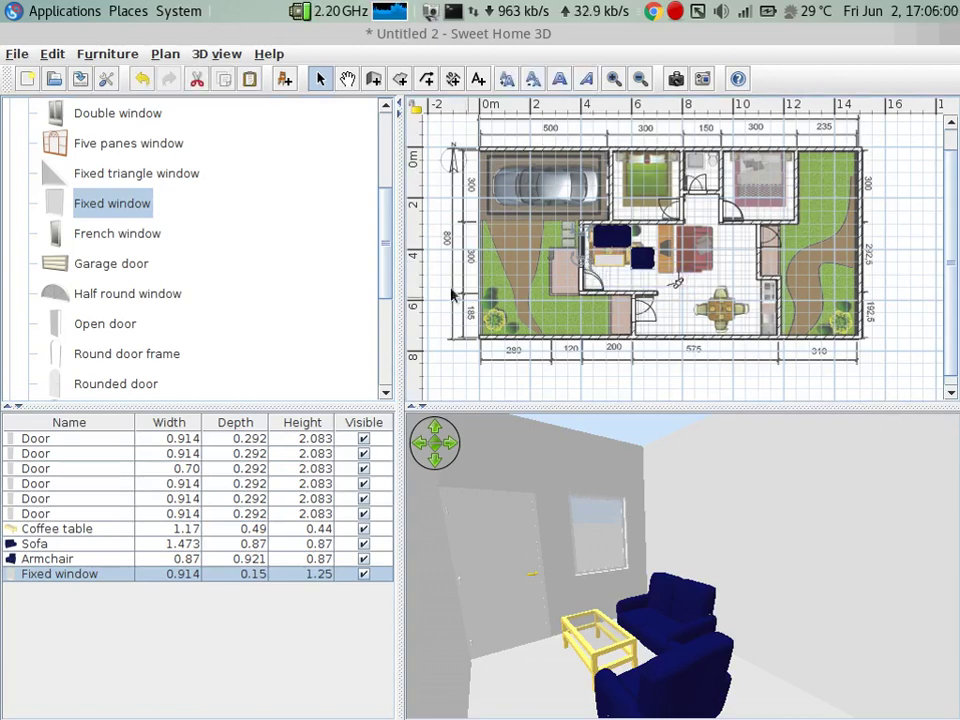
- Draw a trial wall in the plan, then cancel and undo it
click(373, 78)
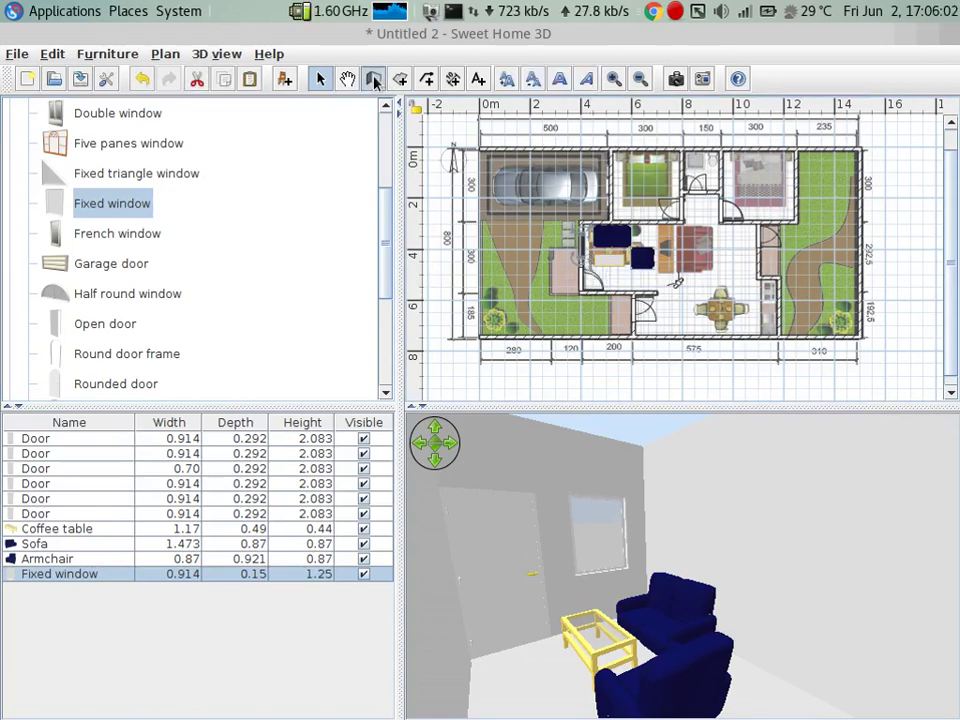
click(636, 232)
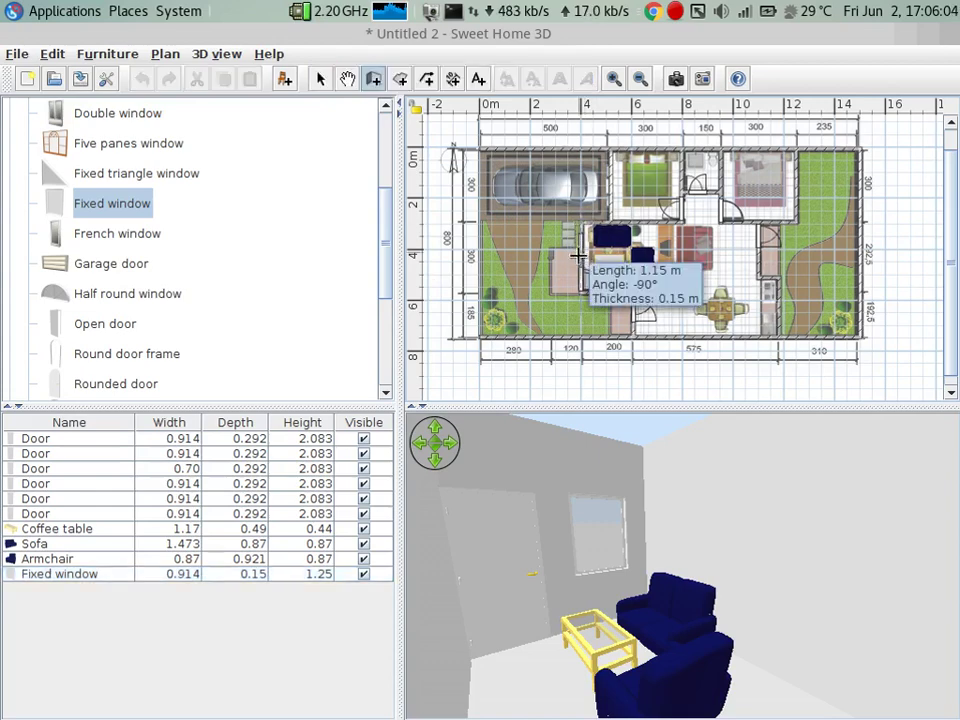
click(636, 293)
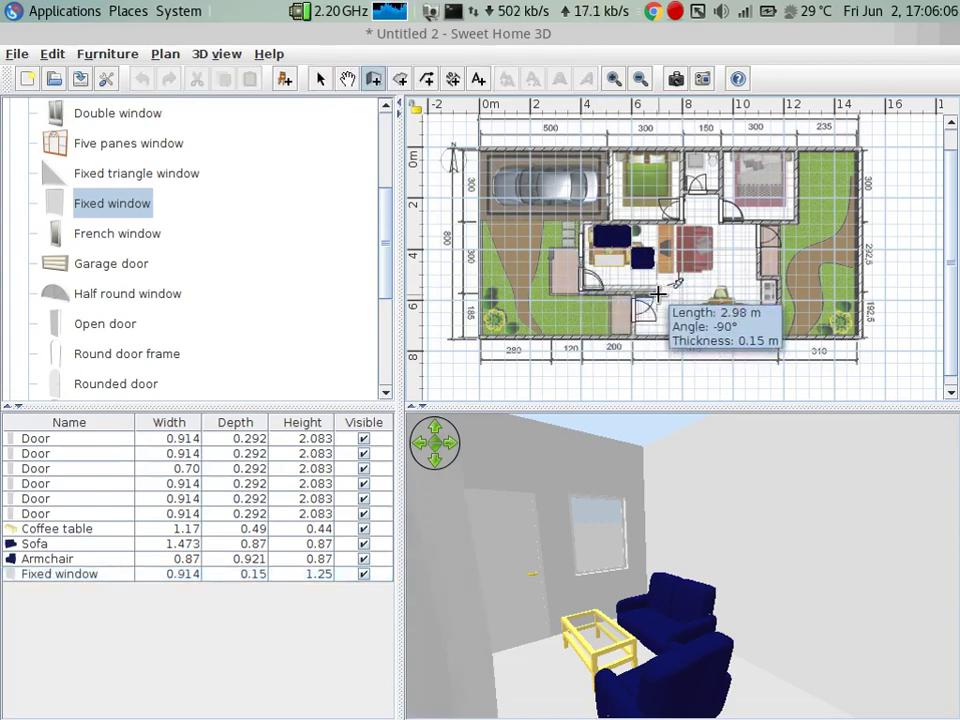
click(683, 266)
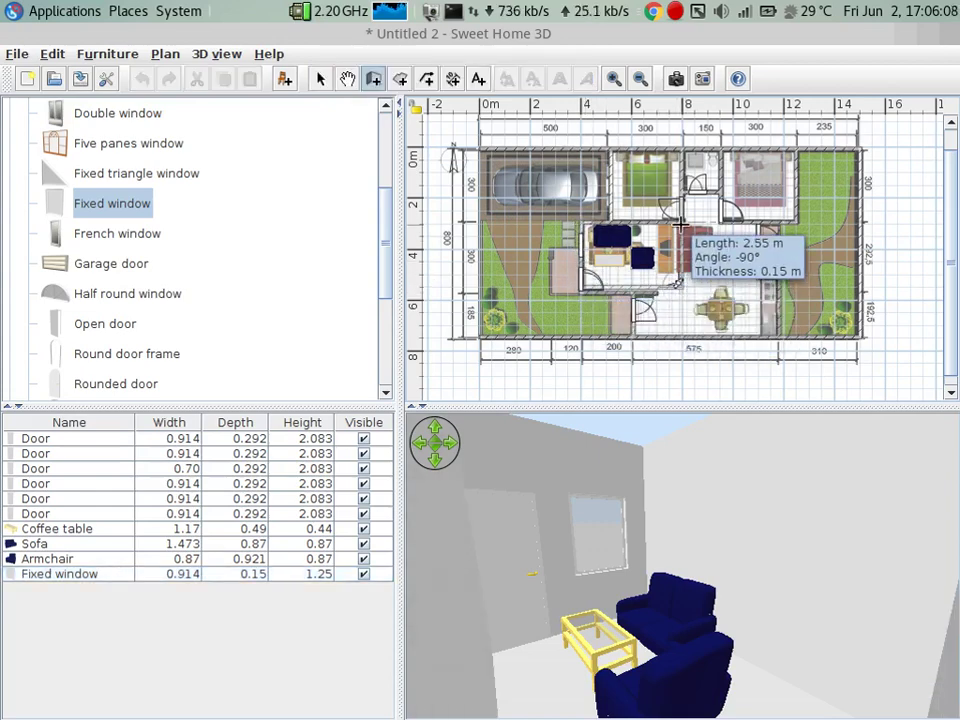
key(Escape)
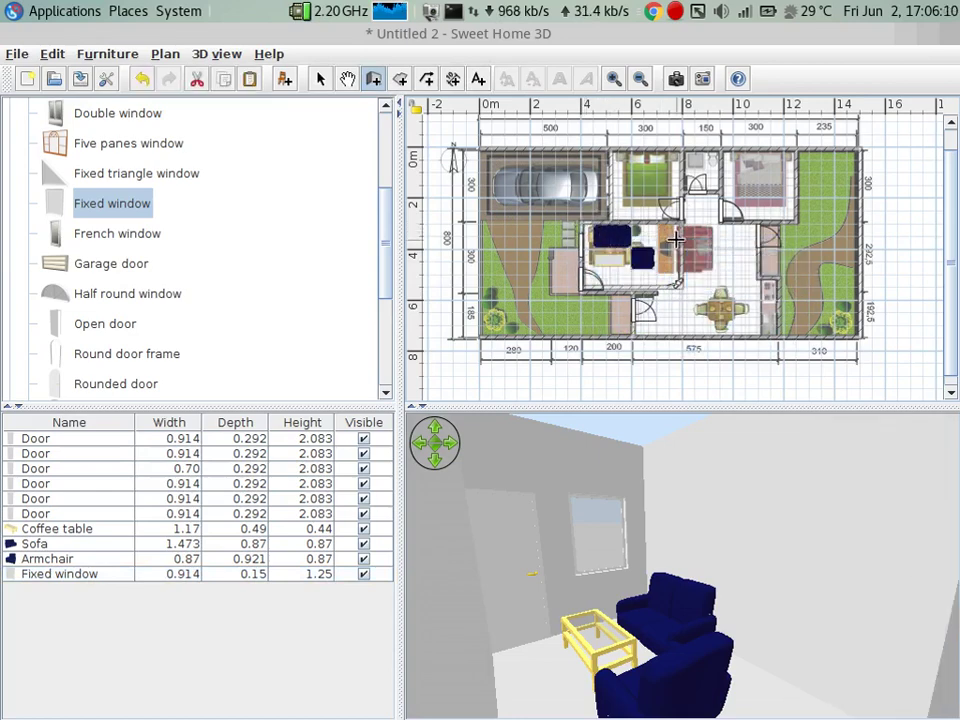
key(ctrl+z)
- Trace a room outline over the living room's four corners
click(399, 79)
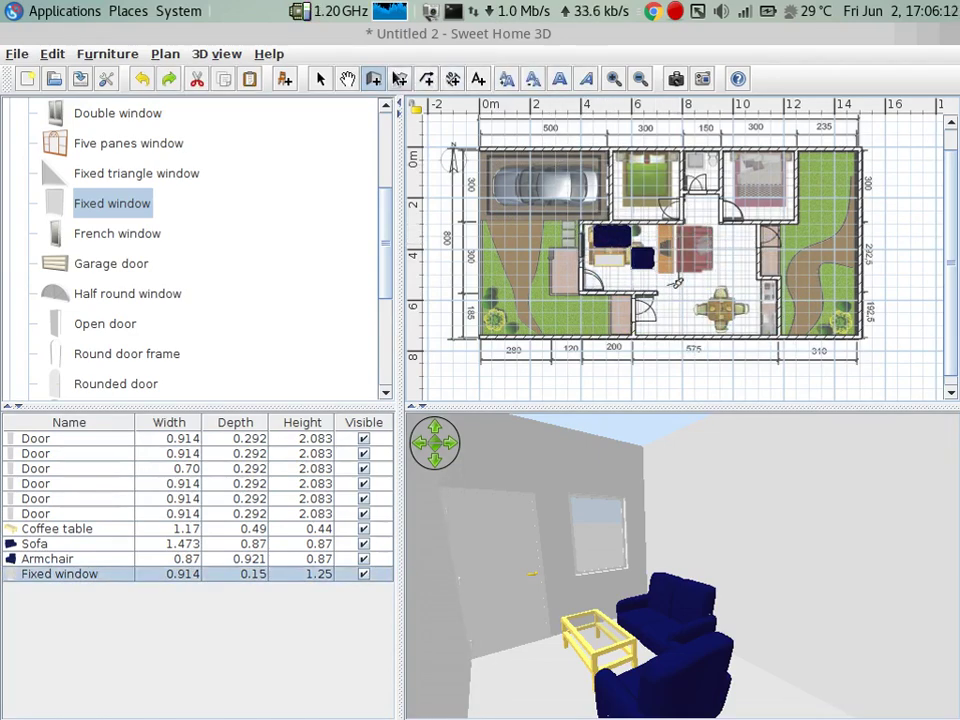
click(584, 228)
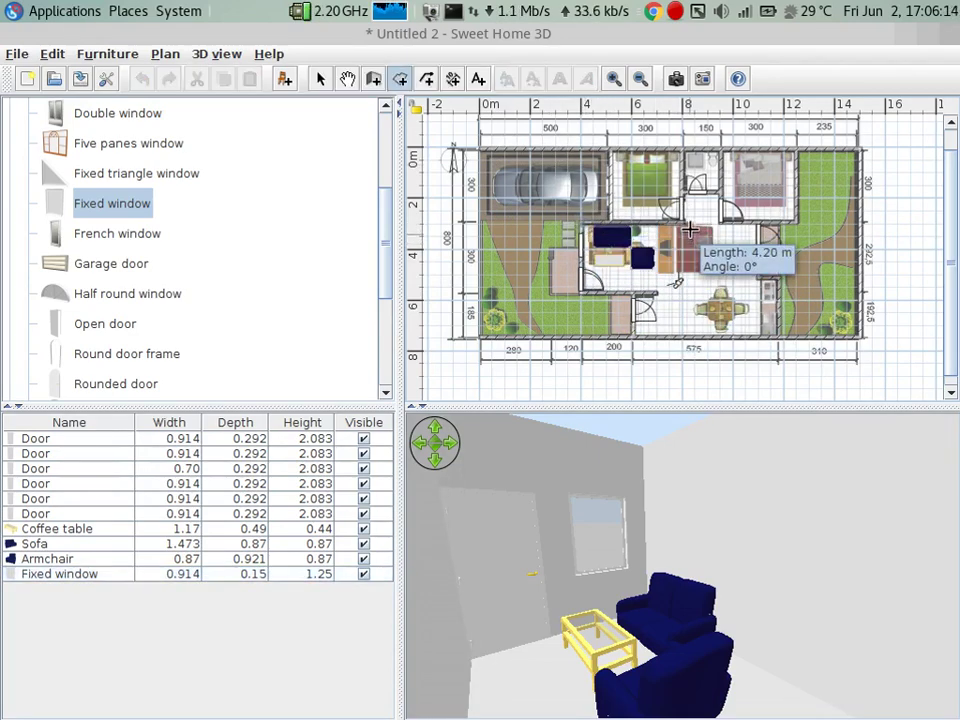
click(683, 228)
click(678, 288)
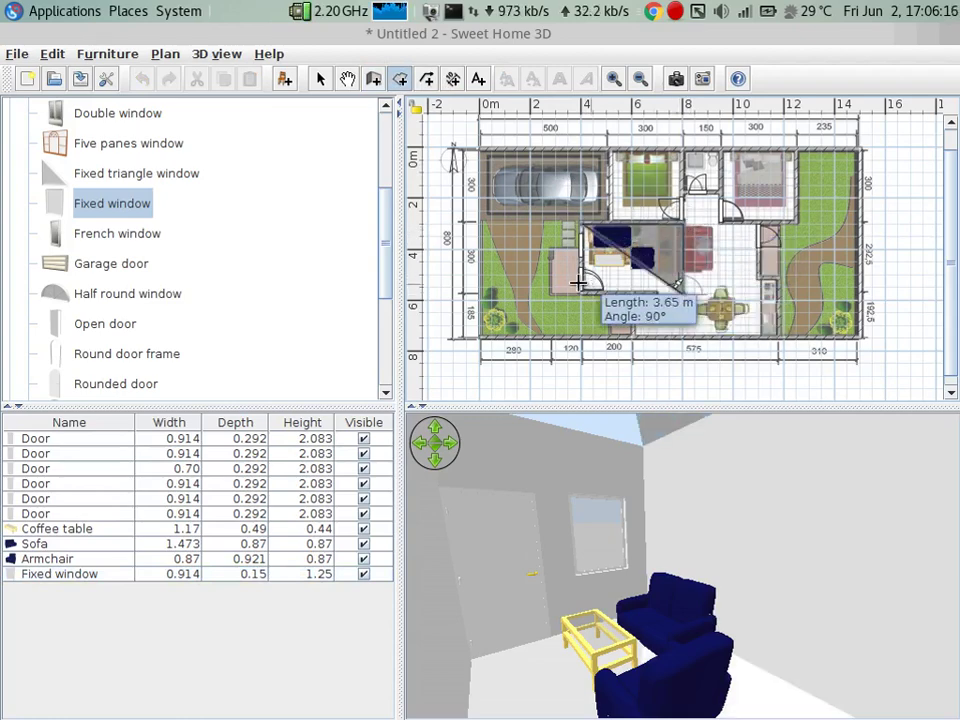
double_click(584, 285)
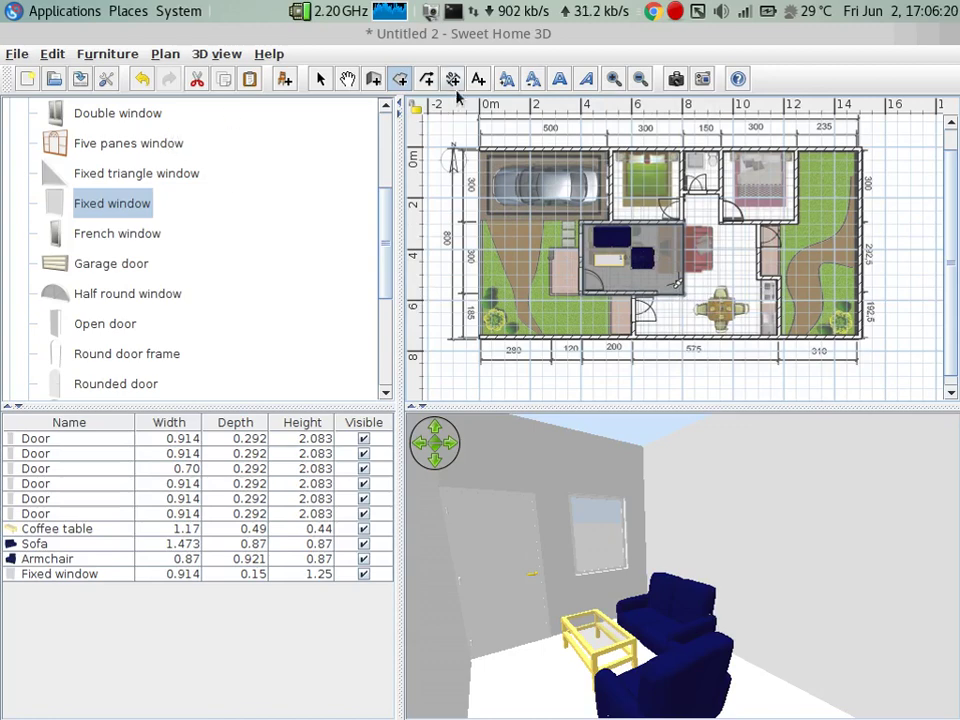
click(320, 78)
double_click(639, 277)
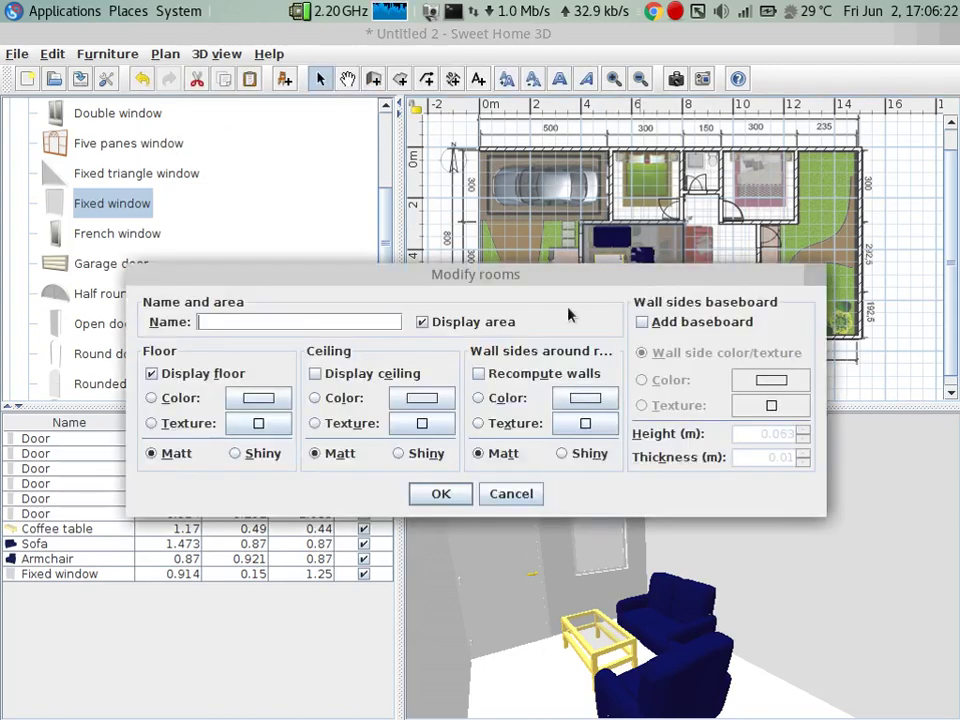
click(445, 493)
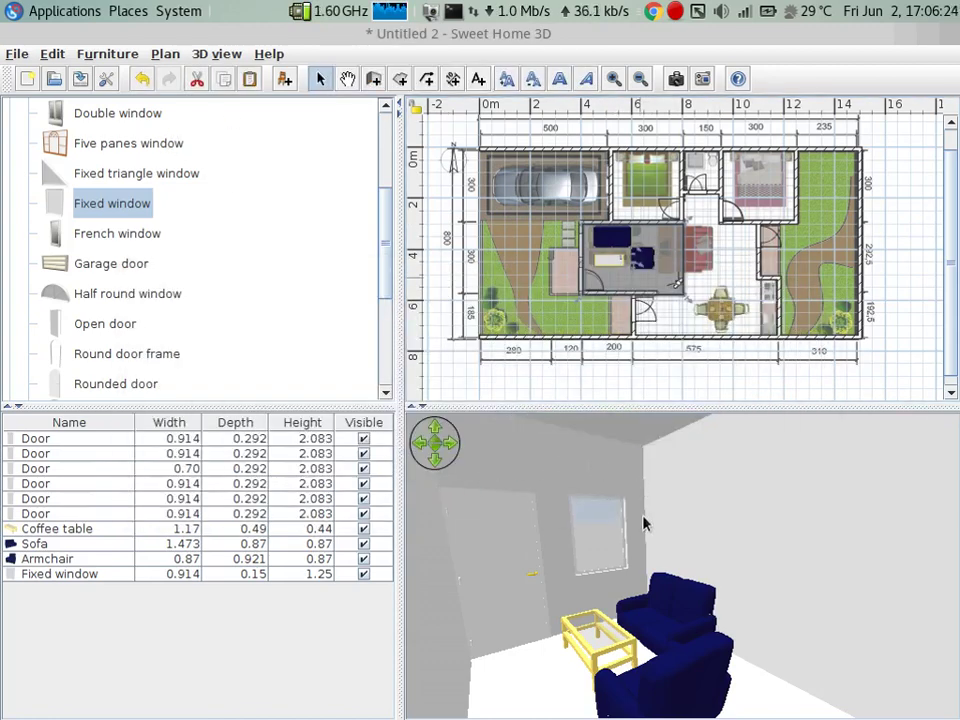
- Give the living room floor a beige tile texture in Modify rooms
mouse_move(643, 519)
mouse_down()
mouse_move(632, 537)
mouse_move(632, 470)
mouse_up()
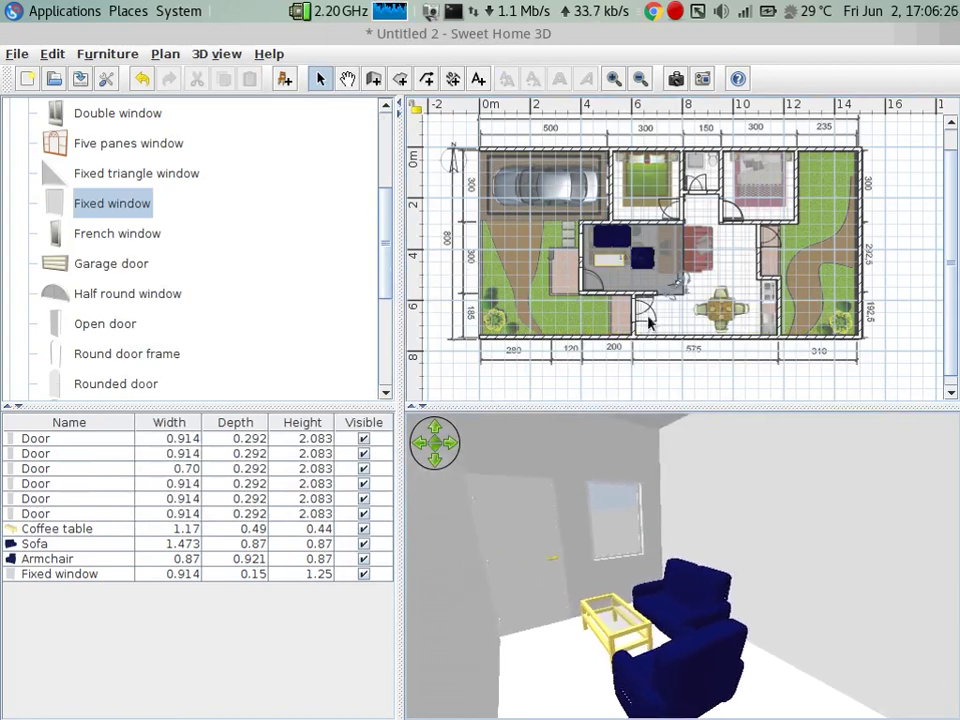
double_click(632, 286)
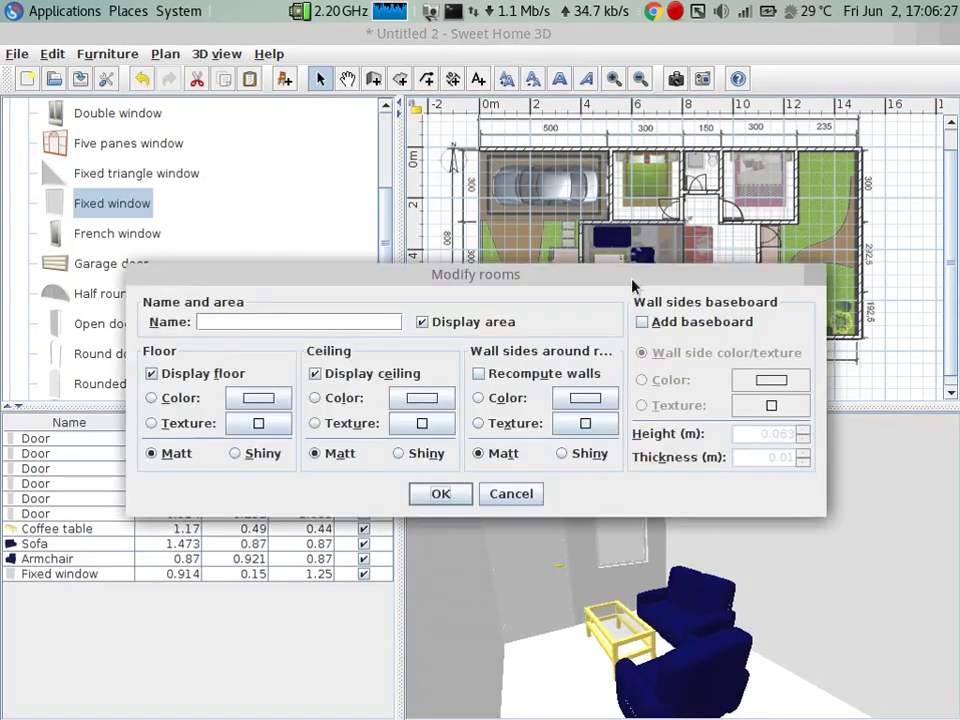
click(272, 433)
double_click(229, 234)
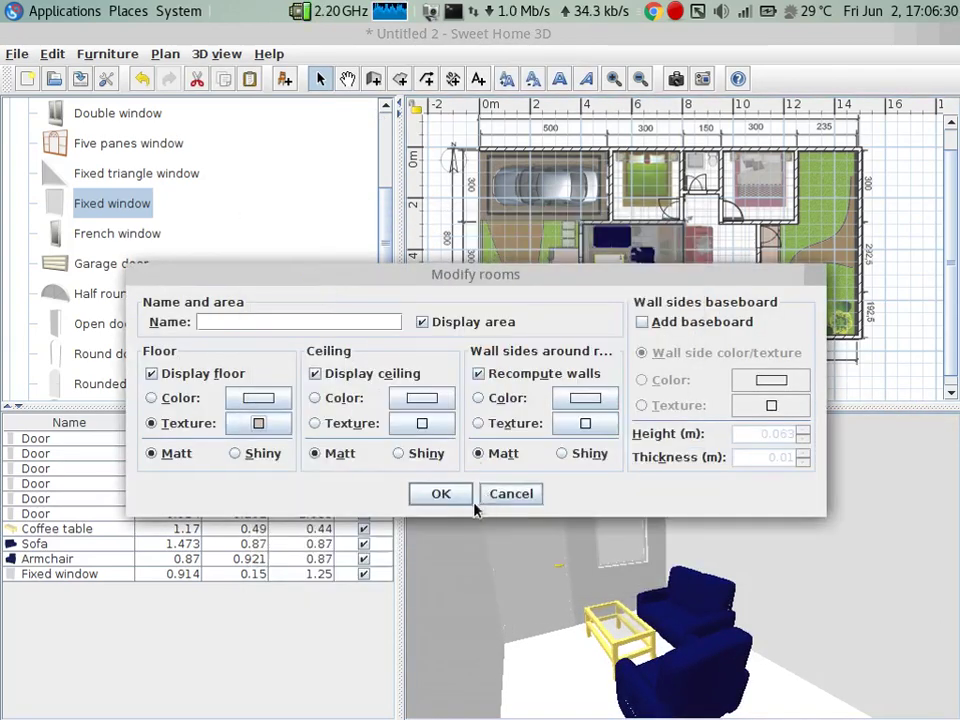
click(445, 494)
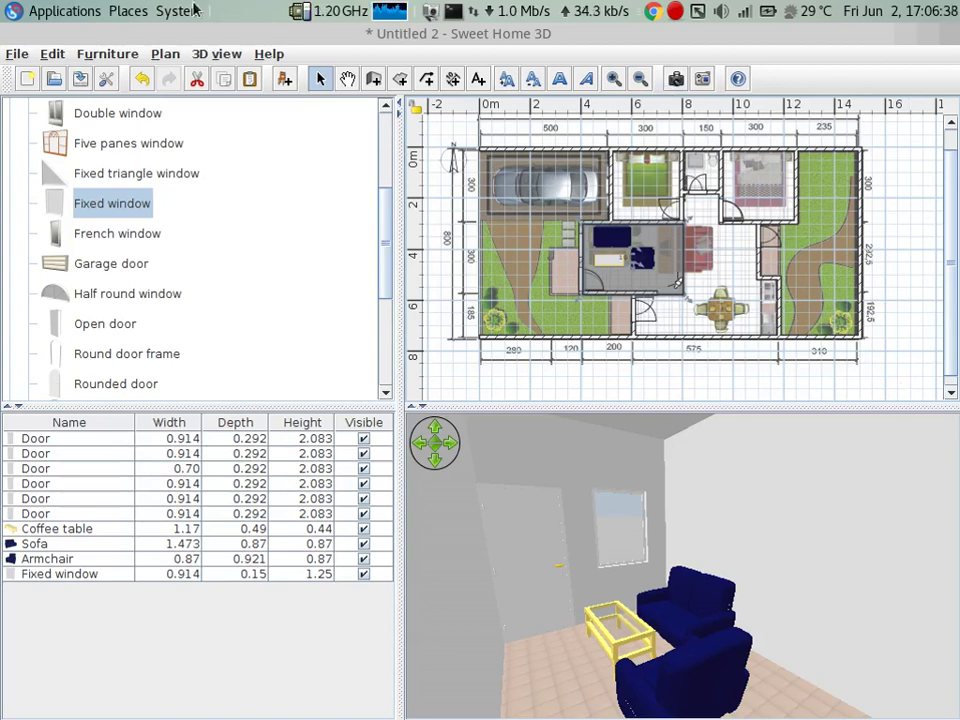
- Hide the background floor-plan image from the Plan menu and deselect the room
click(108, 54)
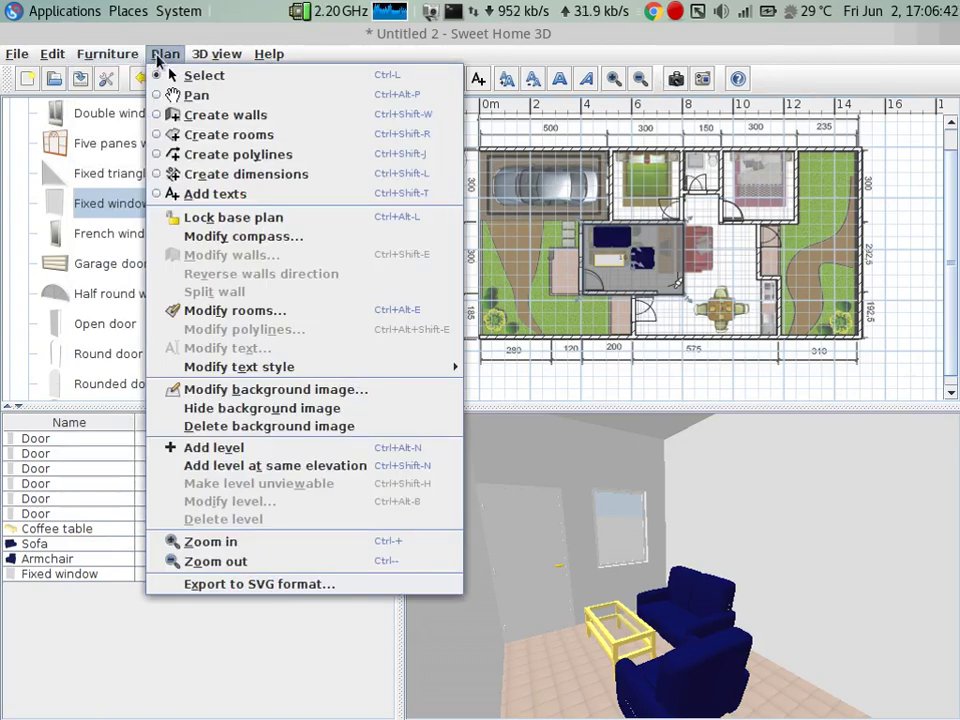
click(270, 408)
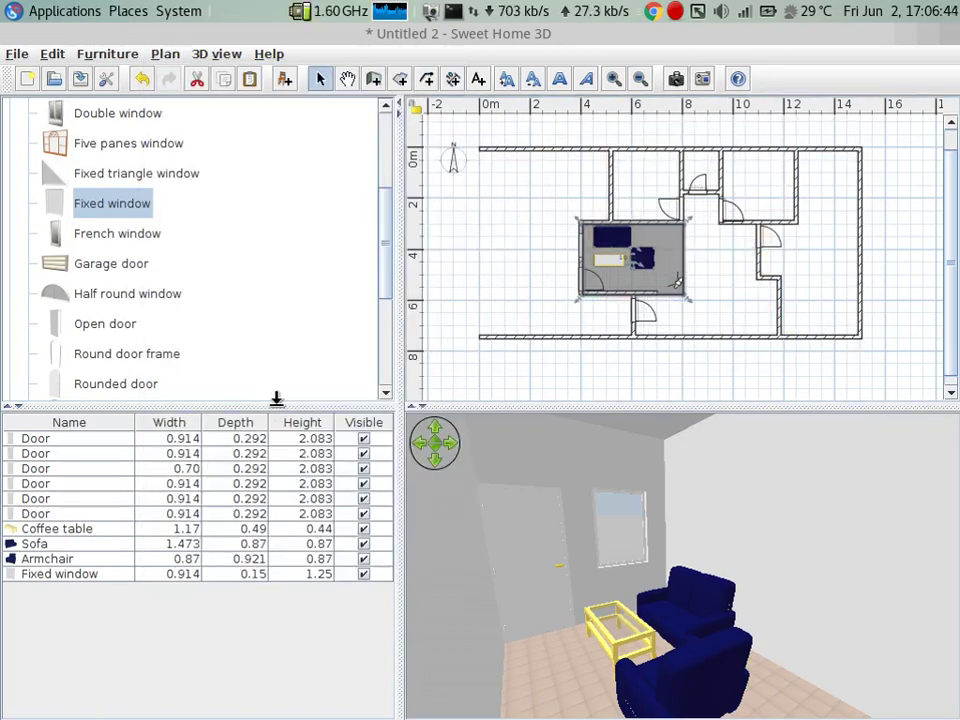
click(697, 376)
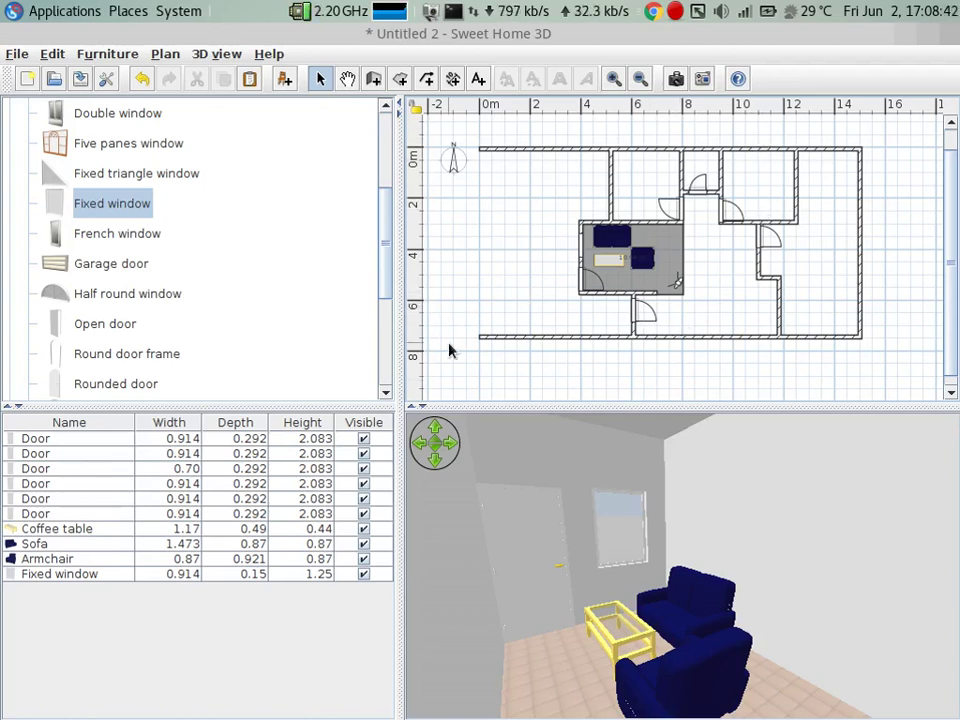
click(489, 337)
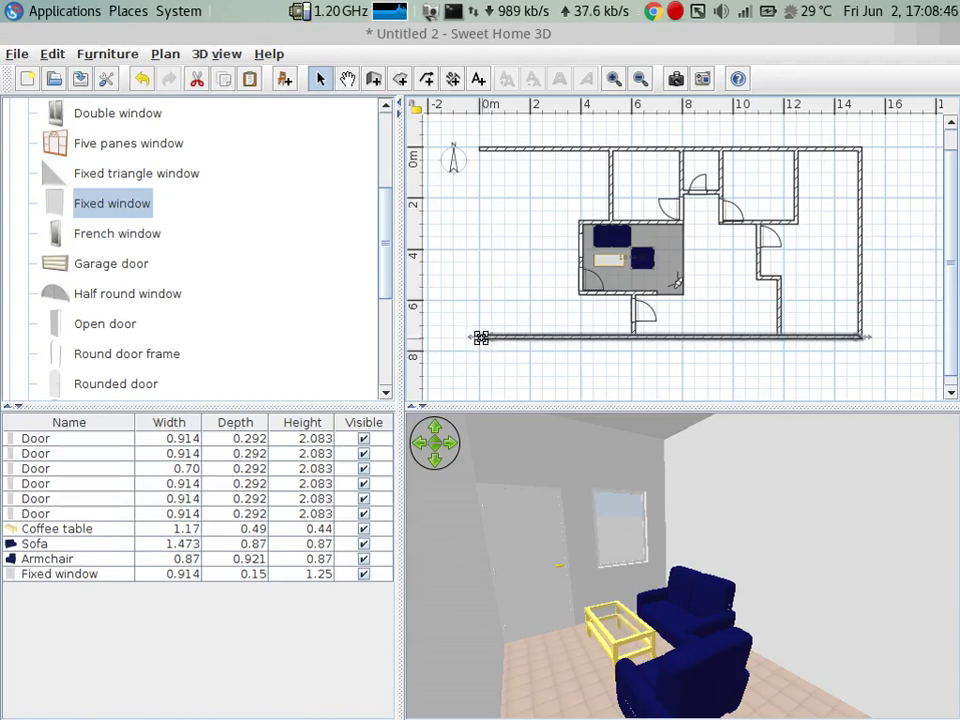
click(481, 337)
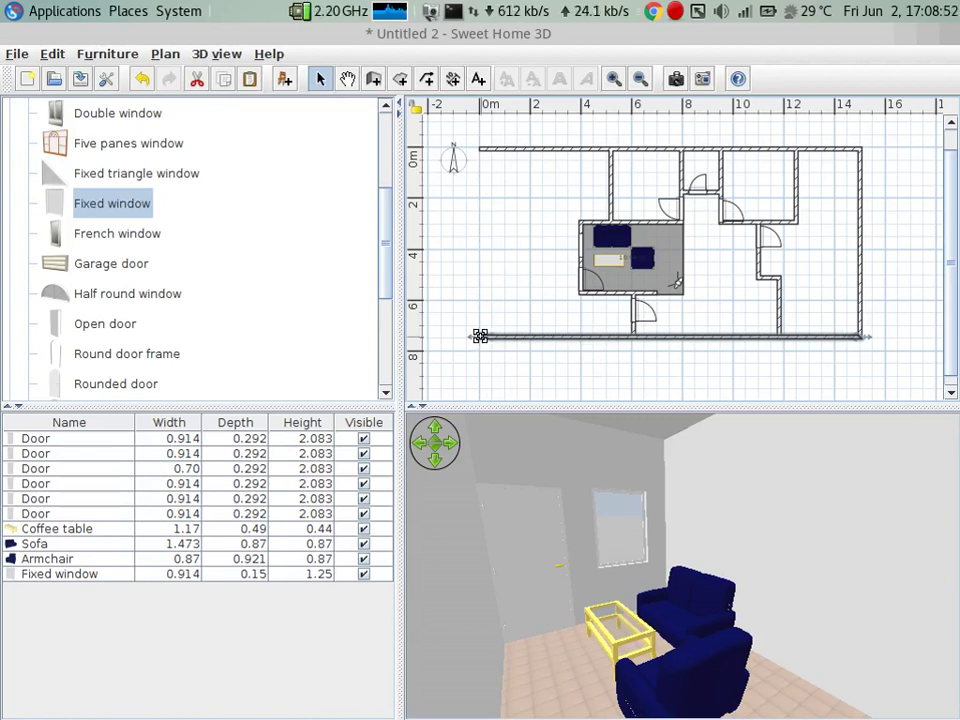
mouse_move(480, 337)
mouse_down()
mouse_move(553, 334)
mouse_move(452, 336)
mouse_move(529, 337)
mouse_move(480, 335)
mouse_up()
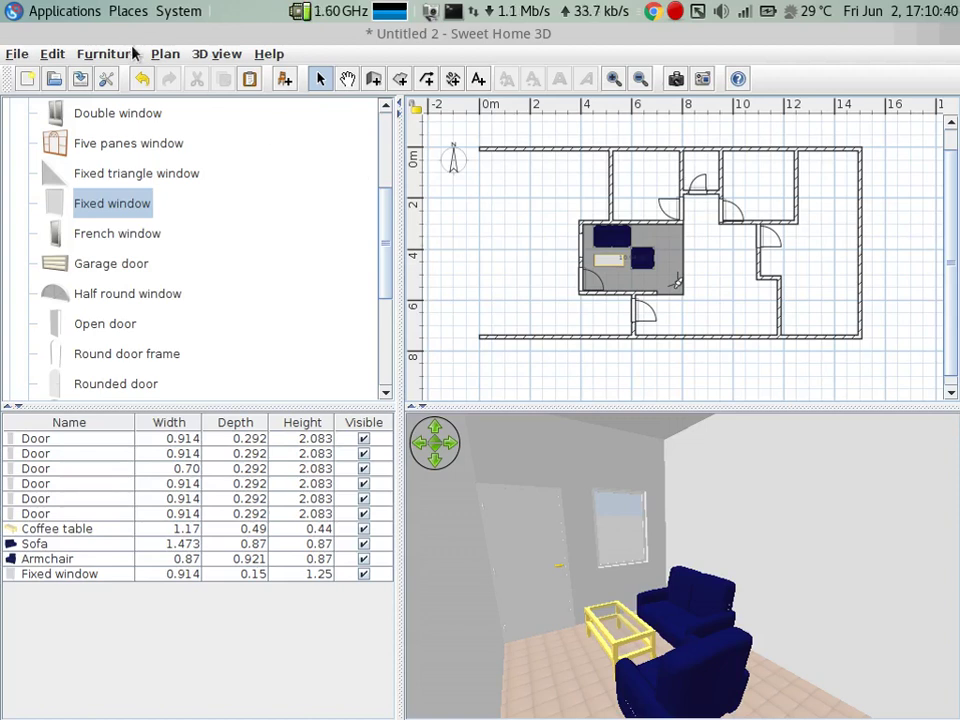
click(162, 54)
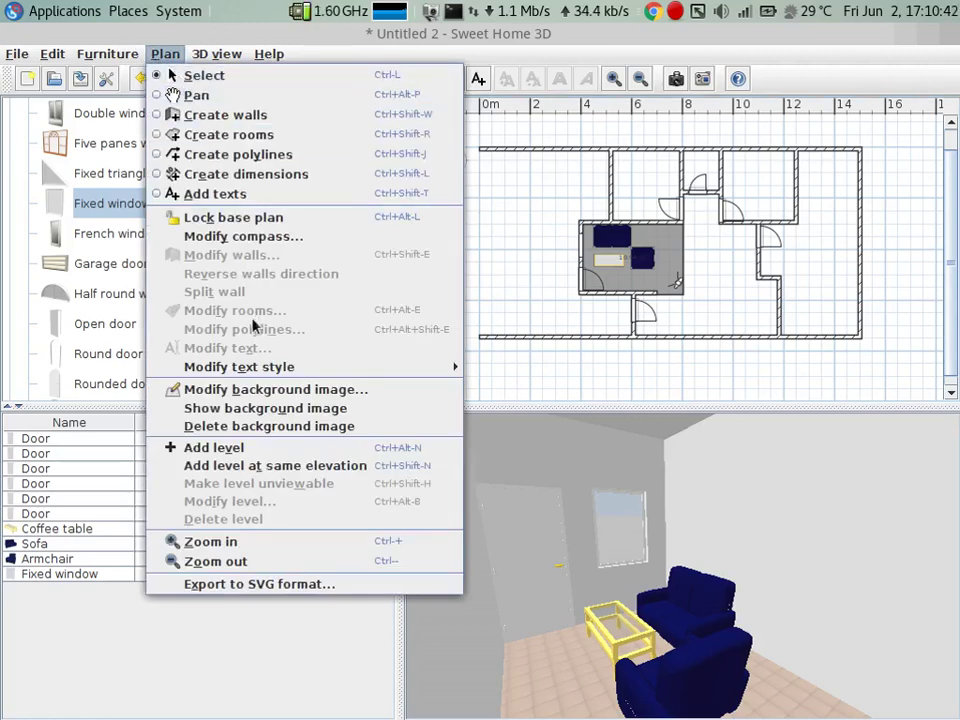
click(262, 416)
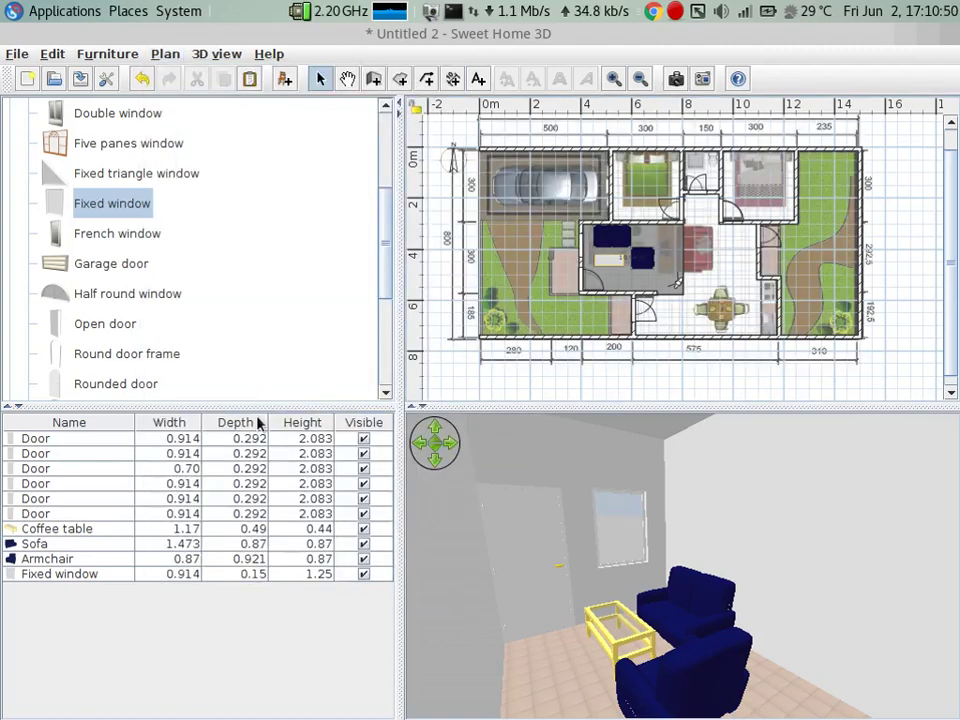
click(178, 56)
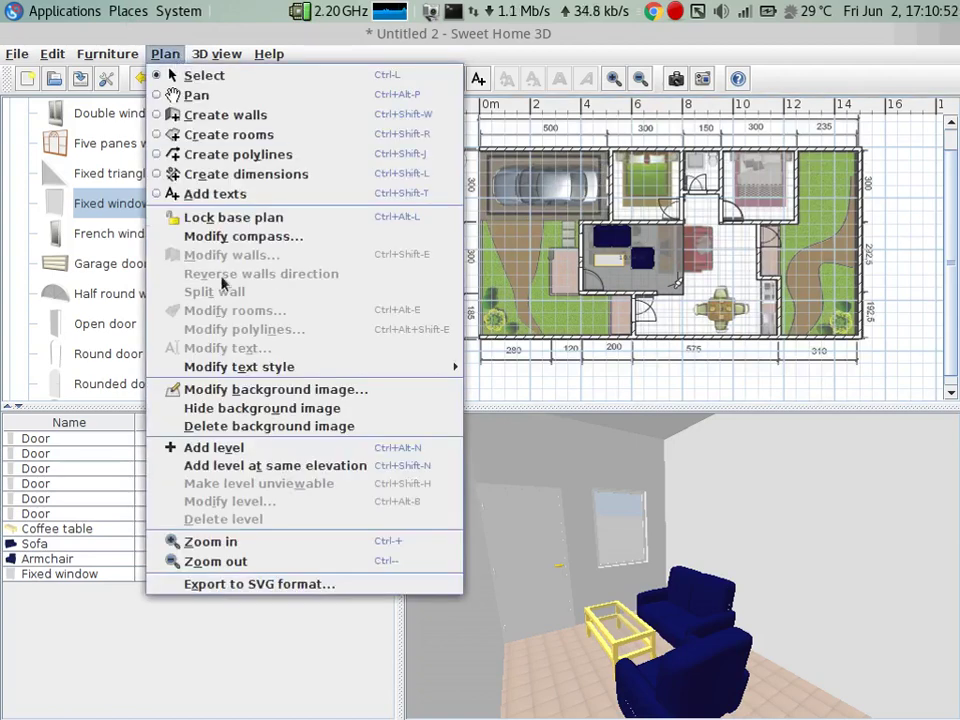
click(234, 404)
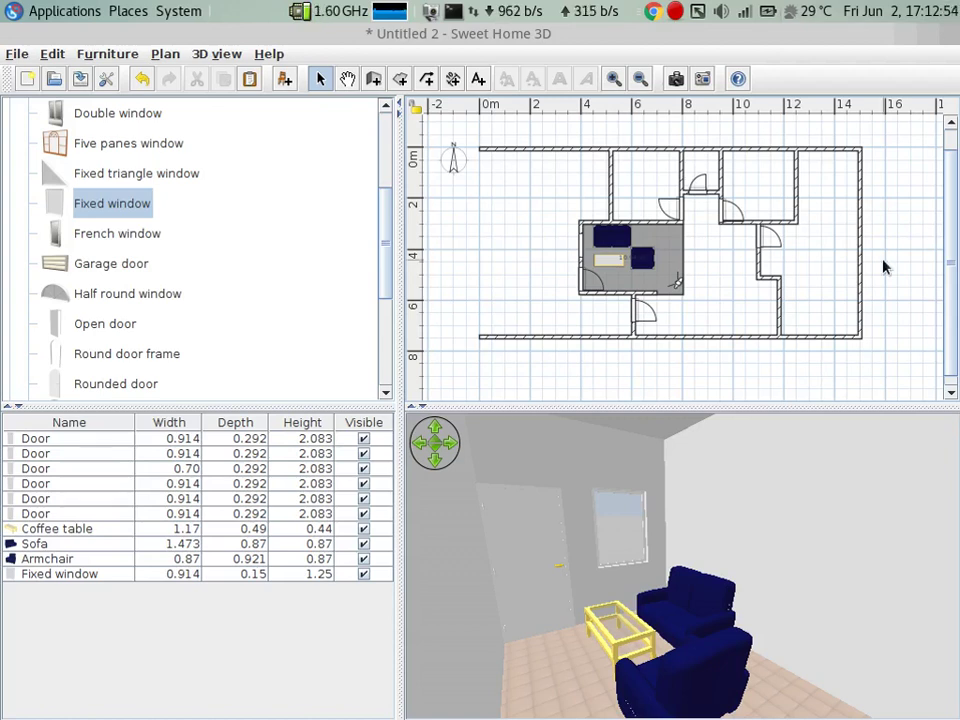
- Paint the left side of the room's top wall yellow-green
click(646, 223)
double_click(646, 223)
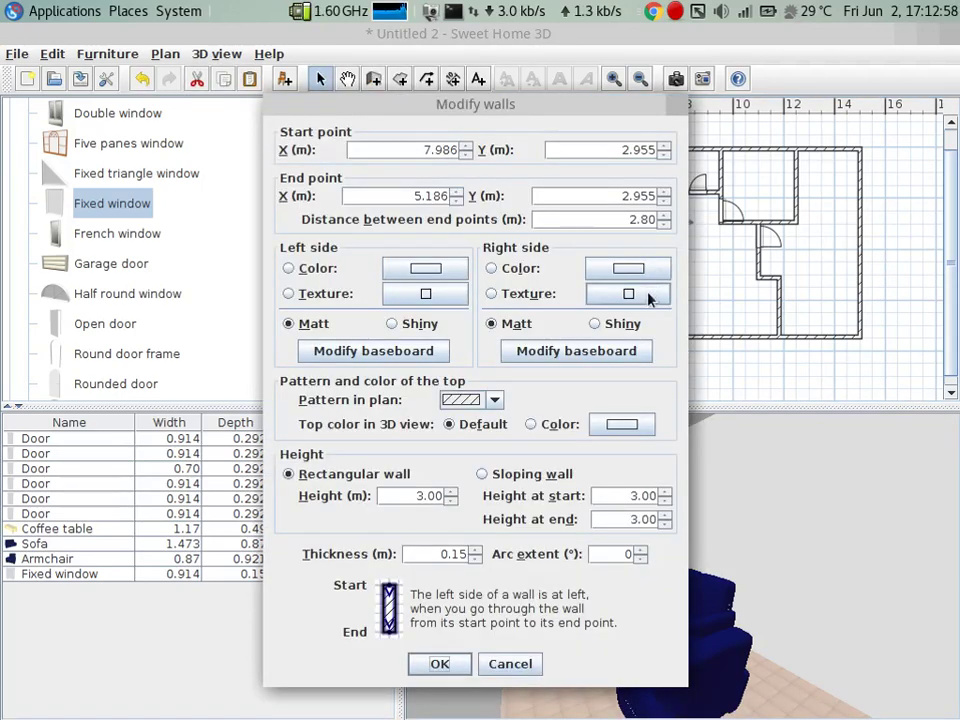
click(425, 268)
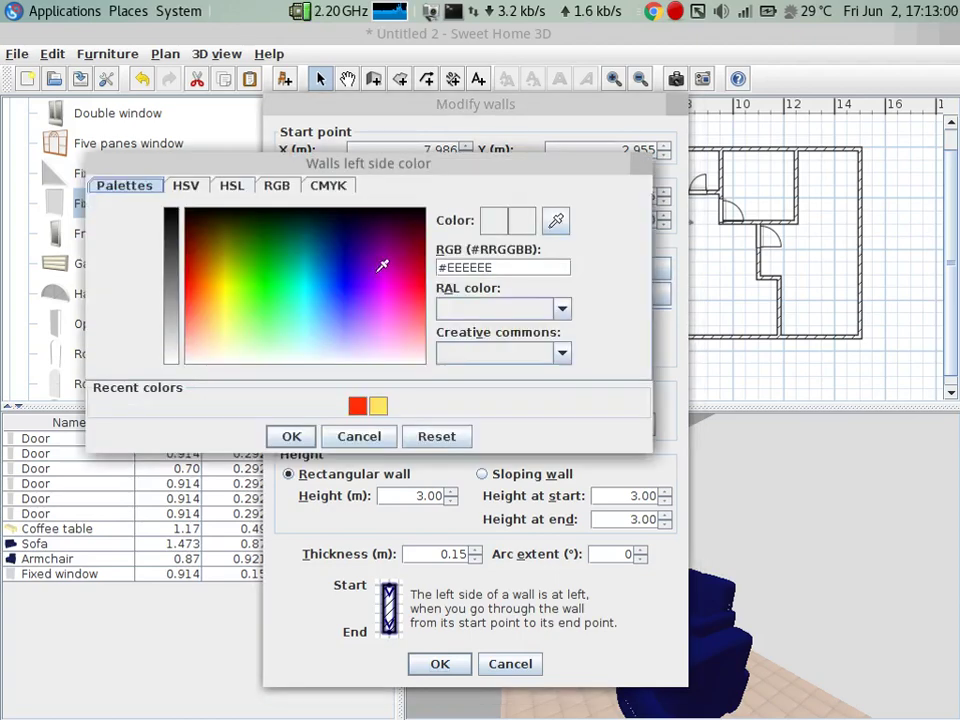
click(256, 275)
click(234, 310)
click(291, 436)
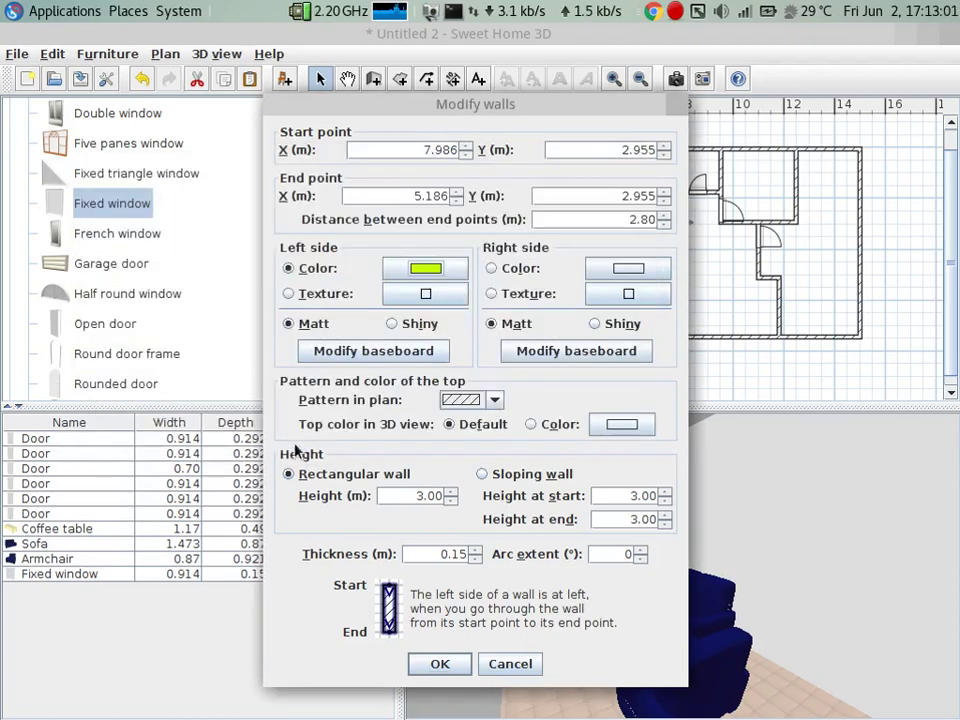
click(425, 662)
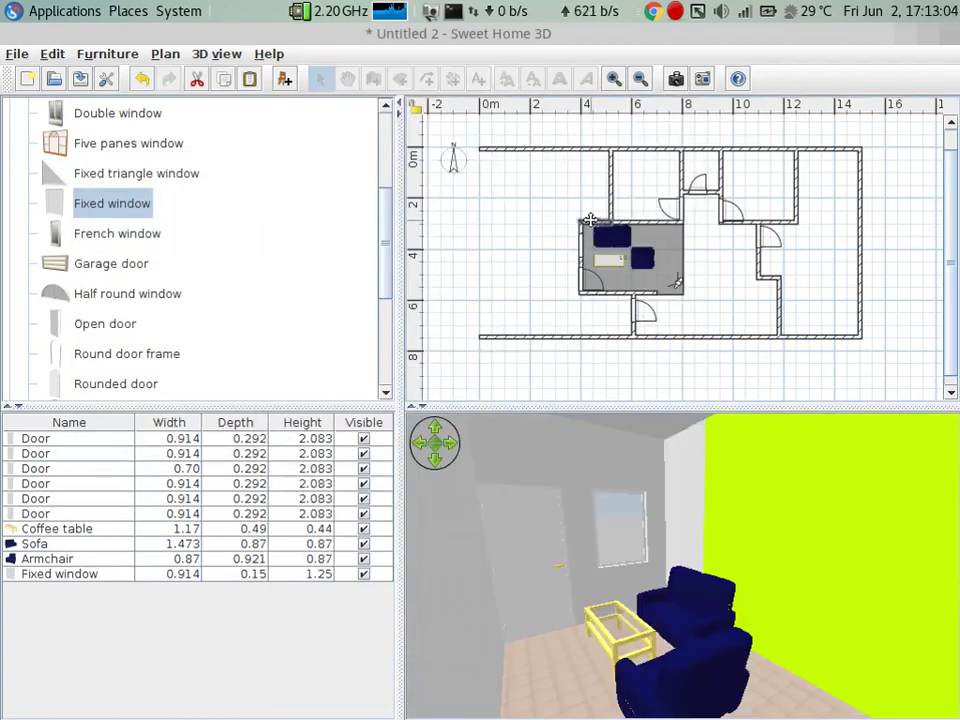
- Apply the same yellow-green colour to the adjoining wall segment's left side
double_click(591, 224)
click(426, 293)
key(Escape)
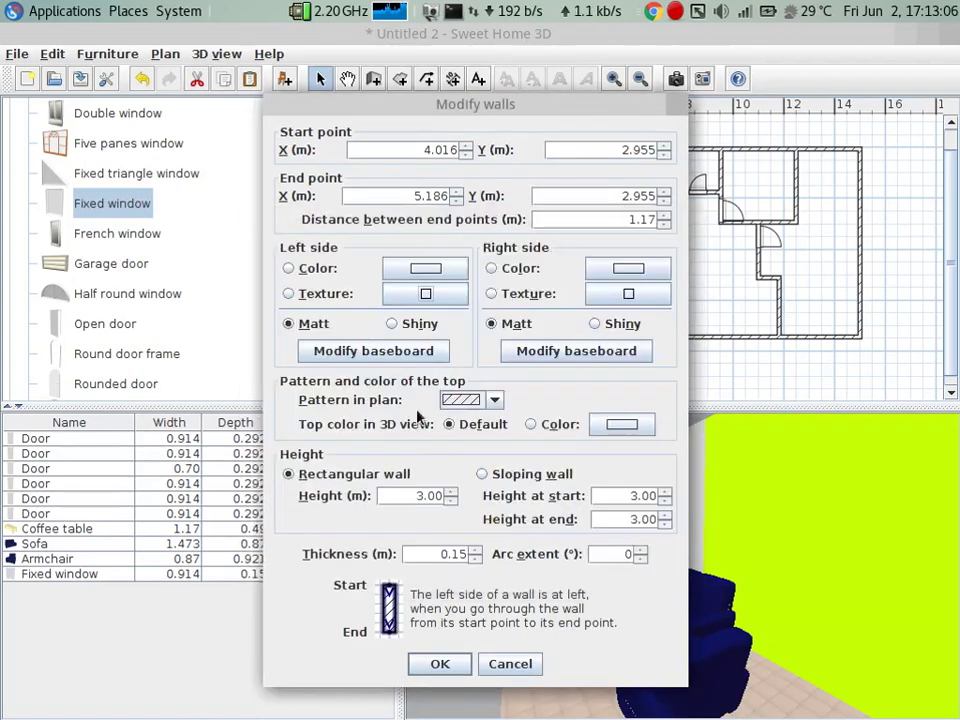
click(422, 270)
click(347, 403)
click(291, 435)
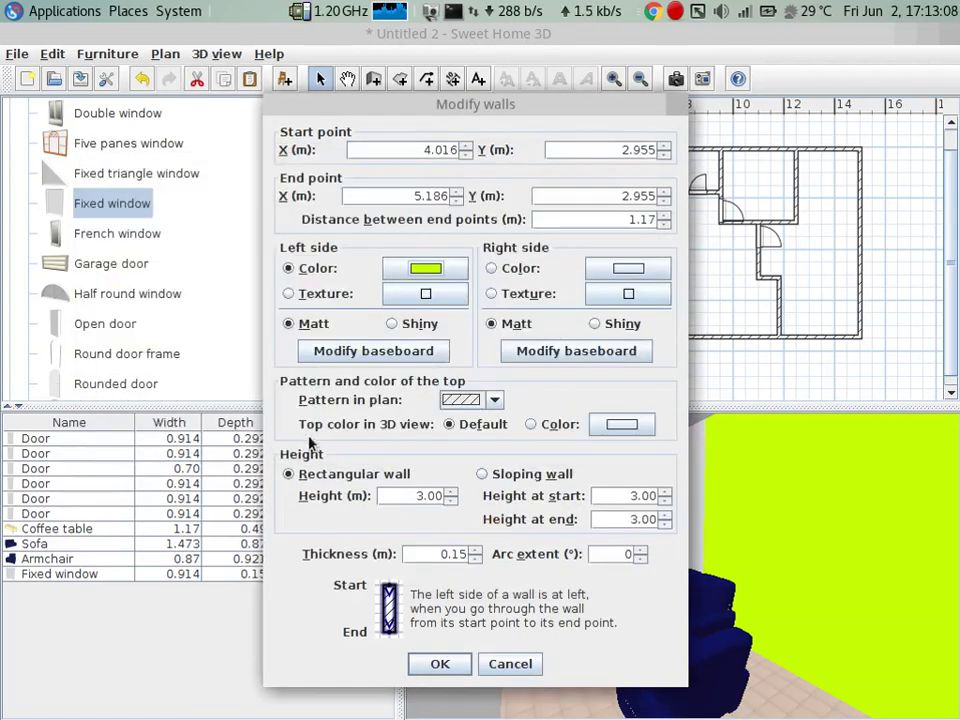
click(446, 667)
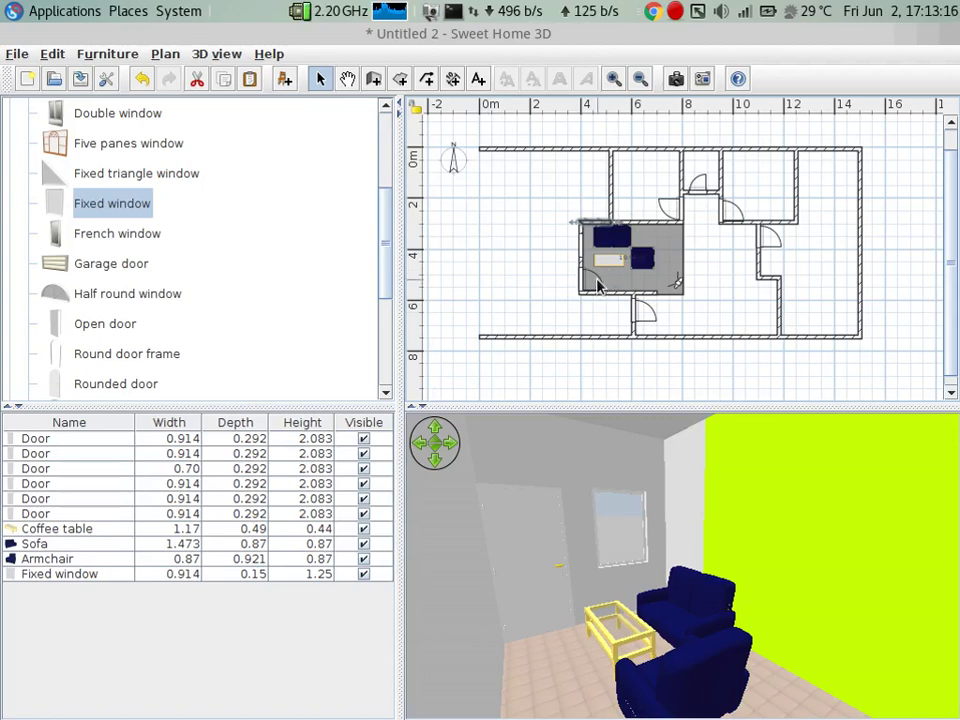
- Turn on Mirrored shape for the door near the living room's top wall
click(675, 200)
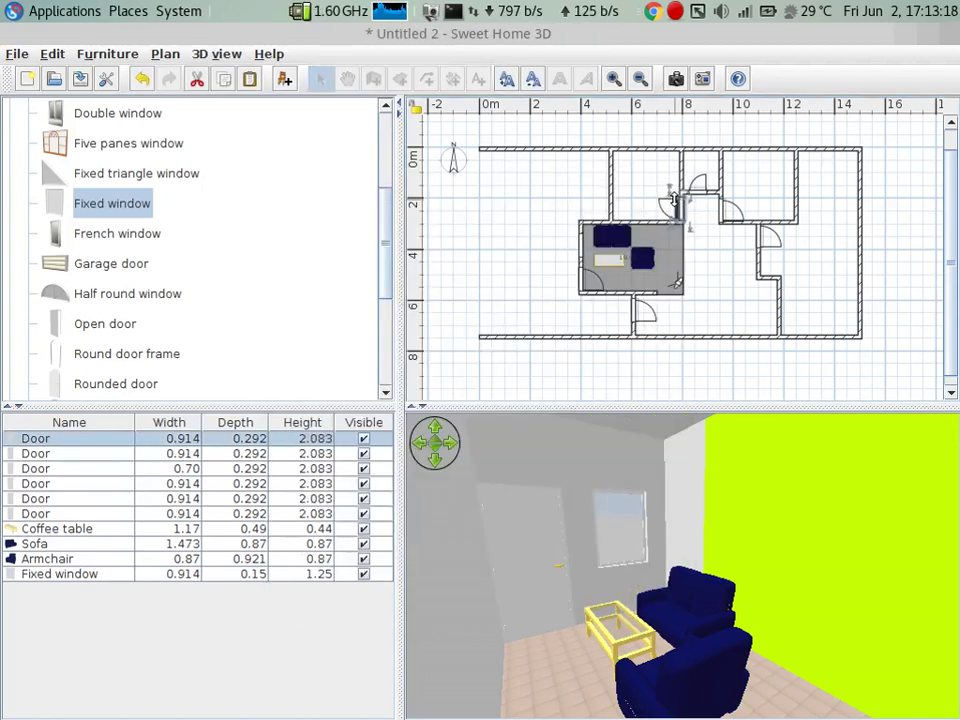
click(672, 204)
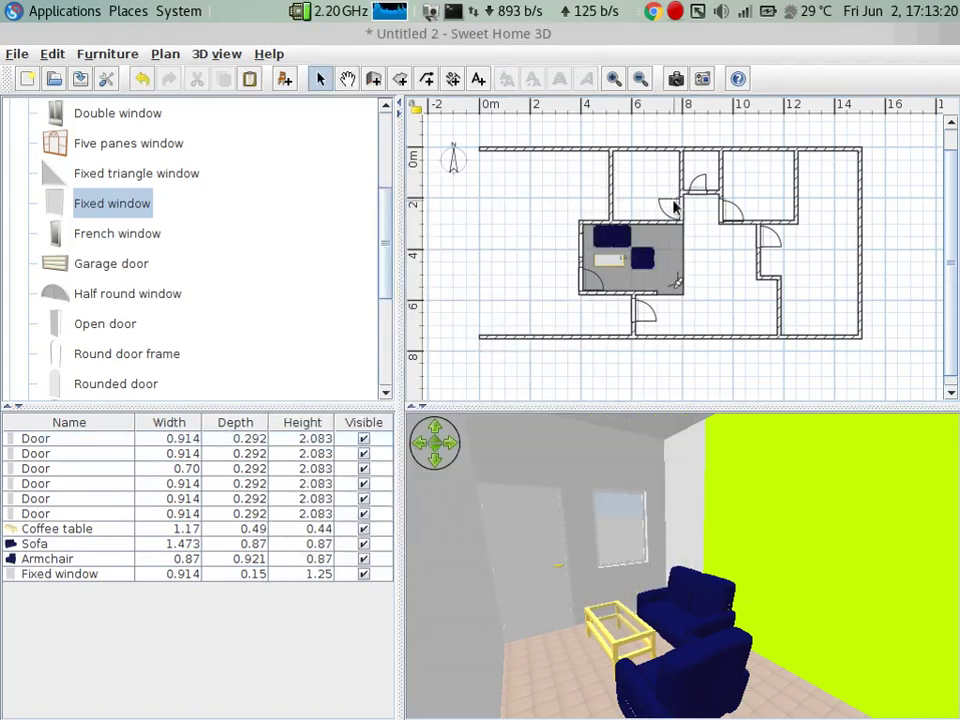
double_click(679, 208)
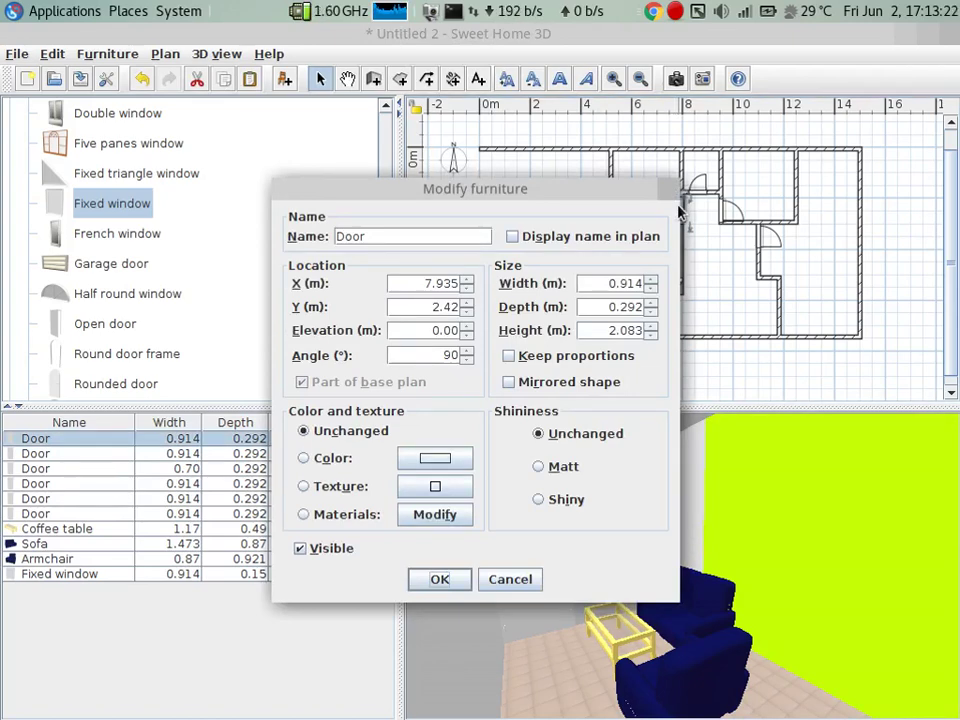
click(612, 381)
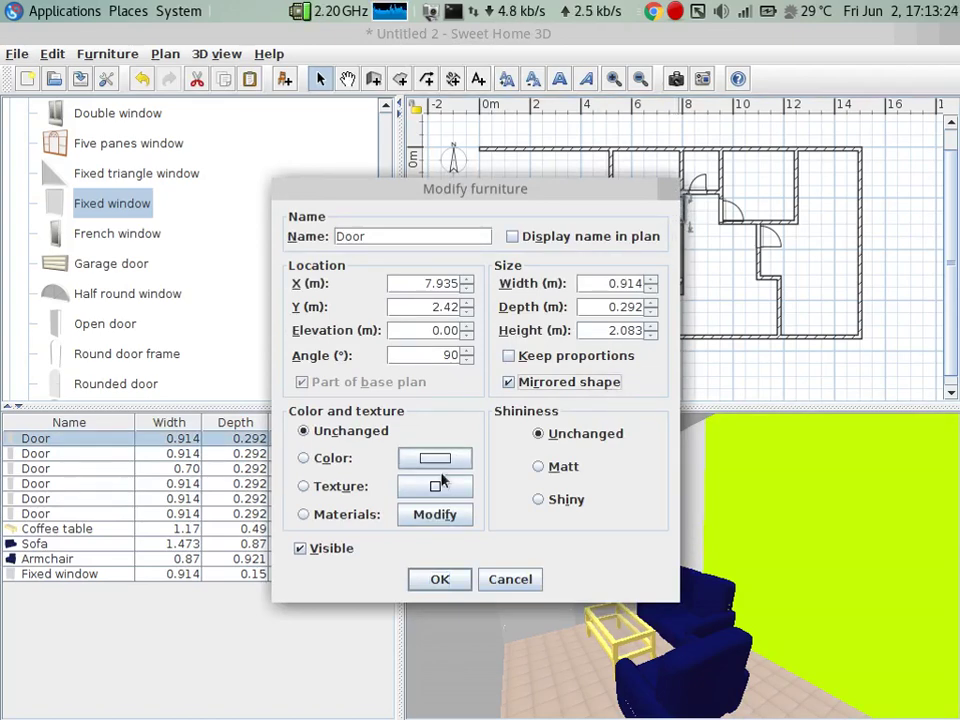
click(443, 585)
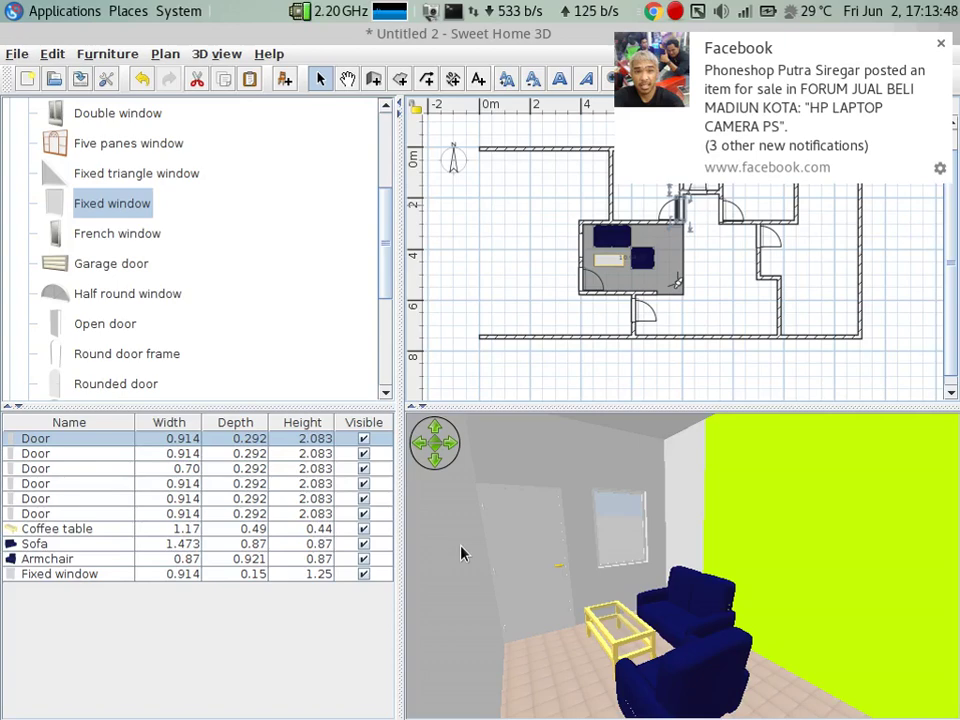
- Give the short wall's right side the lime-green colour used earlier
double_click(600, 224)
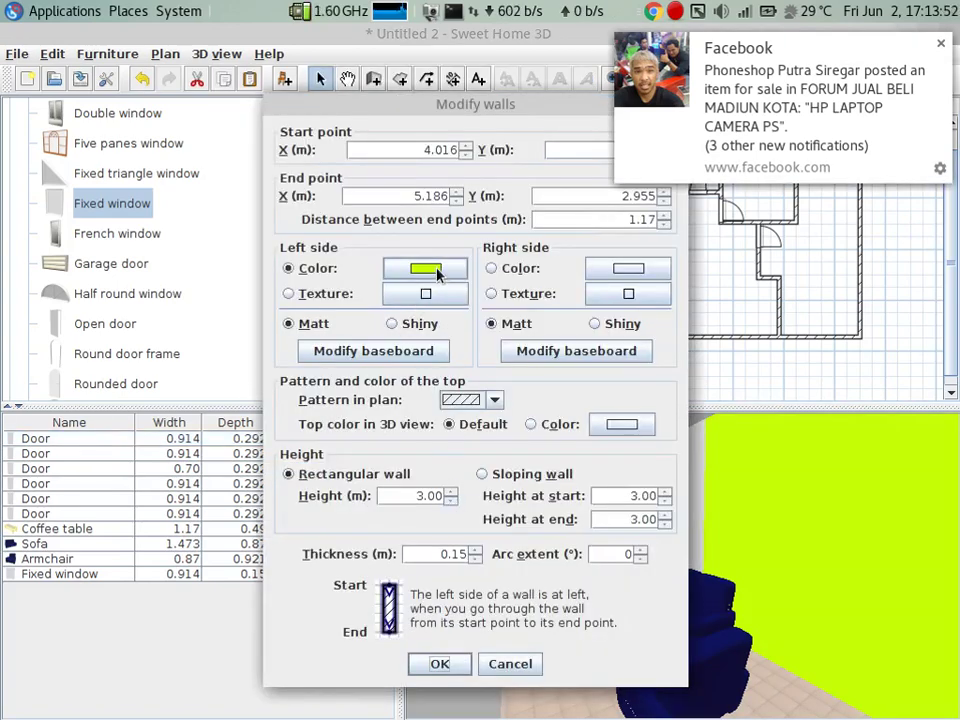
click(606, 272)
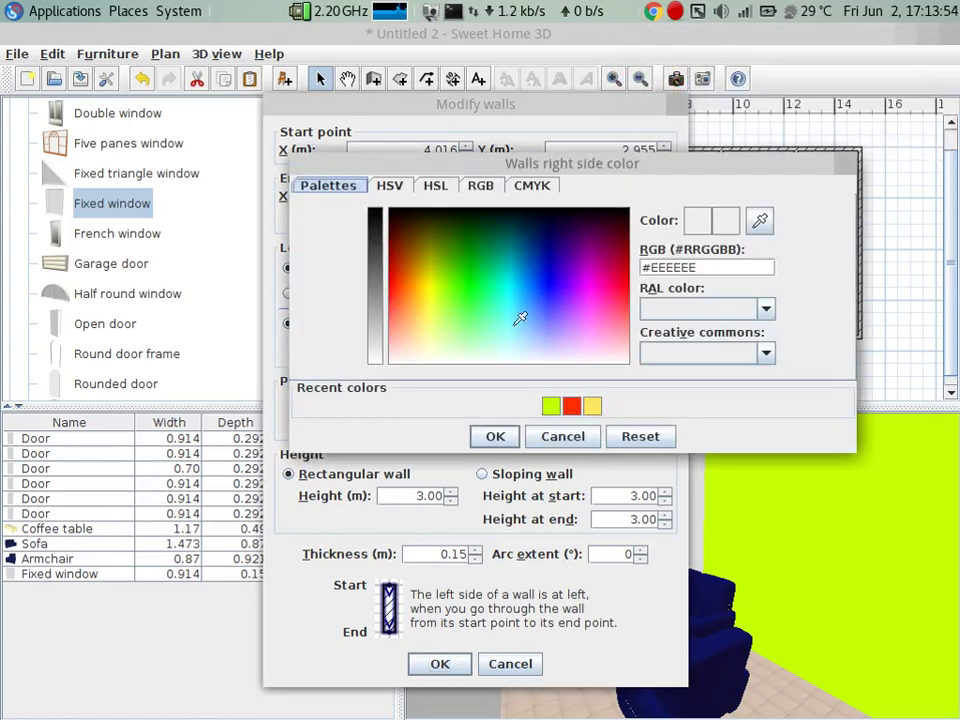
click(551, 405)
click(493, 436)
click(442, 664)
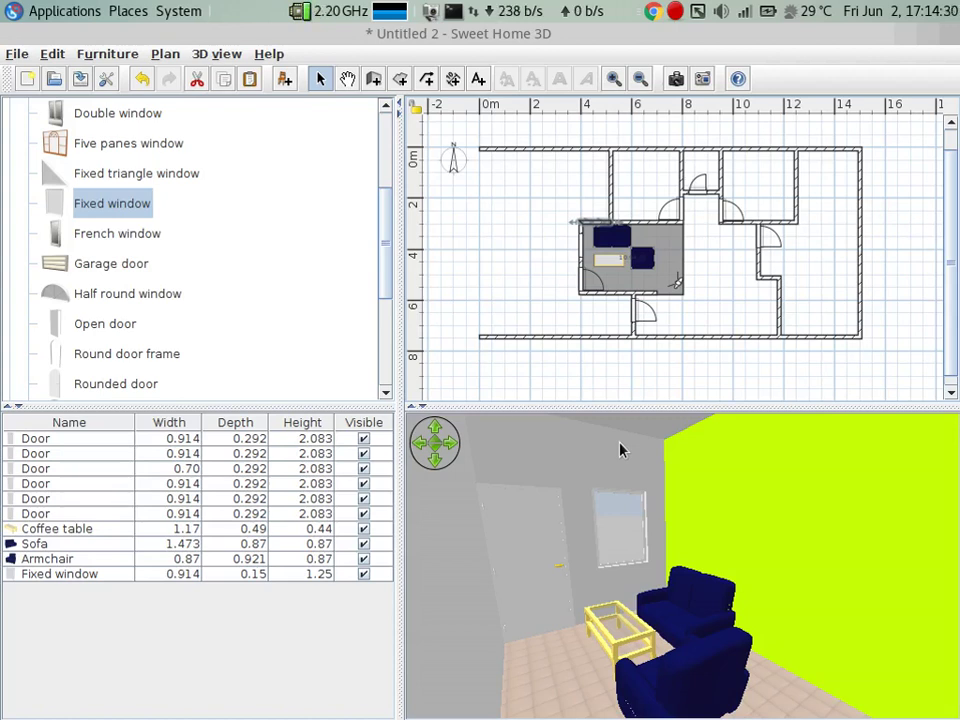
- Browse the Doors and windows, Miscellaneous and Staircases furniture catalog categories
scroll(135, 255, up, 3)
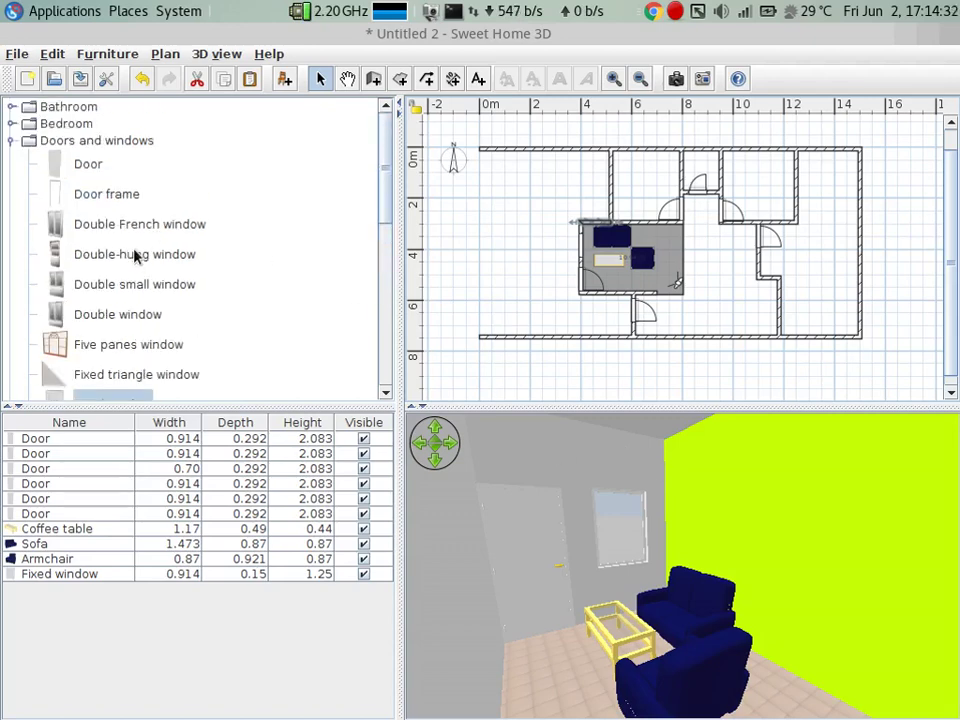
click(11, 140)
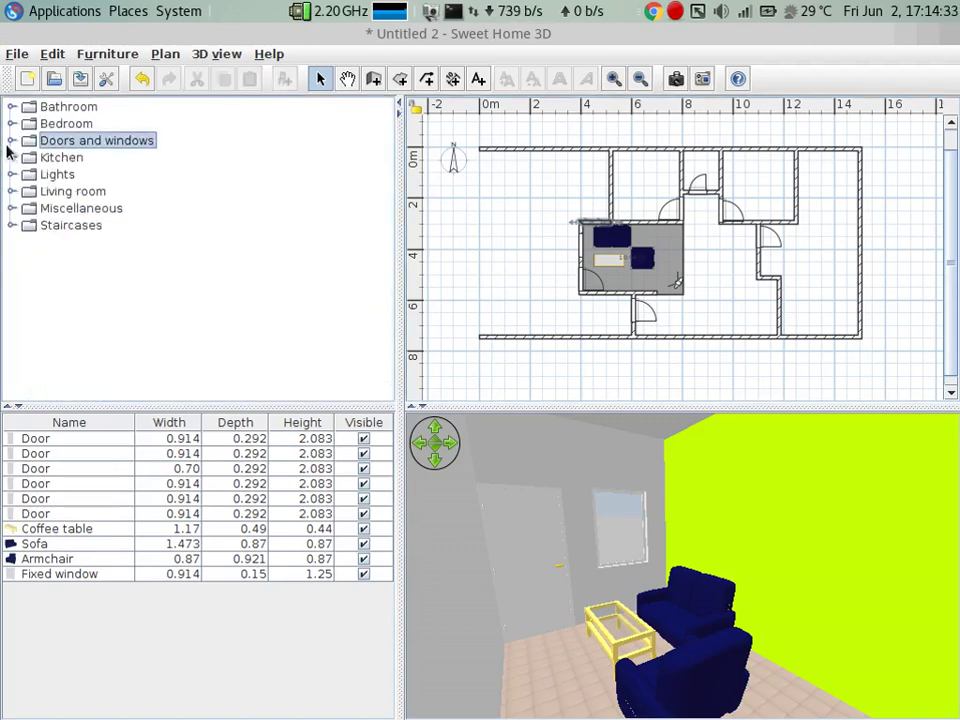
click(11, 208)
scroll(80, 215, down, 1)
scroll(84, 216, up, 3)
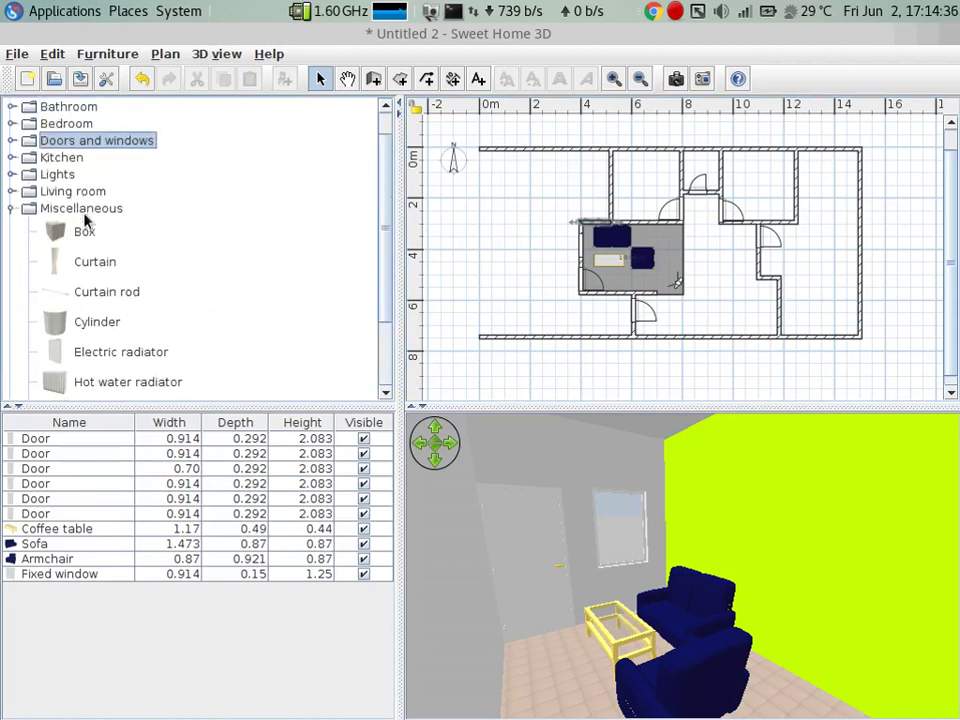
click(11, 208)
click(12, 225)
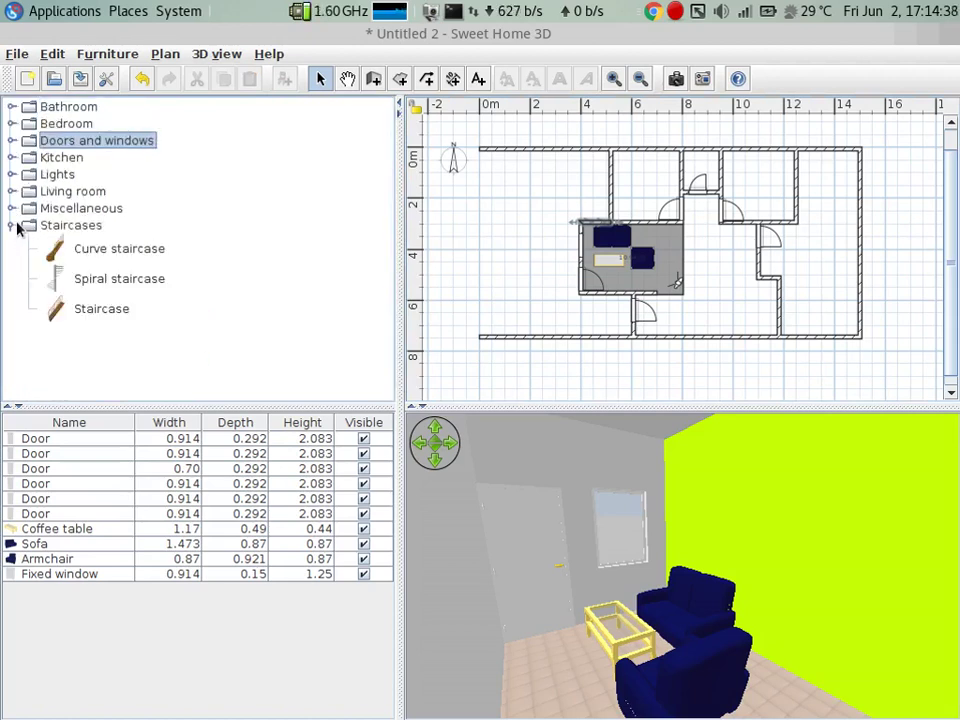
click(12, 225)
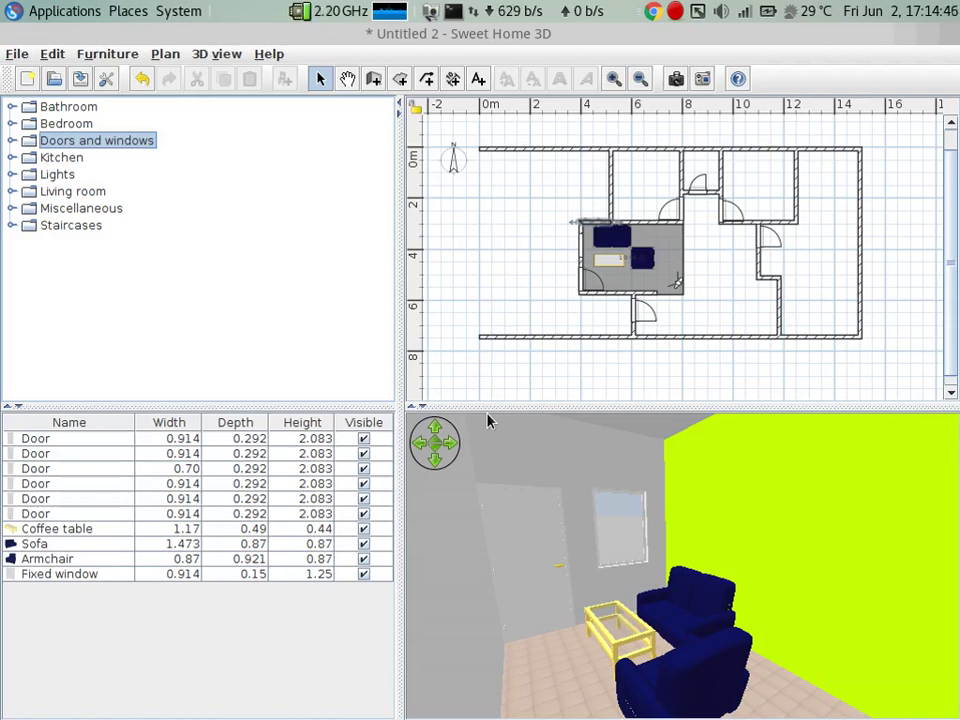
click(500, 710)
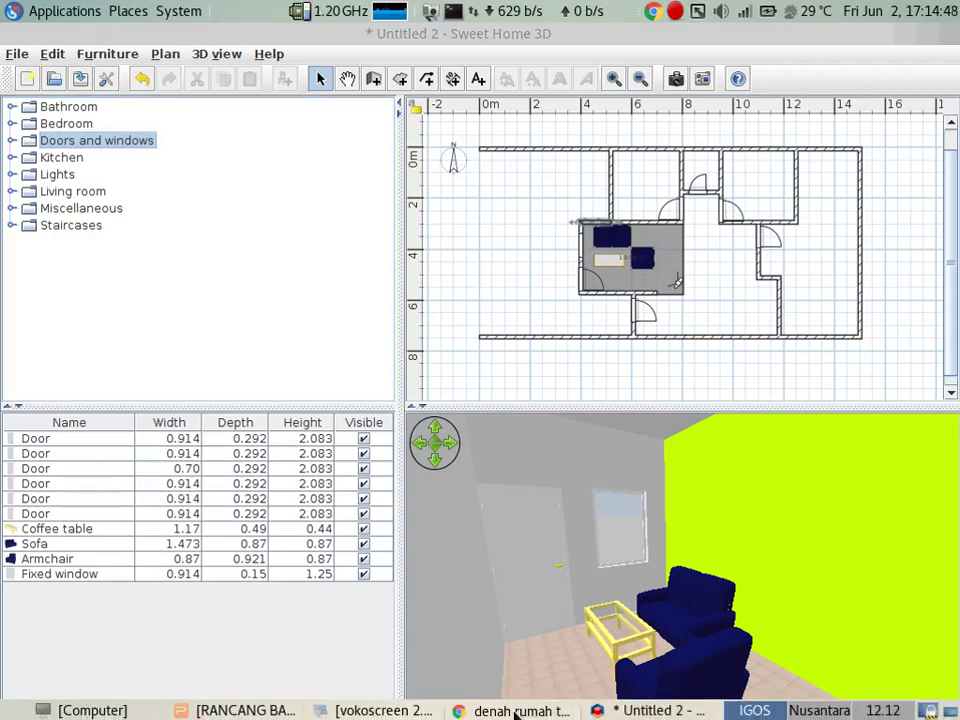
click(760, 62)
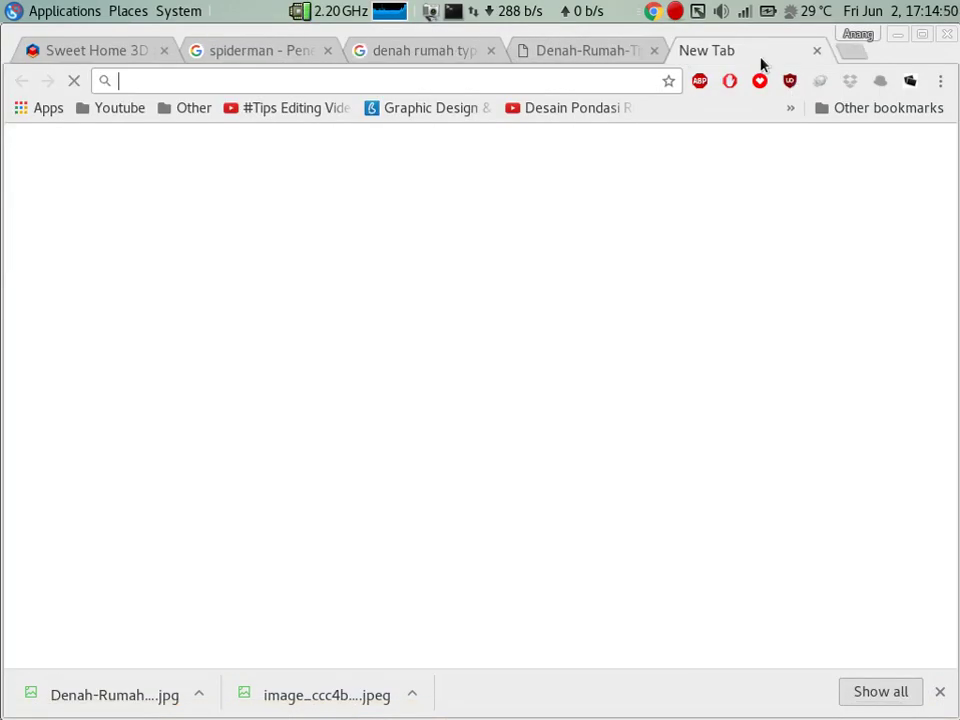
text(sww)
key(BackSpace)
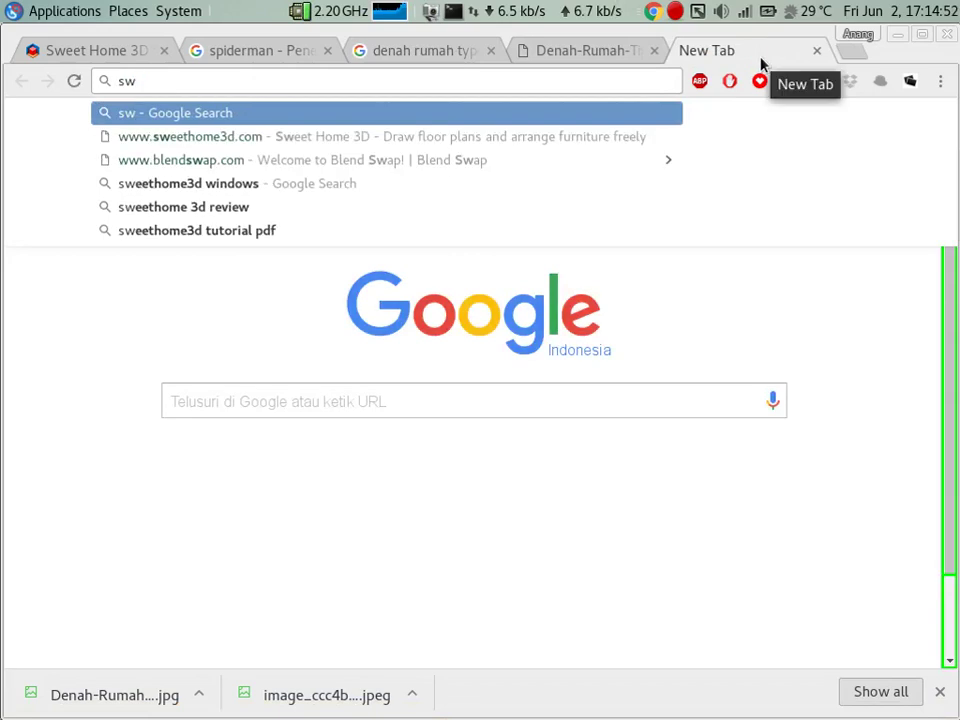
click(240, 150)
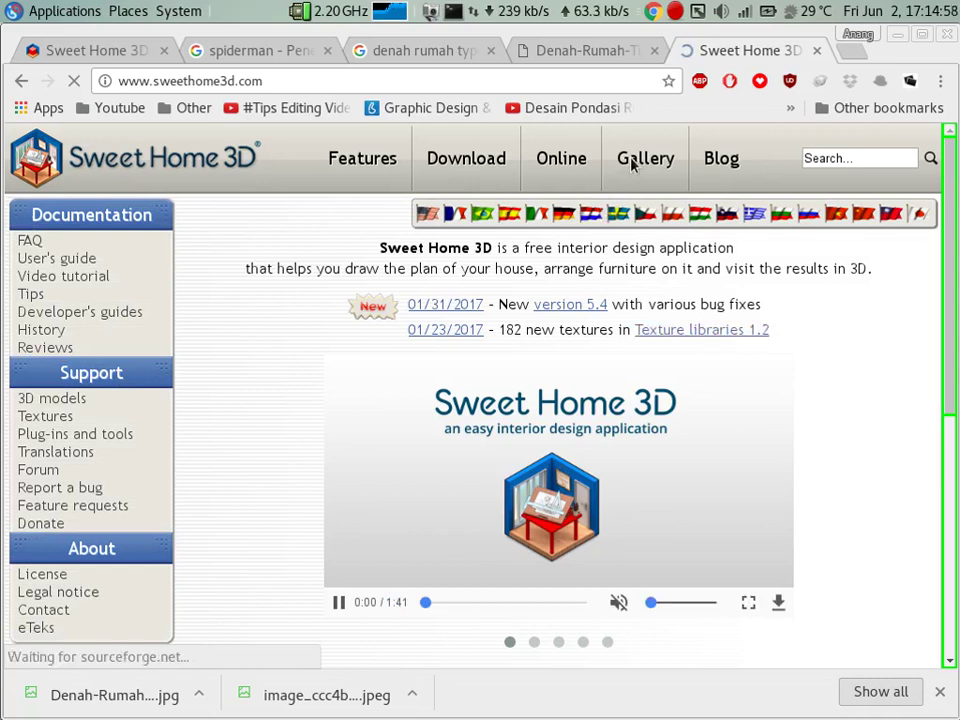
- Open the example homes gallery, briefly visiting the 3D models import page
click(634, 163)
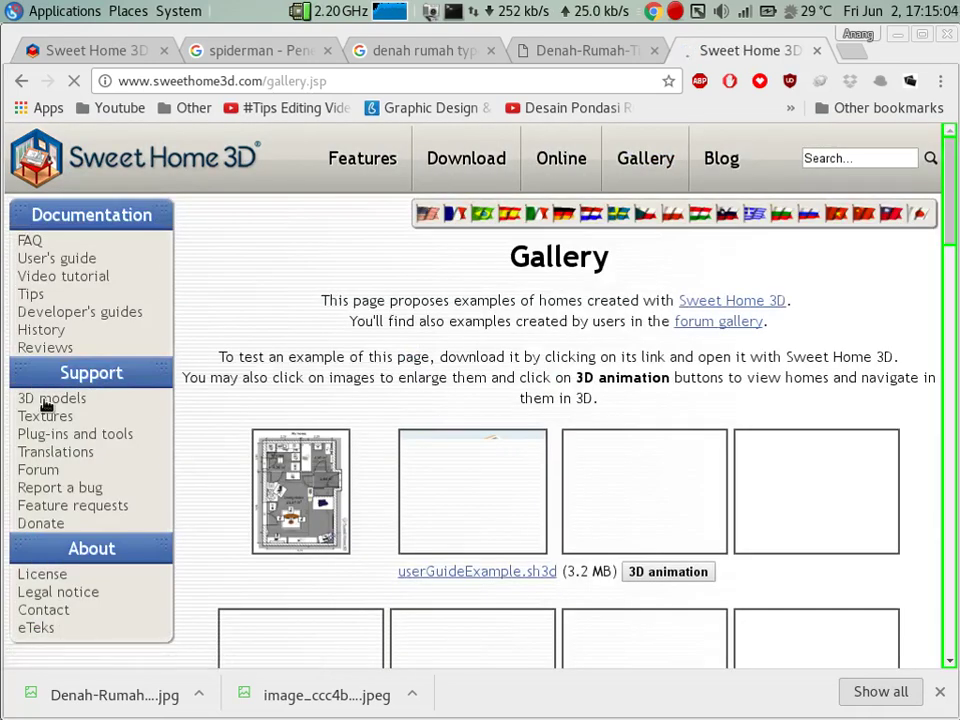
click(46, 400)
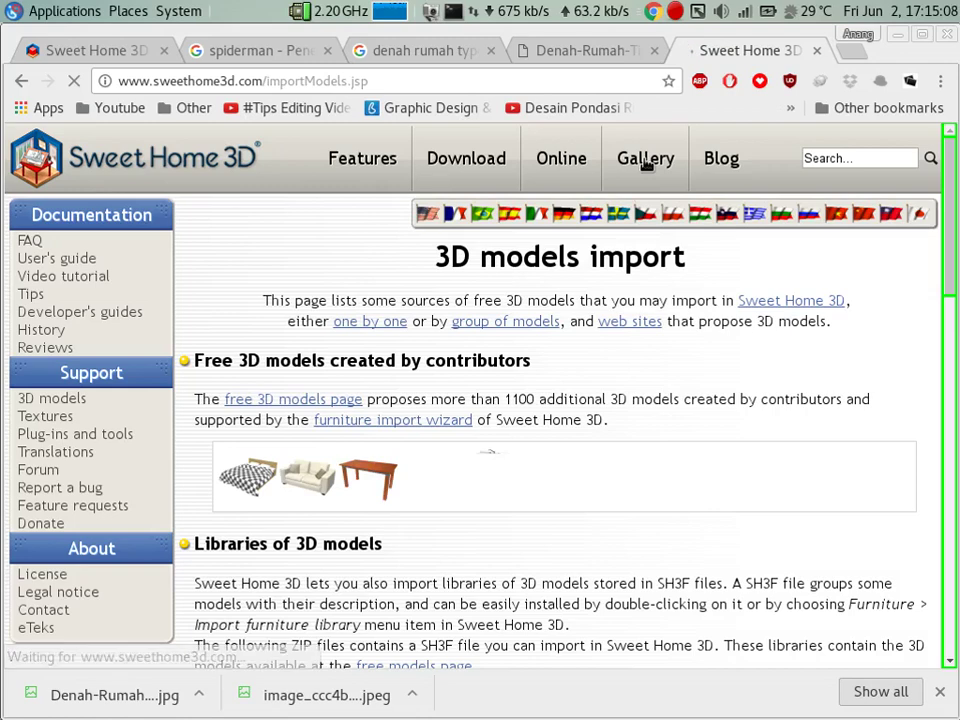
click(644, 159)
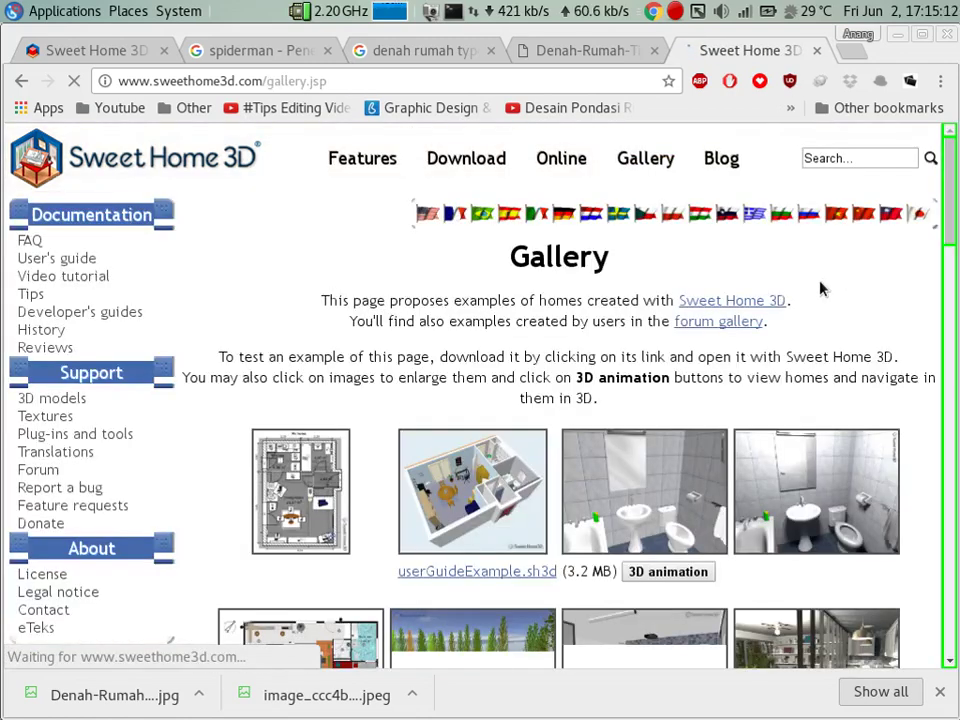
- Scroll the gallery page until the userGuideExample.sh3d link is in view
scroll(569, 379, down, 1)
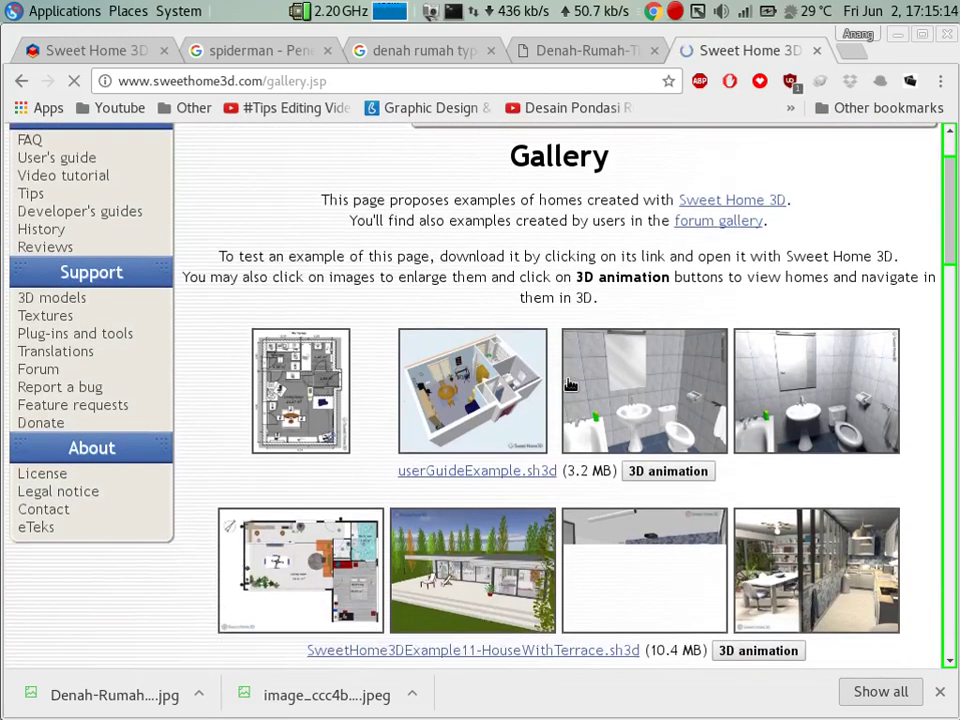
scroll(569, 379, down, 2)
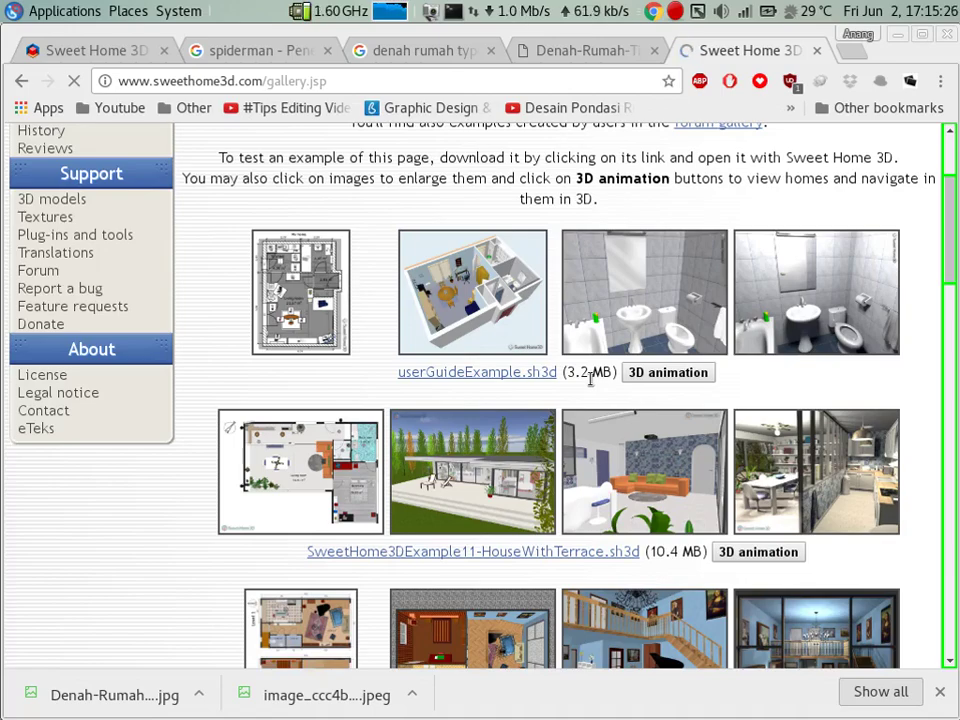
scroll(356, 384, down, 5)
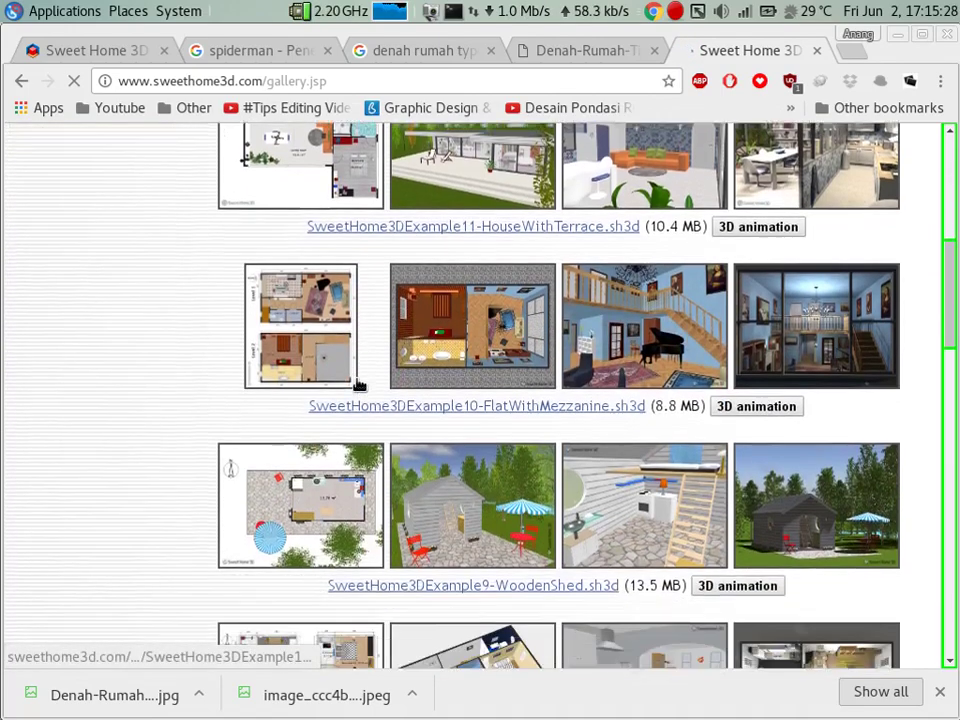
scroll(358, 385, down, 1)
scroll(358, 385, down, 5)
scroll(358, 385, up, 5)
scroll(358, 385, up, 4)
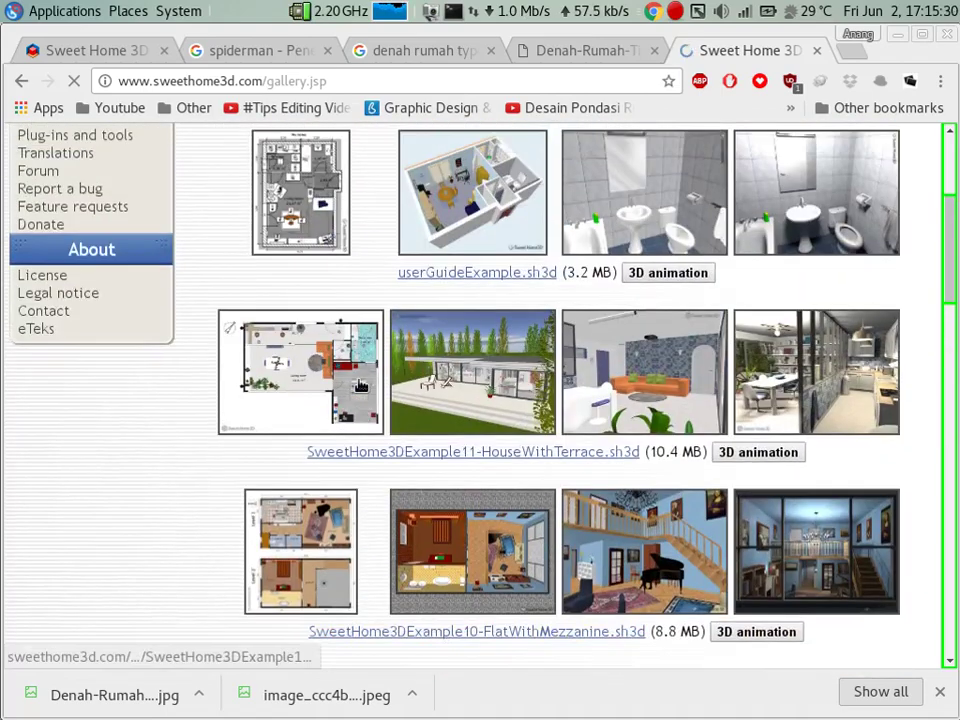
scroll(491, 366, down, 2)
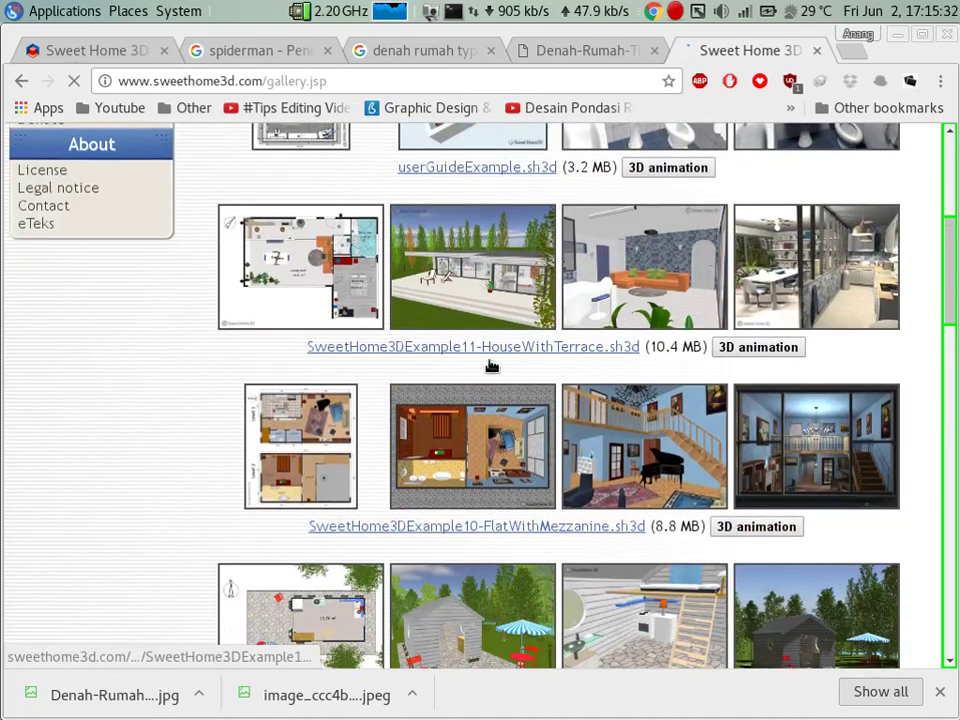
scroll(491, 366, down, 10)
scroll(491, 366, down, 4)
scroll(481, 404, up, 4)
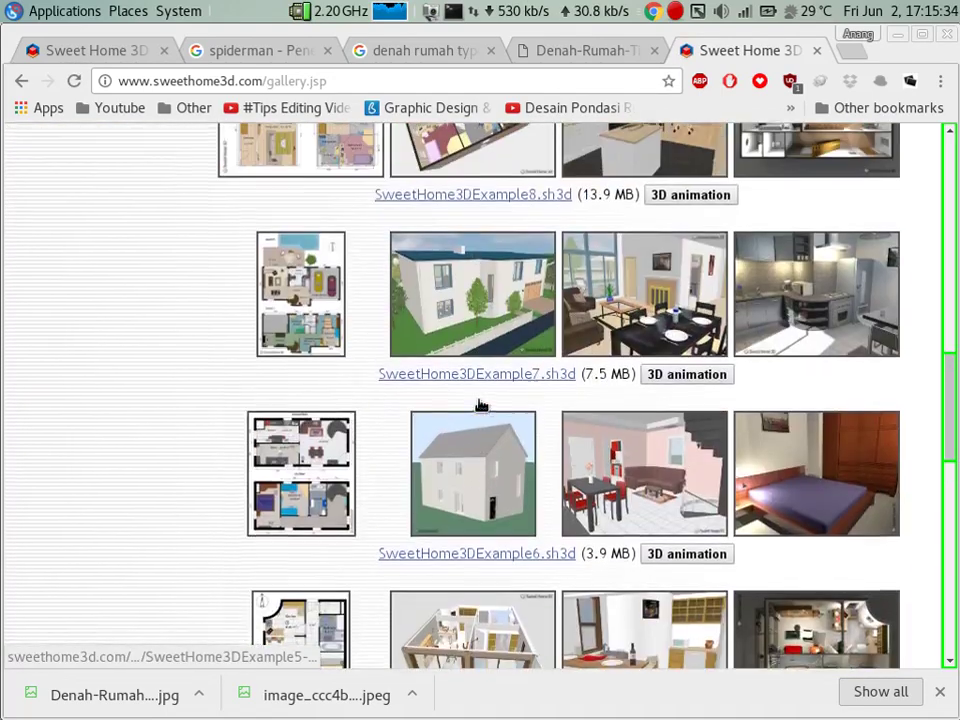
scroll(481, 404, down, 8)
scroll(481, 404, down, 7)
scroll(481, 404, up, 3)
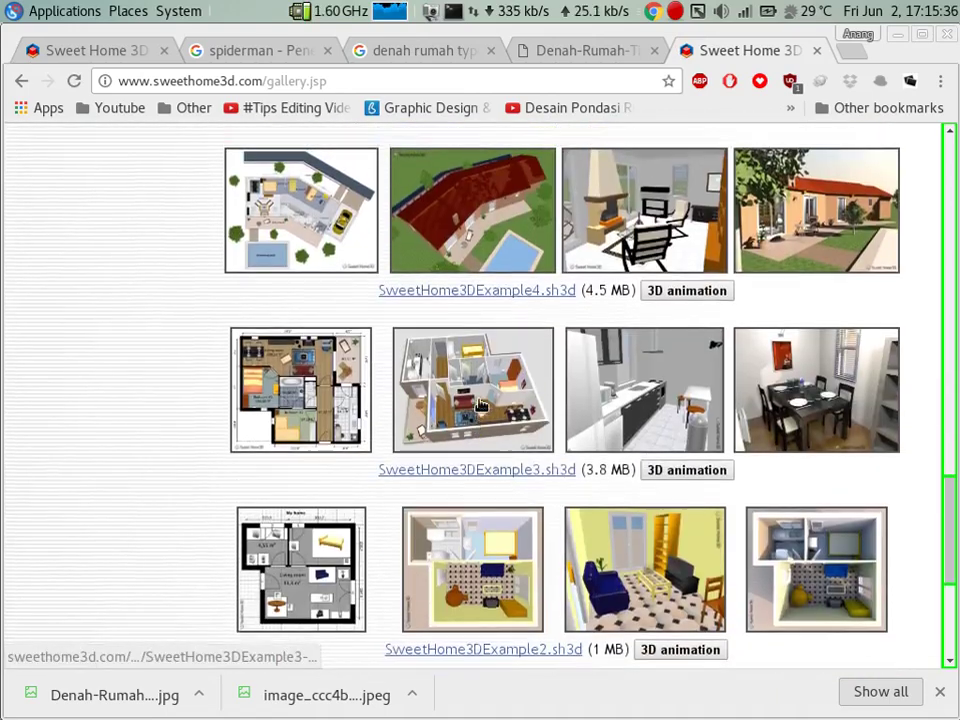
scroll(481, 404, up, 10)
scroll(481, 404, up, 5)
scroll(481, 404, up, 3)
scroll(481, 404, up, 5)
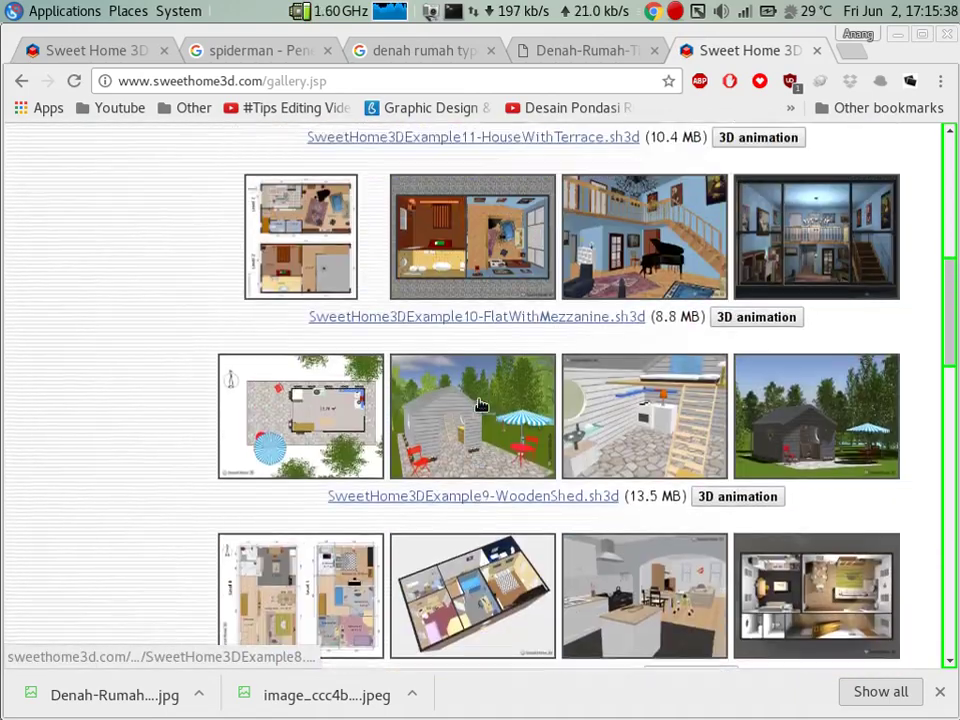
scroll(481, 404, up, 1)
scroll(481, 400, up, 3)
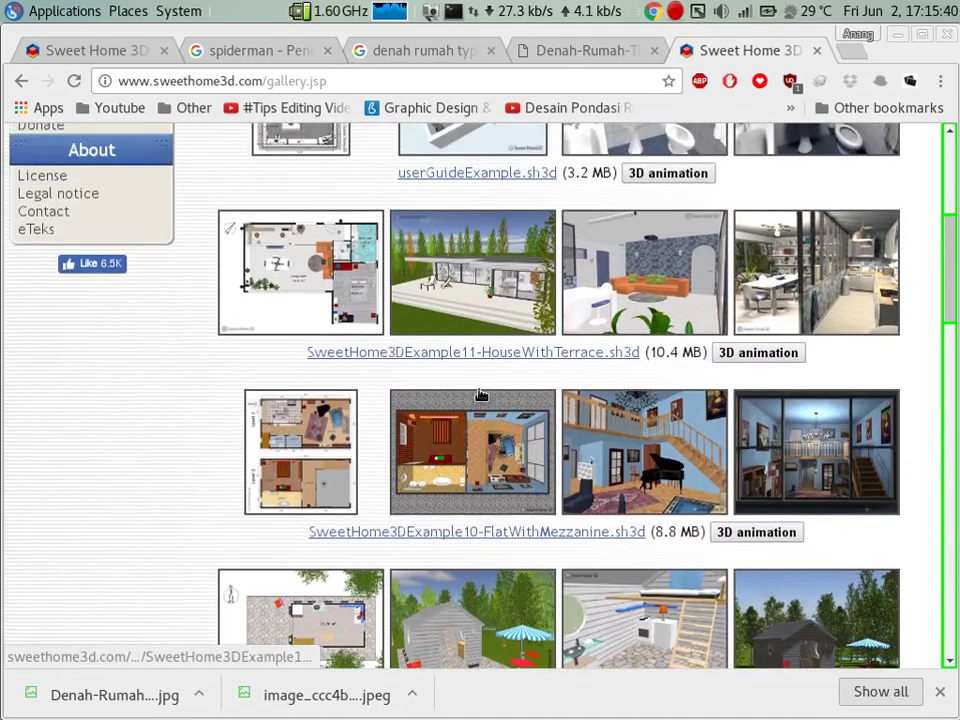
scroll(481, 380, up, 5)
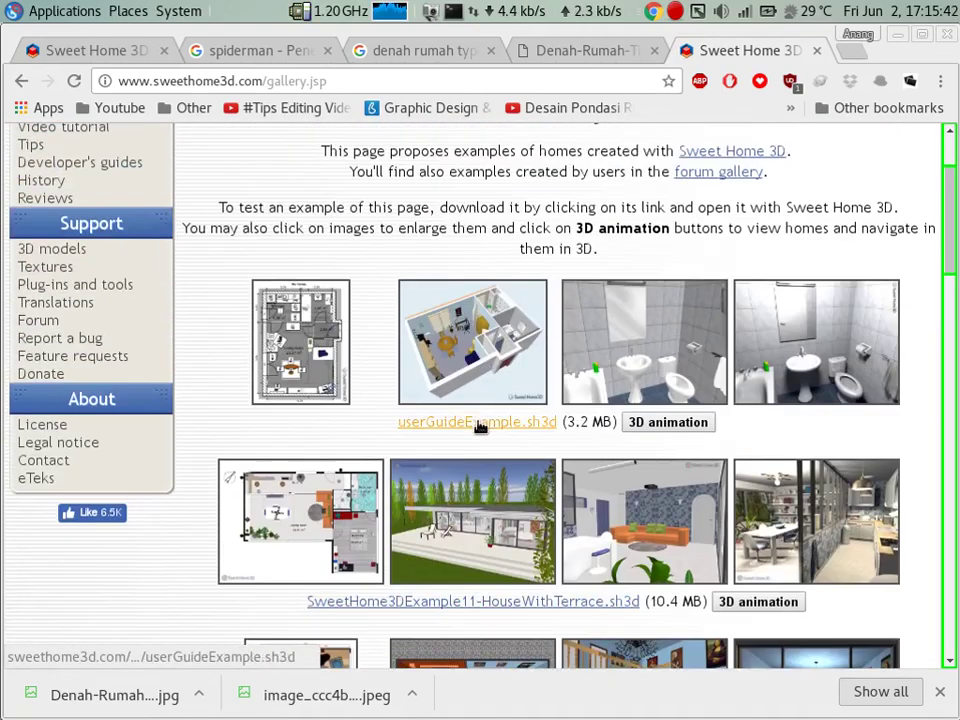
- Save userGuideExample.sh3d into the Pictures folder, then minimize Sweet Home 3D
click(481, 424)
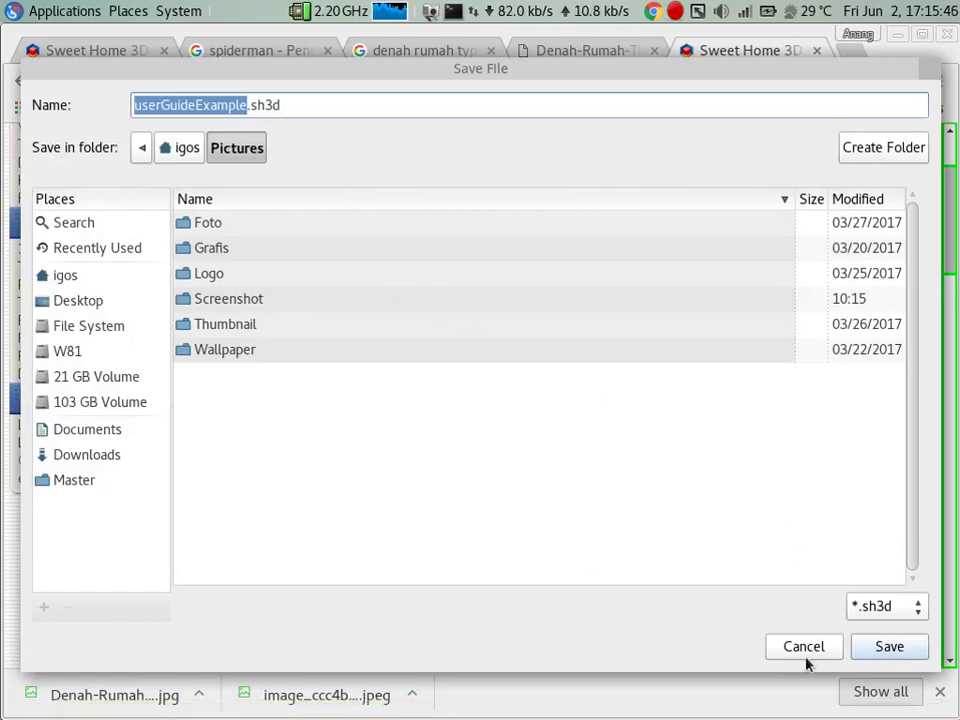
click(870, 646)
click(606, 712)
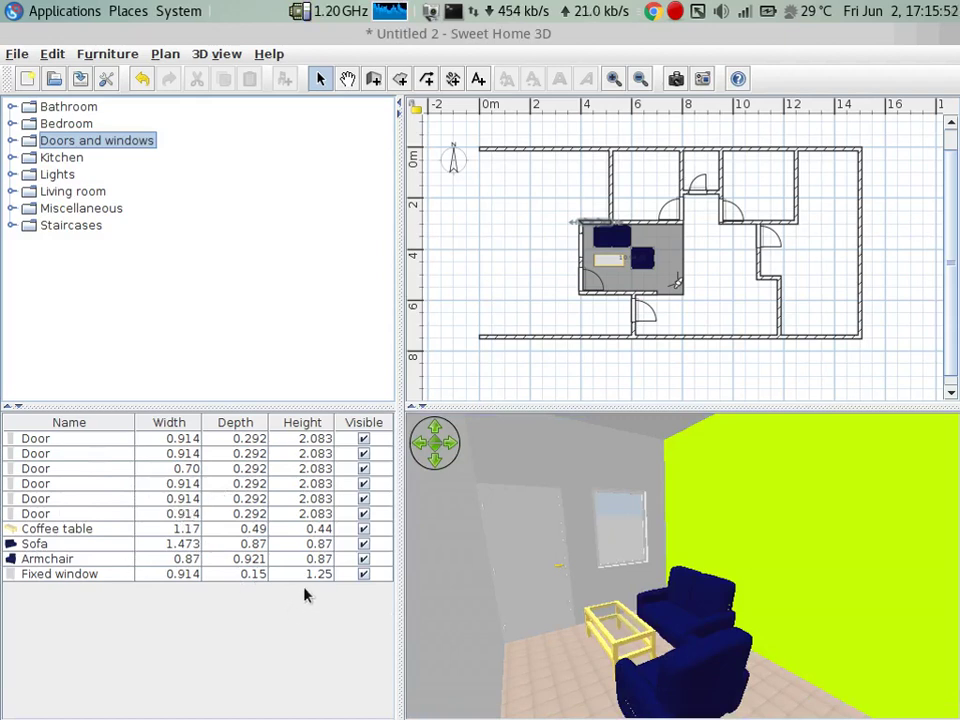
click(905, 42)
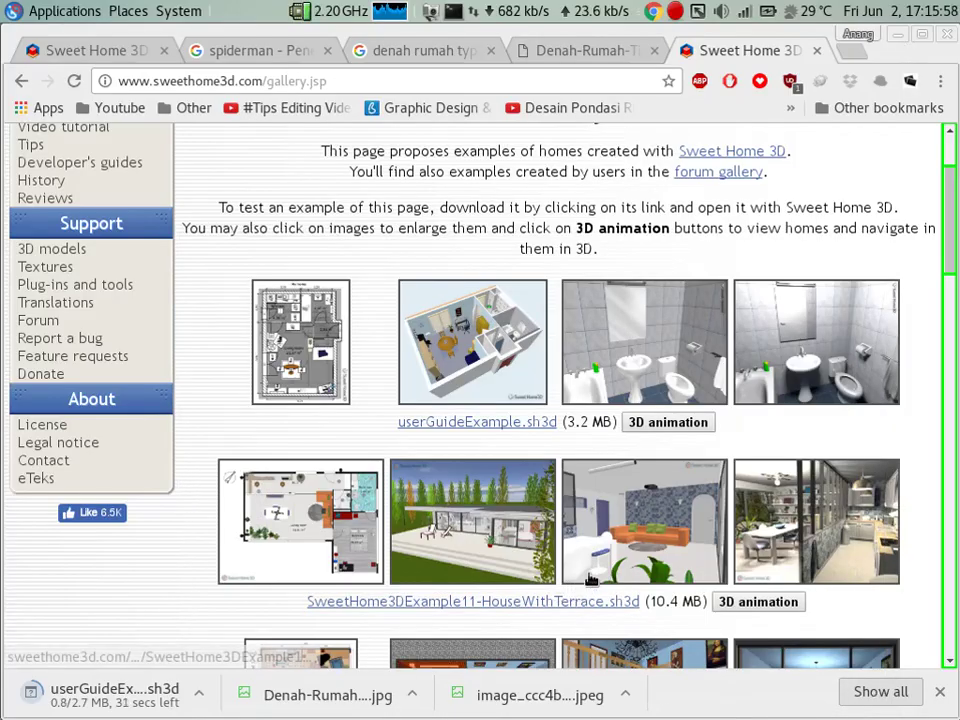
- Scroll the gallery page down to the bottom
scroll(503, 364, down, 1)
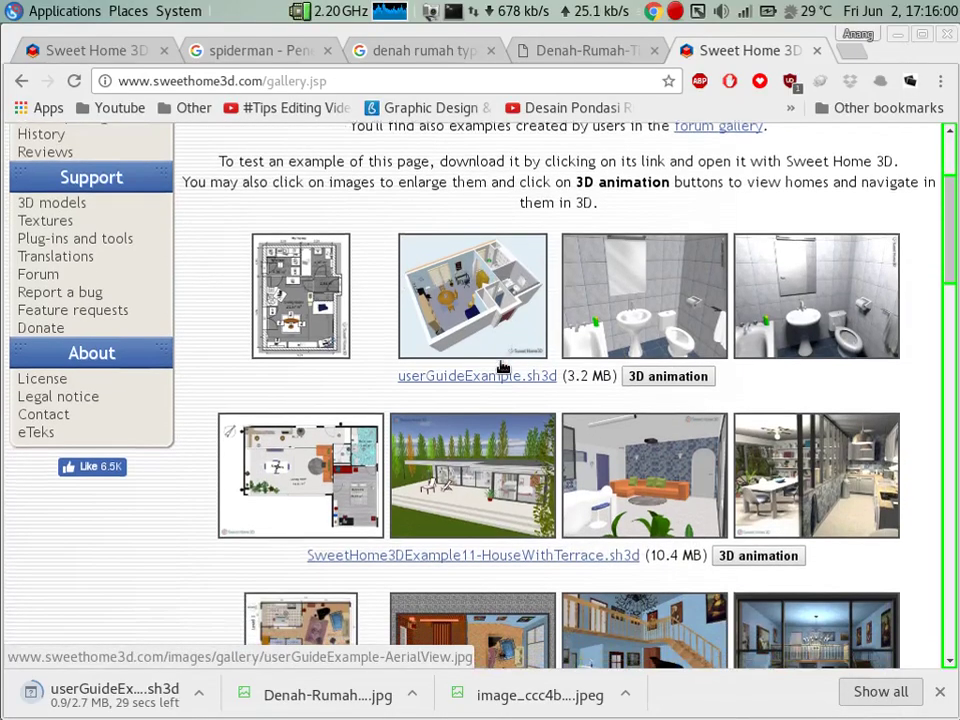
scroll(503, 366, down, 5)
scroll(503, 367, down, 7)
scroll(503, 366, down, 10)
scroll(500, 368, down, 4)
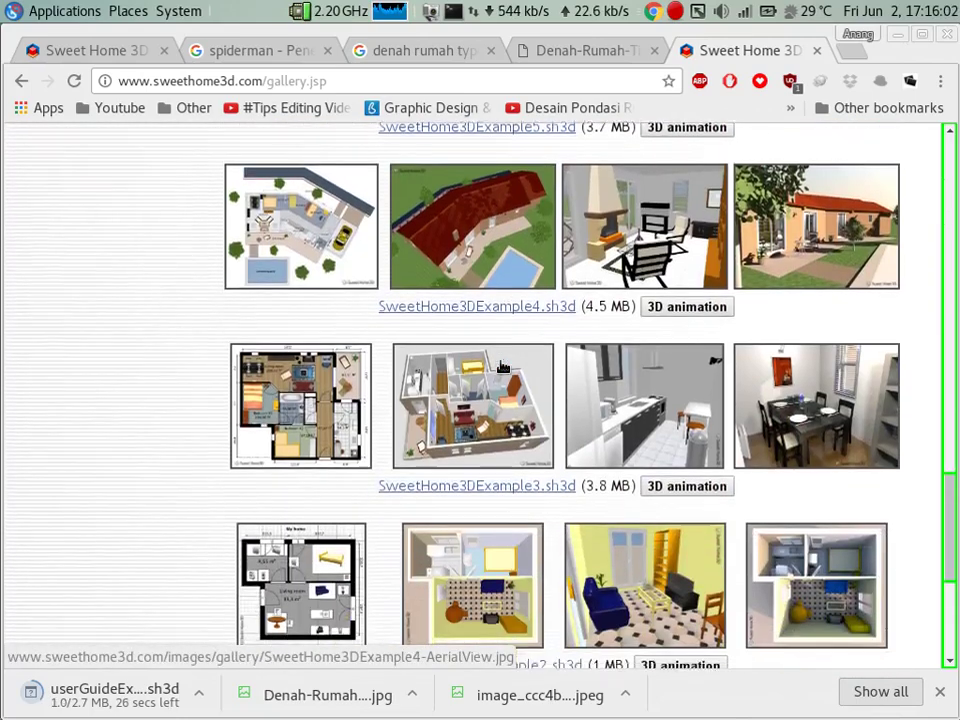
scroll(500, 368, down, 5)
- Copy the gallery page address and sign in to s.id in a new tab
click(435, 82)
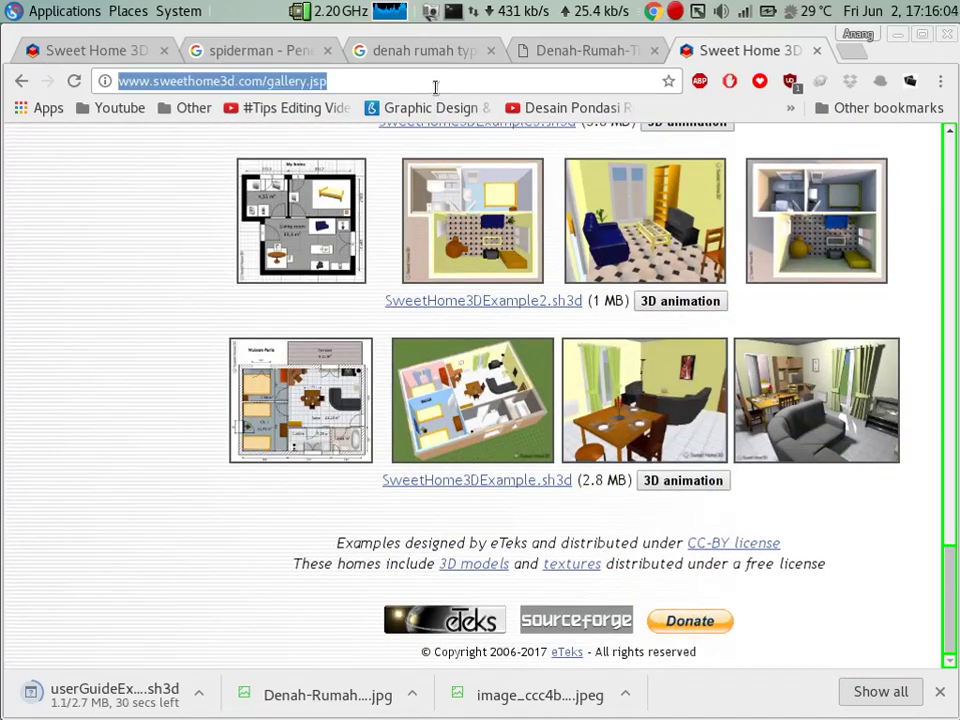
key(ctrl+t)
text(d.s)
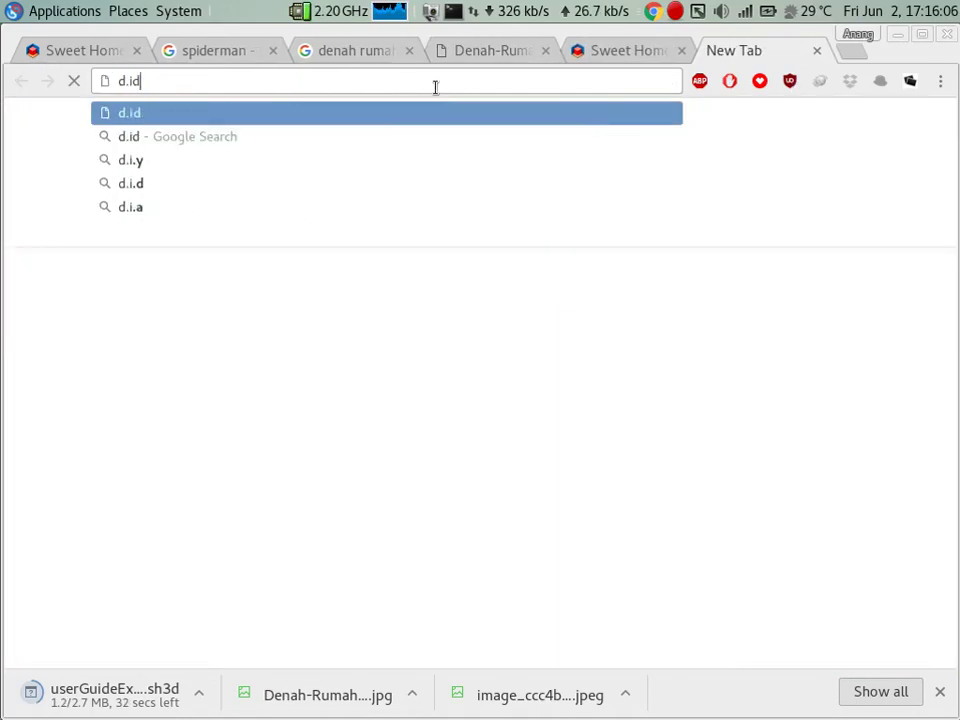
key(BackSpace)
key(BackSpace)
key(BackSpace)
text(s.id)
key(Return)
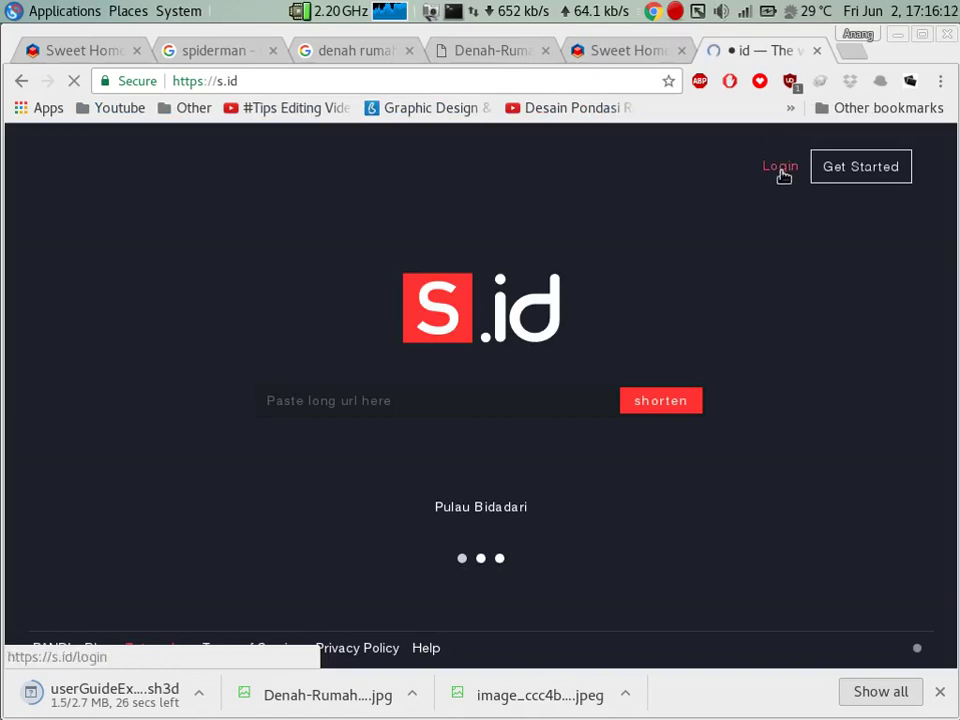
click(779, 167)
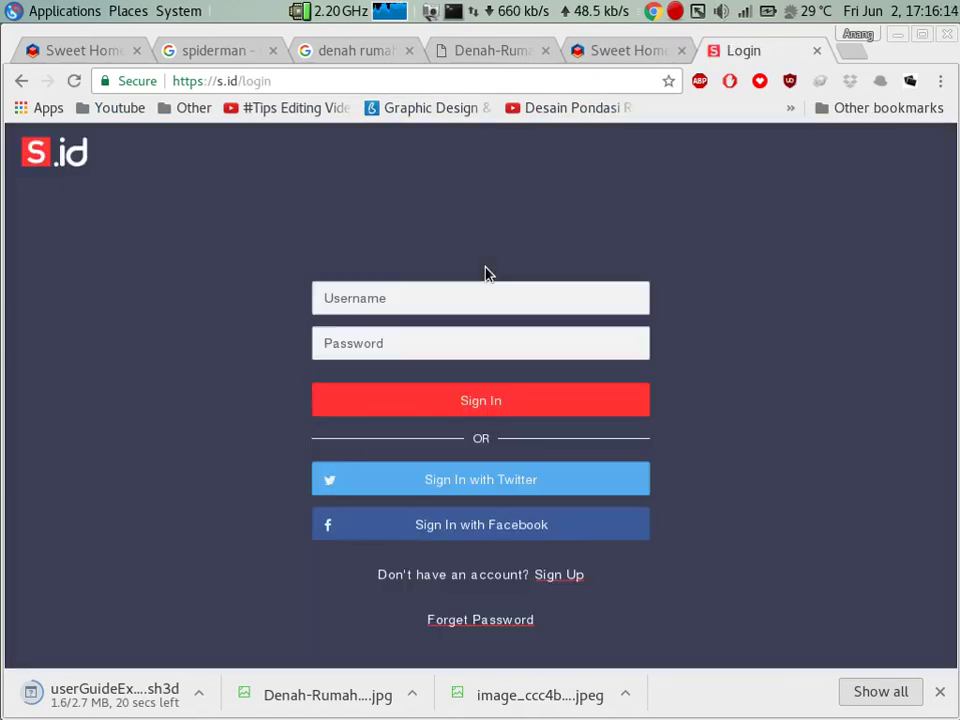
click(497, 401)
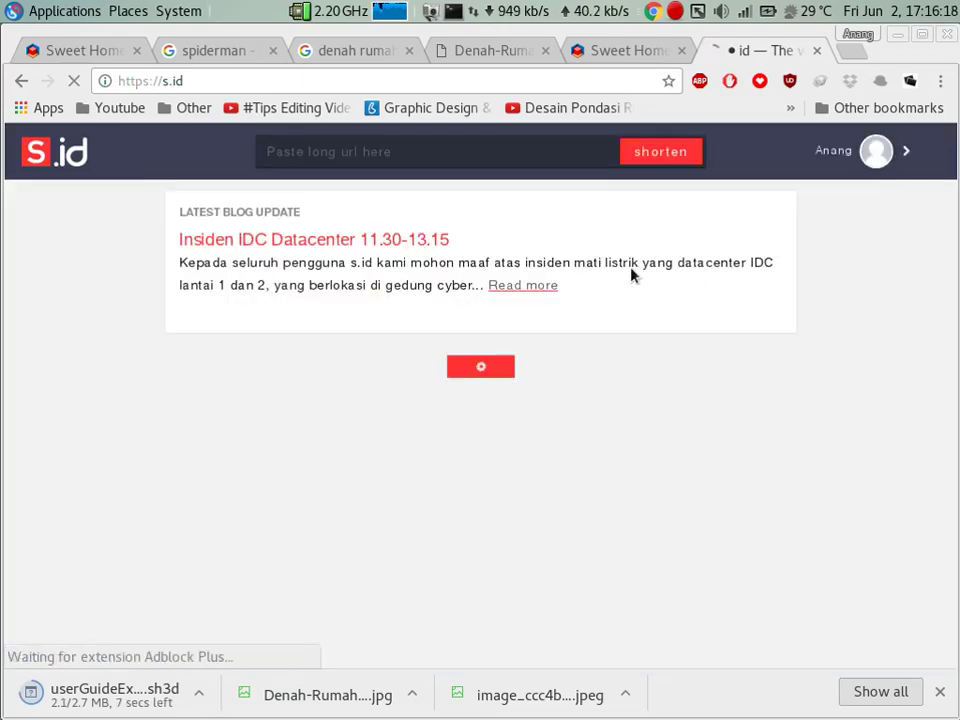
- Shorten the pasted gallery address on s.id
text(http://www.sweethome3d.com/gallery.jsp)
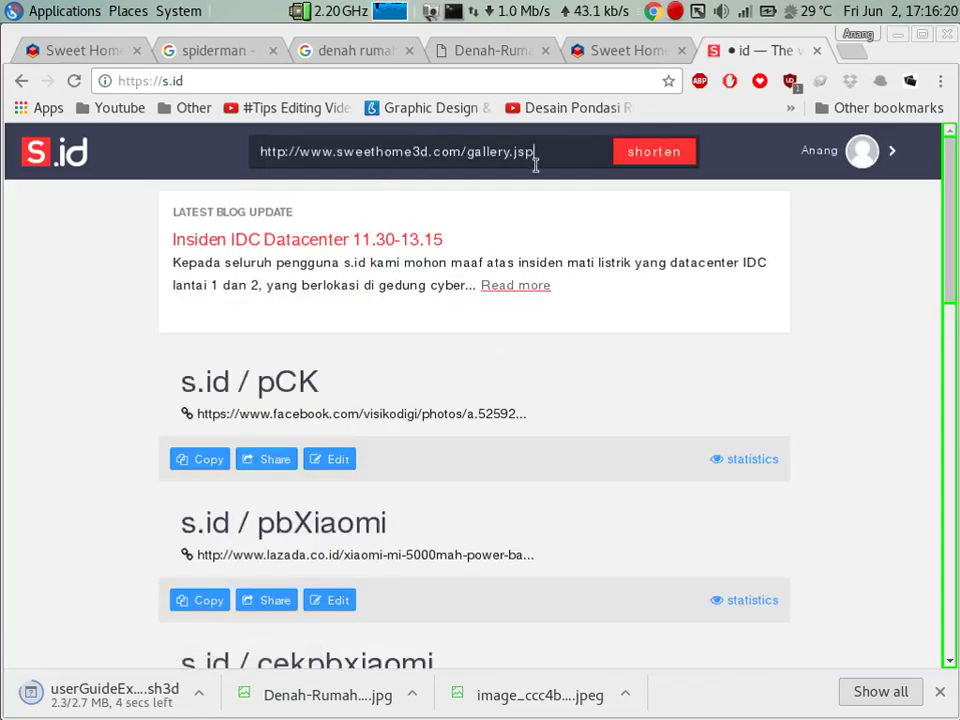
click(626, 152)
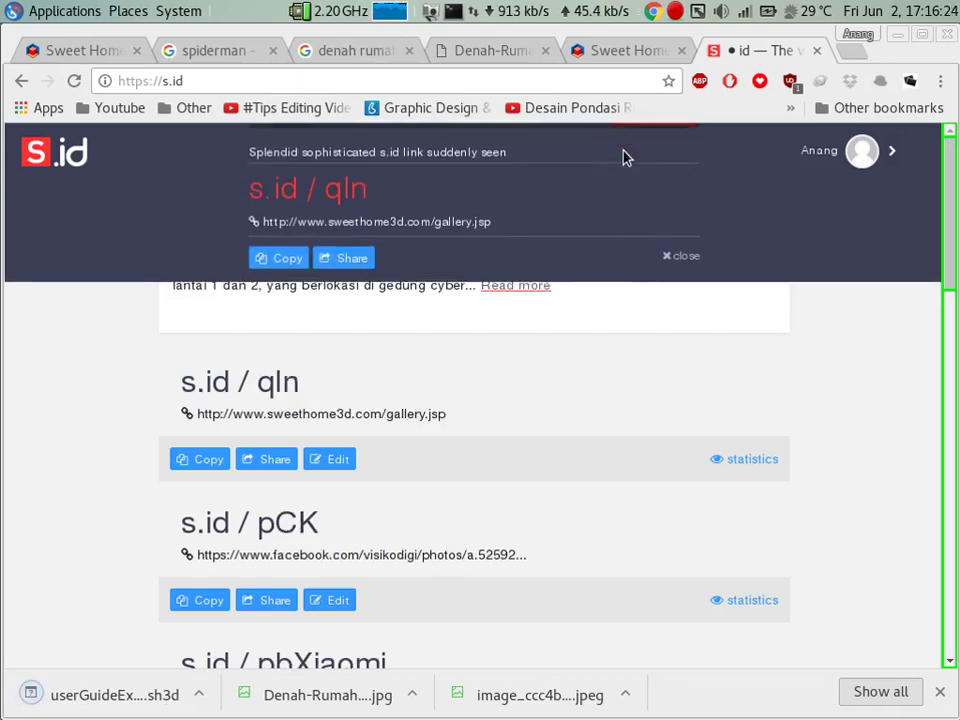
click(684, 250)
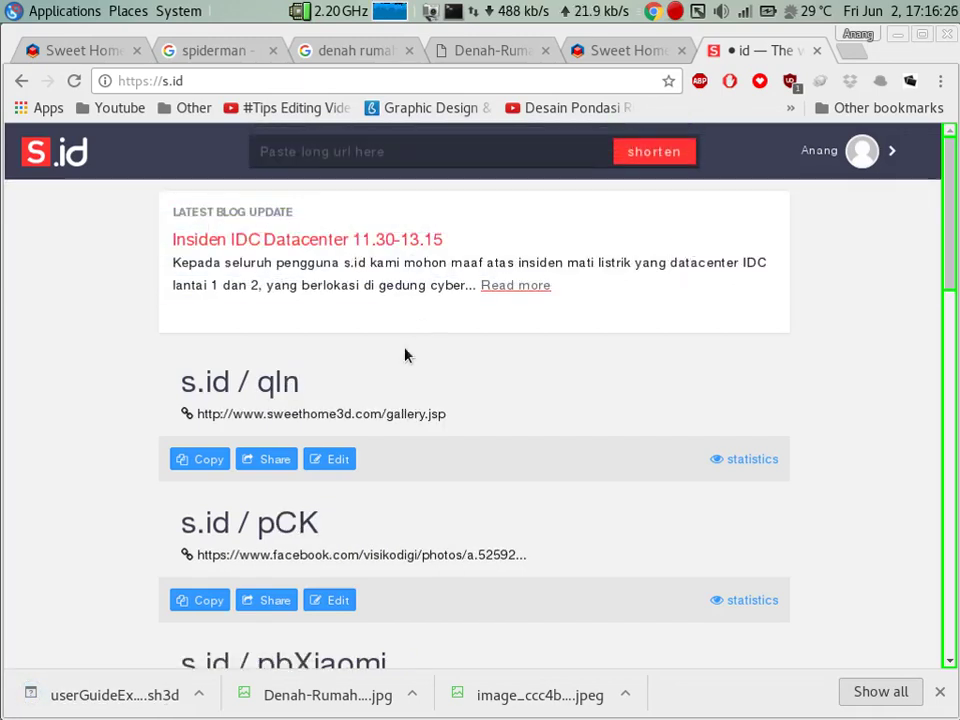
- Rename the new short link to sh3dgaleri
click(337, 460)
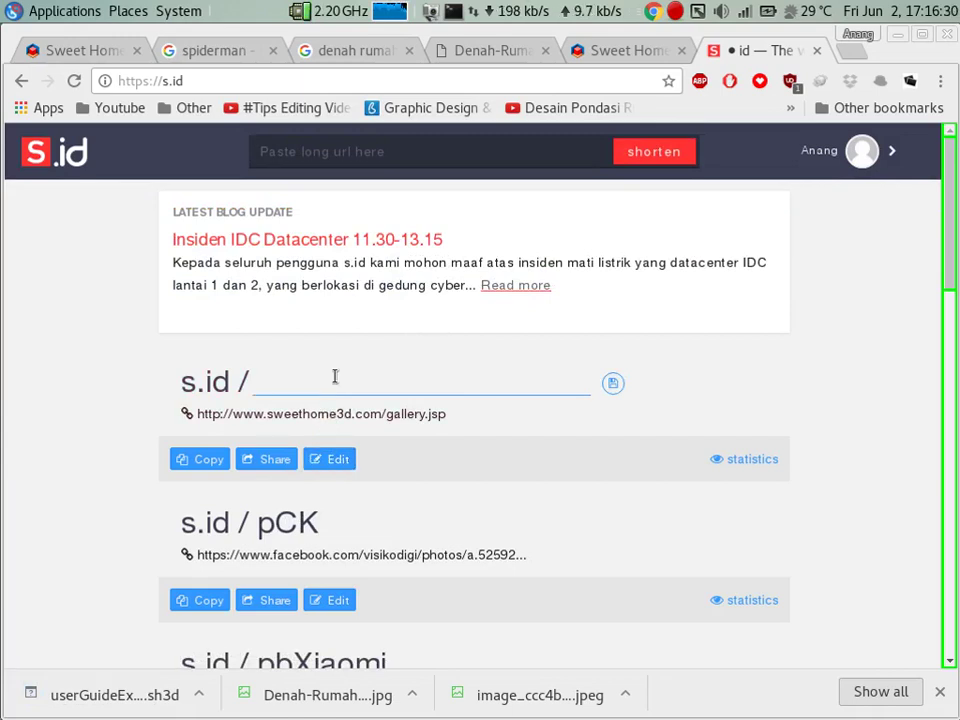
text(shed)
key(BackSpace)
key(BackSpace)
text(3d)
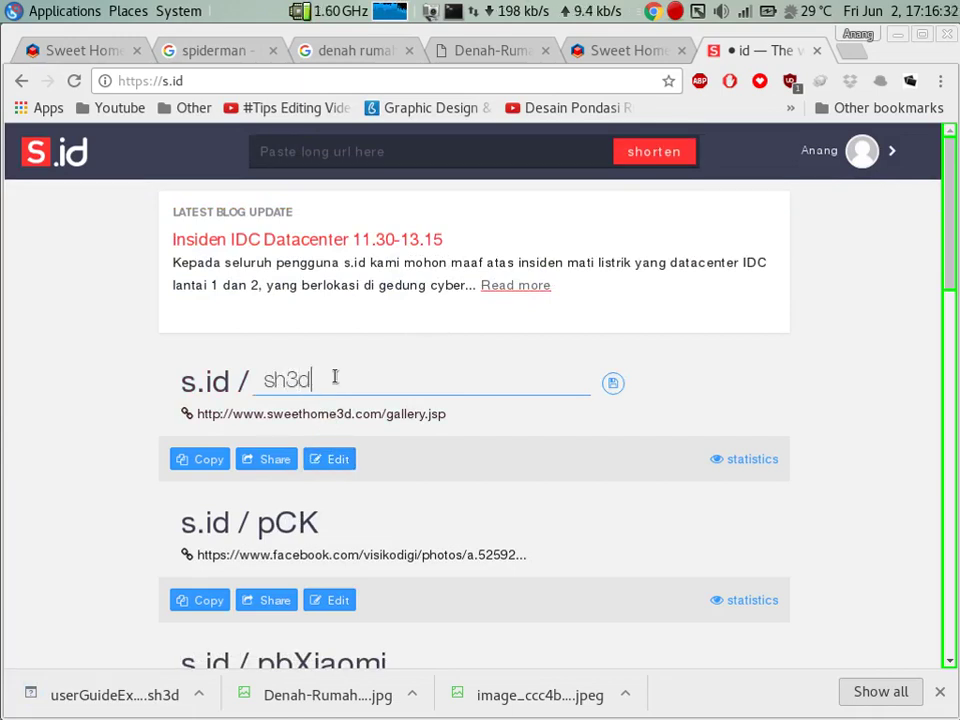
text(ga)
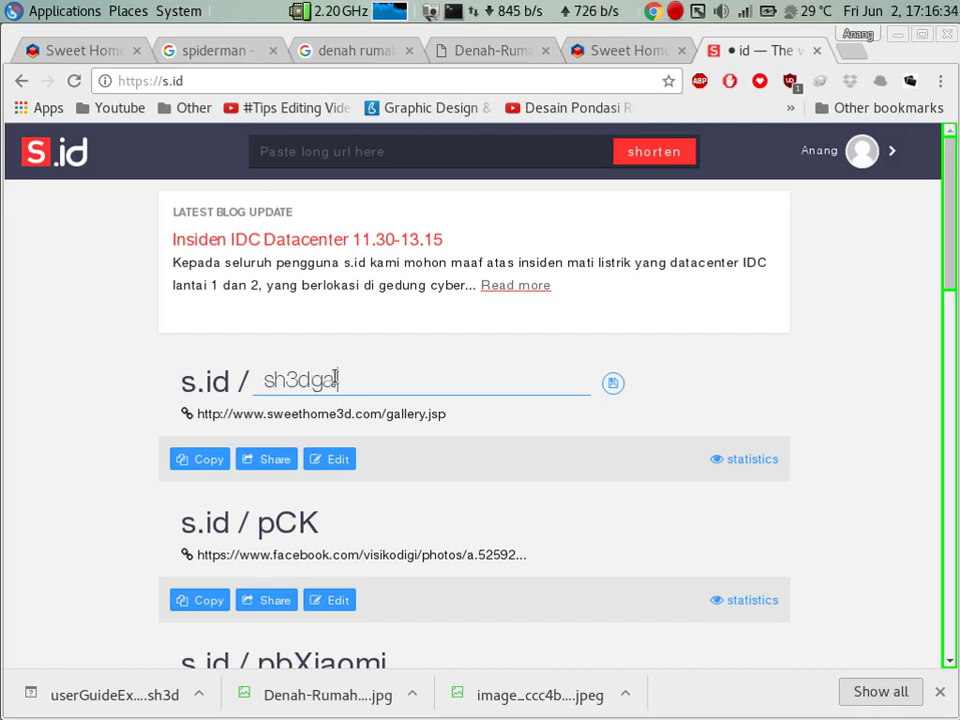
text(leri)
key(Return)
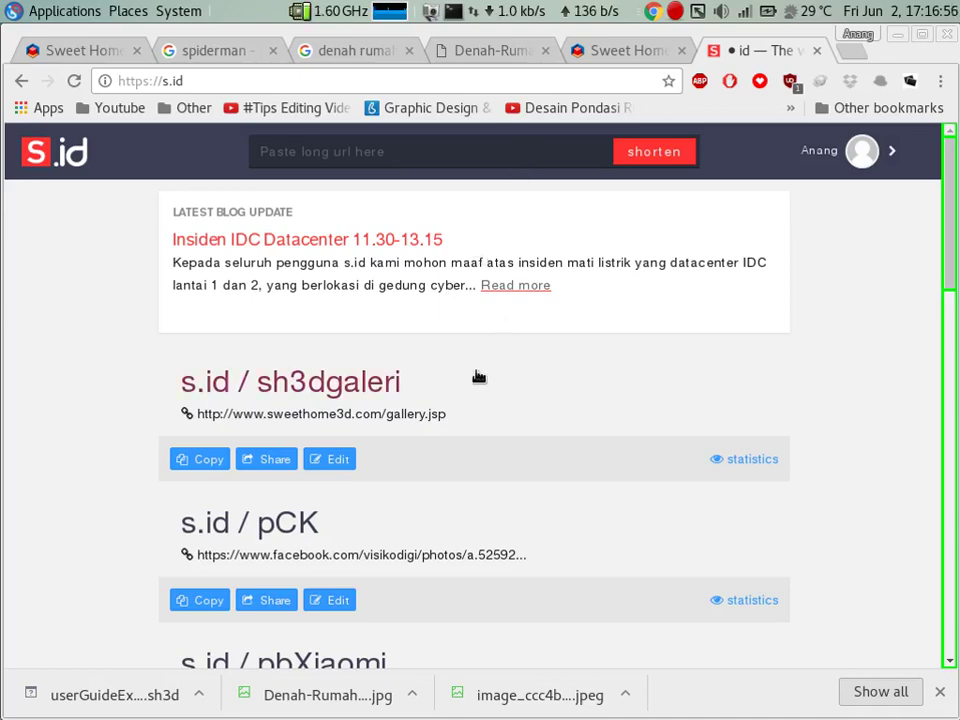
- Preview Example7's 3D animation on the gallery tab, then close it
click(647, 51)
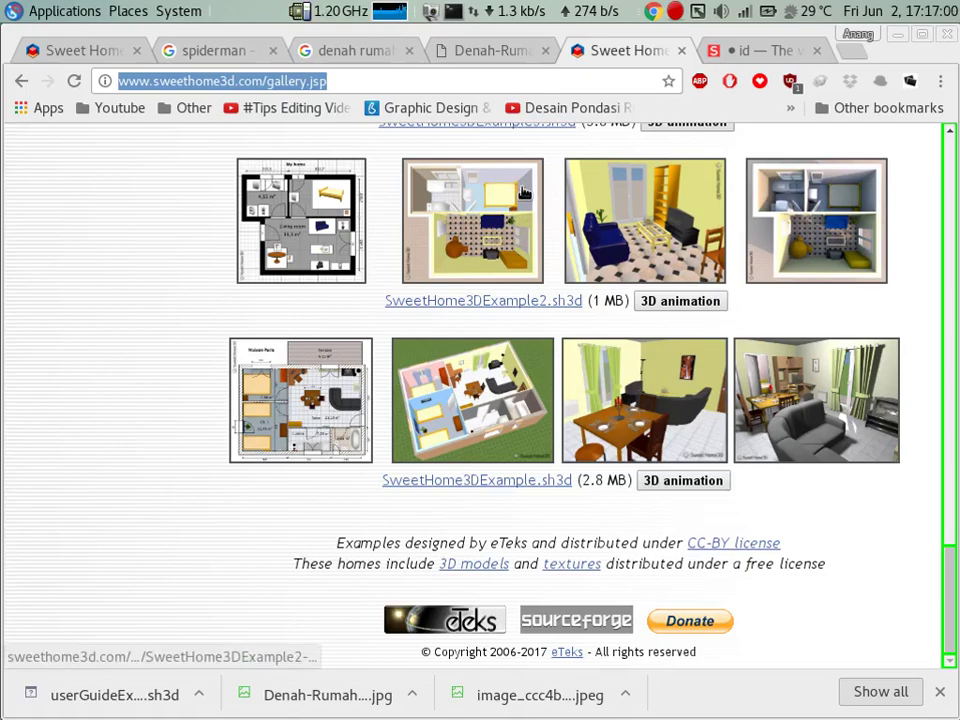
scroll(785, 326, up, 2)
scroll(785, 326, up, 4)
scroll(785, 326, up, 2)
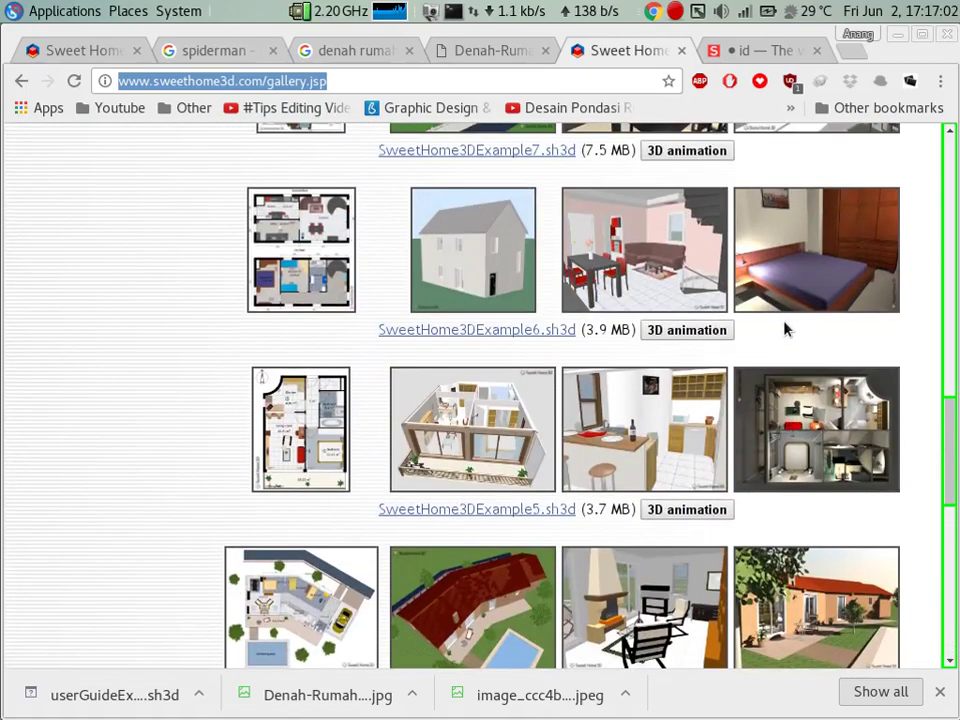
scroll(785, 326, up, 2)
click(711, 307)
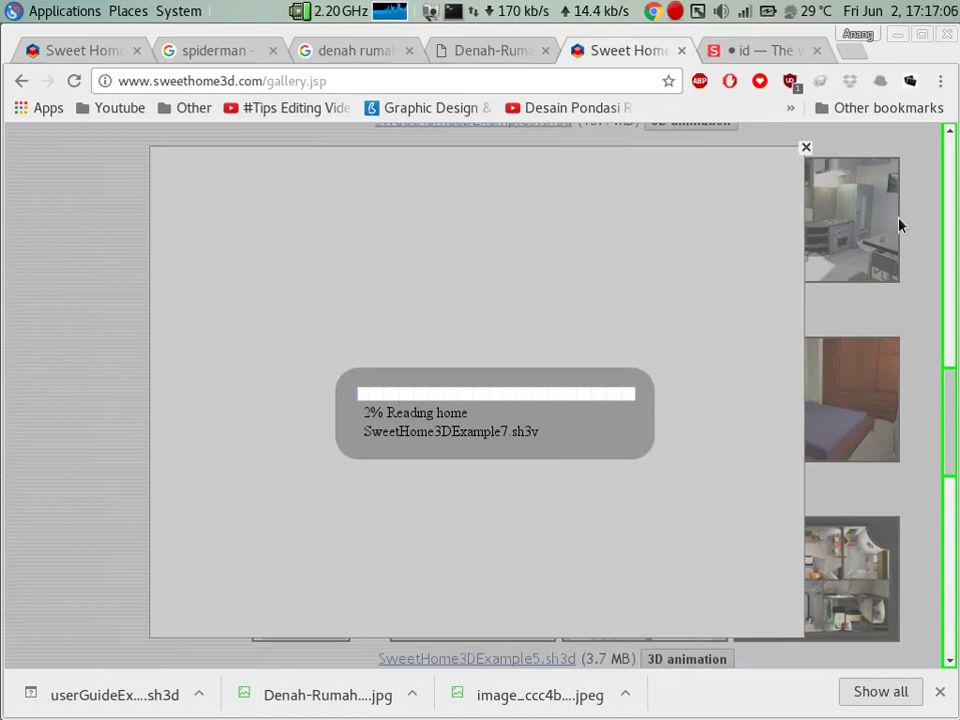
click(806, 150)
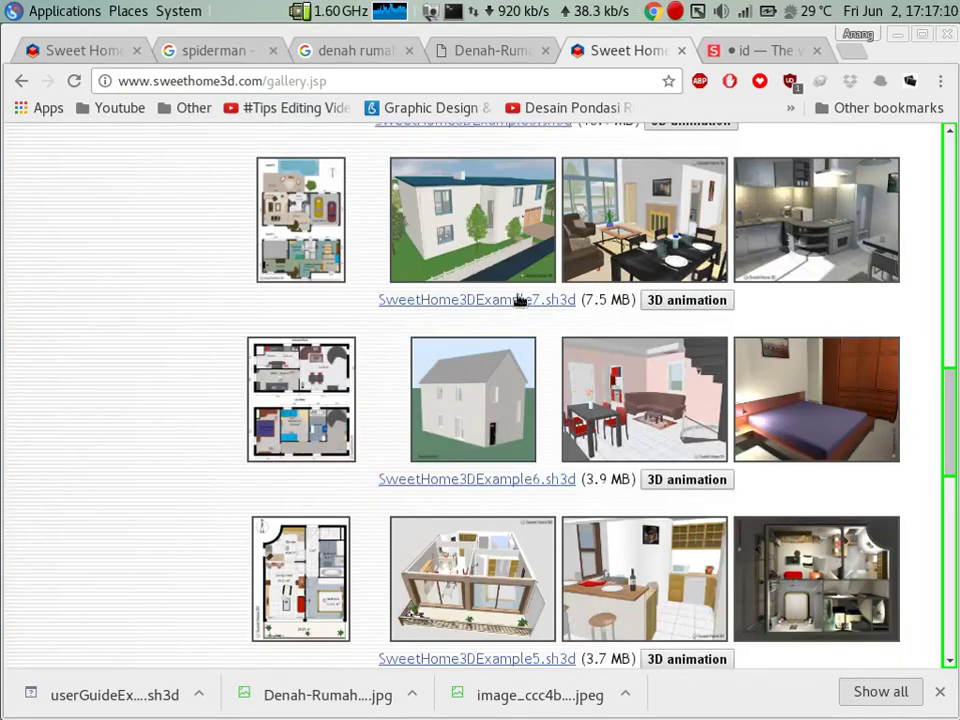
- Open the downloaded userGuideExample.sh3d and return to the s.id tab
scroll(500, 315, up, 3)
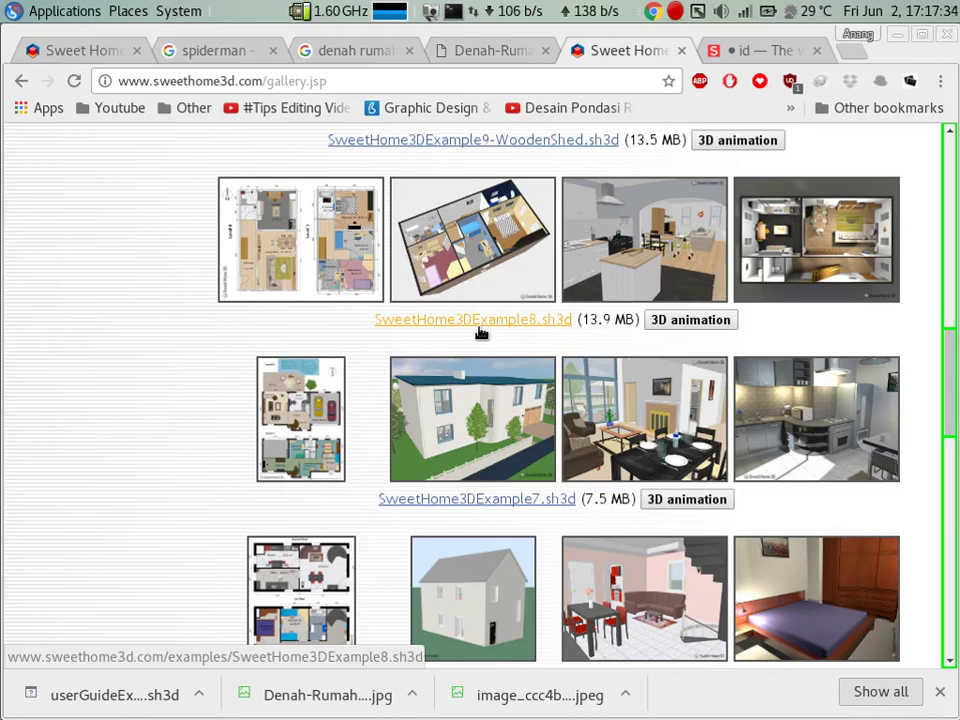
click(103, 695)
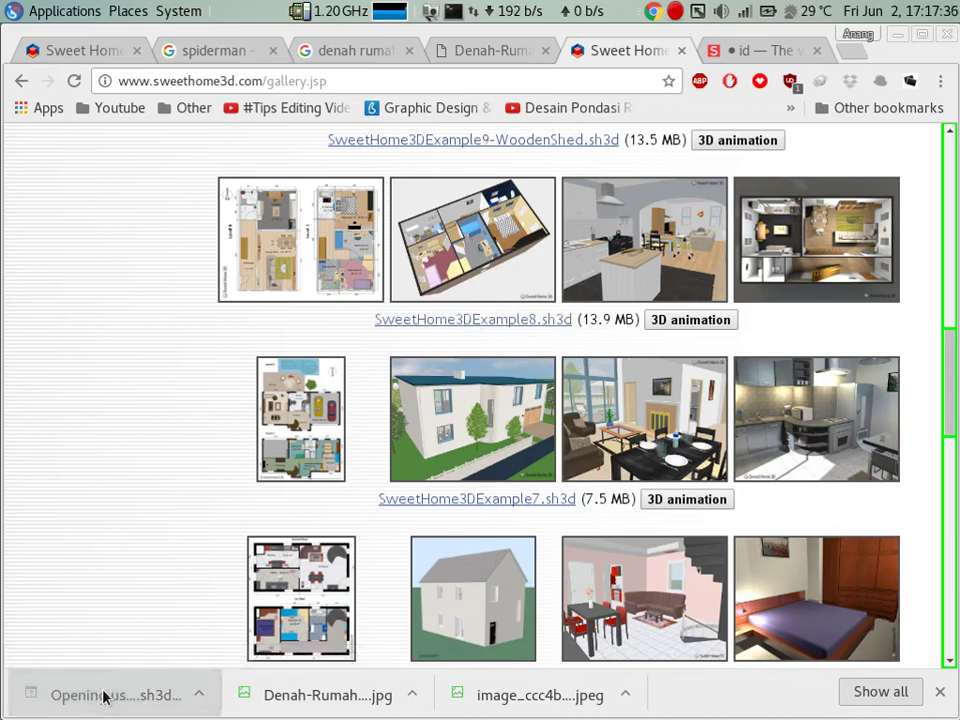
click(730, 50)
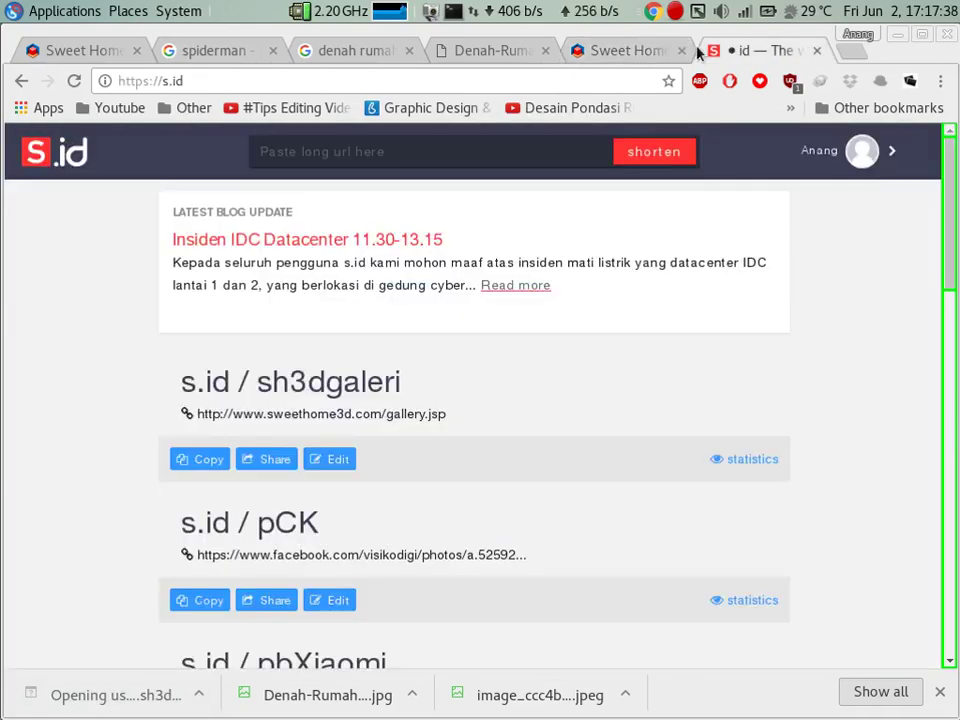
- Switch back to the sweethome3d.com gallery tab
click(633, 51)
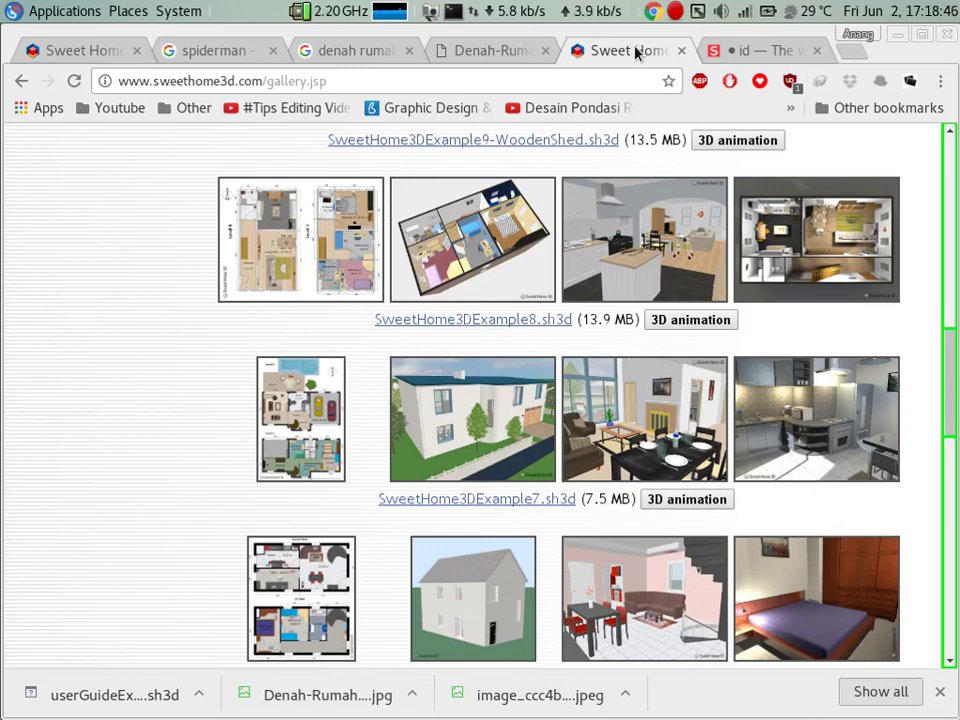
- Start File > Open in Sweet Home 3D and browse into the Downloads folder
click(650, 710)
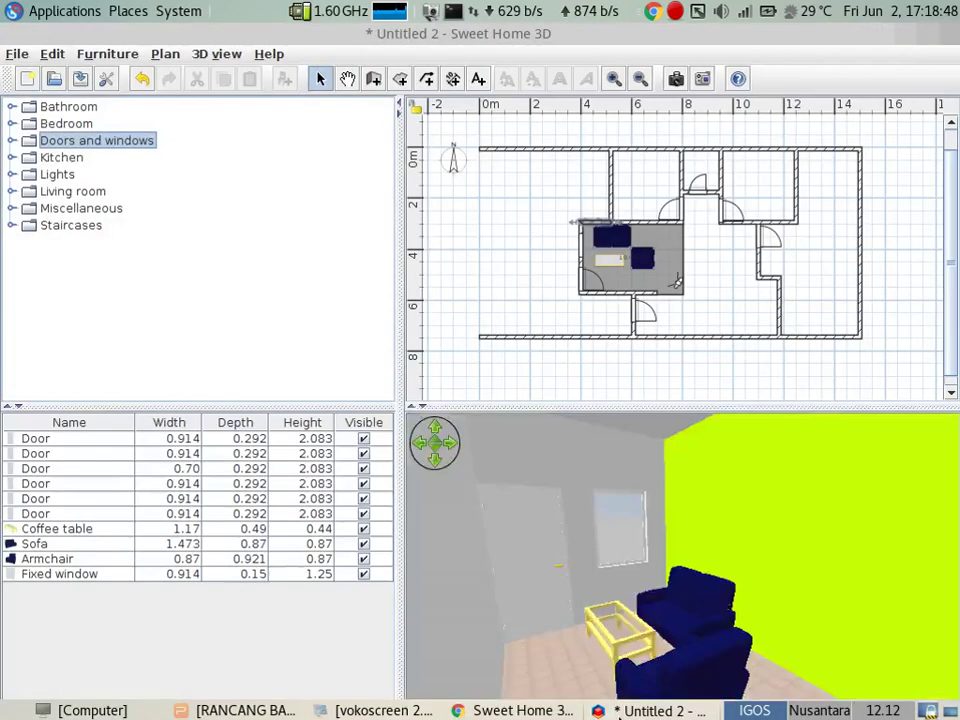
click(17, 53)
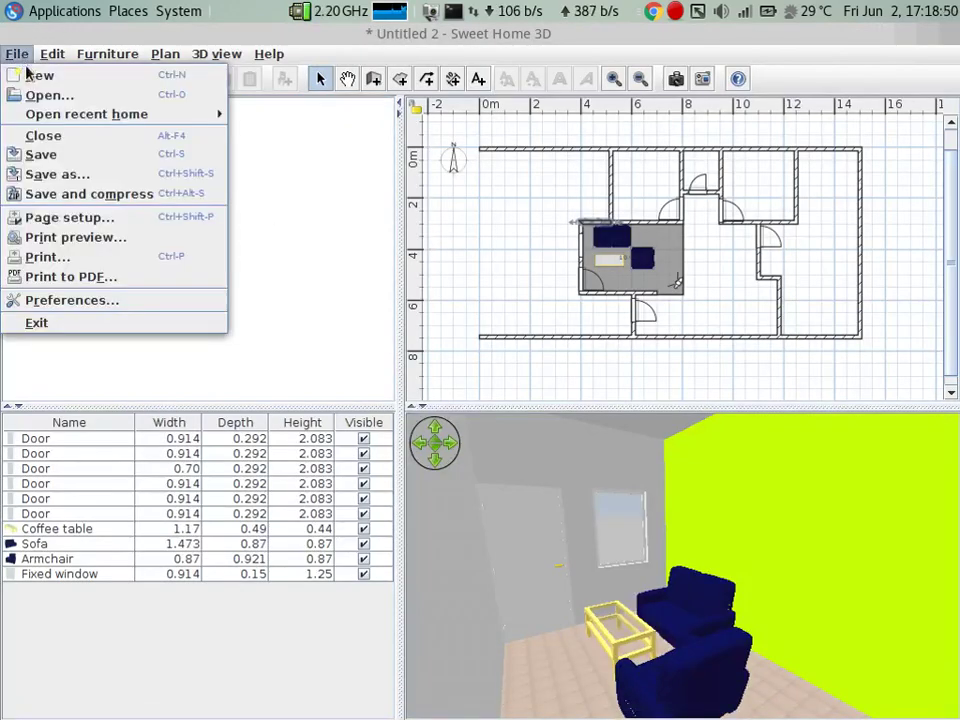
click(33, 94)
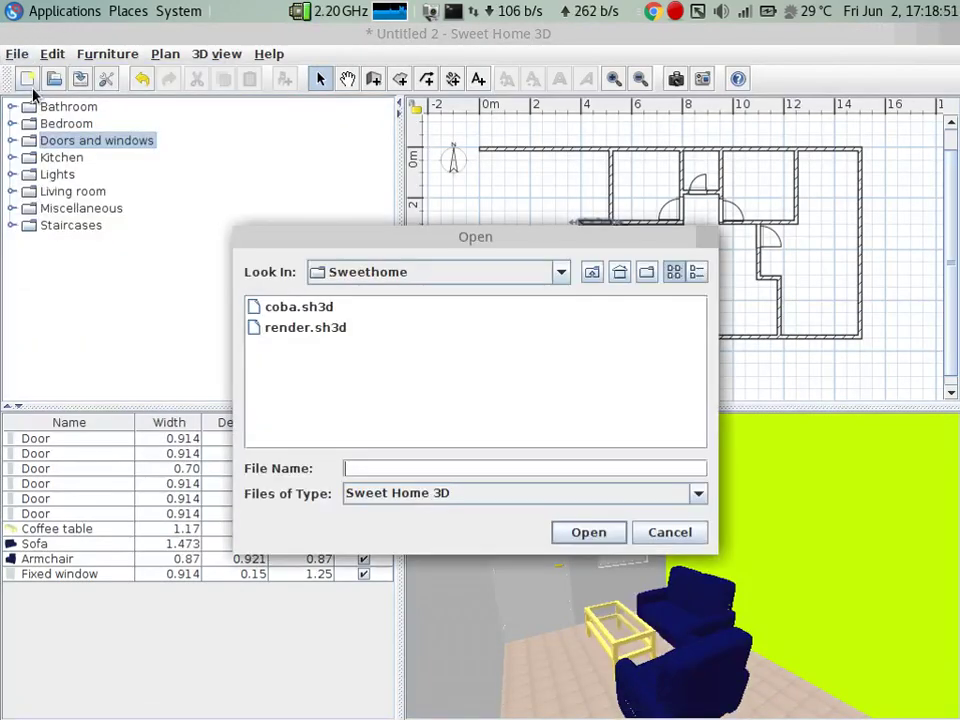
click(593, 272)
click(593, 272)
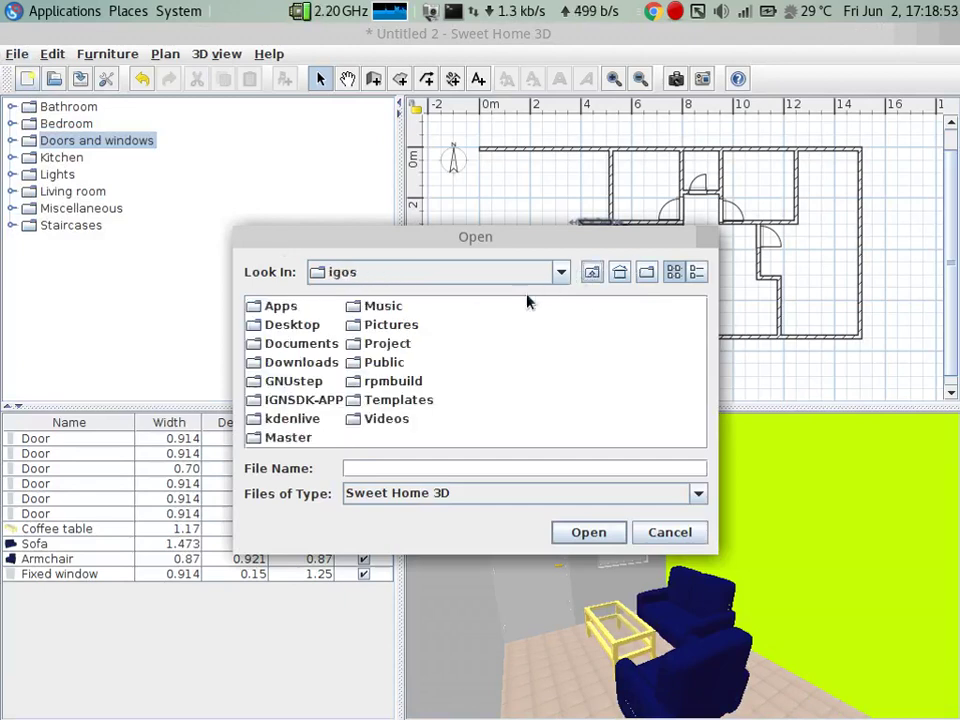
click(323, 365)
double_click(323, 365)
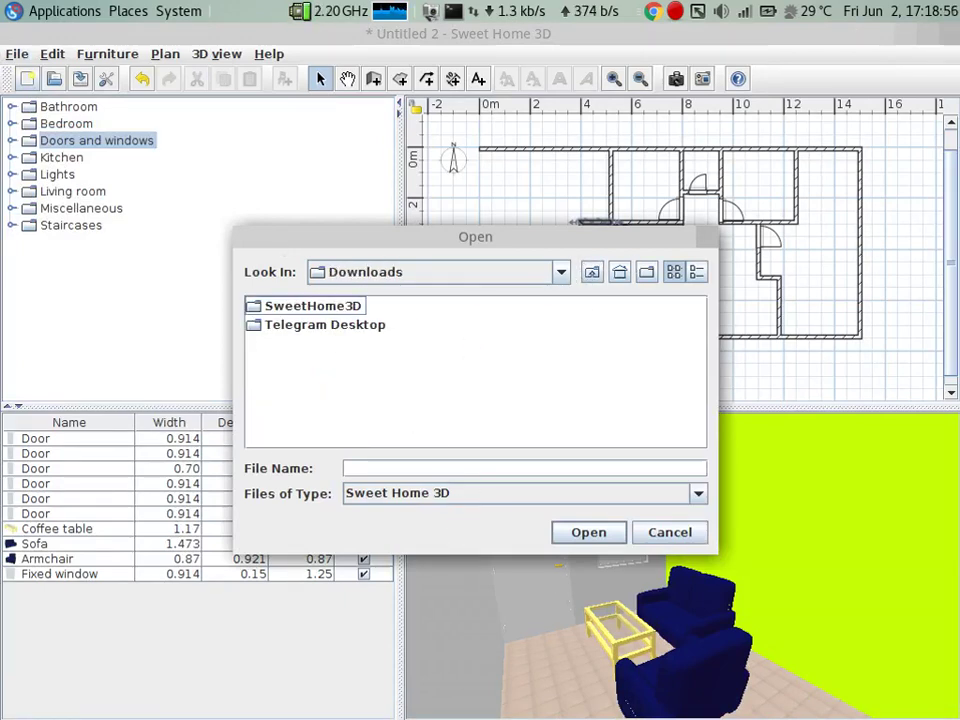
- Check the download's location in Chrome, then open userGuideExample.sh3d from Pictures
key(alt+Tab)
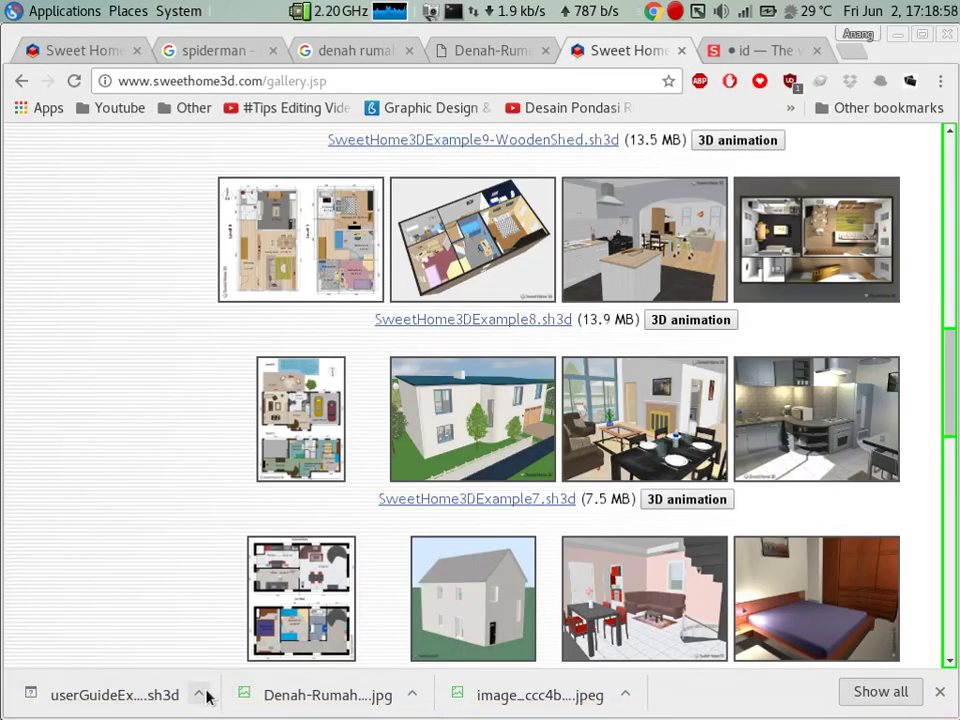
click(200, 694)
click(214, 679)
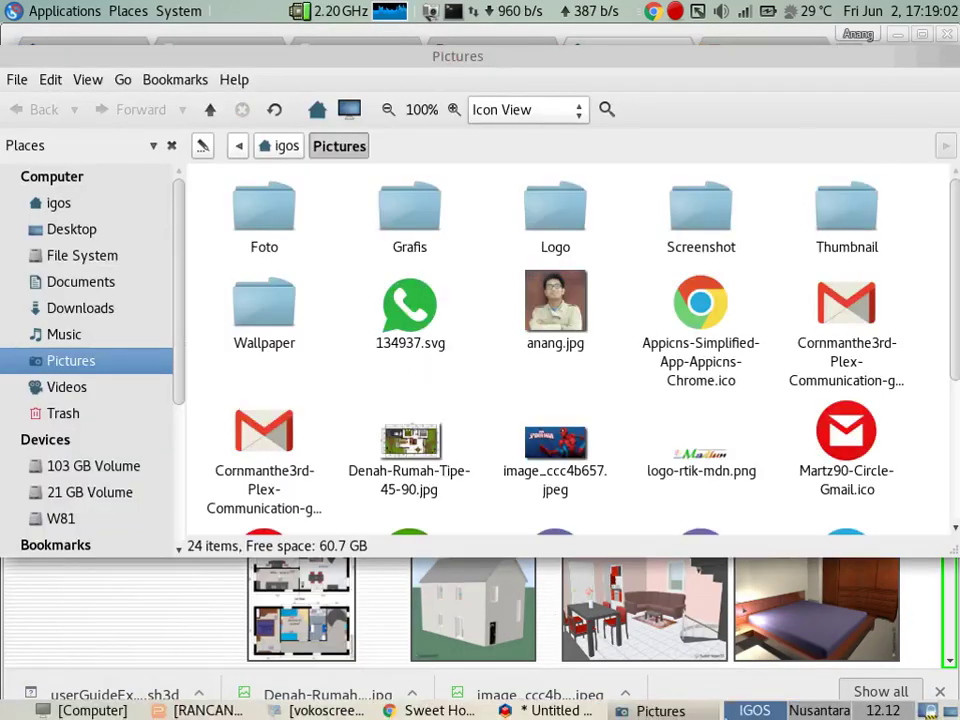
key(alt+Tab)
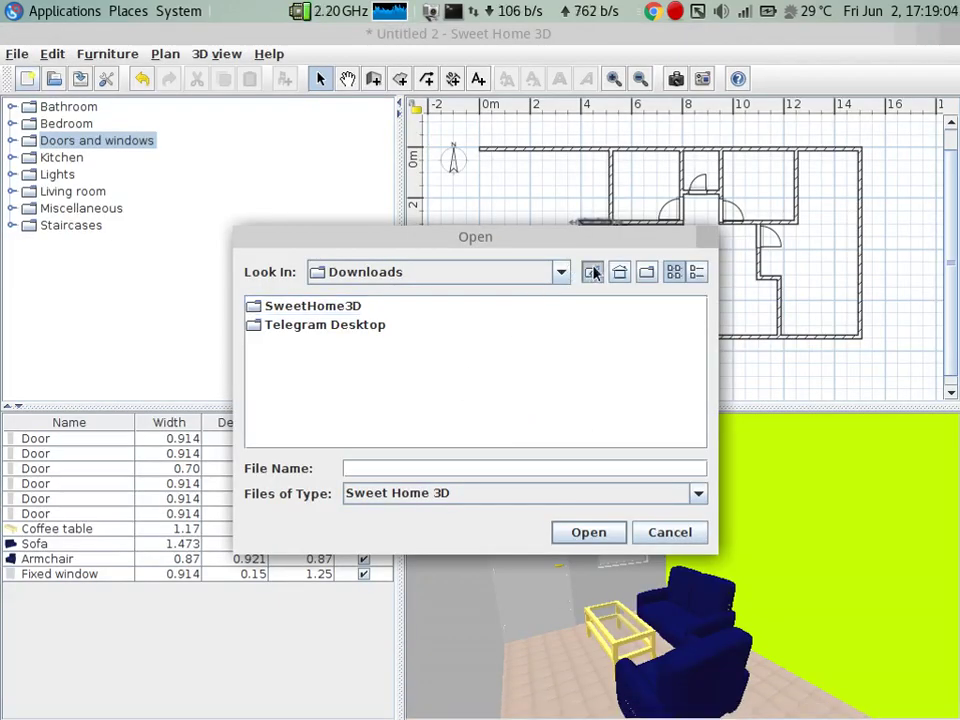
click(593, 272)
double_click(388, 324)
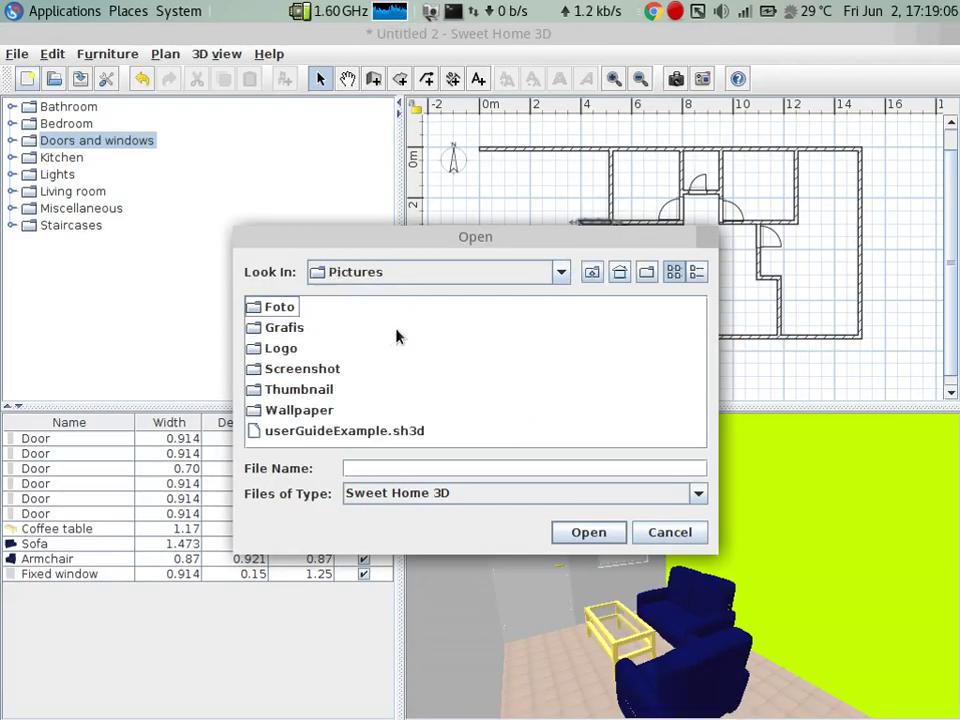
double_click(372, 431)
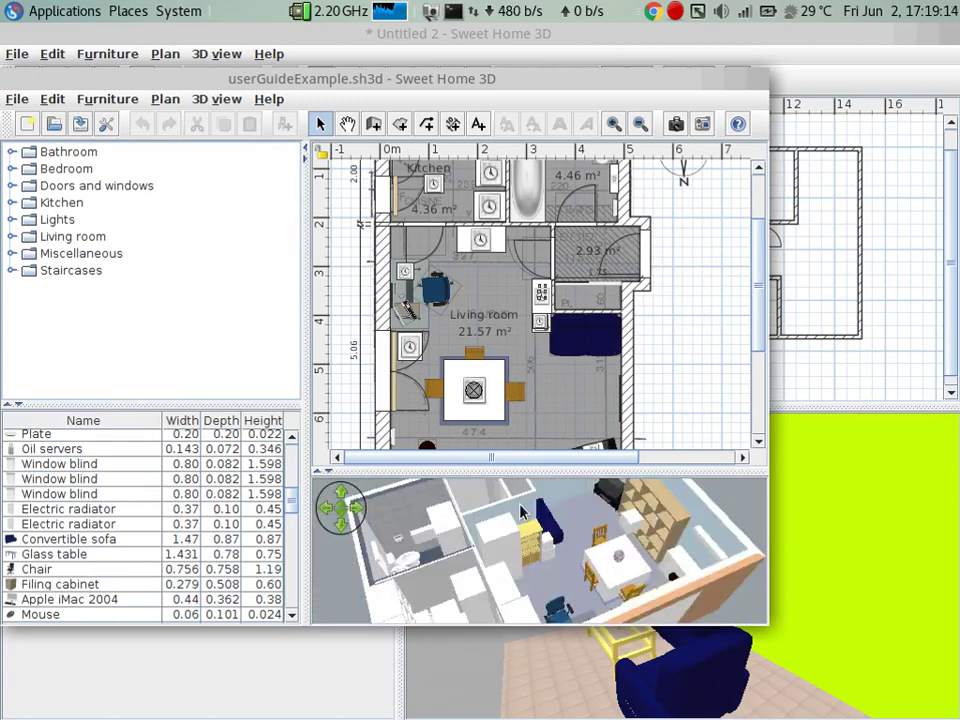
- Switch the 3D view to the stored Living room viewpoint and show it in a separate window
right_click(520, 512)
mouse_move(600, 568)
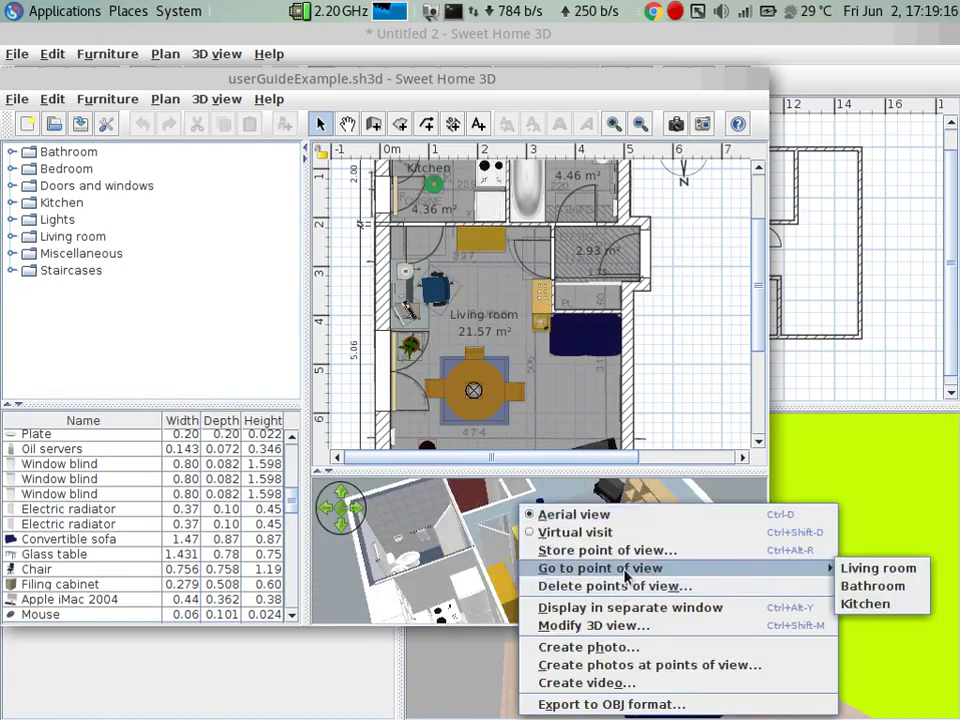
click(843, 571)
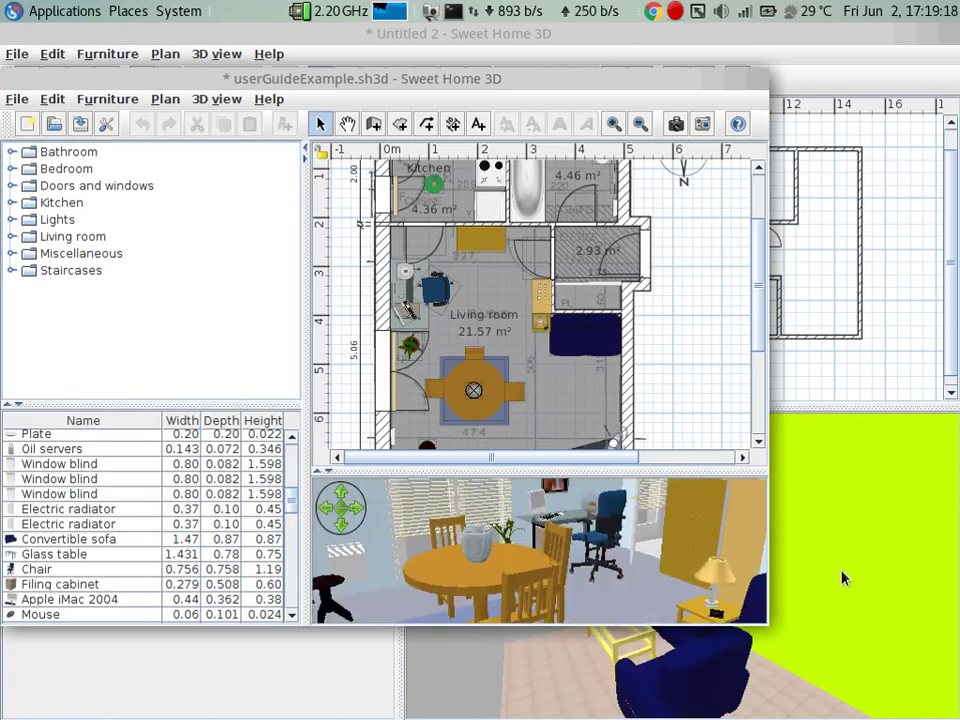
right_click(636, 495)
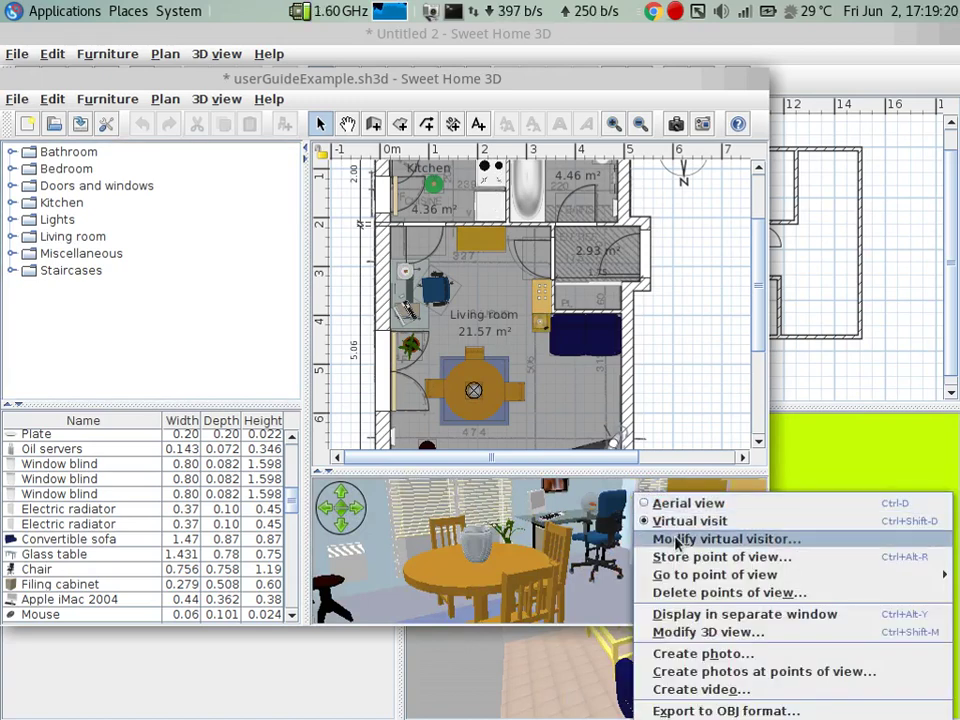
click(744, 614)
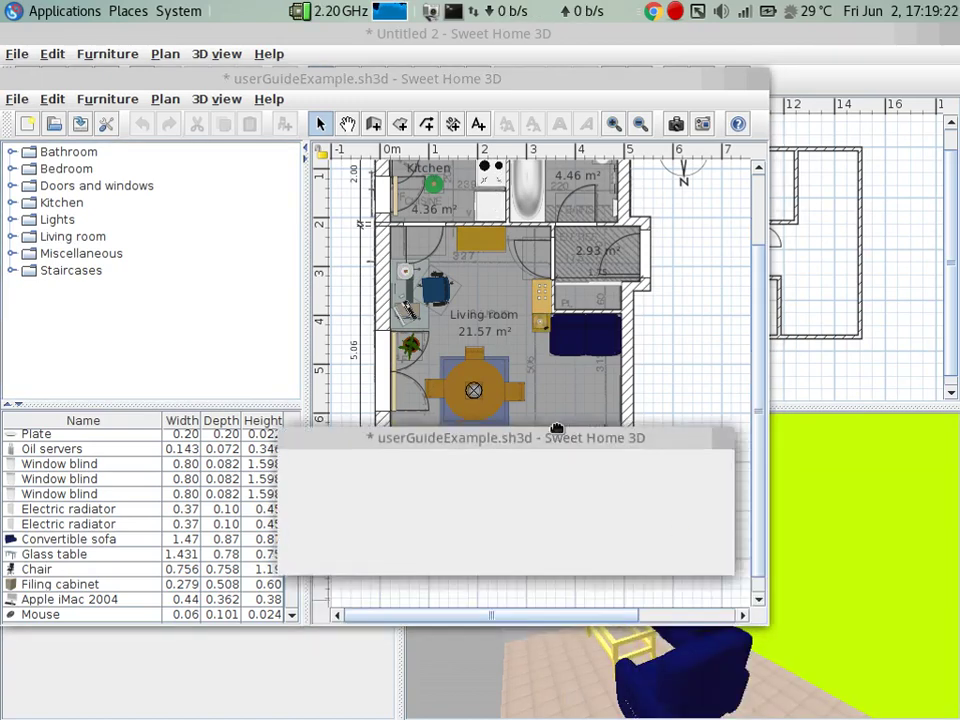
- Move the detached 3D window near the top and turn the camera to frame the dining table and chairs
drag(557, 429, 359, 145)
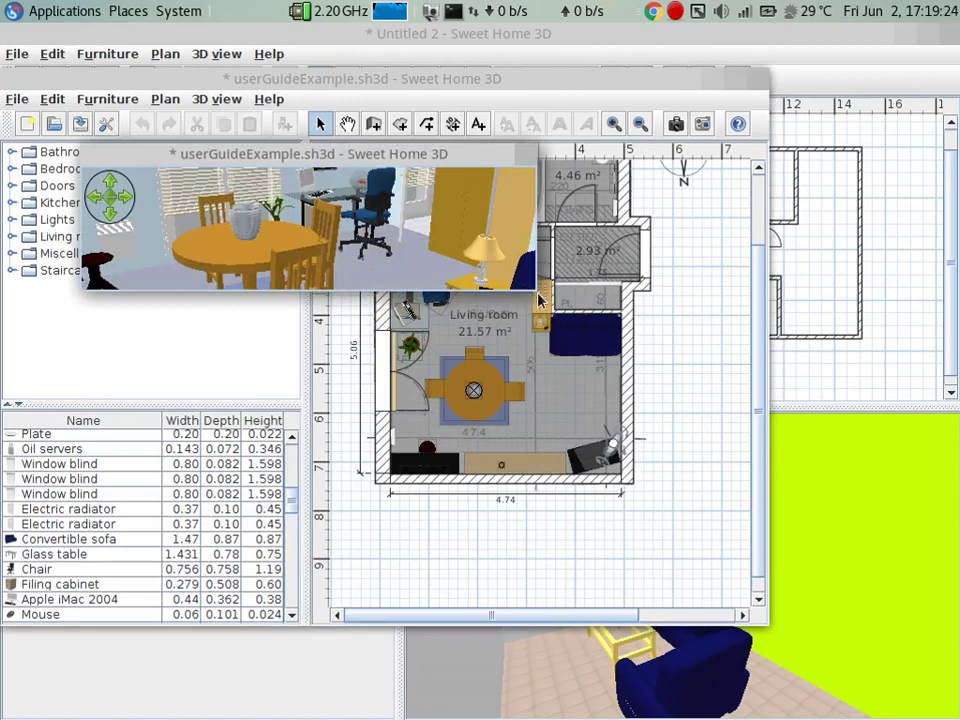
mouse_move(505, 158)
mouse_down()
mouse_move(491, 176)
mouse_move(509, 284)
mouse_up()
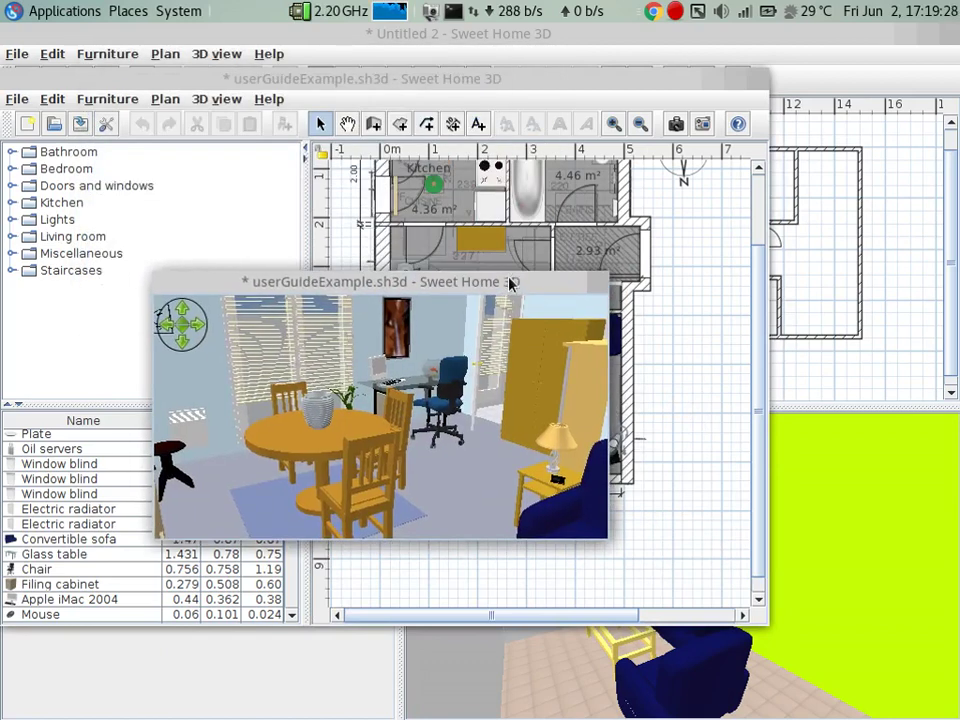
mouse_move(514, 276)
mouse_down()
mouse_move(517, 132)
mouse_move(495, 148)
mouse_move(690, 148)
mouse_up()
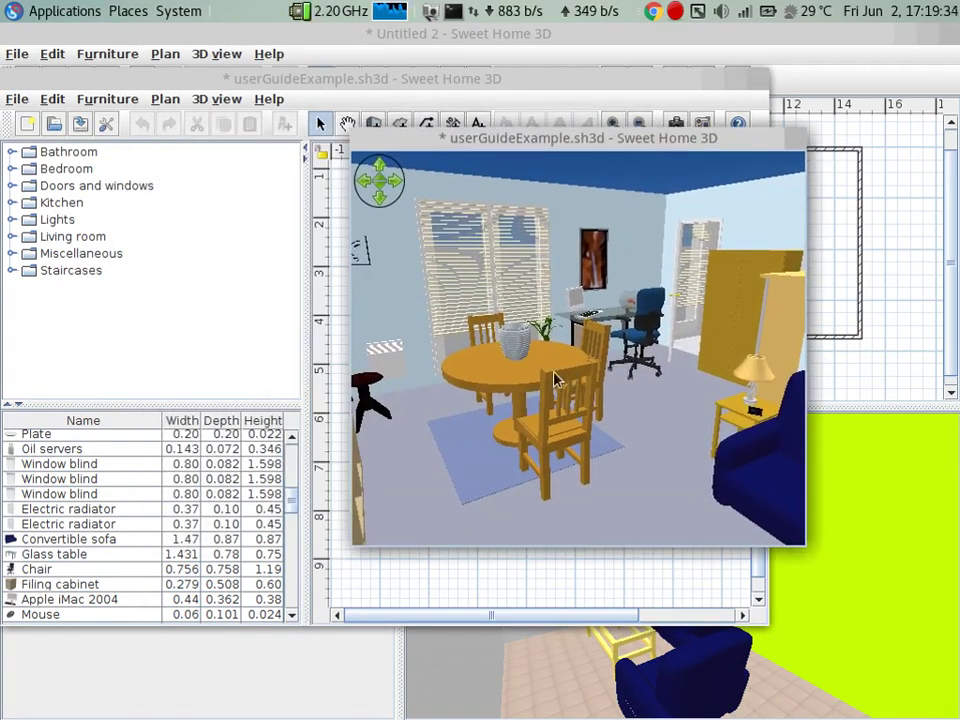
mouse_move(560, 368)
mouse_down()
mouse_move(574, 364)
mouse_move(530, 385)
mouse_move(474, 371)
mouse_move(388, 408)
mouse_move(399, 386)
mouse_move(398, 394)
mouse_up()
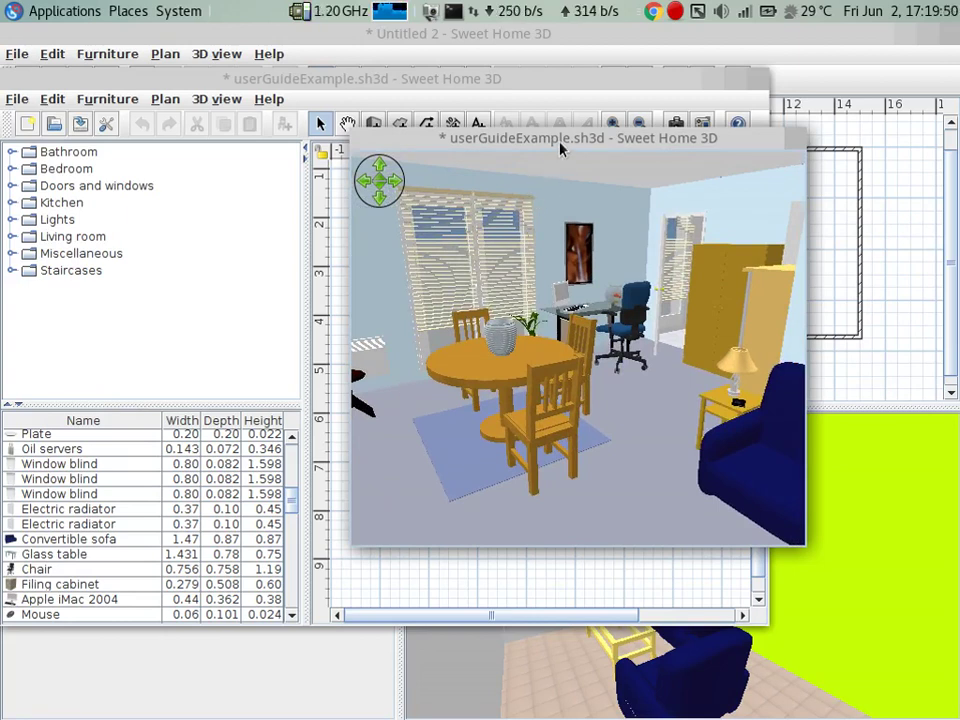
alt+drag(543, 188, 613, 218)
right_click(649, 232)
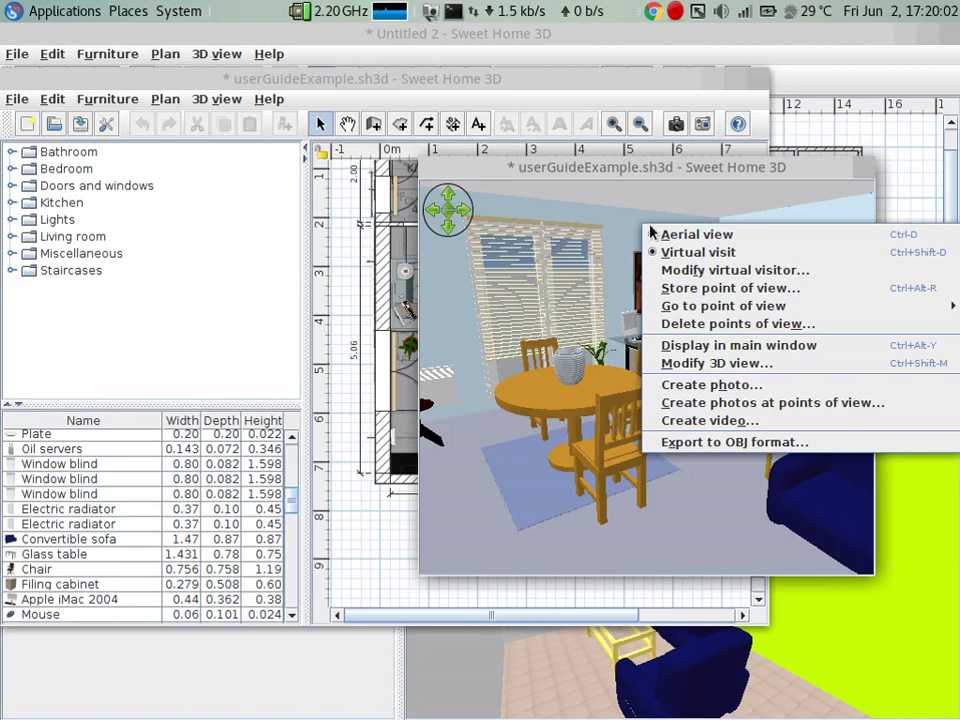
click(676, 298)
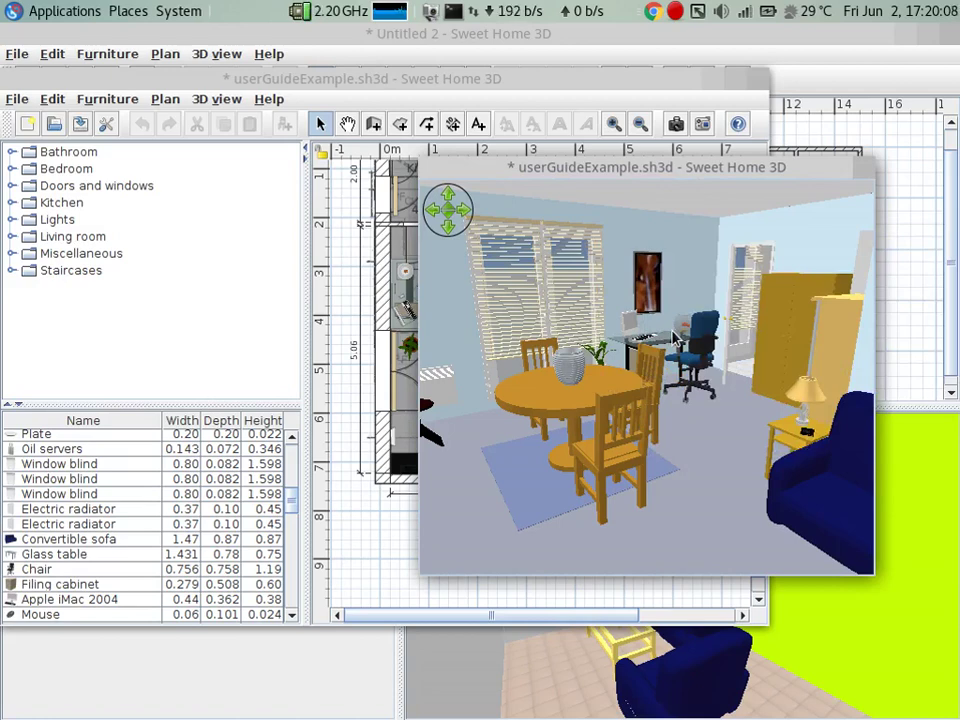
- Open Create photo for the living-room view at 400 × 300, place it beside the 3D window, and set quality to Best
right_click(645, 332)
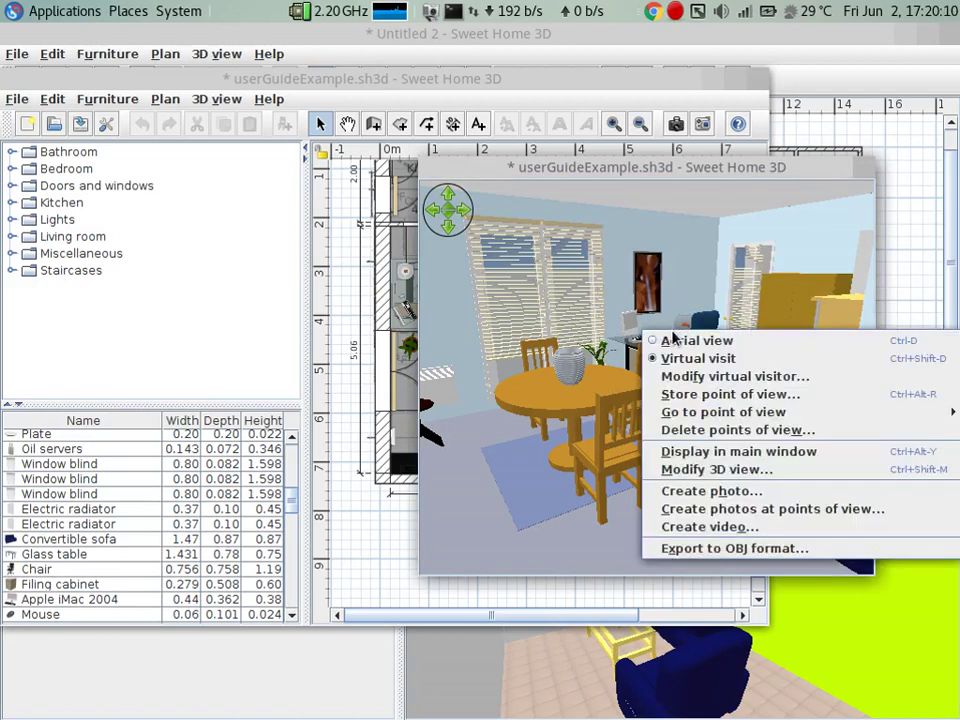
click(712, 491)
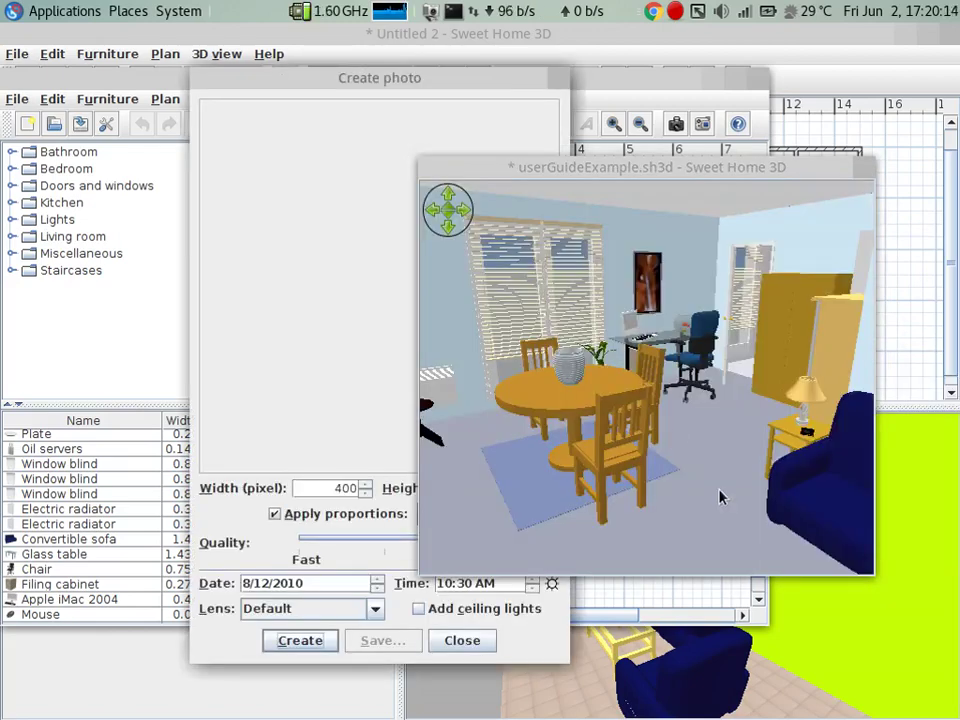
drag(562, 178, 650, 118)
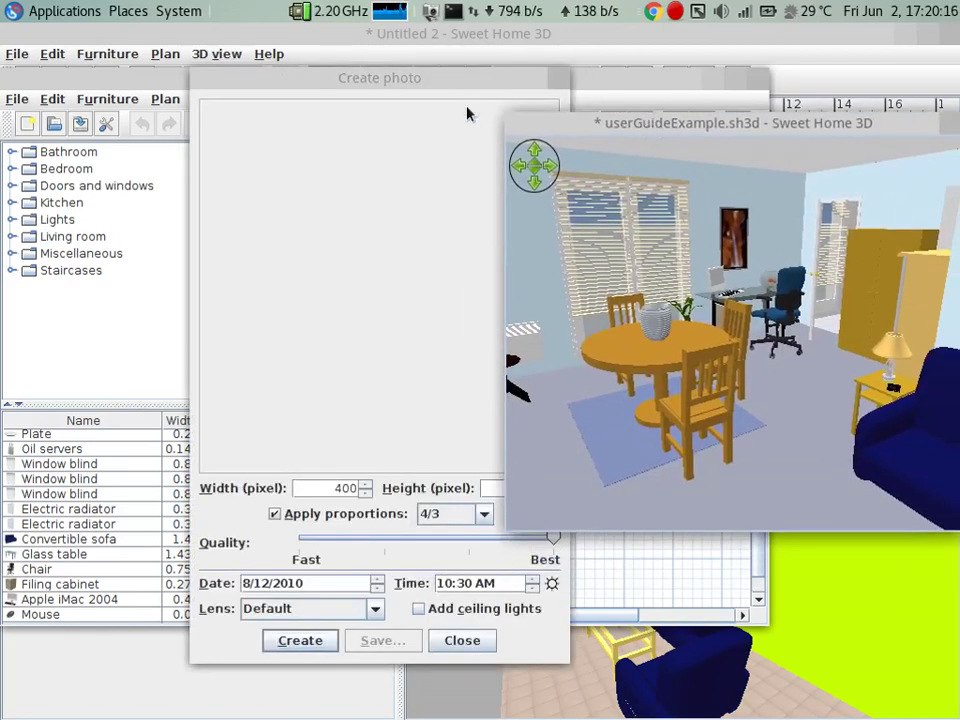
drag(463, 85, 333, 73)
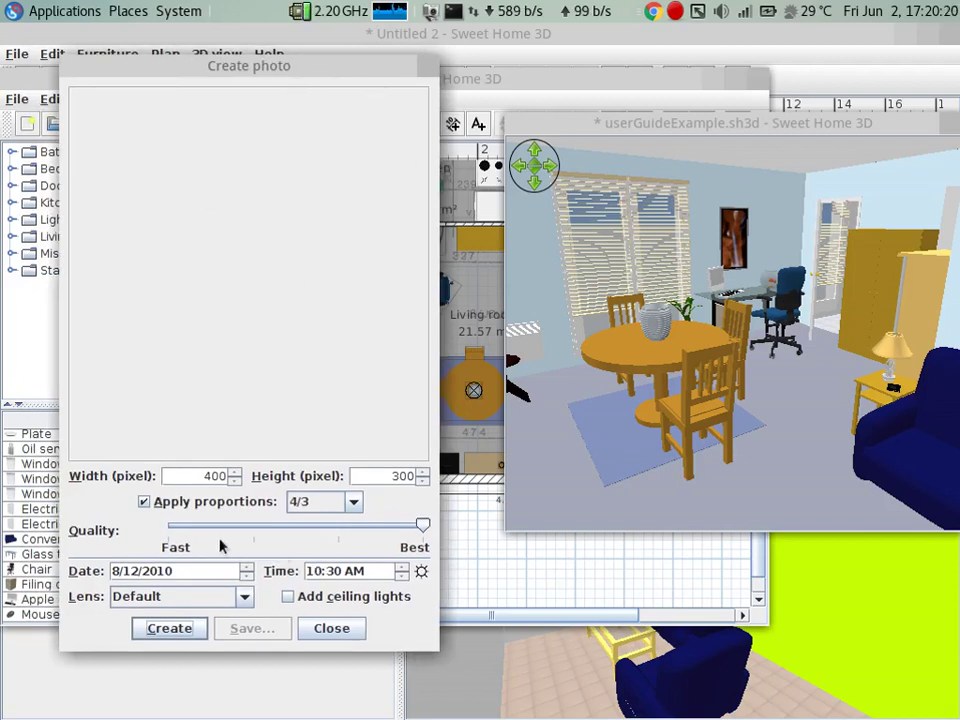
drag(428, 526, 434, 535)
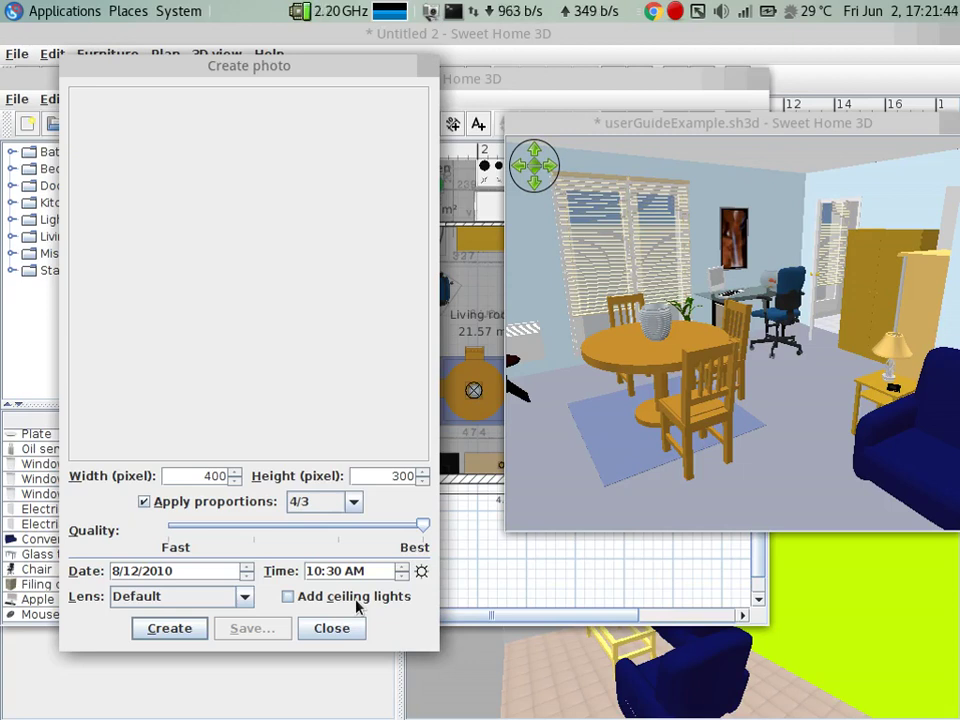
- Render the 400 × 300 Best-quality living-room photo
click(180, 632)
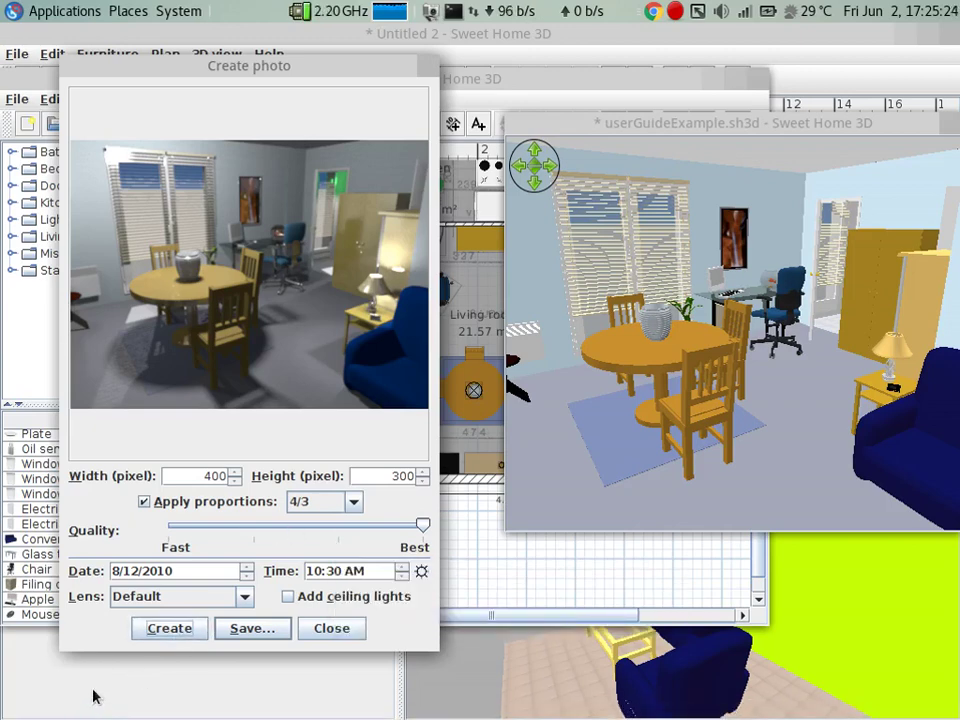
- Save the rendered photo as userGuideExample.png, PNG format, in the Pictures folder
click(253, 629)
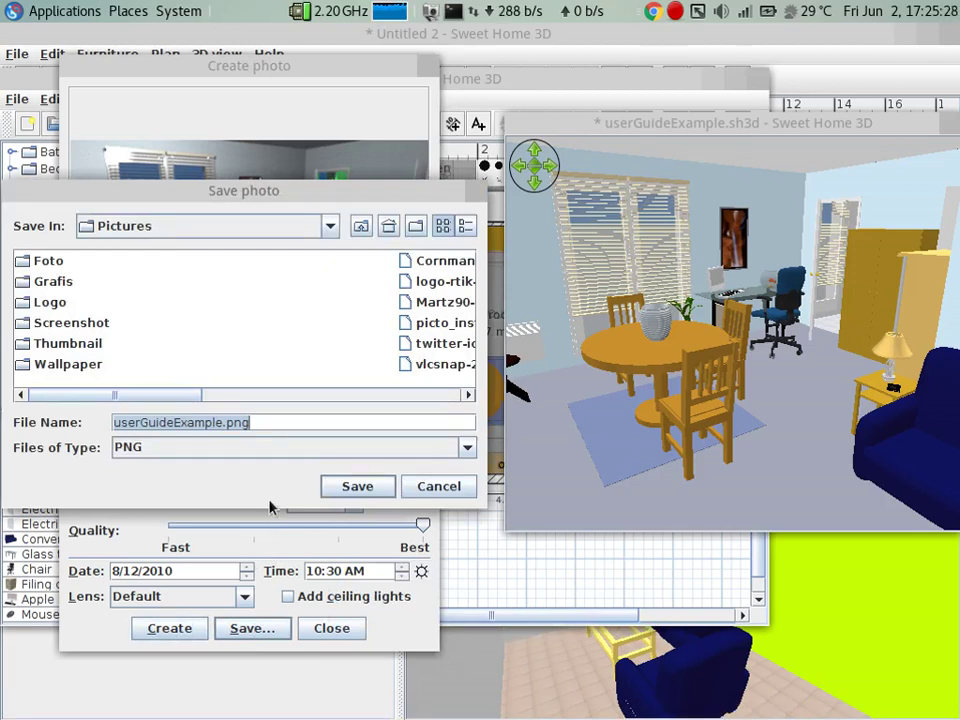
click(285, 446)
click(291, 444)
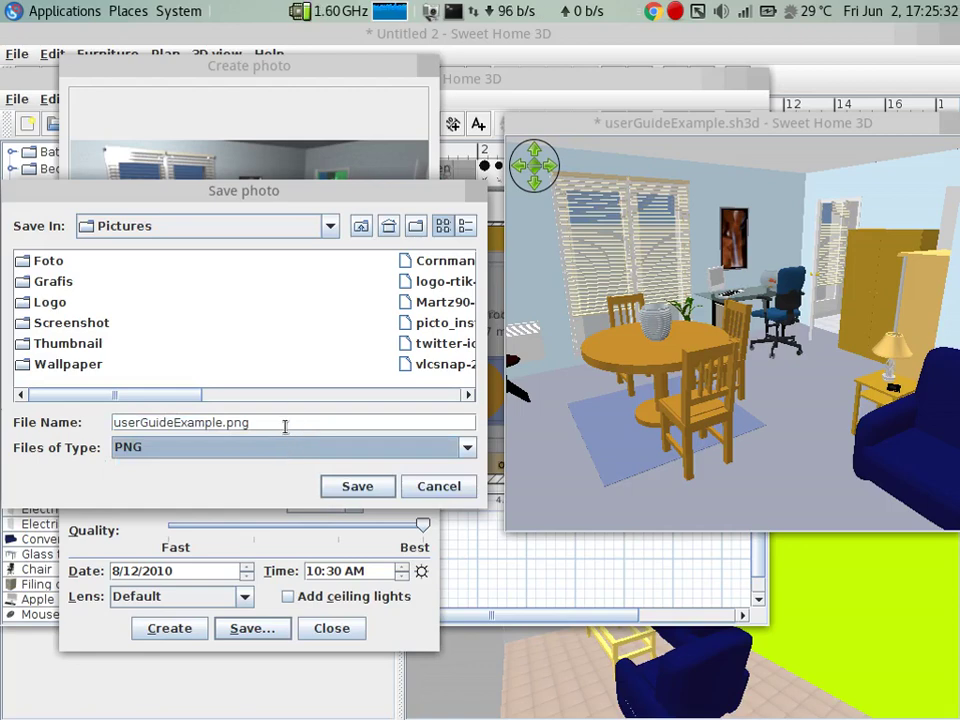
click(352, 487)
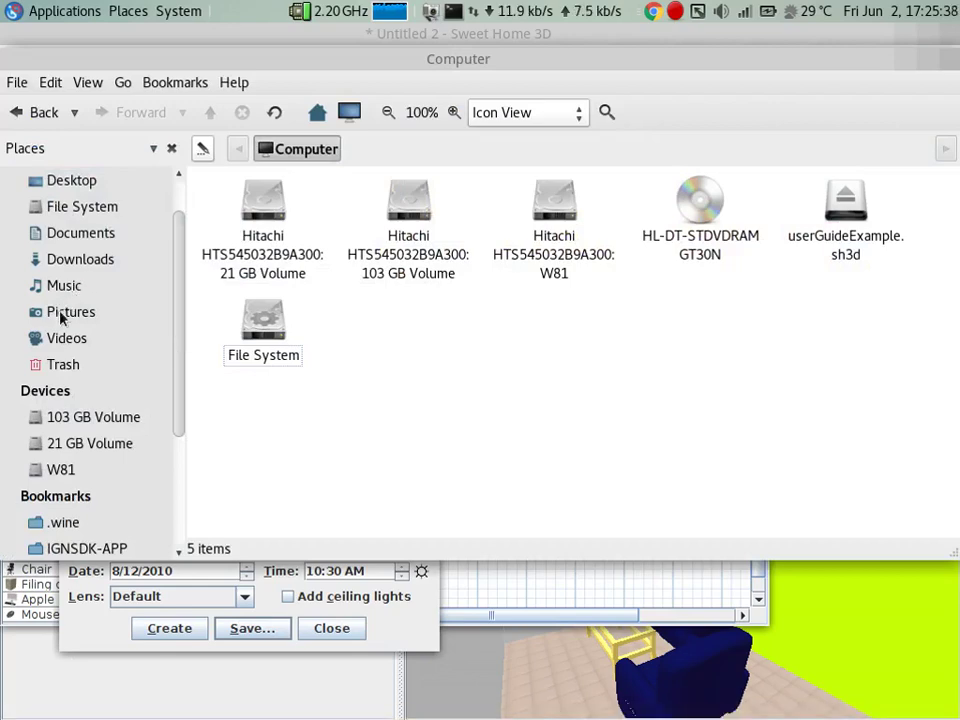
- Open userGuideExample.png from Pictures to check the render, then return to the untitled home
click(62, 312)
scroll(339, 411, down, 2)
scroll(349, 418, down, 2)
scroll(349, 414, down, 1)
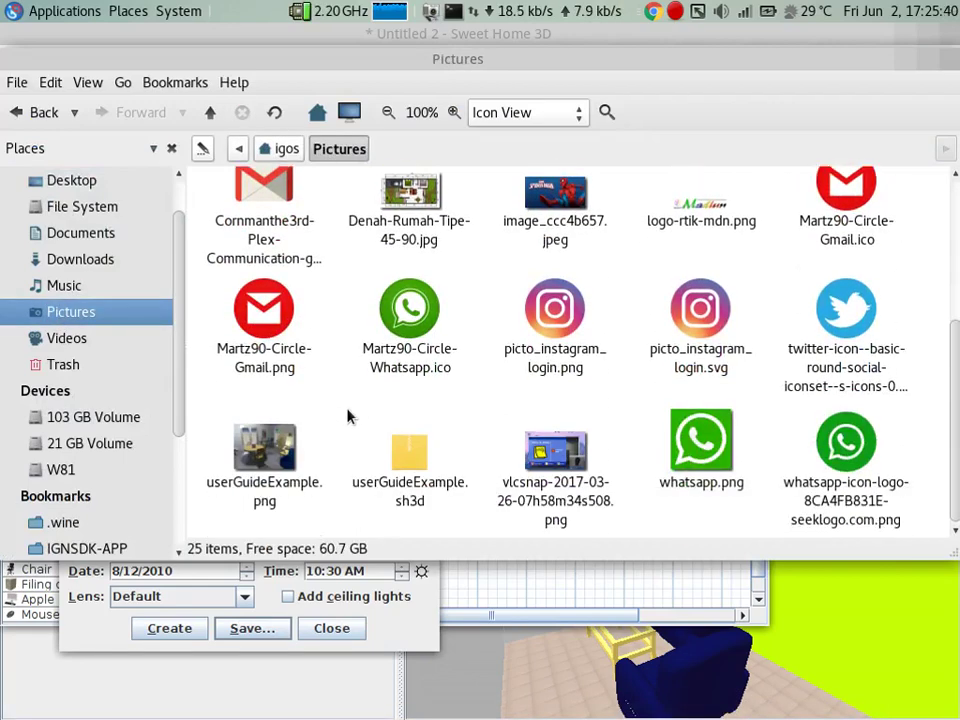
double_click(289, 450)
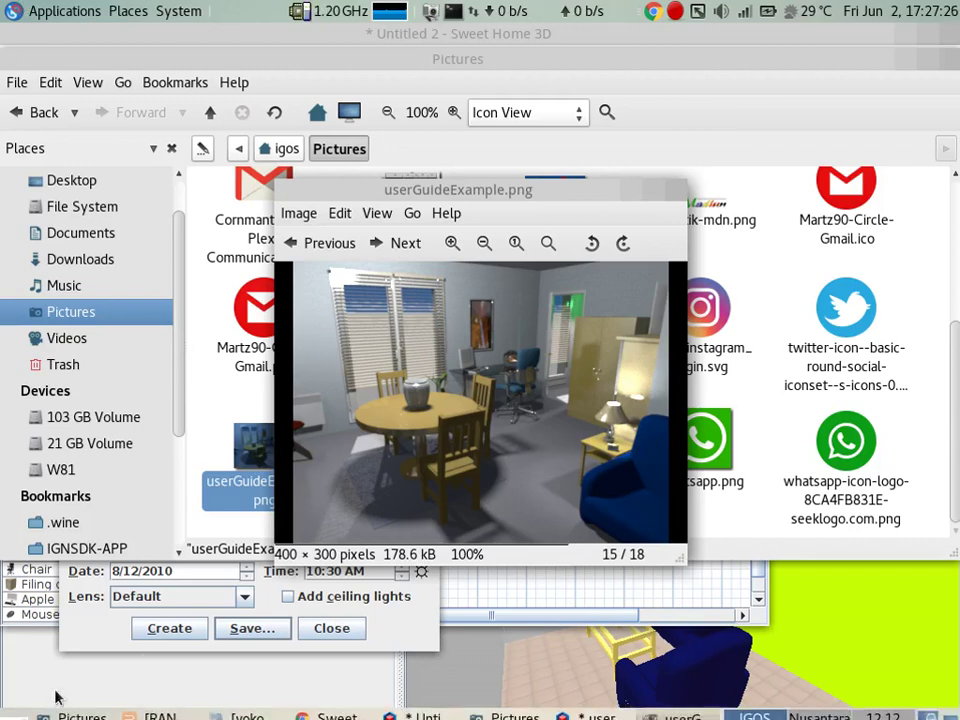
click(364, 712)
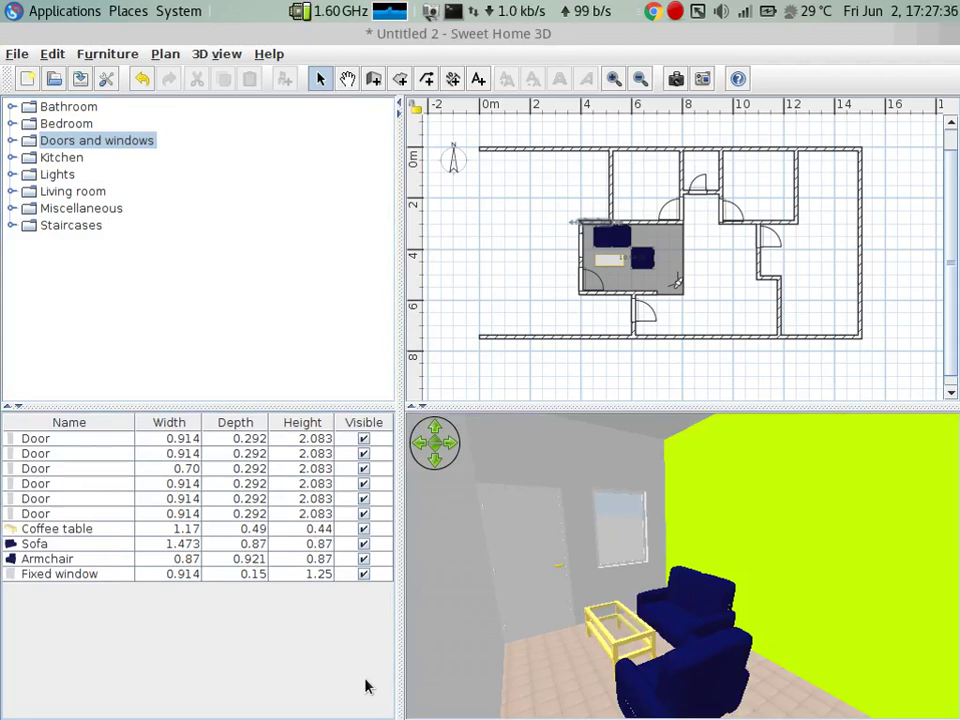
- Close the untitled home, saving it as test.sh3d in Pictures
key(ctrl+w)
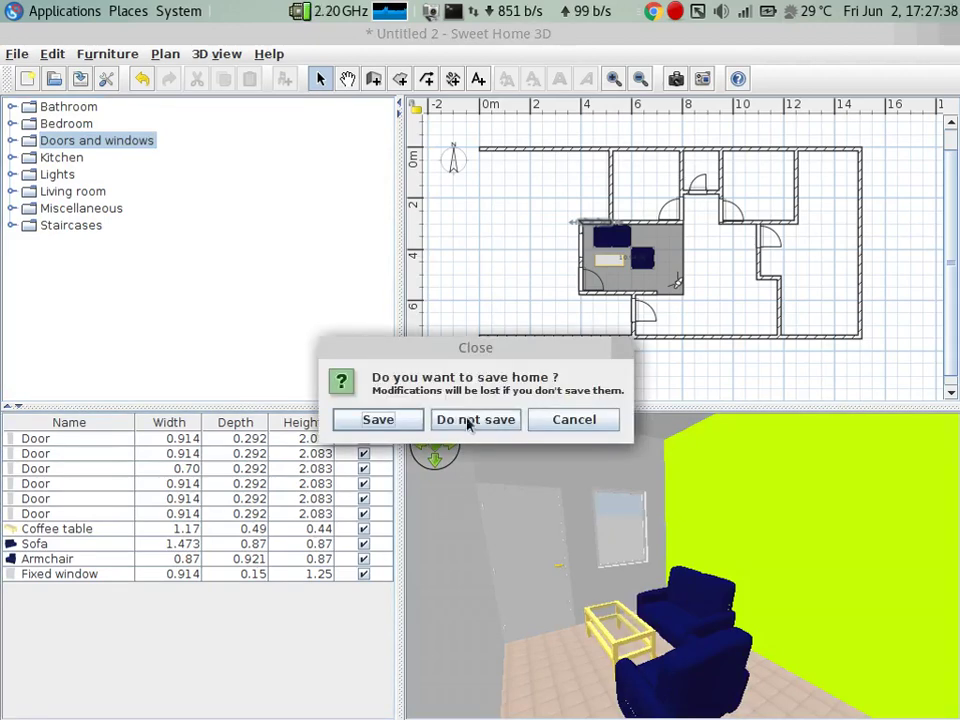
click(404, 421)
text(tes)
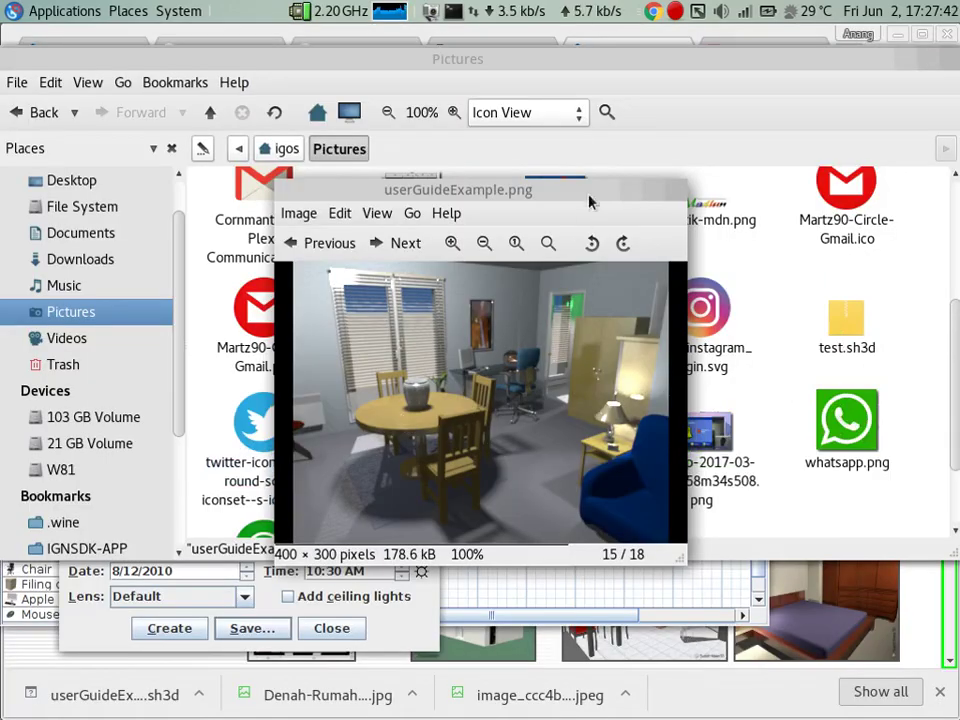
- Close the Create photo dialog and bring up the 3D view menu
key(alt+Tab)
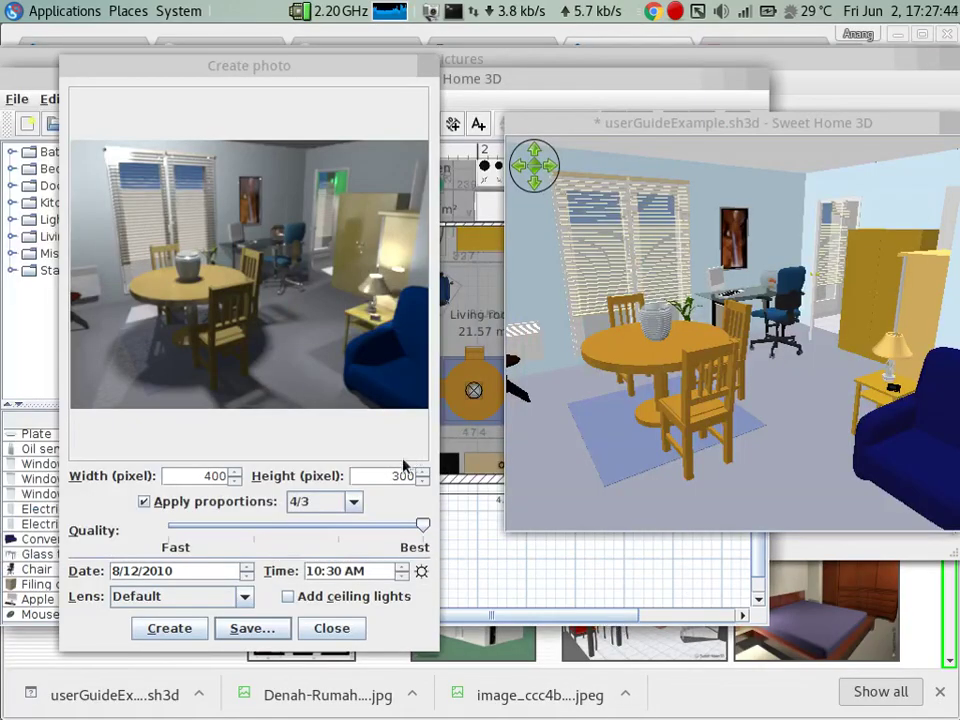
click(334, 632)
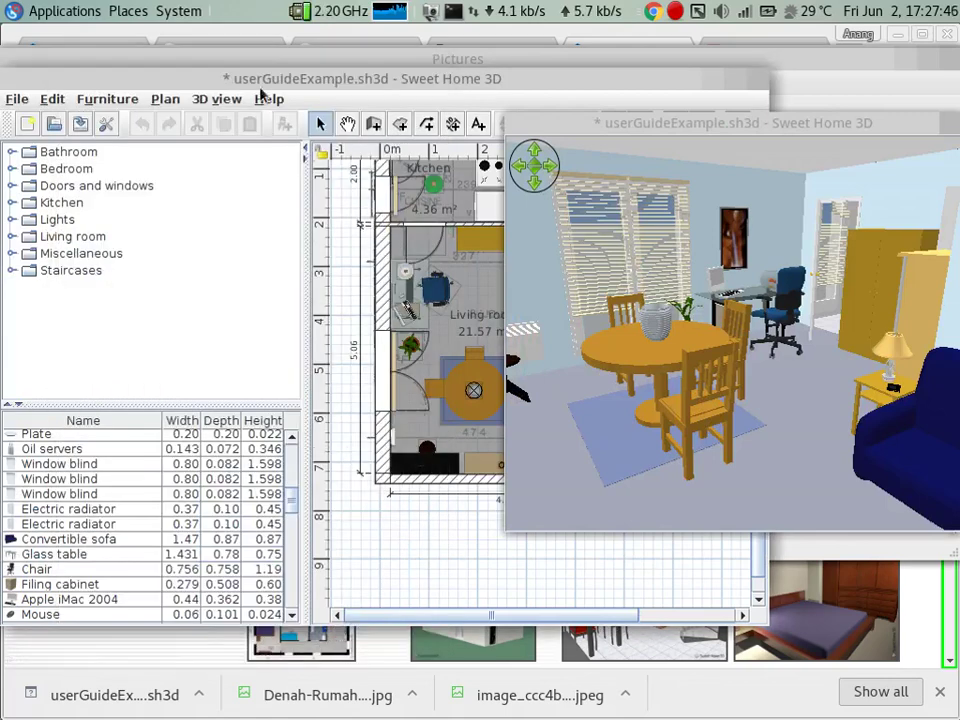
click(217, 99)
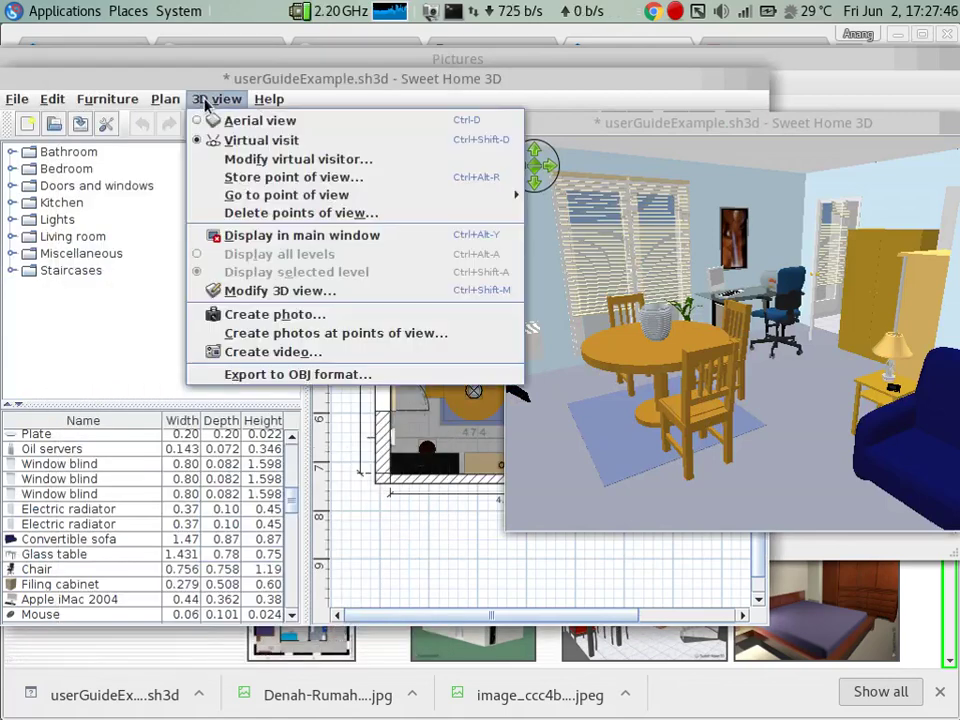
- Generate the 267-frame walkthrough video with quality set midway between Fast and Best
click(285, 351)
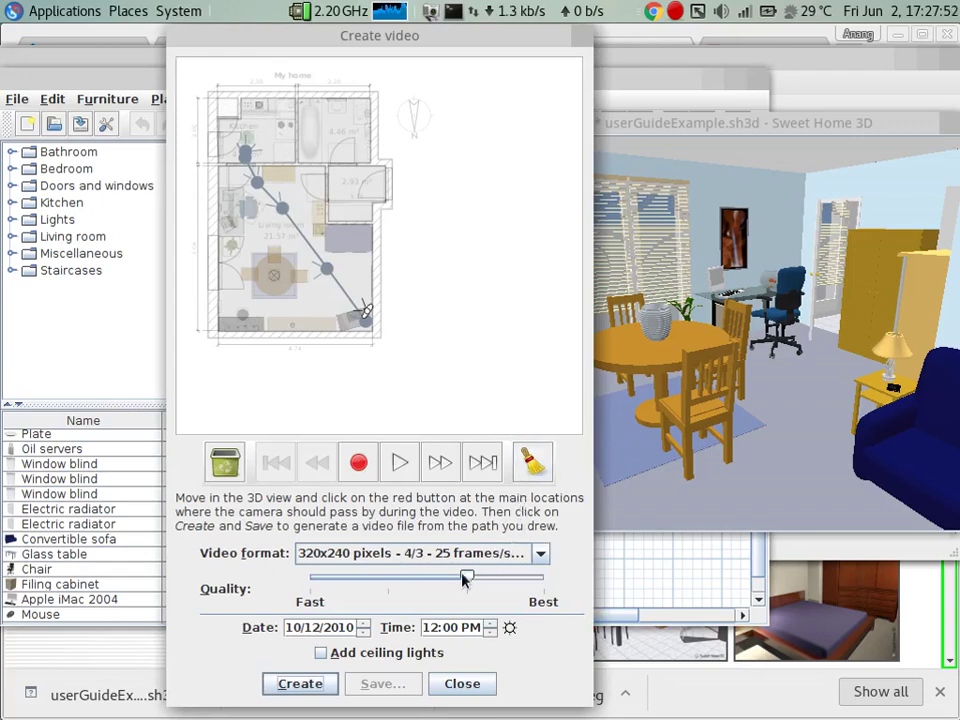
drag(465, 578, 388, 580)
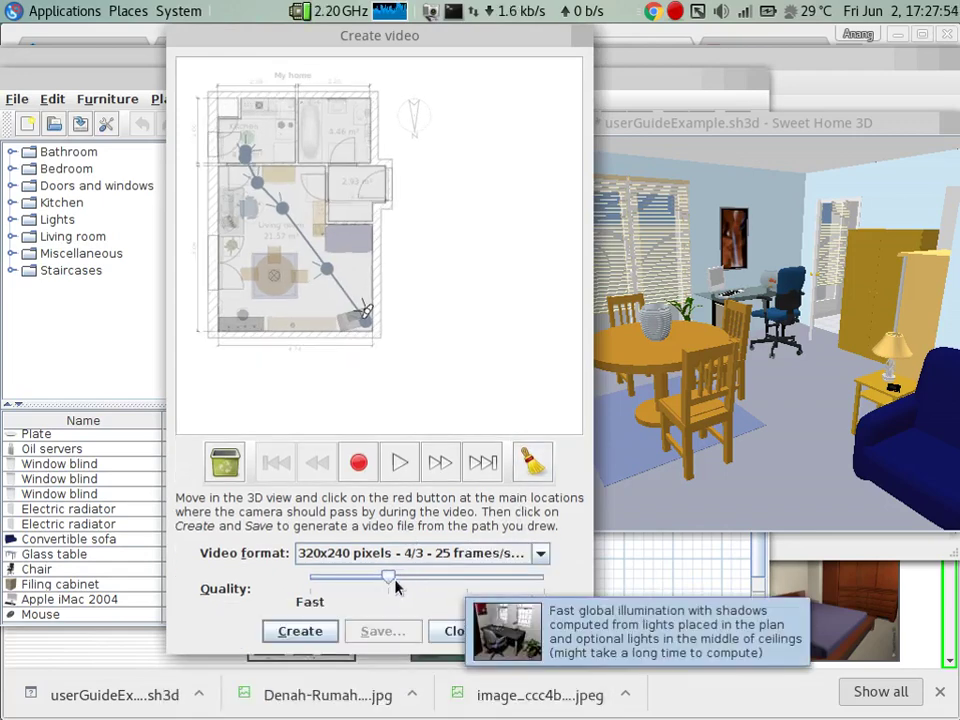
click(328, 632)
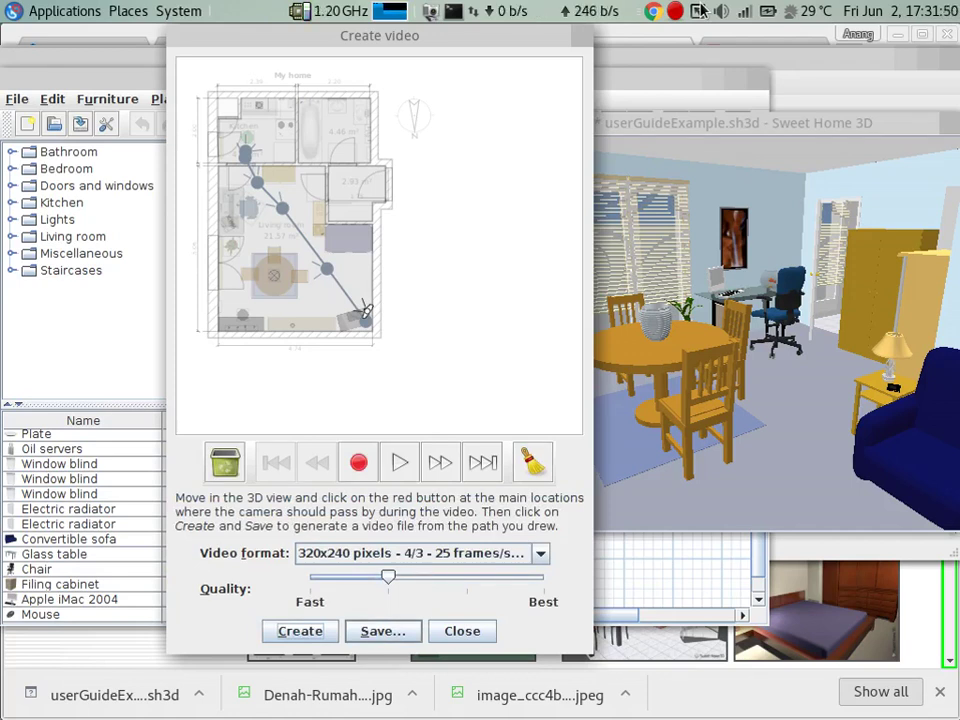
- Save the video as userGuideExample.mov in Pictures and confirm the 2.8 MB file in the folder
click(401, 635)
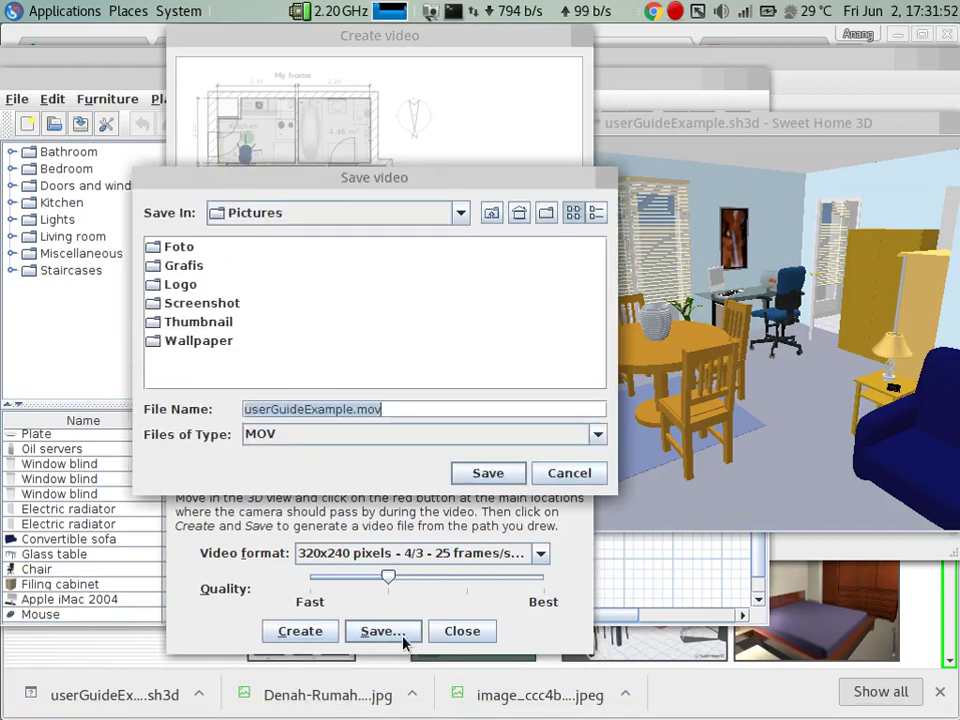
click(491, 477)
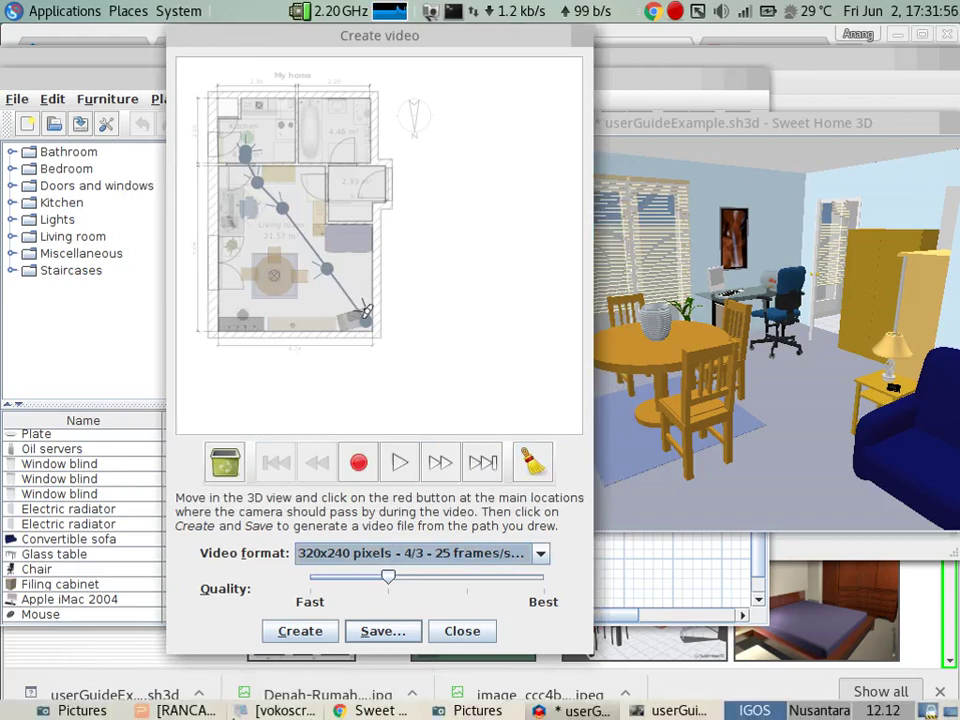
click(82, 710)
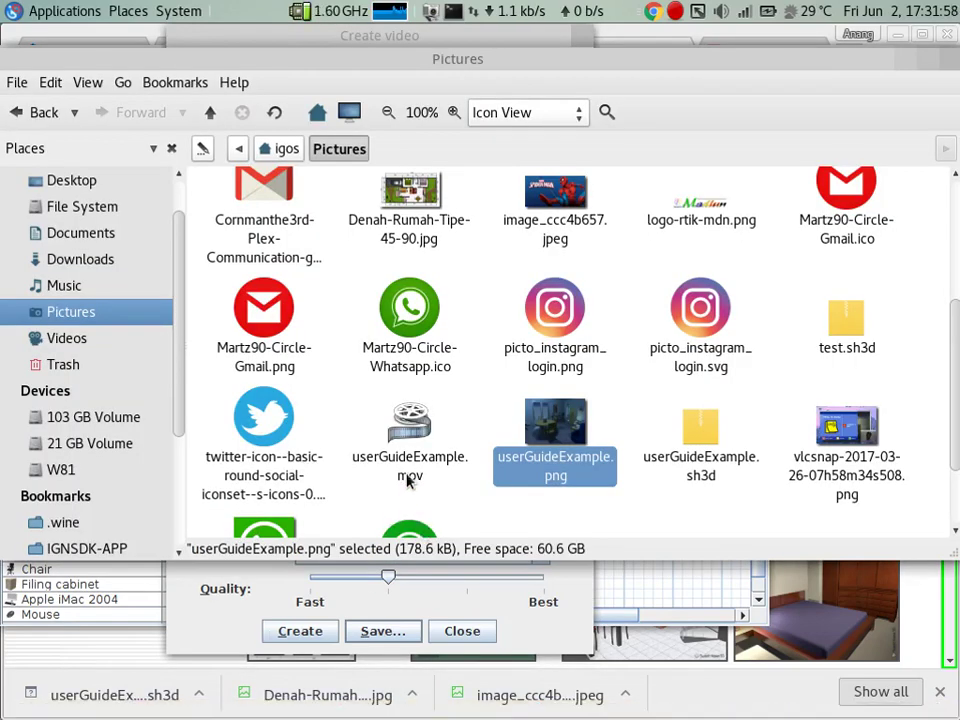
right_click(408, 481)
click(578, 128)
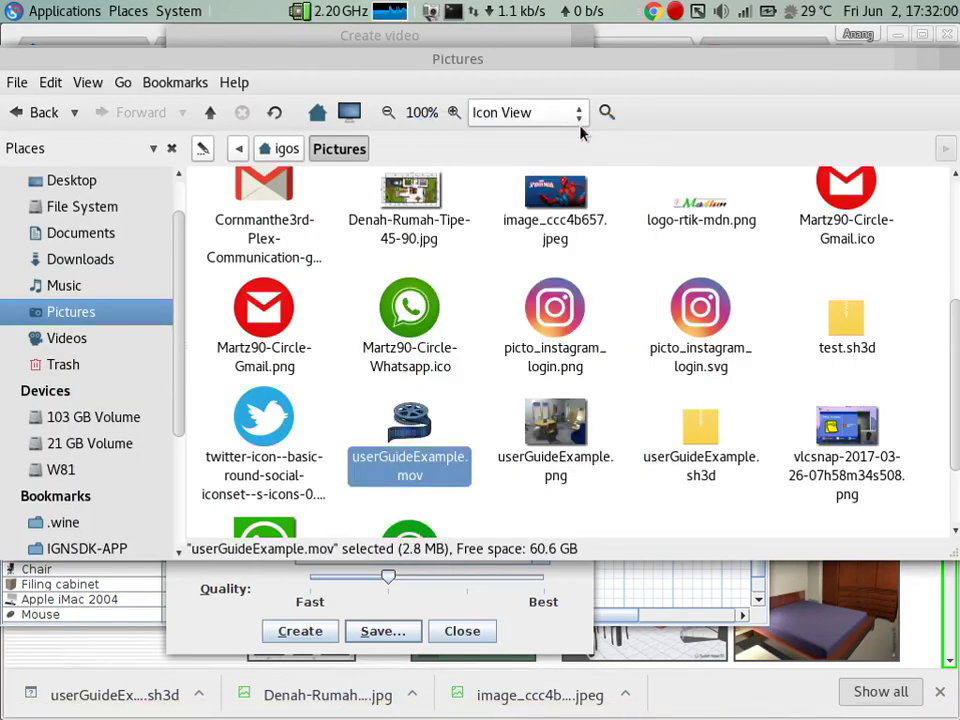